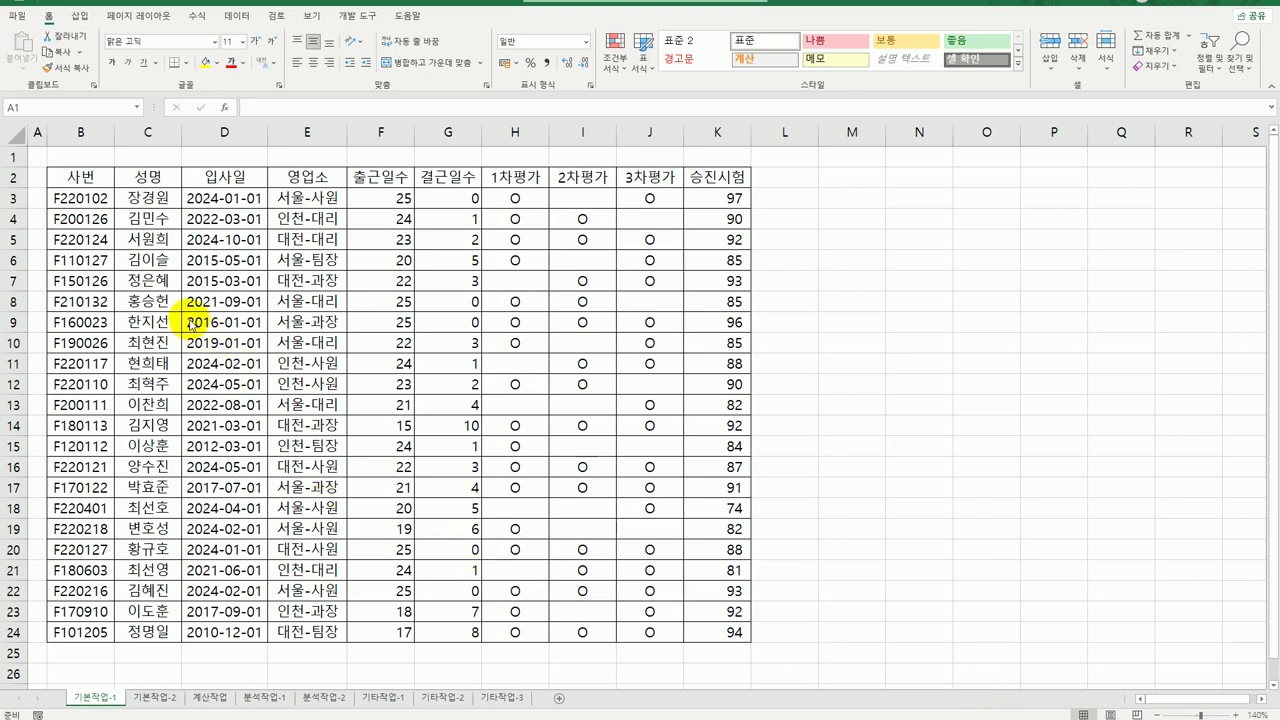
# Step: Examine the employee table in B2:K24, including the three evaluation columns and the 승진시험 scores
pyautogui.click(96, 172)
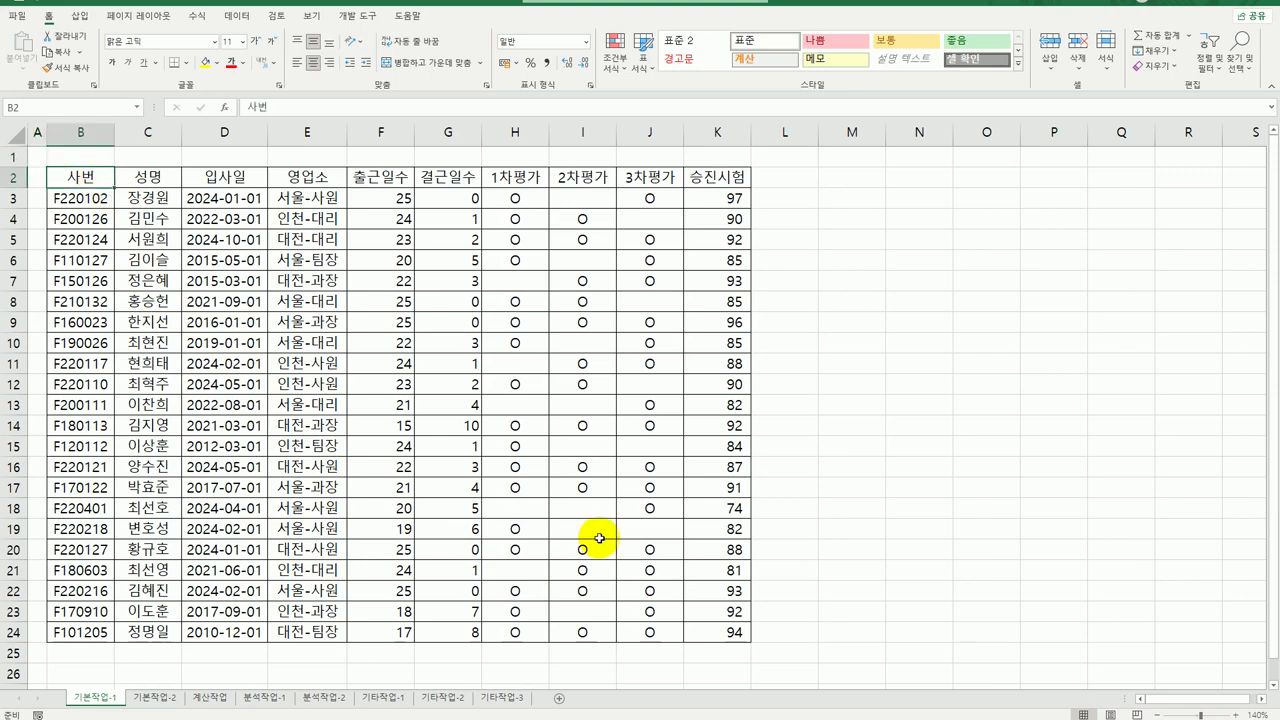
pyautogui.click(715, 634)
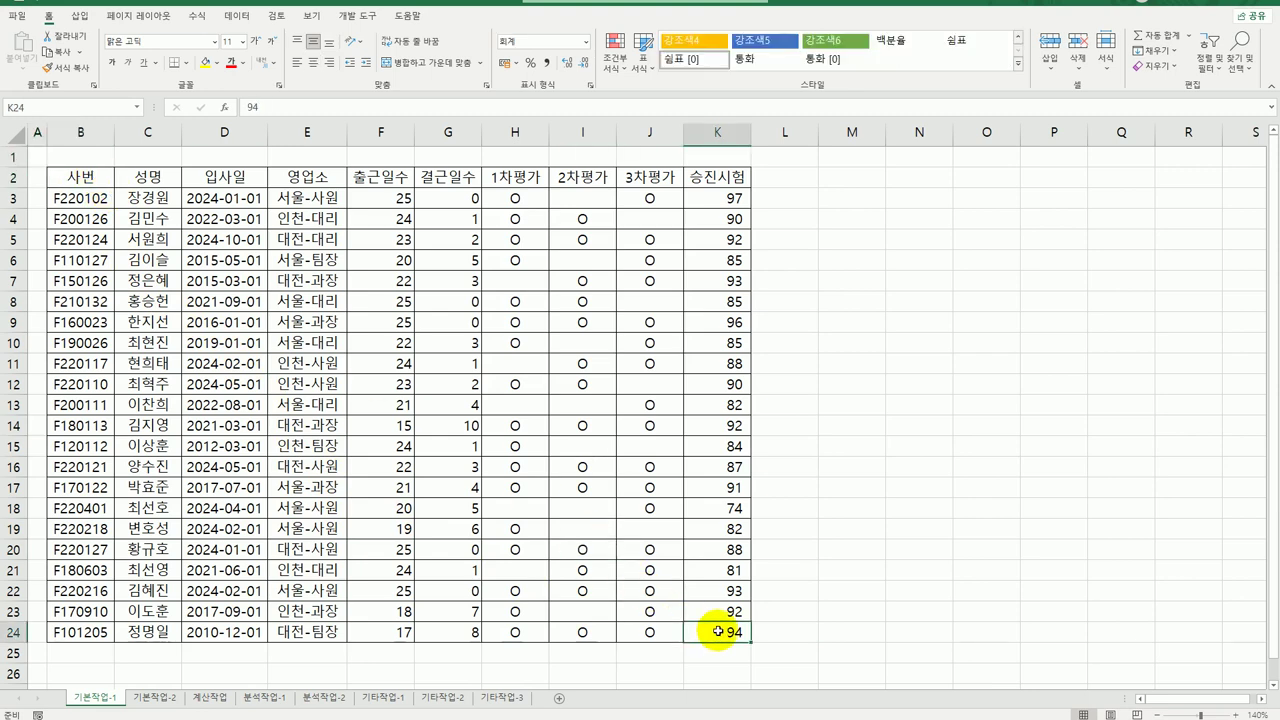
pyautogui.click(630, 194)
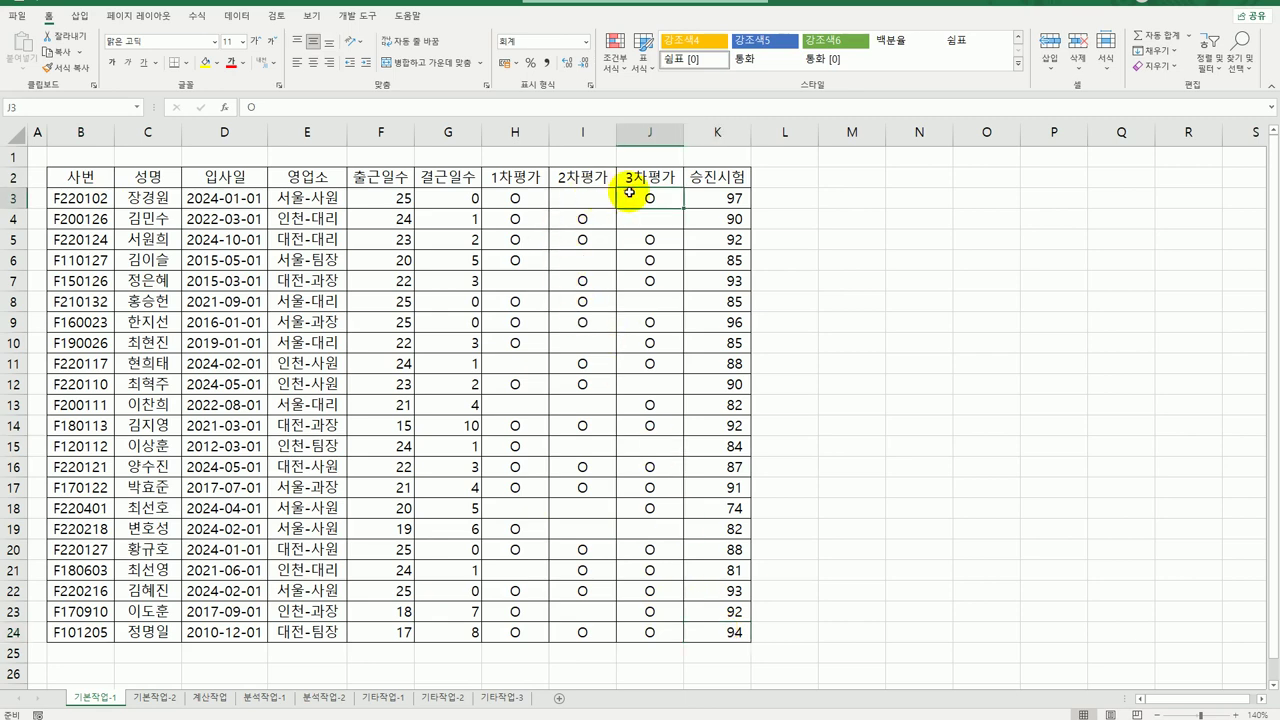
pyautogui.click(537, 219)
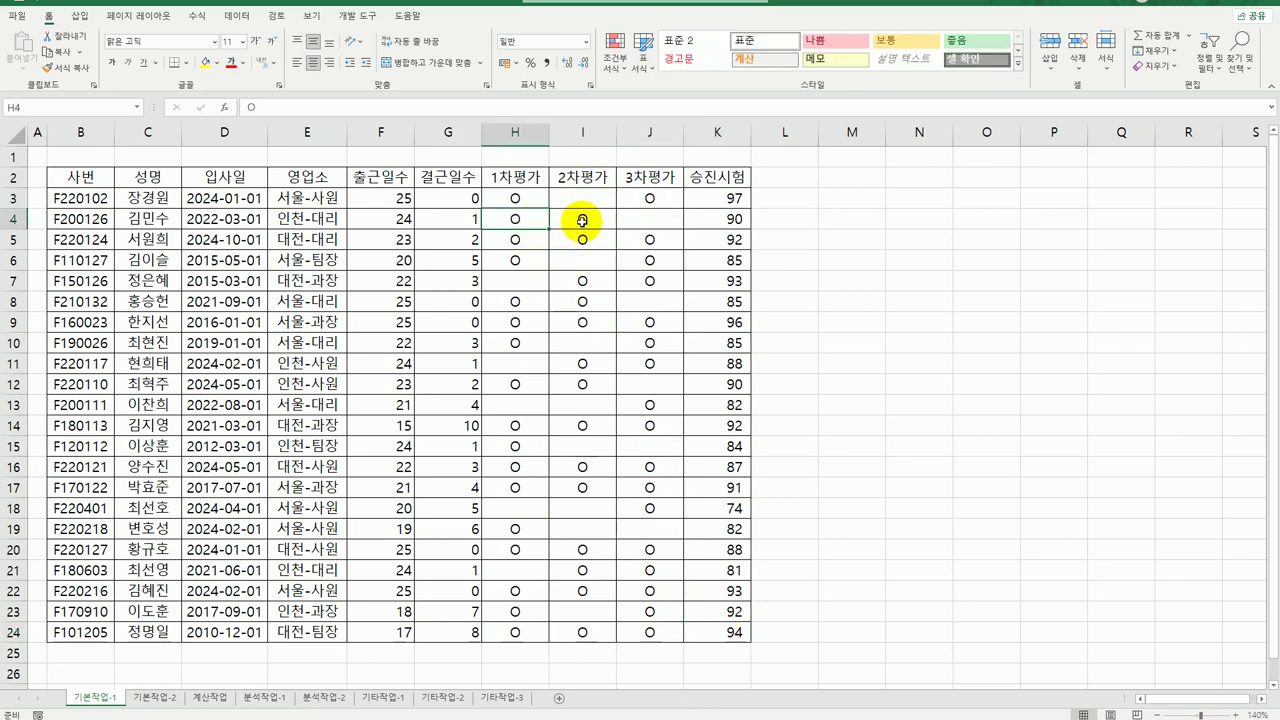
pyautogui.click(580, 222)
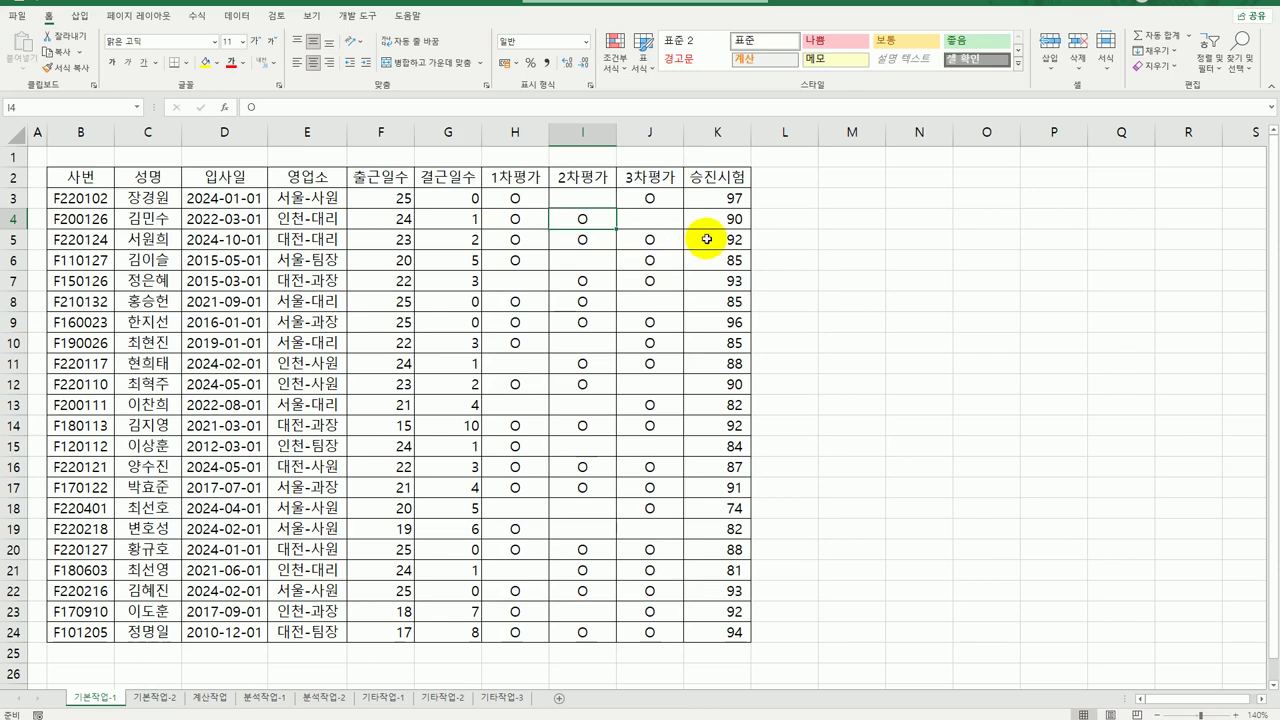
pyautogui.click(740, 198)
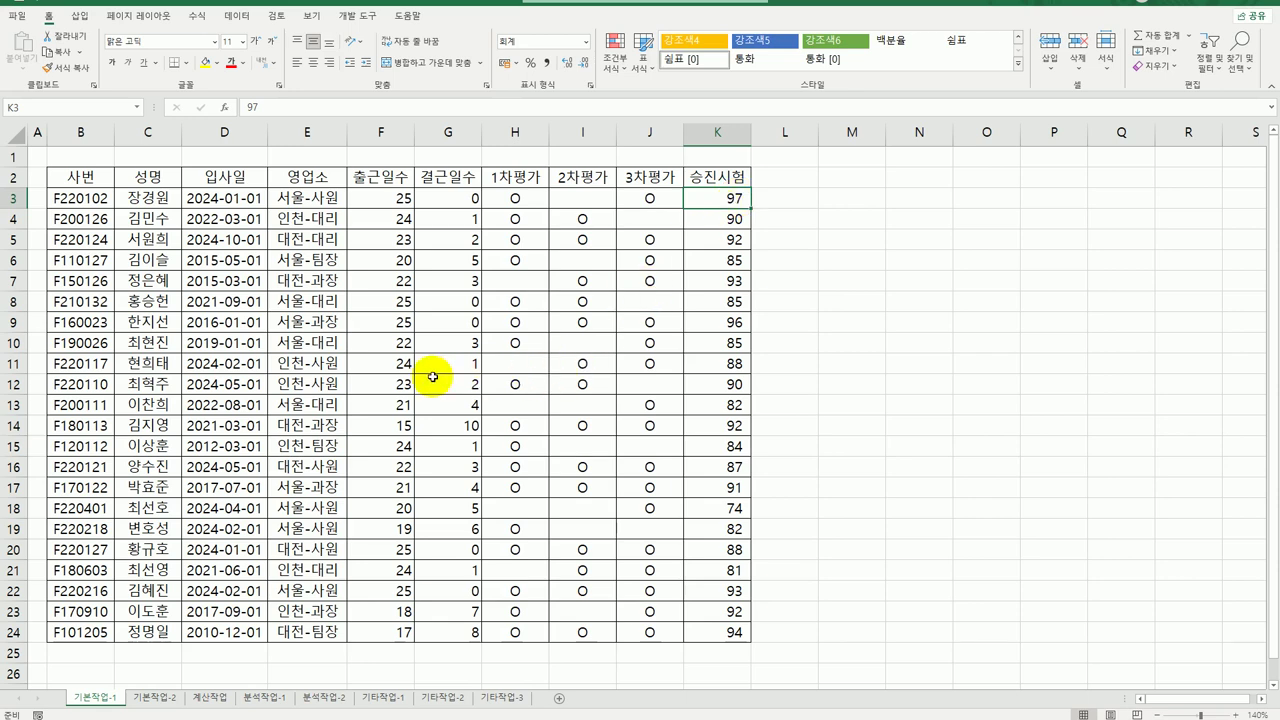
# Step: Enter the criteria heading 조건 in cell B26 below the table
pyautogui.click(95, 670)
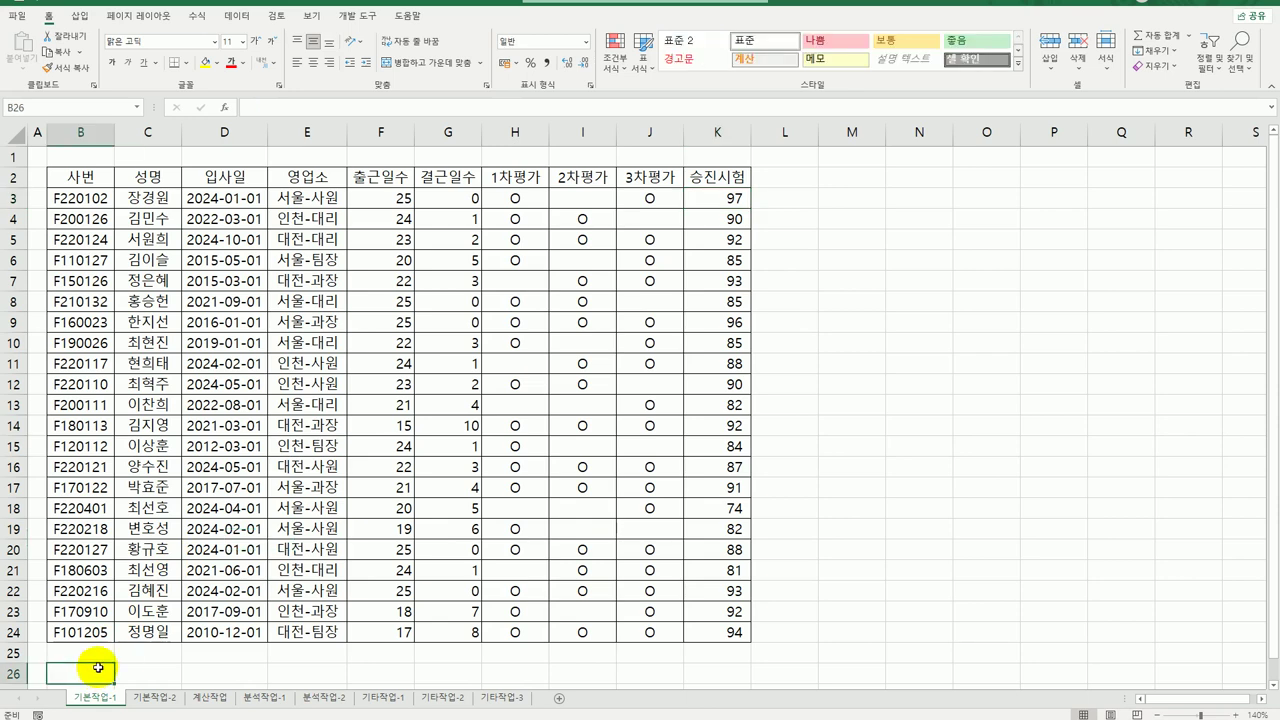
pyautogui.scroll(-3, 98, 668)
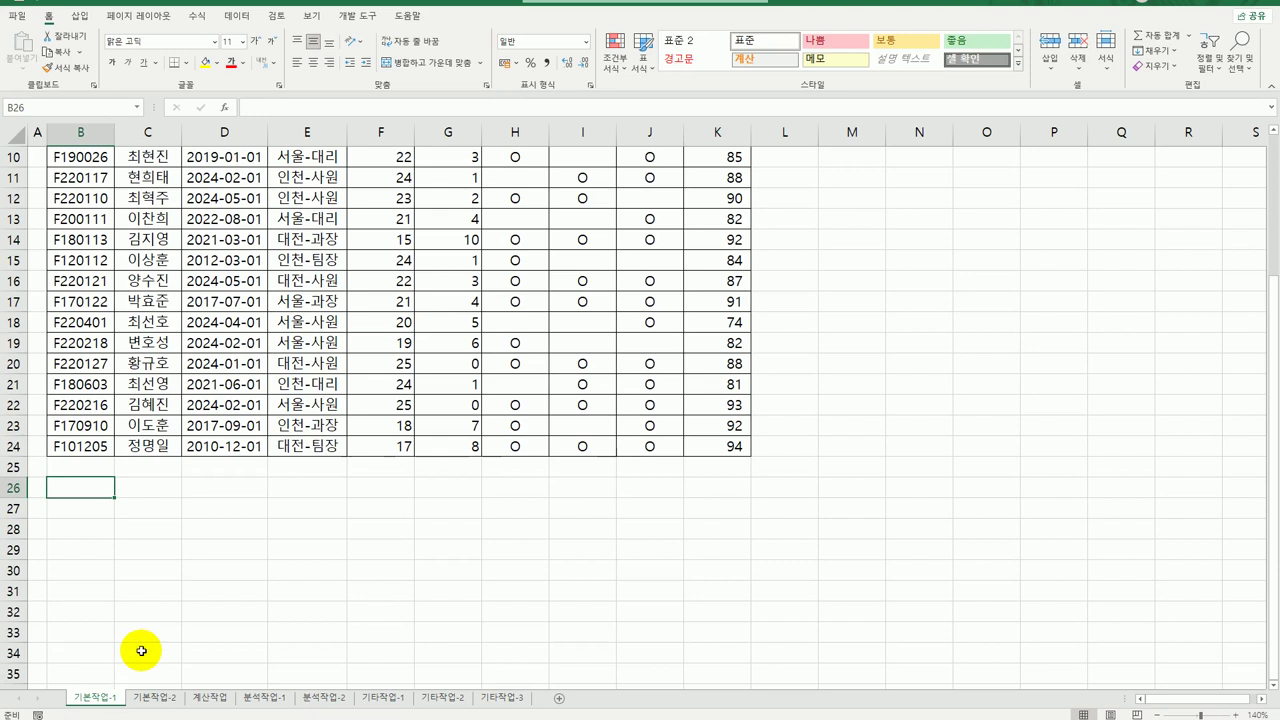
pyautogui.write('w')
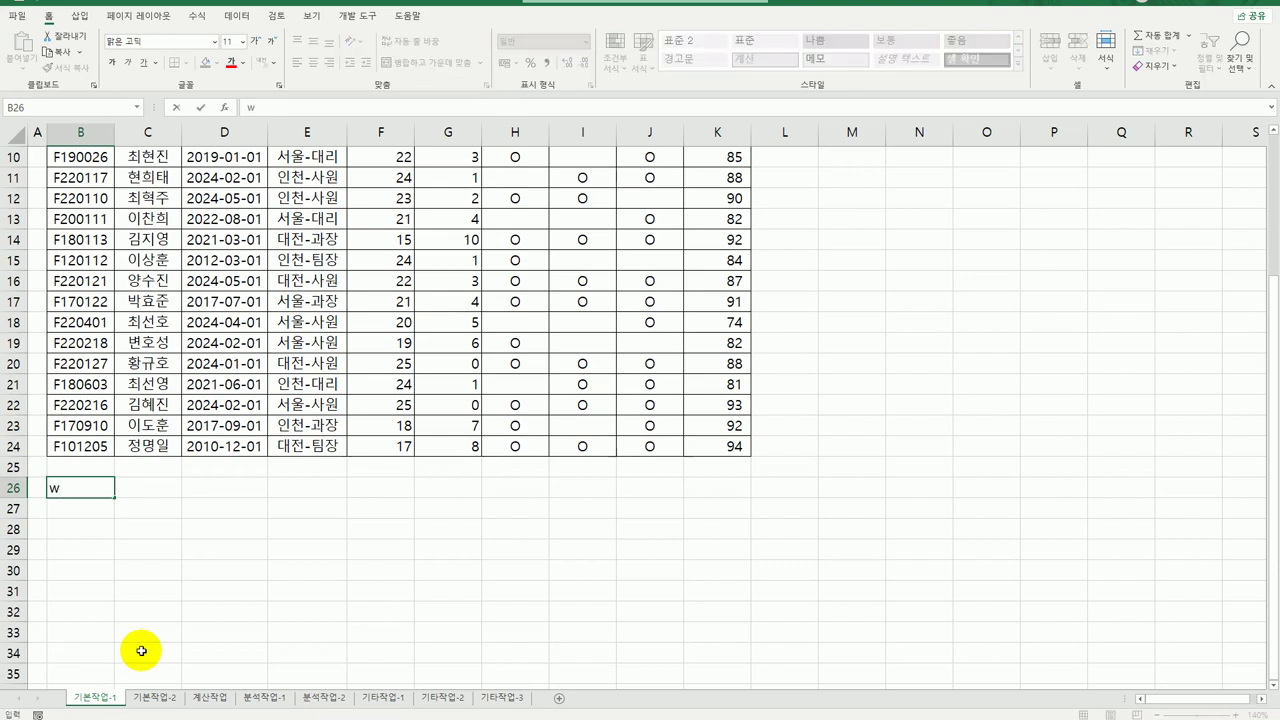
pyautogui.press('BackSpace')
pyautogui.write('조건')
pyautogui.press('Return')
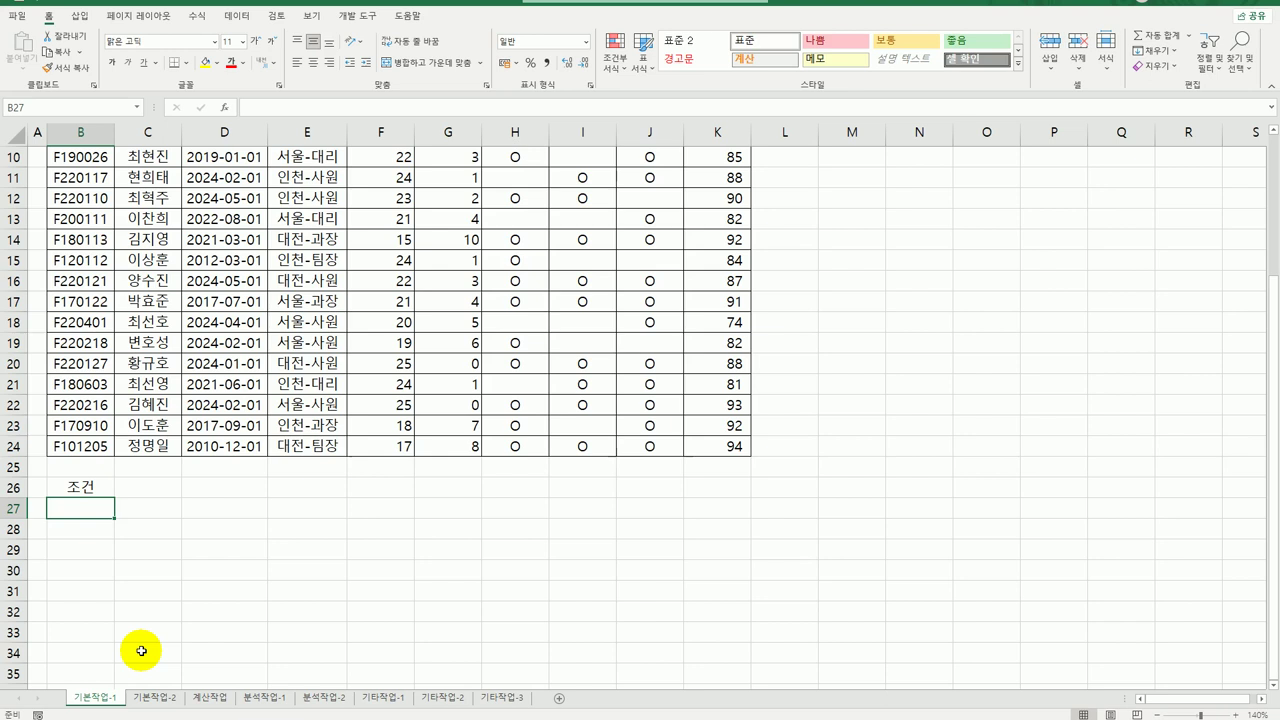
# Step: Begin an AND formula in B27 with the first condition COUNTA(H3:J3)=3
pyautogui.write('=a')
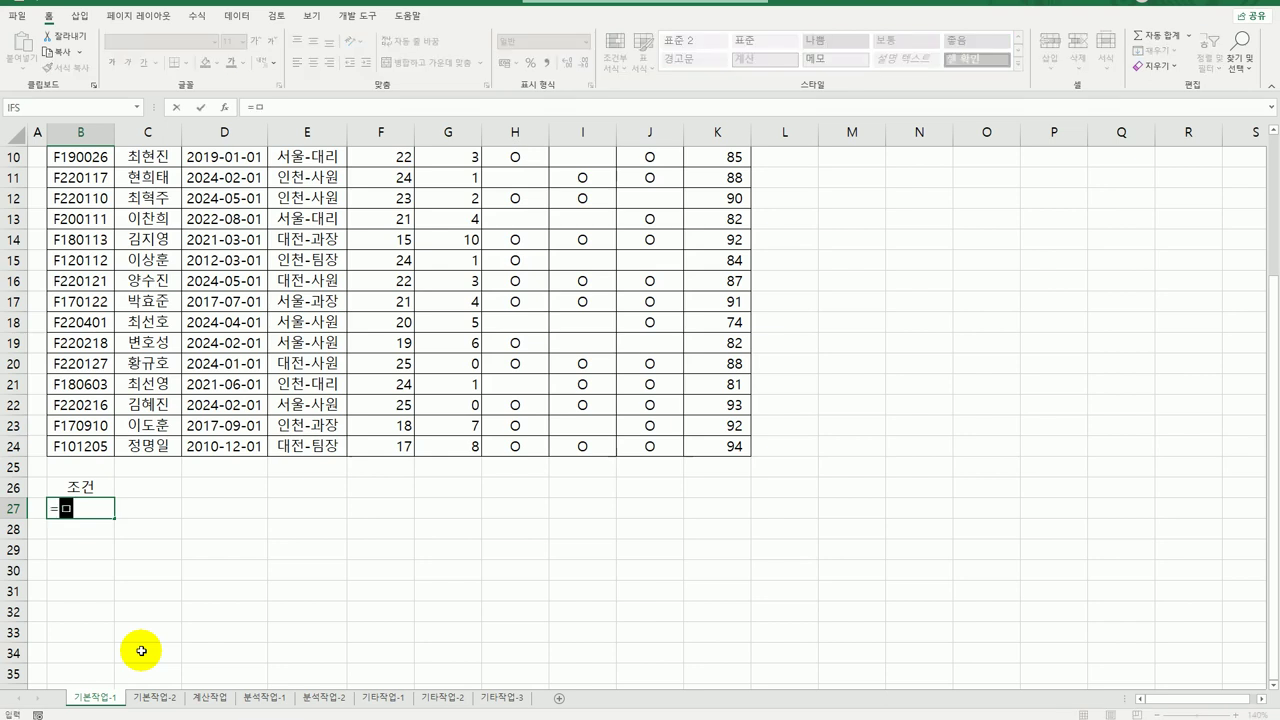
pyautogui.write('nd(')
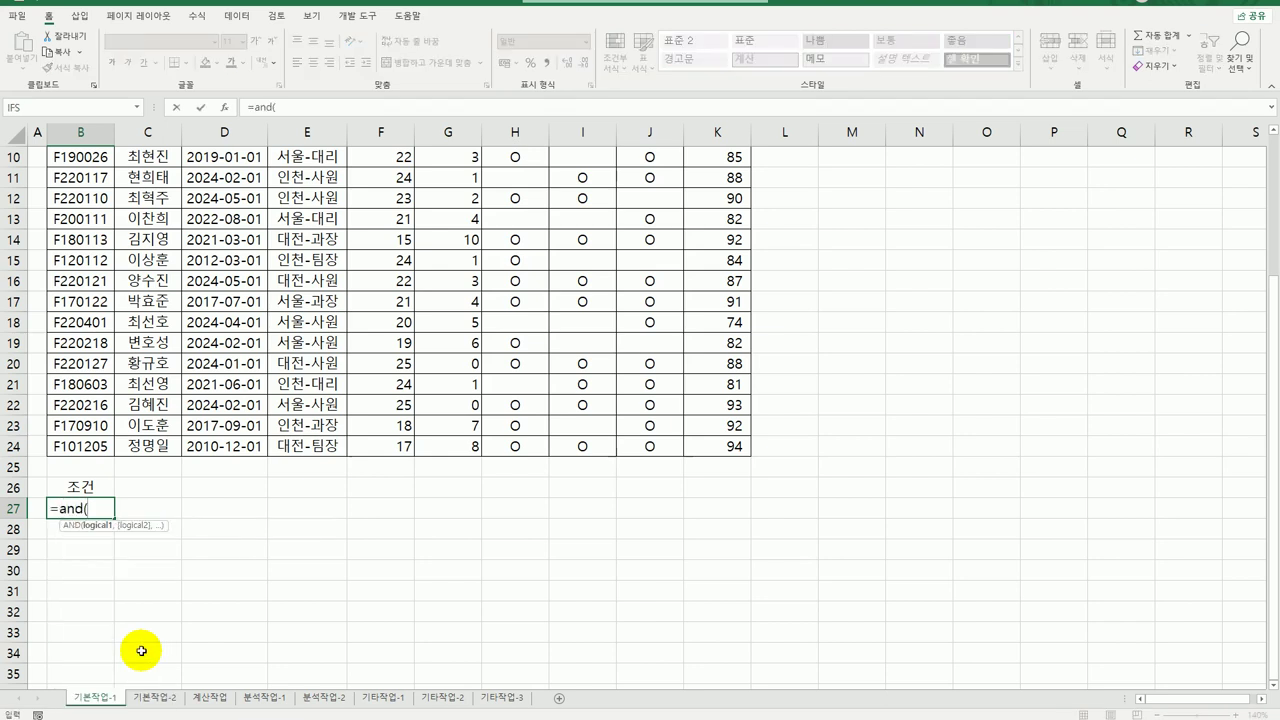
pyautogui.write('counta')
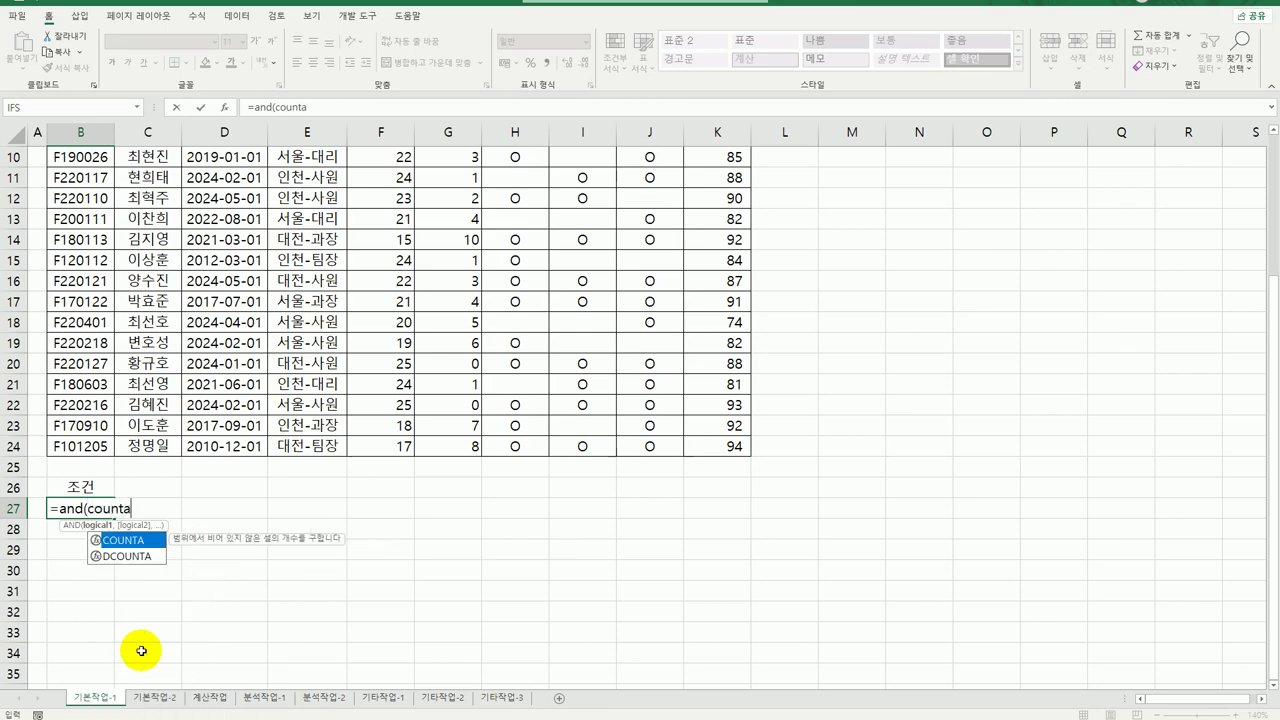
pyautogui.press('Tab')
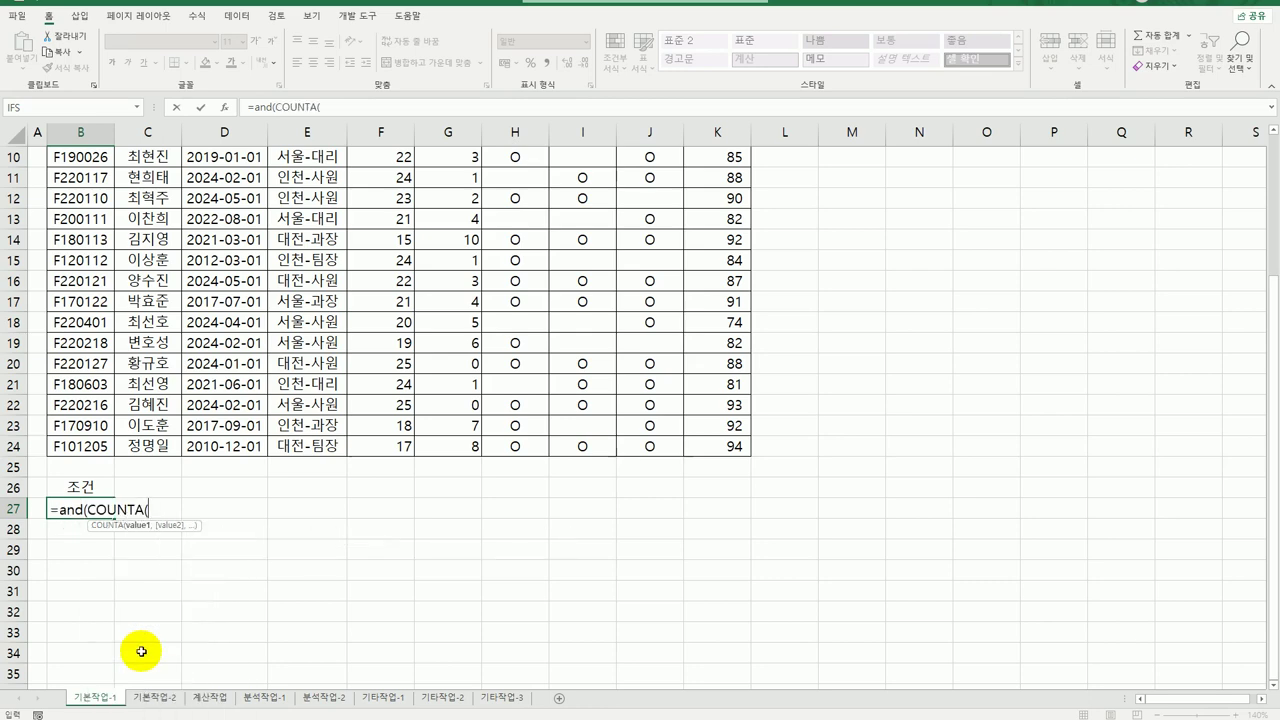
pyautogui.scroll(3, 591, 439)
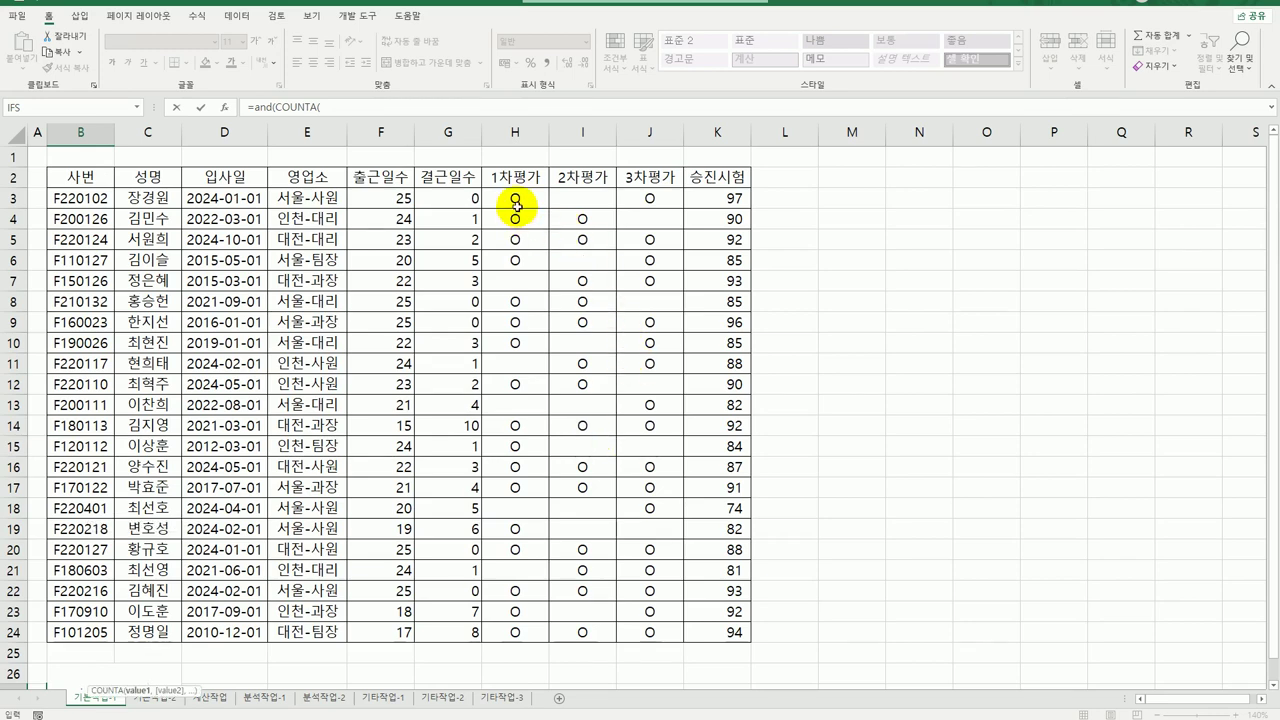
pyautogui.moveTo(512, 198); pyautogui.dragTo(633, 201)
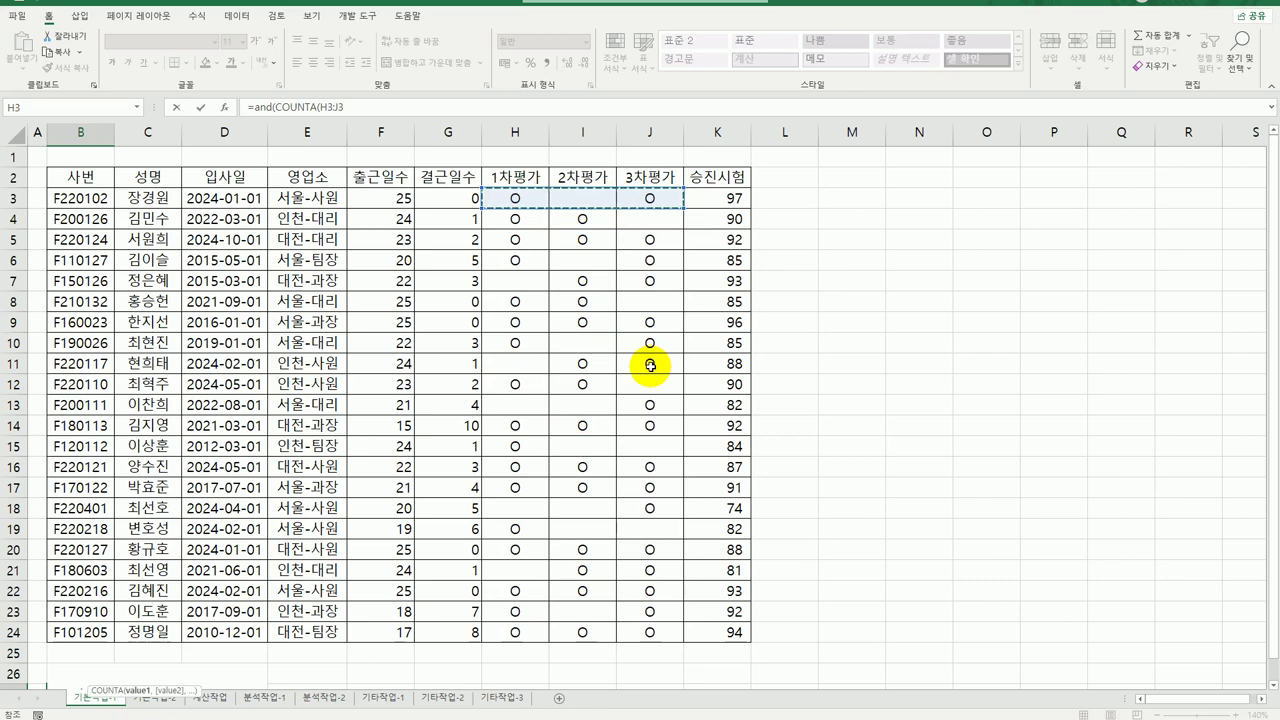
pyautogui.write(')')
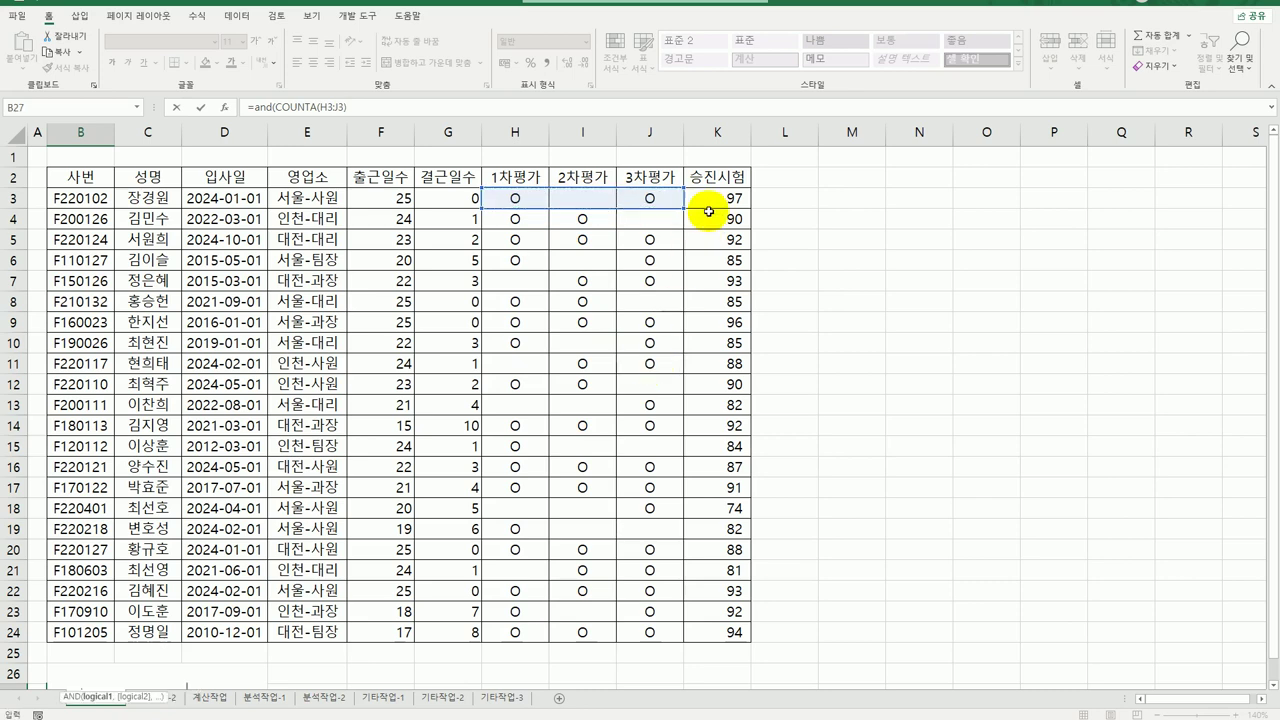
pyautogui.scroll(-3, 708, 211)
pyautogui.write('=')
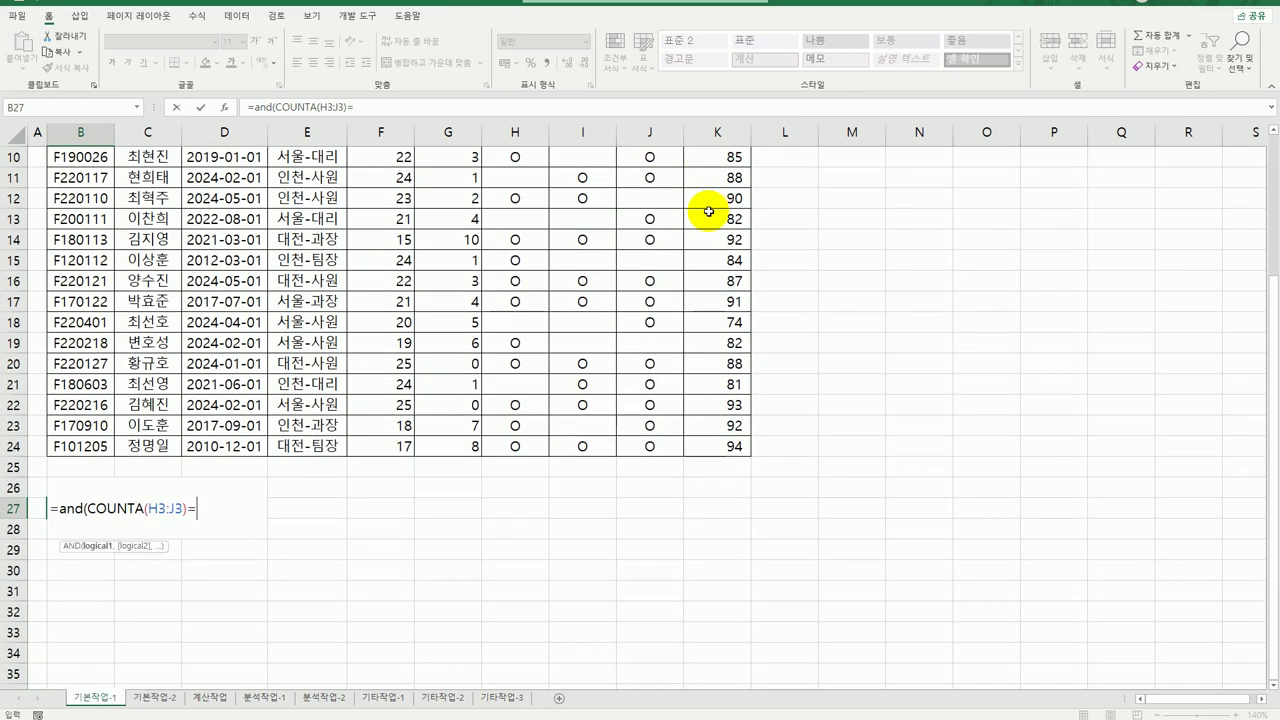
pyautogui.write('3,')
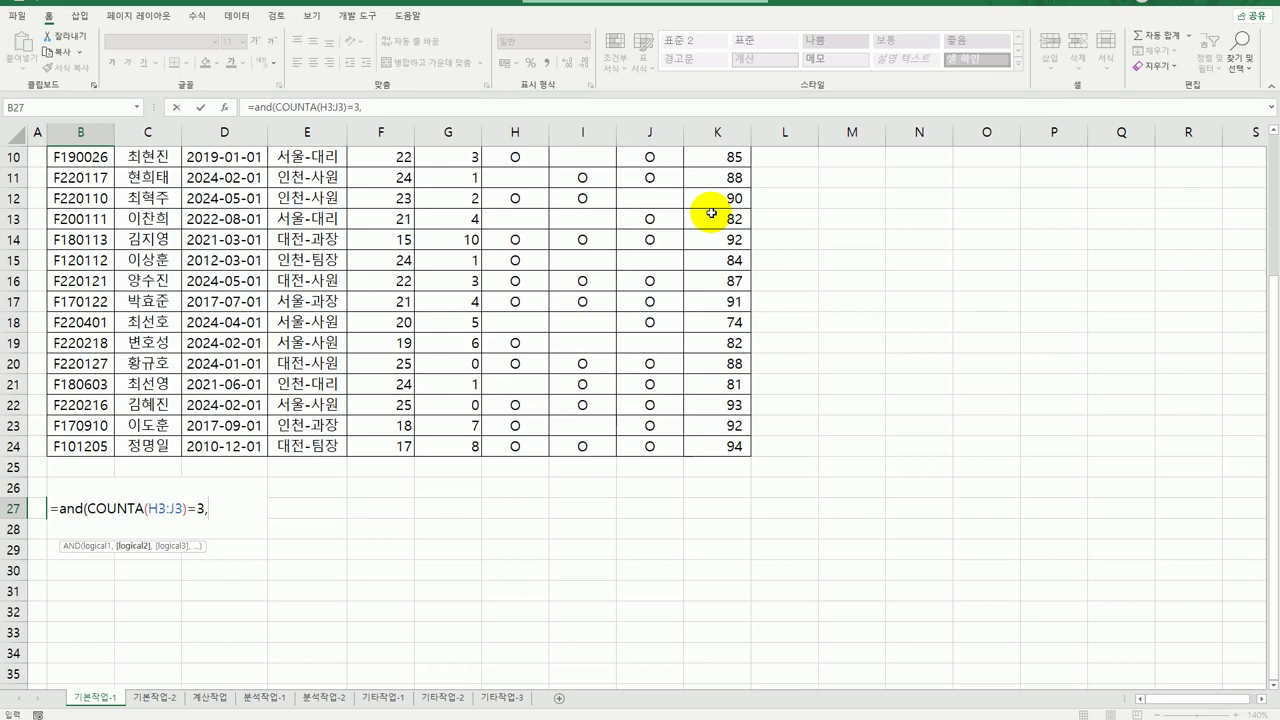
# Step: Add K3>=90 as the second condition and complete the AND formula in B27
pyautogui.scroll(3, 894, 211)
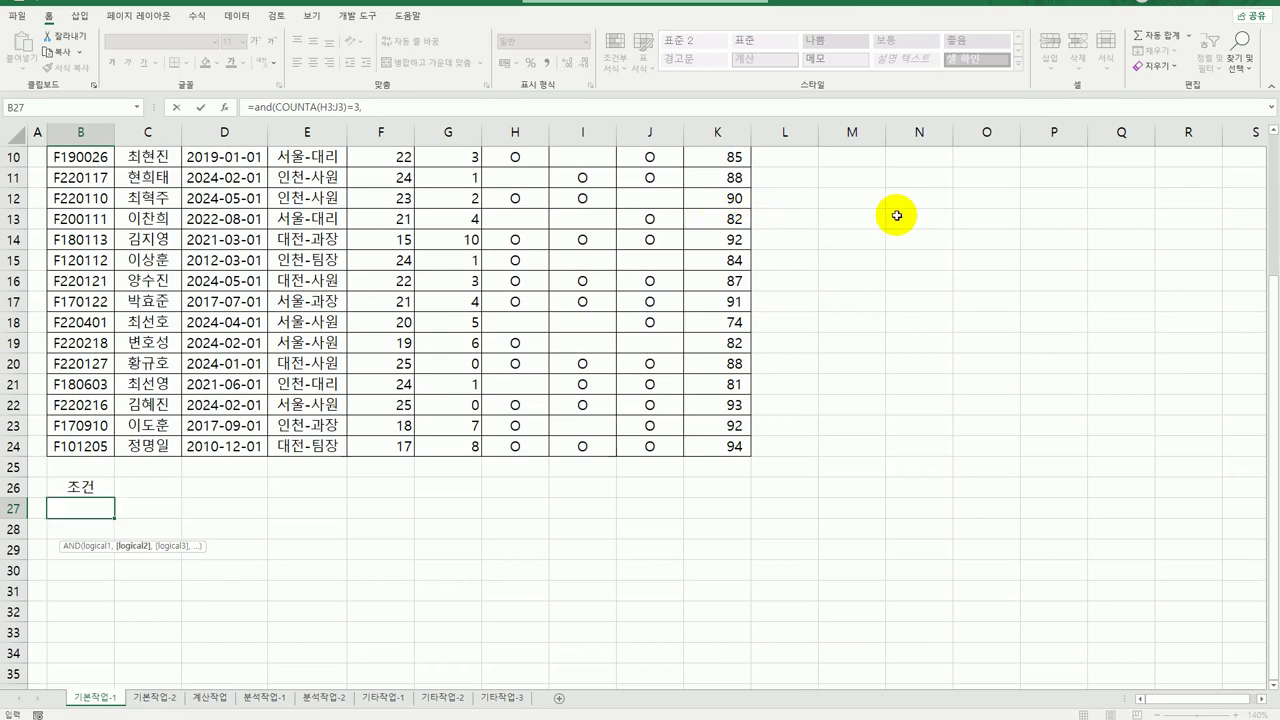
pyautogui.click(731, 198)
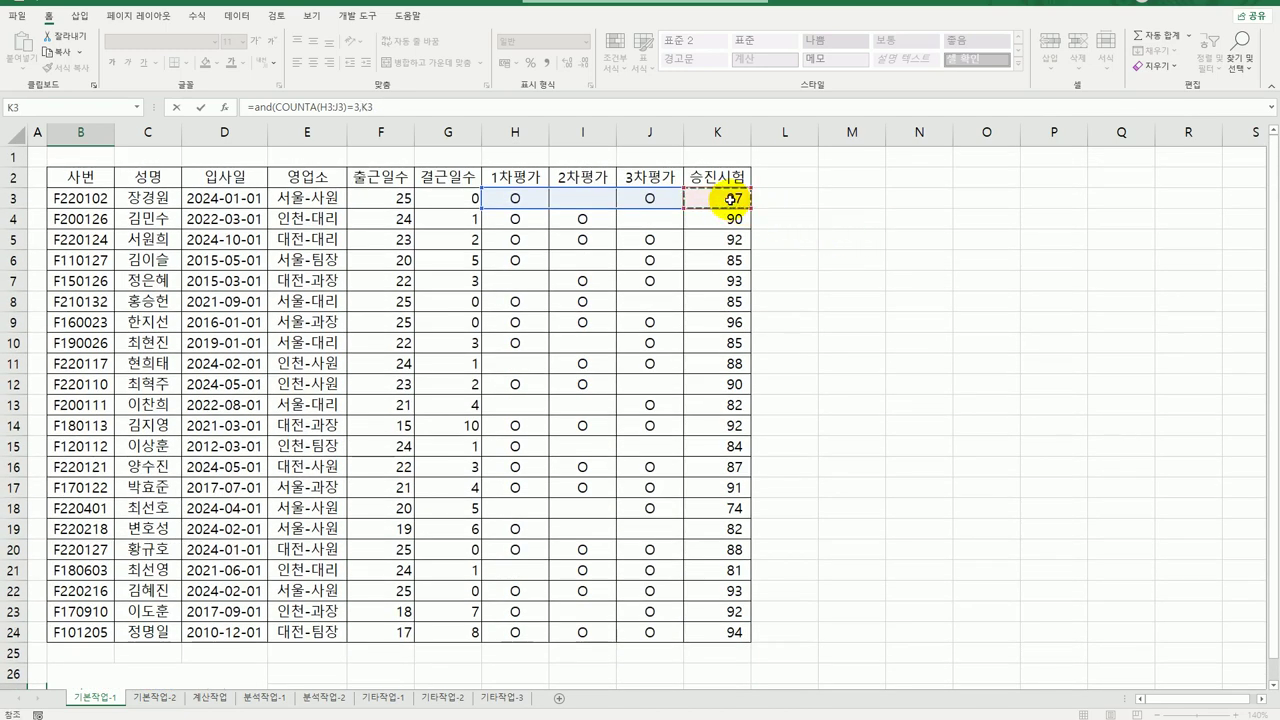
pyautogui.scroll(-3, 729, 205)
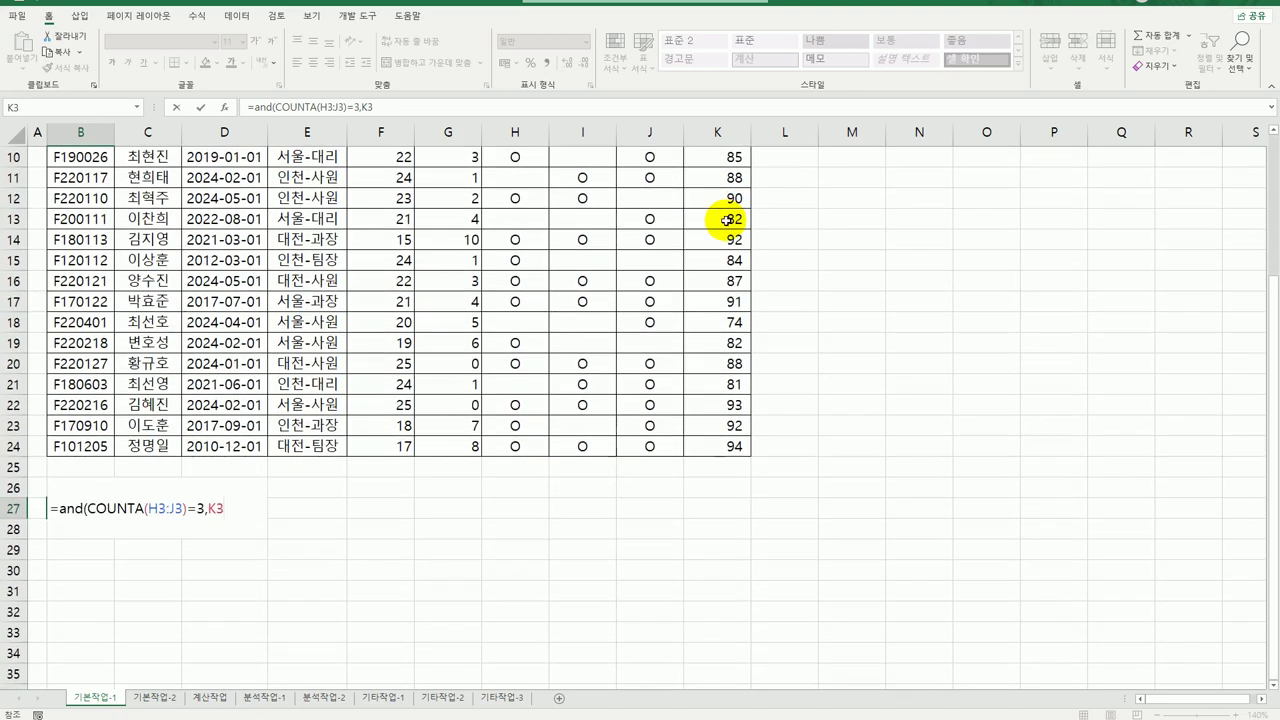
pyautogui.write('>=90')
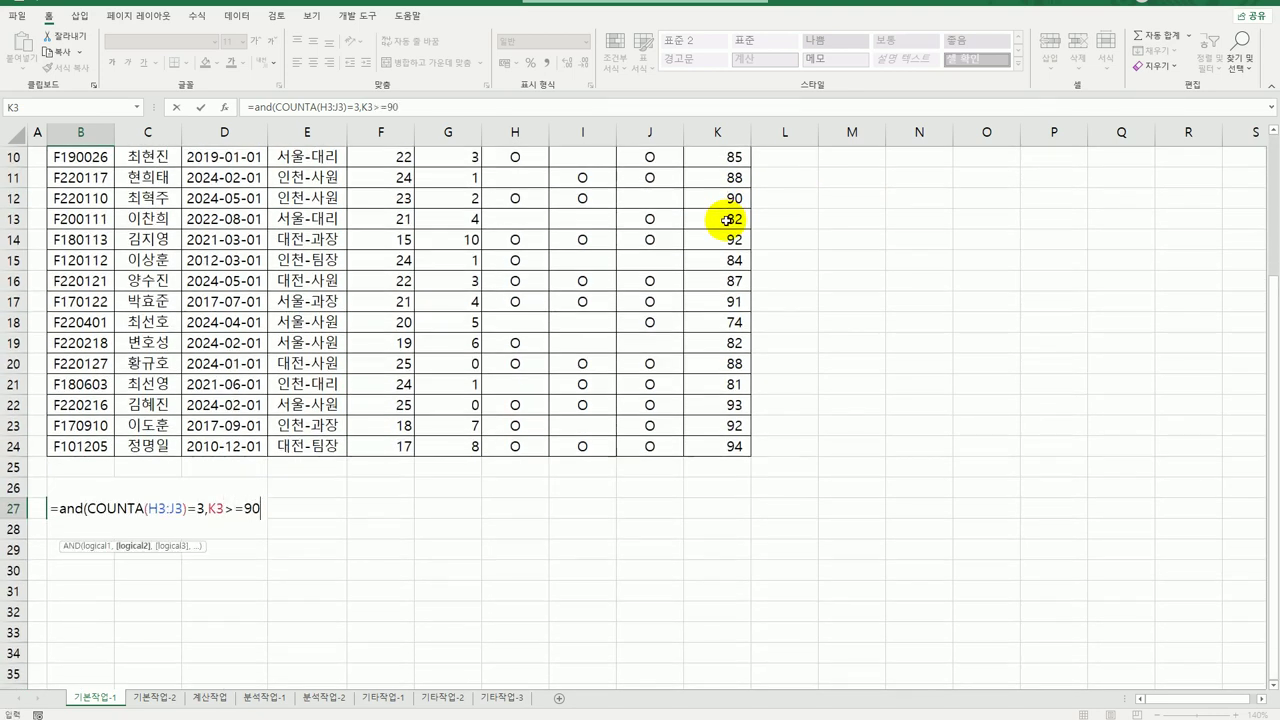
pyautogui.write(')')
pyautogui.press('Return')
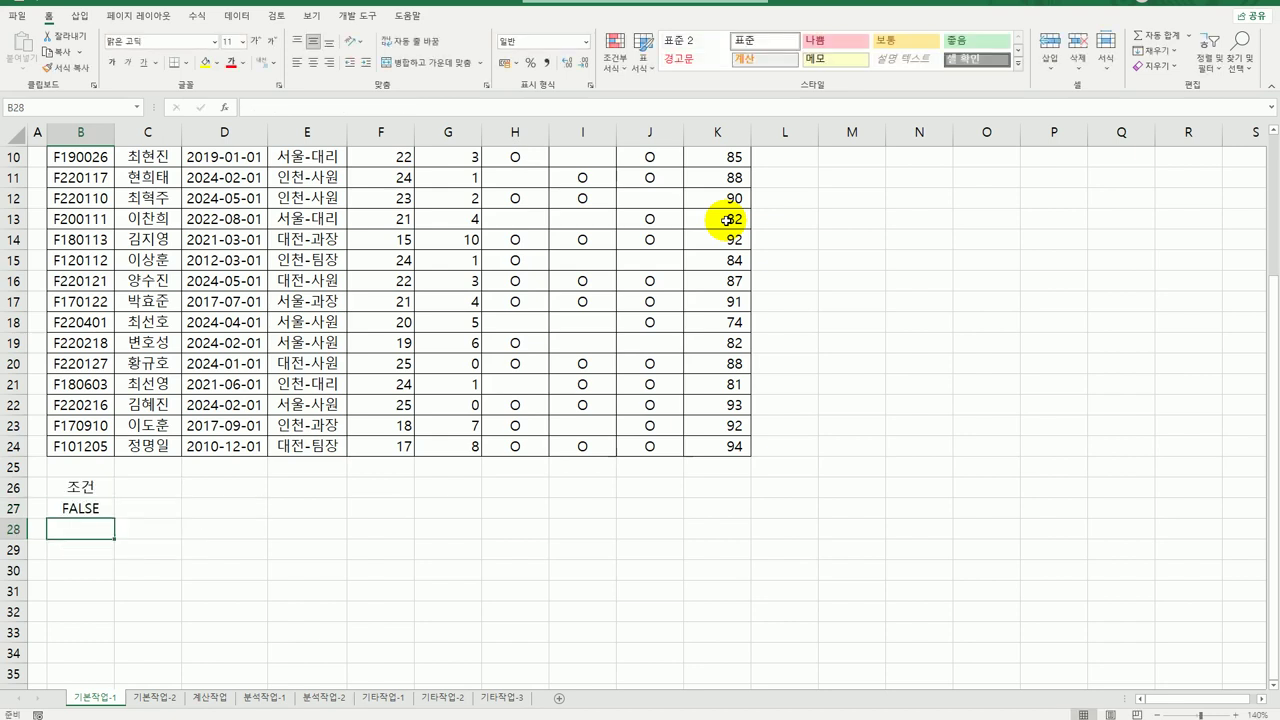
pyautogui.click(110, 508)
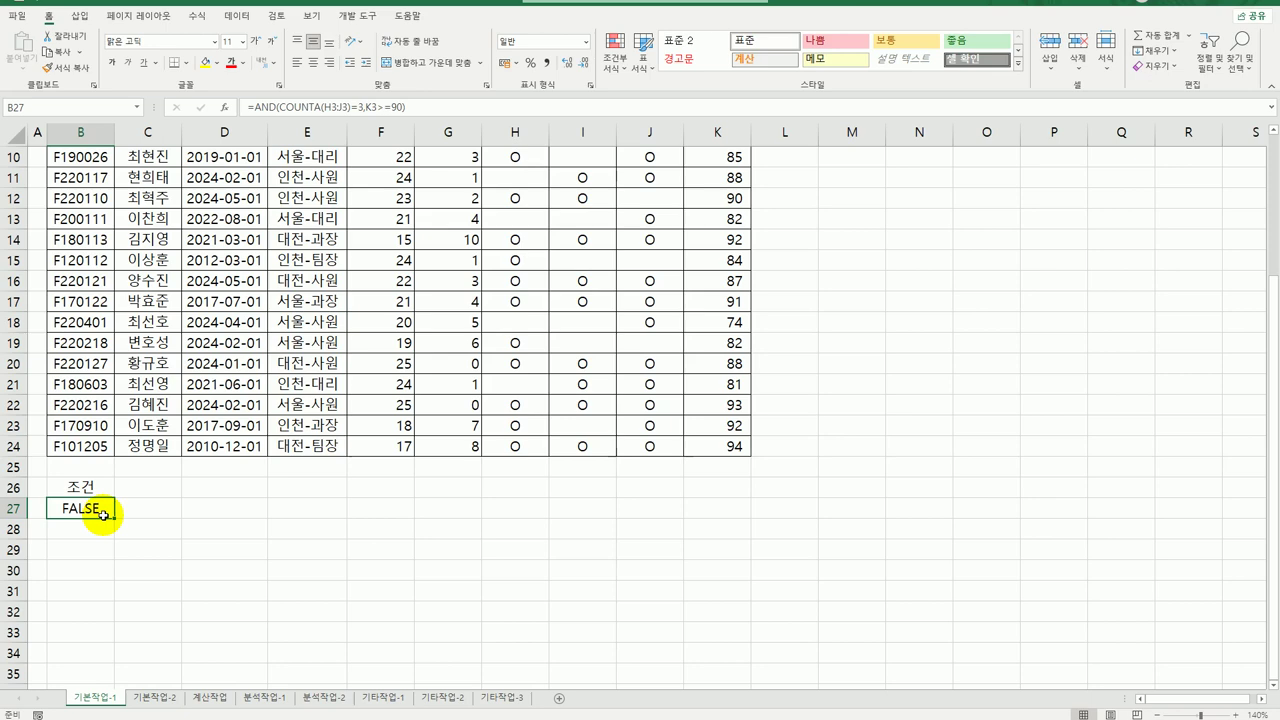
# Step: Start an advanced filter on the table B2:K24 with B26:B27 as the criteria range
pyautogui.scroll(3, 137, 470)
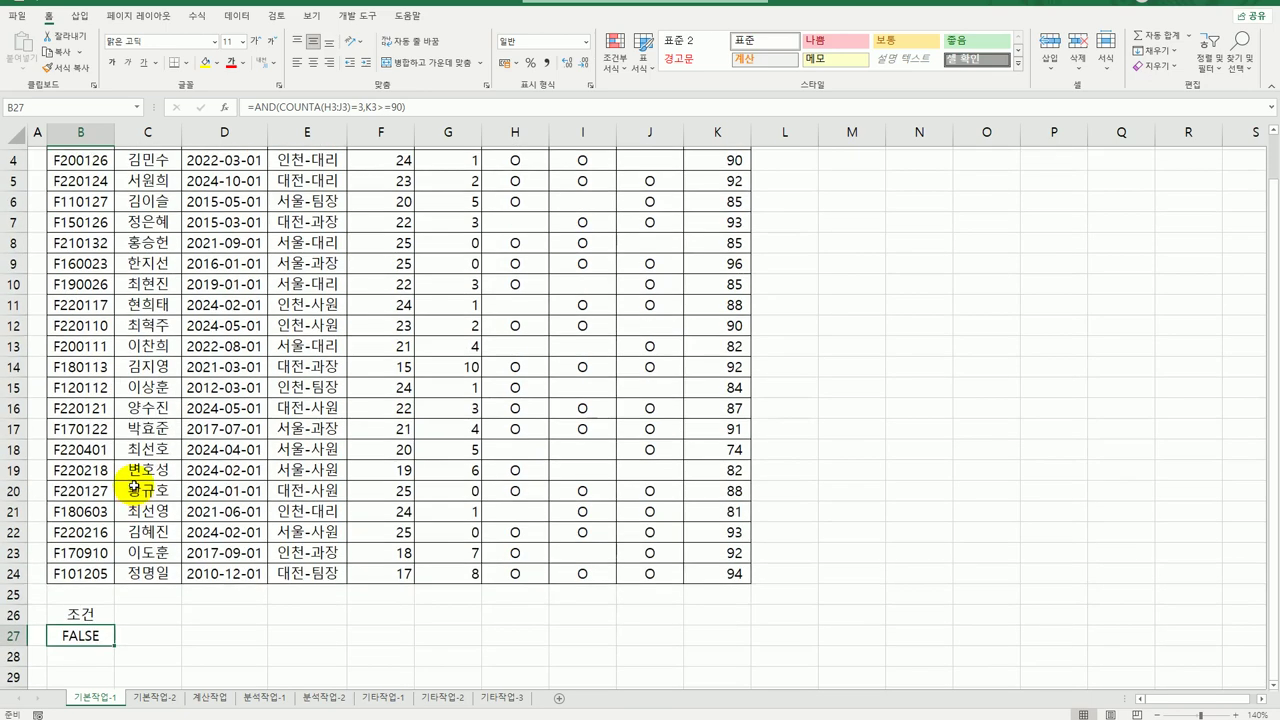
pyautogui.click(143, 278)
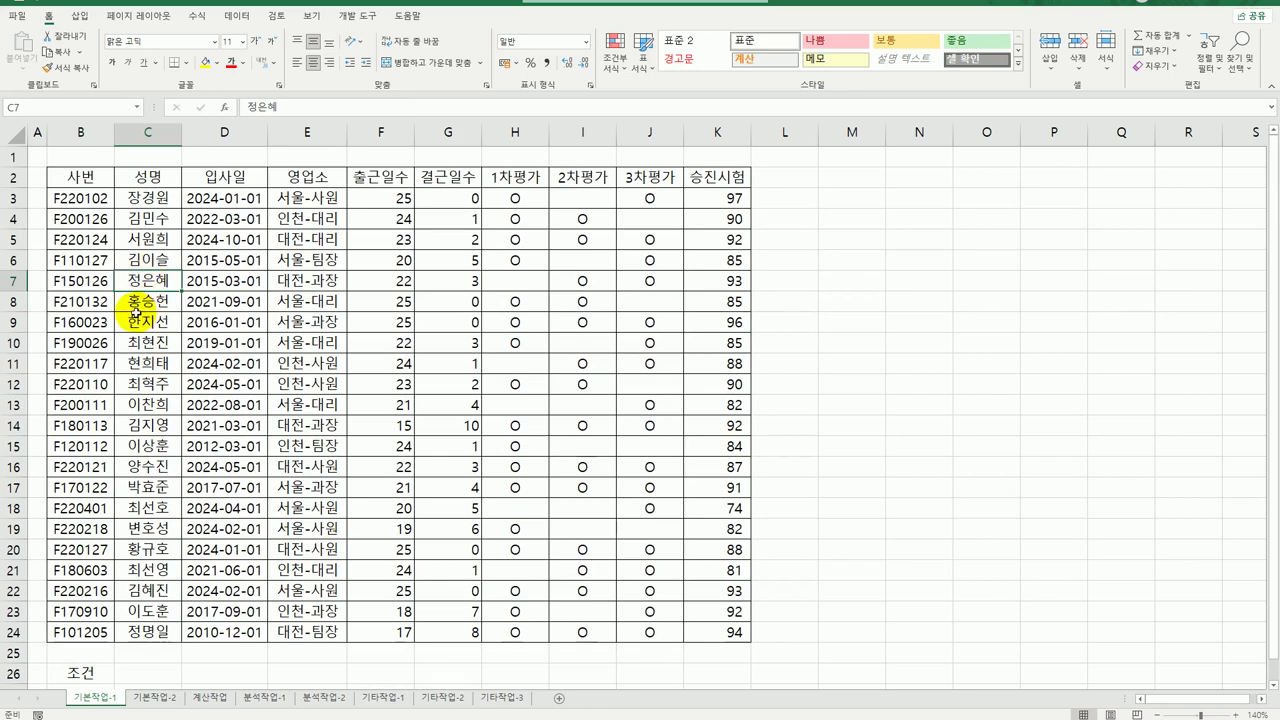
pyautogui.click(238, 16)
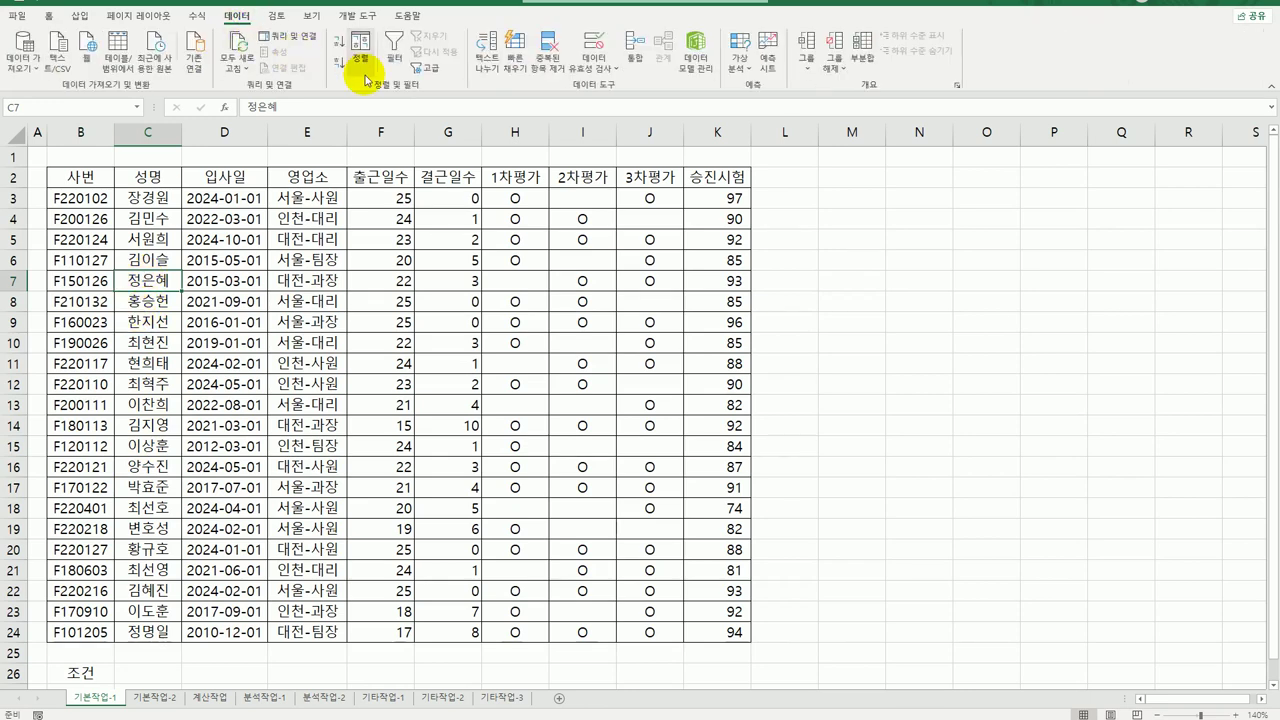
pyautogui.click(422, 68)
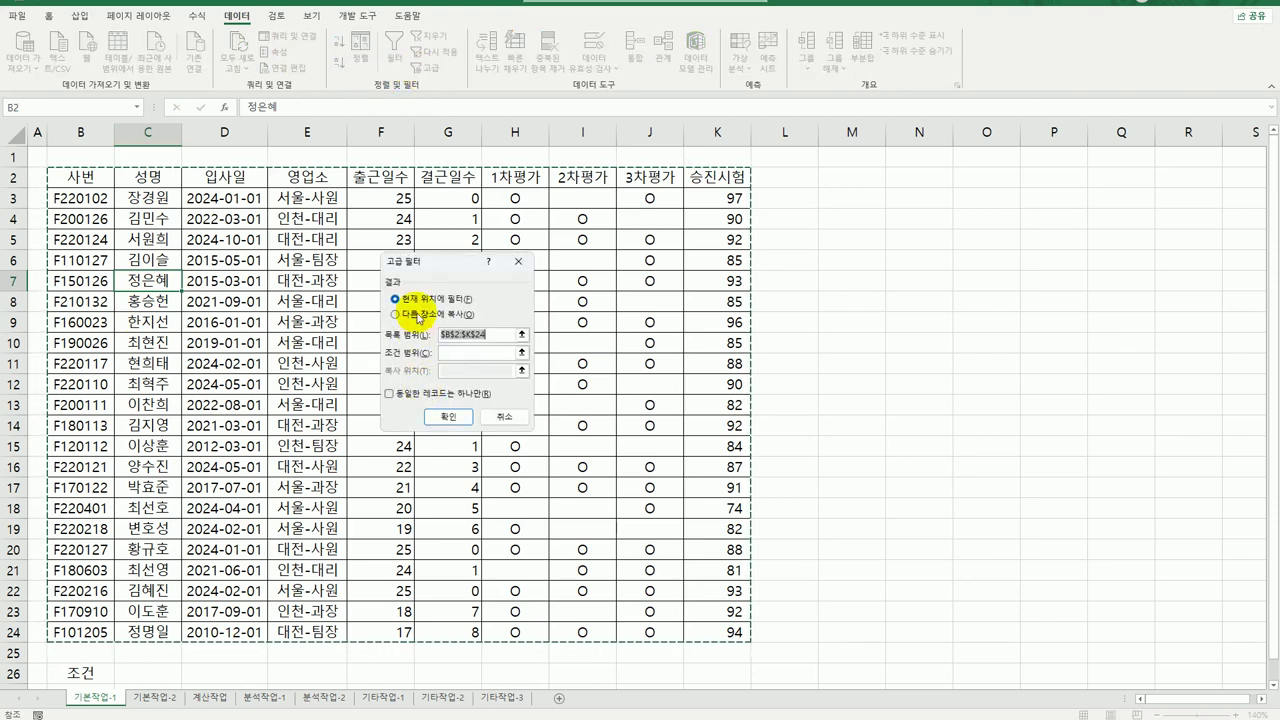
pyautogui.click(483, 351)
pyautogui.scroll(-3, 478, 360)
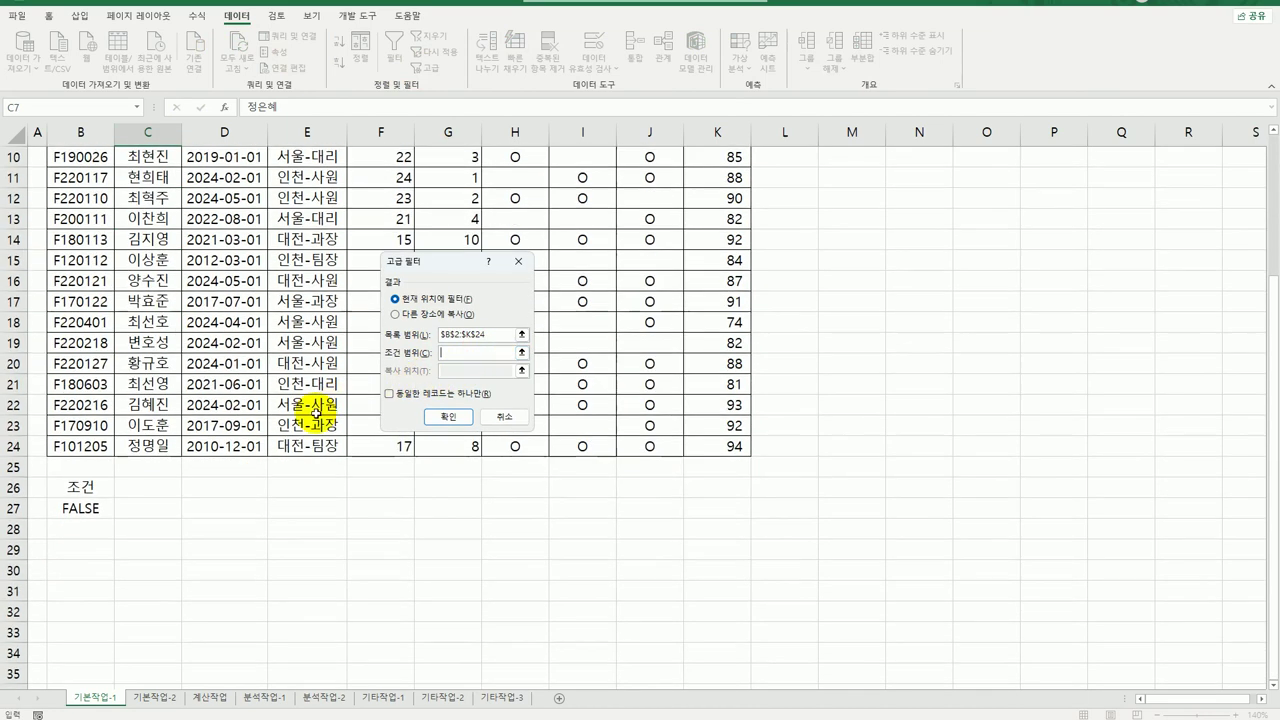
pyautogui.moveTo(93, 489); pyautogui.dragTo(96, 512)
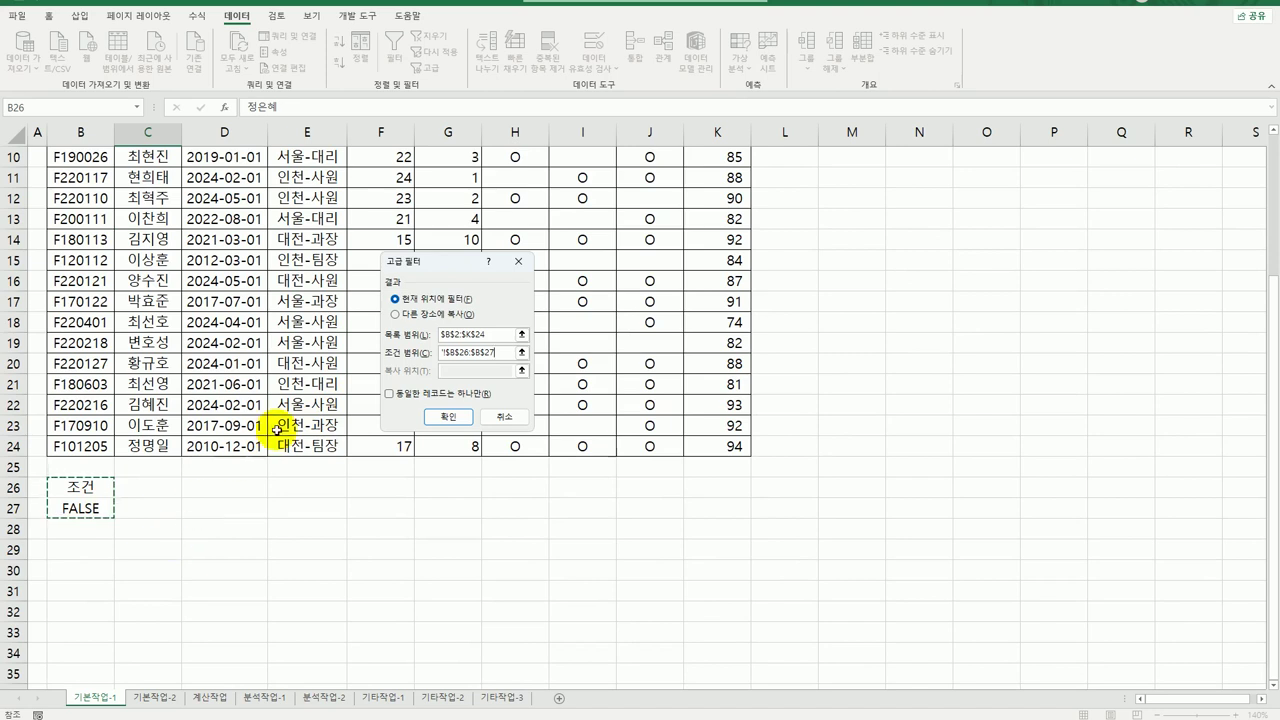
# Step: Set the advanced filter to copy its results to another location starting at B29, and run it
pyautogui.click(407, 316)
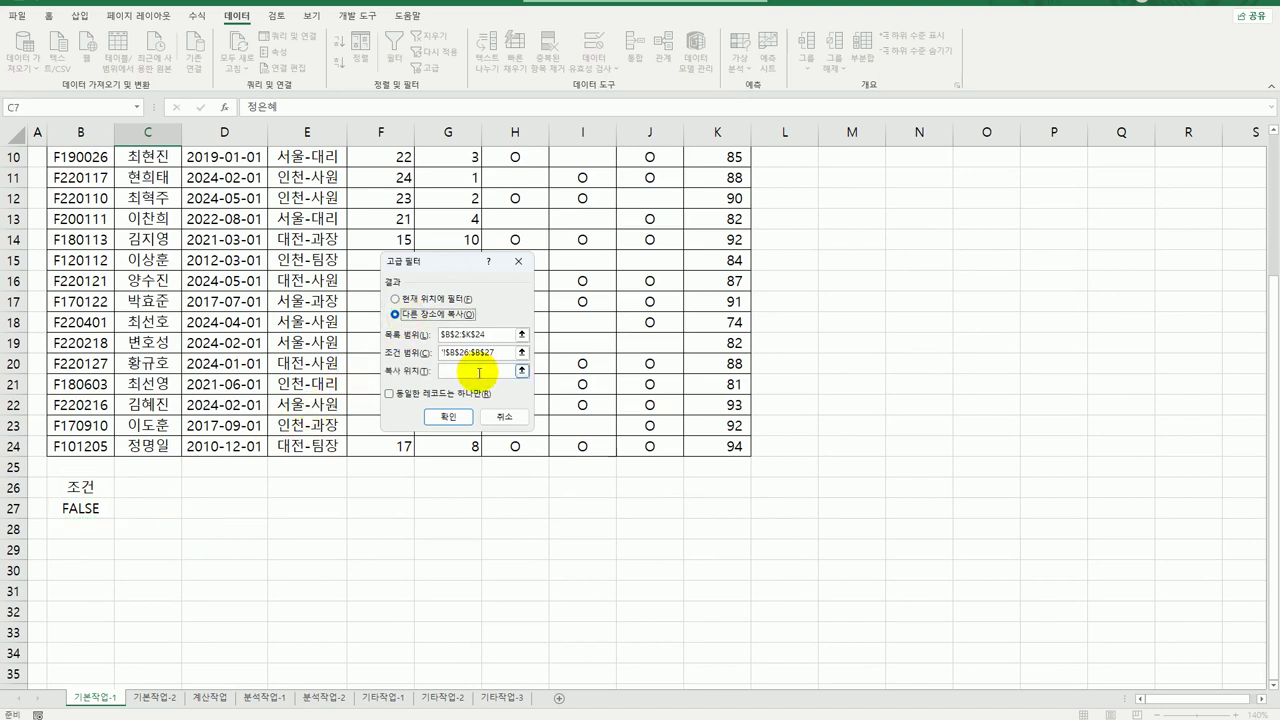
pyautogui.click(479, 372)
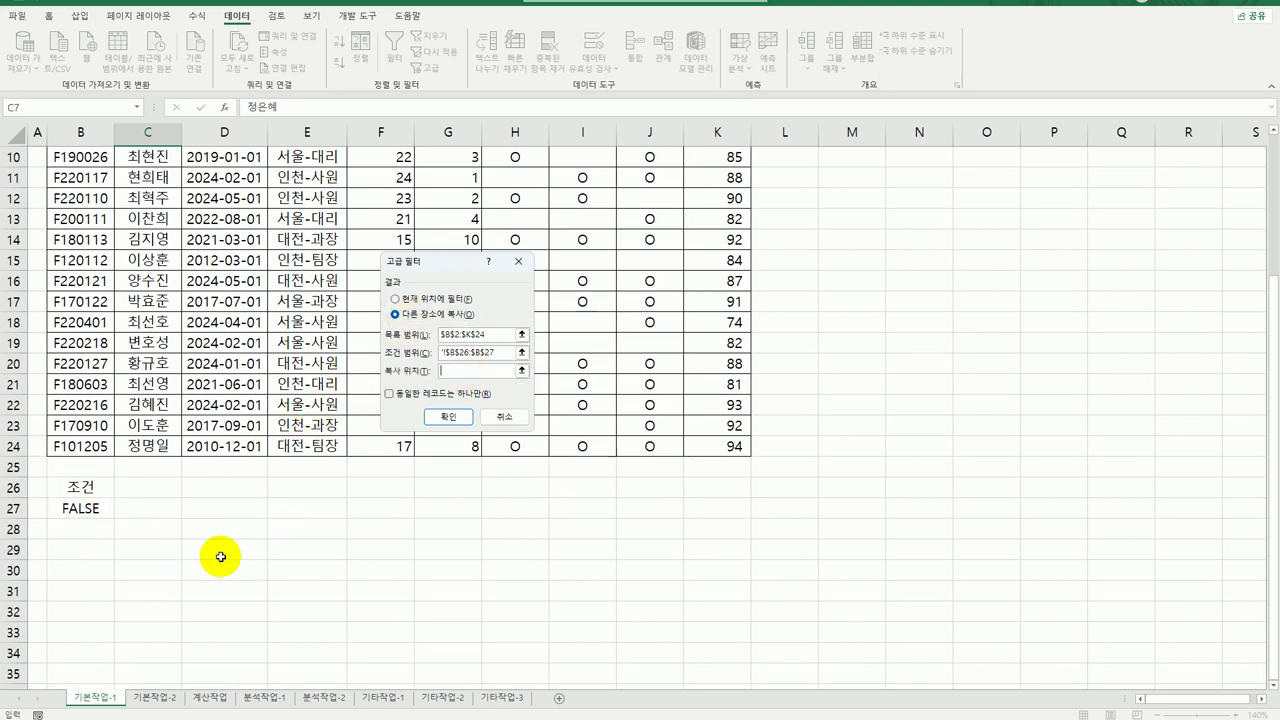
pyautogui.click(83, 557)
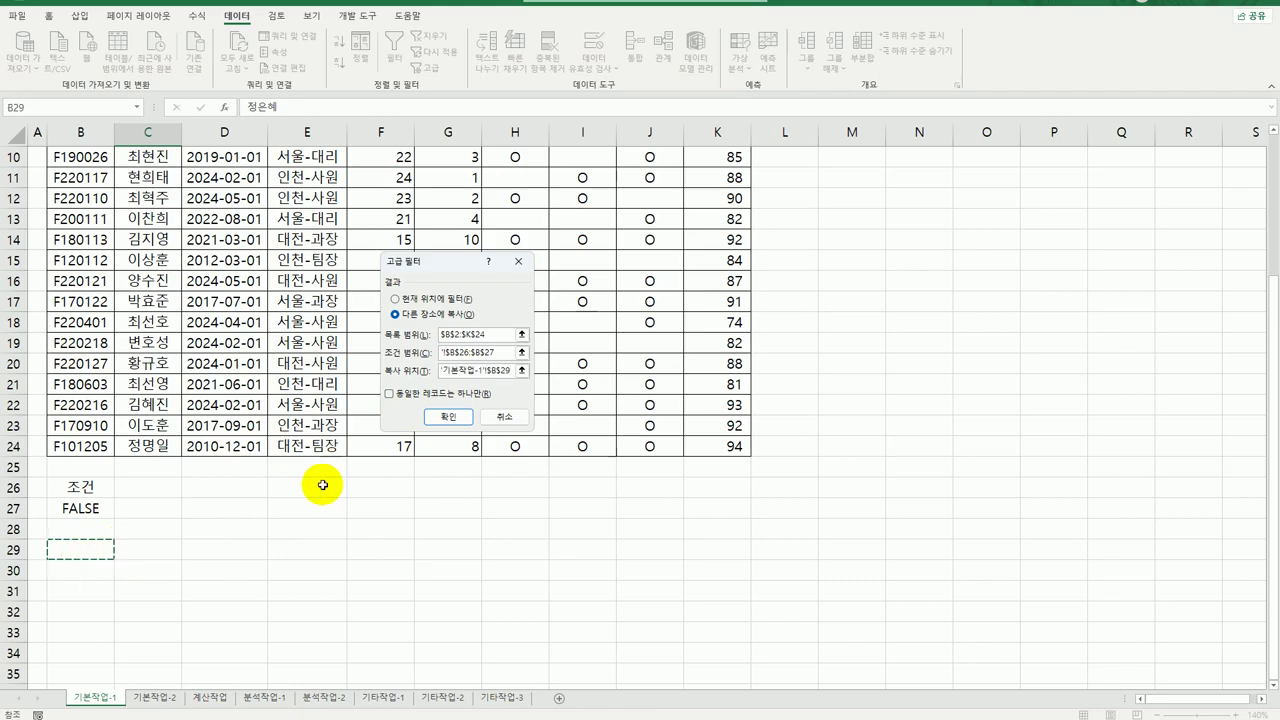
pyautogui.click(456, 422)
pyautogui.scroll(-3, 470, 430)
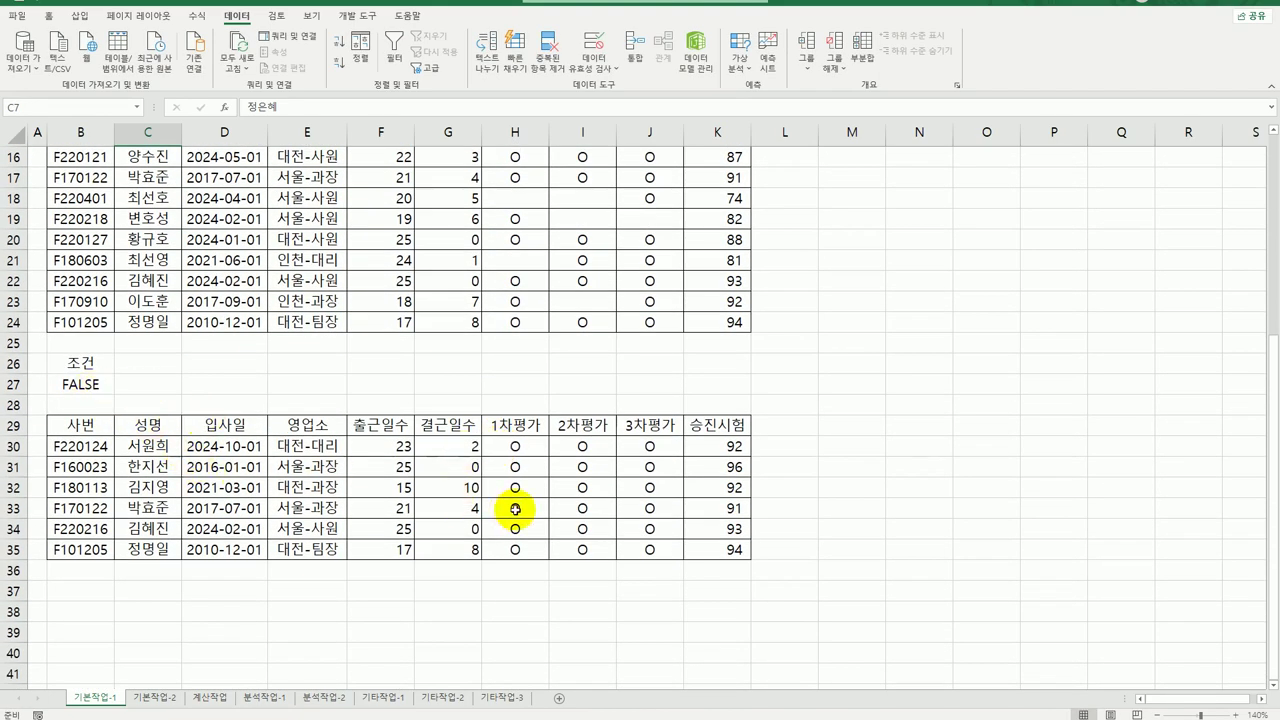
# Step: Check the evaluation marks and exam scores in the extracted rows H30:K35
pyautogui.moveTo(521, 445); pyautogui.dragTo(697, 555)
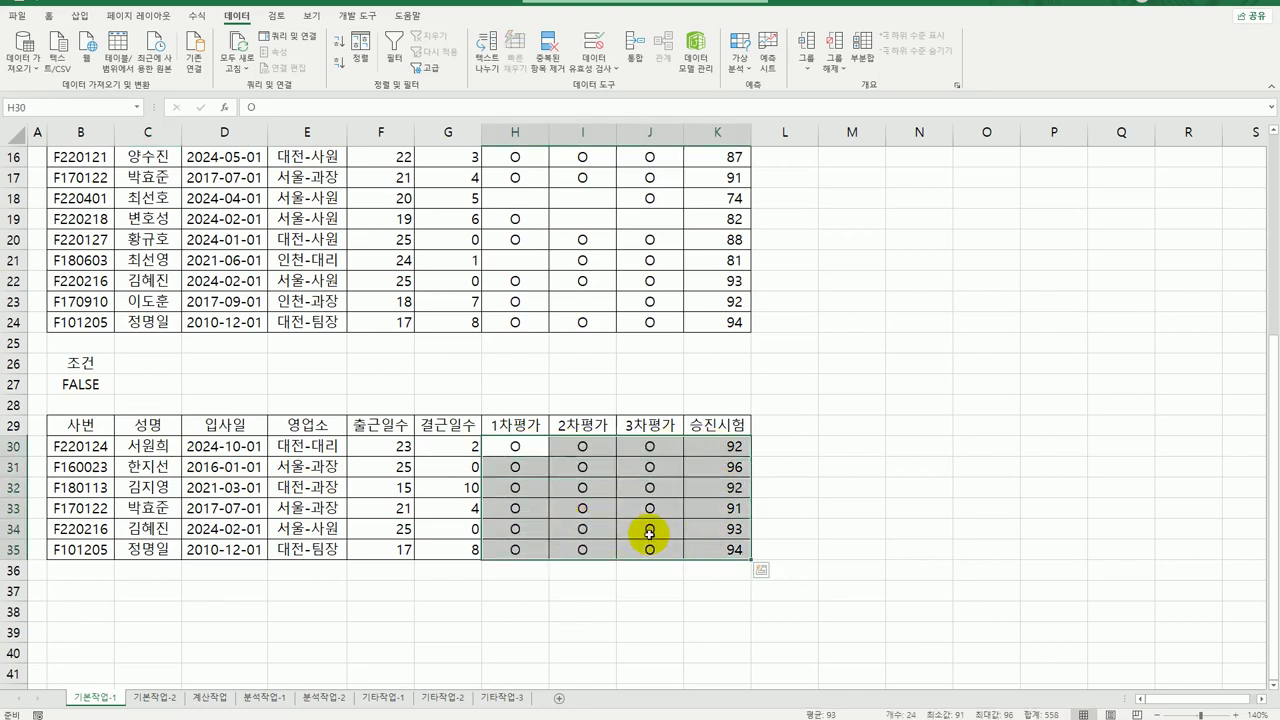
pyautogui.click(745, 448)
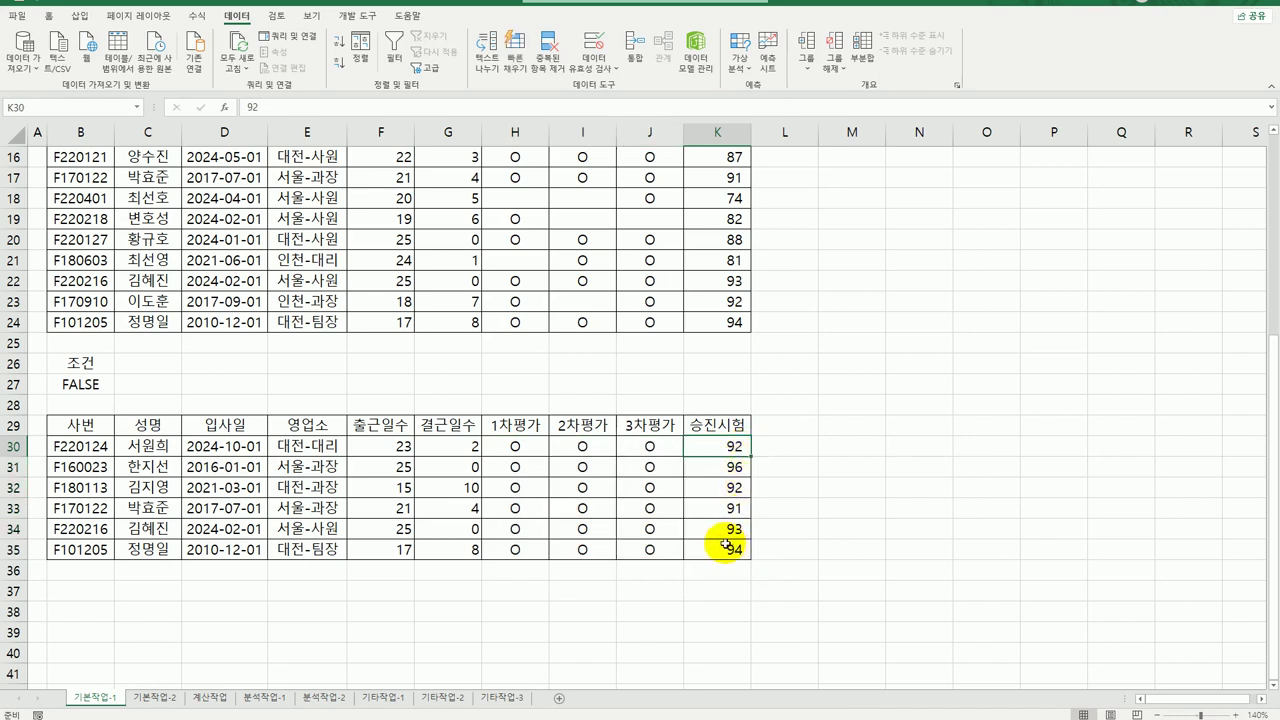
# Step: Start a new conditional formatting rule for B3:K24 that uses a formula to determine which cells to format
pyautogui.scroll(5, 725, 543)
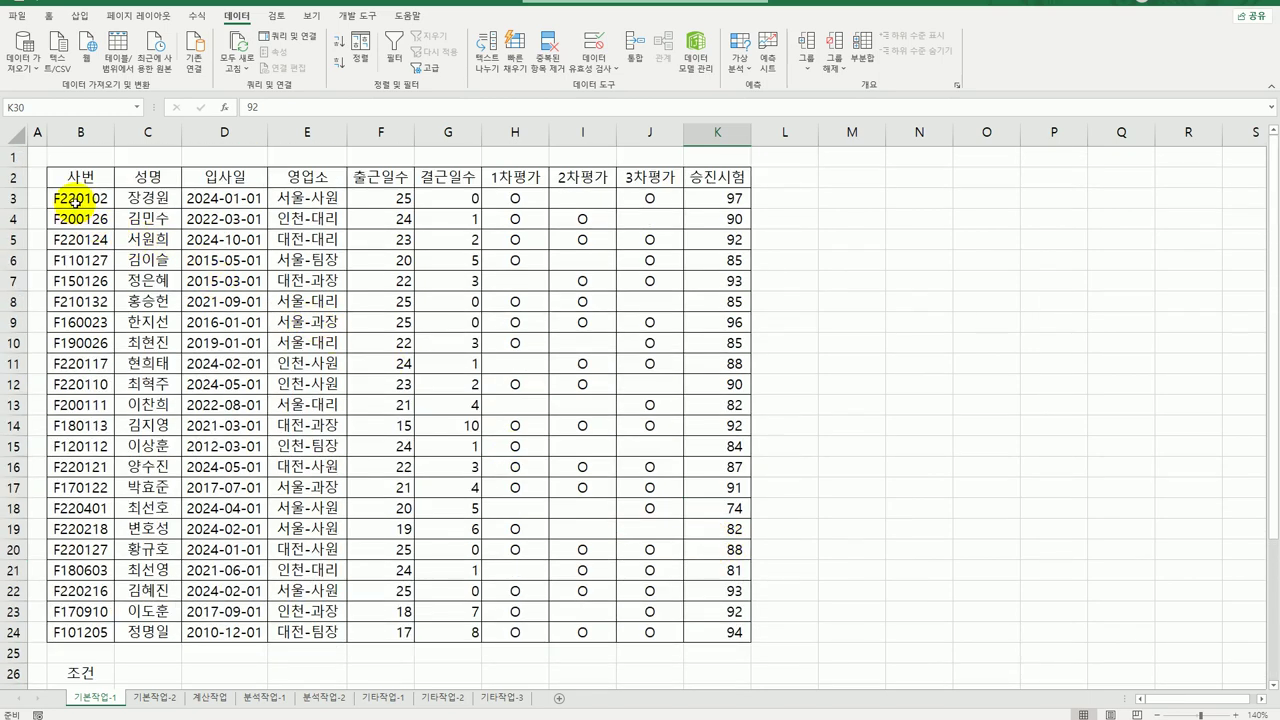
pyautogui.moveTo(75, 200); pyautogui.dragTo(698, 634)
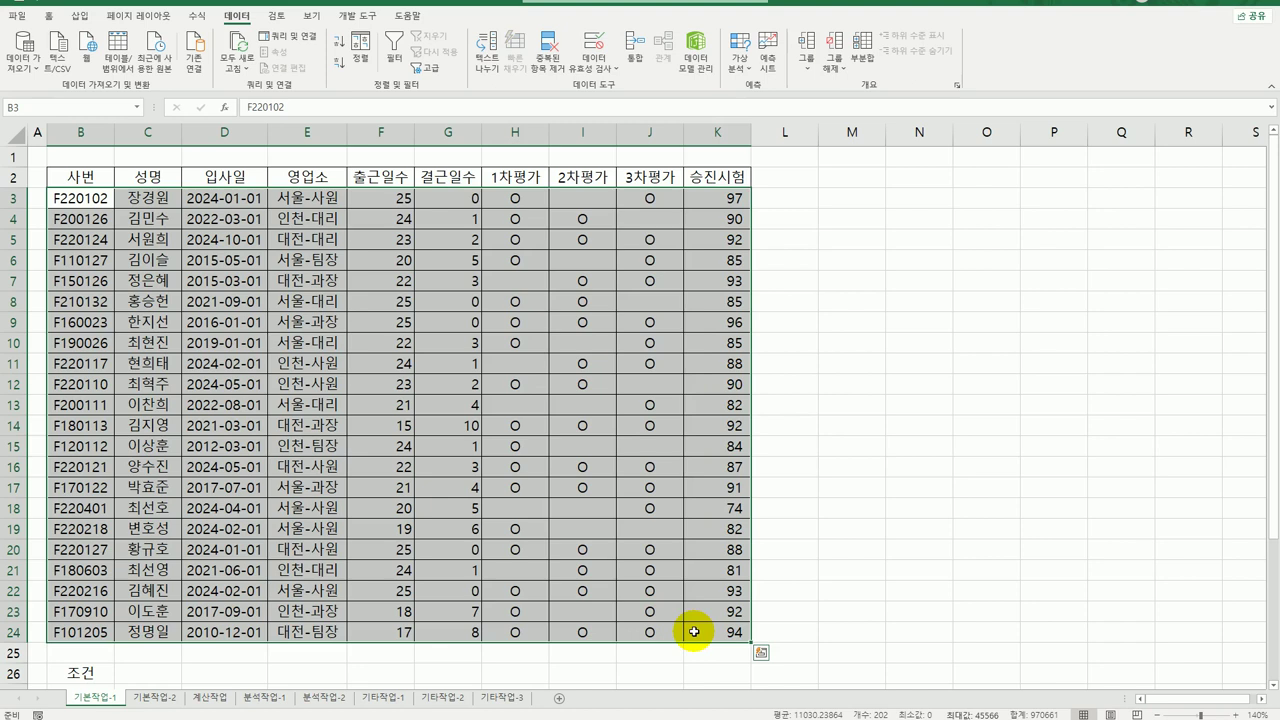
pyautogui.click(48, 18)
pyautogui.click(617, 68)
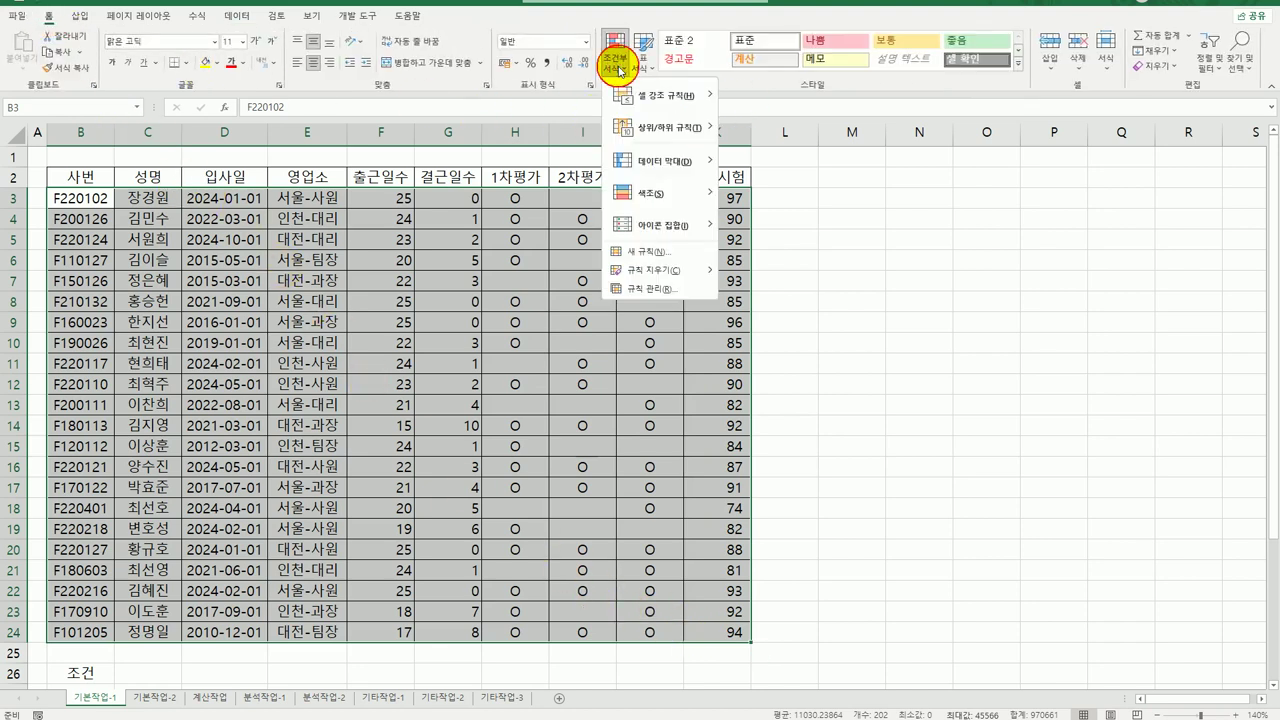
pyautogui.click(648, 251)
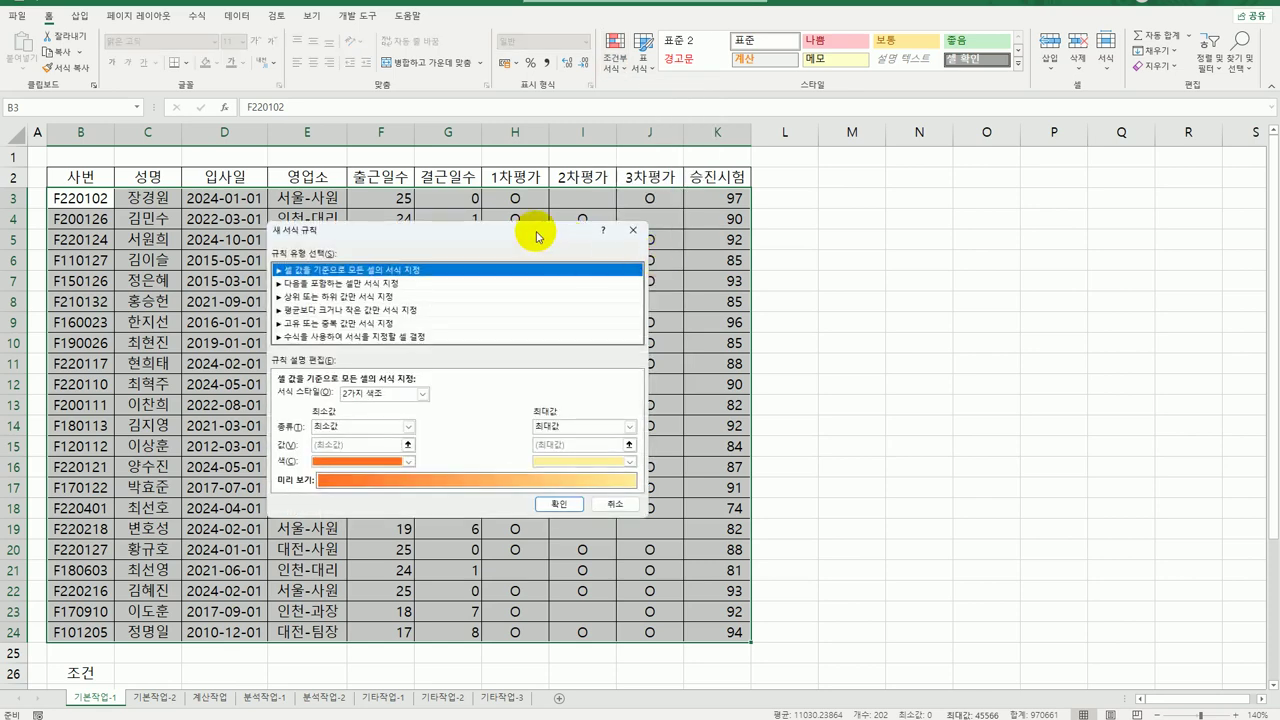
pyautogui.moveTo(536, 236); pyautogui.dragTo(777, 243)
pyautogui.click(650, 345)
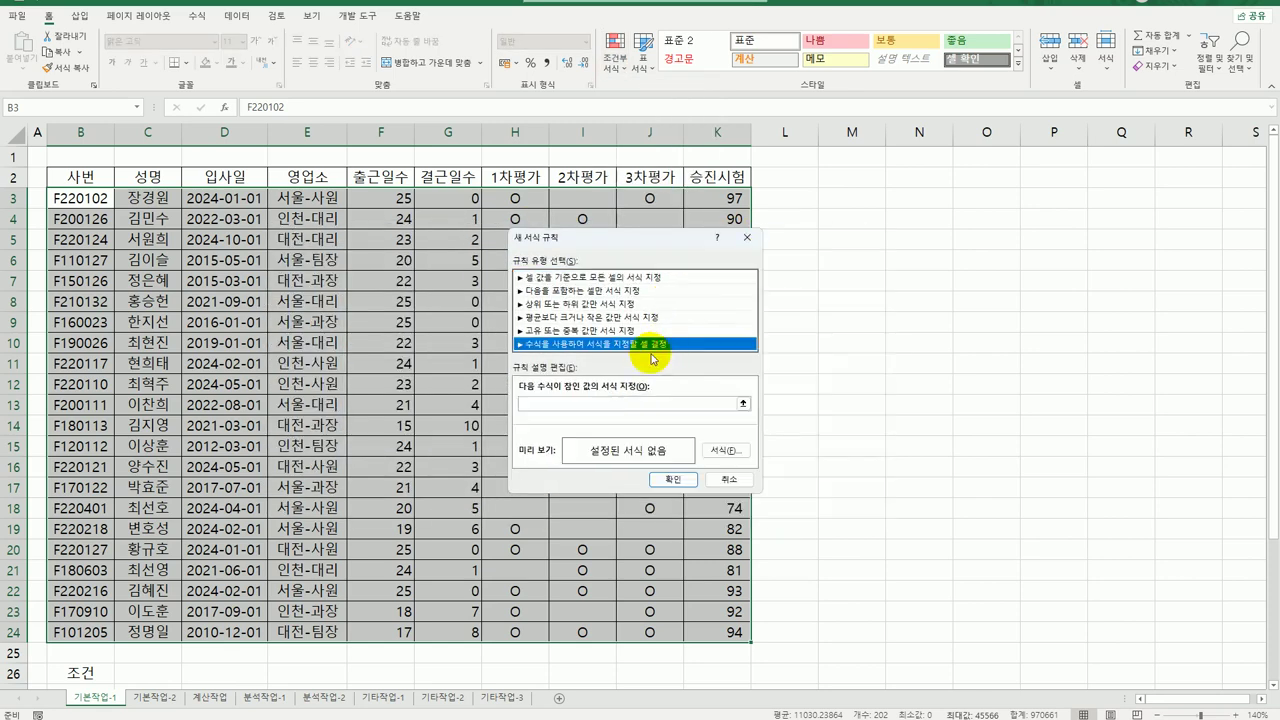
pyautogui.click(614, 405)
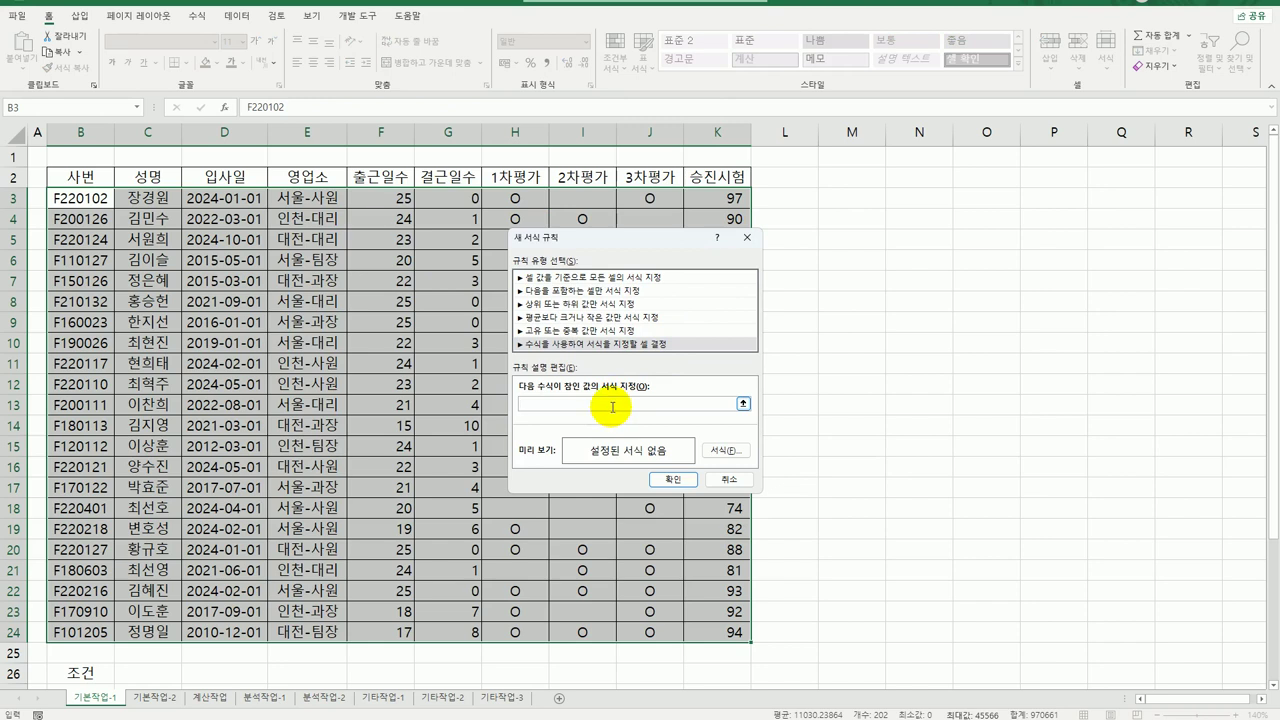
# Step: Begin the rule's AND formula with mod(right($B3,2),2)=0 as the first condition, testing for even employee numbers
pyautogui.write('=')
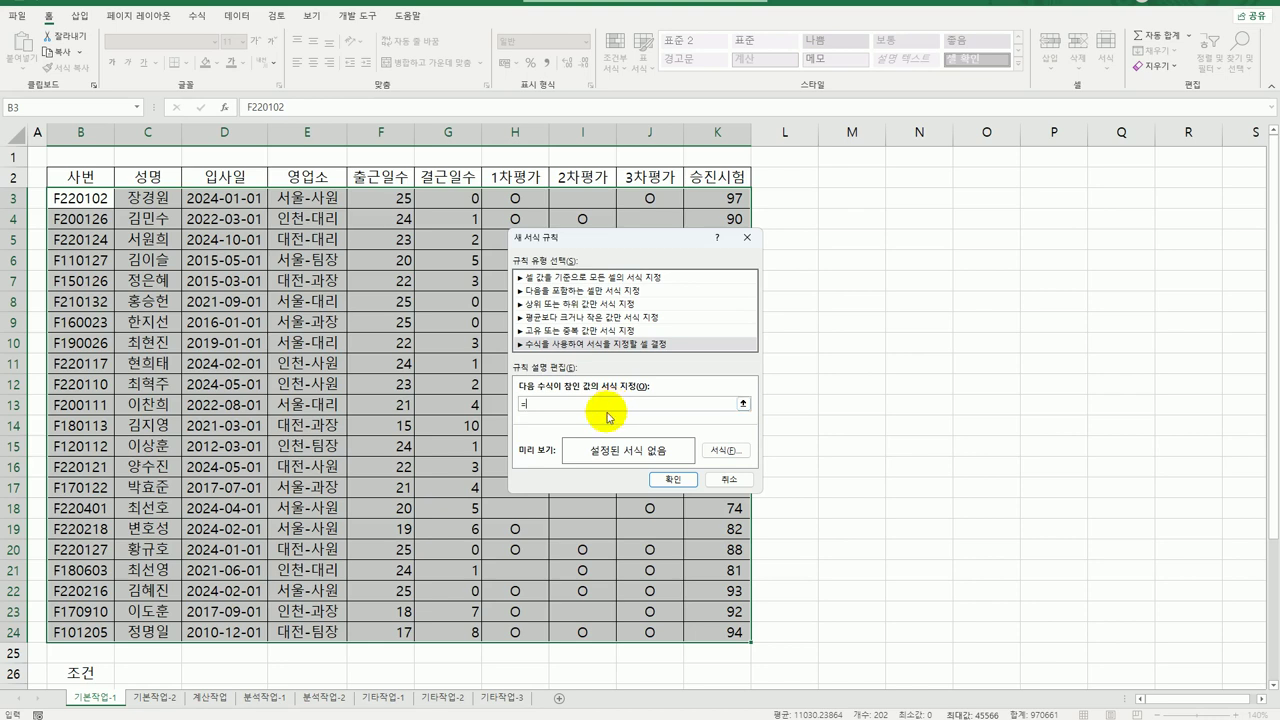
pyautogui.write('and(')
pyautogui.write('mod(')
pyautogui.write('right(')
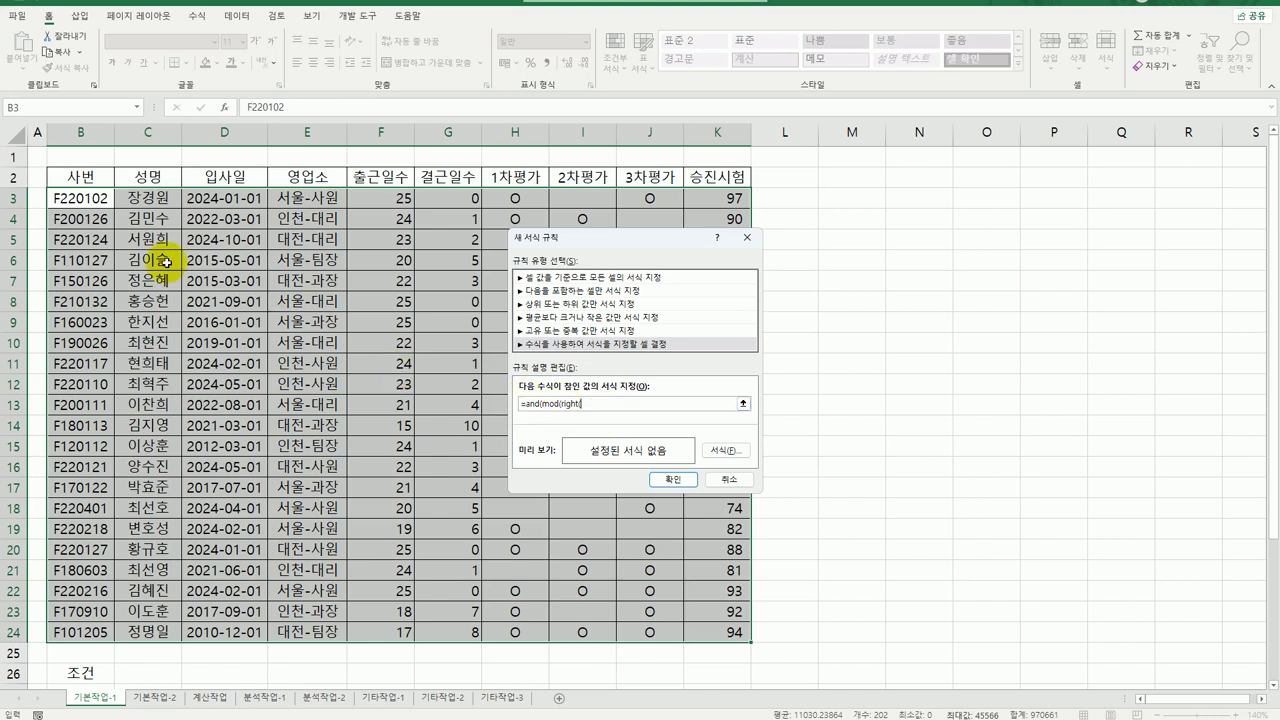
pyautogui.click(98, 199)
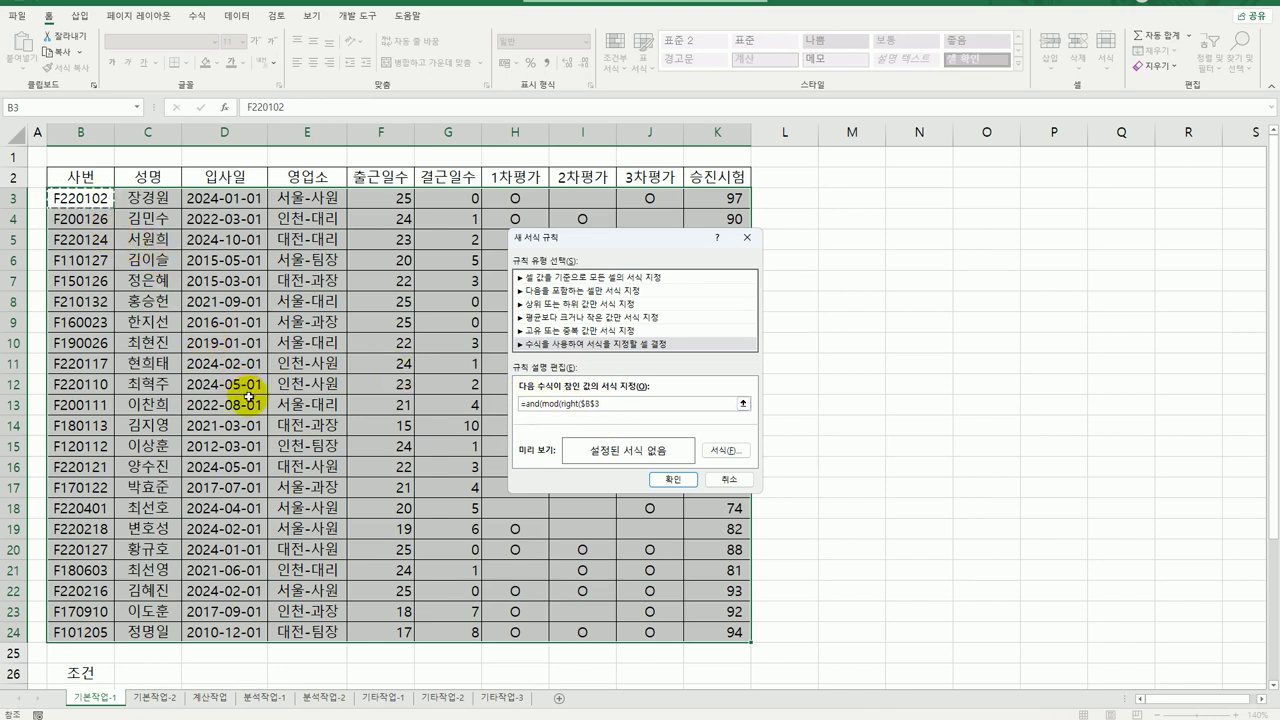
pyautogui.press('F4')
pyautogui.press('F4')
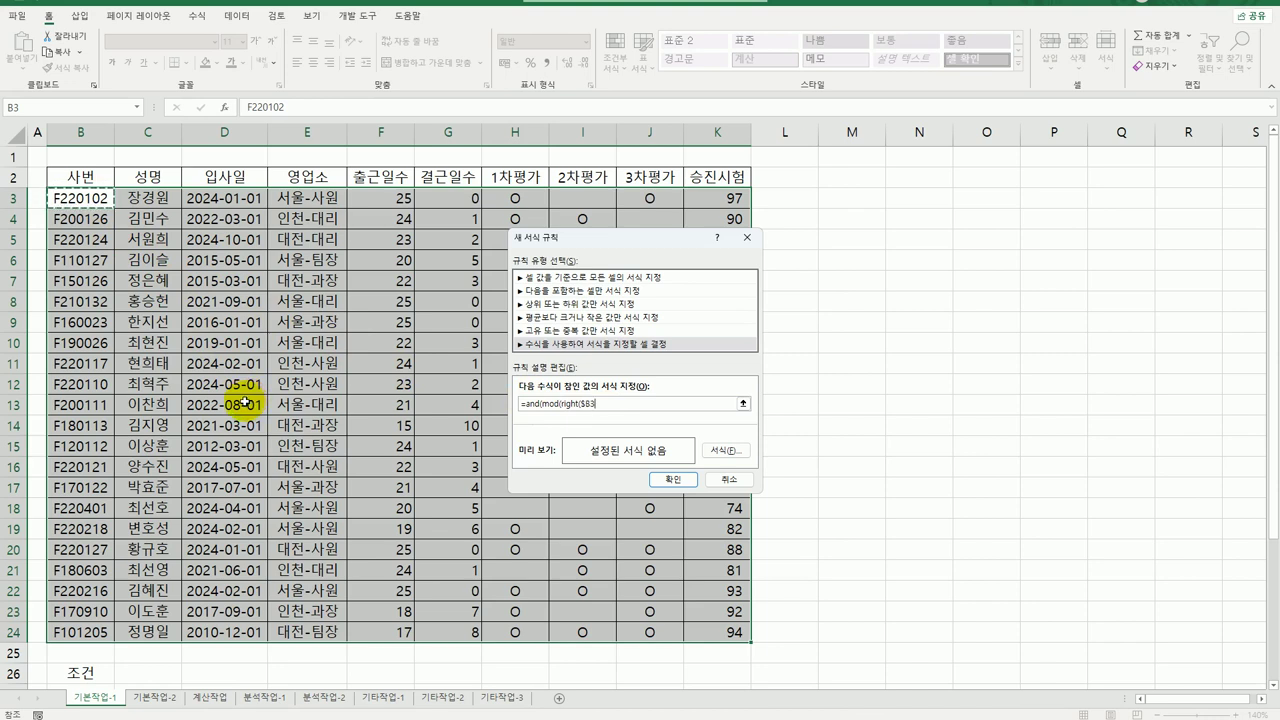
pyautogui.write(',2),2')
pyautogui.write(')=0,year')
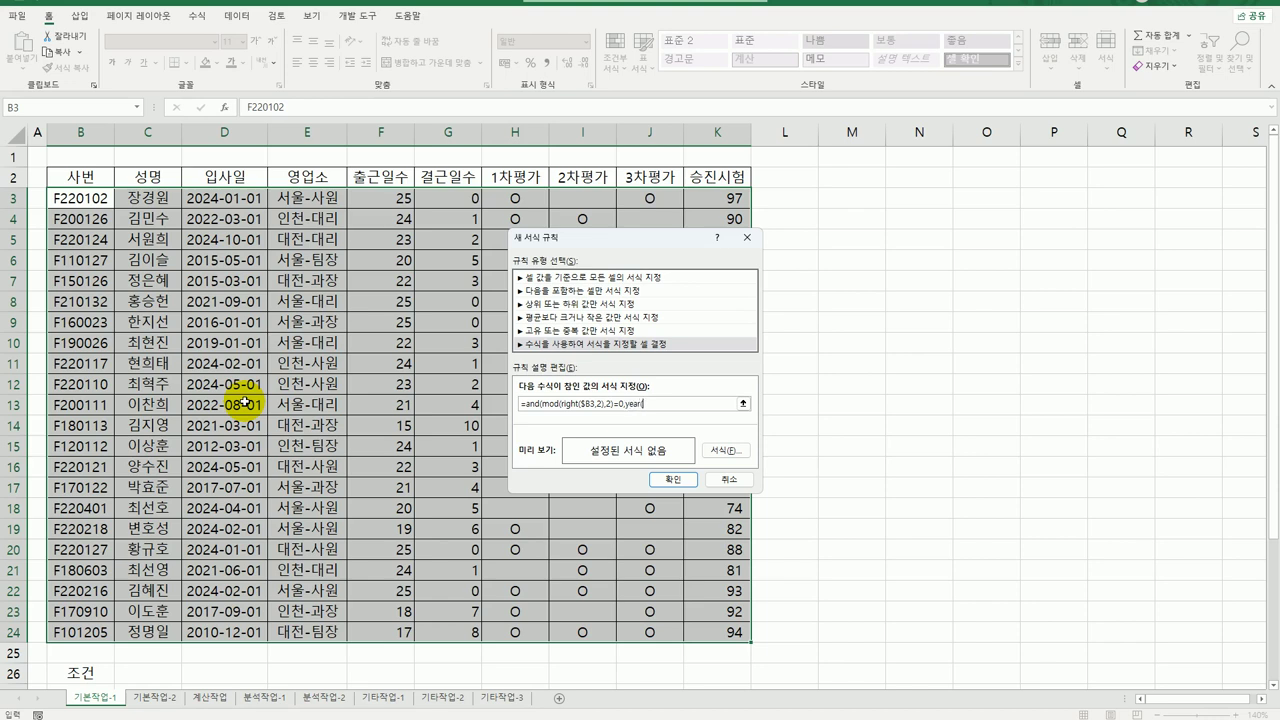
# Step: Add year($D3)=2024 as the second condition and close the rule's AND formula
pyautogui.write('(')
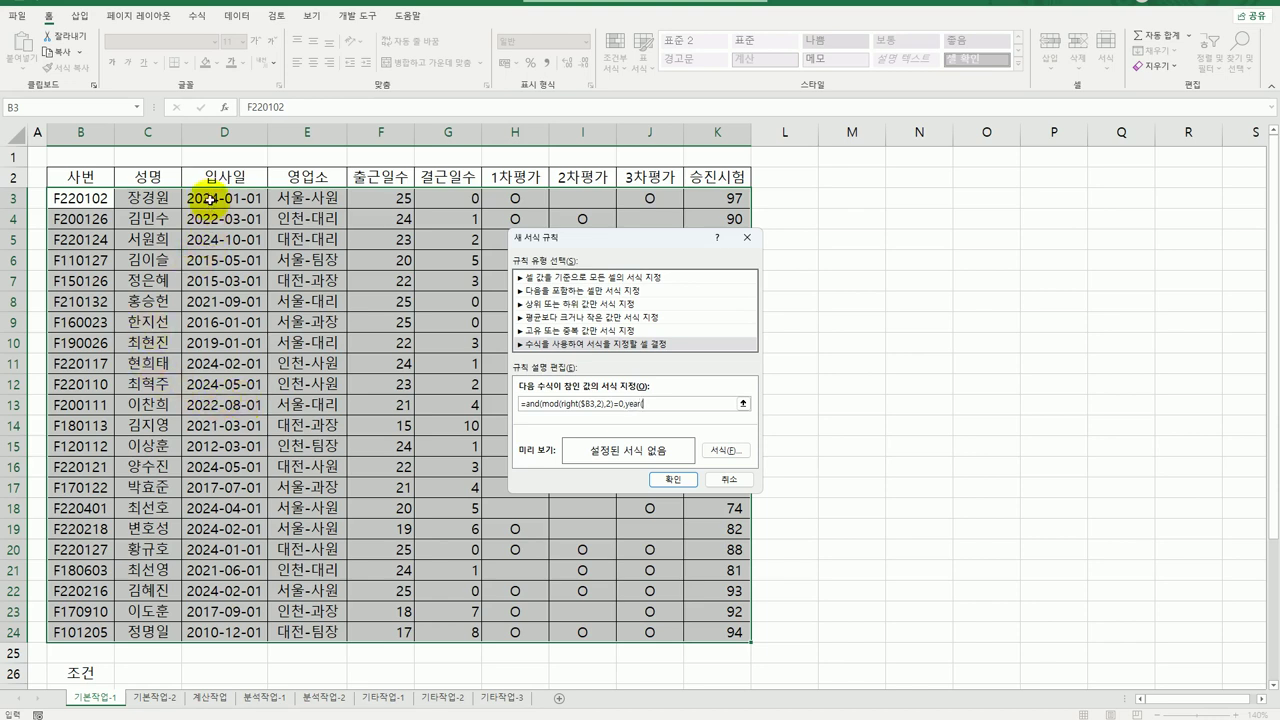
pyautogui.click(205, 198)
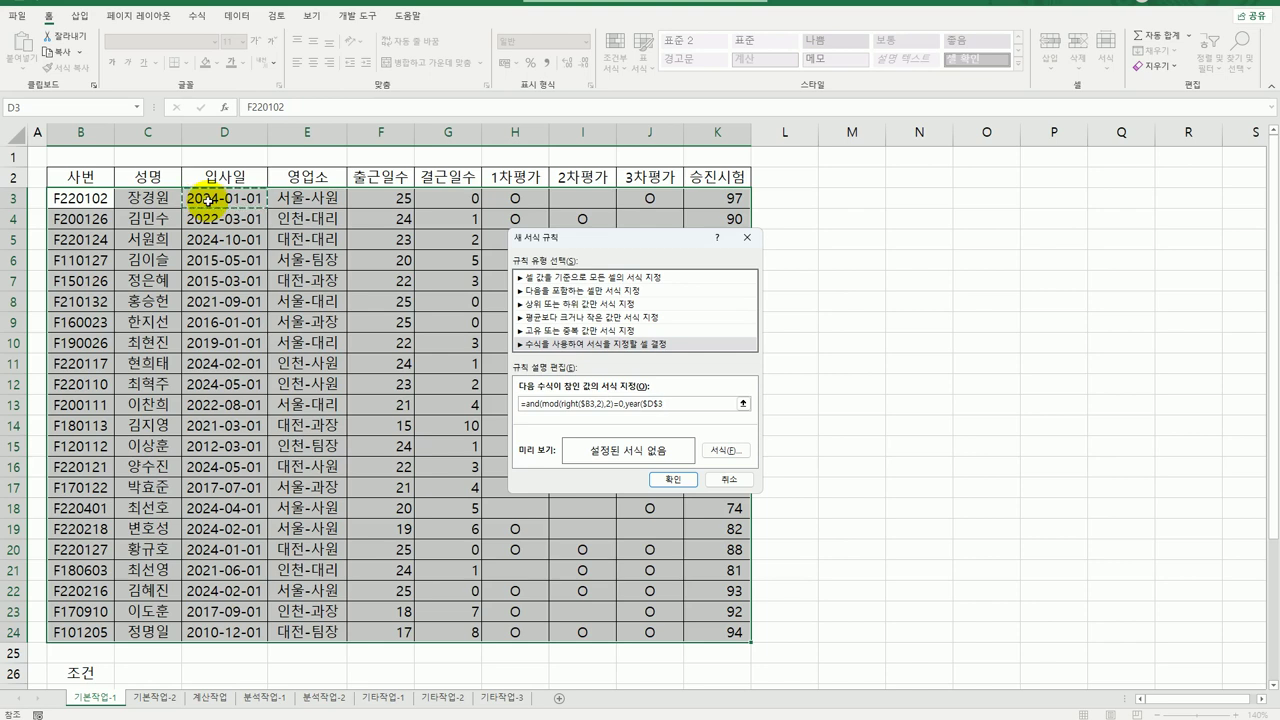
pyautogui.press('F4')
pyautogui.press('F4')
pyautogui.write(')=2024')
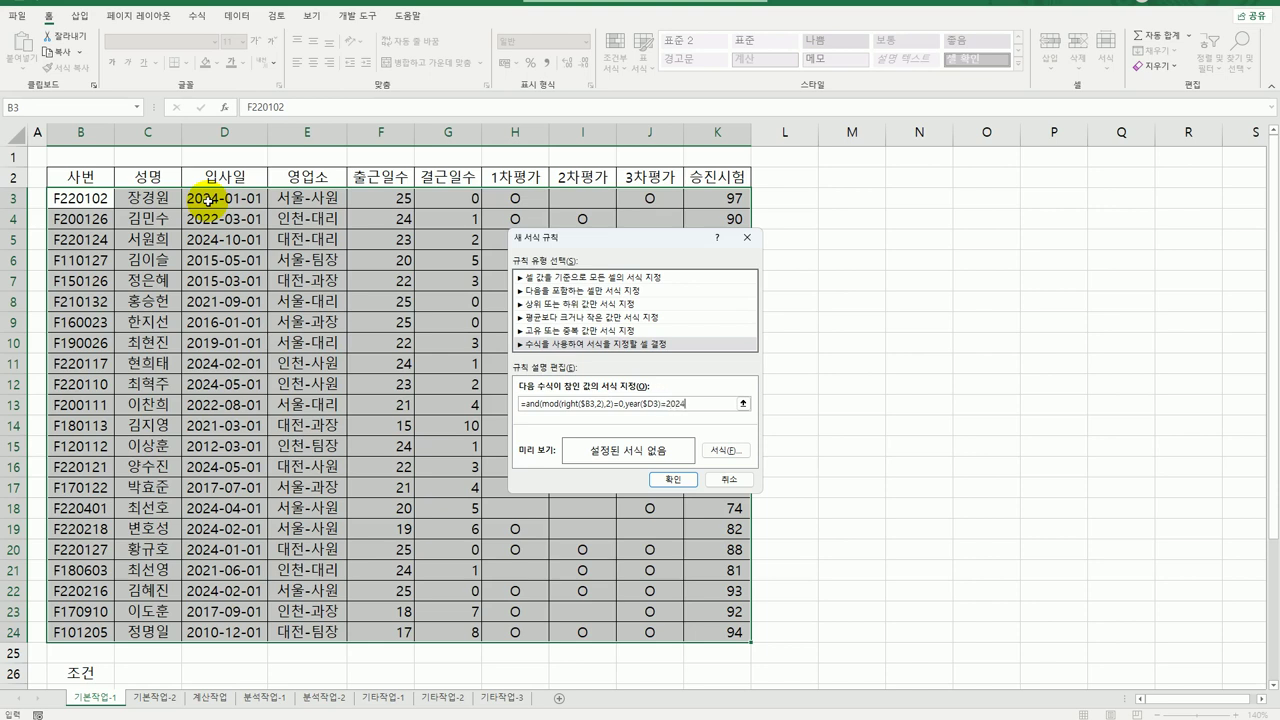
pyautogui.write(')')
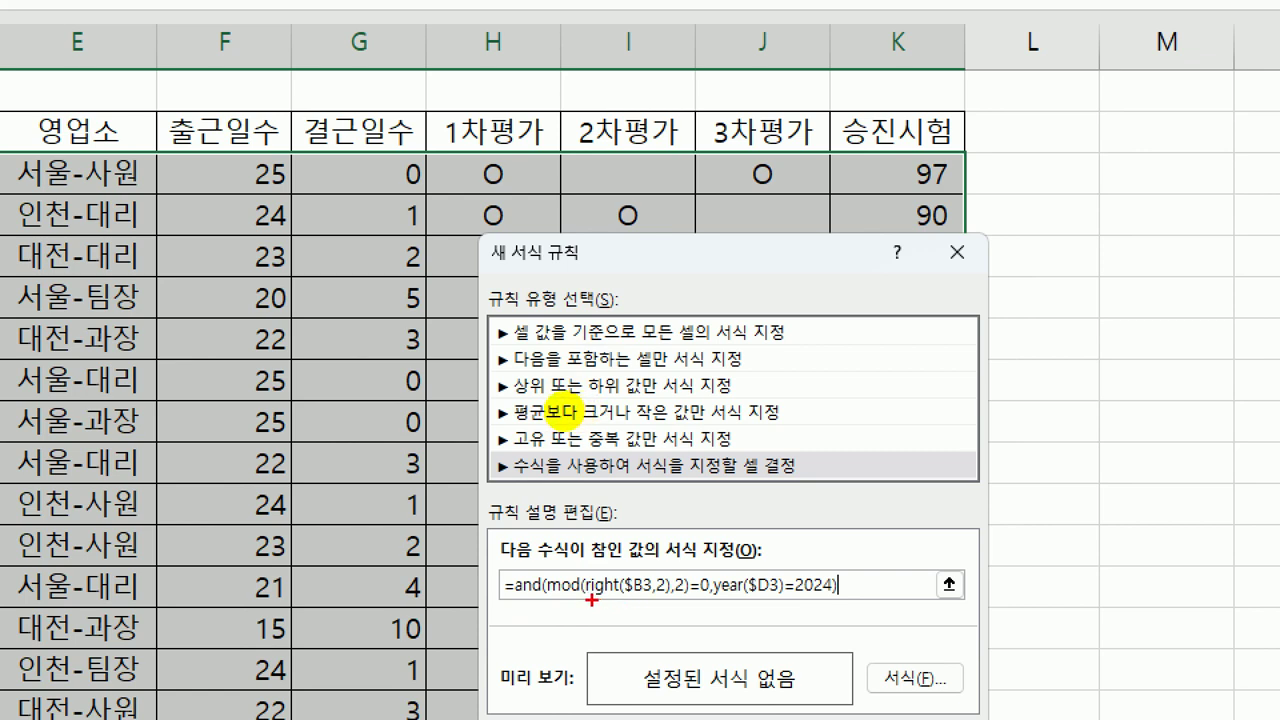
pyautogui.moveTo(586, 602); pyautogui.dragTo(665, 603)
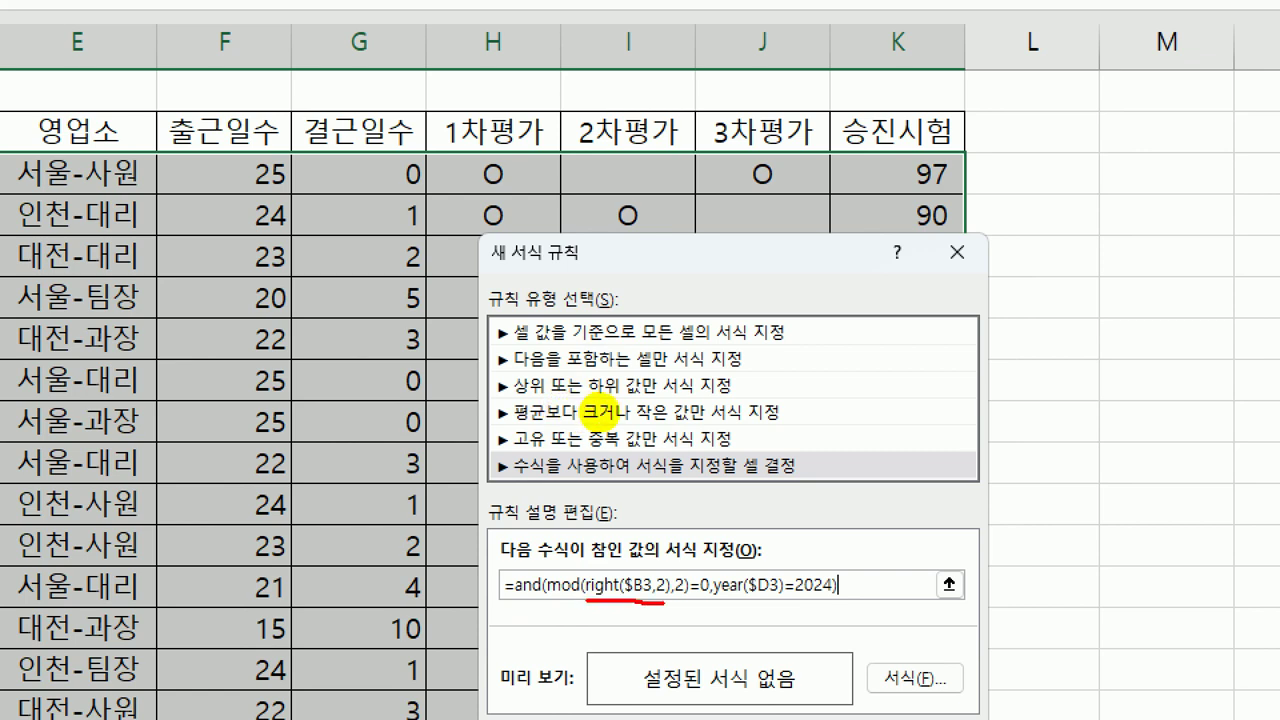
pyautogui.moveTo(567, 592)
pyautogui.mouseDown()
pyautogui.moveTo(600, 549)
pyautogui.moveTo(712, 553)
pyautogui.moveTo(705, 605)
pyautogui.moveTo(838, 598)
pyautogui.mouseUp()
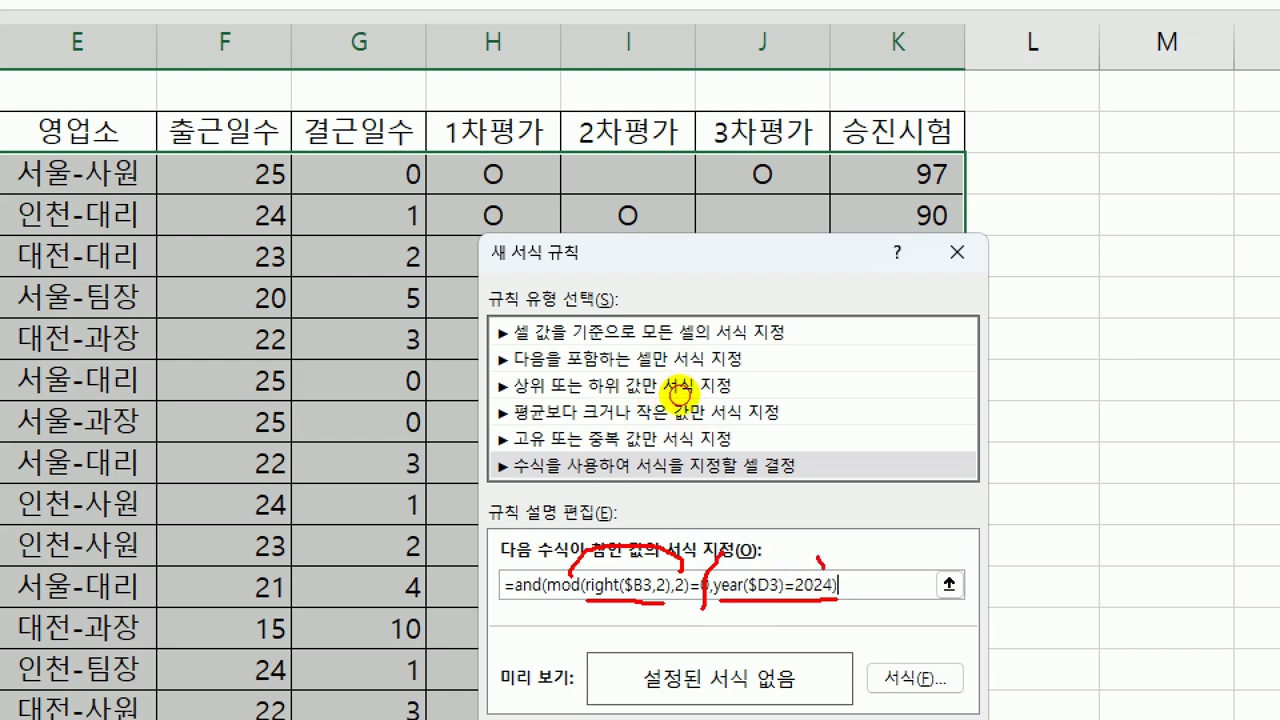
pyautogui.moveTo(817, 557); pyautogui.dragTo(858, 537)
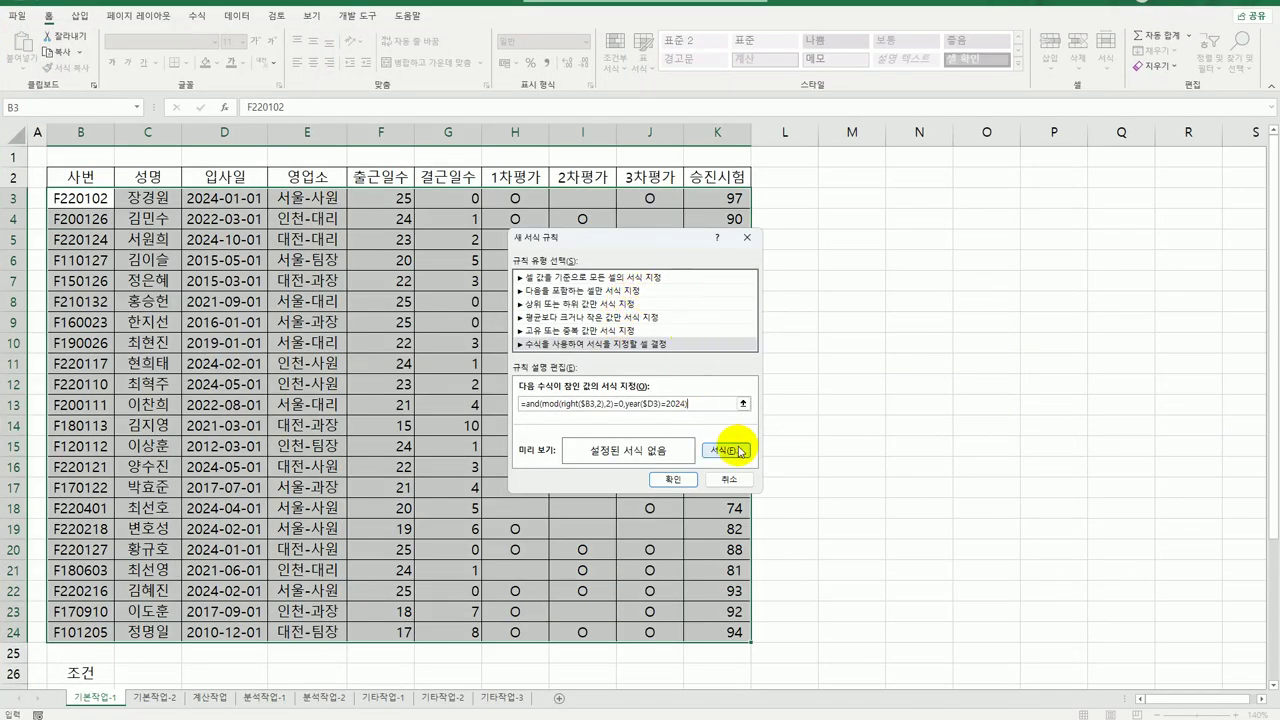
# Step: Set the rule's font style to bold italic (굵은 기울임꼴) with the standard green colour, and apply the rule
pyautogui.click(935, 680)
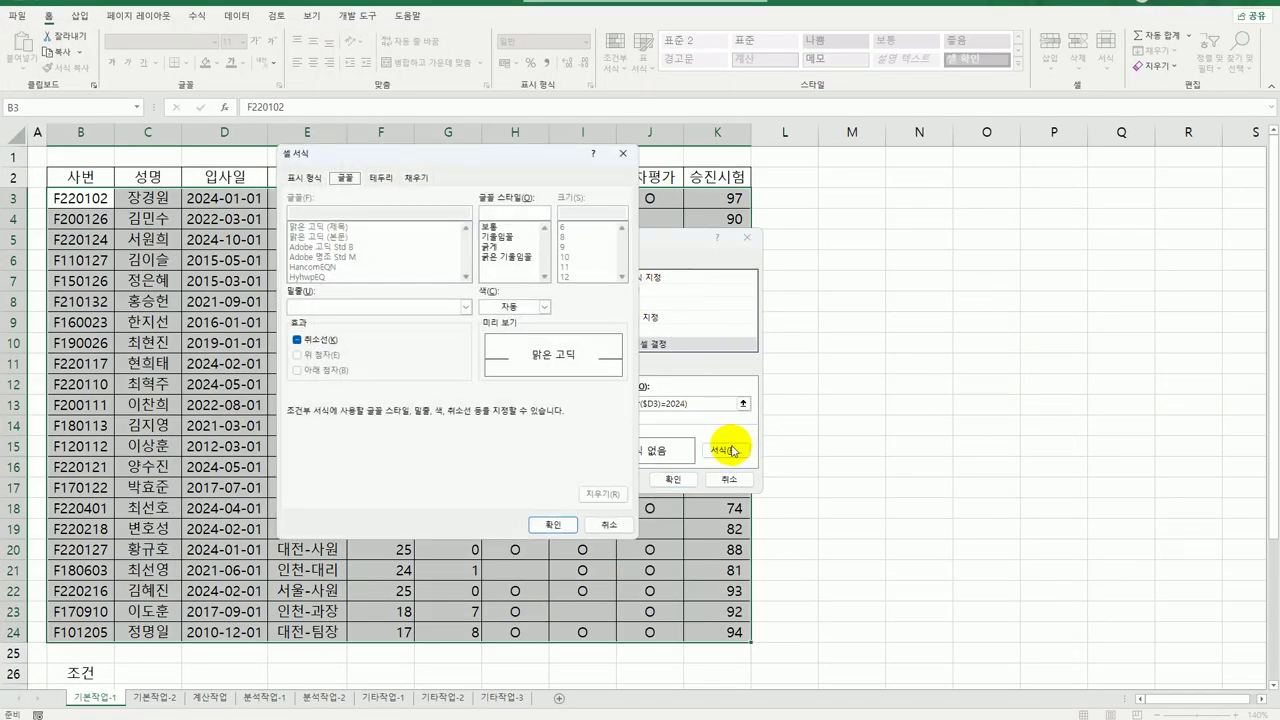
pyautogui.click(524, 258)
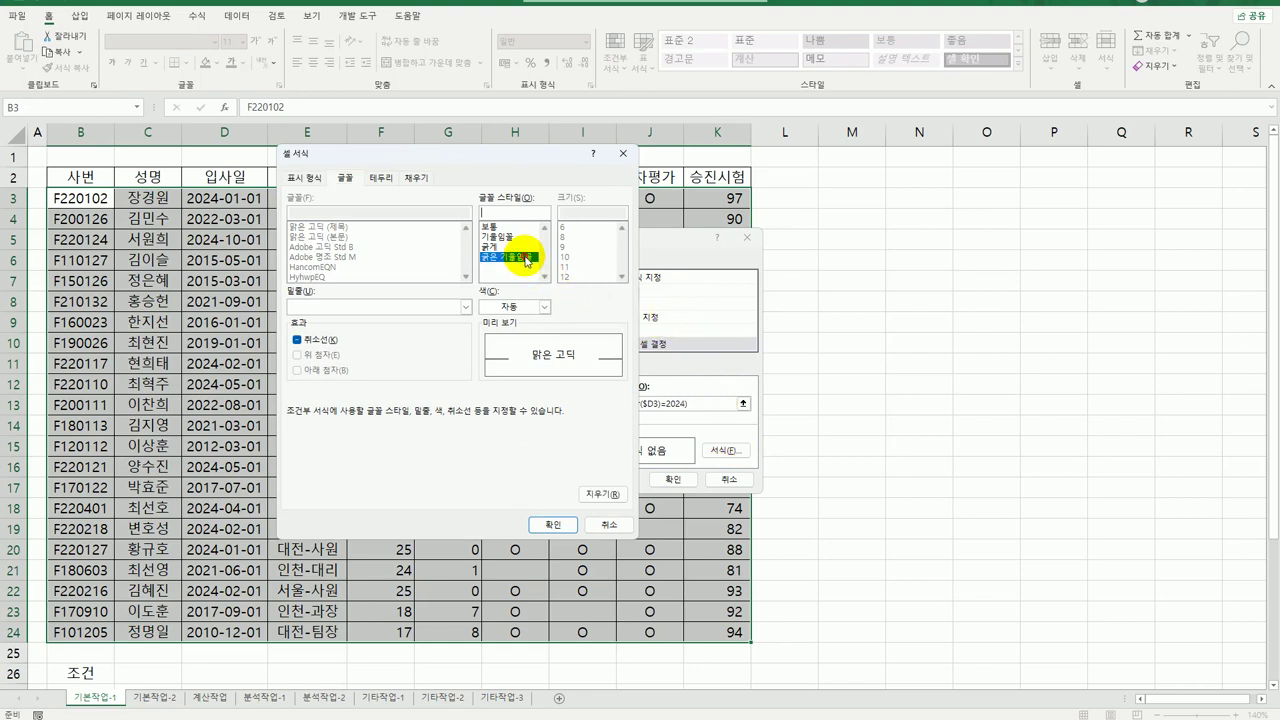
pyautogui.click(544, 307)
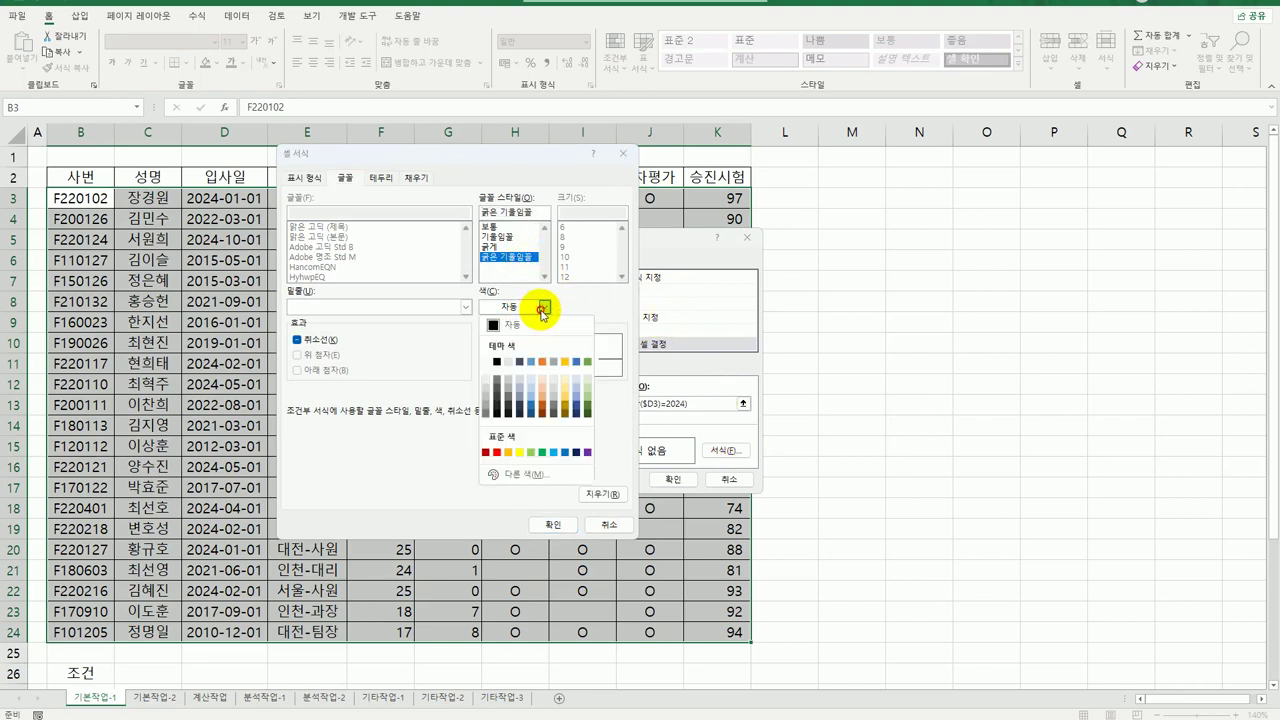
pyautogui.click(543, 453)
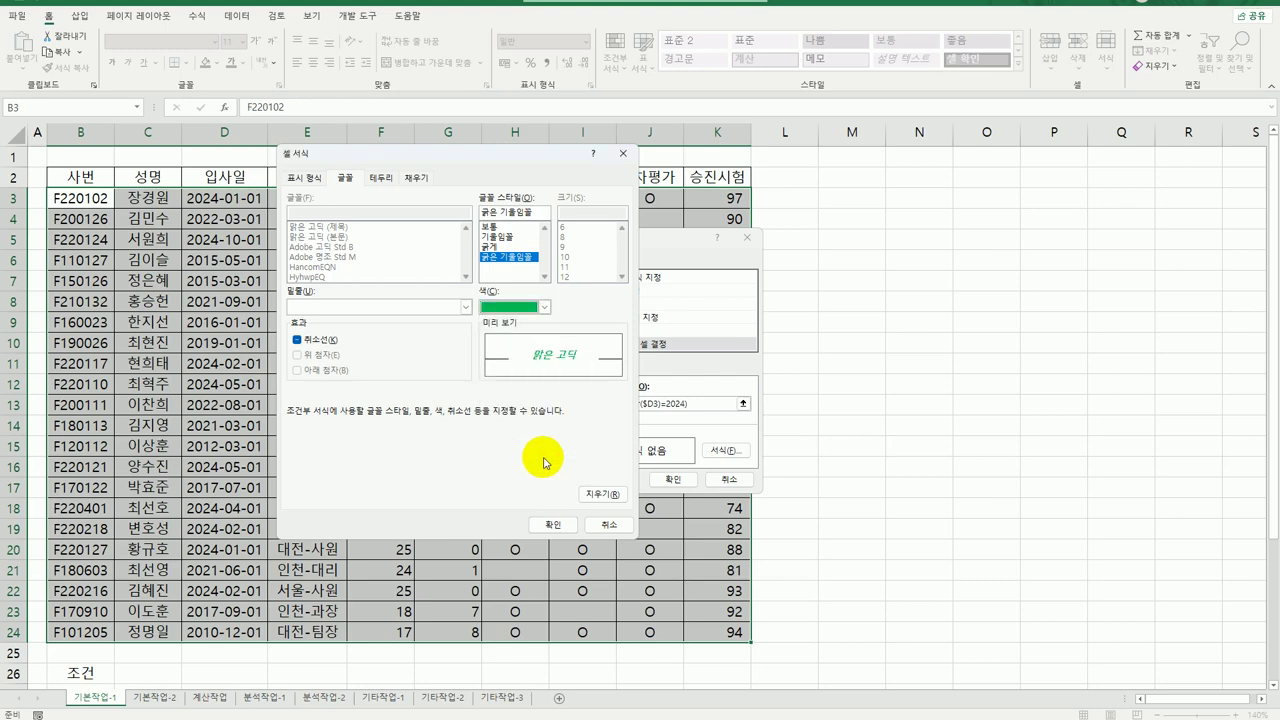
pyautogui.click(542, 524)
pyautogui.click(670, 479)
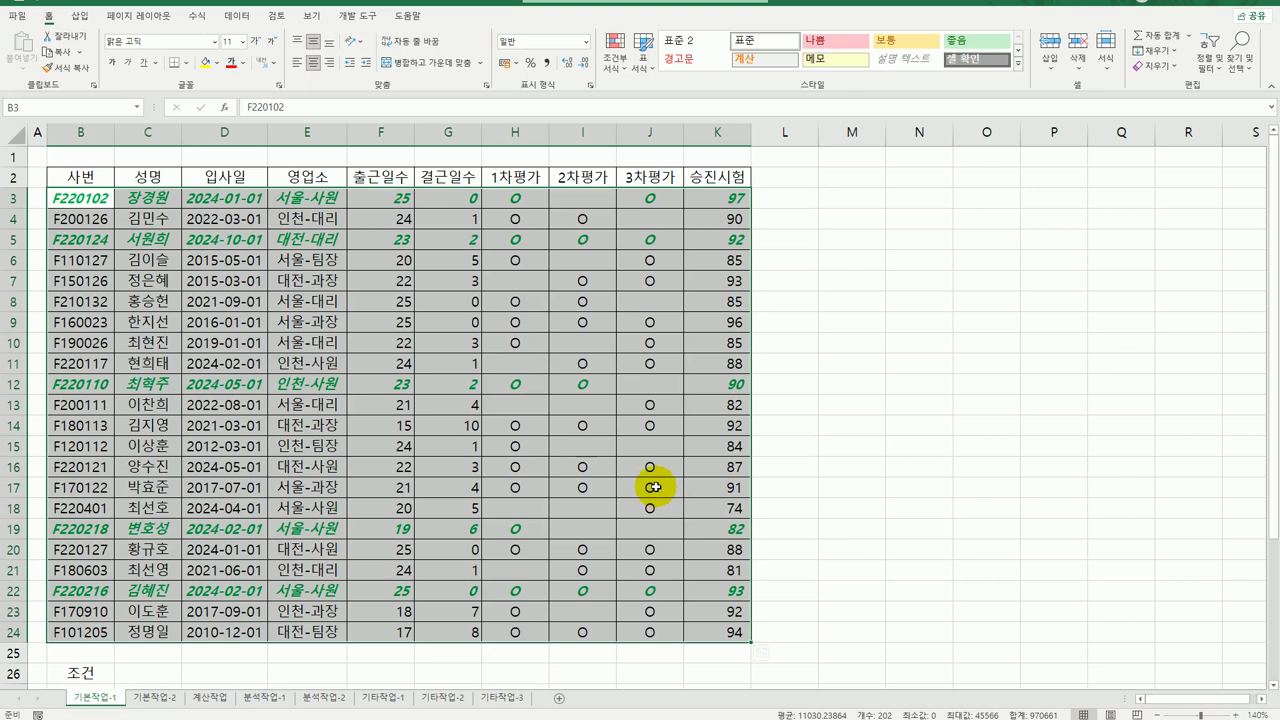
# Step: Switch to the 기본작업-2 sheet and set its page orientation to landscape
pyautogui.click(160, 697)
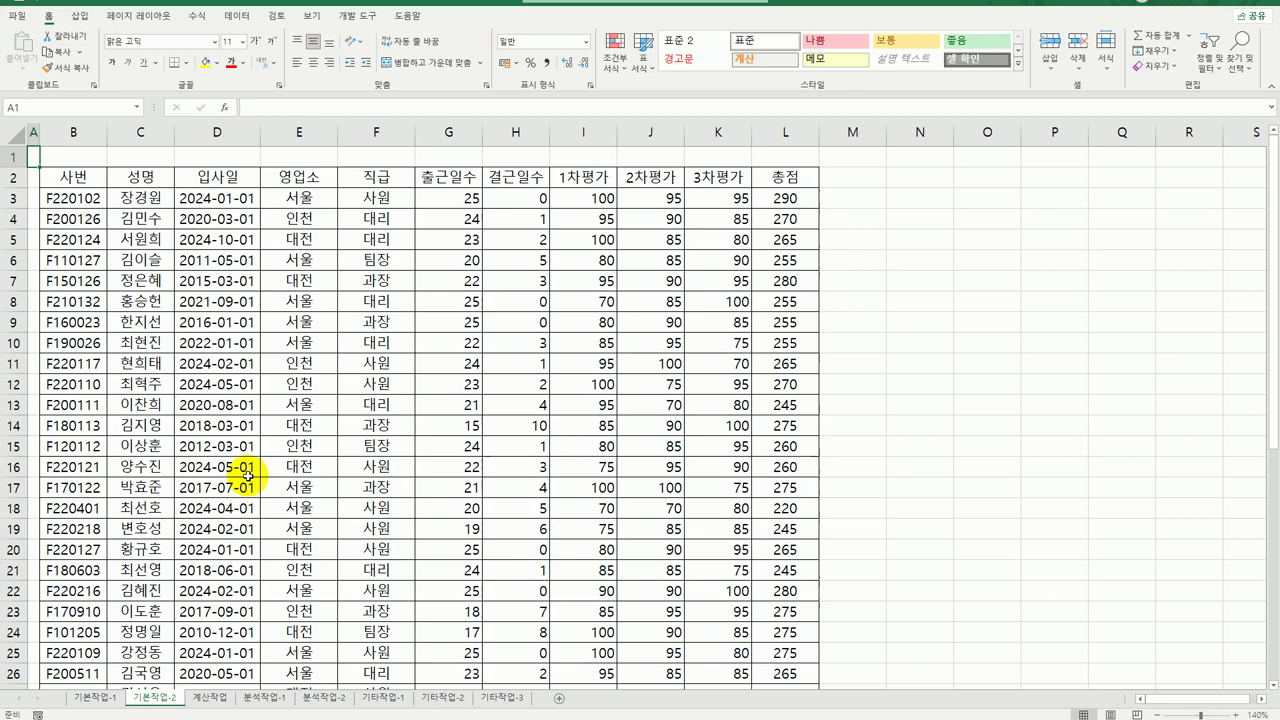
pyautogui.click(157, 17)
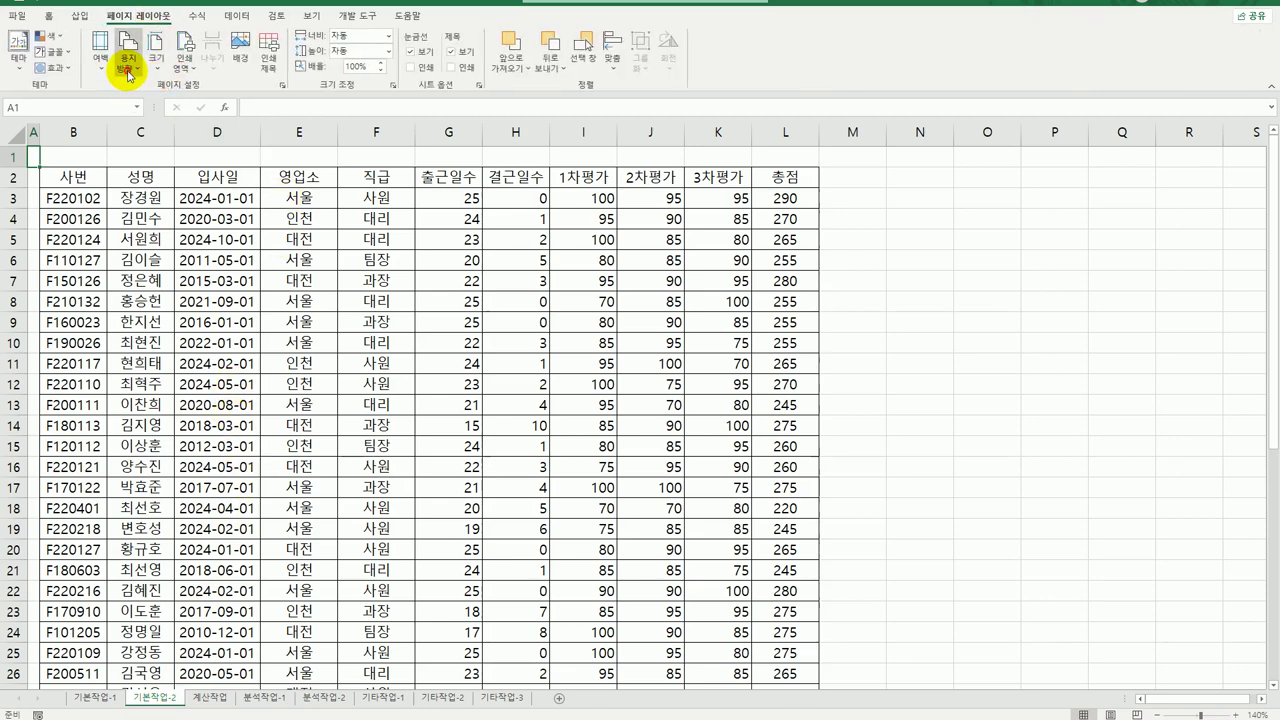
pyautogui.click(128, 58)
pyautogui.click(146, 122)
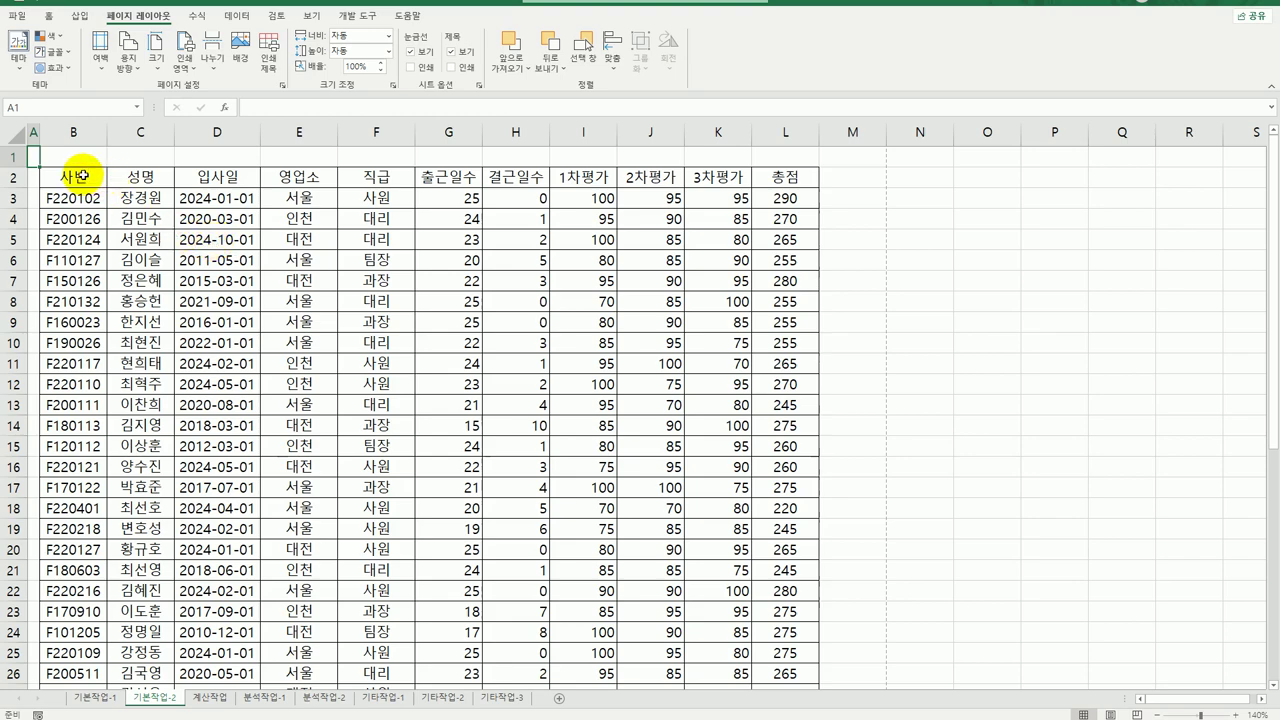
# Step: Set the table range B2:L45 as the print area of 기본작업-2
pyautogui.moveTo(83, 176); pyautogui.dragTo(789, 664)
pyautogui.click(184, 50)
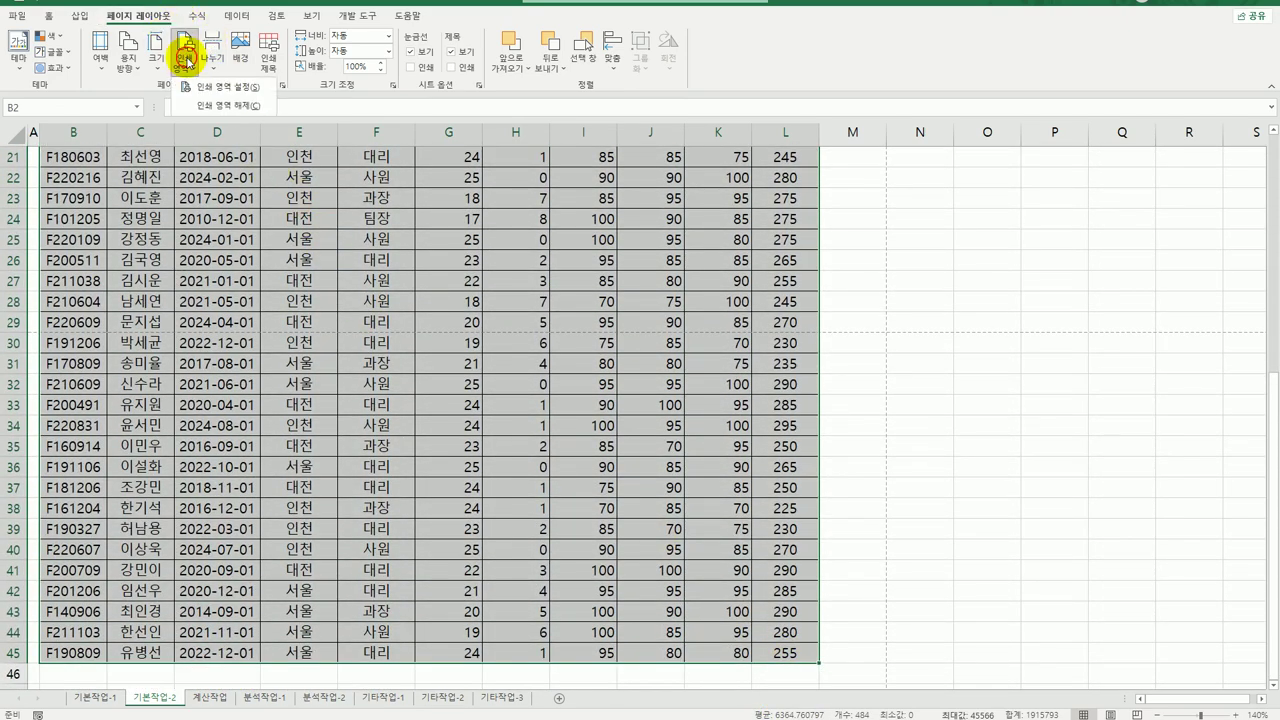
pyautogui.click(186, 86)
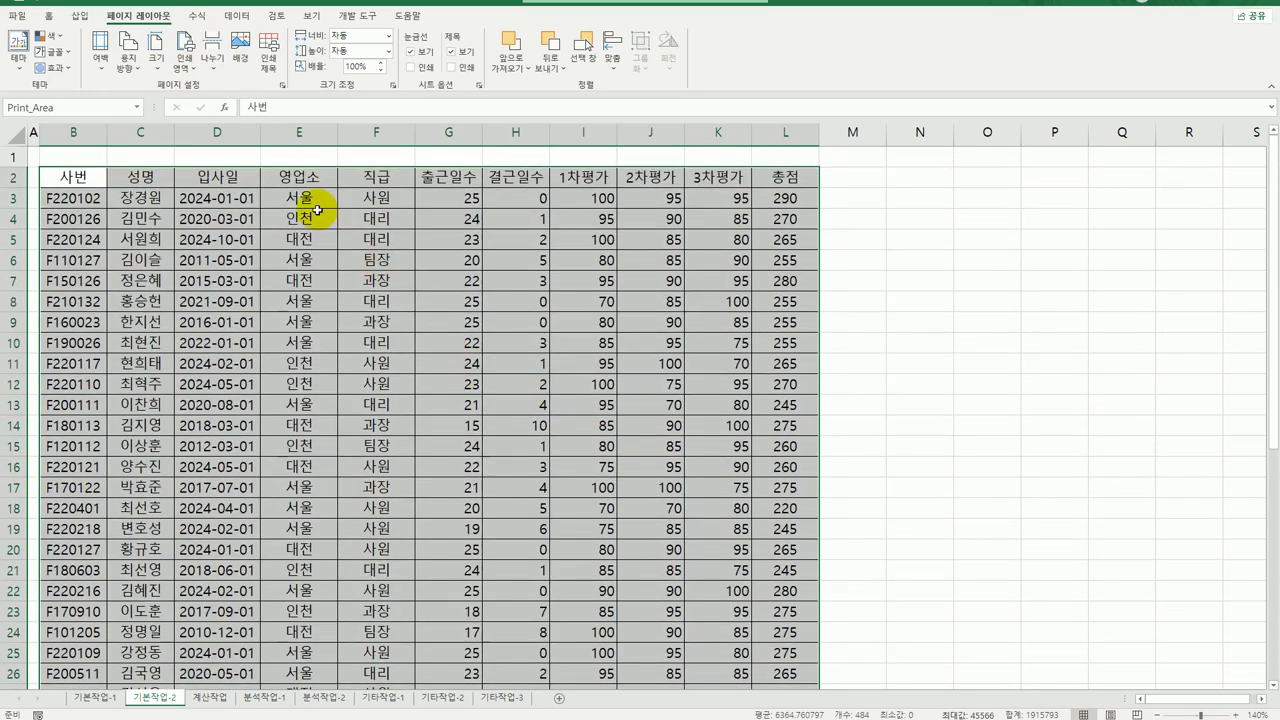
pyautogui.click(303, 182)
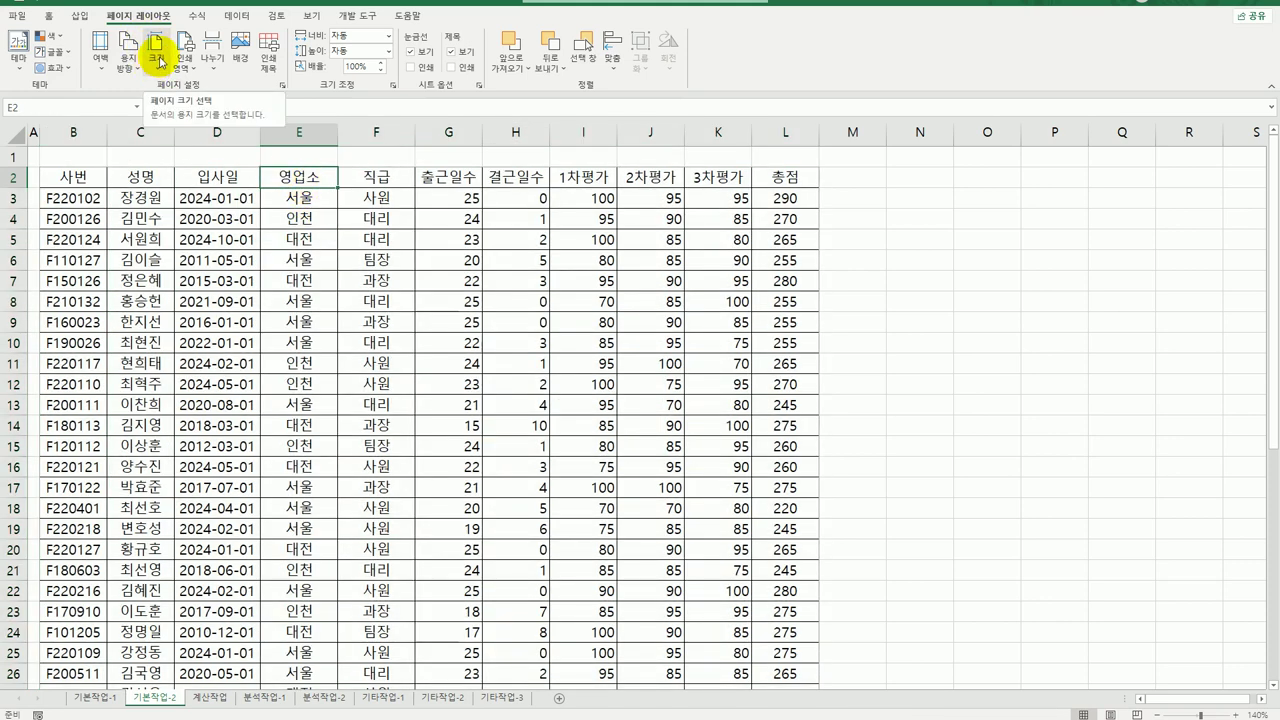
# Step: Add a custom footer to 기본작업-2 whose right section shows the page number followed by " 페이지"
pyautogui.click(283, 86)
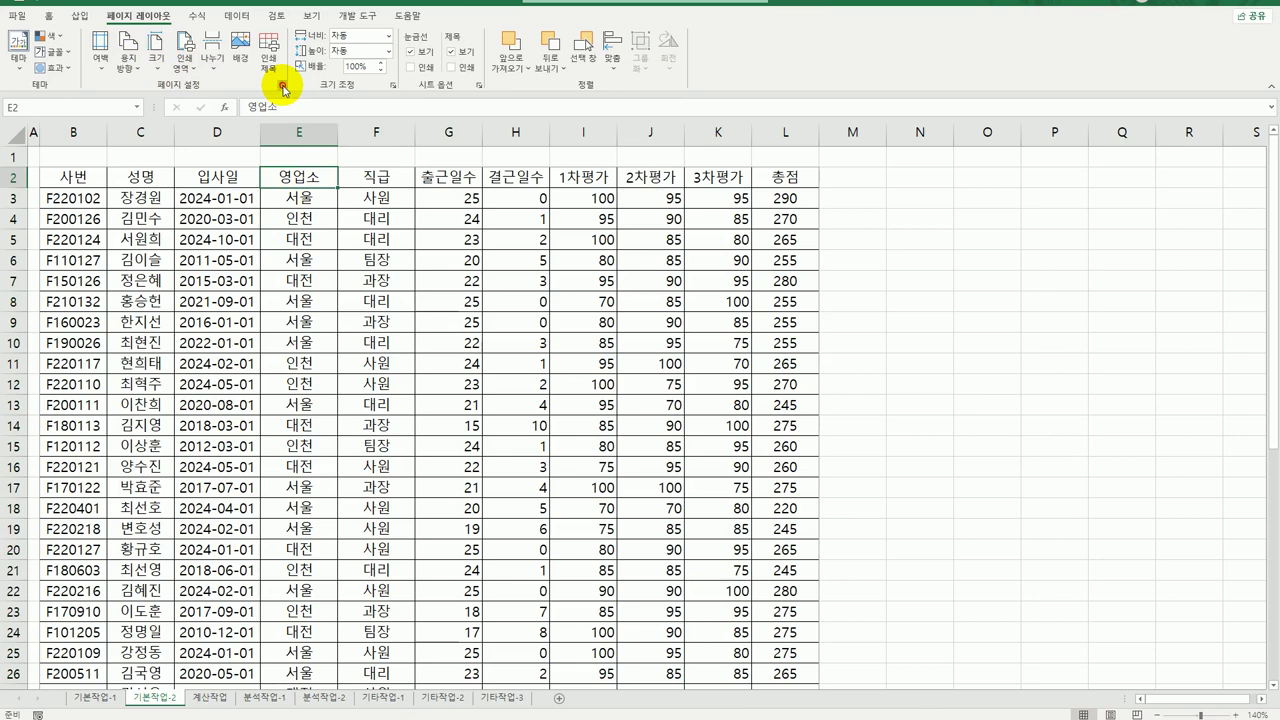
pyautogui.click(578, 196)
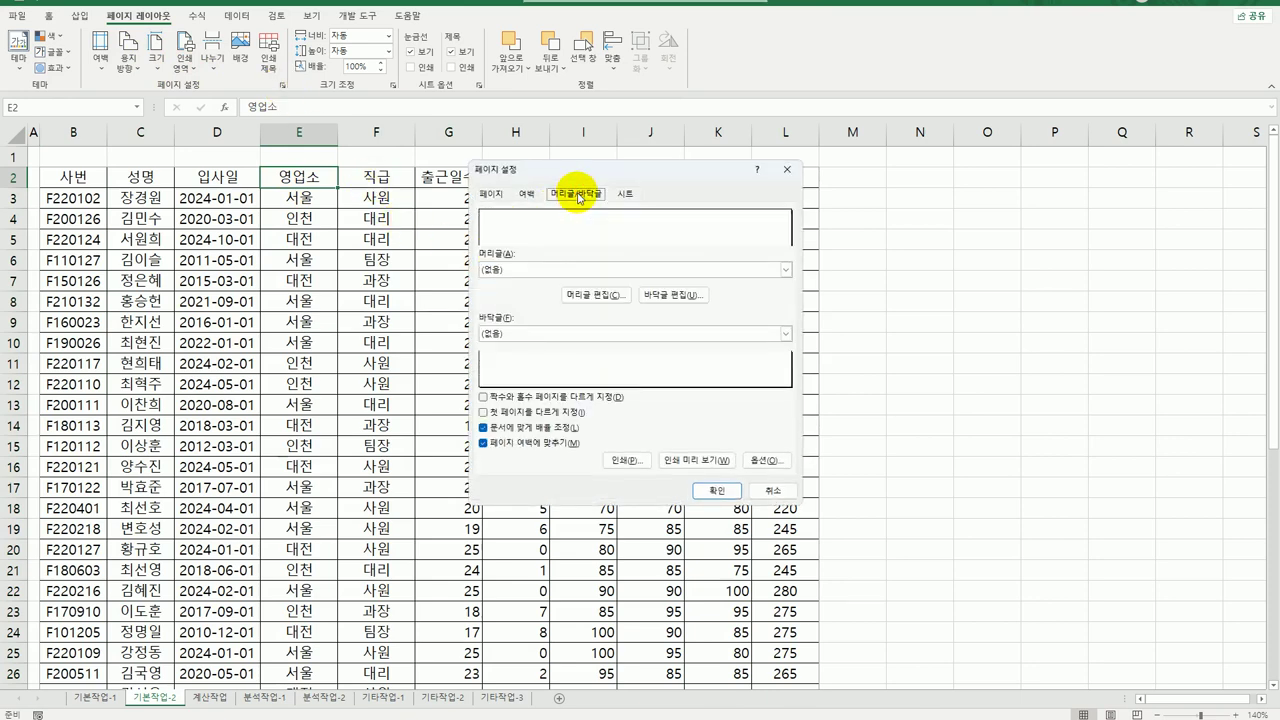
pyautogui.click(657, 295)
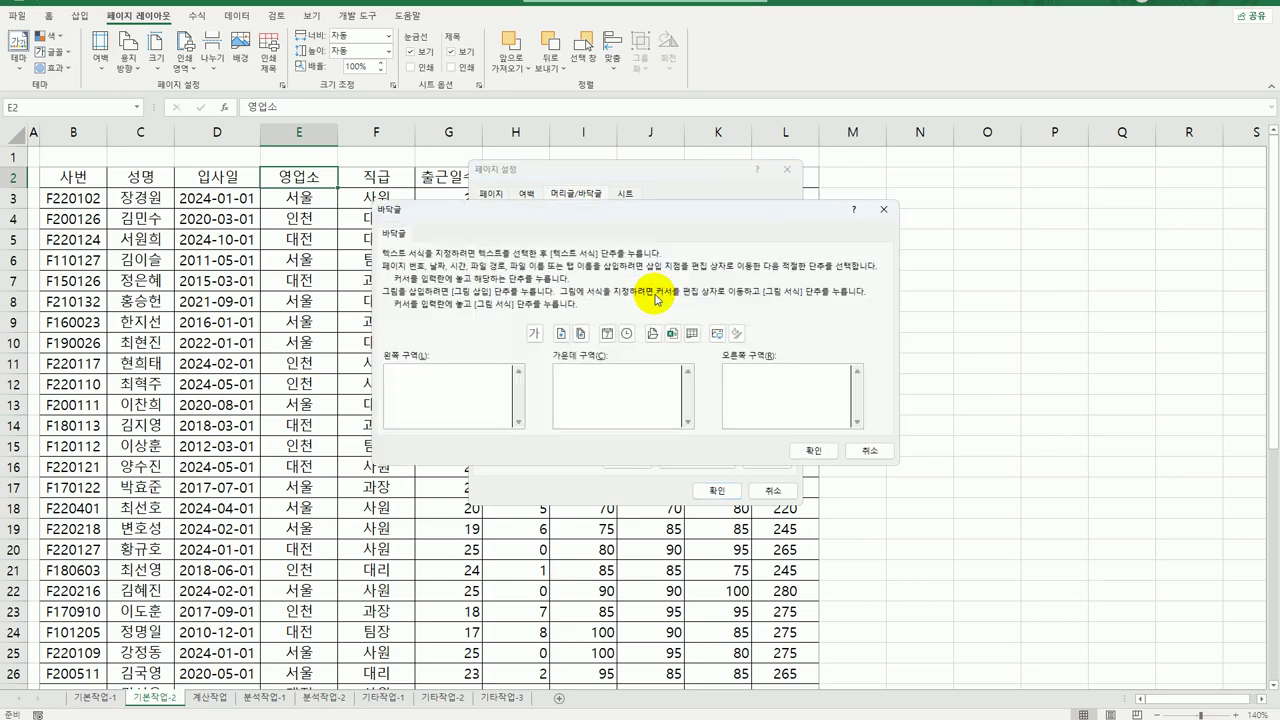
pyautogui.click(771, 386)
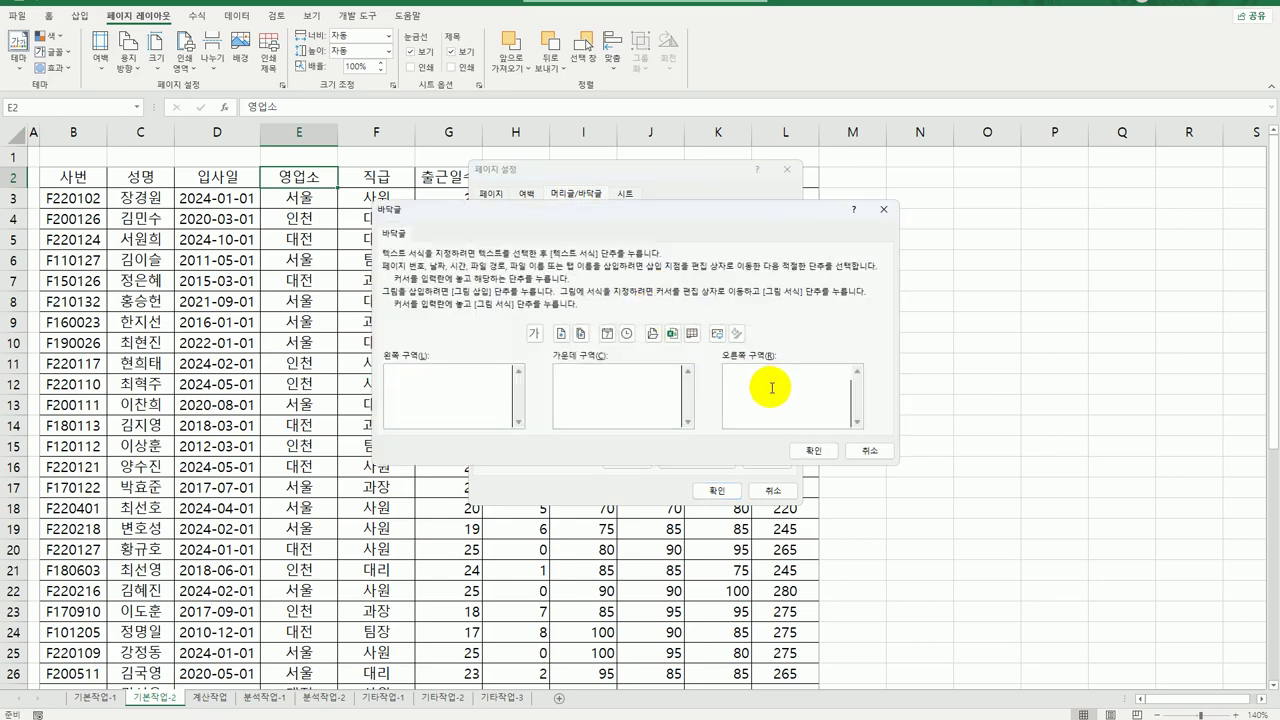
pyautogui.click(561, 335)
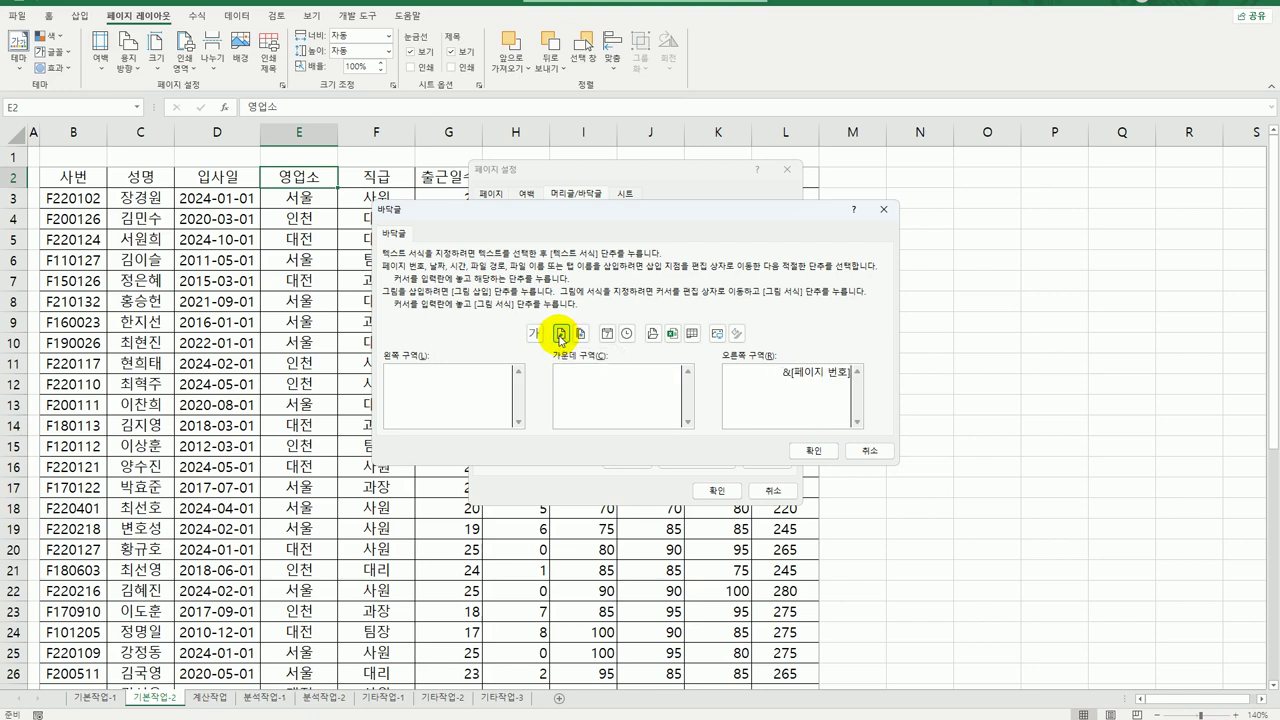
pyautogui.write('페이지')
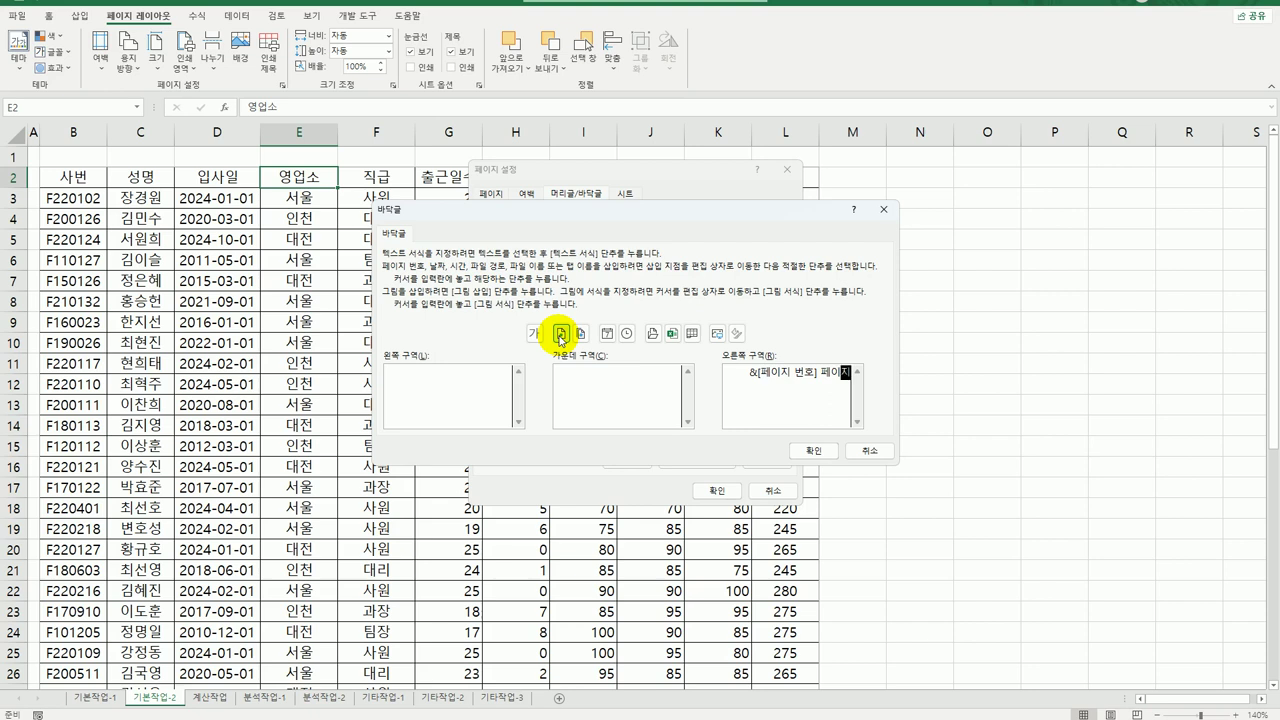
pyautogui.click(812, 451)
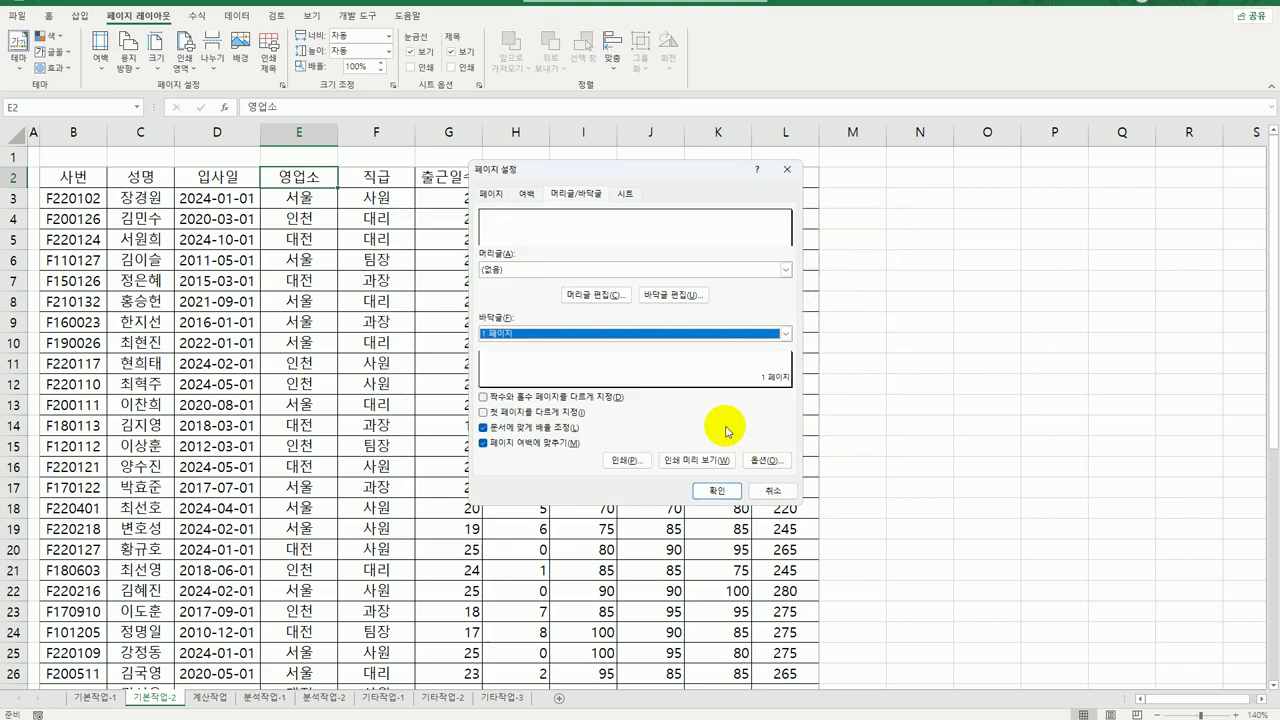
# Step: Set row 2 ($2:$2) as the repeating print title row and apply the page setup
pyautogui.click(625, 193)
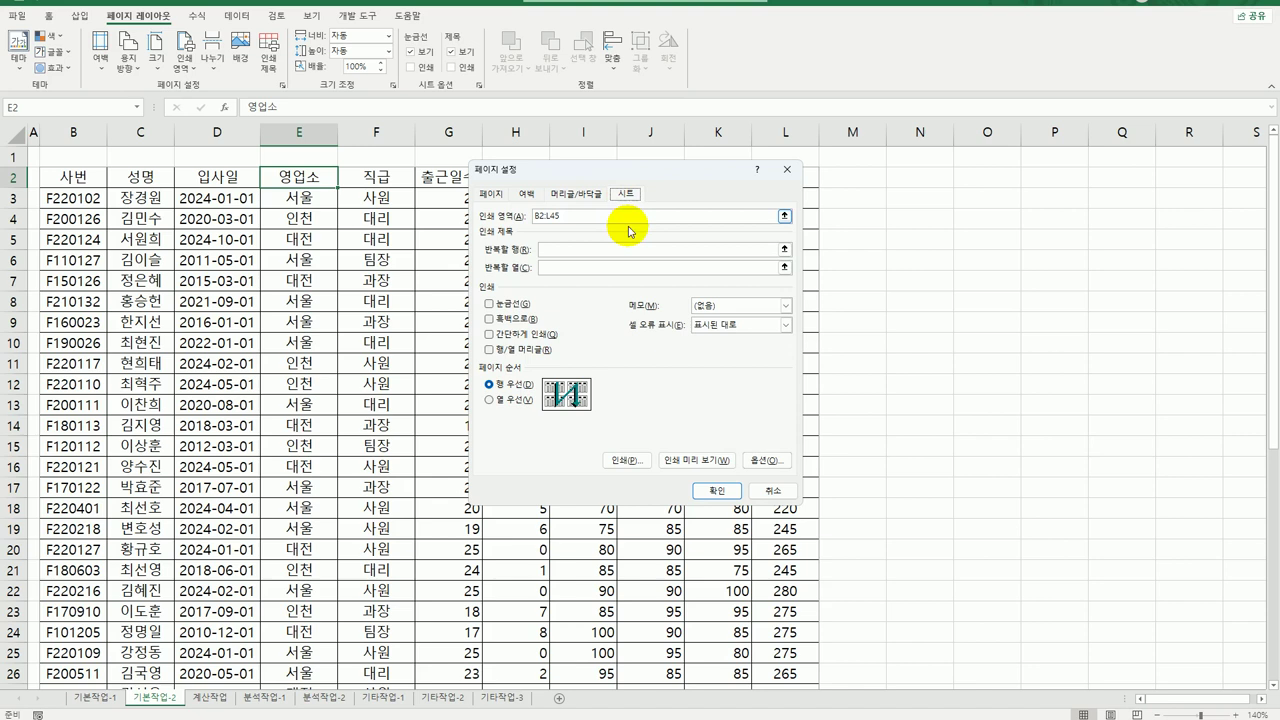
pyautogui.click(576, 251)
pyautogui.click(20, 176)
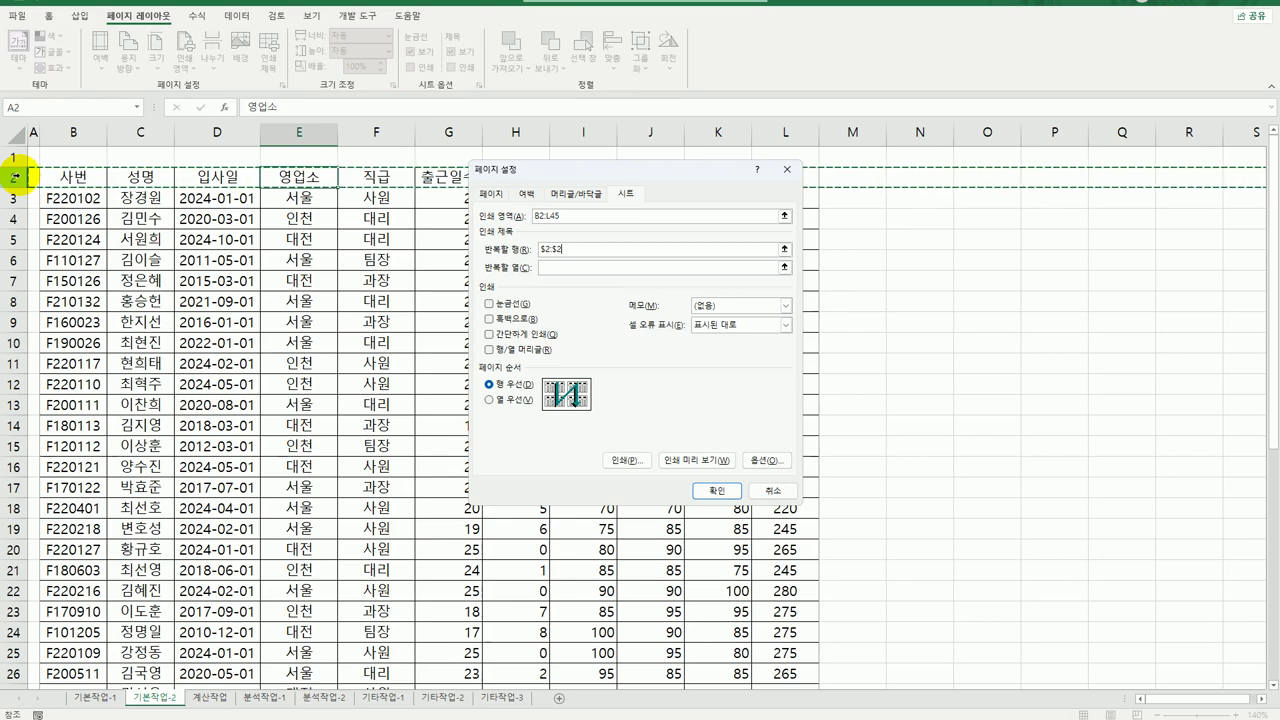
pyautogui.click(741, 492)
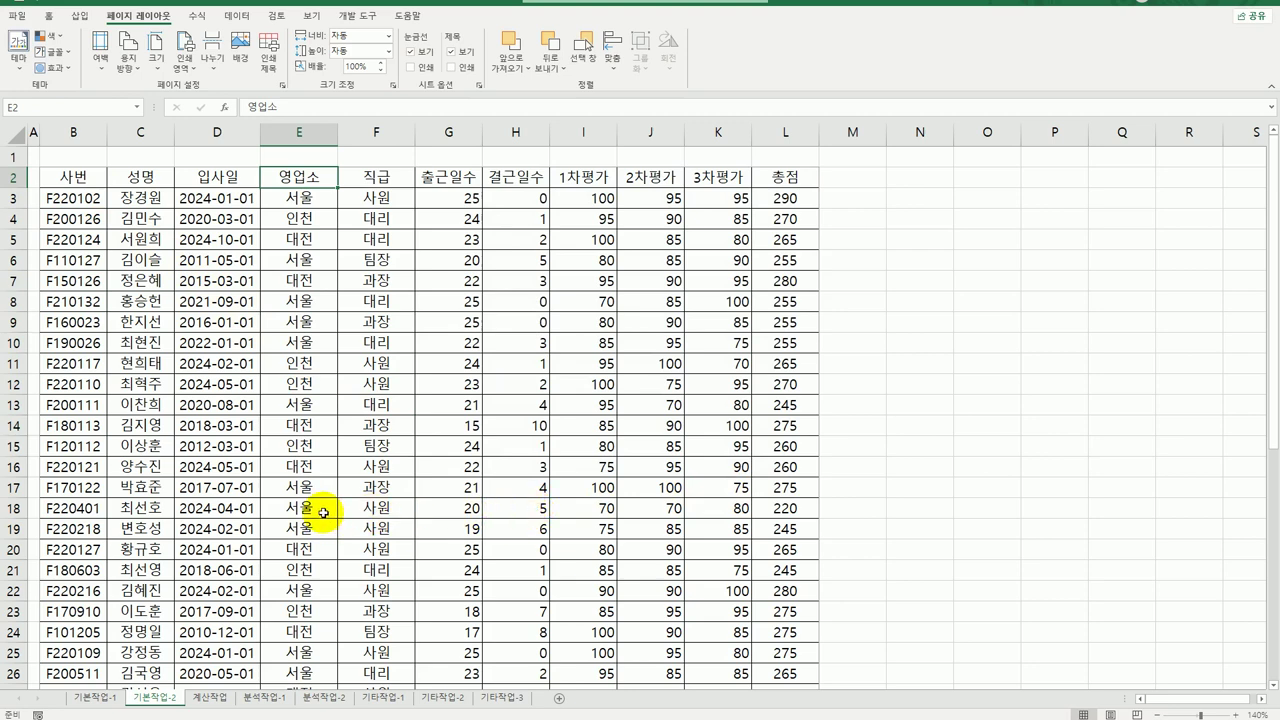
# Step: Insert a page break at cell B15 so that a new printed page starts with row 15
pyautogui.click(72, 449)
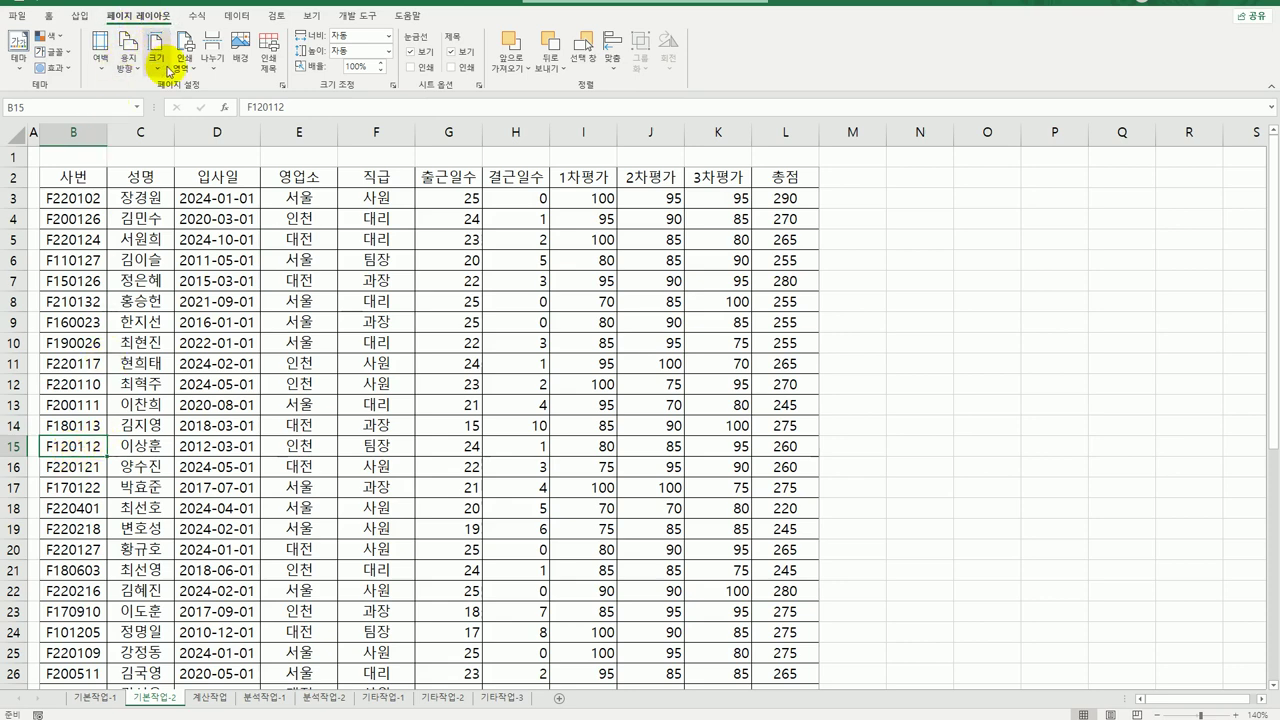
pyautogui.click(212, 56)
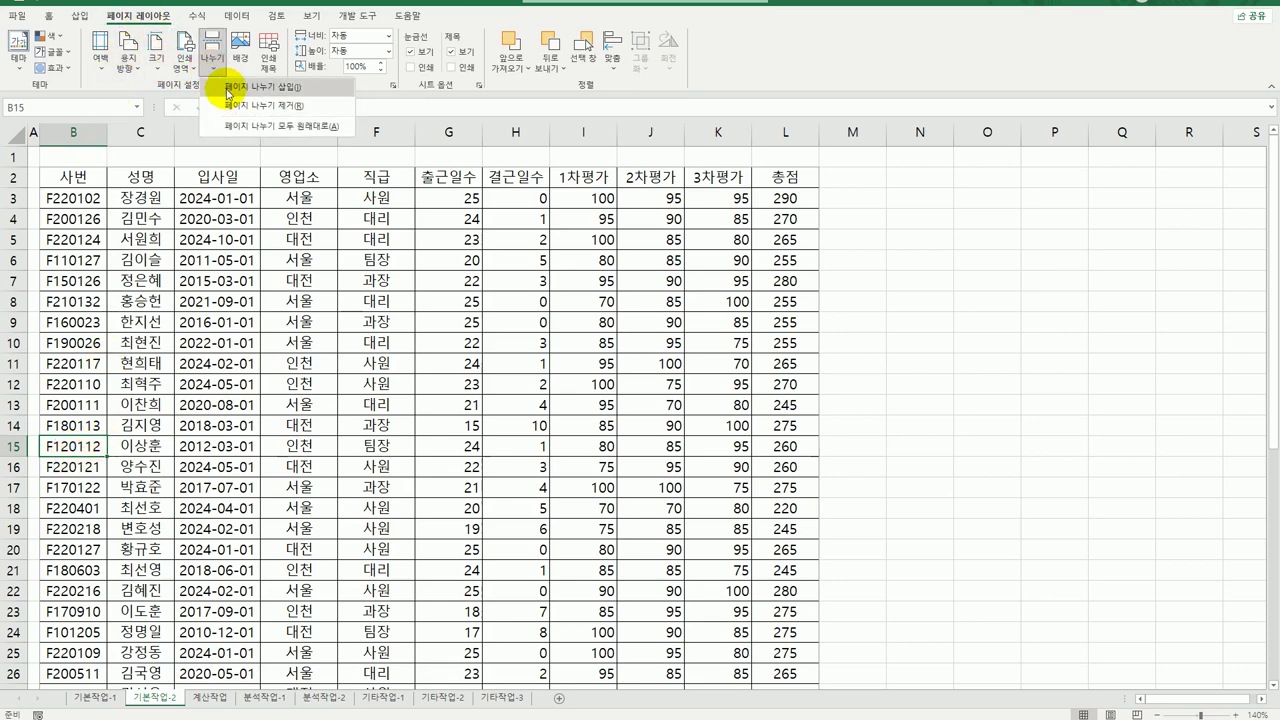
pyautogui.click(226, 104)
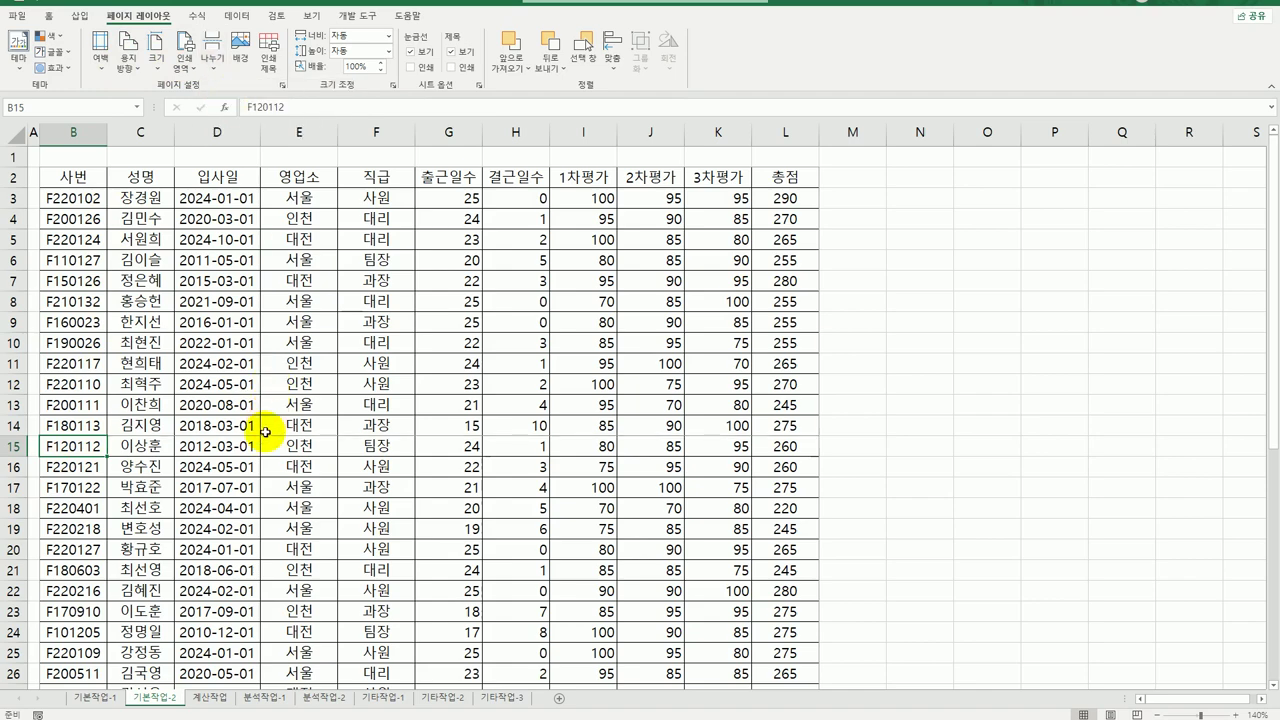
# Step: Insert a second page break at cell B35 so that another printed page starts with row 35
pyautogui.scroll(-3, 262, 430)
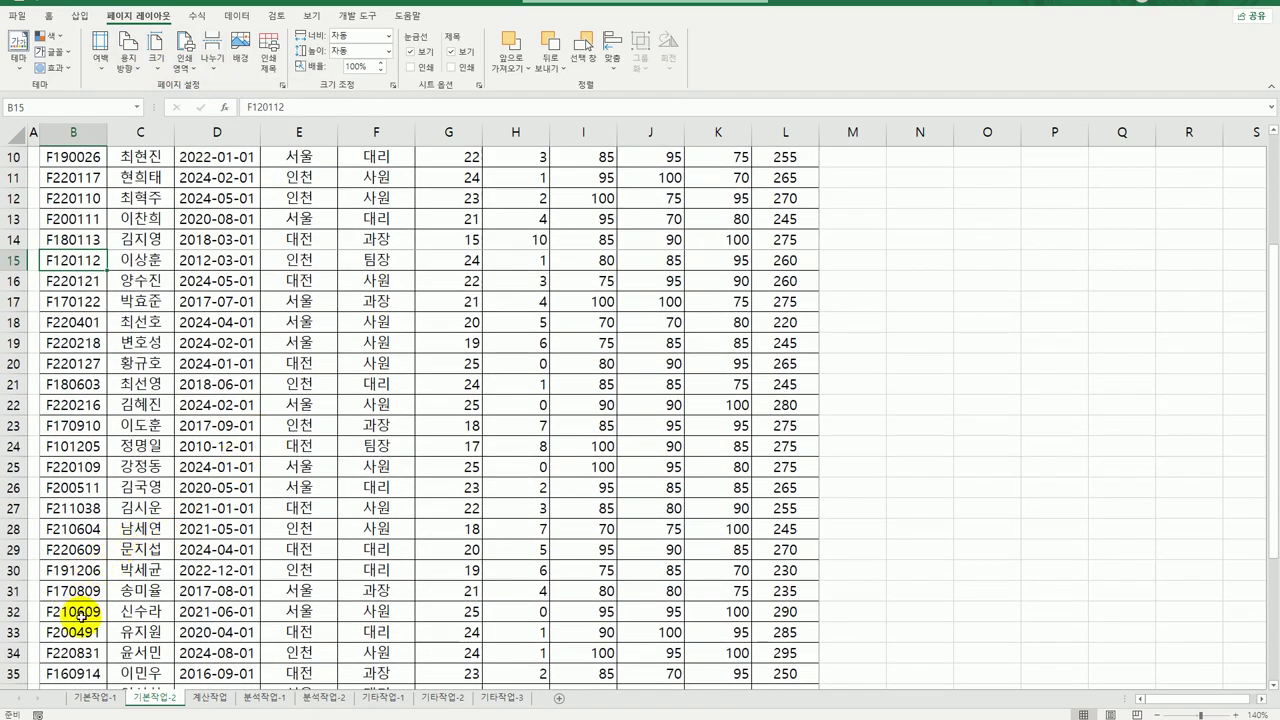
pyautogui.scroll(-3, 78, 622)
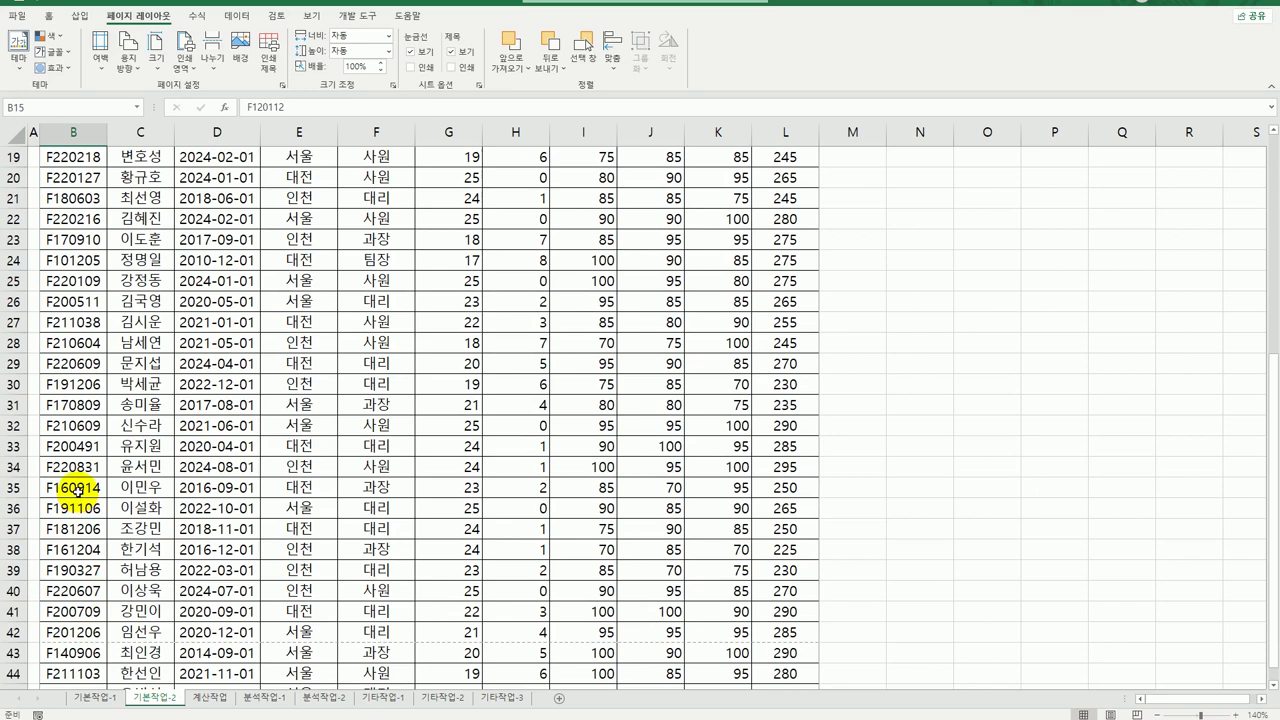
pyautogui.click(78, 490)
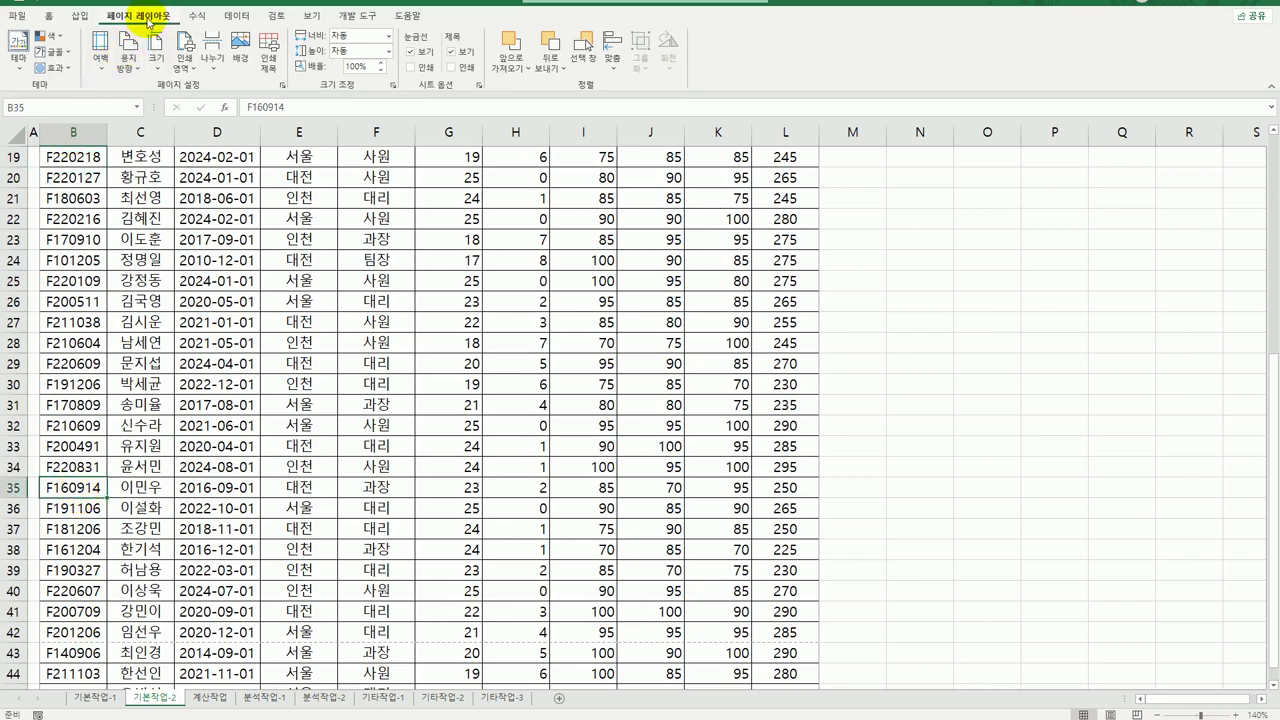
pyautogui.click(211, 55)
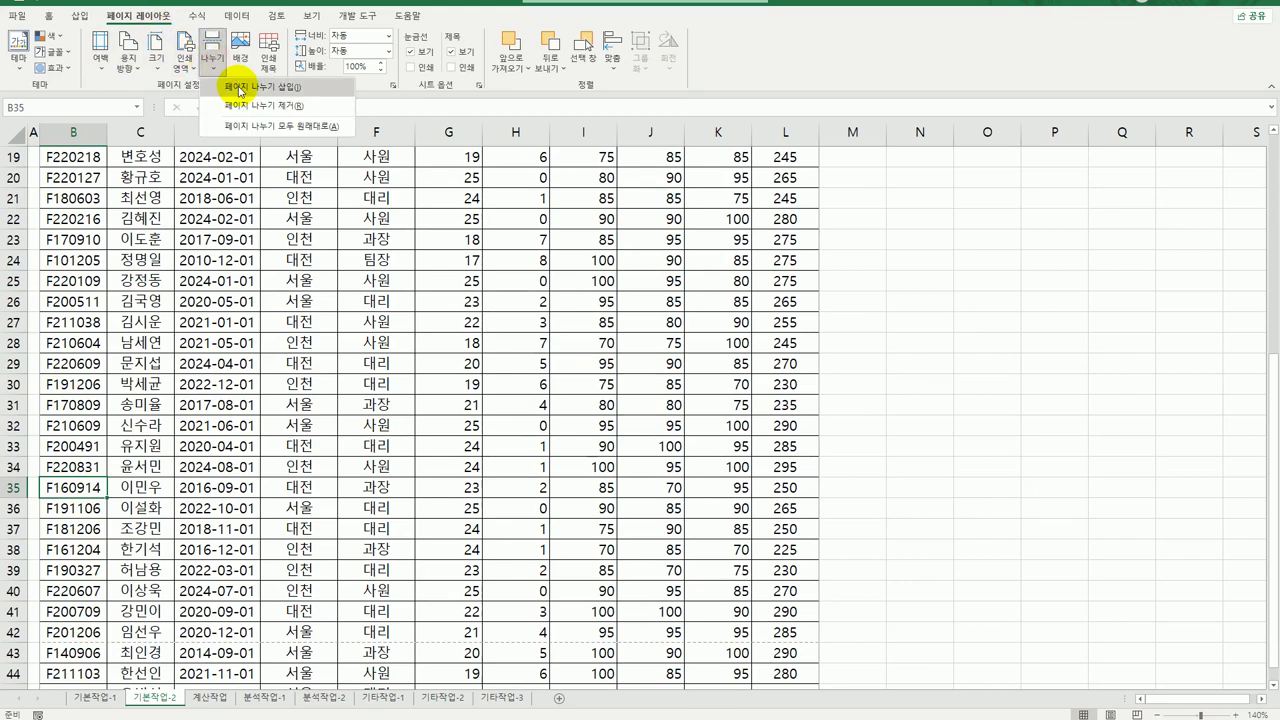
pyautogui.click(239, 91)
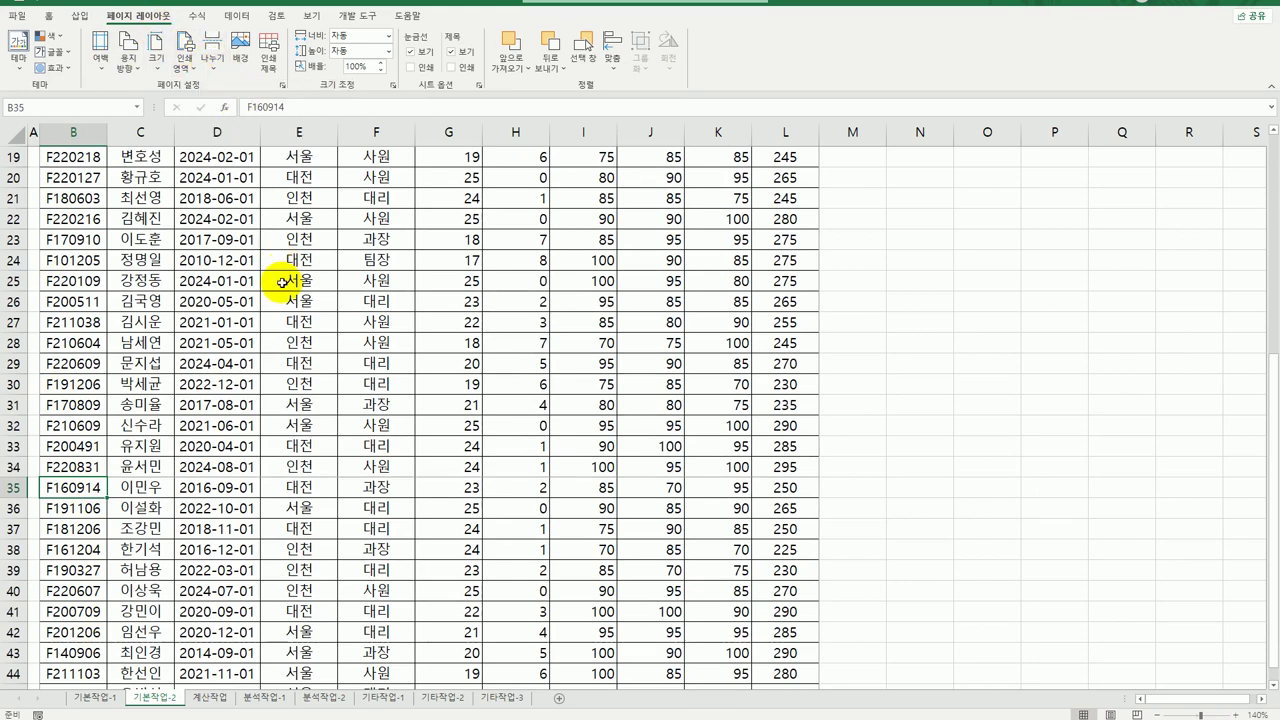
# Step: Check the page breaks, repeated header row and footer of 기본작업-2 across all pages in the print preview, and return to the sheet
pyautogui.scroll(-3, 281, 374)
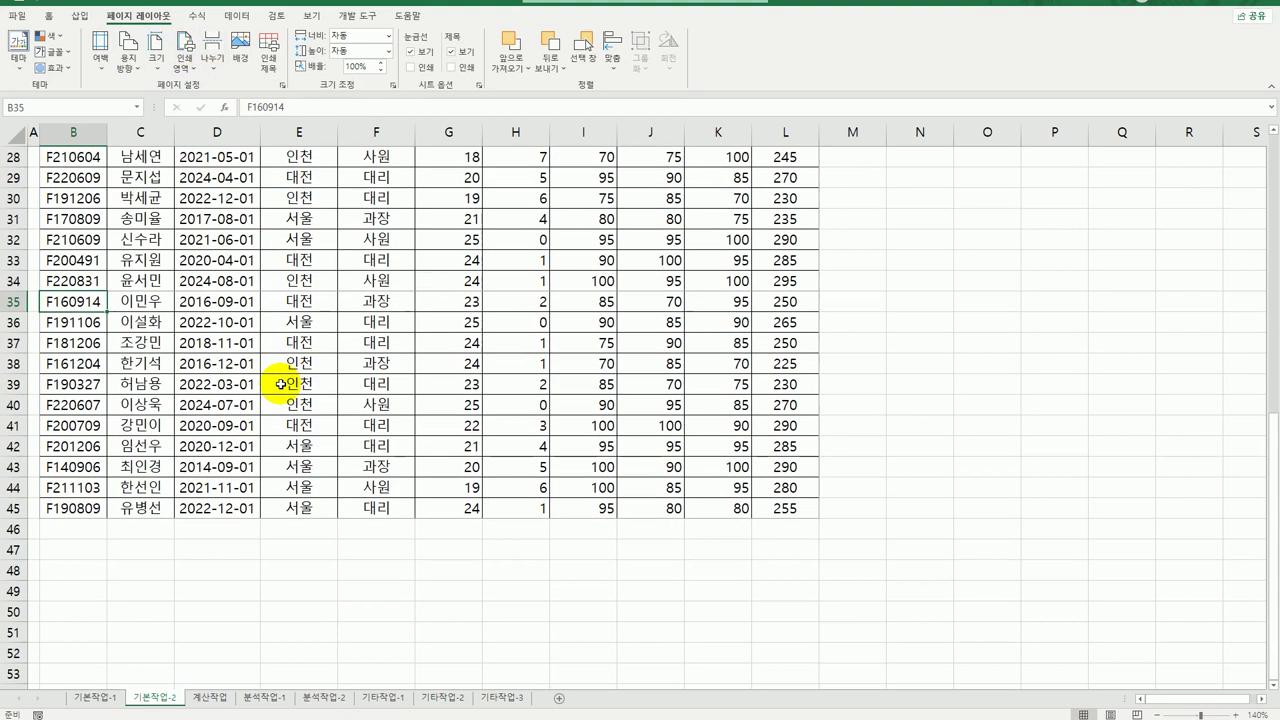
pyautogui.scroll(9, 281, 380)
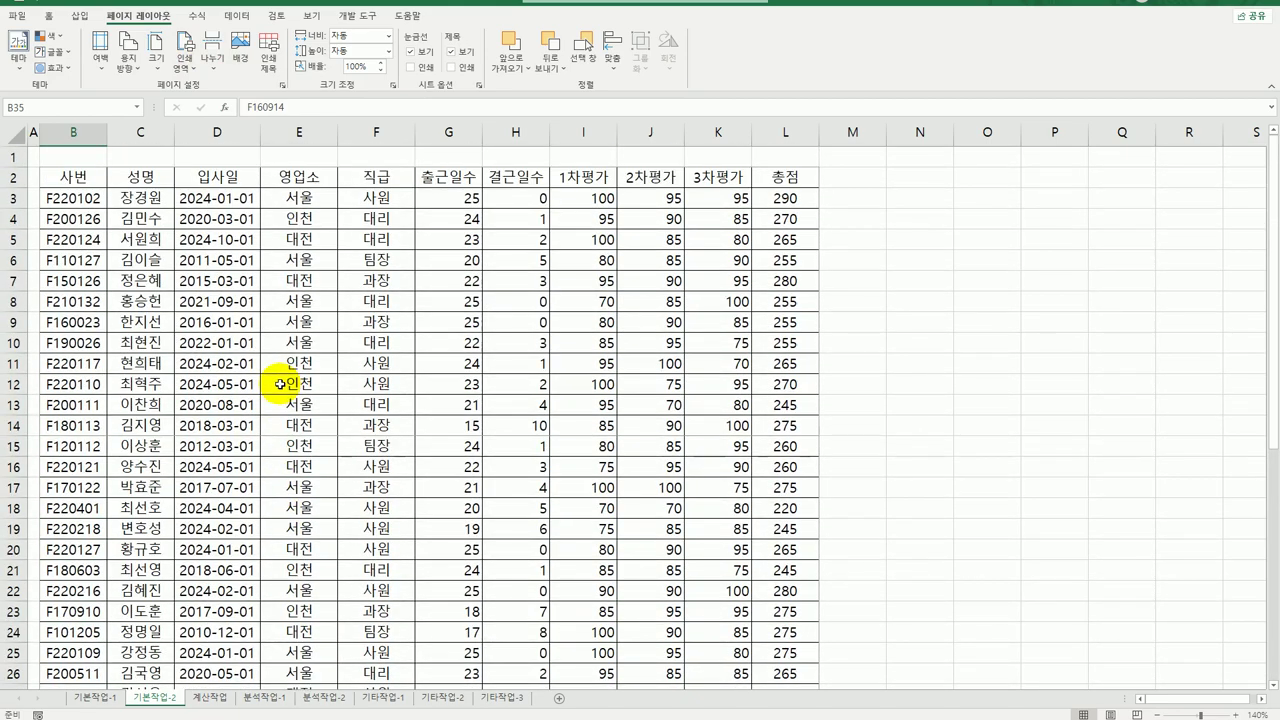
pyautogui.click(57, 184)
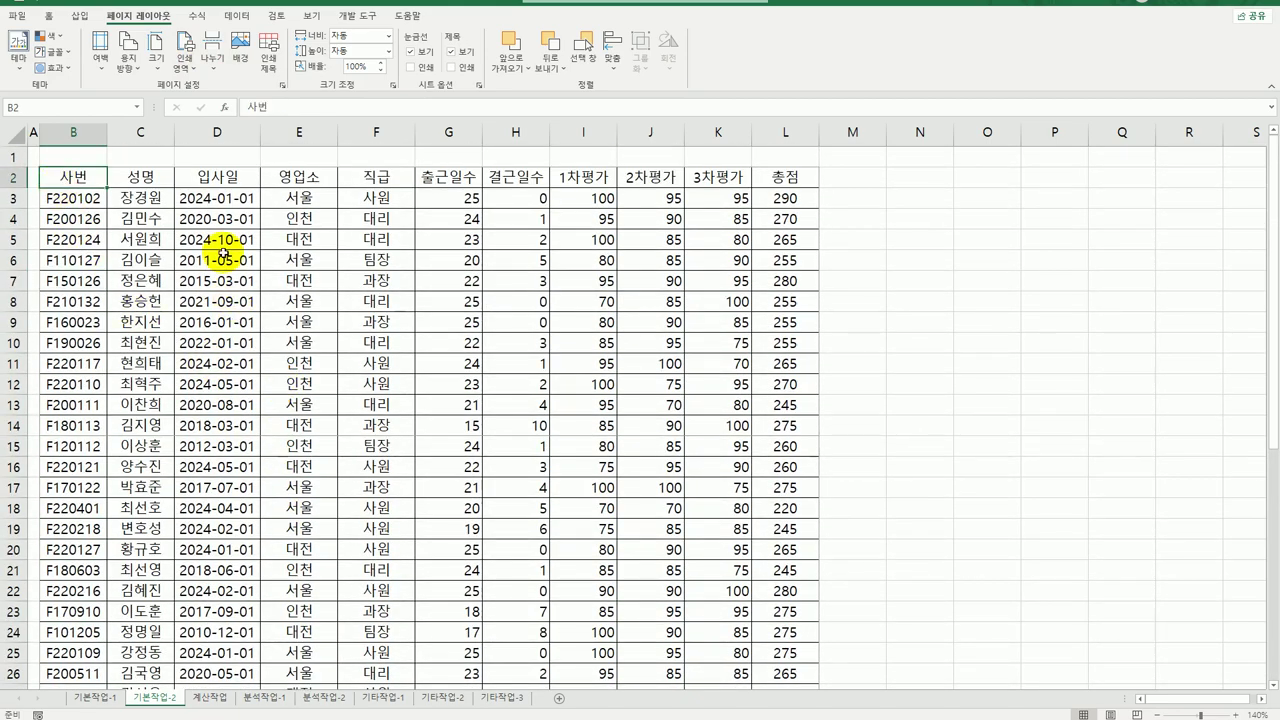
pyautogui.click(17, 16)
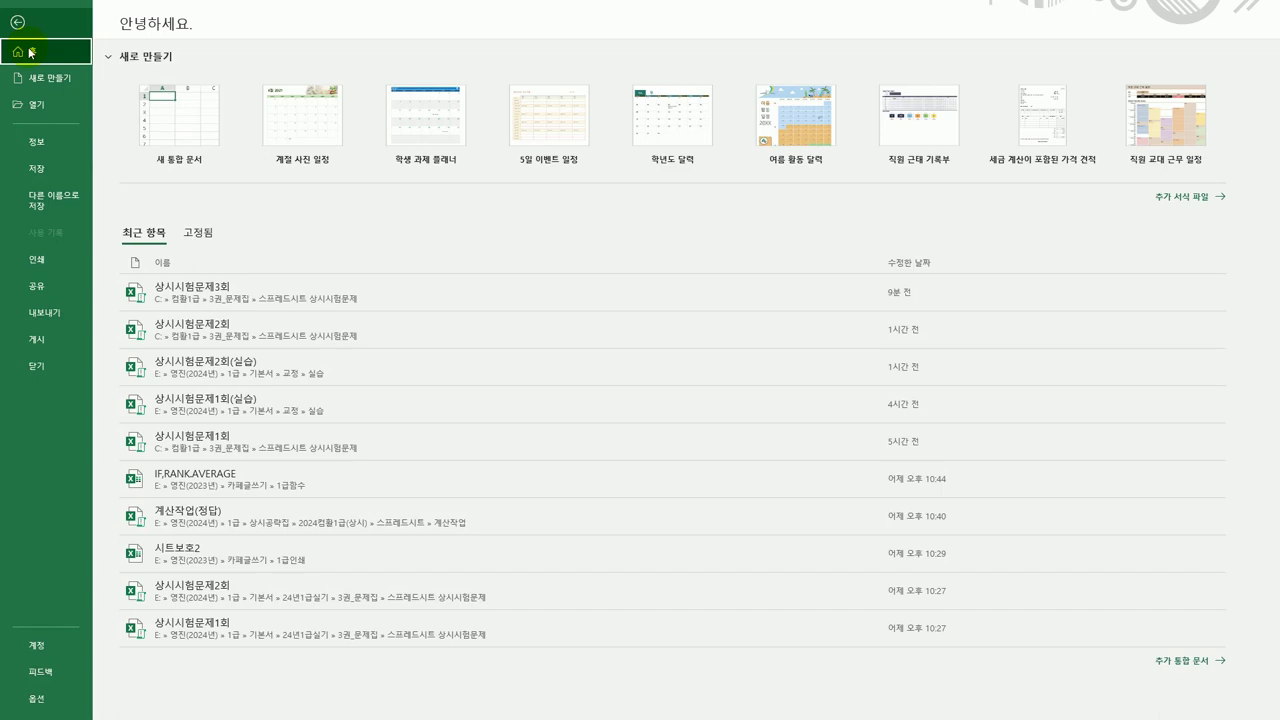
pyautogui.click(40, 261)
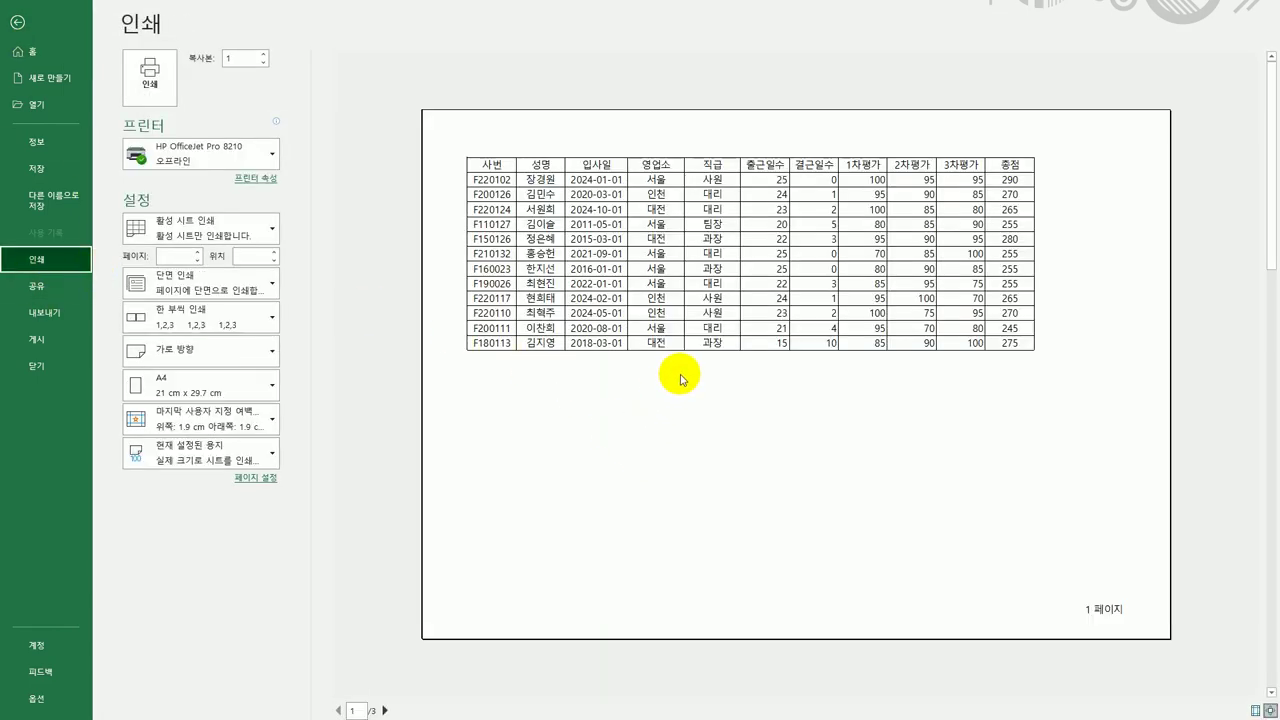
pyautogui.click(385, 710)
pyautogui.click(385, 710)
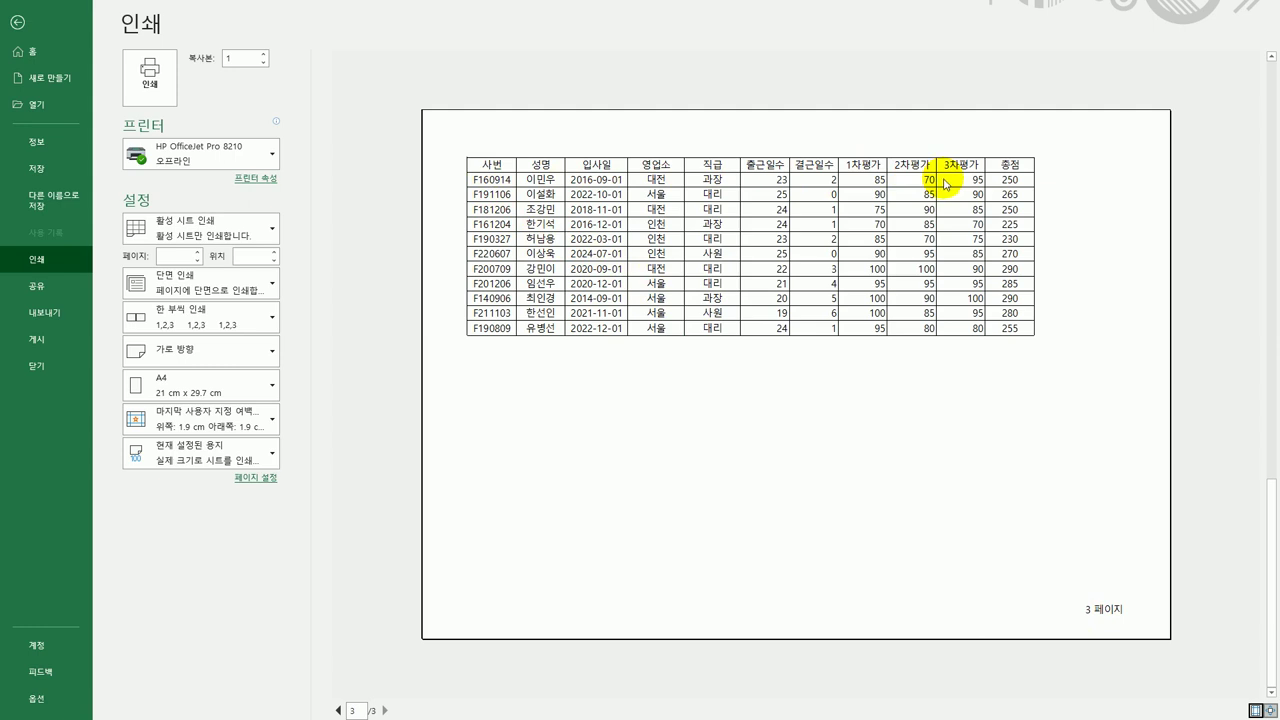
pyautogui.click(339, 710)
pyautogui.click(339, 710)
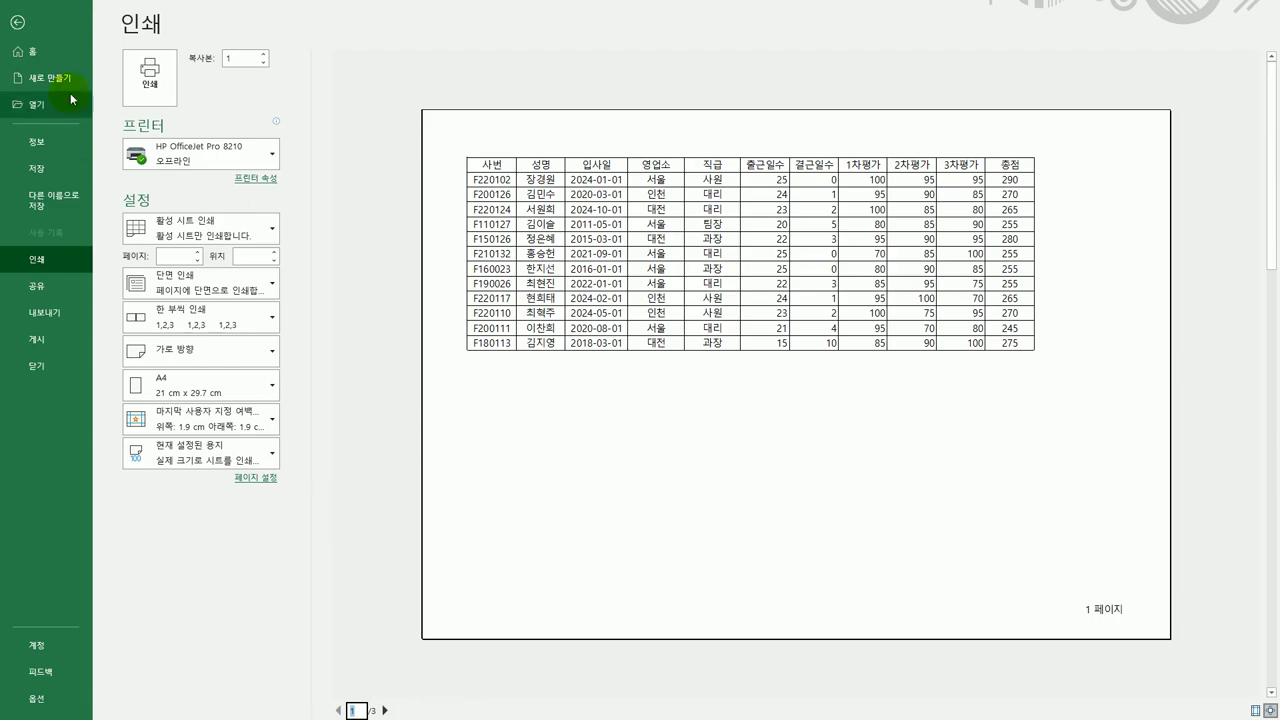
pyautogui.click(17, 22)
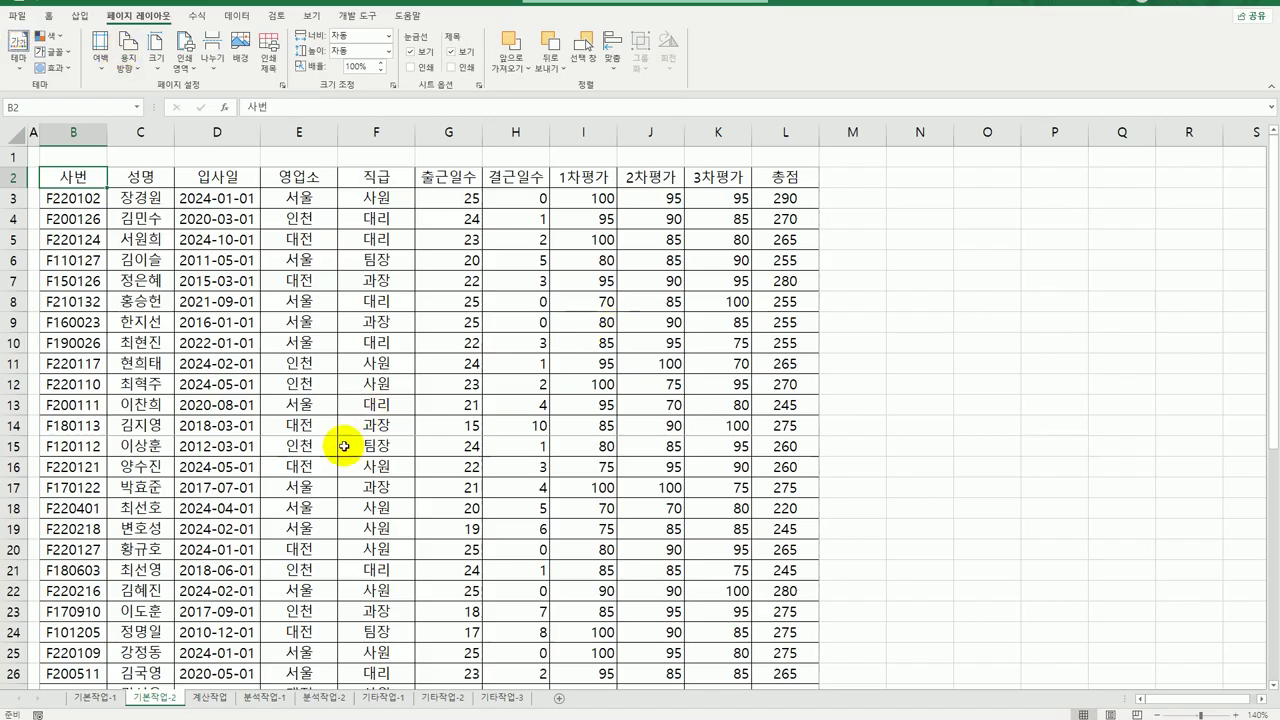
# Step: On the 계산작업 sheet, start the 근무평가 formula in I3 with an IF whose AND test begins with D3>=23
pyautogui.click(210, 697)
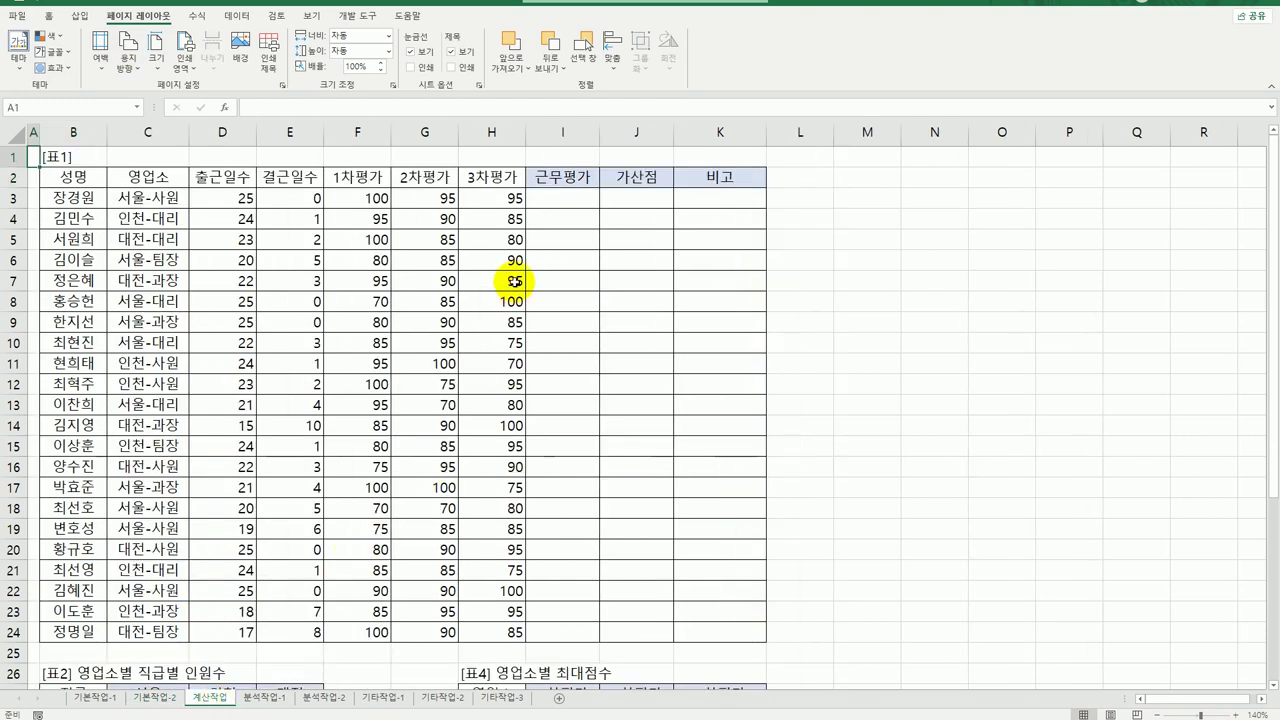
pyautogui.click(565, 205)
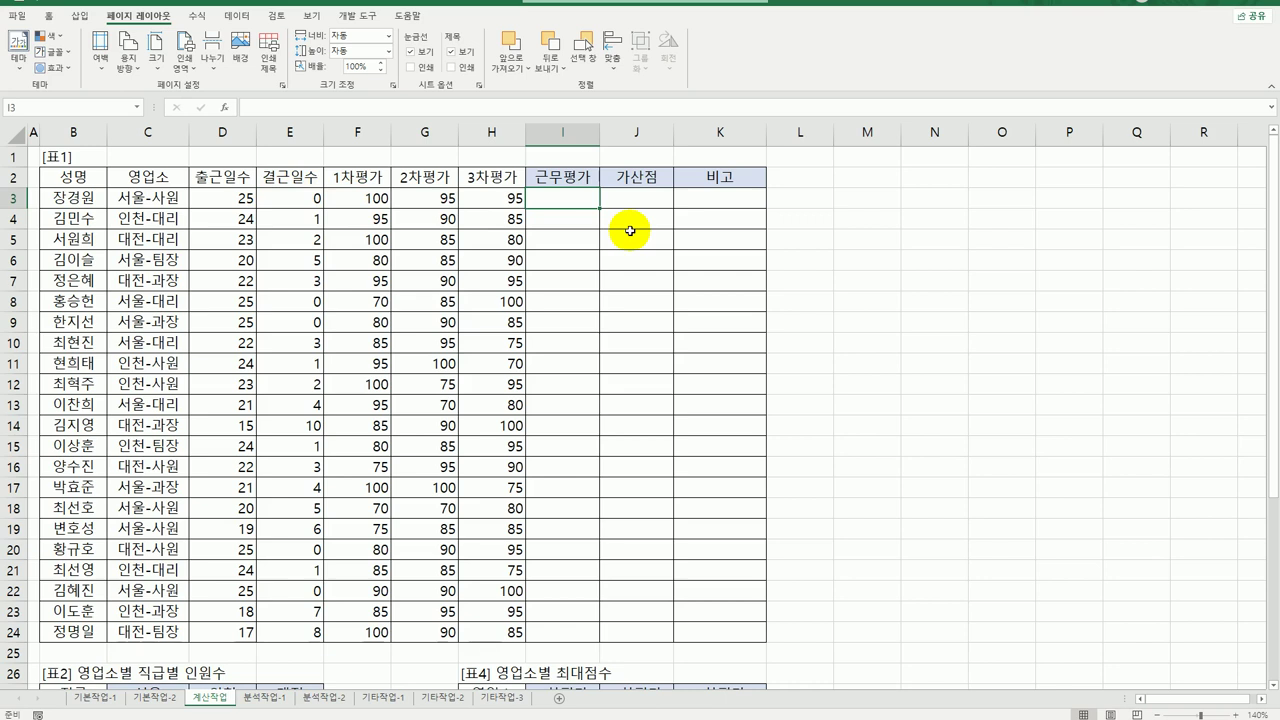
pyautogui.write('=')
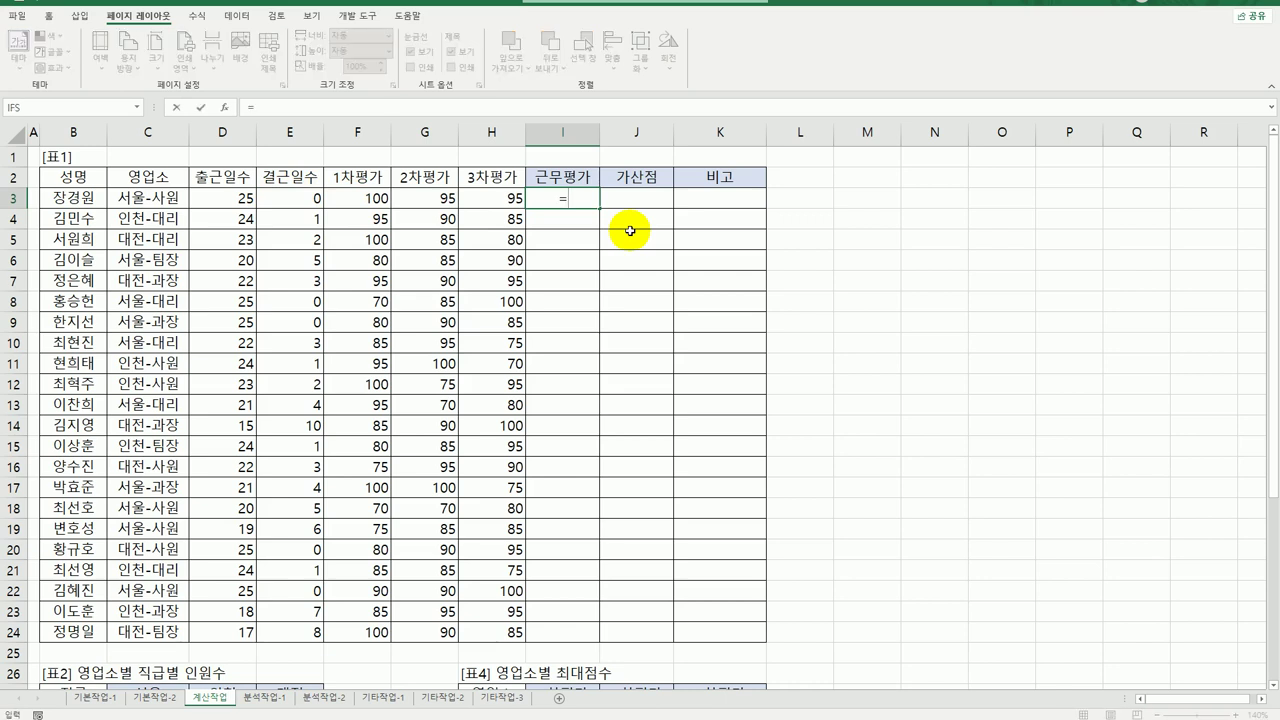
pyautogui.write('IF(')
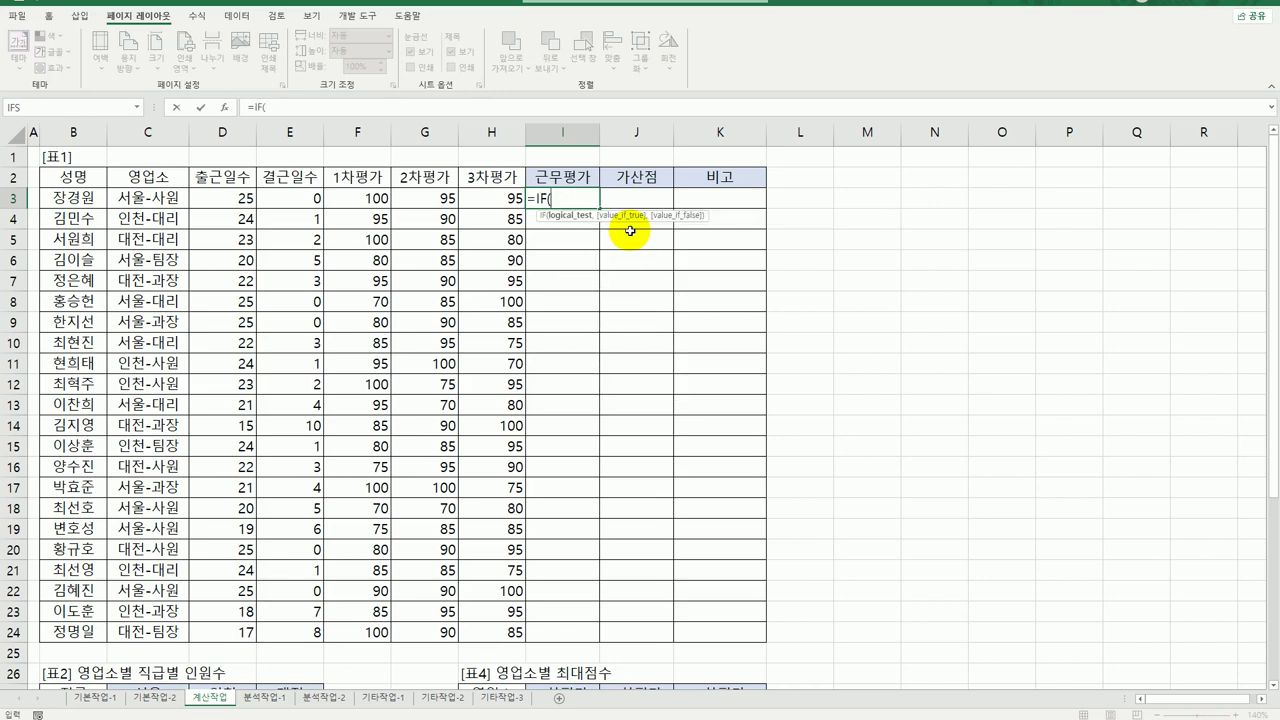
pyautogui.write('and(')
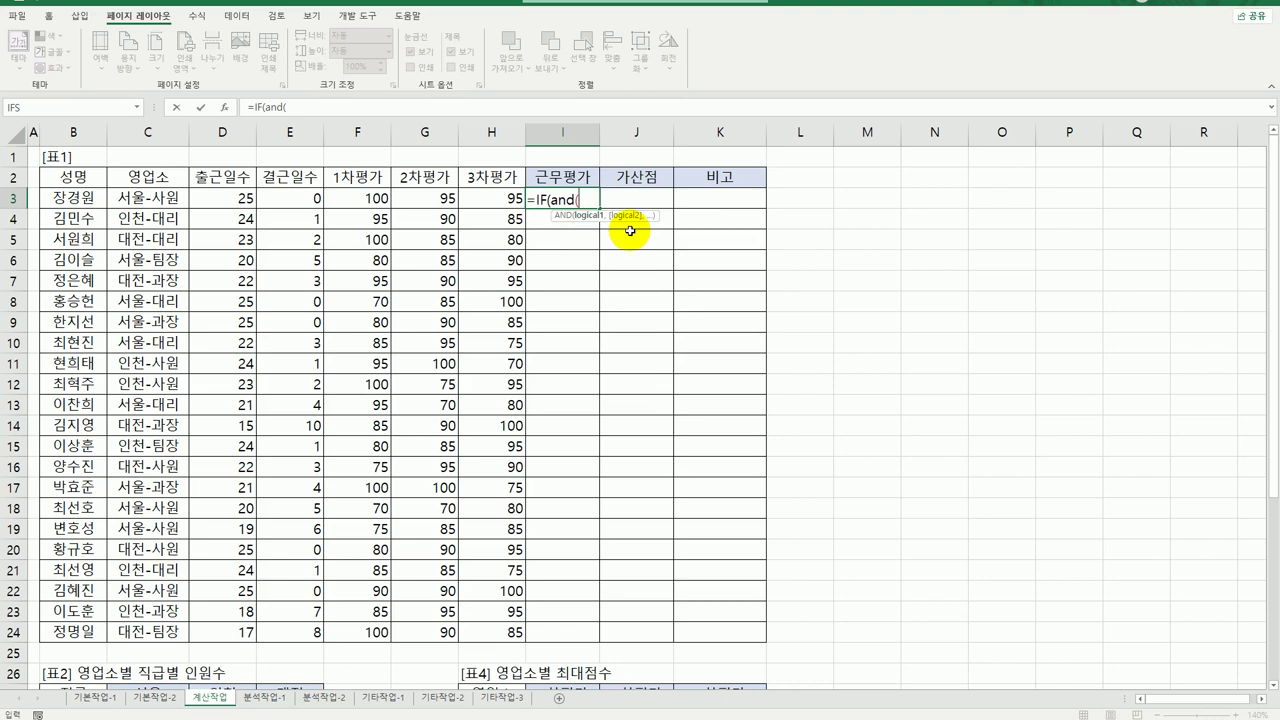
pyautogui.click(232, 198)
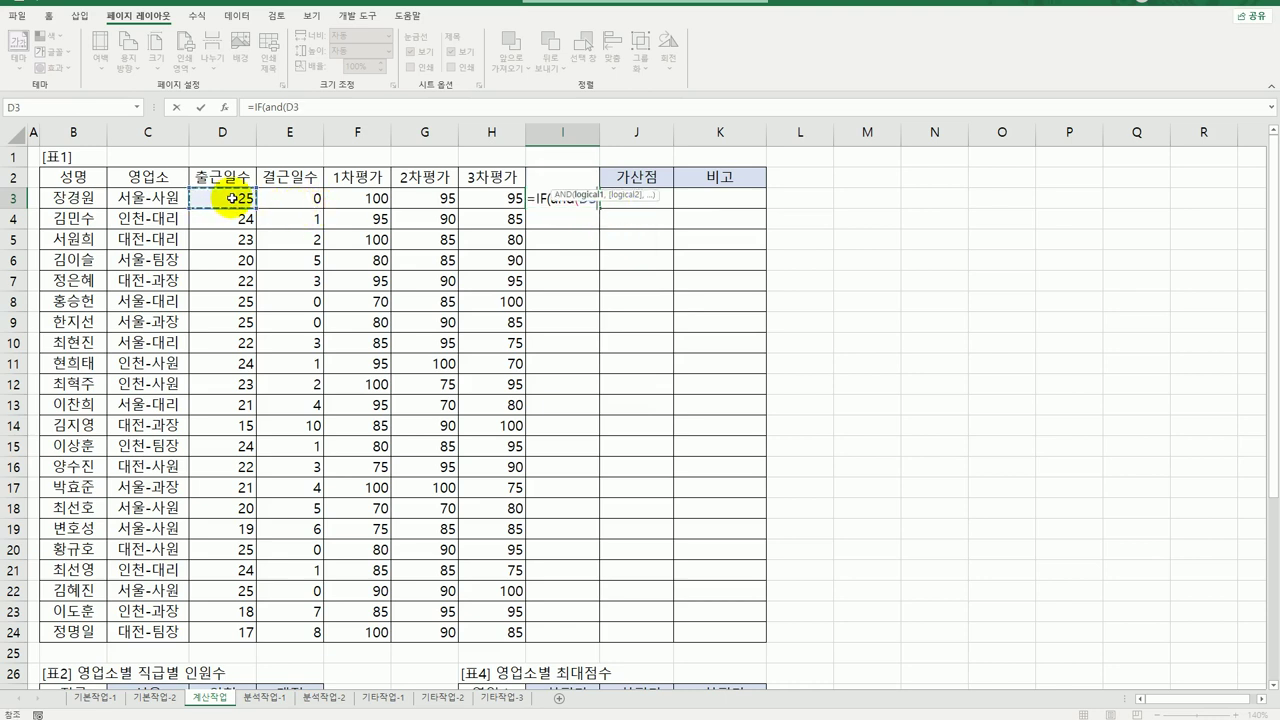
pyautogui.write('>=23')
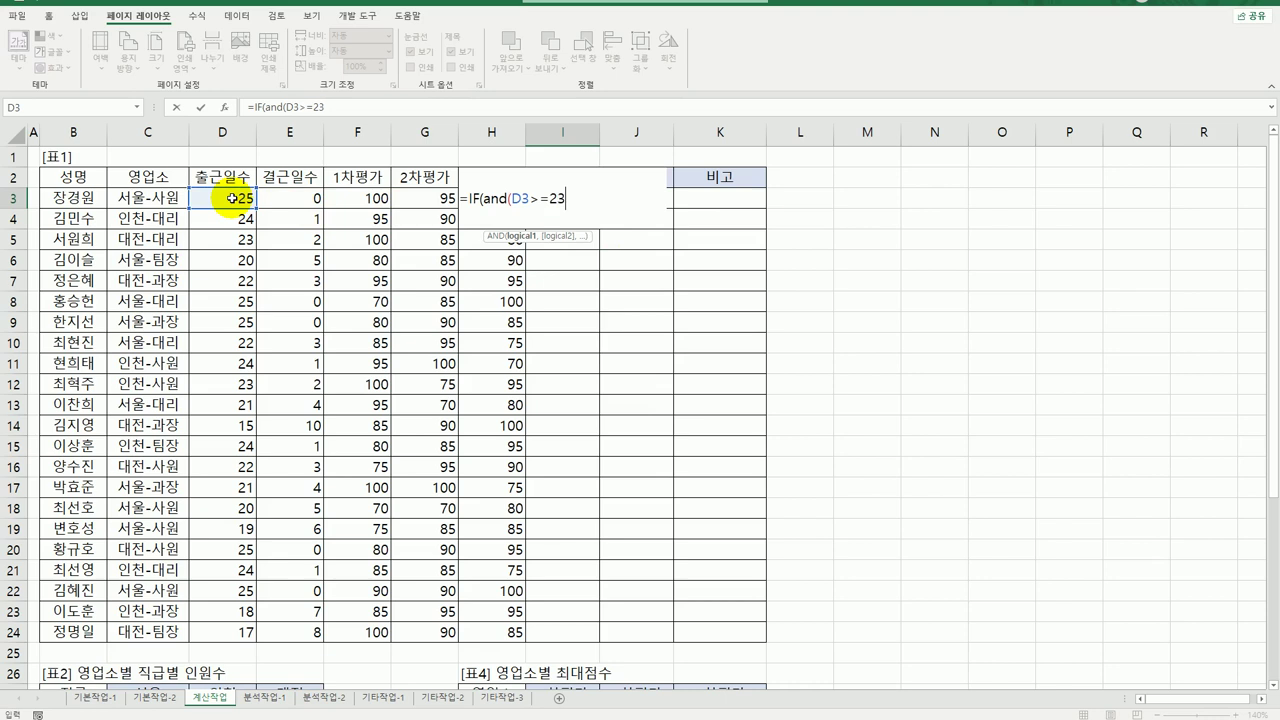
# Step: Complete the AND test in I3 with COUNTIF(F3:H3,">=90")=3 and give "S" as the IF's true result
pyautogui.write(',')
pyautogui.write('cou')
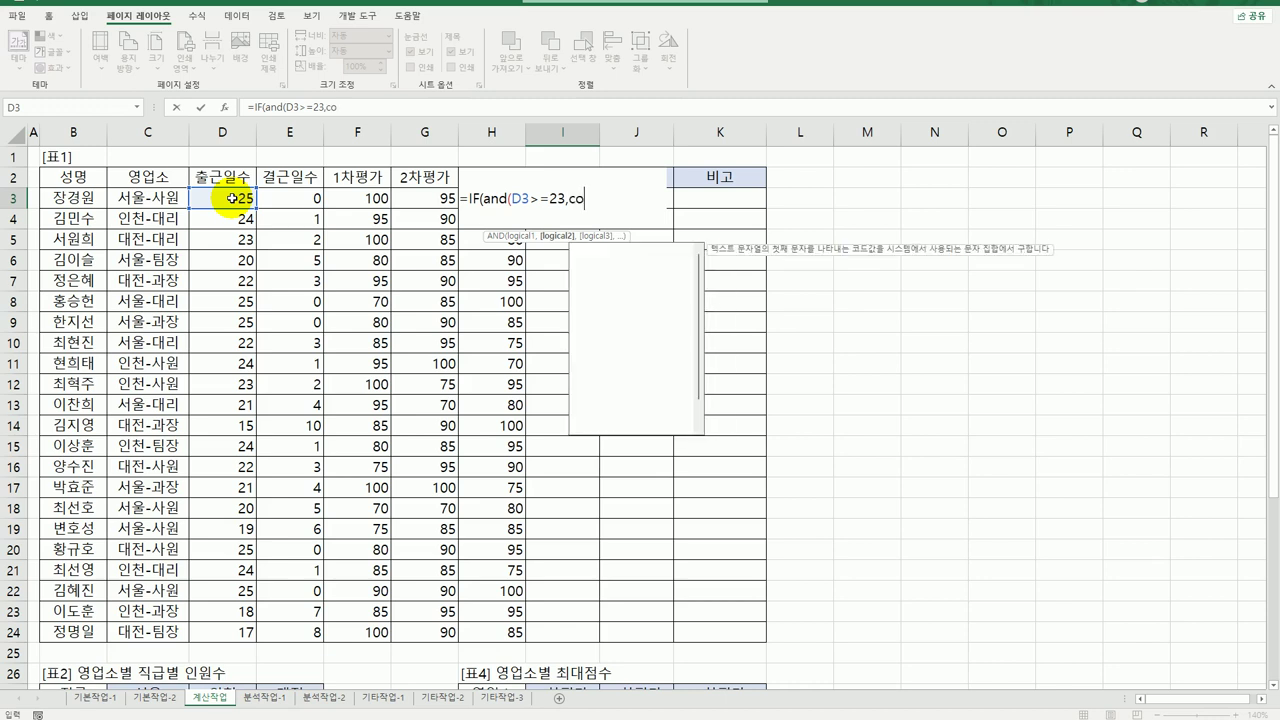
pyautogui.press('Down')
pyautogui.press('Down')
pyautogui.press('Down')
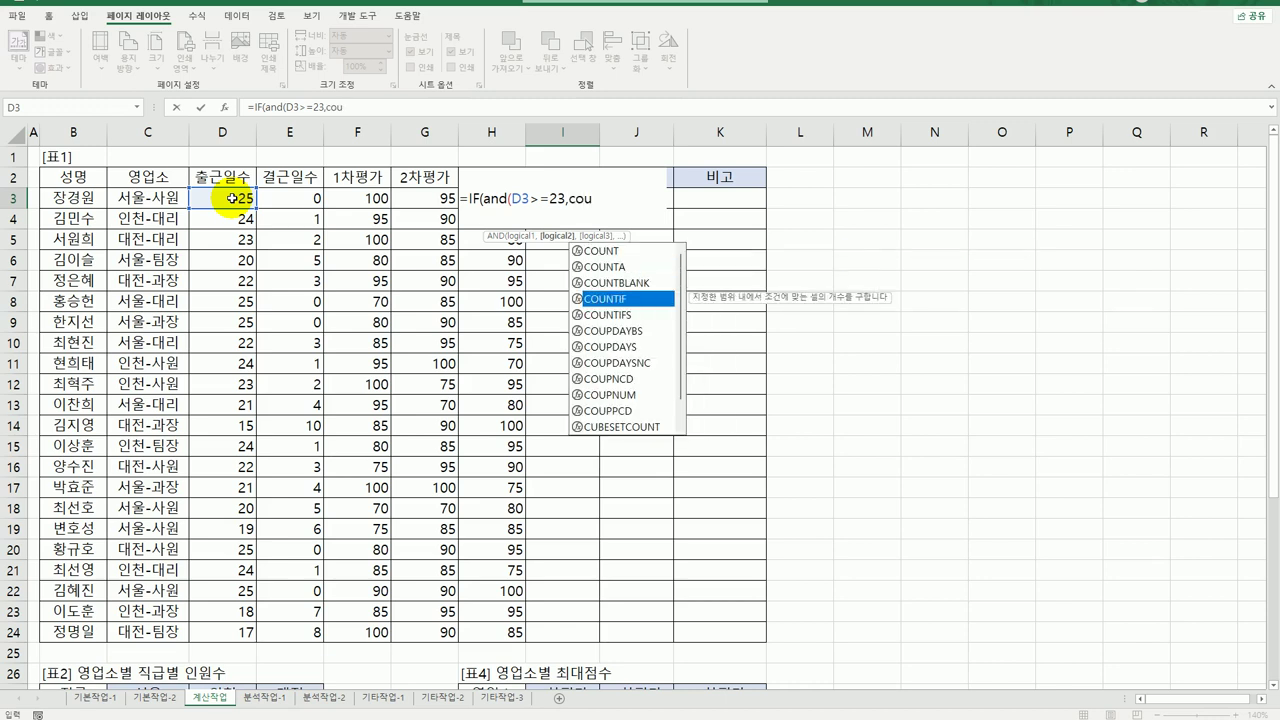
pyautogui.press('Tab')
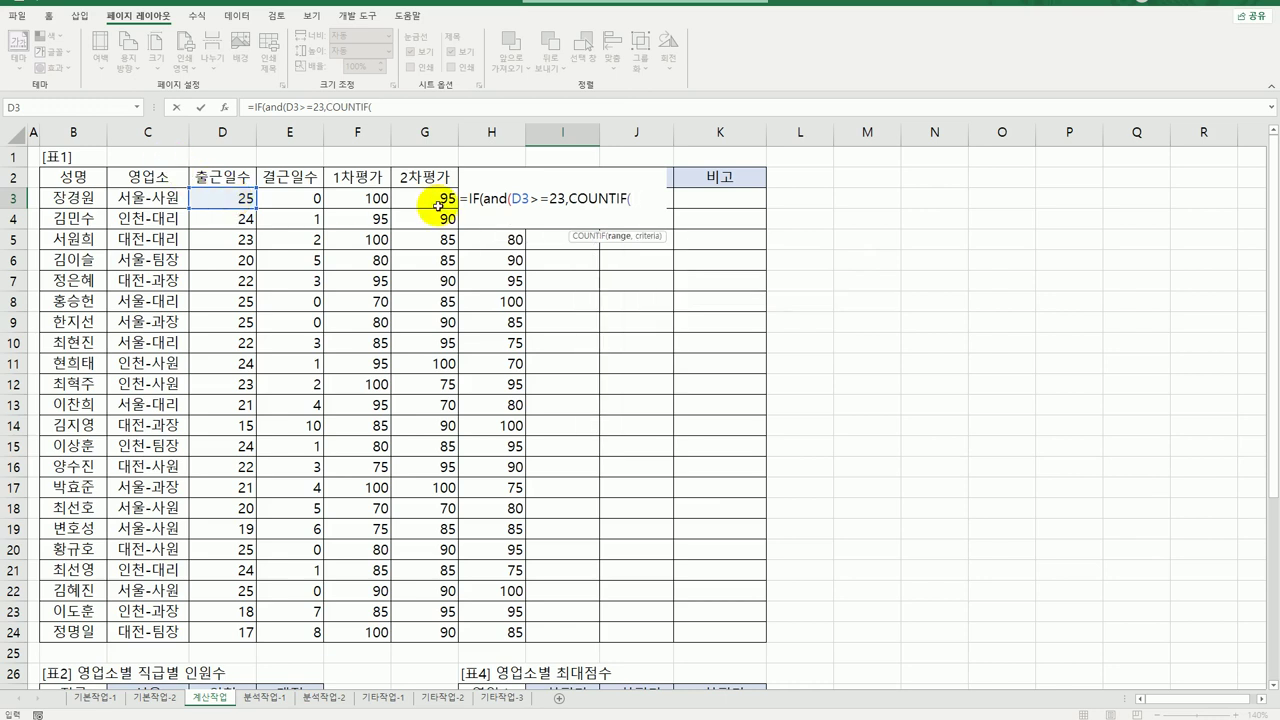
pyautogui.moveTo(356, 198); pyautogui.dragTo(485, 198)
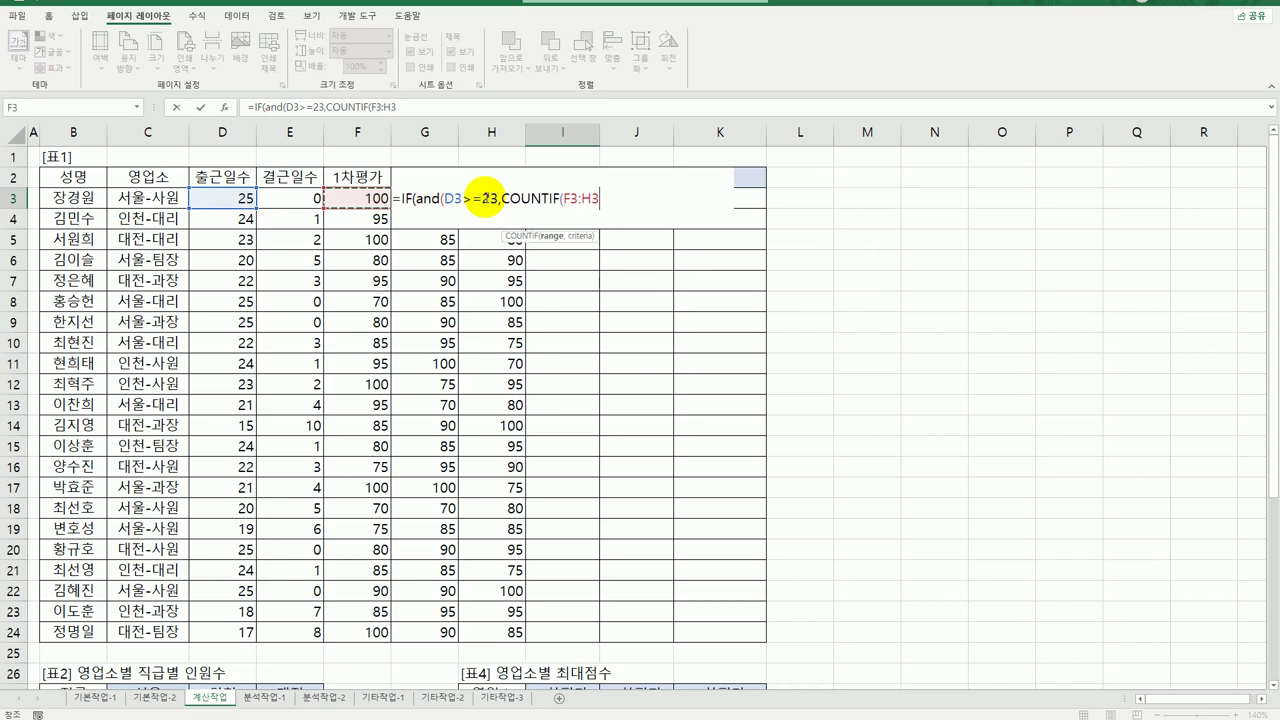
pyautogui.write(',')
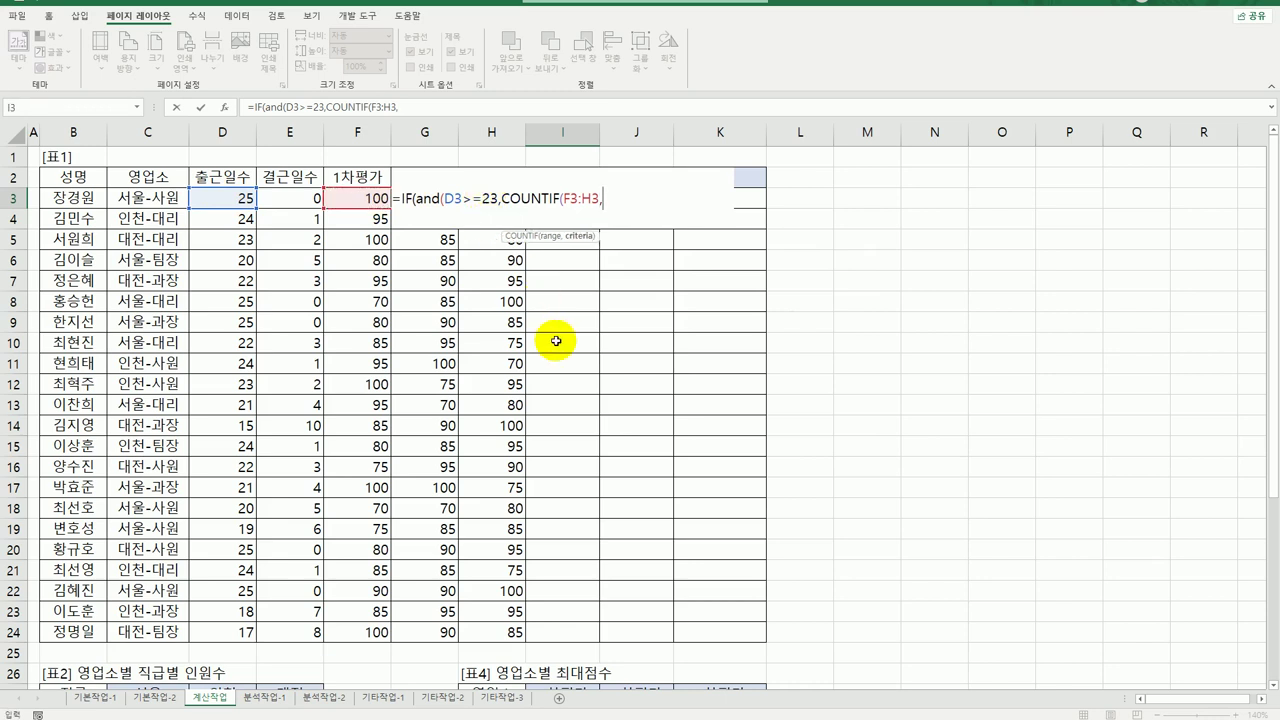
pyautogui.write('">=90")')
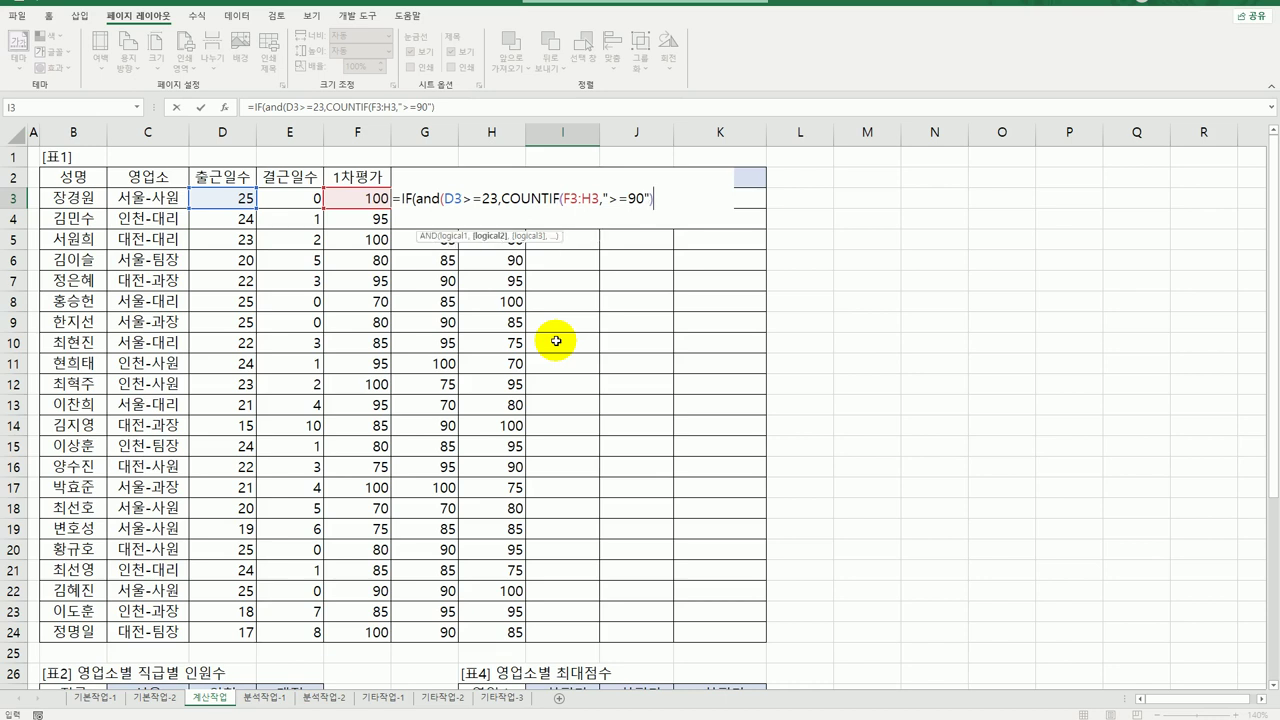
pyautogui.write('=3)')
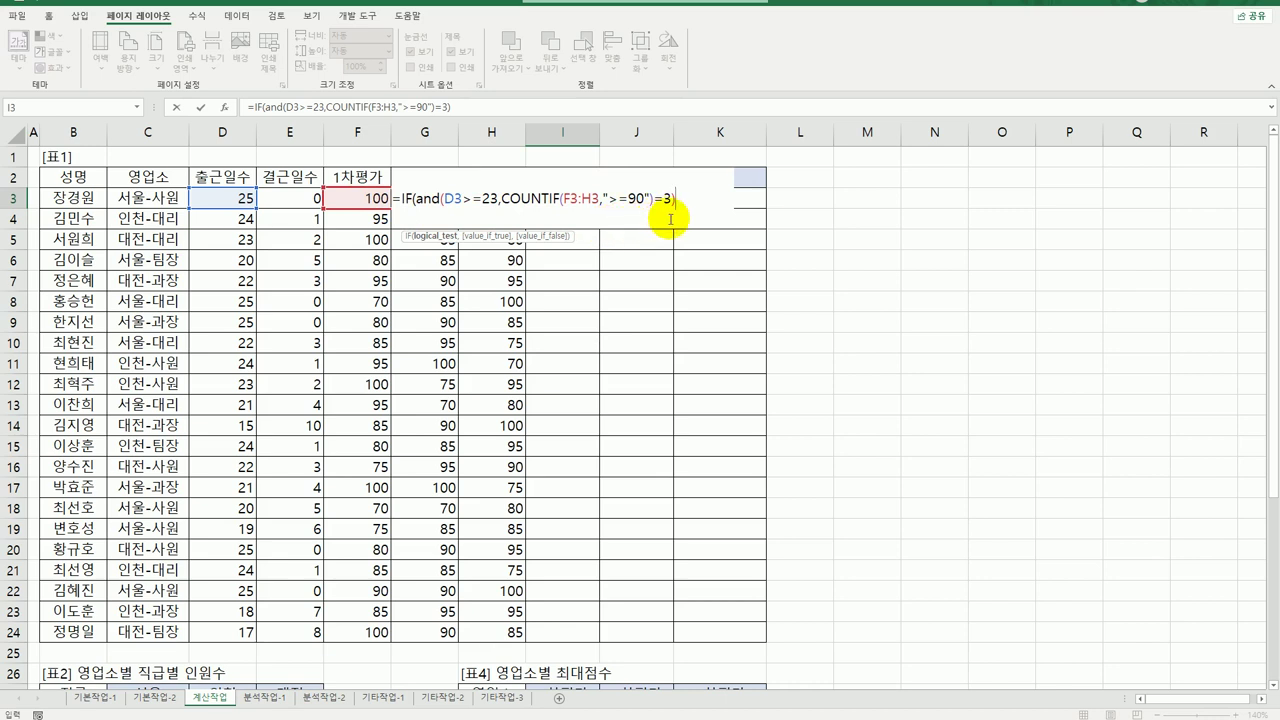
pyautogui.write(',')
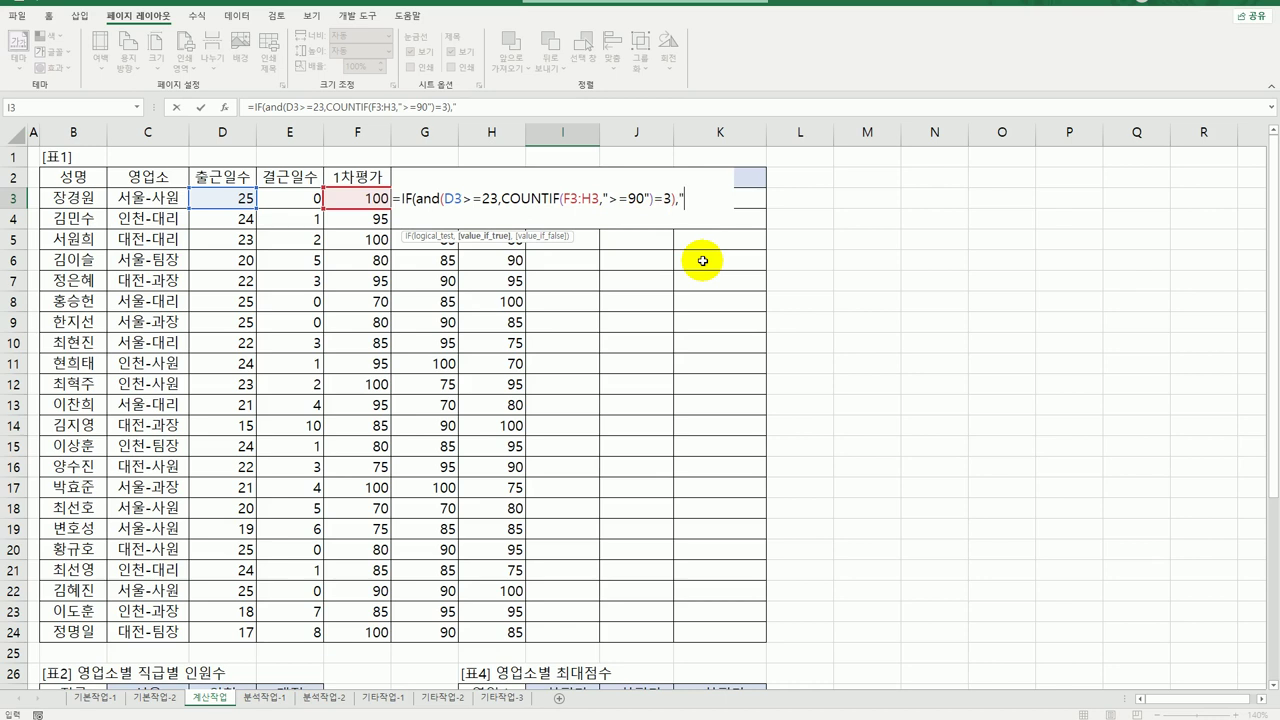
pyautogui.write('"S",')
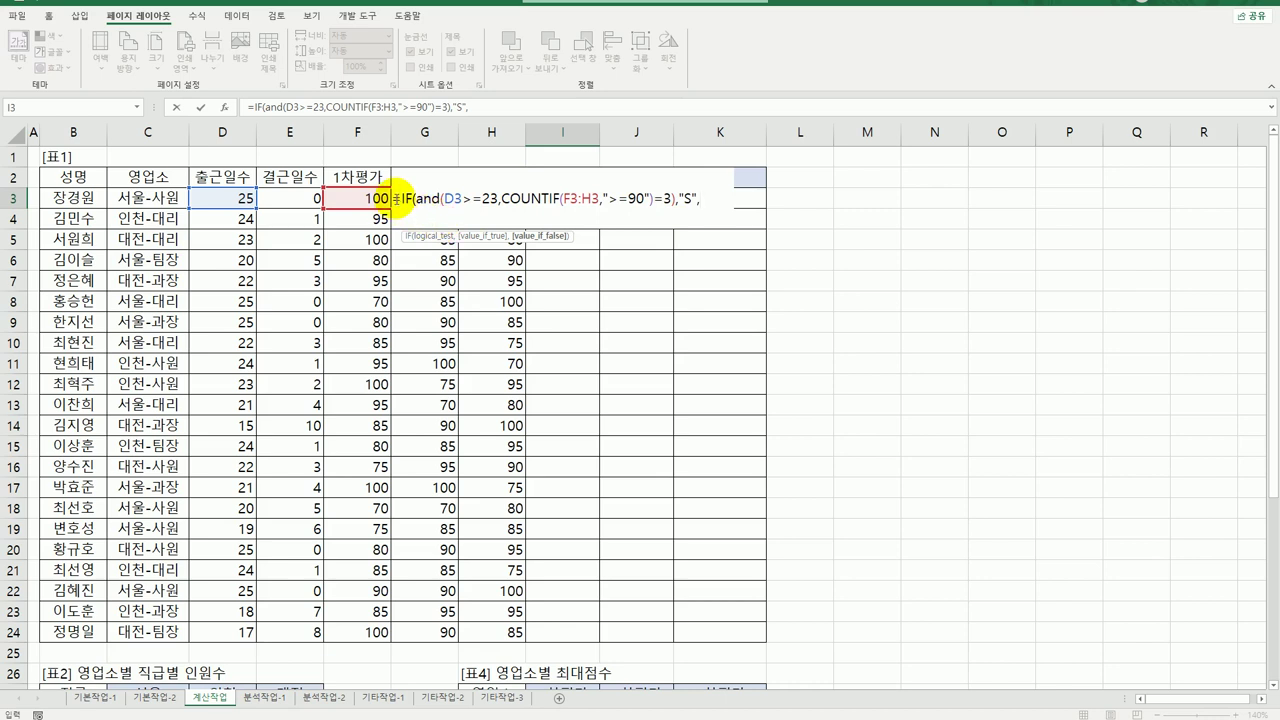
# Step: Duplicate the IF(AND(…),"S", portion of the I3 formula as a nested IF in the false argument
pyautogui.moveTo(400, 198); pyautogui.dragTo(709, 205)
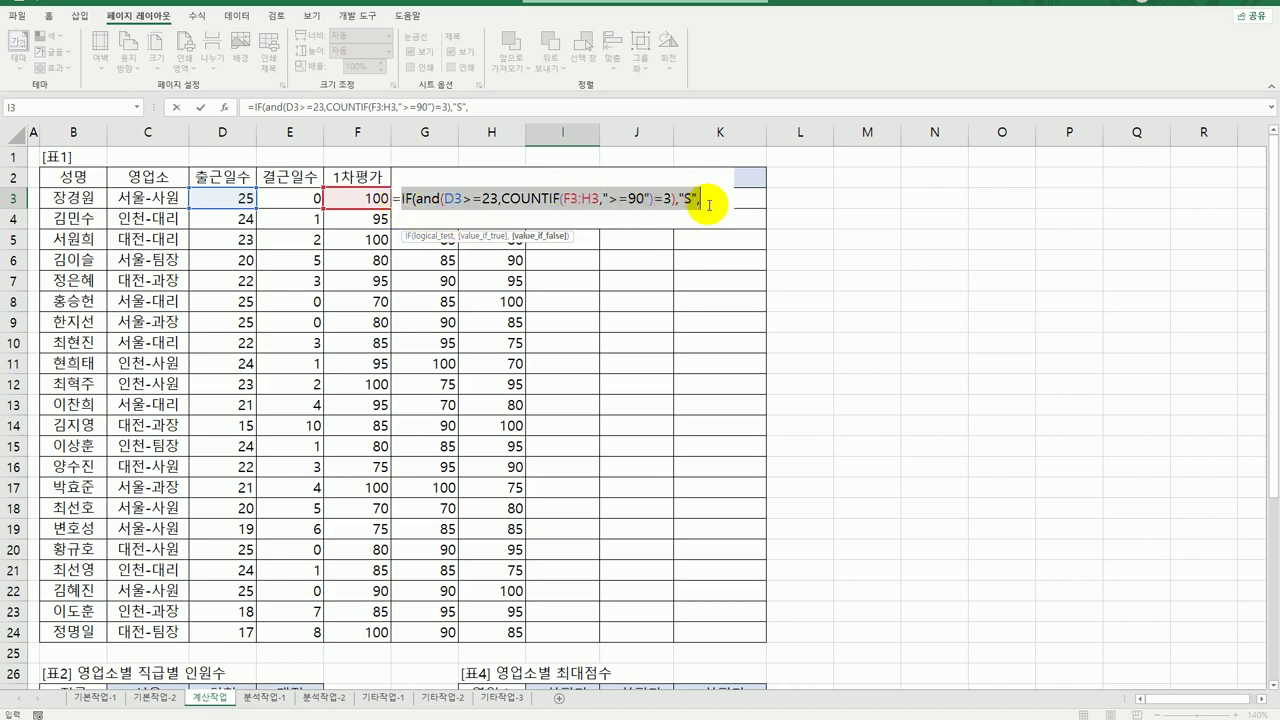
pyautogui.hotkey('ctrl', 'c')
pyautogui.click(709, 205)
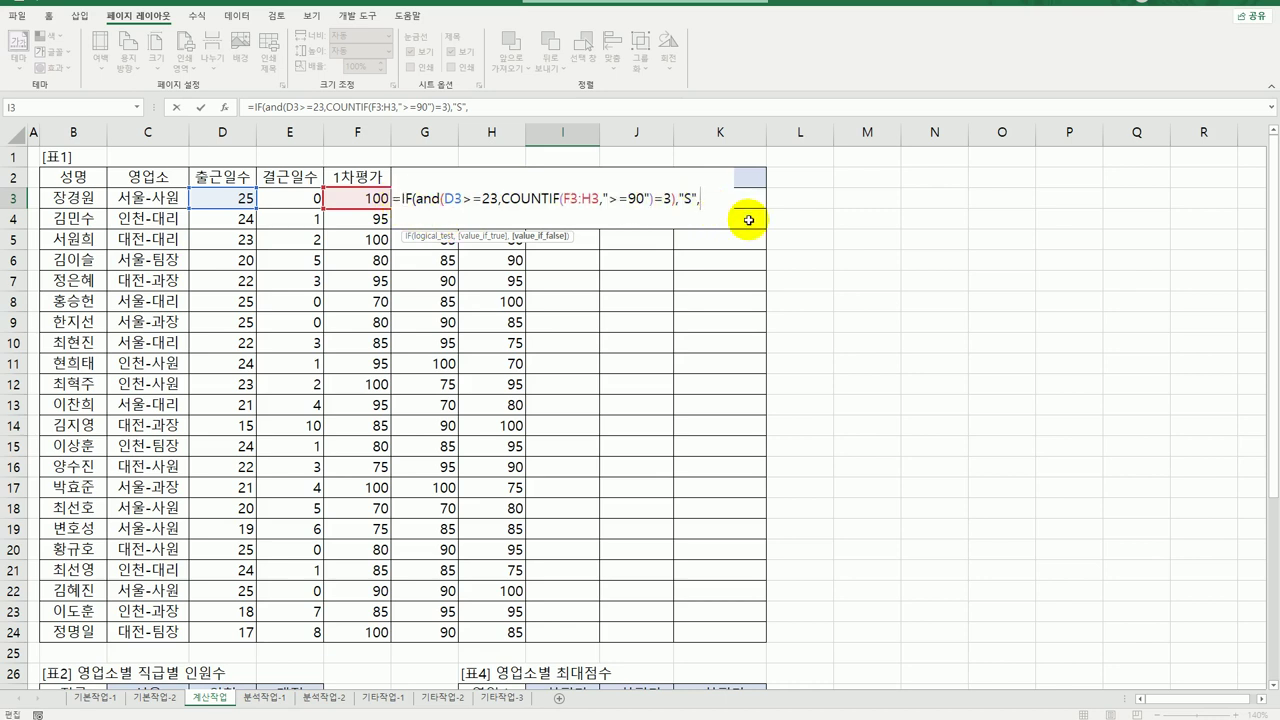
pyautogui.hotkey('ctrl', 'v')
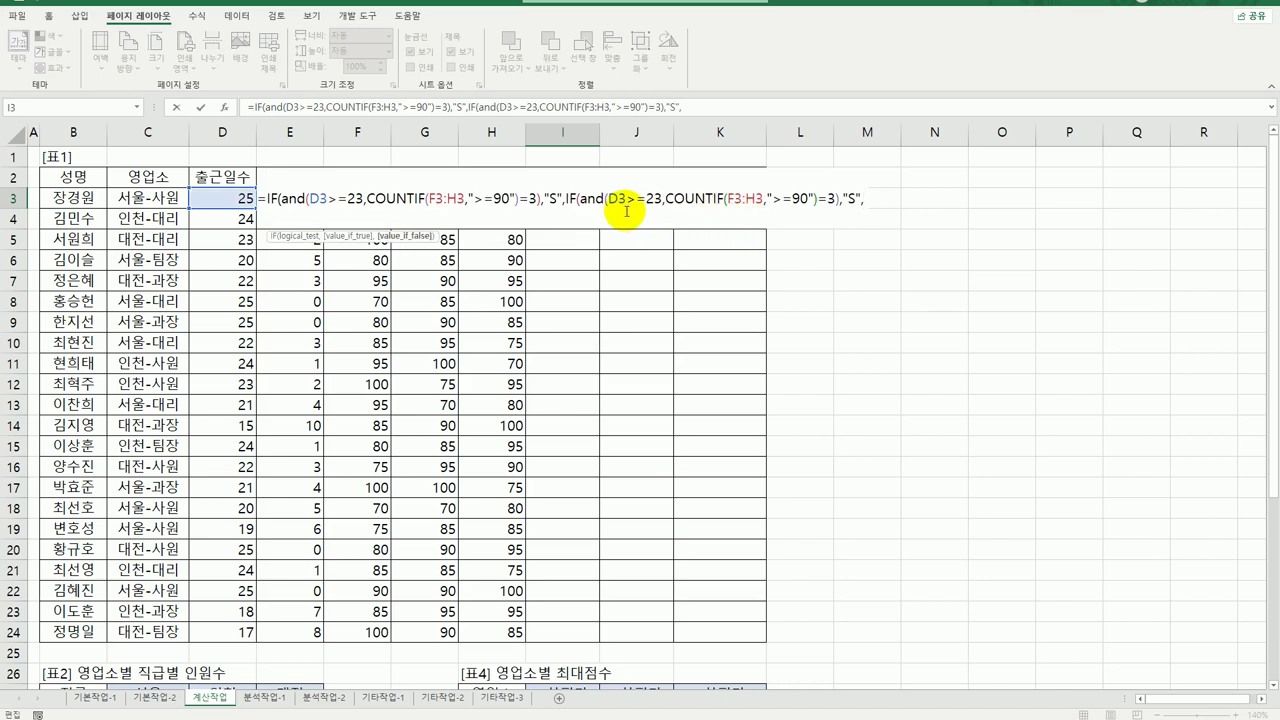
# Step: Adapt the nested IF to test D3>=20 and COUNTIF criterion ">=80", returning "A"
pyautogui.click(659, 203)
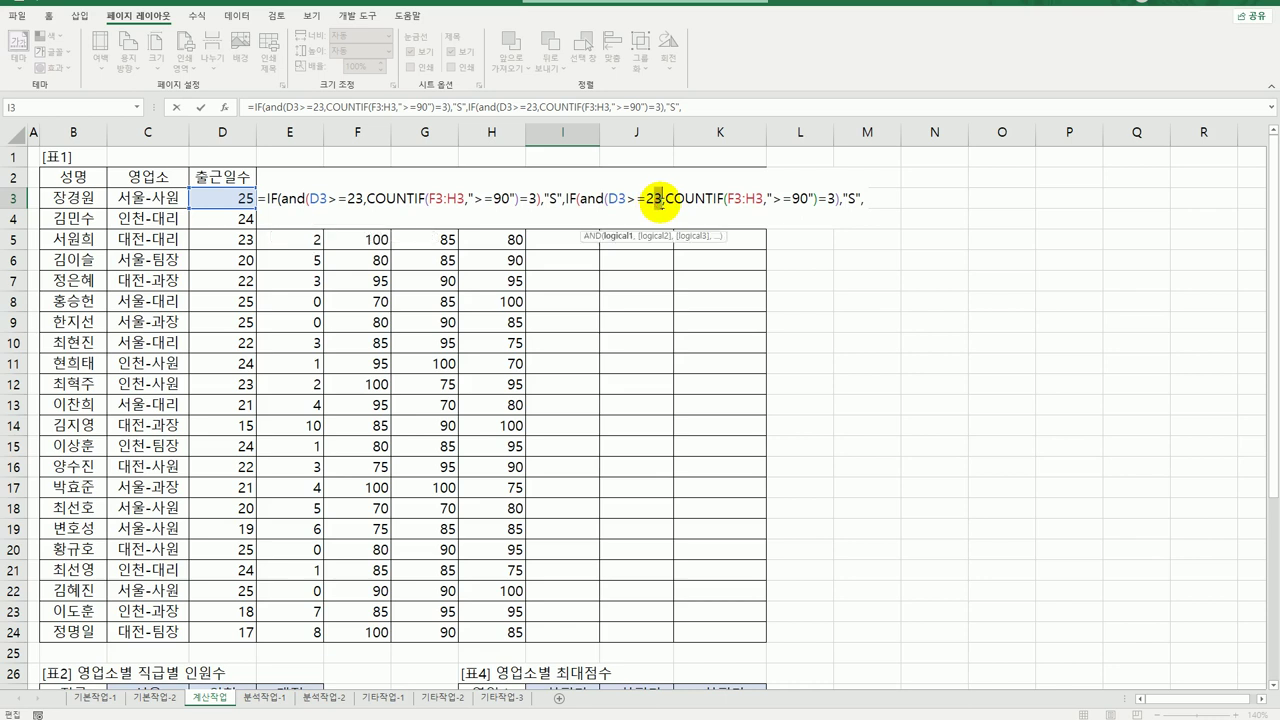
pyautogui.press('BackSpace')
pyautogui.write('0')
pyautogui.moveTo(793, 201); pyautogui.dragTo(800, 203)
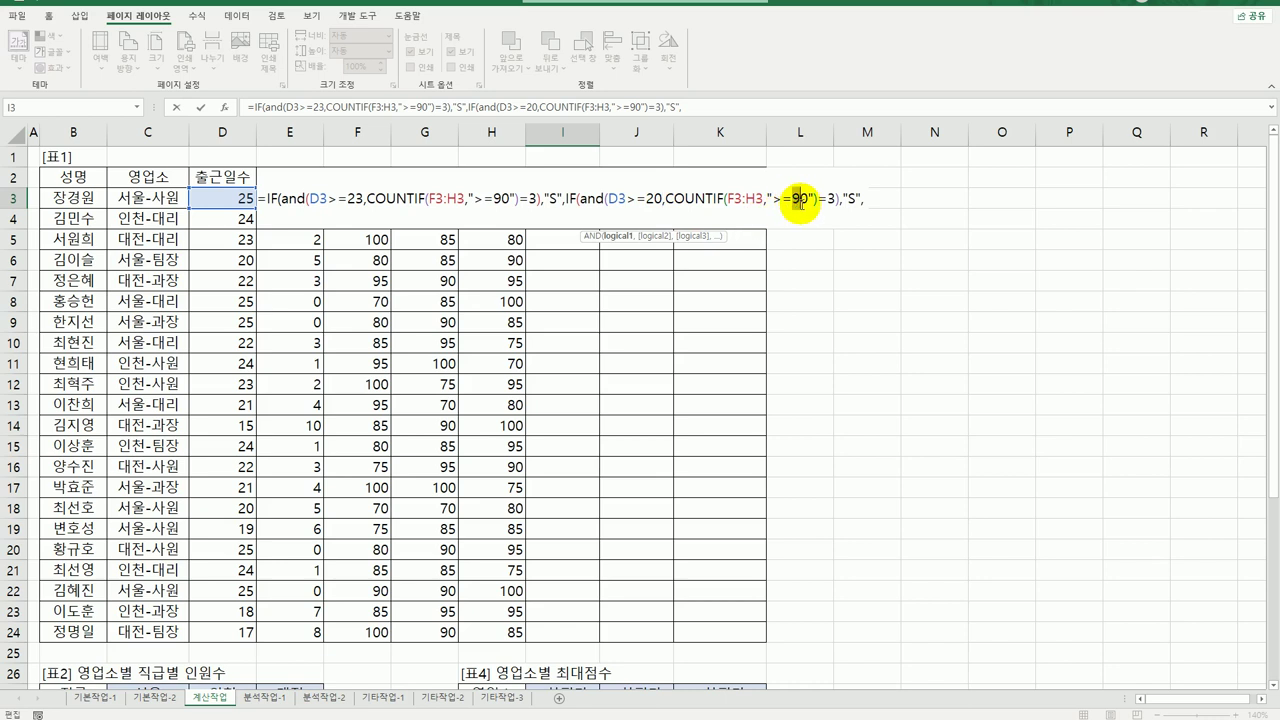
pyautogui.write('8')
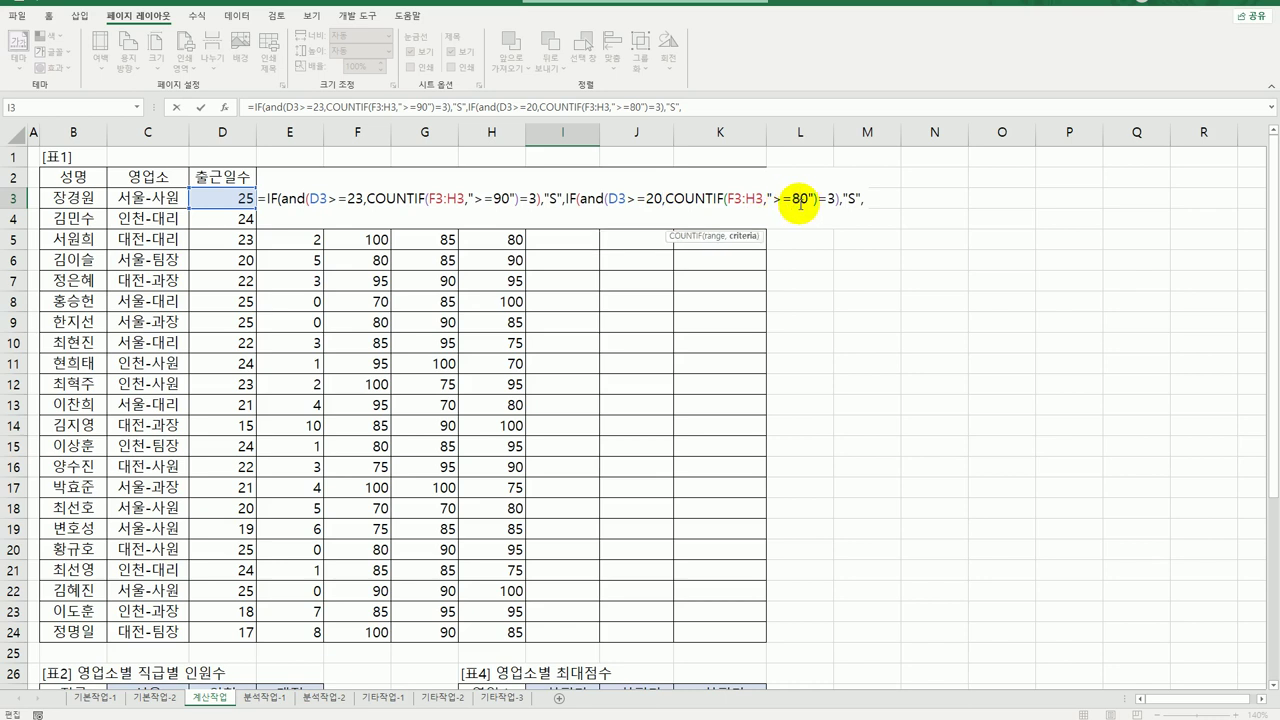
pyautogui.doubleClick(852, 198)
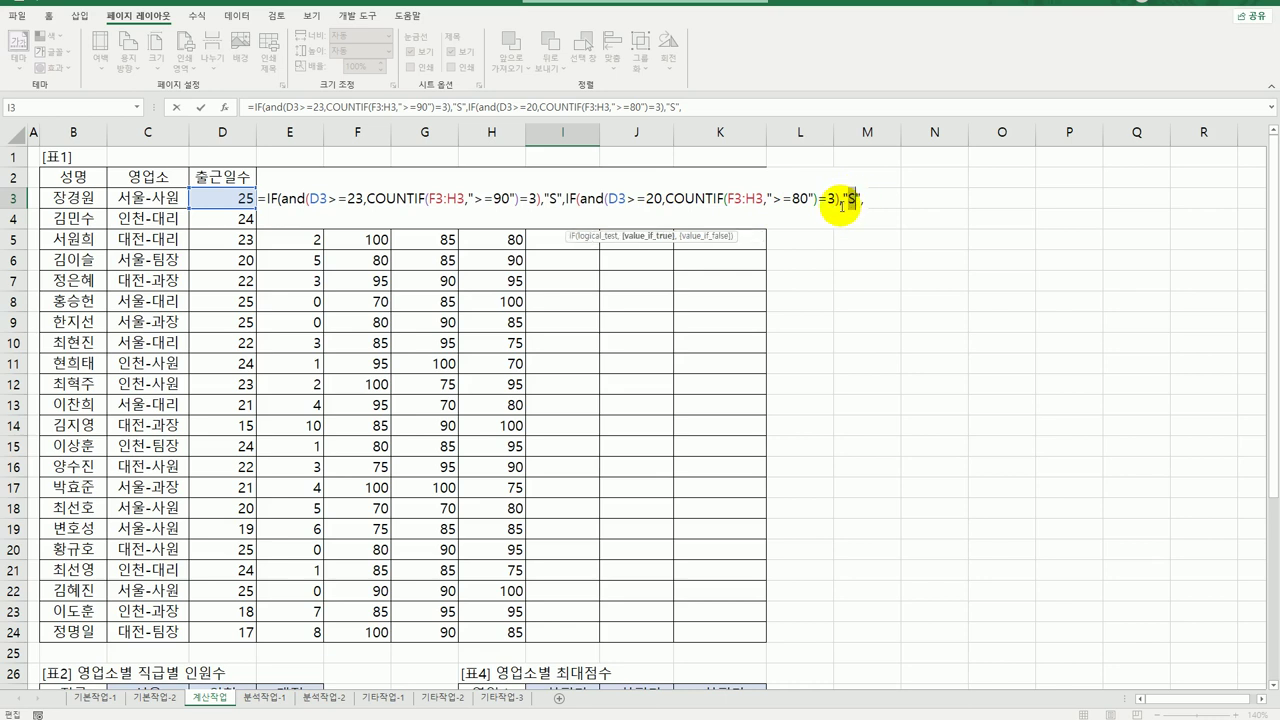
pyautogui.press('BackSpace')
pyautogui.write('A')
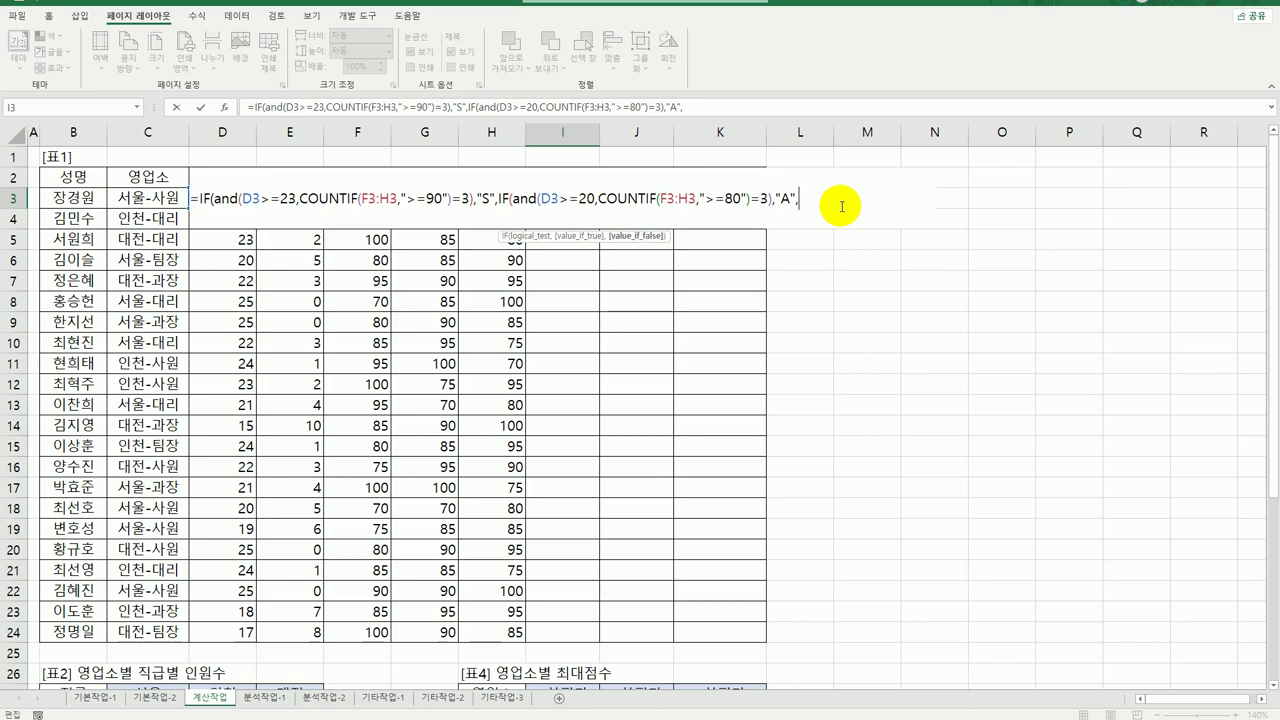
# Step: Finish the 근무평가 formula with "B" as the final false result and fill it down through I24
pyautogui.write('","B"))')
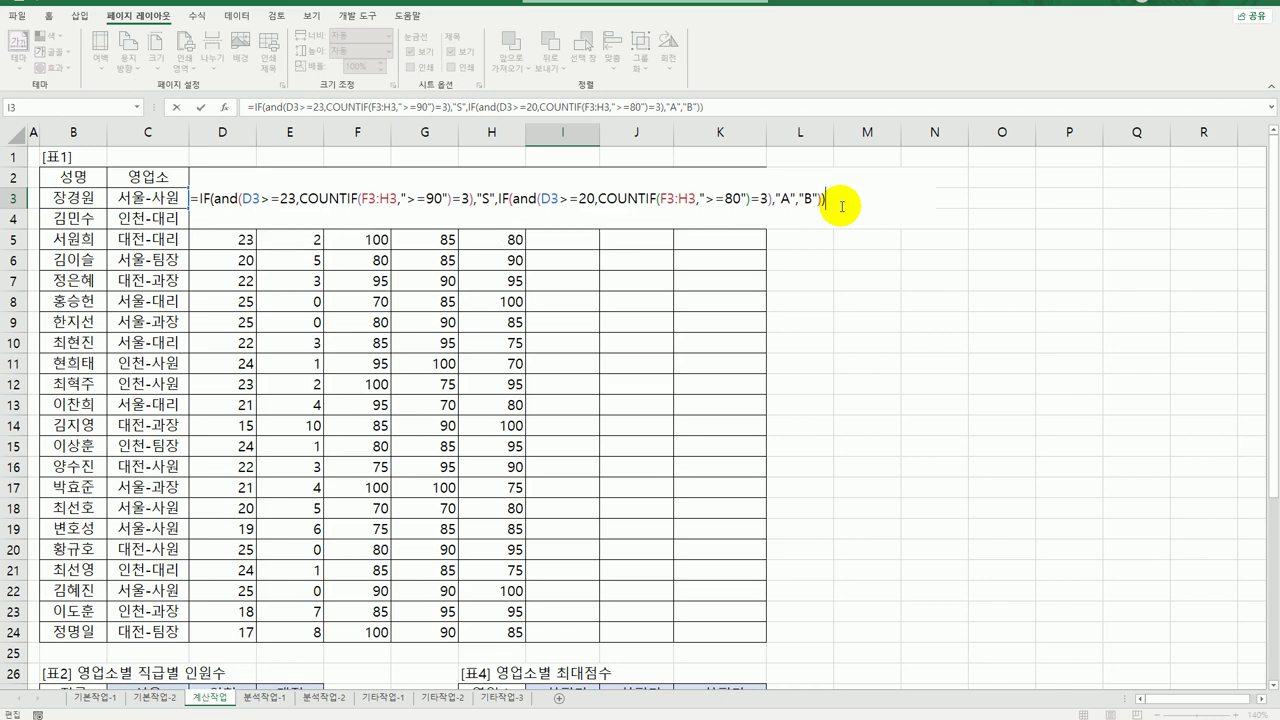
pyautogui.press('Return')
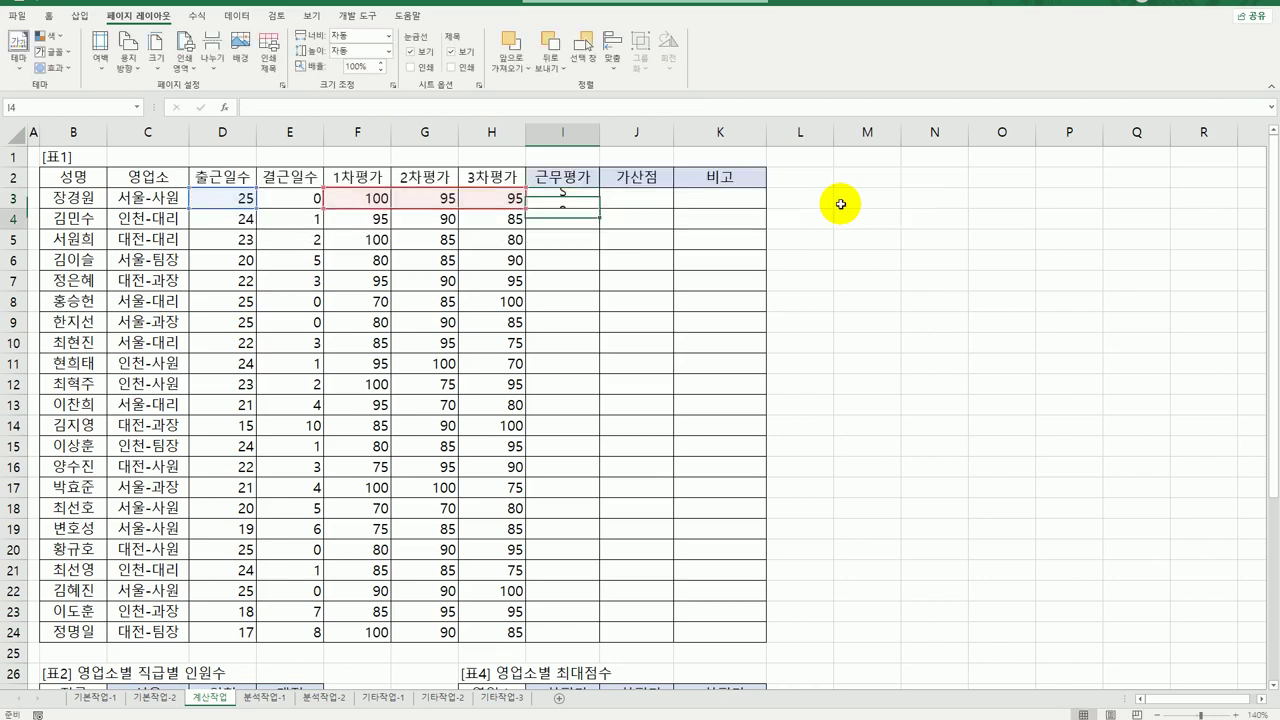
pyautogui.click(571, 200)
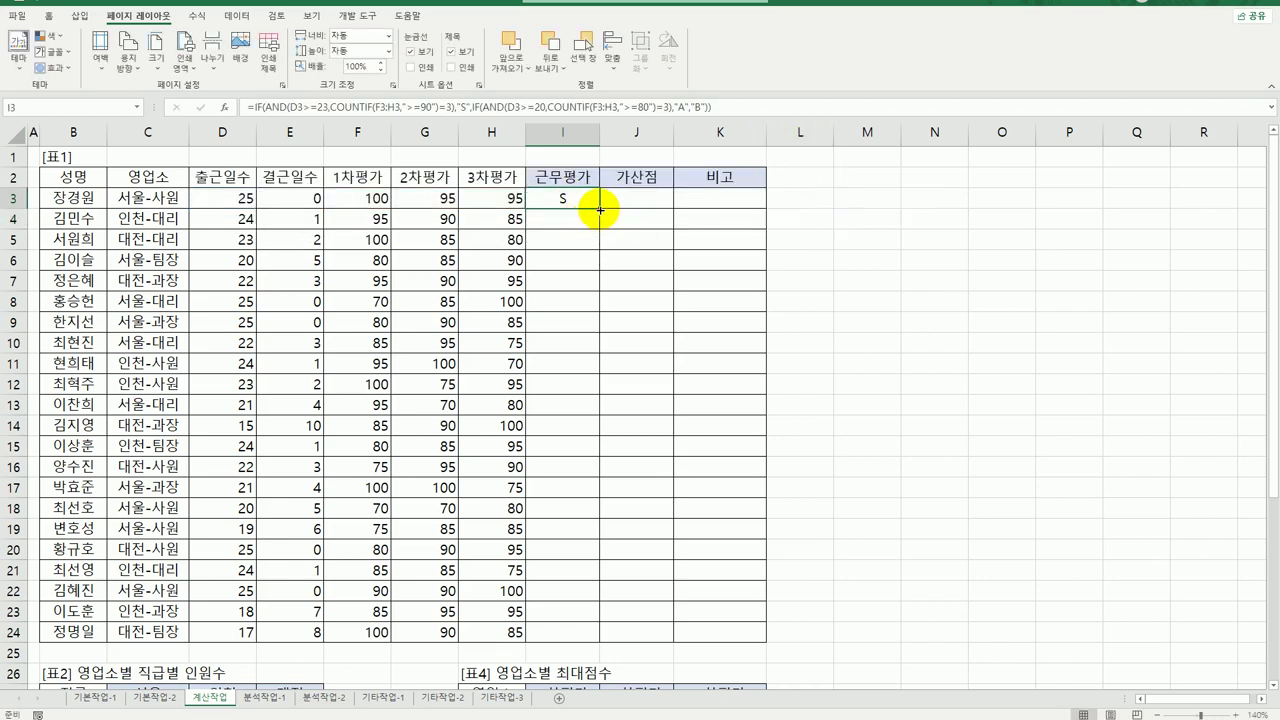
pyautogui.moveTo(598, 211); pyautogui.dragTo(608, 622)
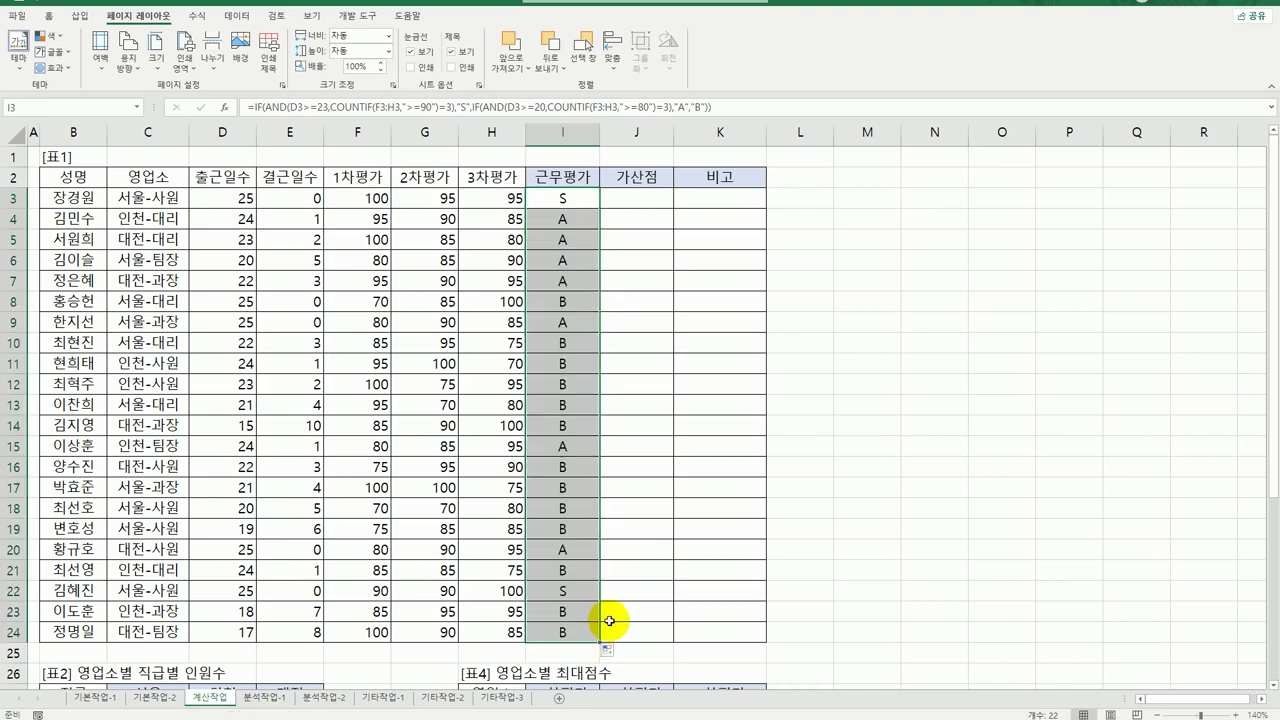
# Step: Examine the 평균 ranges and 가산점 values in [표3] that the 가산점 column of [표1] depends on
pyautogui.click(637, 205)
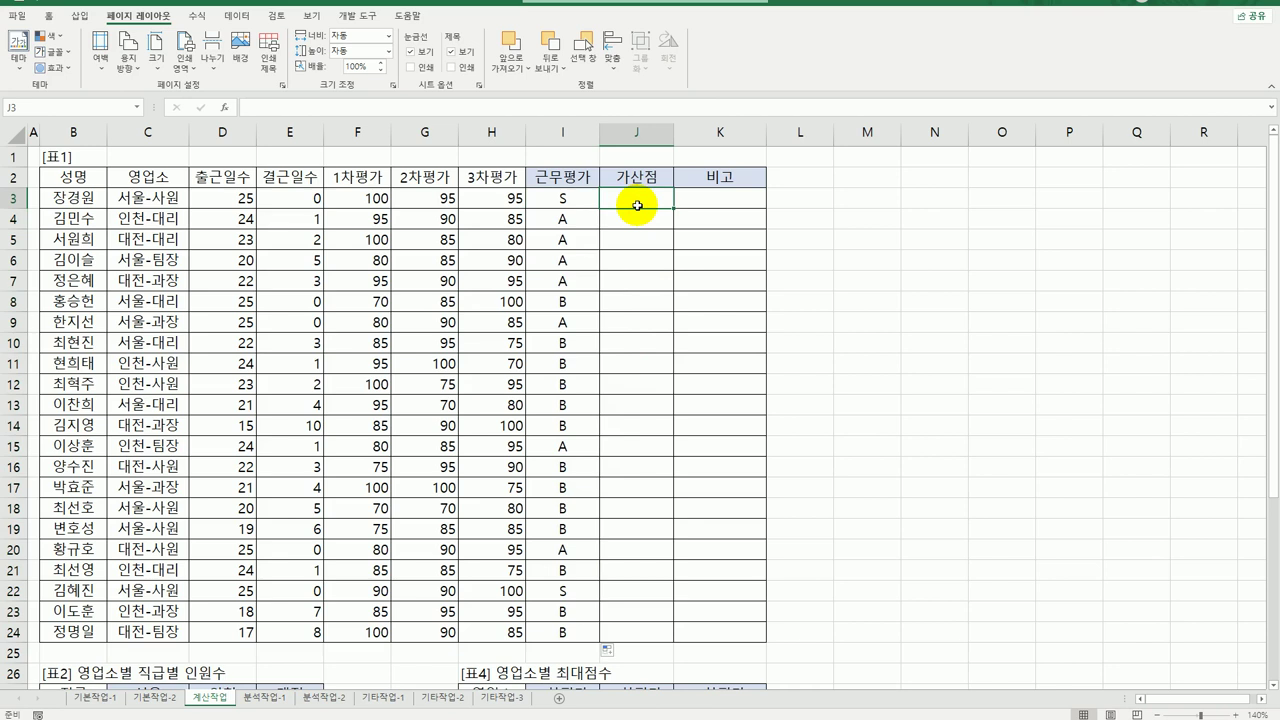
pyautogui.click(287, 199)
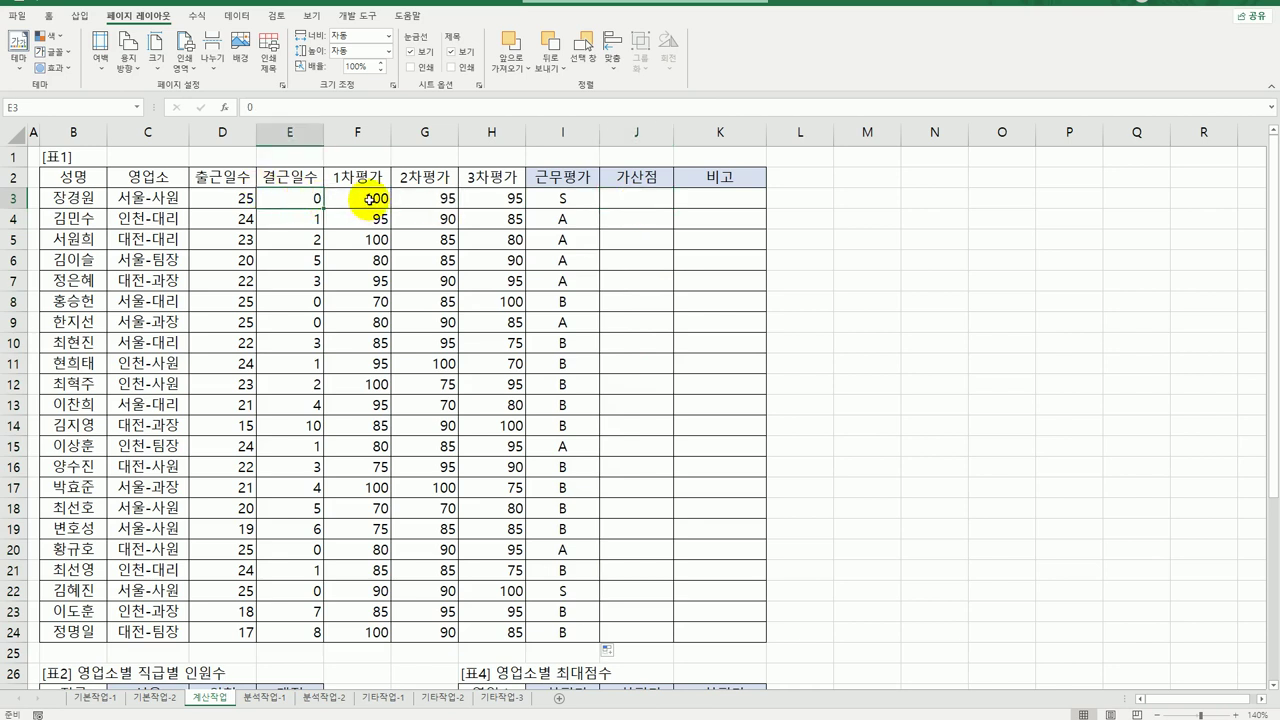
pyautogui.scroll(-2, 385, 314)
pyautogui.scroll(-4, 385, 314)
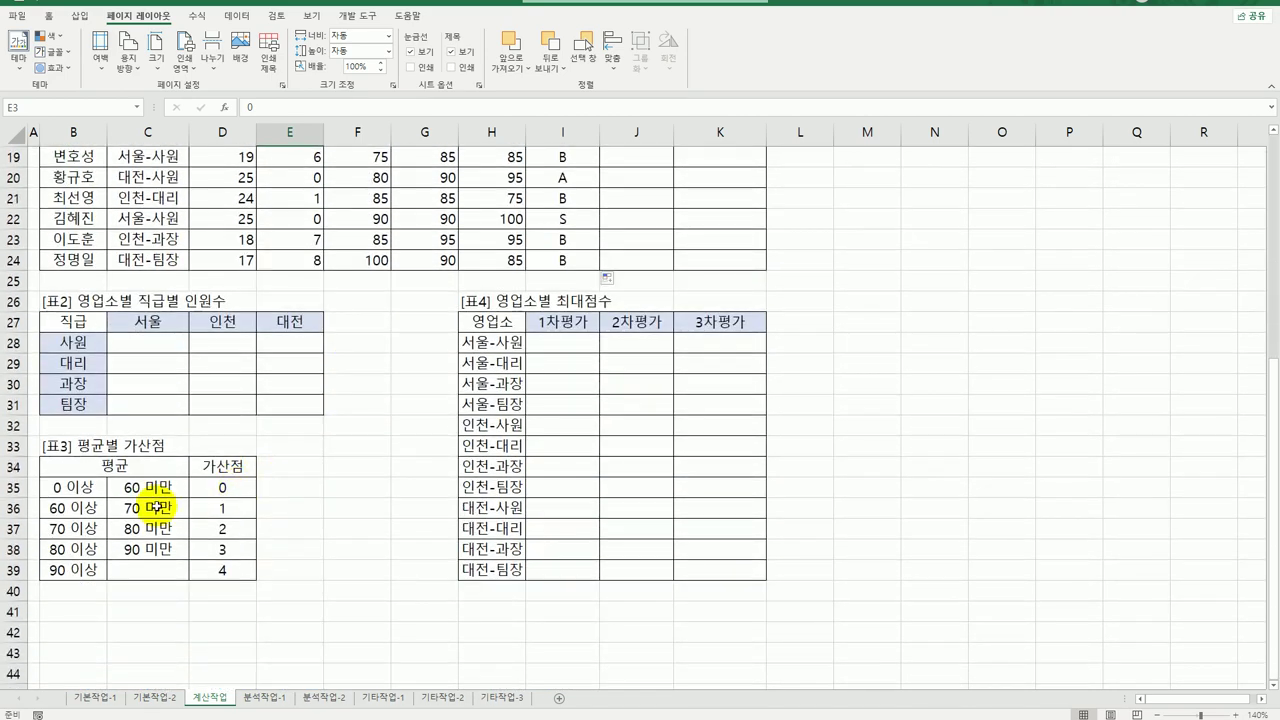
pyautogui.moveTo(123, 466); pyautogui.dragTo(210, 579)
pyautogui.scroll(6, 590, 440)
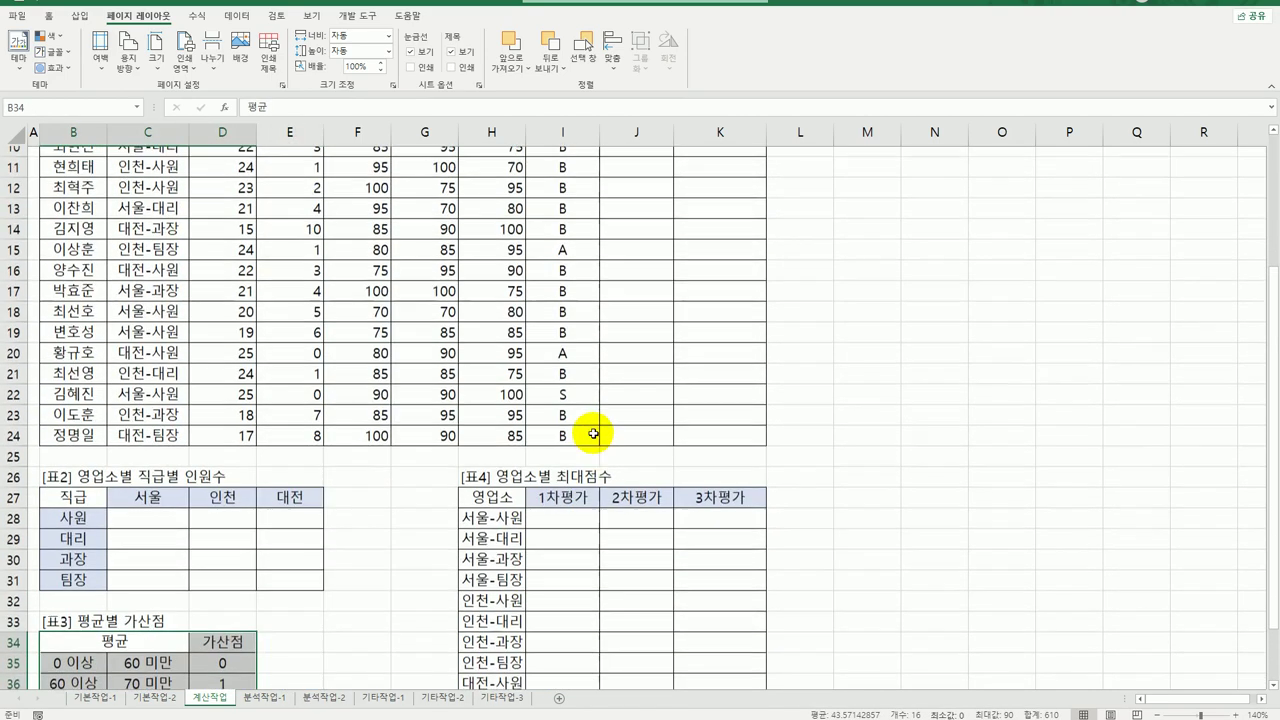
pyautogui.click(632, 200)
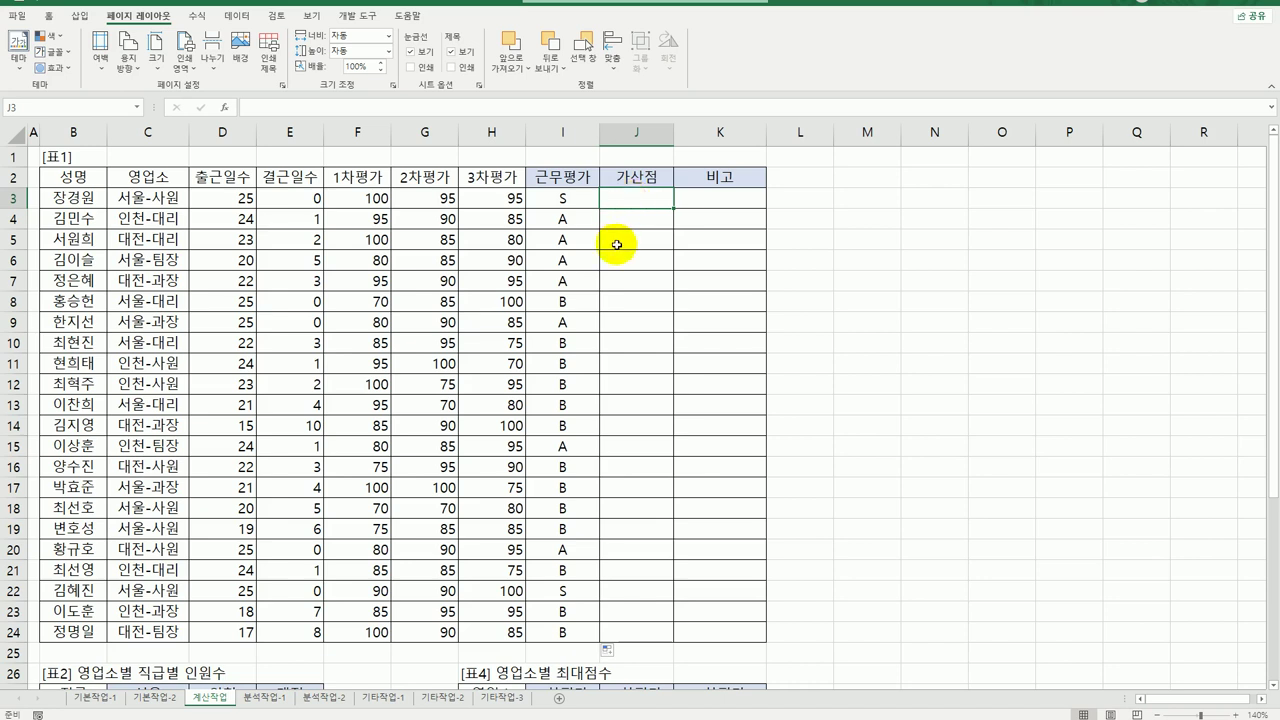
pyautogui.scroll(-6, 617, 245)
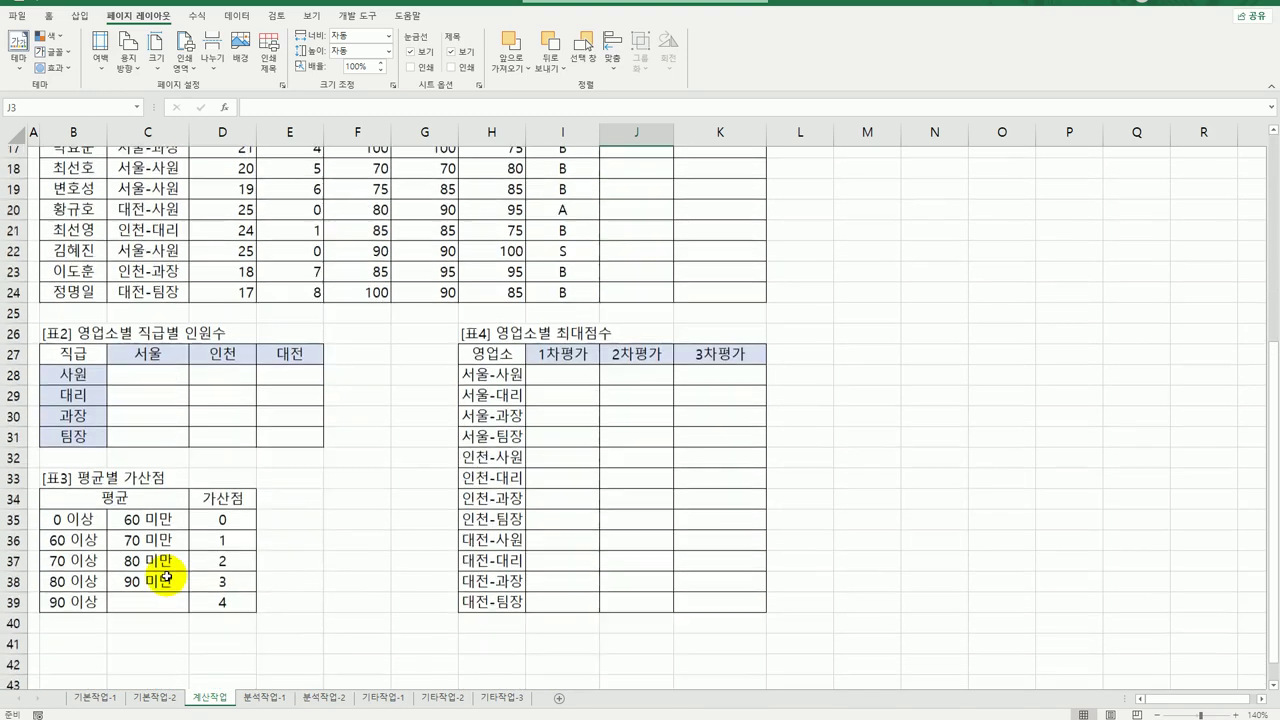
pyautogui.moveTo(222, 488); pyautogui.dragTo(227, 575)
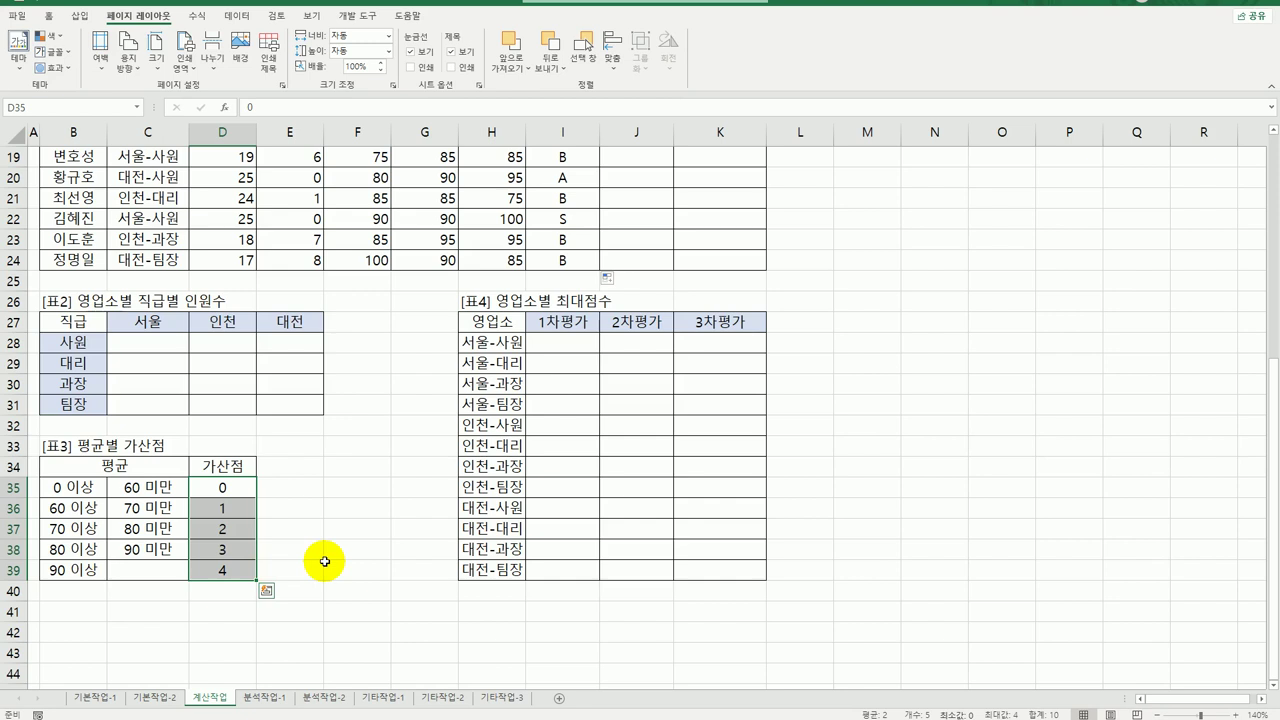
pyautogui.scroll(6, 391, 557)
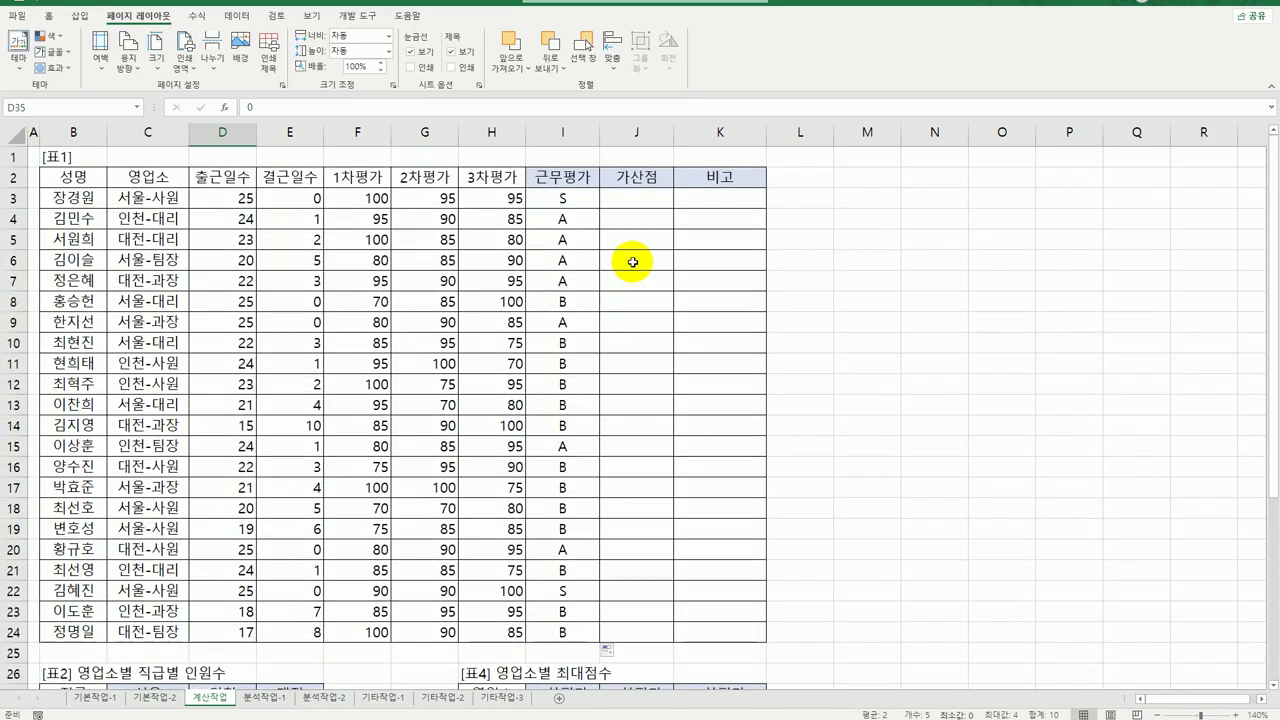
# Step: Enter =AVERAGE(F3:H3) in the first 가산점 cell, J3, to average the three evaluation scores
pyautogui.click(643, 196)
pyautogui.scroll(-6, 666, 294)
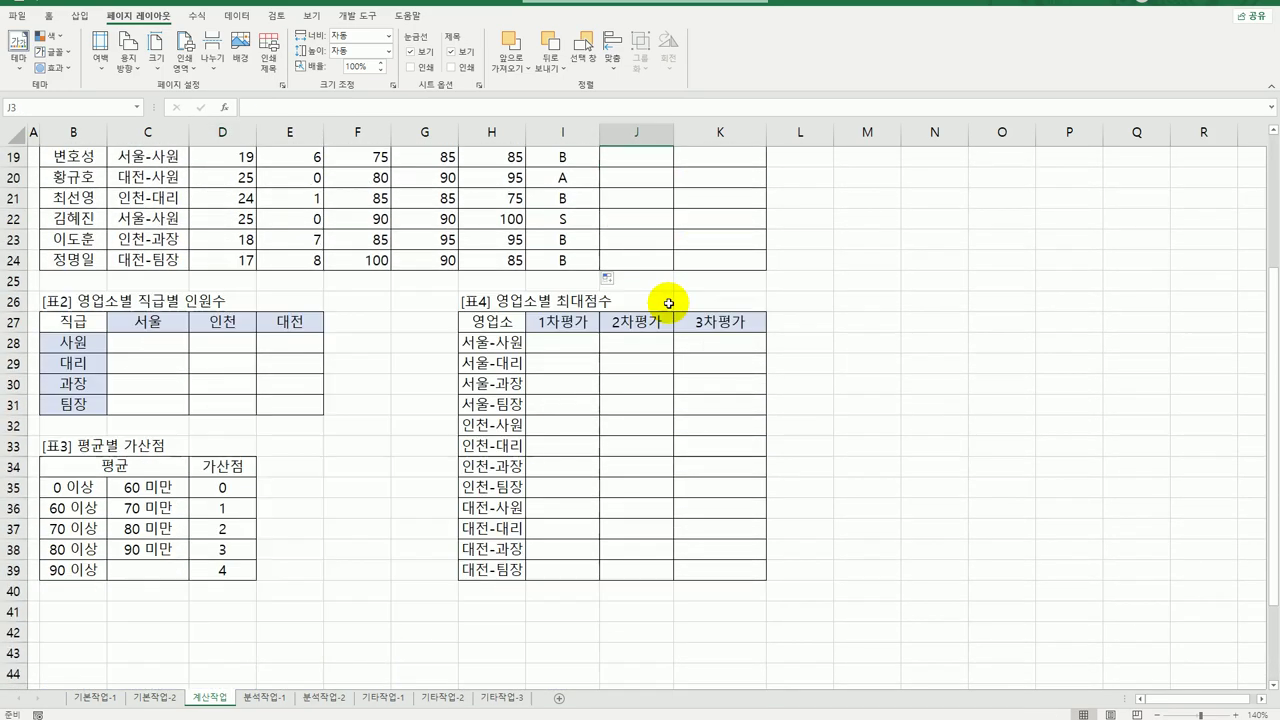
pyautogui.scroll(6, 668, 298)
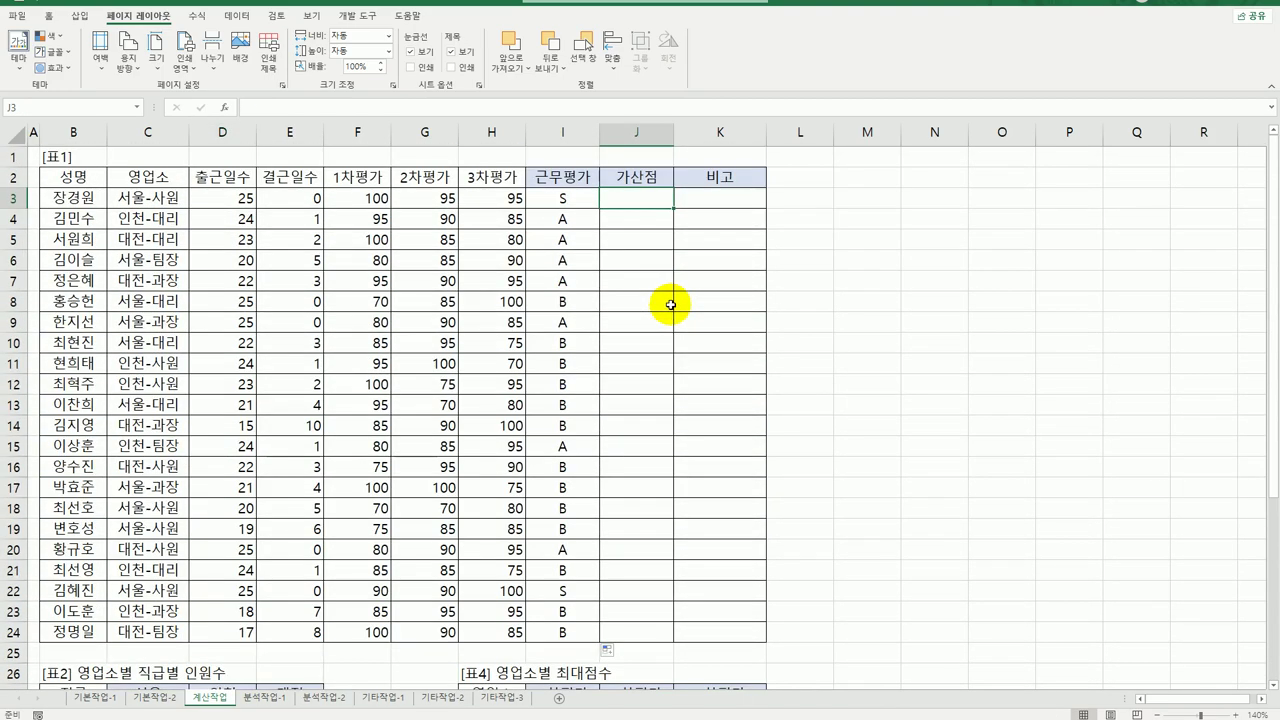
pyautogui.write('=av')
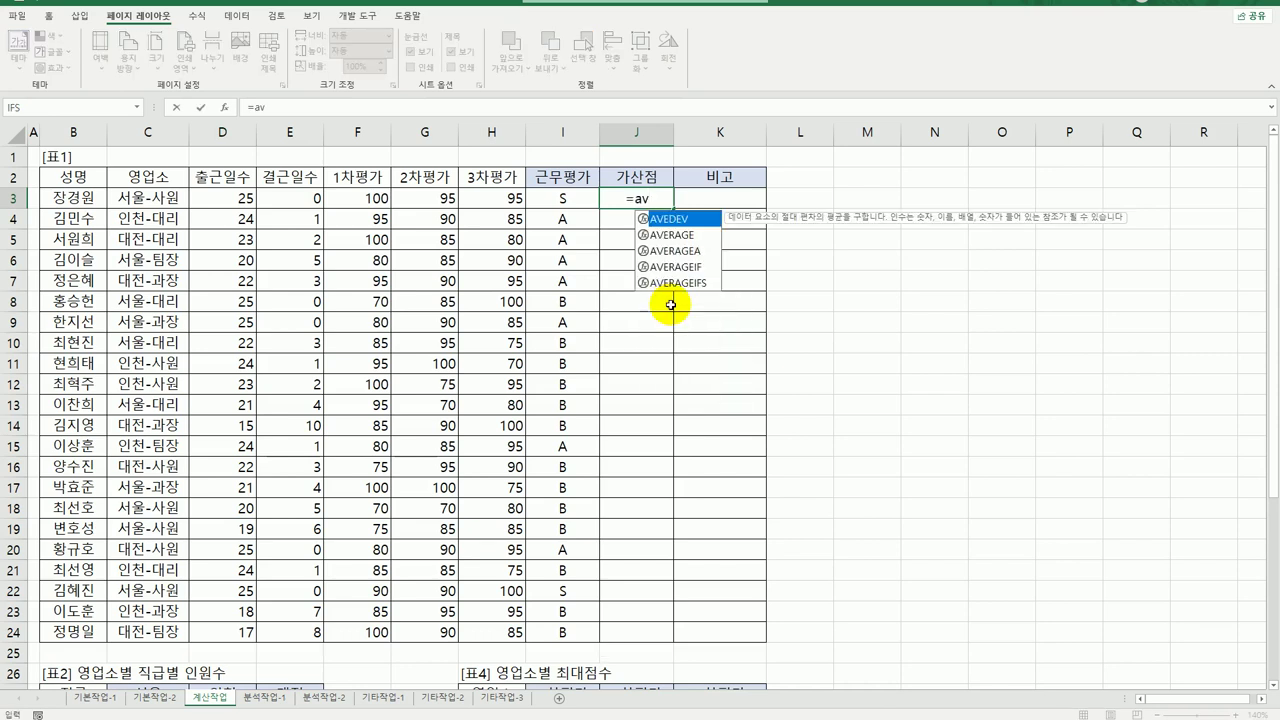
pyautogui.press('Down')
pyautogui.press('Tab')
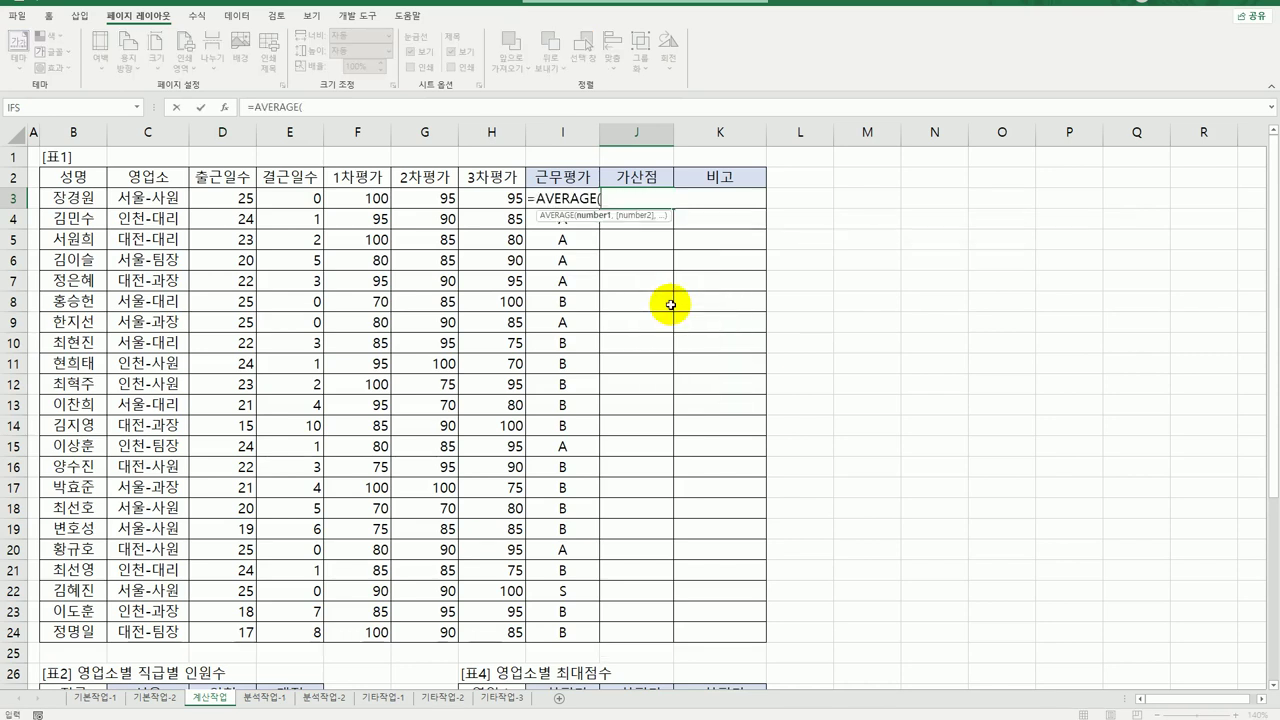
pyautogui.moveTo(365, 197); pyautogui.dragTo(505, 202)
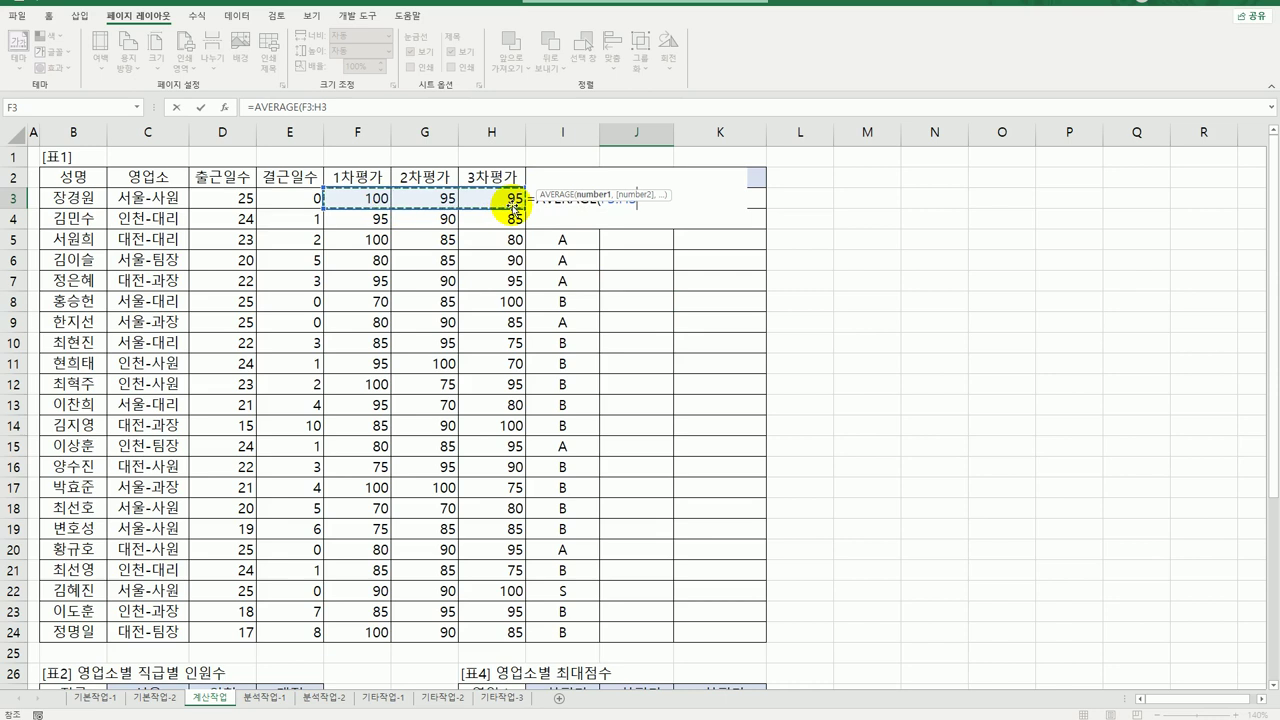
pyautogui.press('Return')
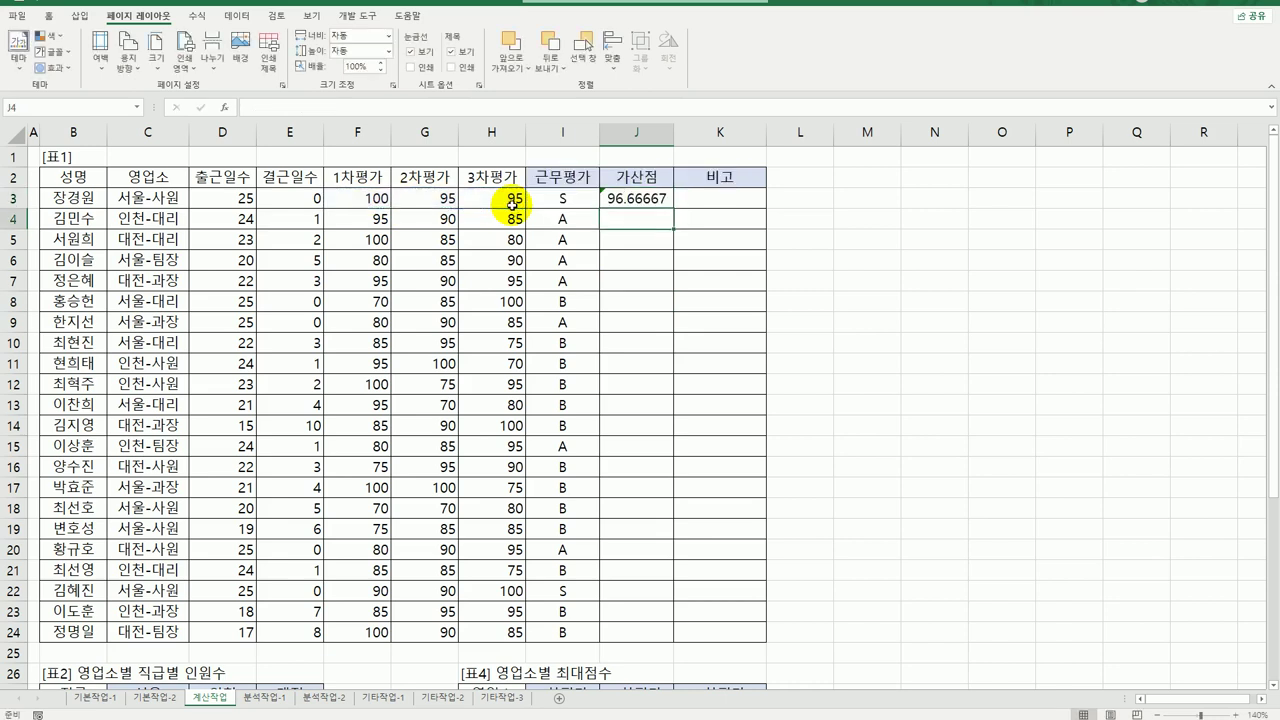
# Step: Fill the score average formula down the 가산점 column from J3 through J24
pyautogui.click(632, 198)
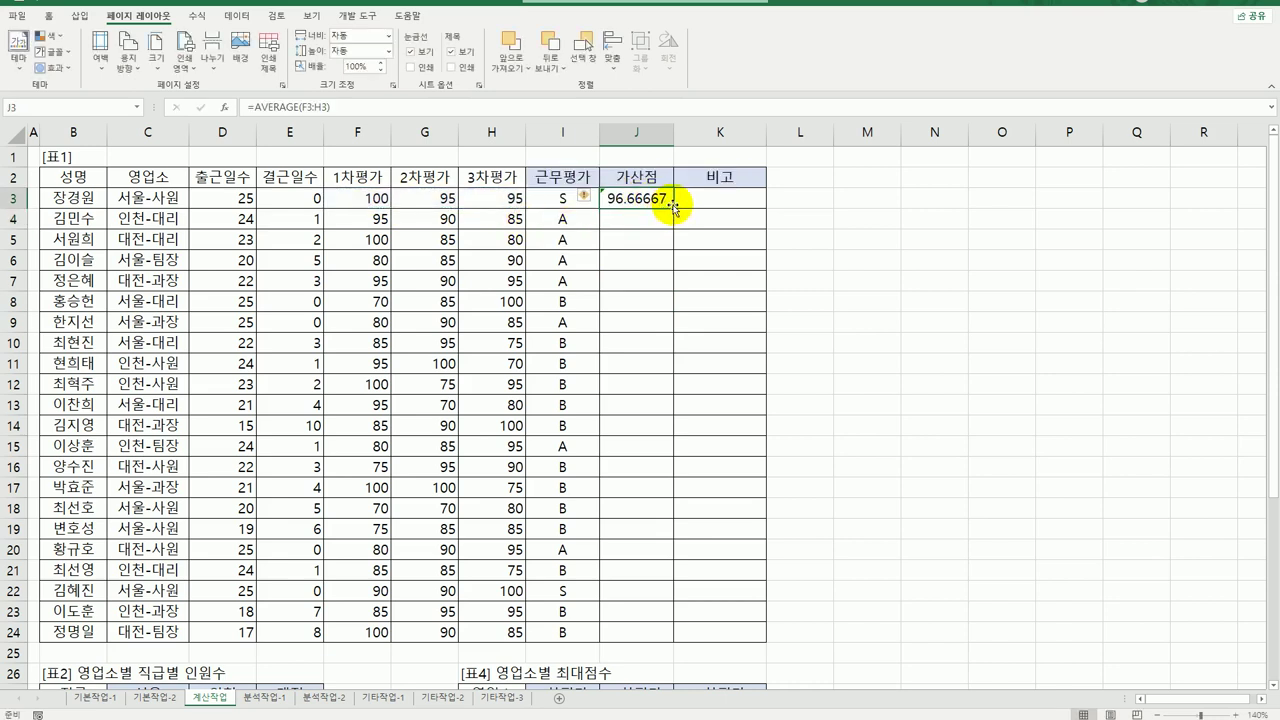
pyautogui.moveTo(668, 204); pyautogui.dragTo(663, 637)
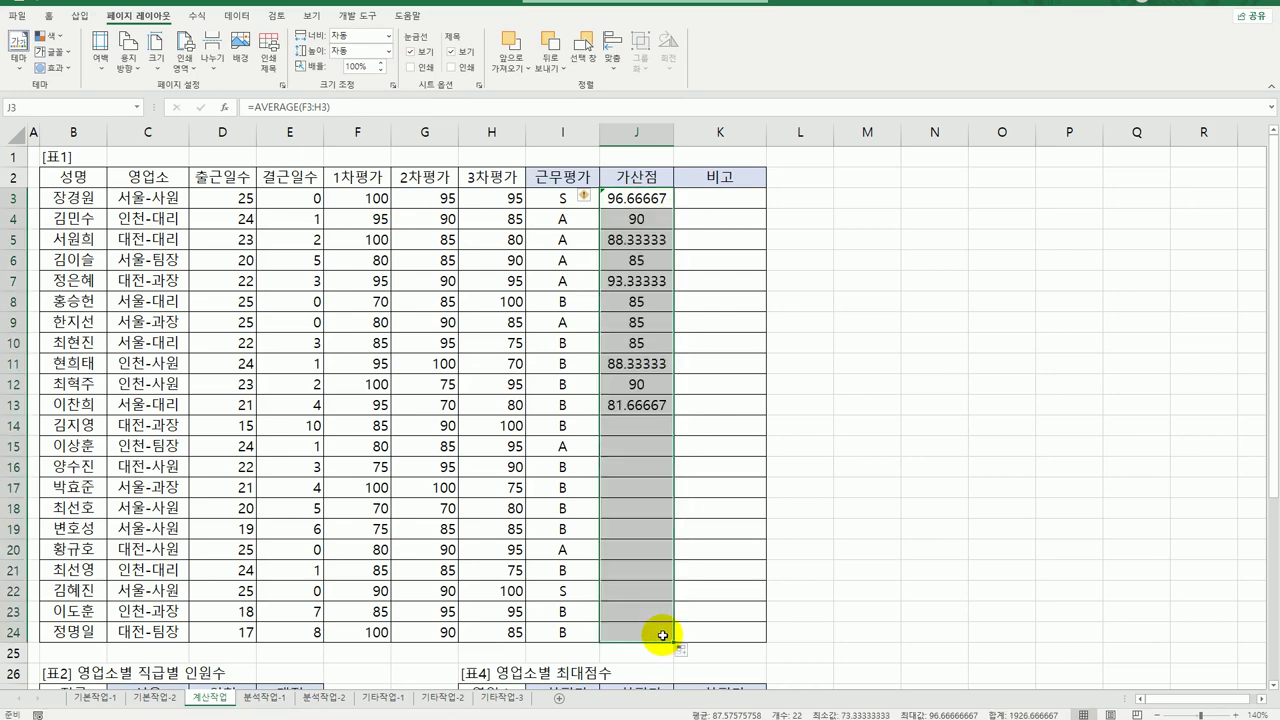
pyautogui.click(628, 205)
# Step: Compare the averages in the 가산점 column with the [표3] lower limits and their matching 가산점 values
pyautogui.scroll(-6, 406, 451)
pyautogui.click(80, 584)
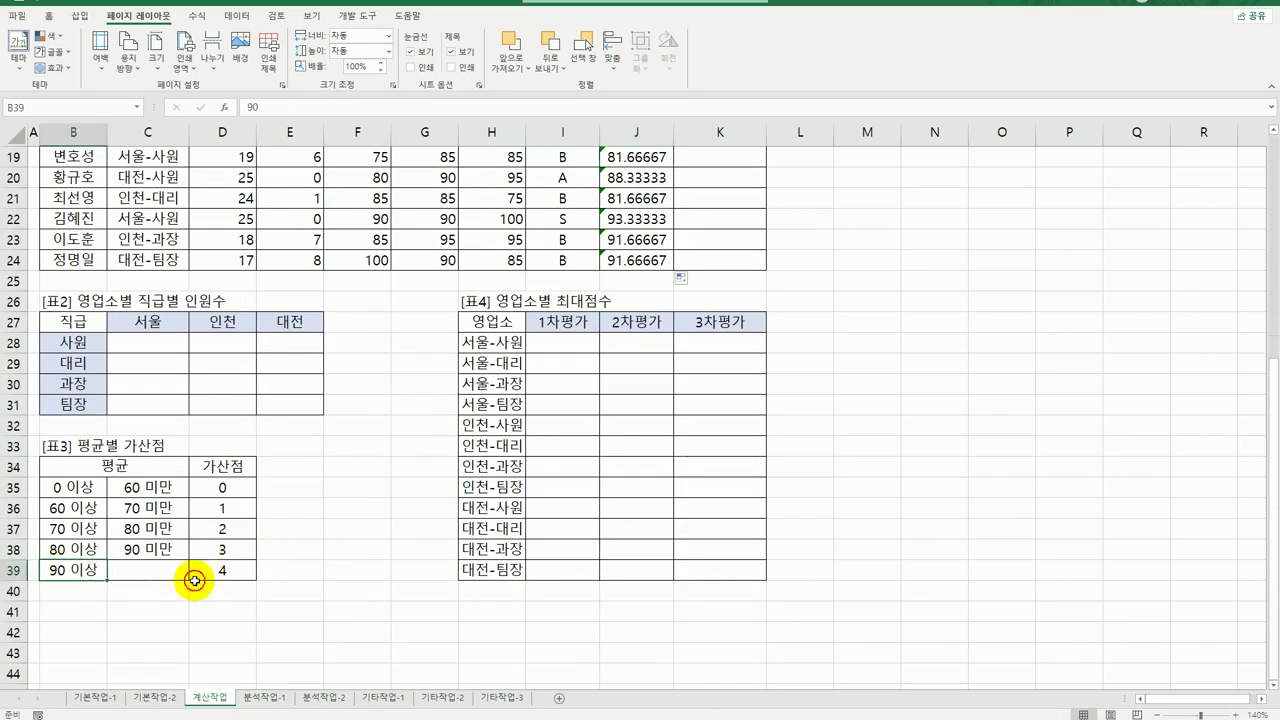
pyautogui.moveTo(222, 590); pyautogui.dragTo(222, 570)
pyautogui.click(220, 572)
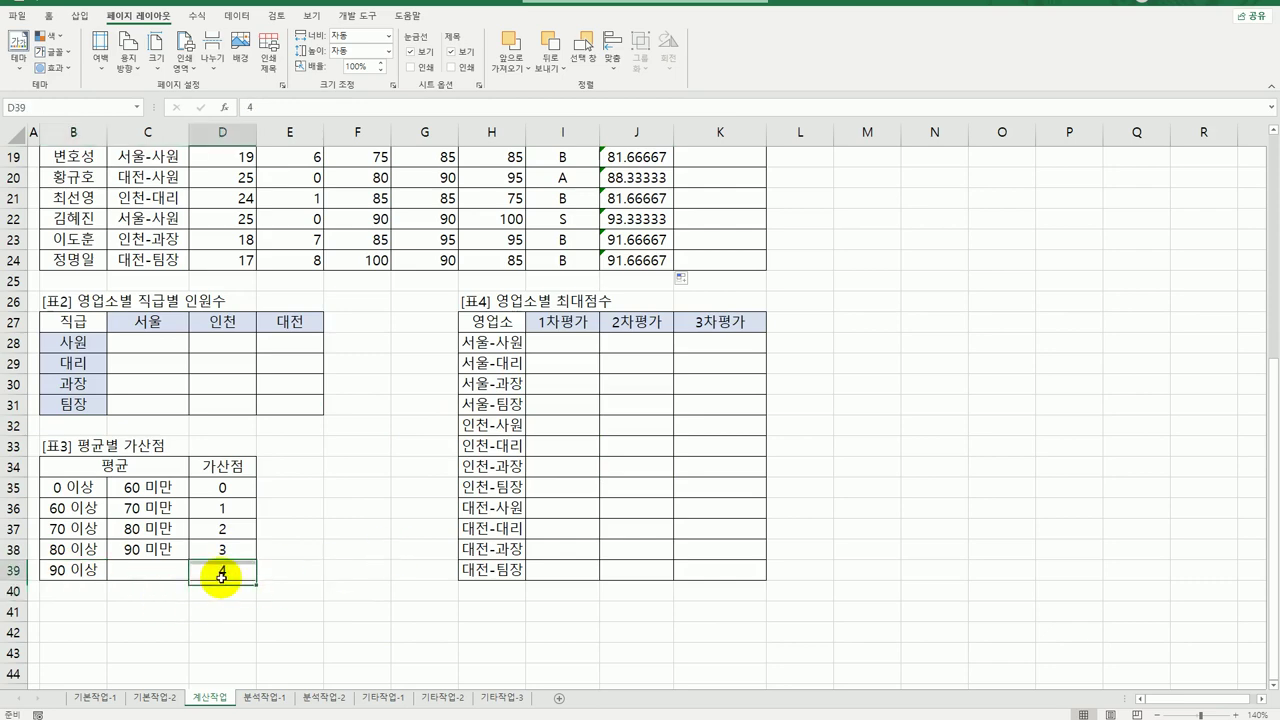
pyautogui.scroll(6, 636, 224)
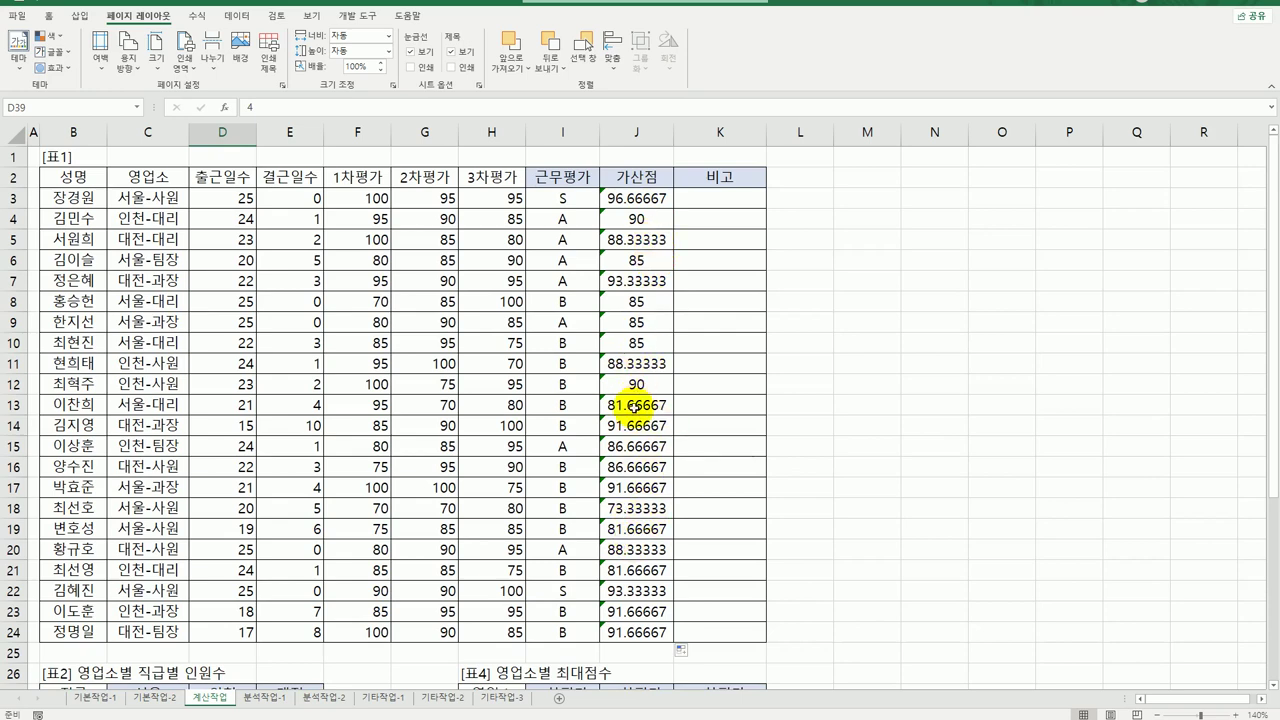
pyautogui.click(640, 404)
pyautogui.scroll(-6, 320, 477)
pyautogui.click(78, 552)
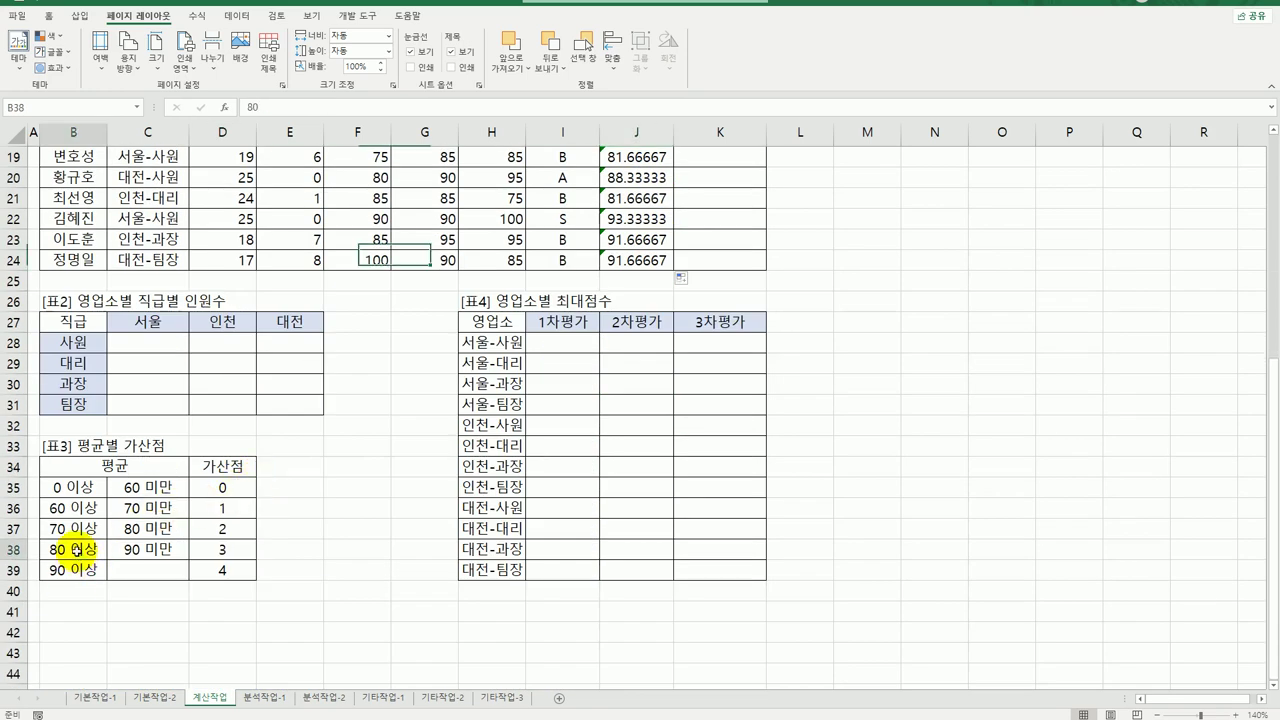
pyautogui.click(222, 549)
pyautogui.scroll(6, 440, 573)
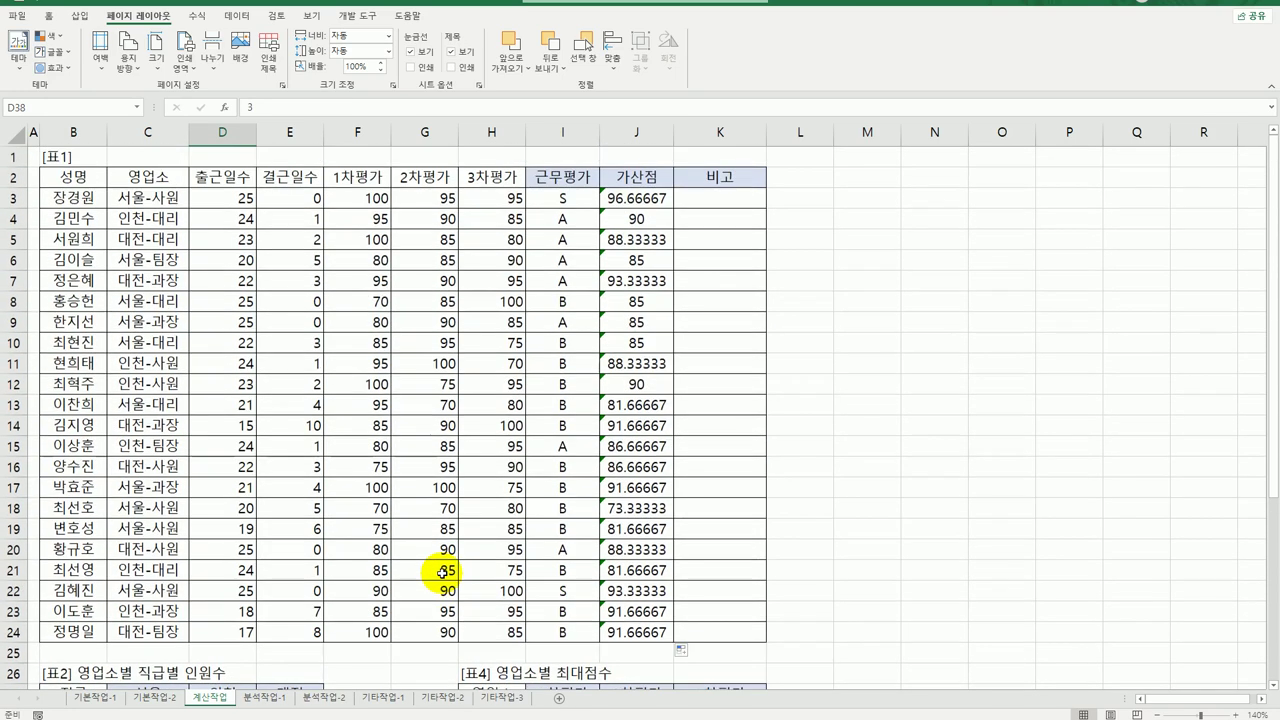
# Step: Edit the J3 formula to wrap AVERAGE(F3:H3) in a VLOOKUP function as its lookup value
pyautogui.click(645, 202)
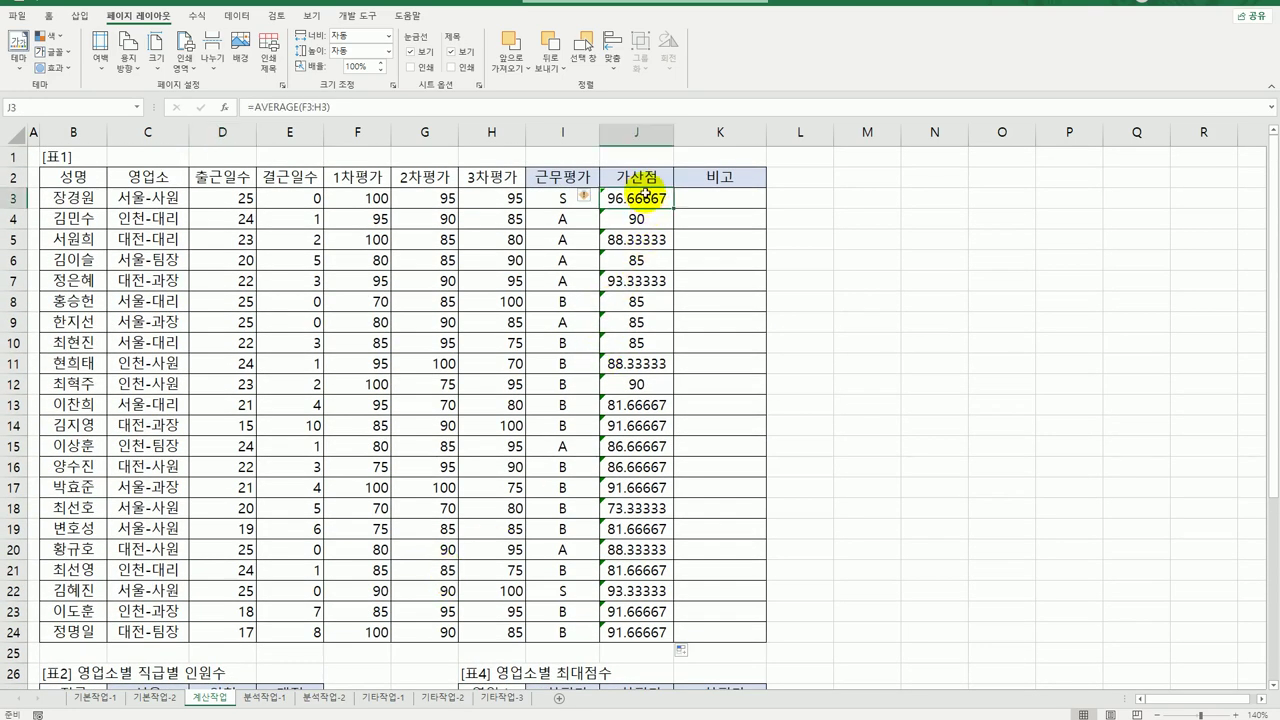
pyautogui.doubleClick(640, 198)
pyautogui.click(538, 198)
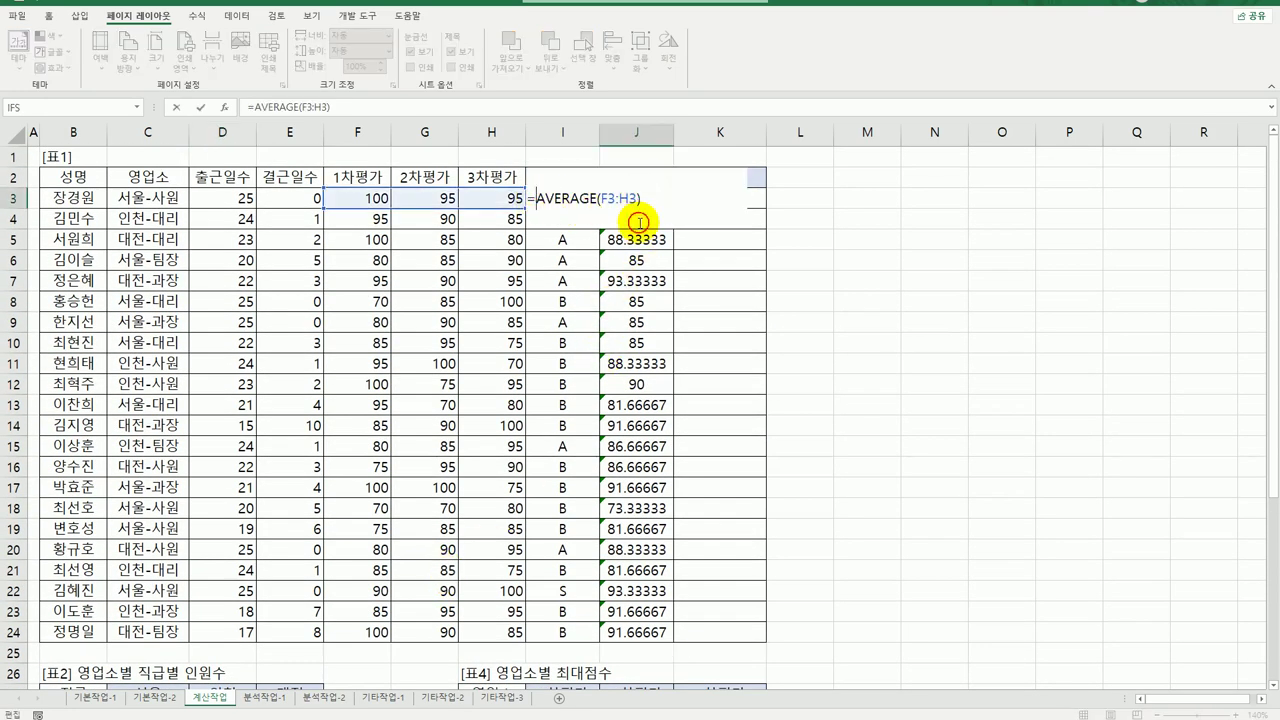
pyautogui.write('vl')
pyautogui.press('Tab')
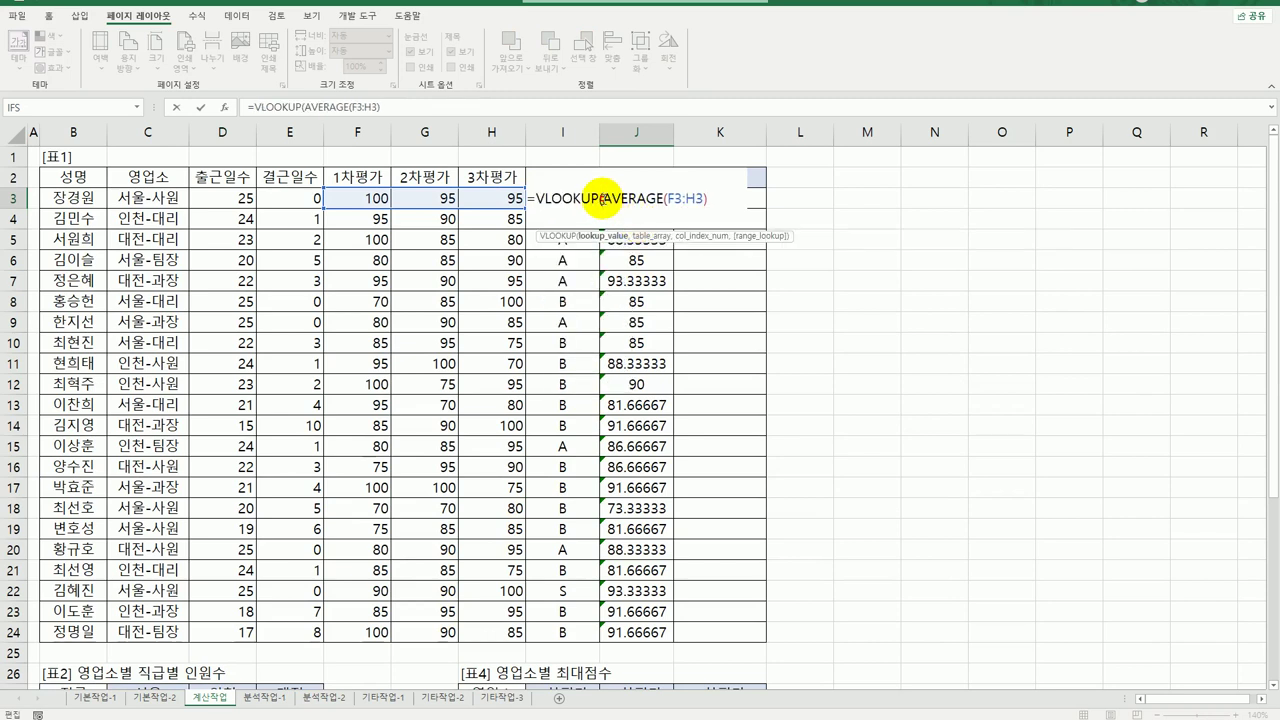
pyautogui.moveTo(602, 198); pyautogui.dragTo(706, 199)
pyautogui.click(707, 198)
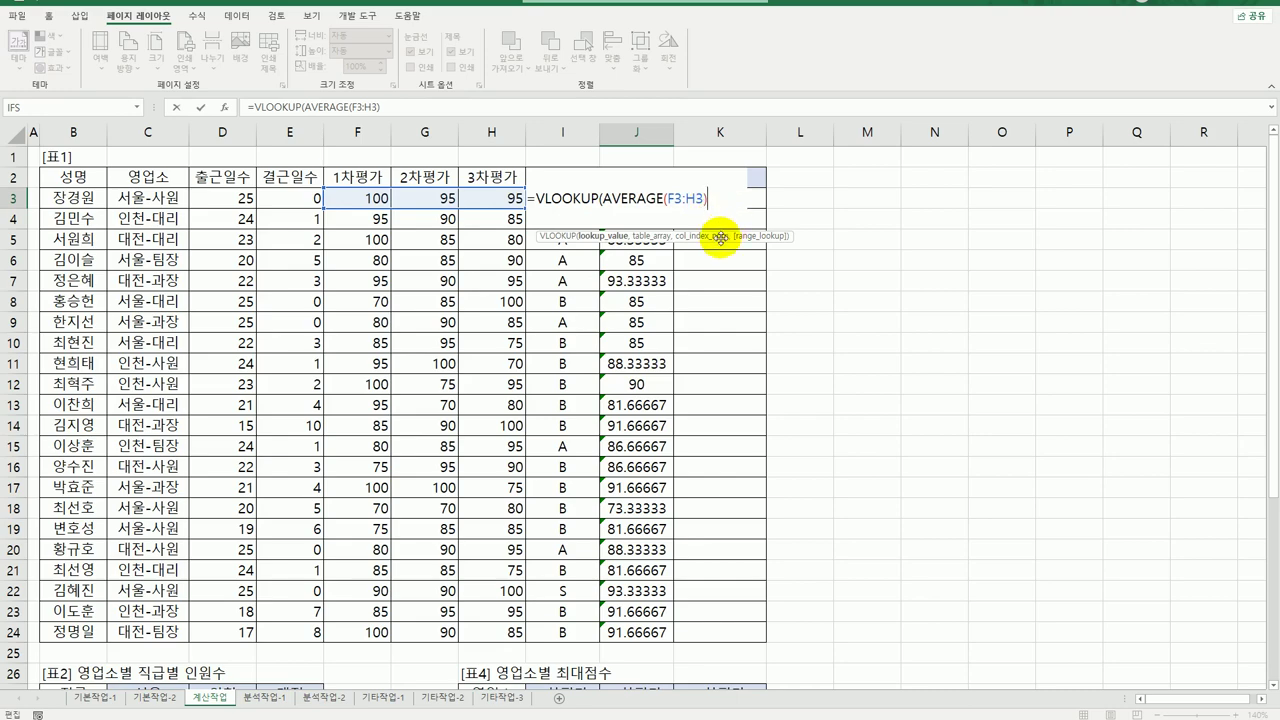
# Step: Set the VLOOKUP table array to the [표3] data as the absolute range $B$35:$D$39
pyautogui.write(',')
pyautogui.scroll(-5, 263, 577)
pyautogui.scroll(-1, 194, 615)
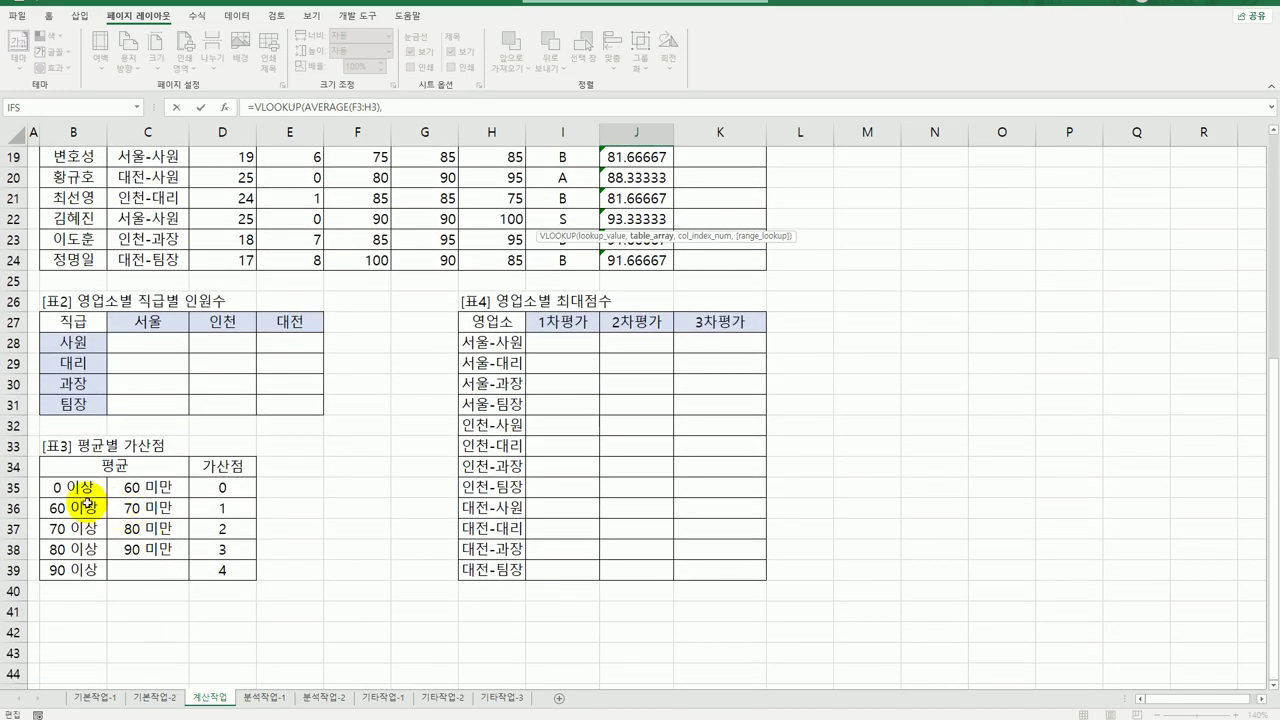
pyautogui.moveTo(85, 490); pyautogui.dragTo(212, 570)
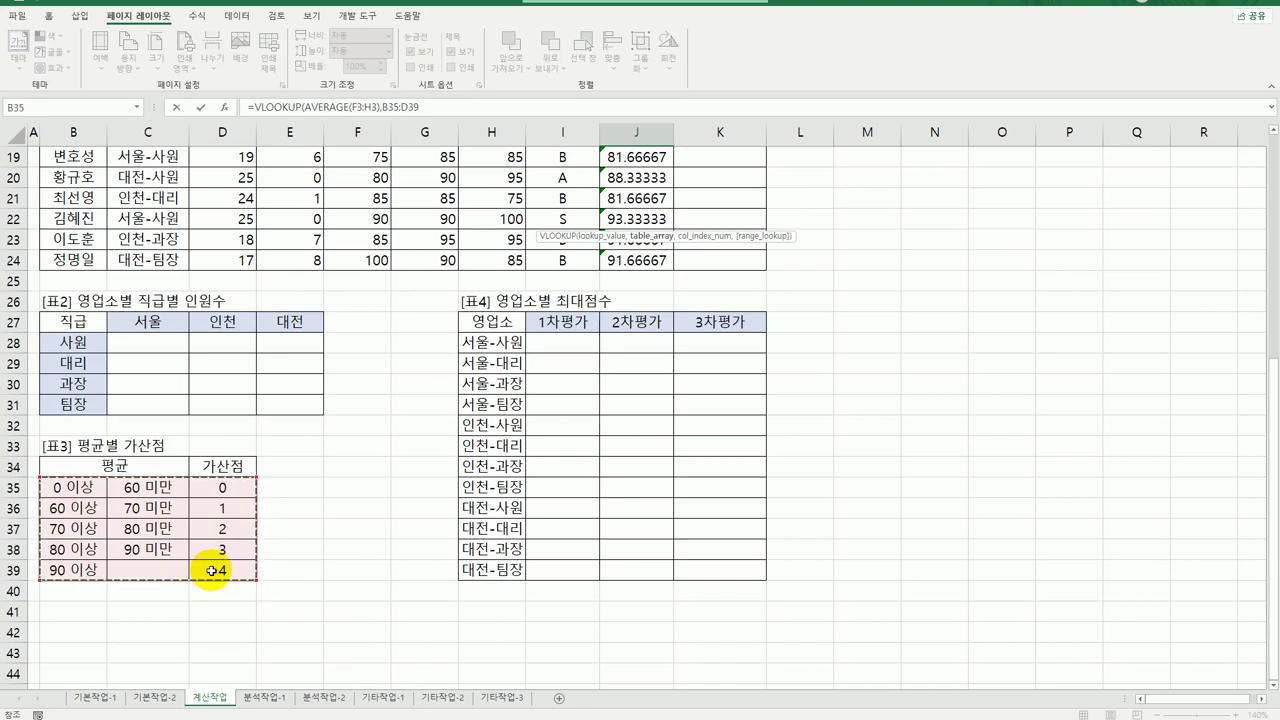
pyautogui.press('F4')
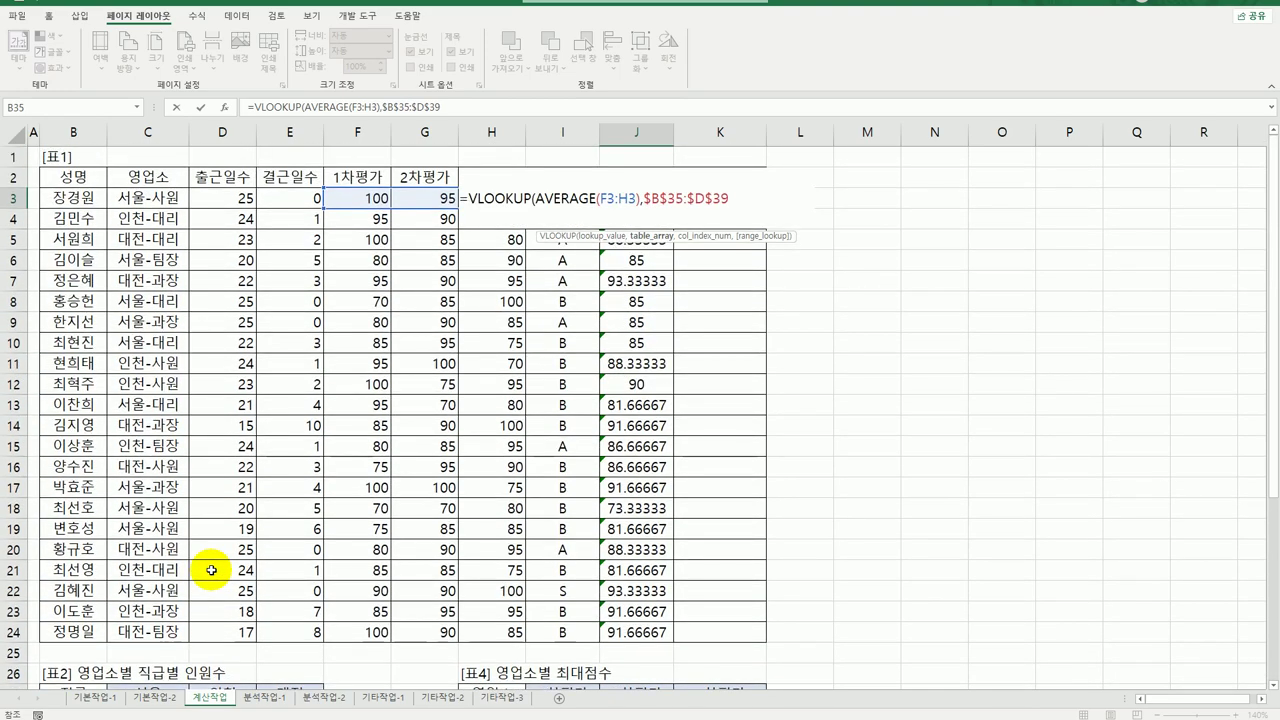
# Step: Complete the VLOOKUP with column index 3 and fill the formula down through J24
pyautogui.write(',')
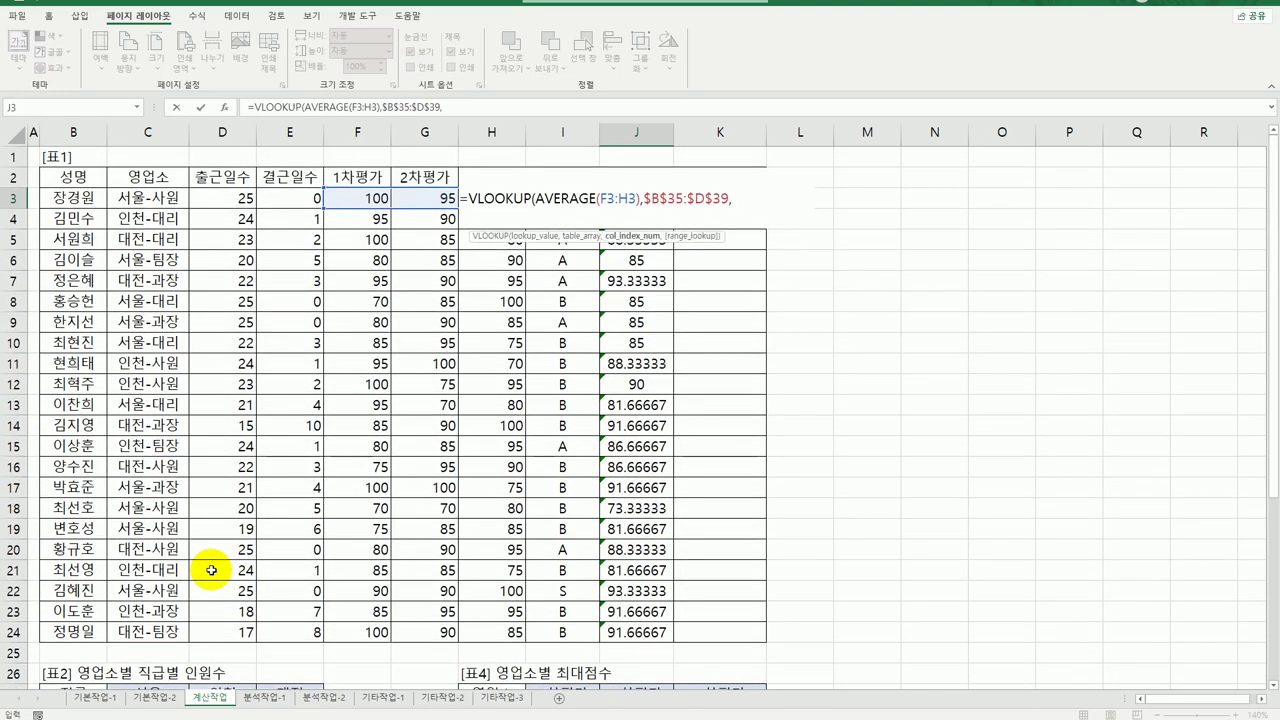
pyautogui.scroll(-6, 212, 570)
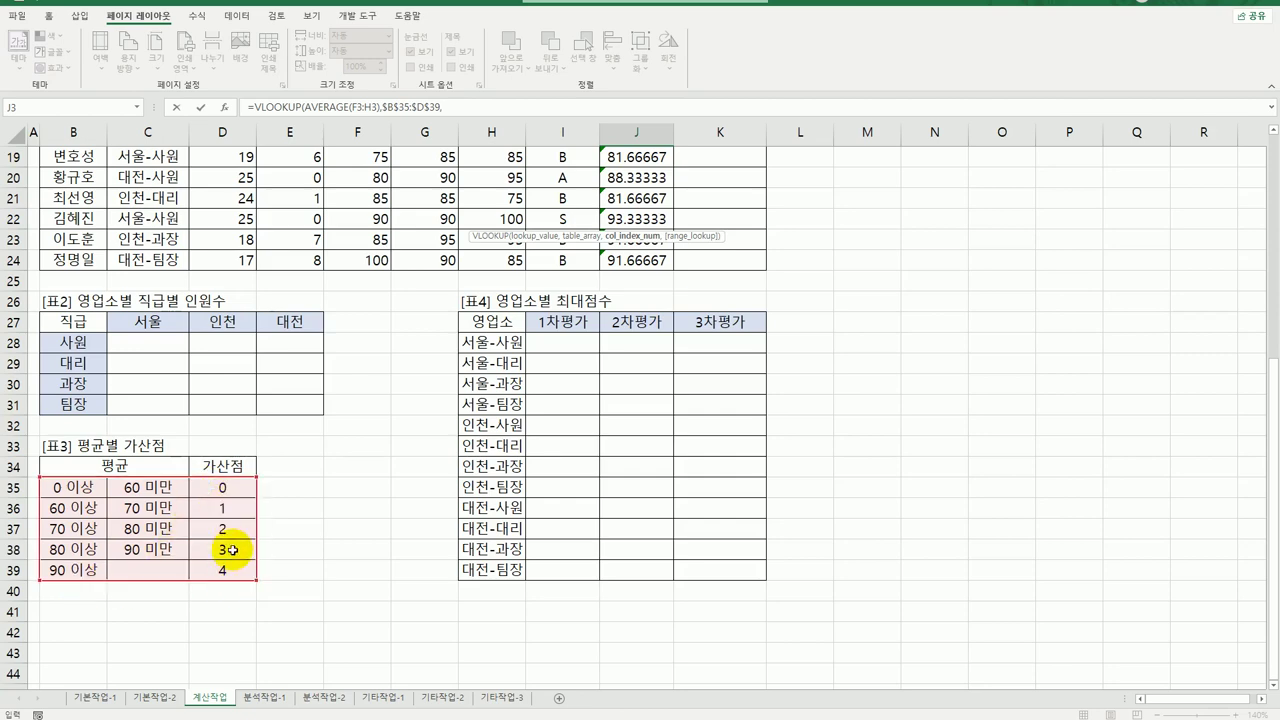
pyautogui.scroll(6, 240, 568)
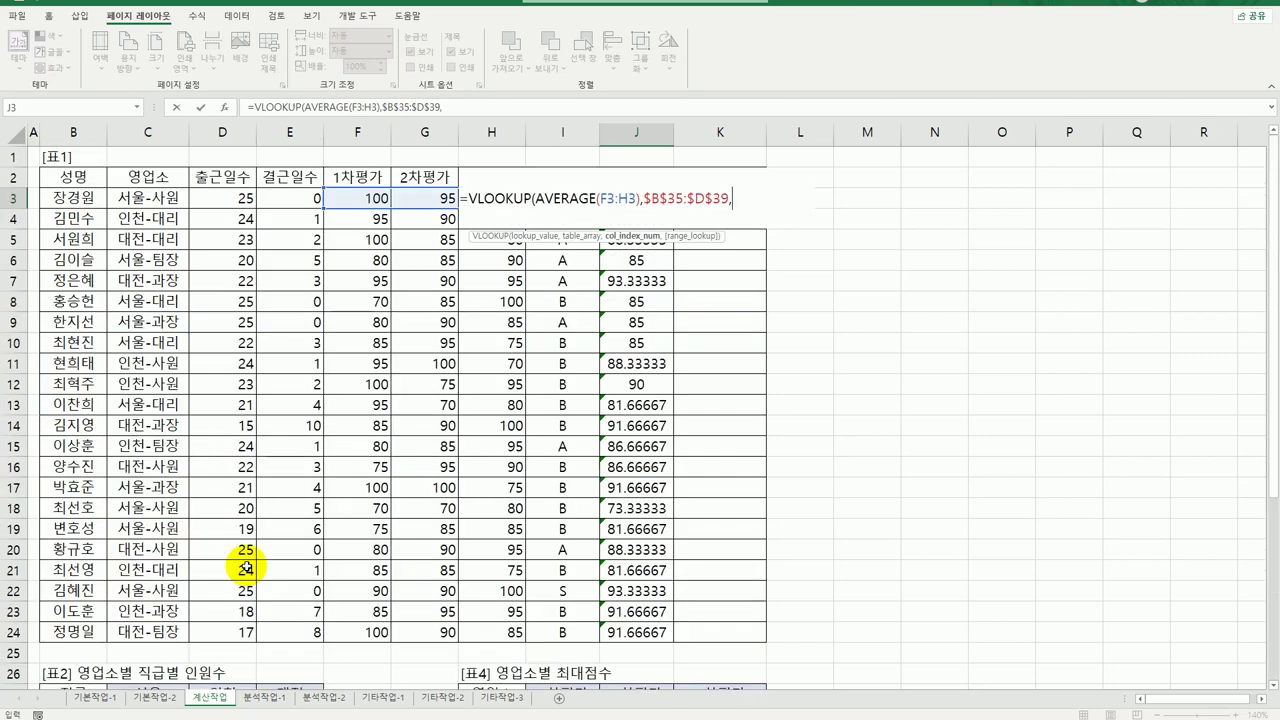
pyautogui.write('3')
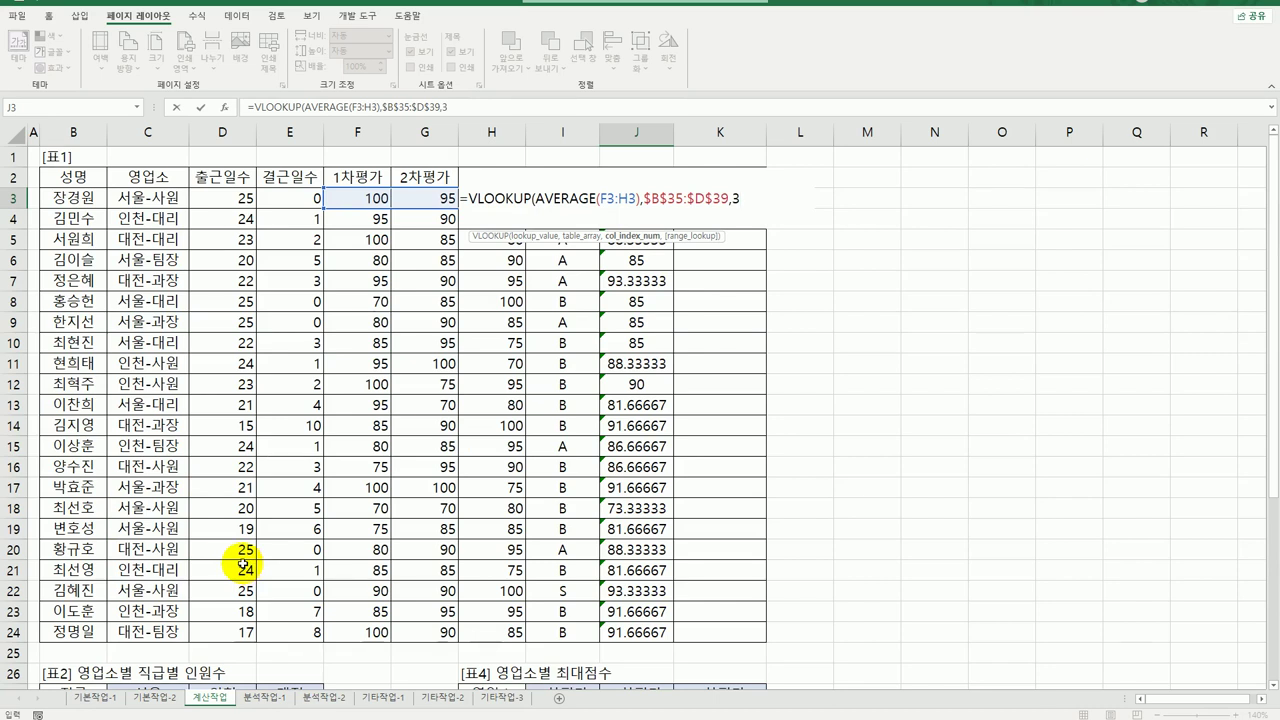
pyautogui.write(')')
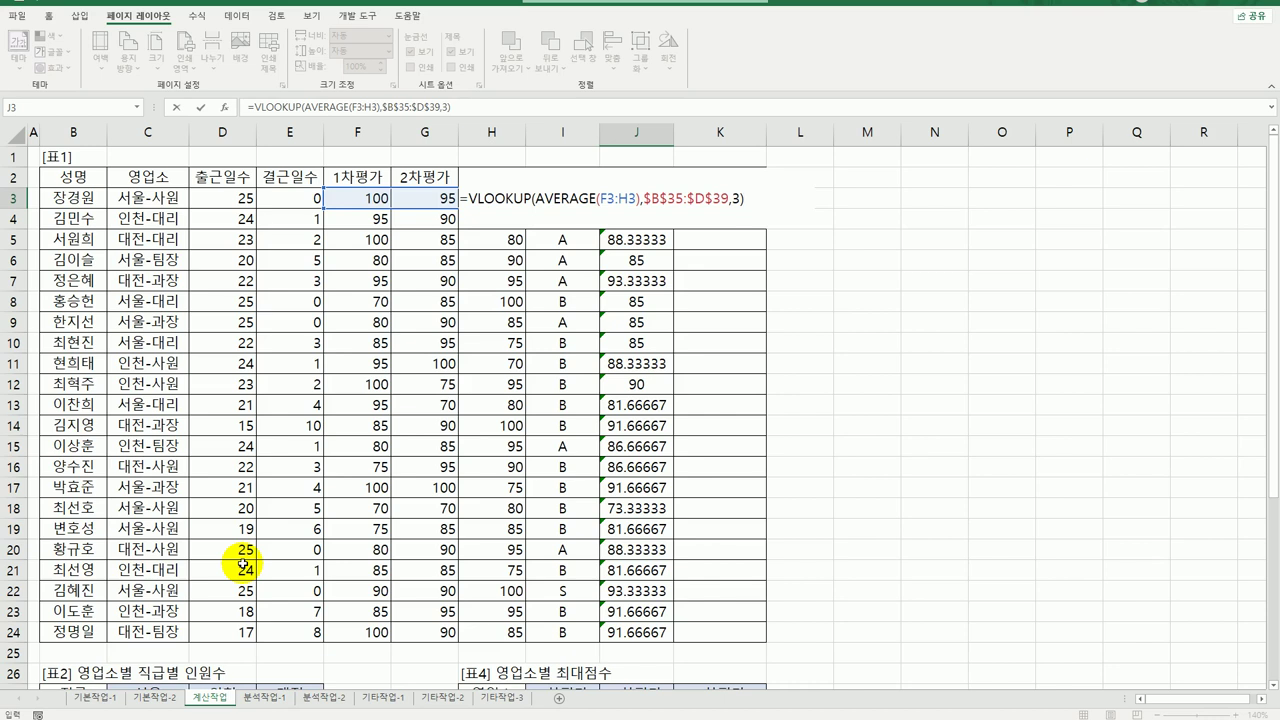
pyautogui.press('Return')
pyautogui.click(660, 200)
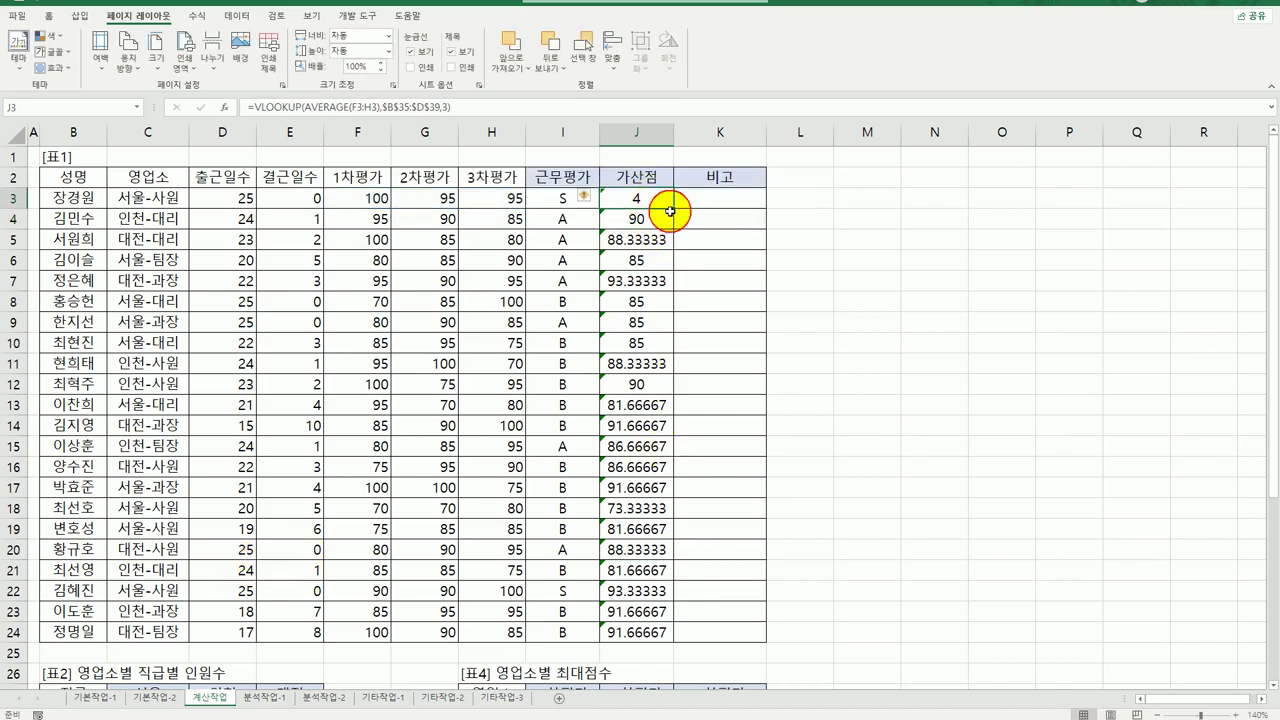
pyautogui.moveTo(669, 210); pyautogui.dragTo(652, 637)
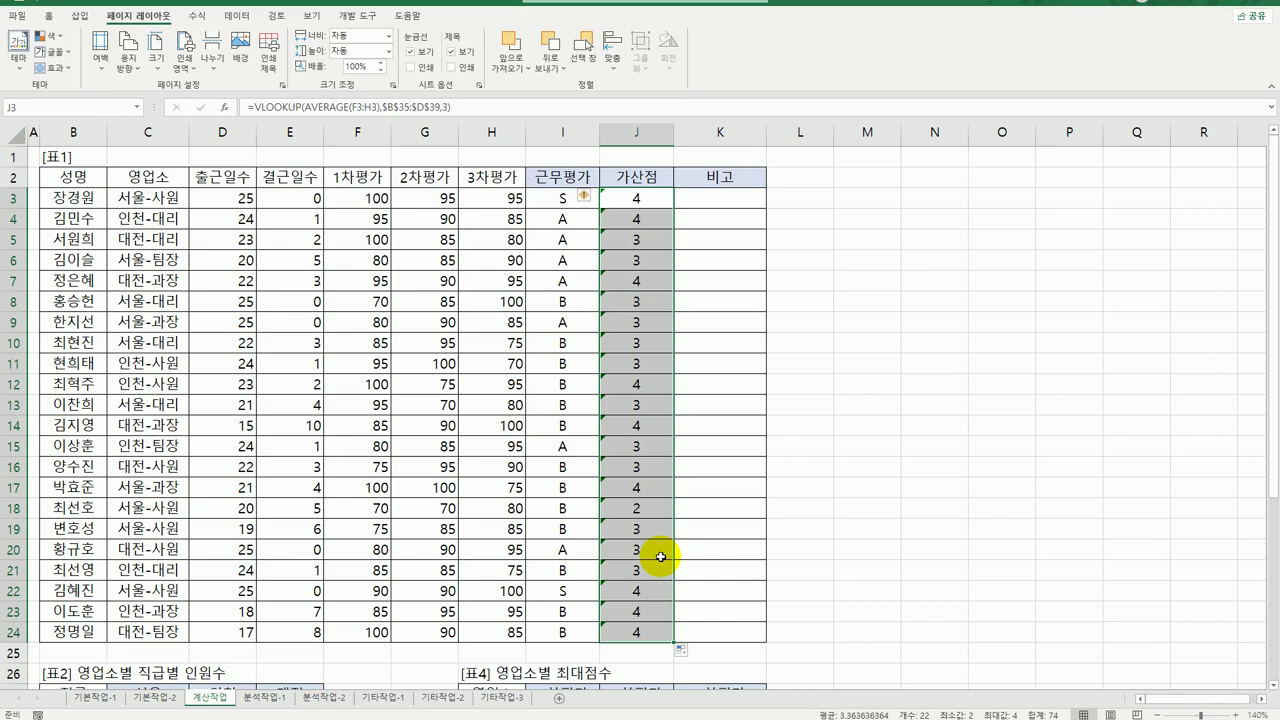
# Step: Append +IF(E3=0,1,0) to the 가산점 formula in J3 and fill it down through J24
pyautogui.doubleClick(662, 199)
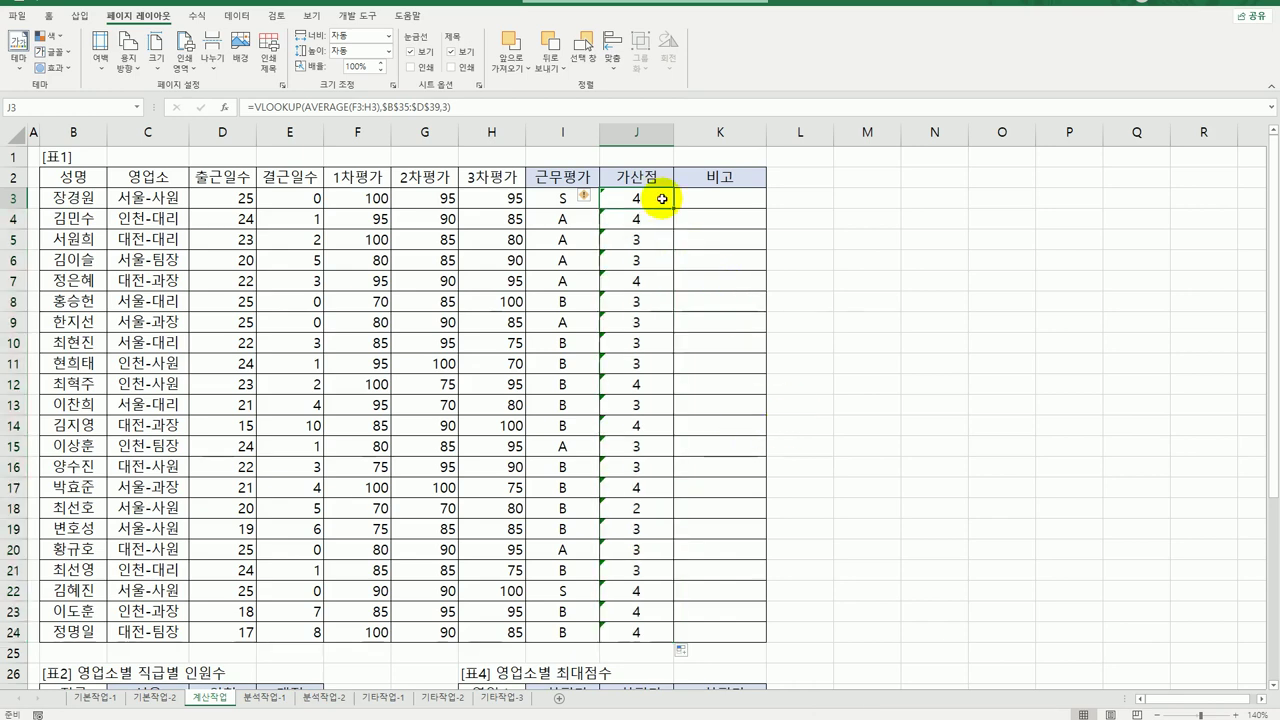
pyautogui.click(750, 200)
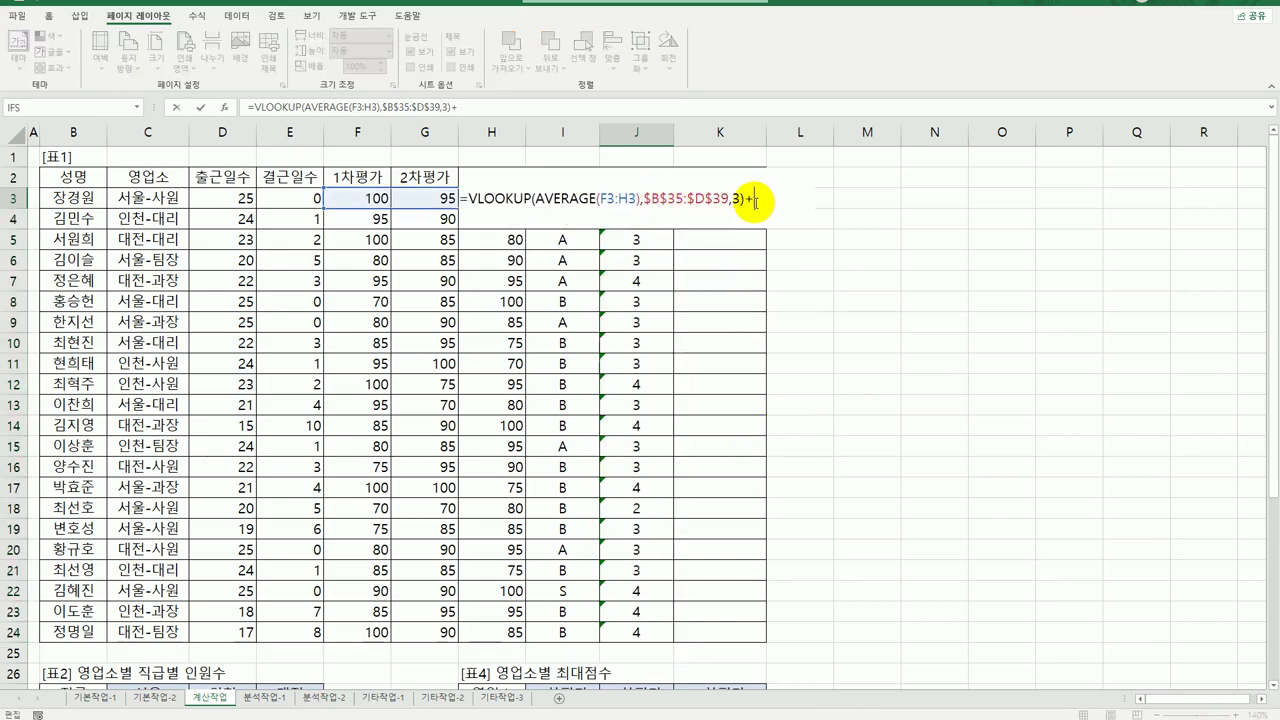
pyautogui.write('+if(')
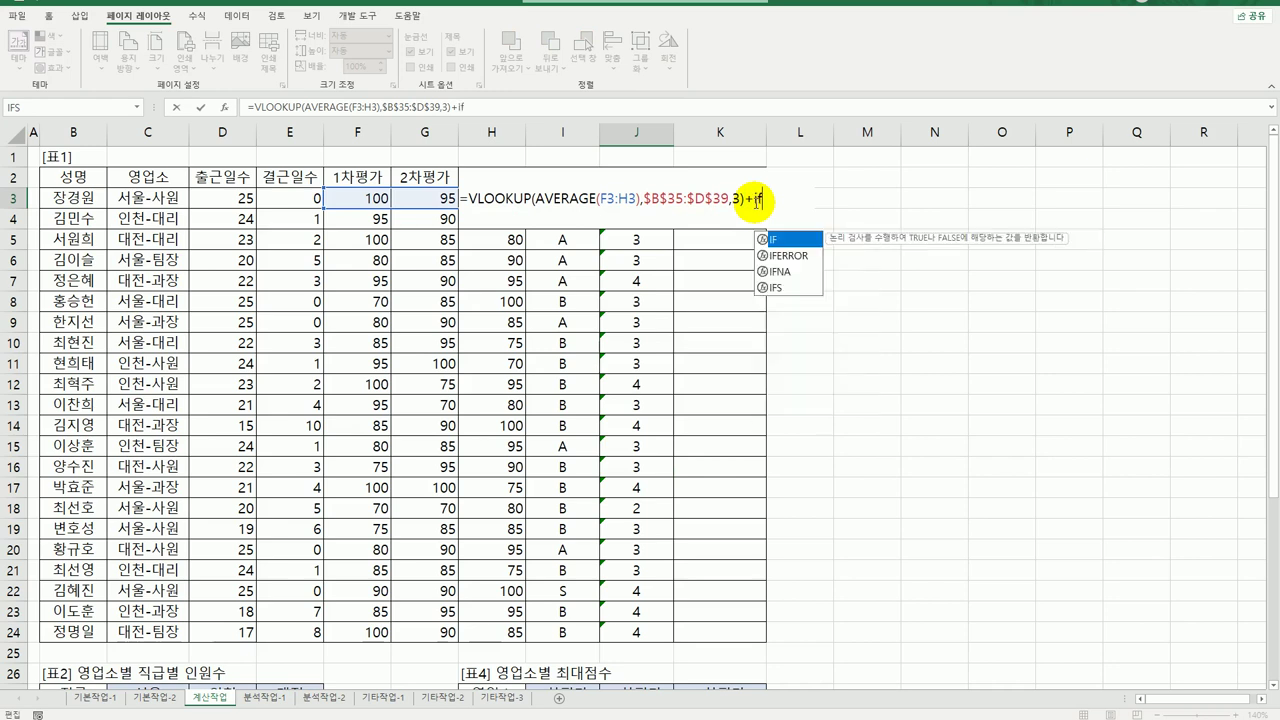
pyautogui.click(290, 199)
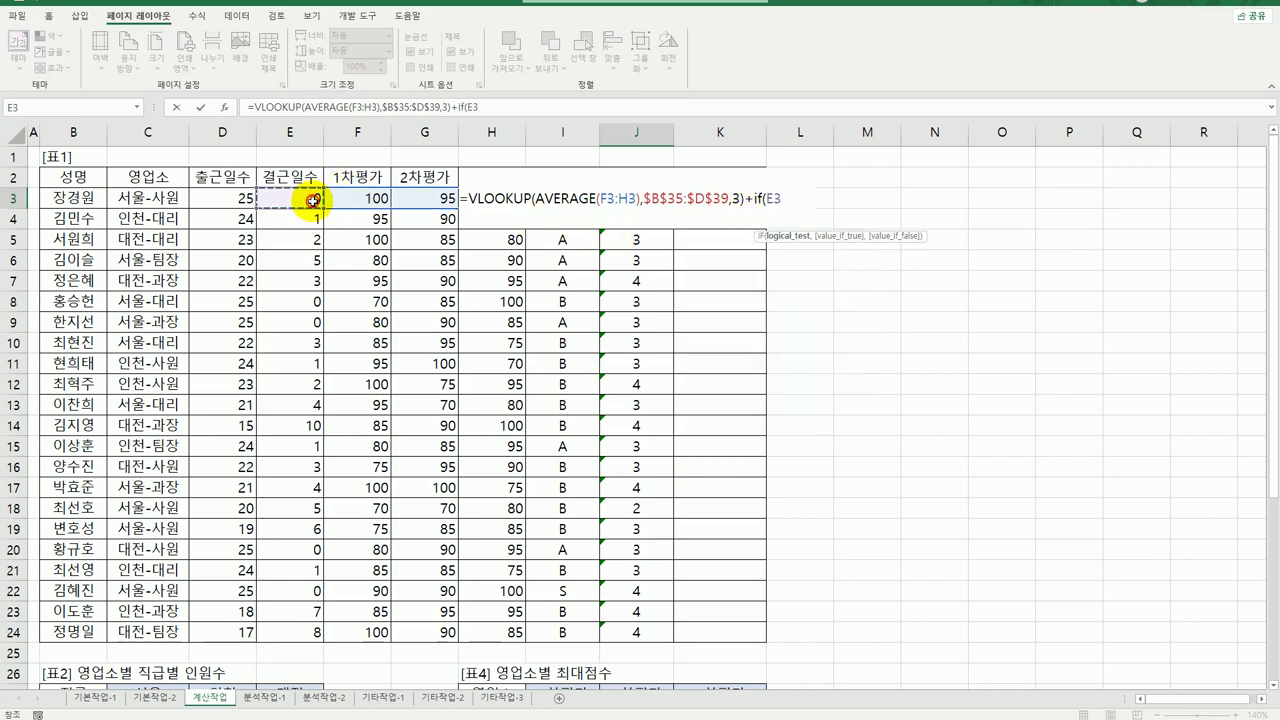
pyautogui.write('=0,1,0')
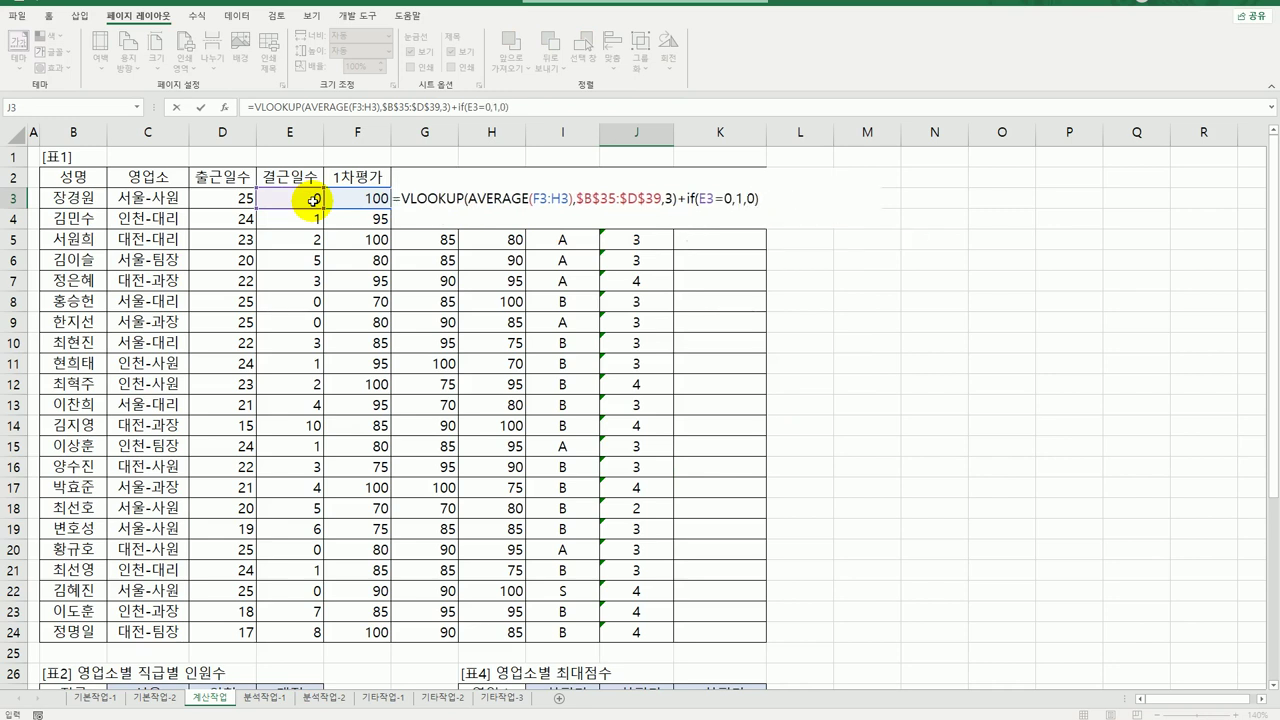
pyautogui.press('Return')
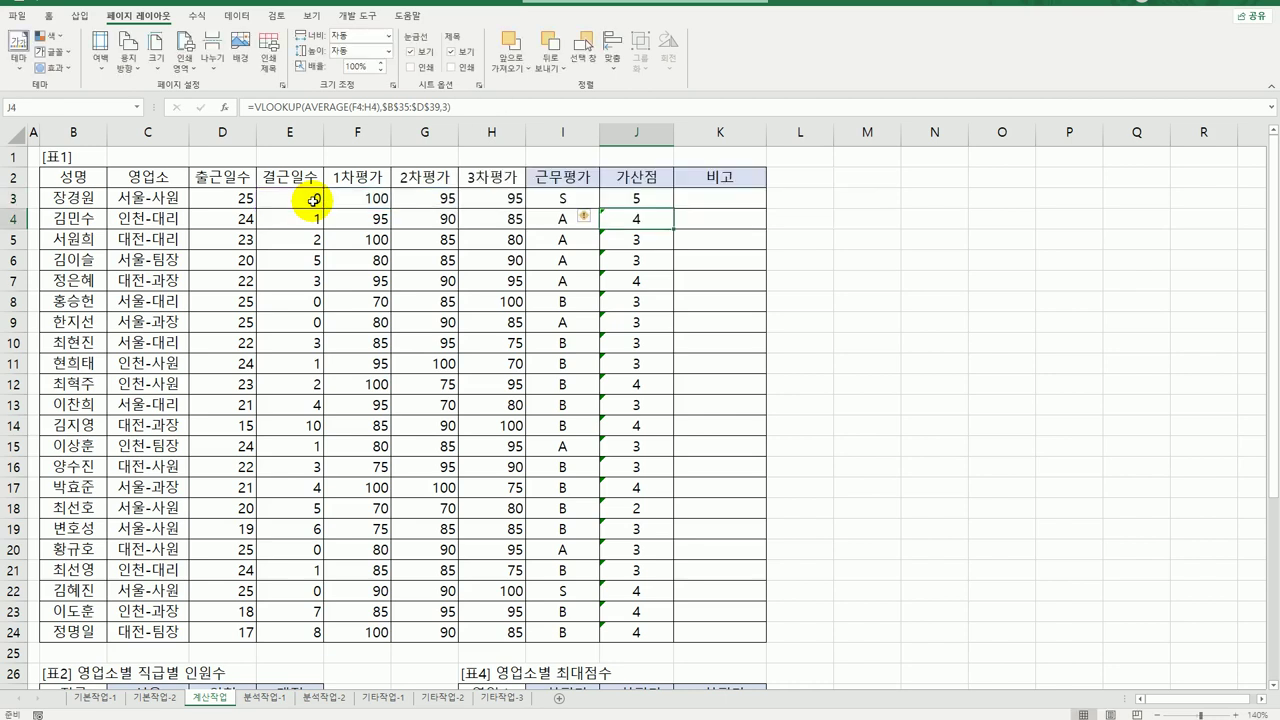
pyautogui.click(636, 197)
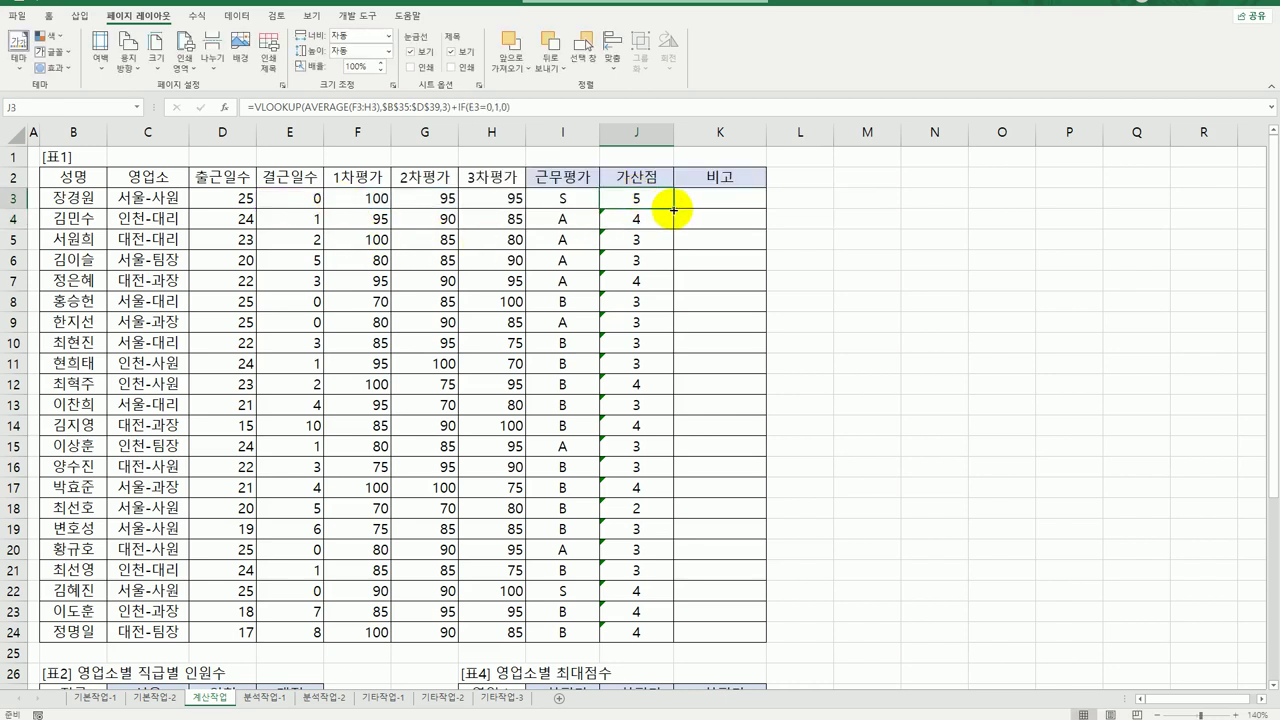
pyautogui.doubleClick(673, 209)
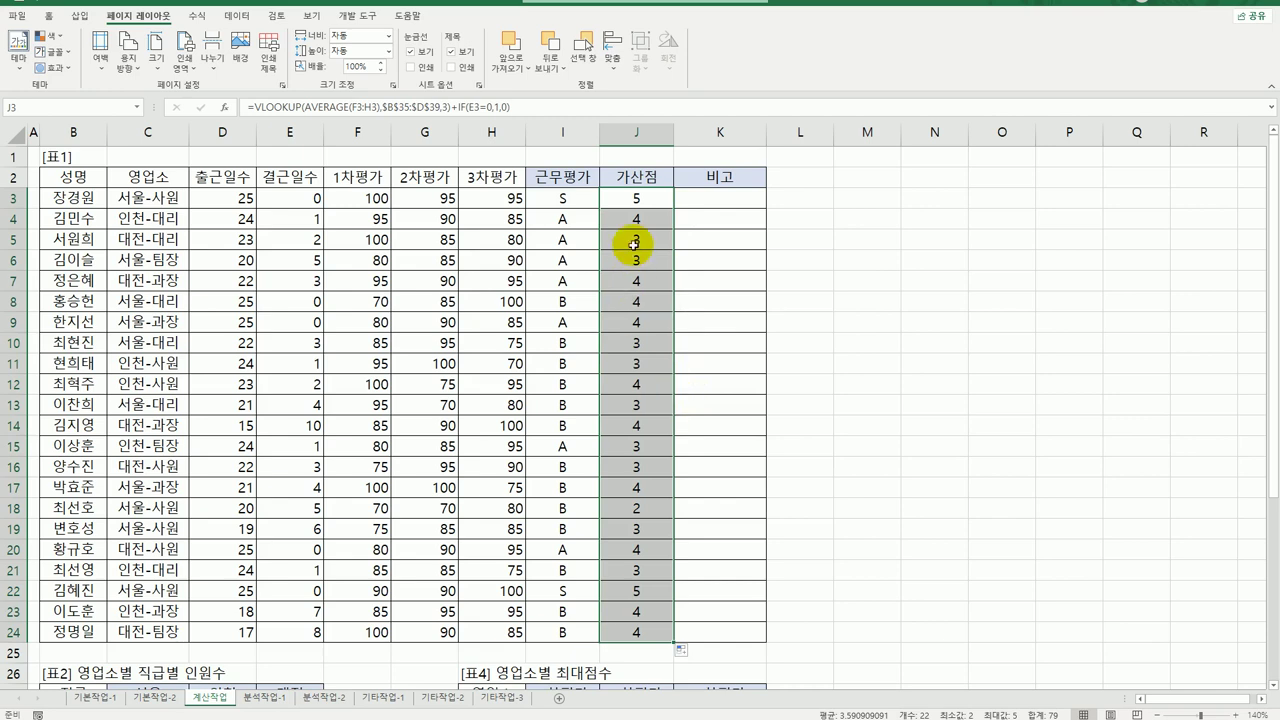
# Step: Append &"점" to the end of the 가산점 formula in J3 and fill it down through J24
pyautogui.click(657, 200)
pyautogui.doubleClick(657, 200)
pyautogui.click(812, 200)
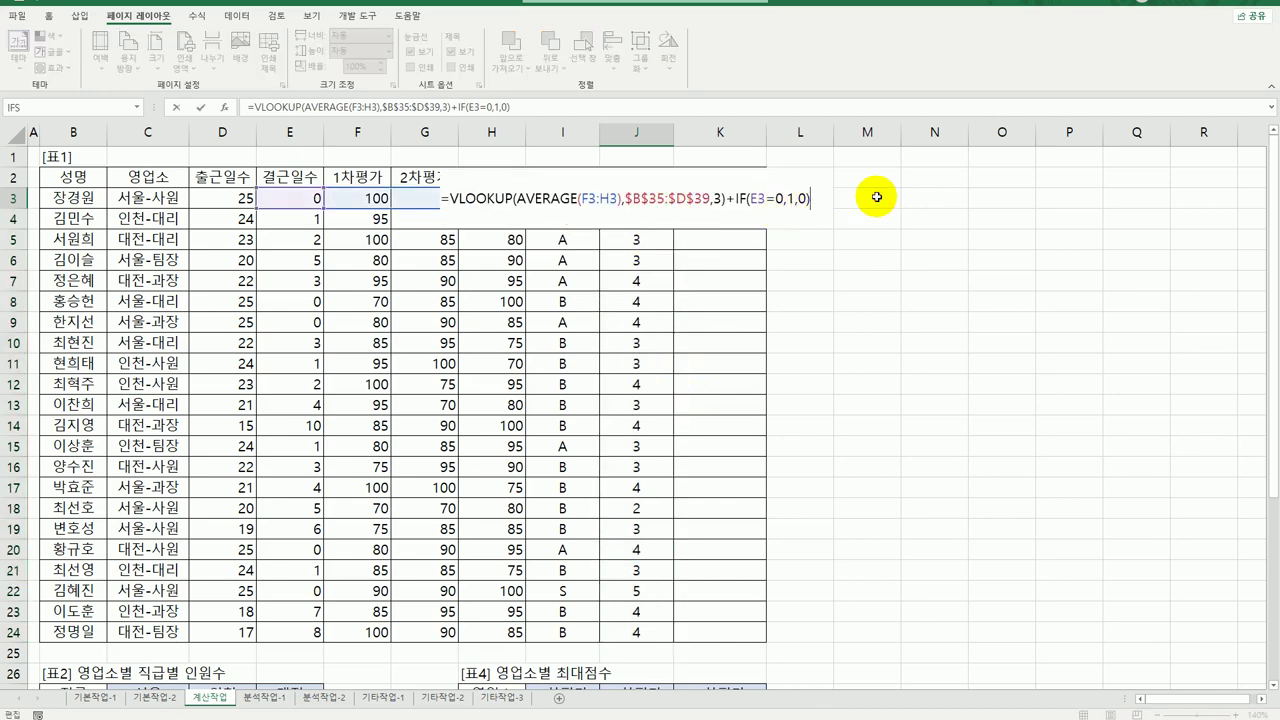
pyautogui.write('&"점"')
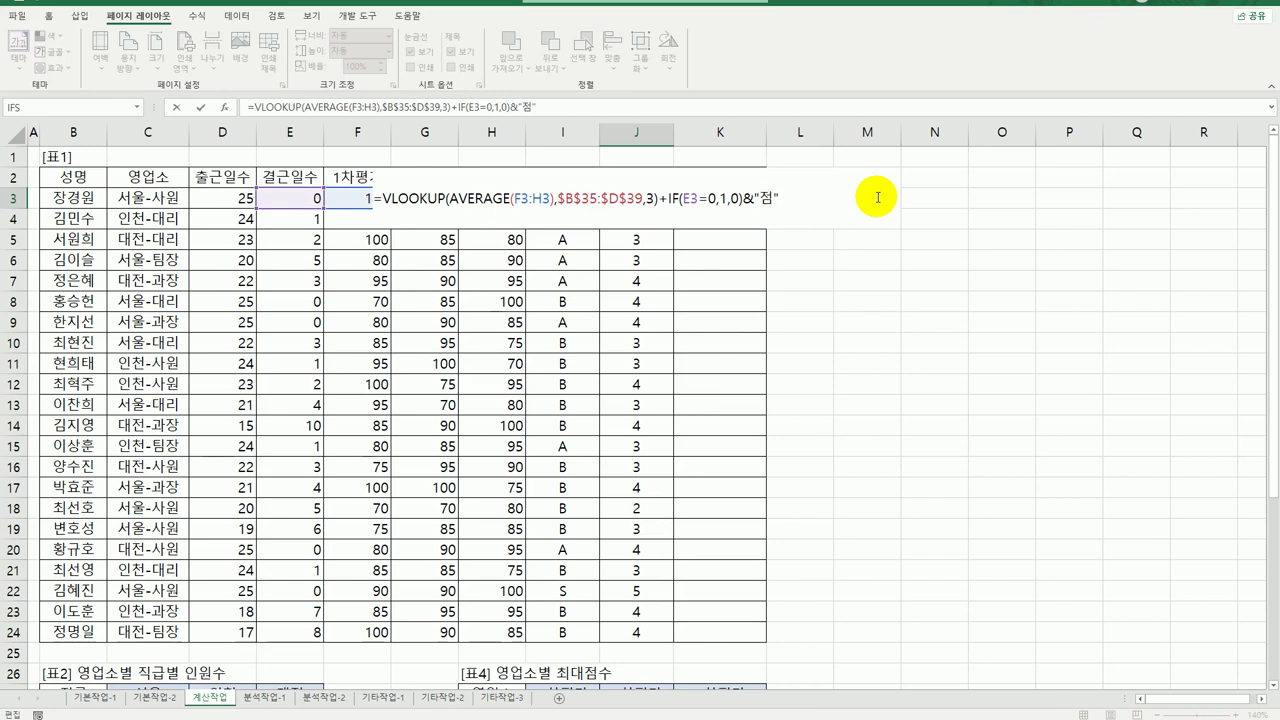
pyautogui.hotkey('ctrl', 'Return')
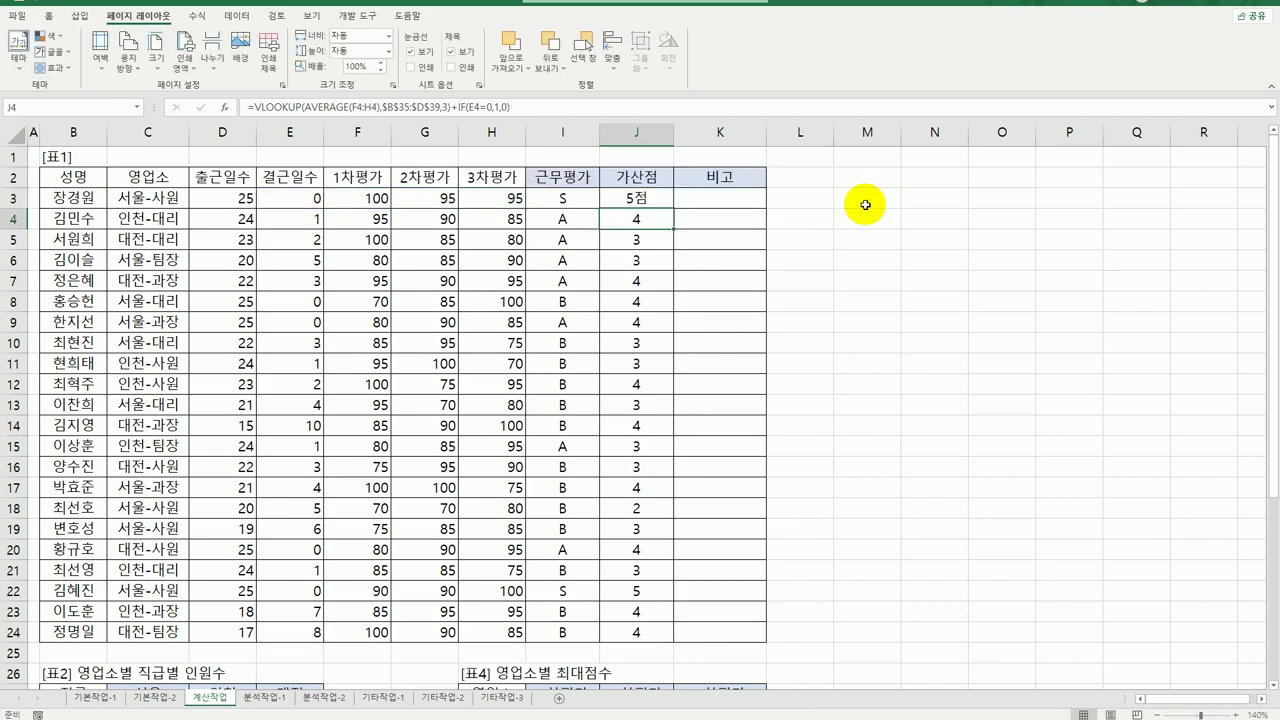
pyautogui.doubleClick(672, 208)
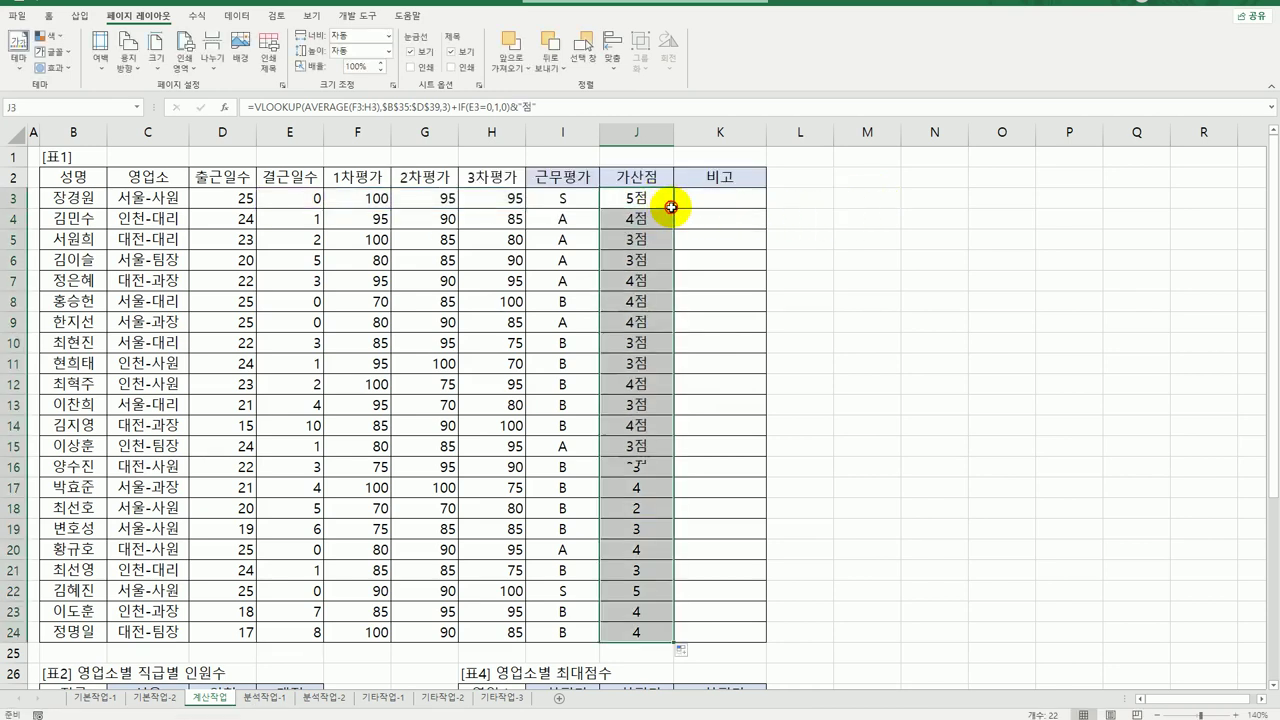
# Step: Select the first 비고 cell, K3, and open the Visual Basic editor
pyautogui.click(720, 196)
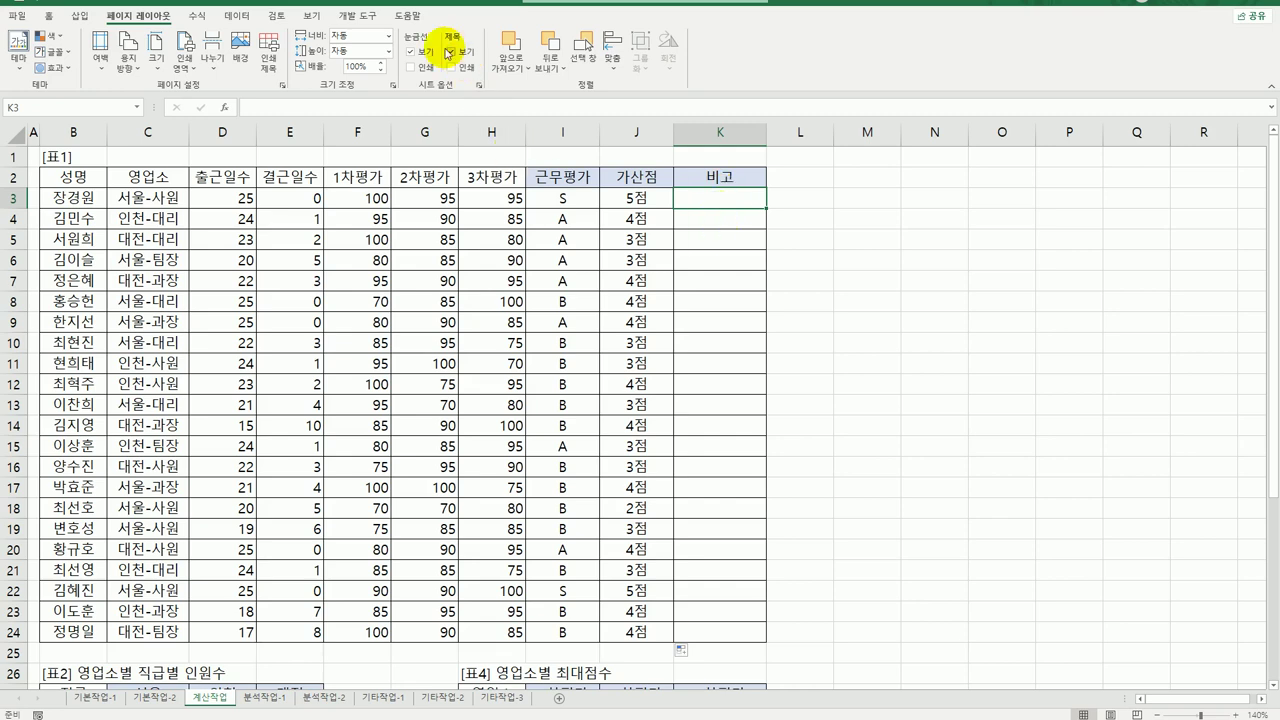
pyautogui.click(360, 16)
pyautogui.click(18, 50)
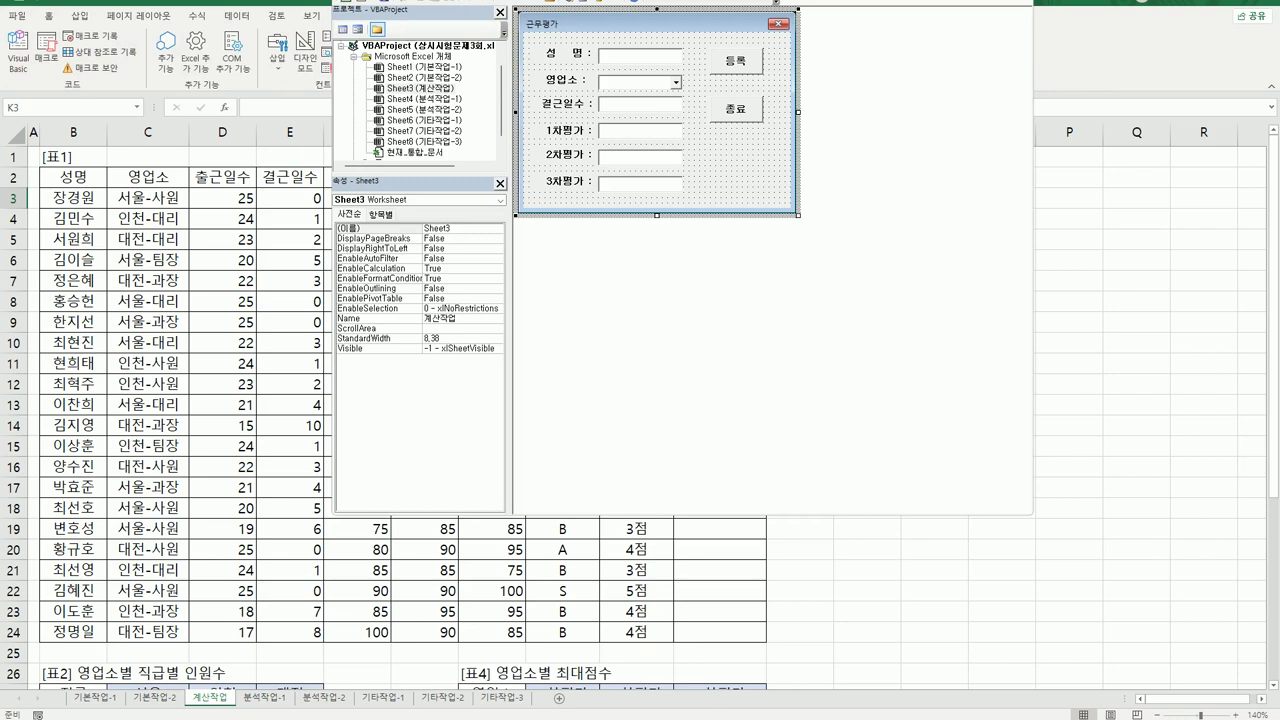
# Step: Insert a new module and declare the public function fn비고 with the arguments 출근일수 and 결근일수
pyautogui.click(485, 0)
pyautogui.click(530, 30)
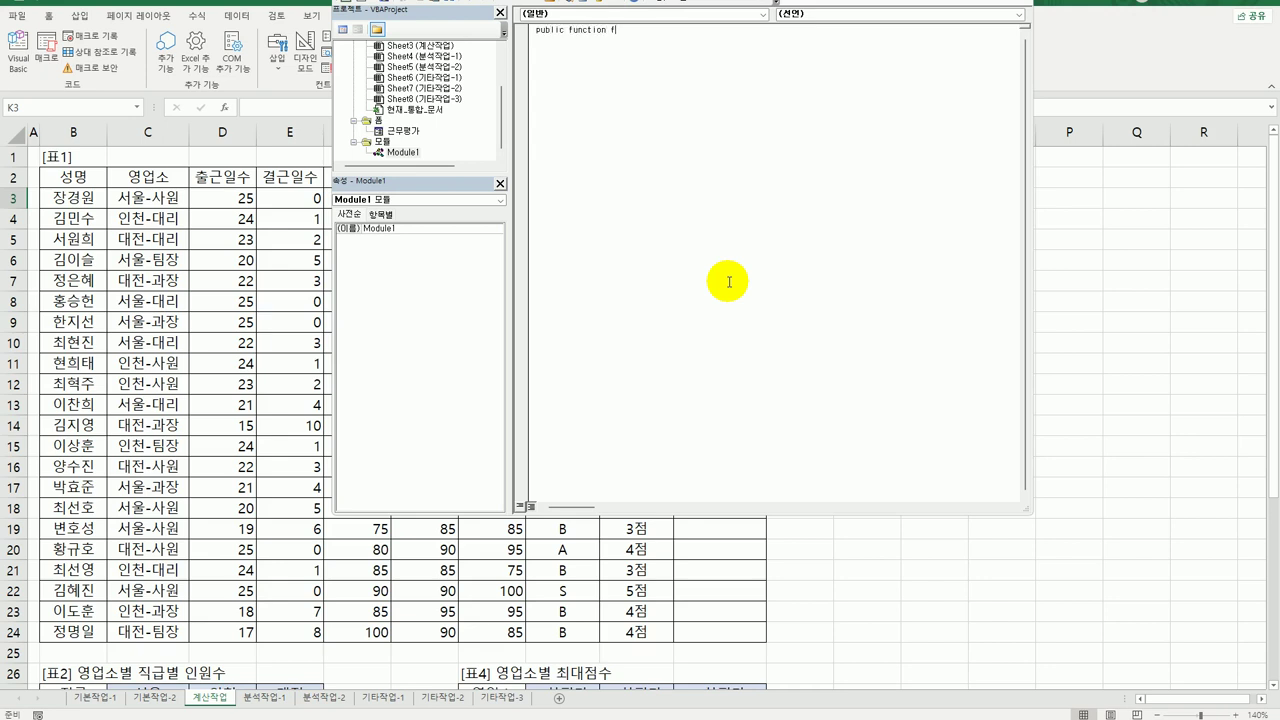
pyautogui.write('비교(출근일수,결근일')
pyautogui.write('수)')
pyautogui.press('Return')
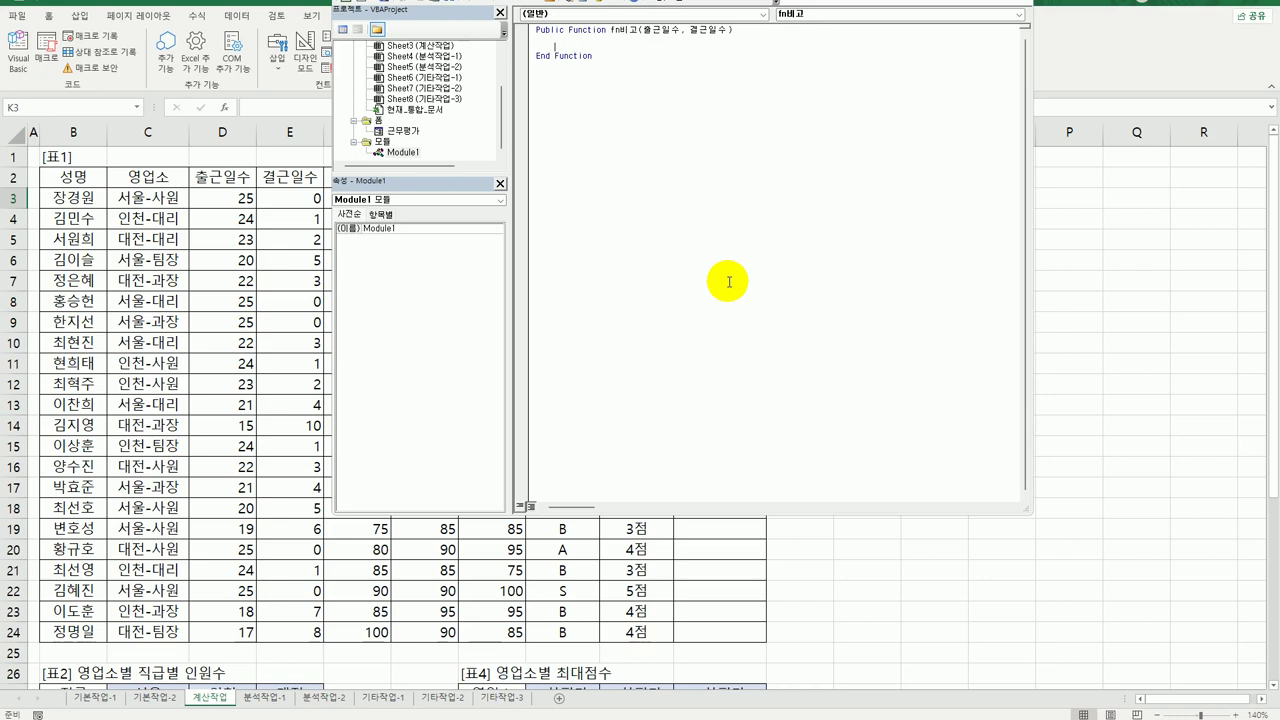
# Step: Begin the fn비고 body with Select Case 출근일수 / (출근일수 + 결근일수)
pyautogui.write('select case 출근ㅇ일수 / (ㄱ근일수 + 결근일수)')
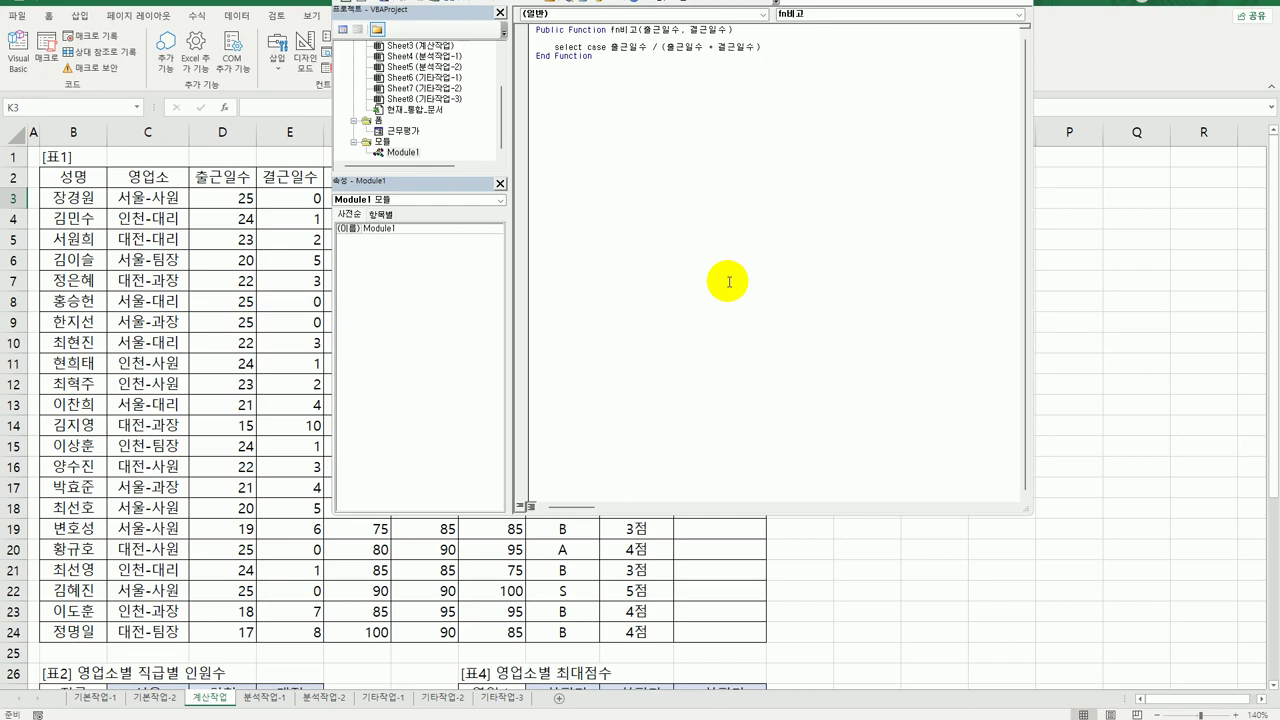
pyautogui.press('Return')
pyautogui.press('Return')
# Step: Add a Case 1 branch that sets fn비고 = "연차수당지급"
pyautogui.write('case 1')
pyautogui.press('Return')
pyautogui.write('fn비고 = "dusc')
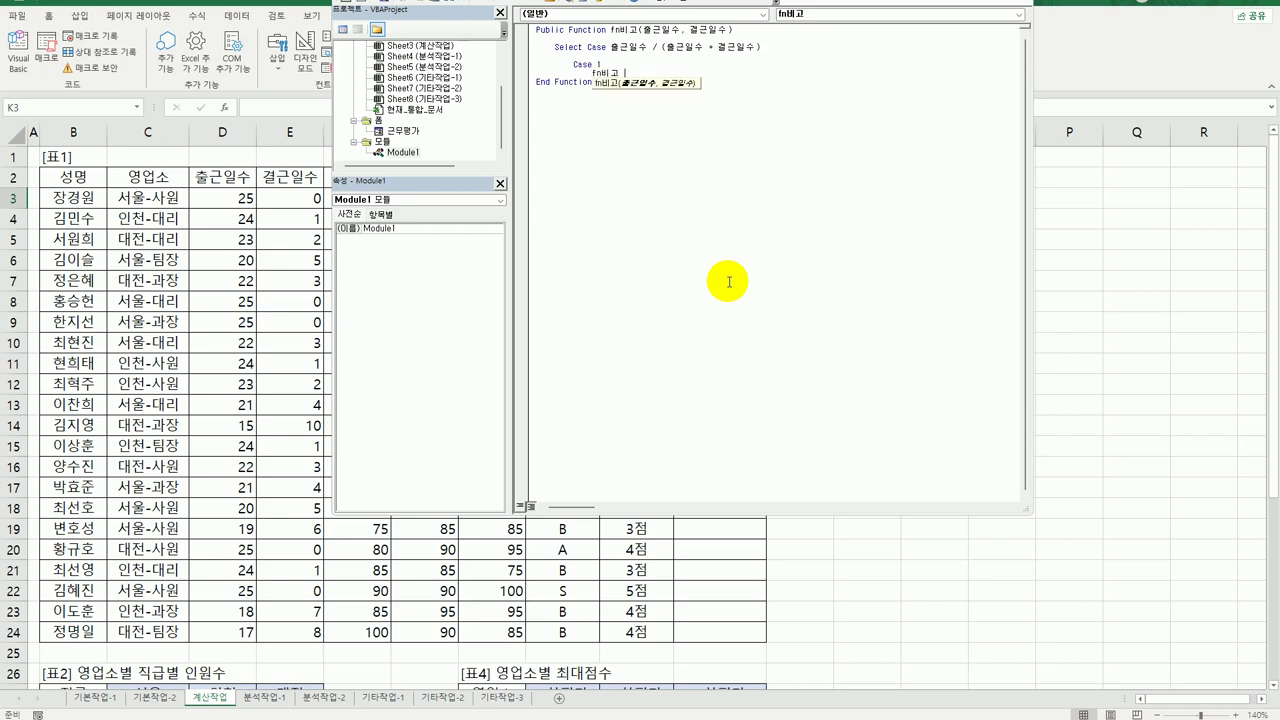
pyautogui.press('BackSpace')
pyautogui.press('BackSpace')
pyautogui.press('BackSpace')
pyautogui.press('BackSpace')
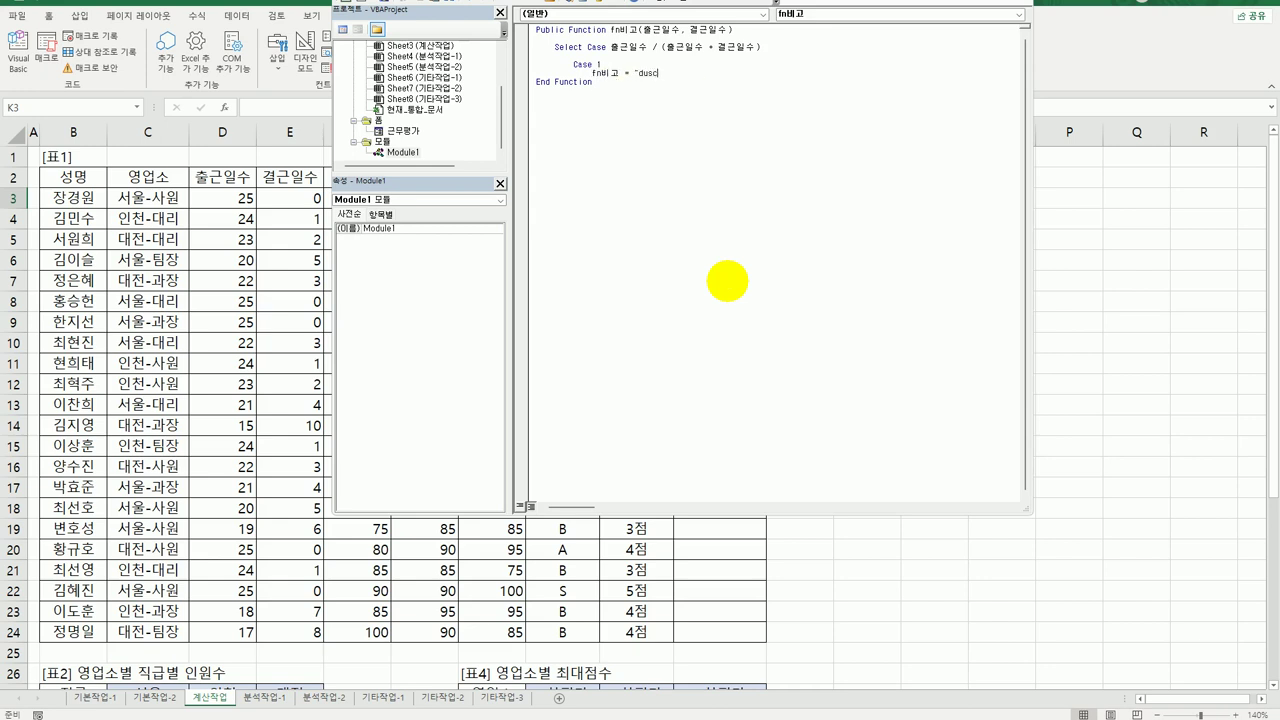
pyautogui.press('Hangul')
pyautogui.write('ㅇ연차수당지급"')
pyautogui.press('Return')
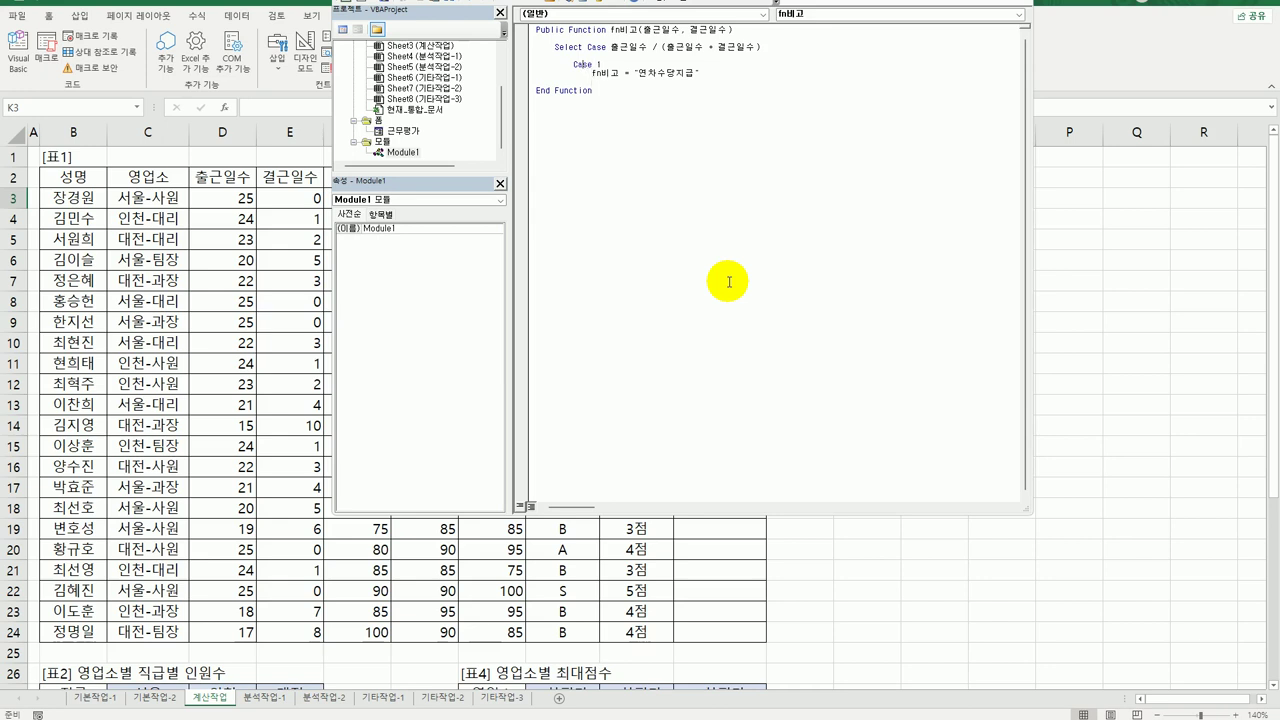
# Step: Duplicate the two-line Case 1 branch directly below itself
pyautogui.hotkey('shift', 'Down')
pyautogui.hotkey('shift', 'End')
pyautogui.hotkey('ctrl', 'c')
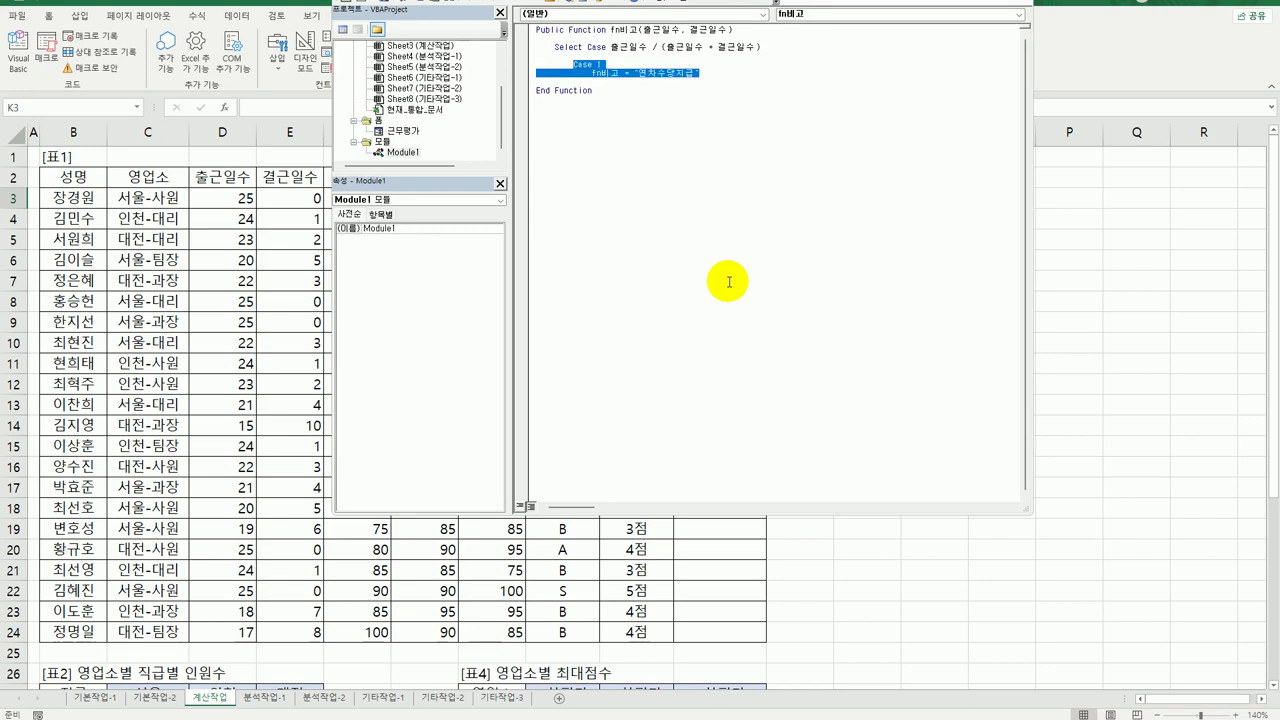
pyautogui.press('End')
pyautogui.press('Return')
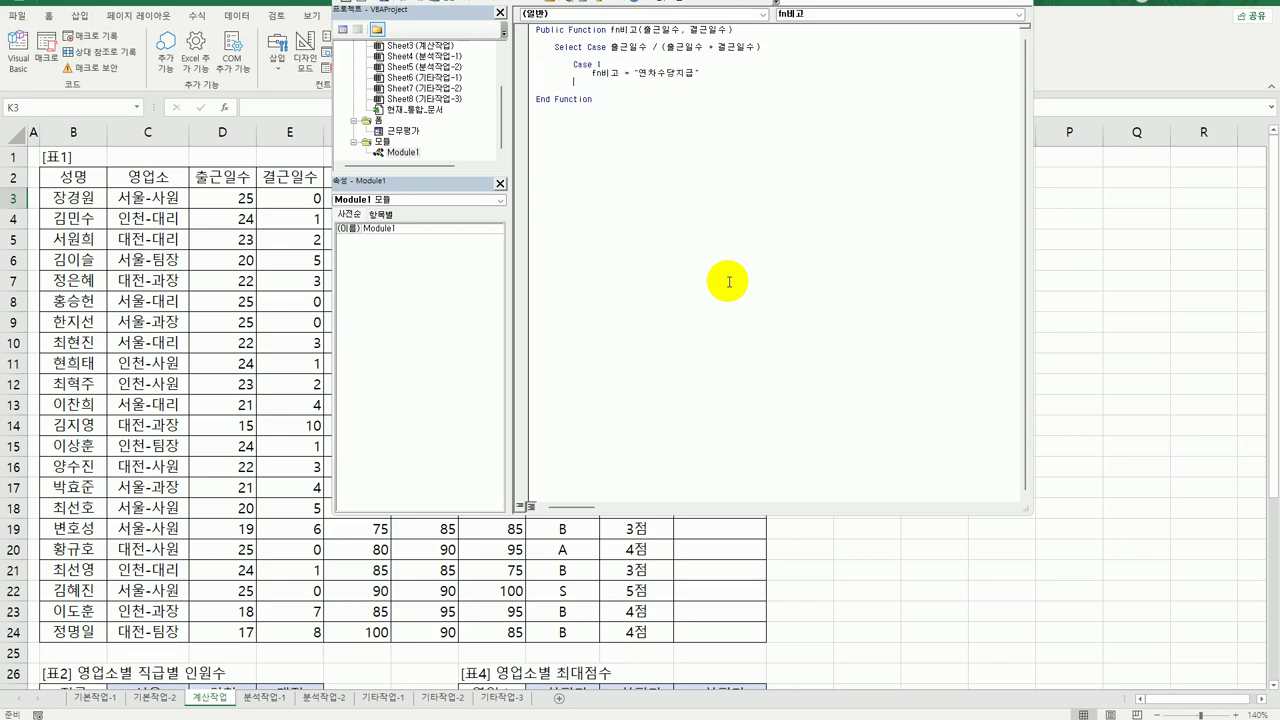
pyautogui.hotkey('ctrl', 'v')
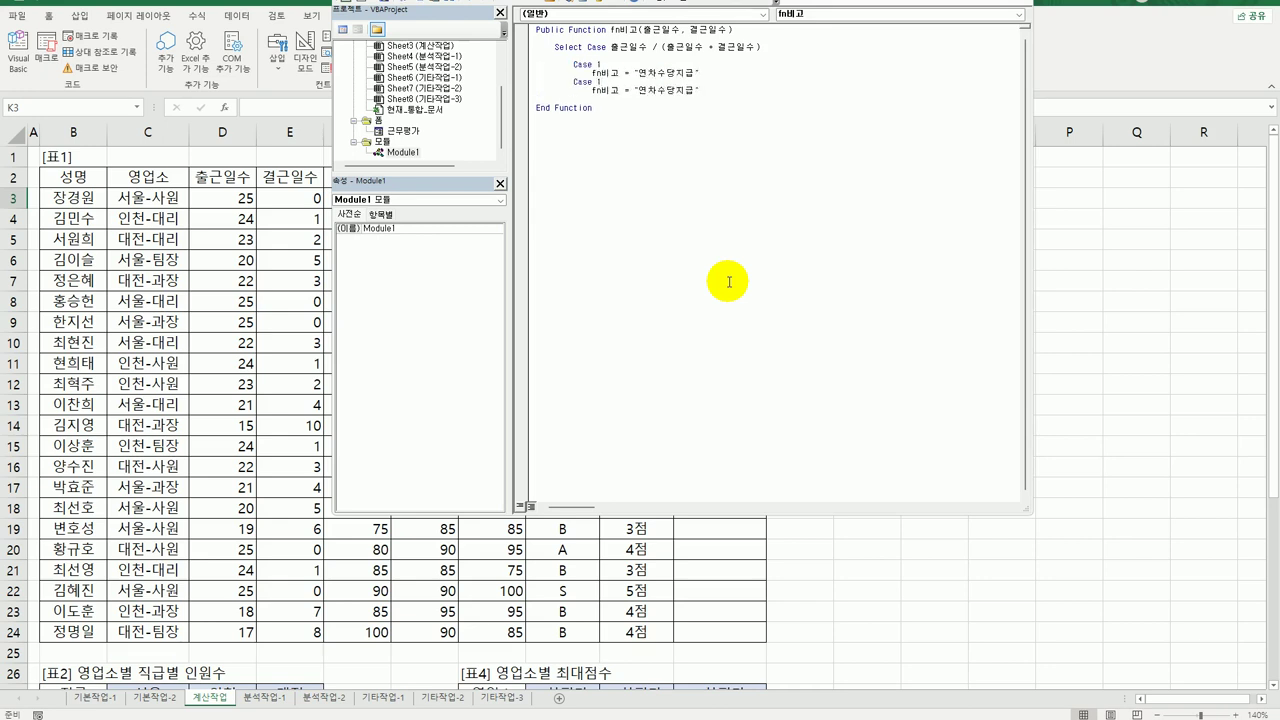
# Step: Change the duplicated branch to Case Is < 0.85 with fn비고 = "연차사용"
pyautogui.press('Up')
pyautogui.press('End')
pyautogui.hotkey('shift', 'Left')
pyautogui.press('BackSpace')
pyautogui.write('is < 0.85')
pyautogui.hotkey('shift', 'Right')
pyautogui.hotkey('shift', 'Right')
pyautogui.hotkey('shift', 'Right')
pyautogui.hotkey('shift', 'Right')
pyautogui.write('사원')
pyautogui.press('Return')
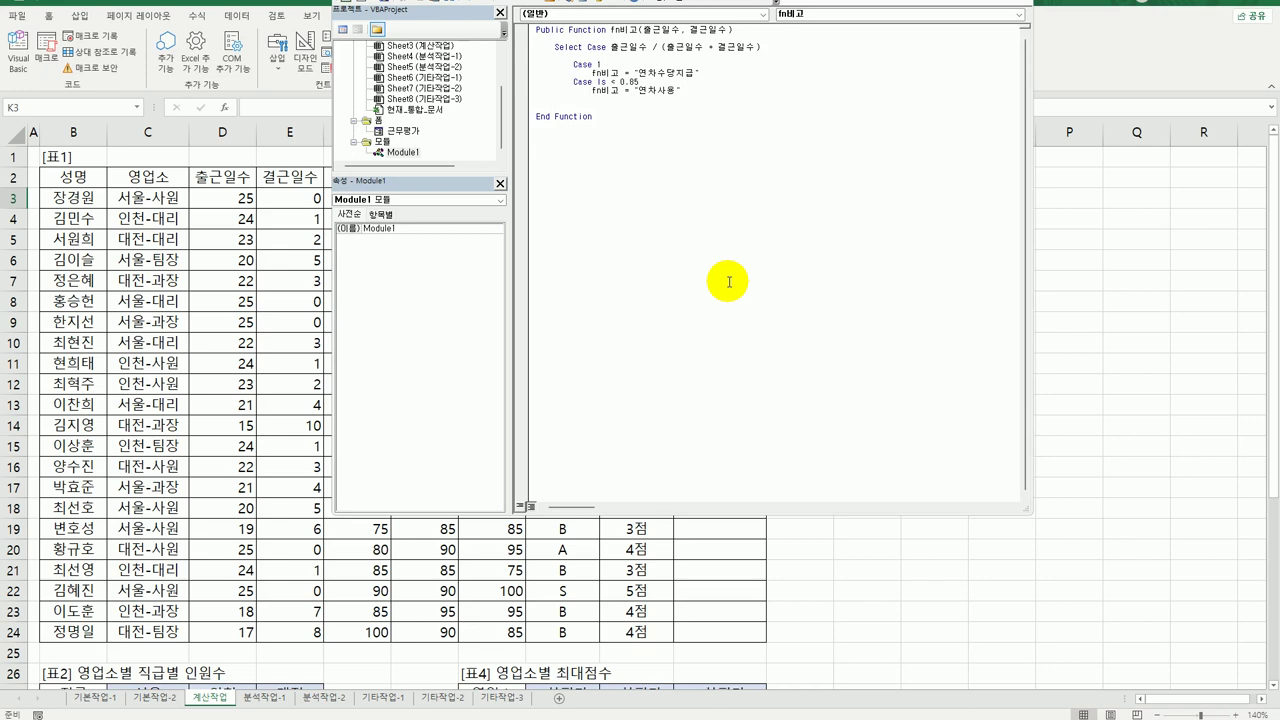
# Step: Add a Case Else branch that sets fn비고 to an empty string, reusing the assignment line above
pyautogui.write('case else')
pyautogui.press('Return')
pyautogui.hotkey('shift', 'End')
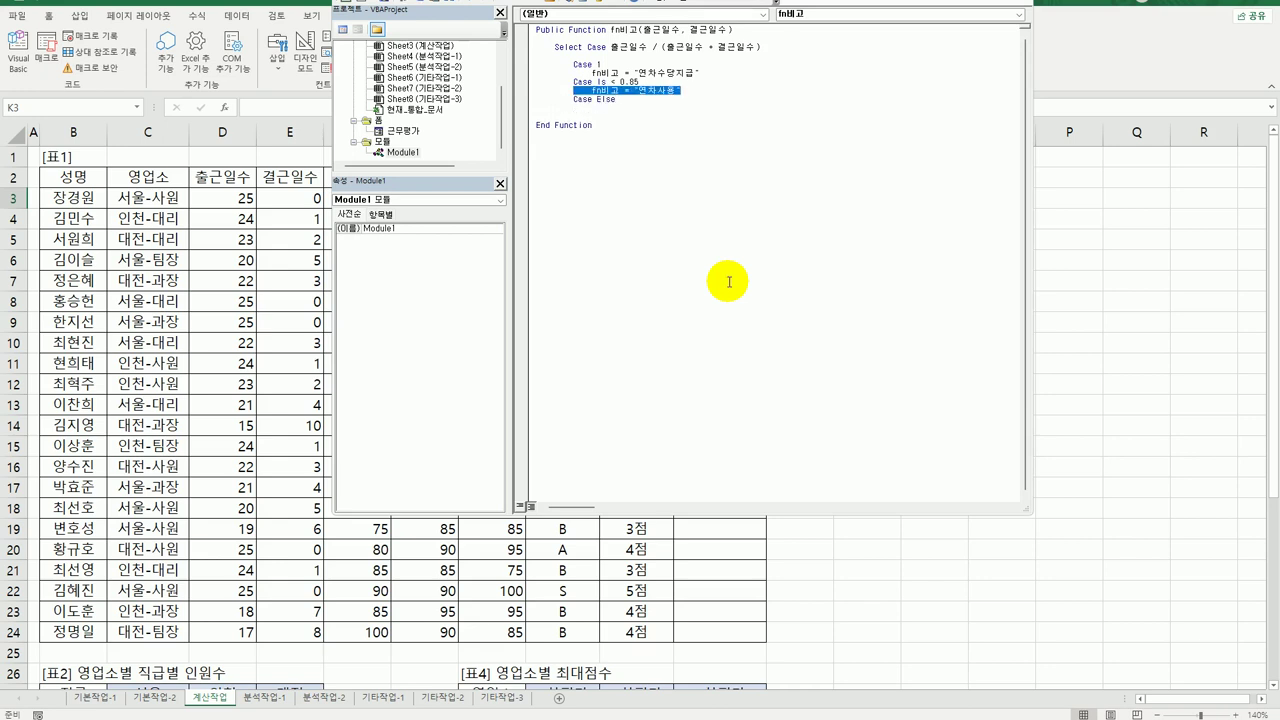
pyautogui.hotkey('ctrl', 'c')
pyautogui.press('Down')
pyautogui.press('Down')
pyautogui.hotkey('ctrl', 'v')
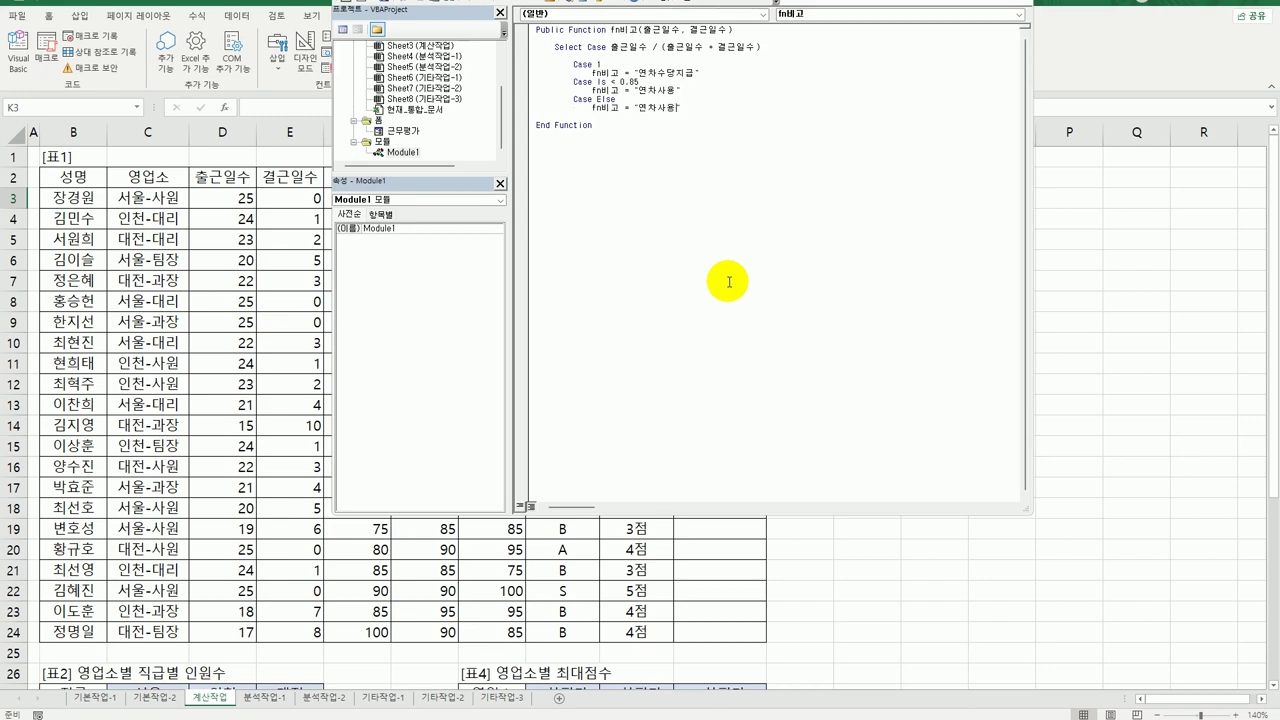
pyautogui.press('Left')
pyautogui.hotkey('shift', 'Left')
pyautogui.hotkey('shift', 'Left')
pyautogui.hotkey('shift', 'Left')
pyautogui.hotkey('shift', 'Left')
pyautogui.press('BackSpace')
# Step: Close the block with End Select and return to the 계산작업 worksheet
pyautogui.press('Return')
pyautogui.write('end sele')
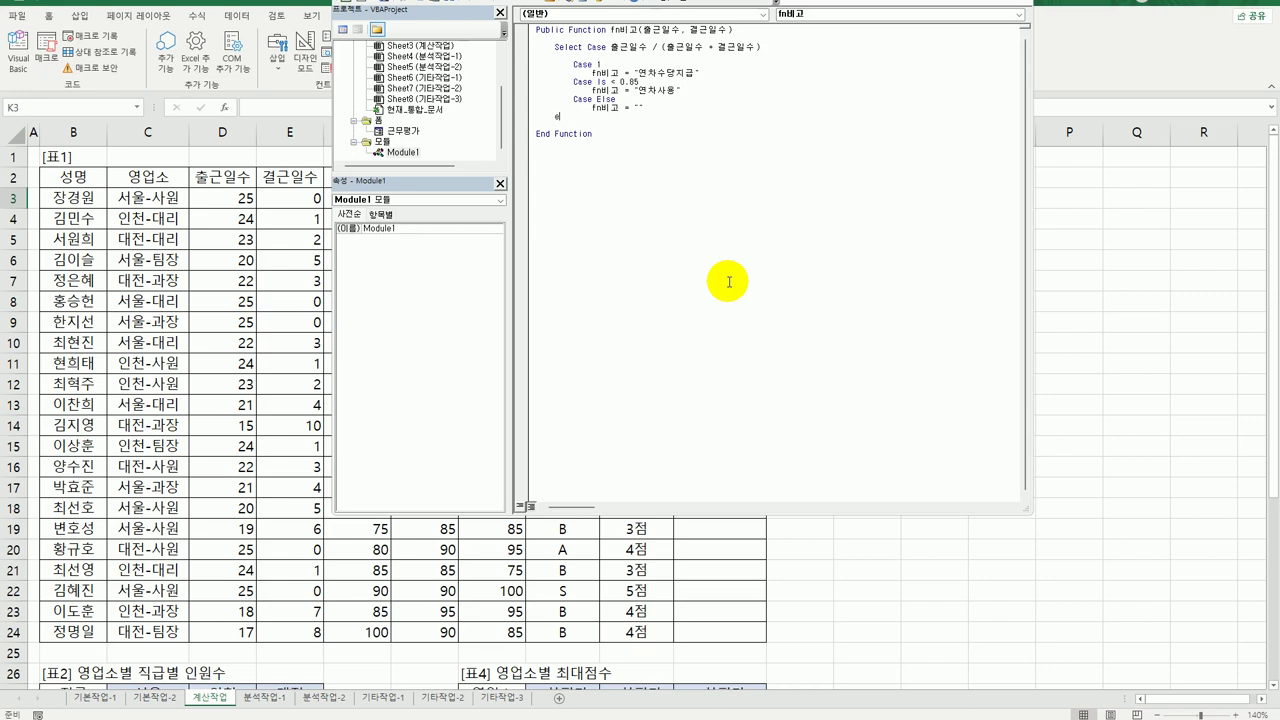
pyautogui.write('ct')
pyautogui.press('Down')
pyautogui.press('Down')
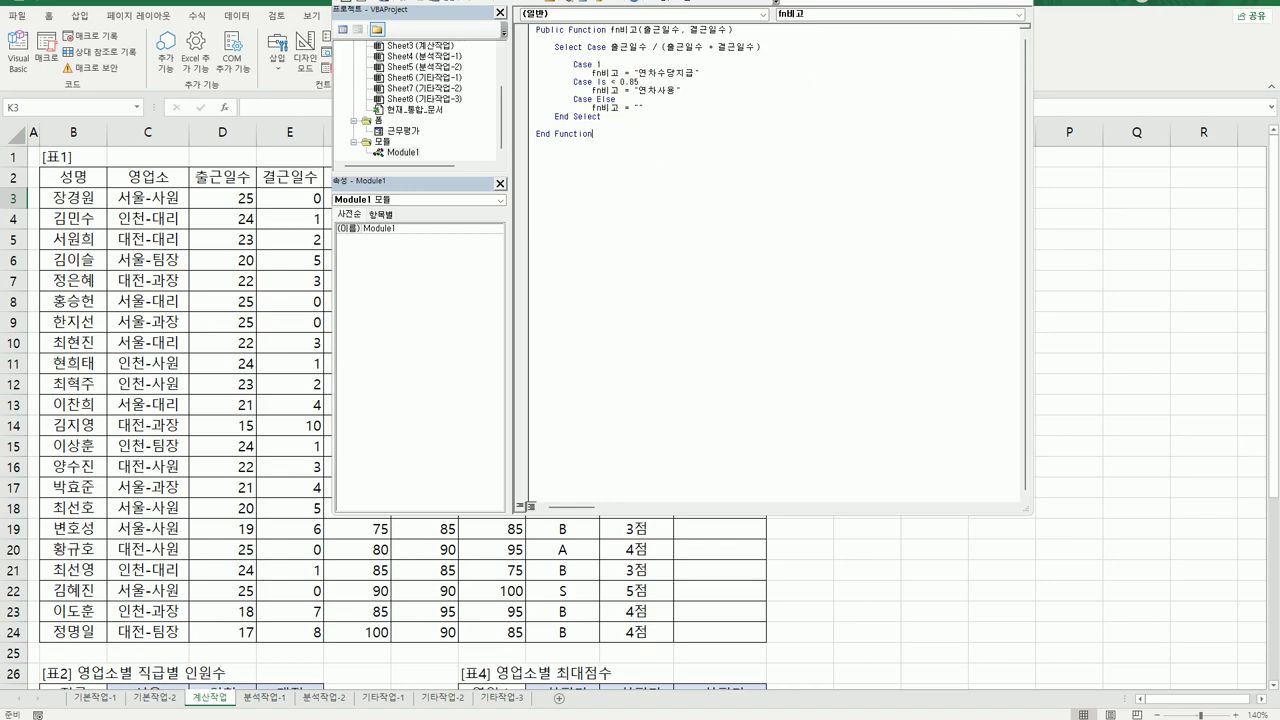
pyautogui.hotkey('alt', 'F11')
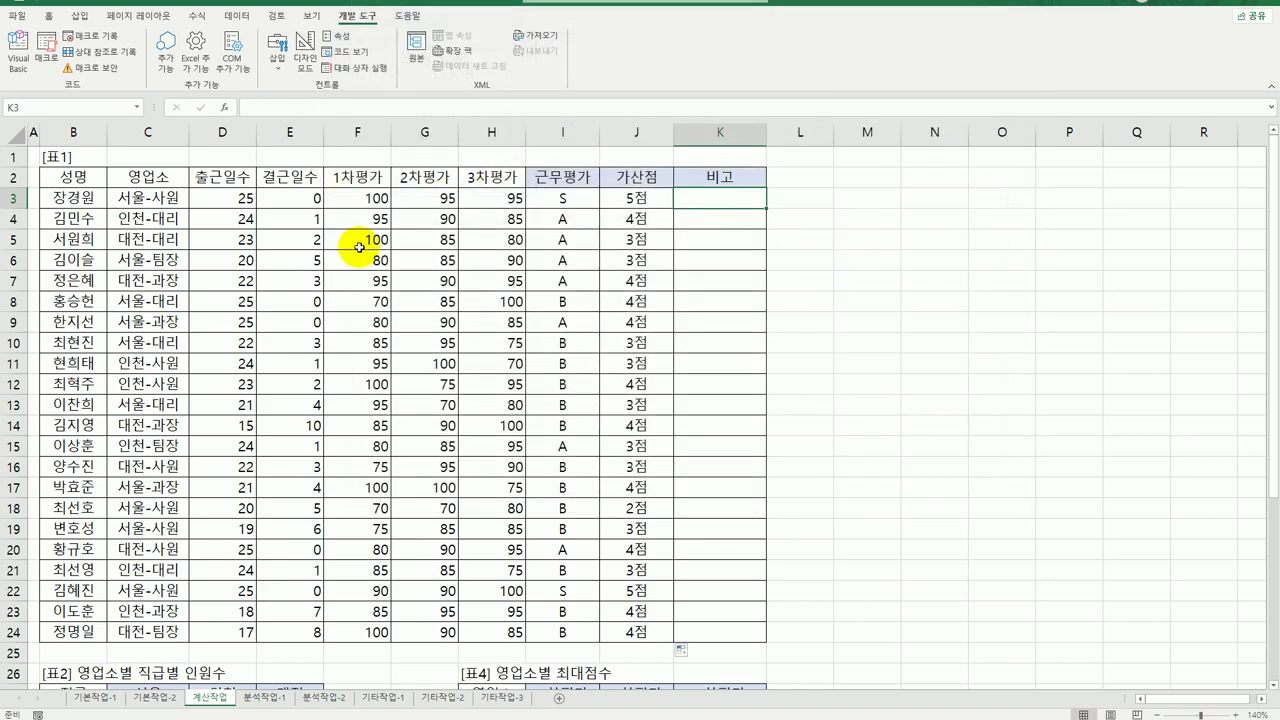
# Step: Insert the user-defined function fn비고 in K3 with D3 and E3 as arguments and fill it down through K24
pyautogui.click(223, 110)
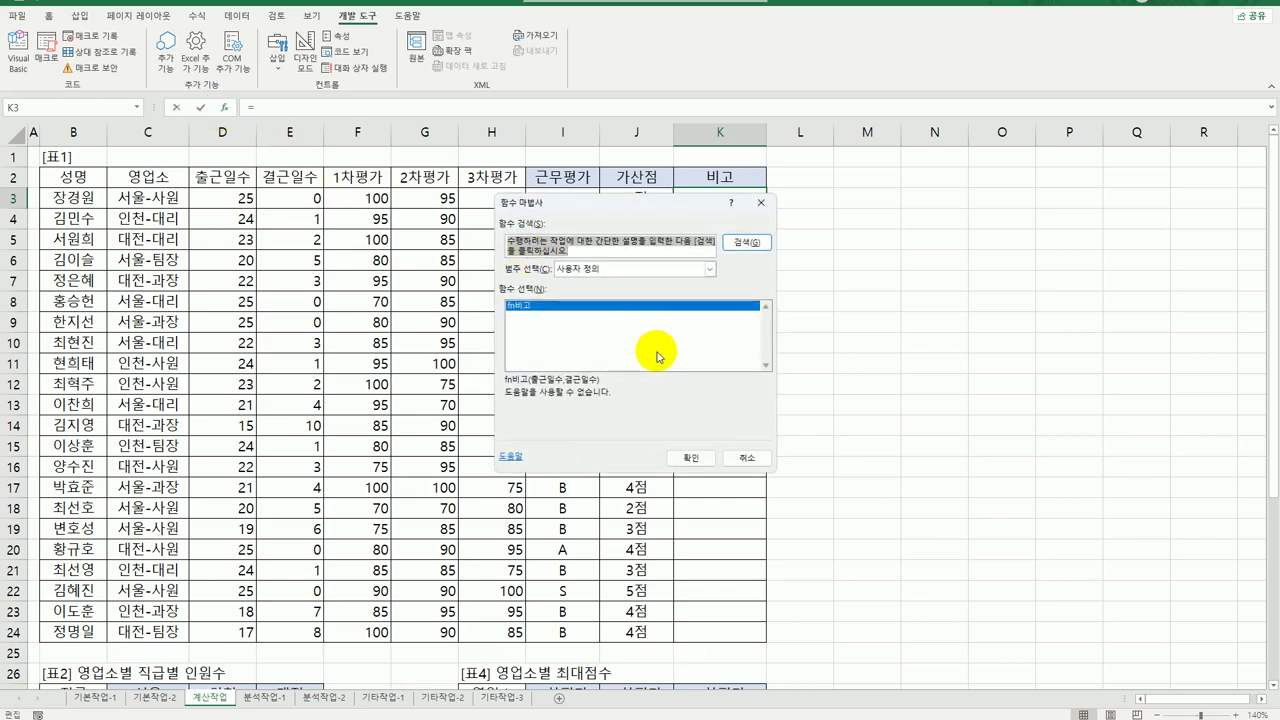
pyautogui.click(694, 456)
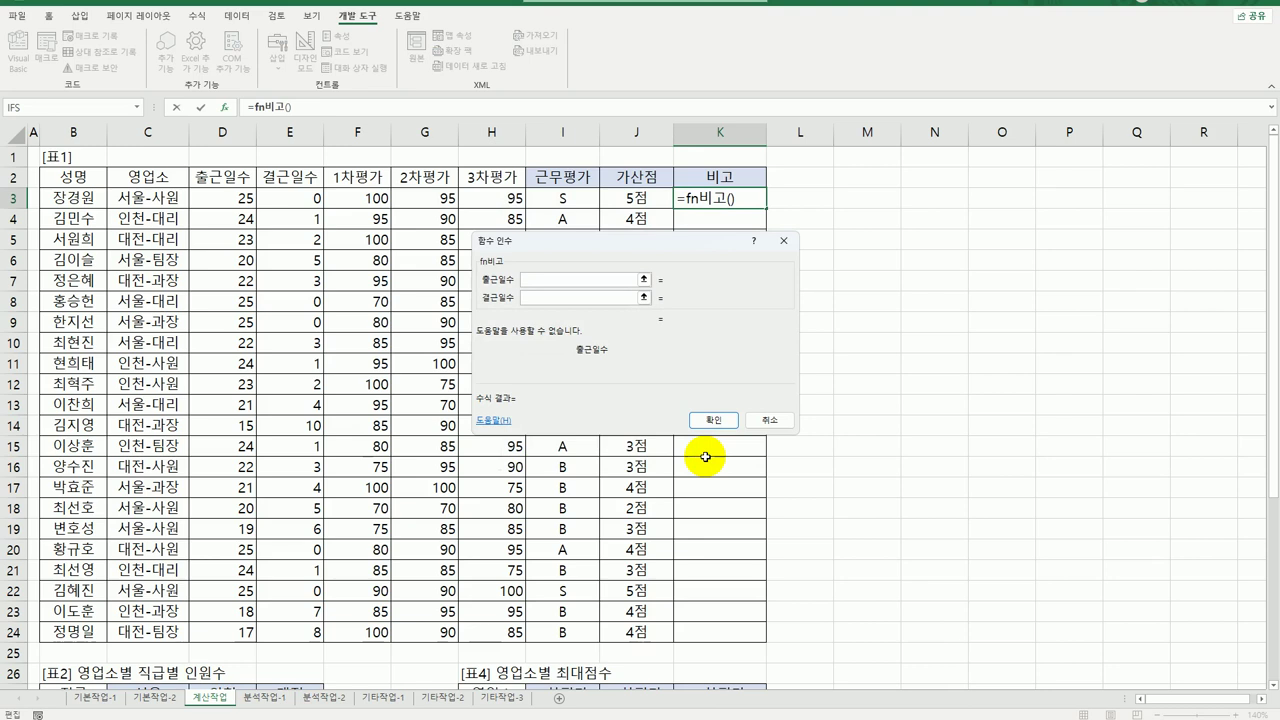
pyautogui.click(245, 200)
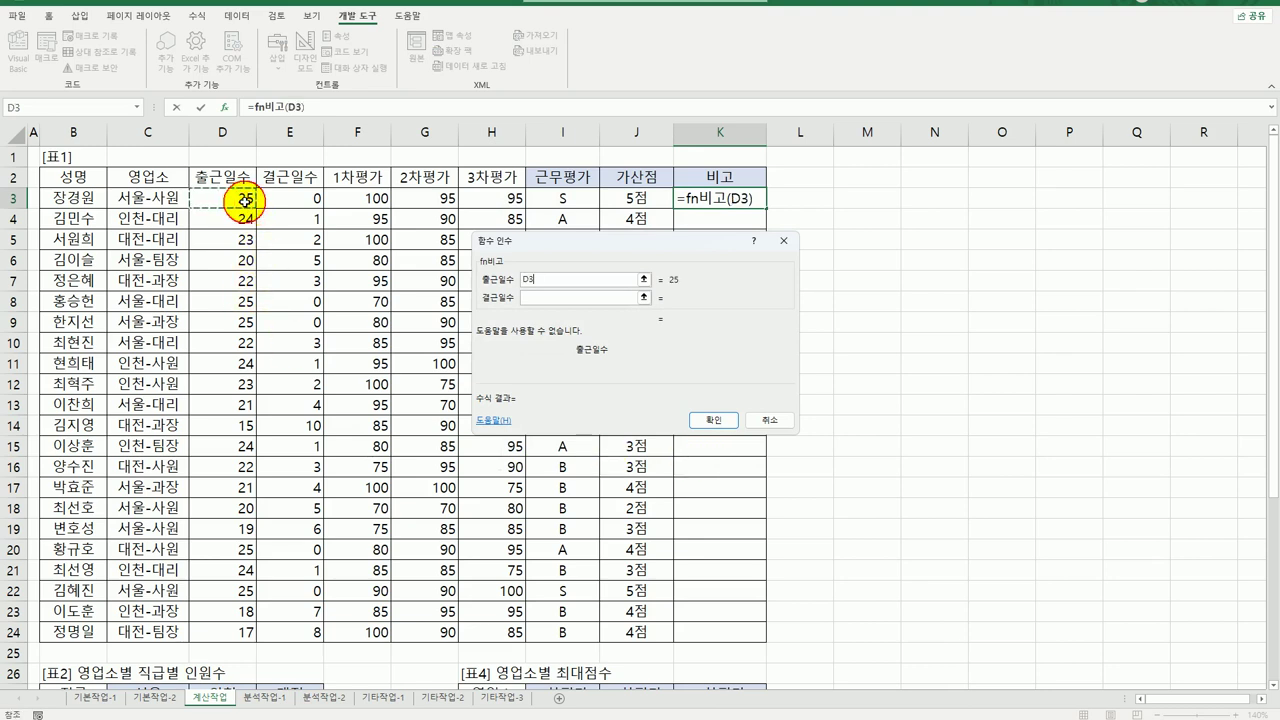
pyautogui.click(546, 298)
pyautogui.click(306, 202)
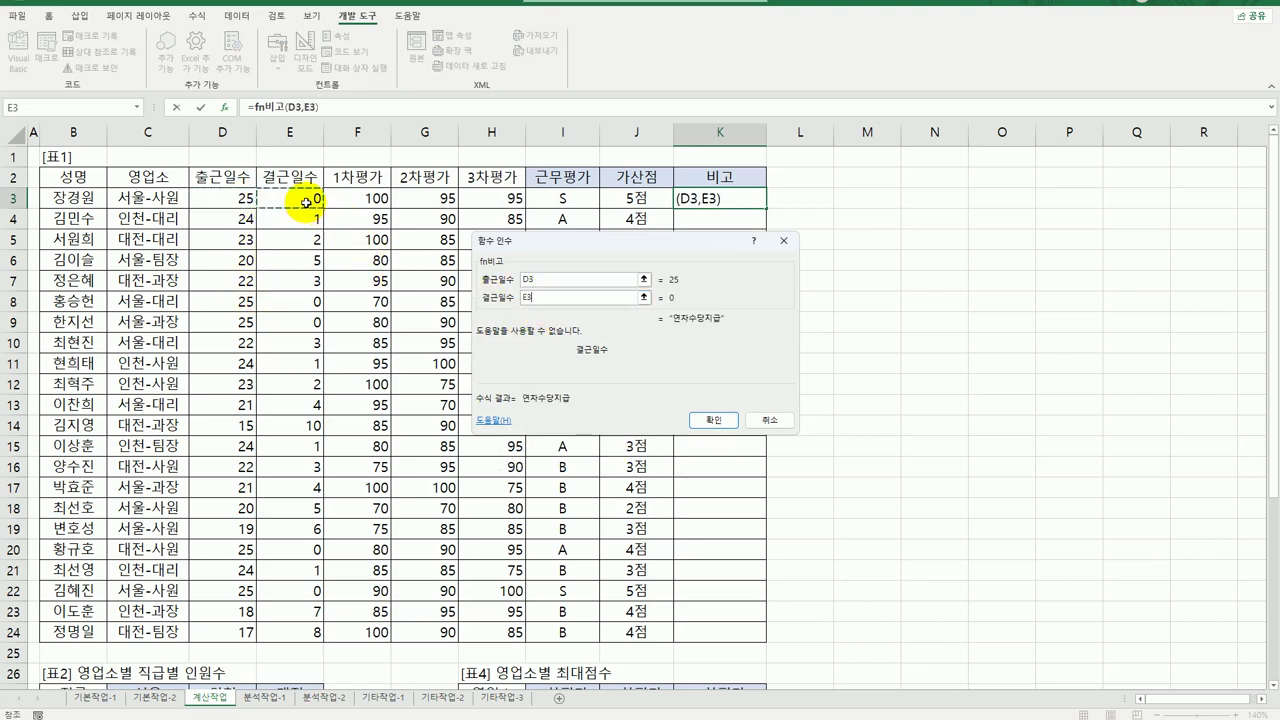
pyautogui.click(713, 420)
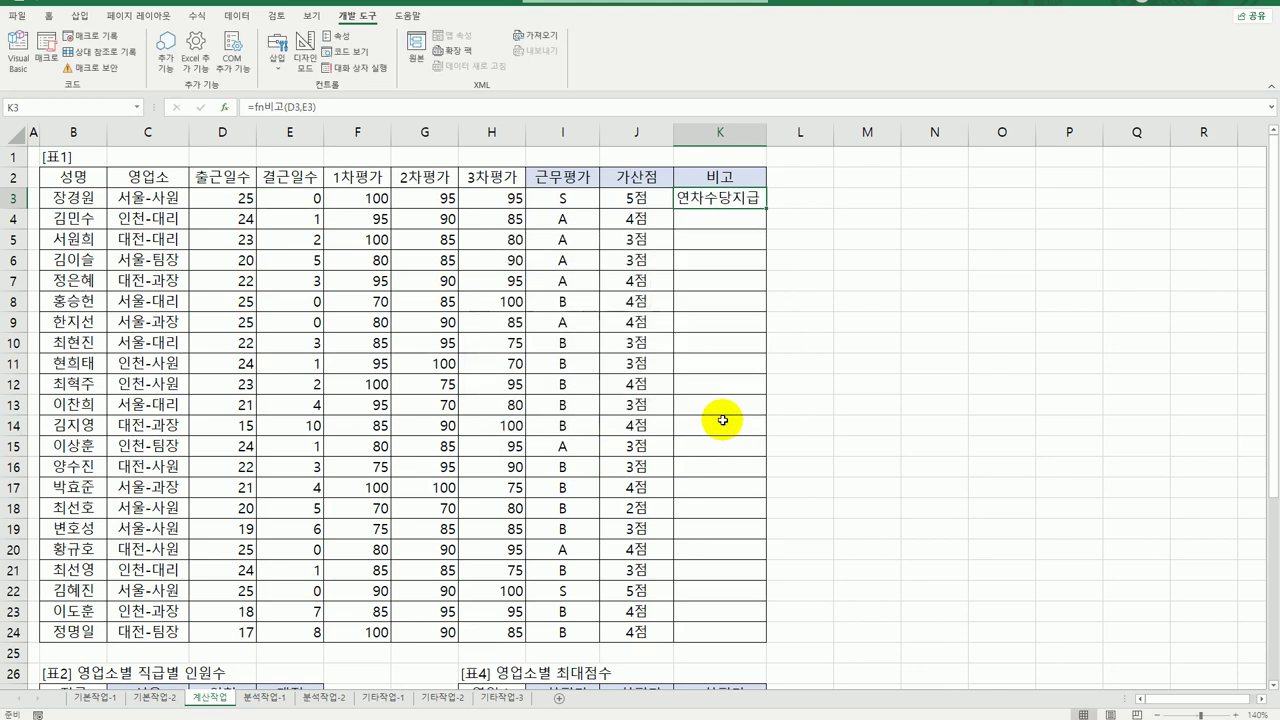
pyautogui.doubleClick(766, 208)
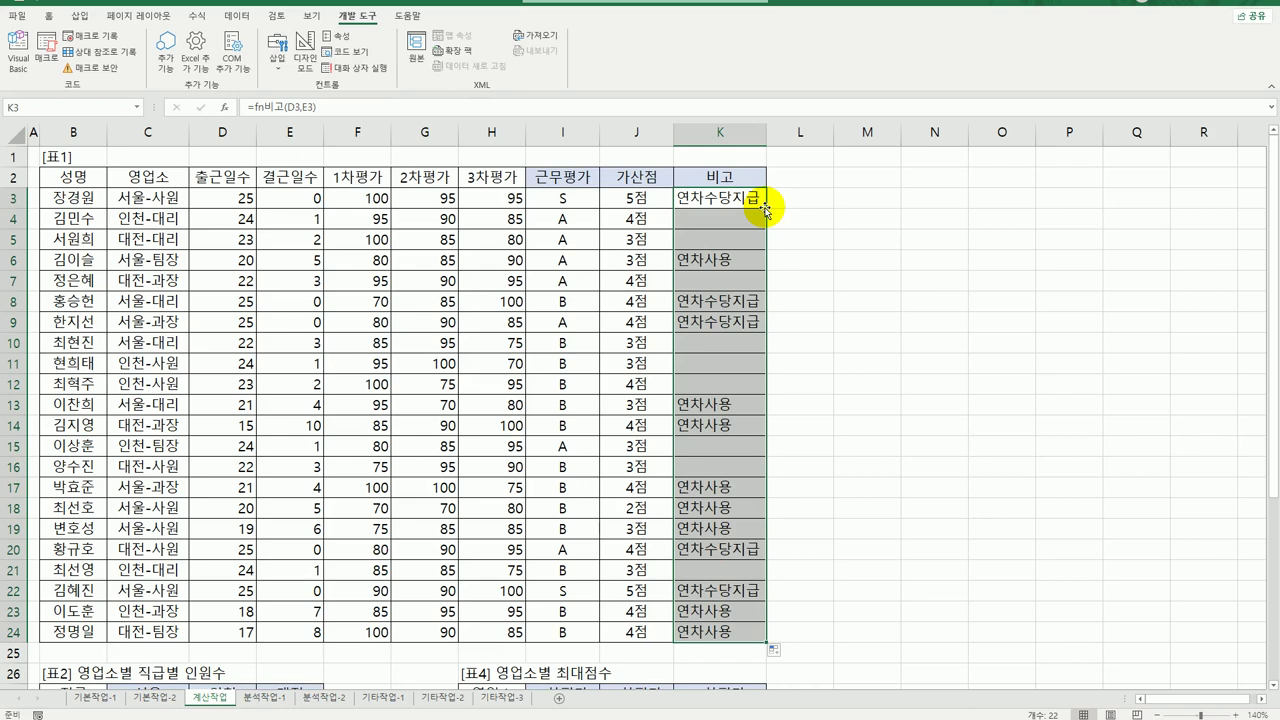
# Step: Examine the empty 표2 headcount table, its 서울 header and the 영업소 values in C3:C24 that it counts
pyautogui.scroll(-6, 760, 212)
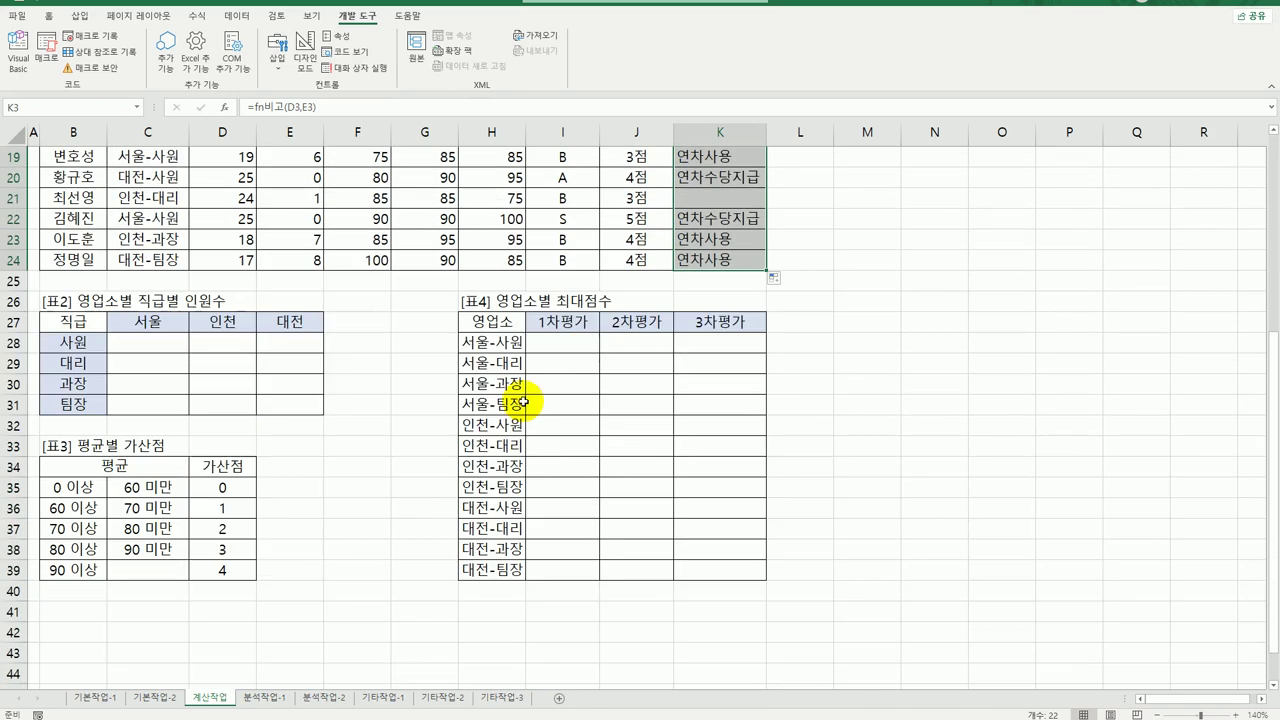
pyautogui.click(184, 350)
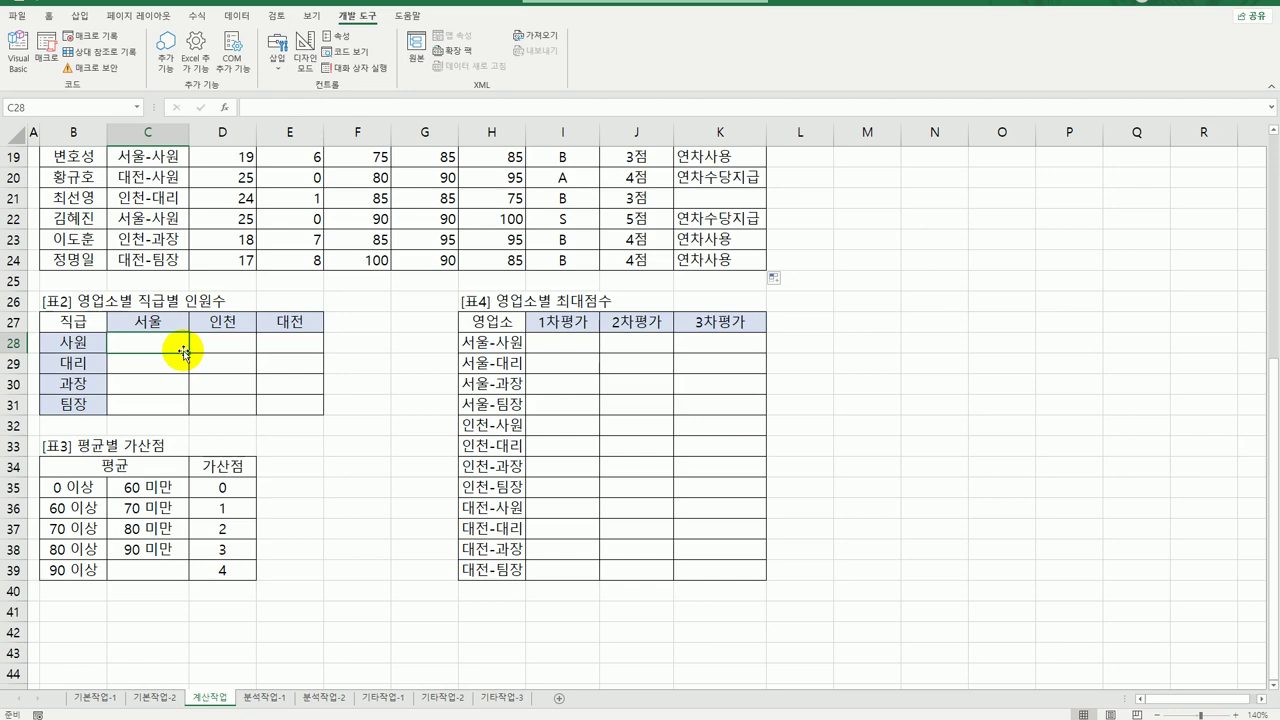
pyautogui.scroll(6, 183, 346)
pyautogui.moveTo(172, 198); pyautogui.dragTo(165, 628)
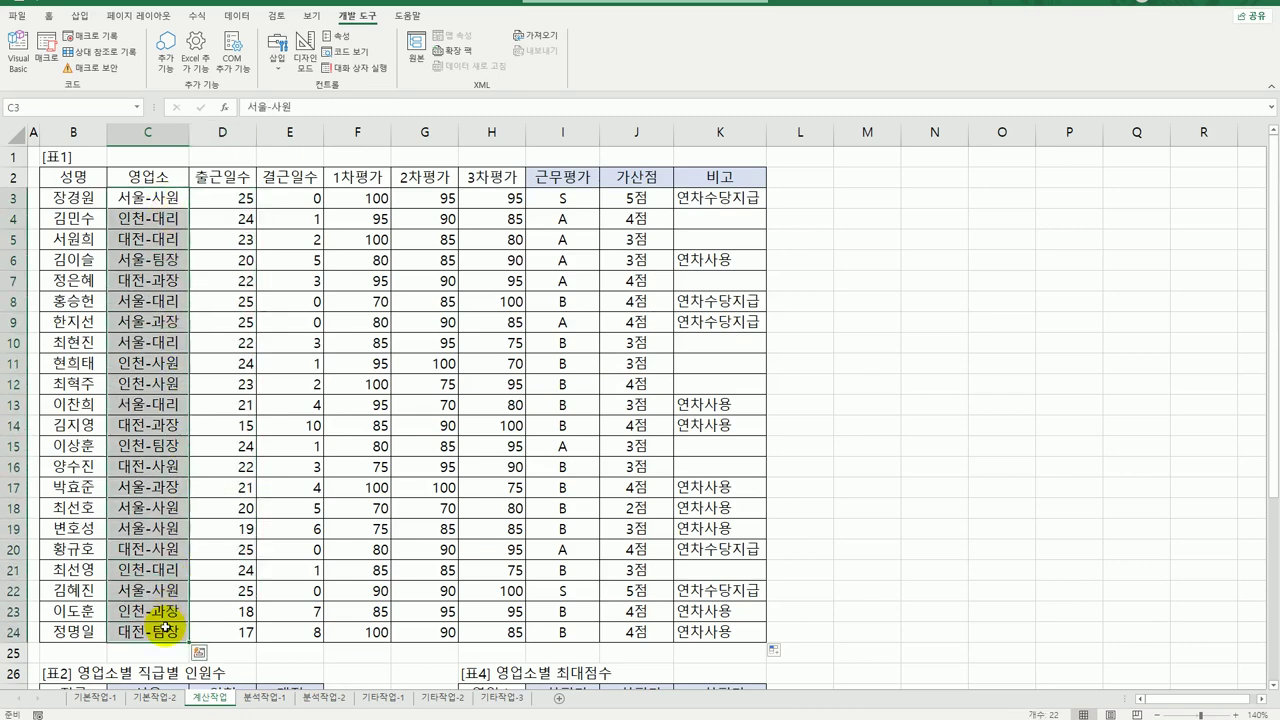
pyautogui.scroll(-2, 165, 392)
pyautogui.scroll(-1, 165, 392)
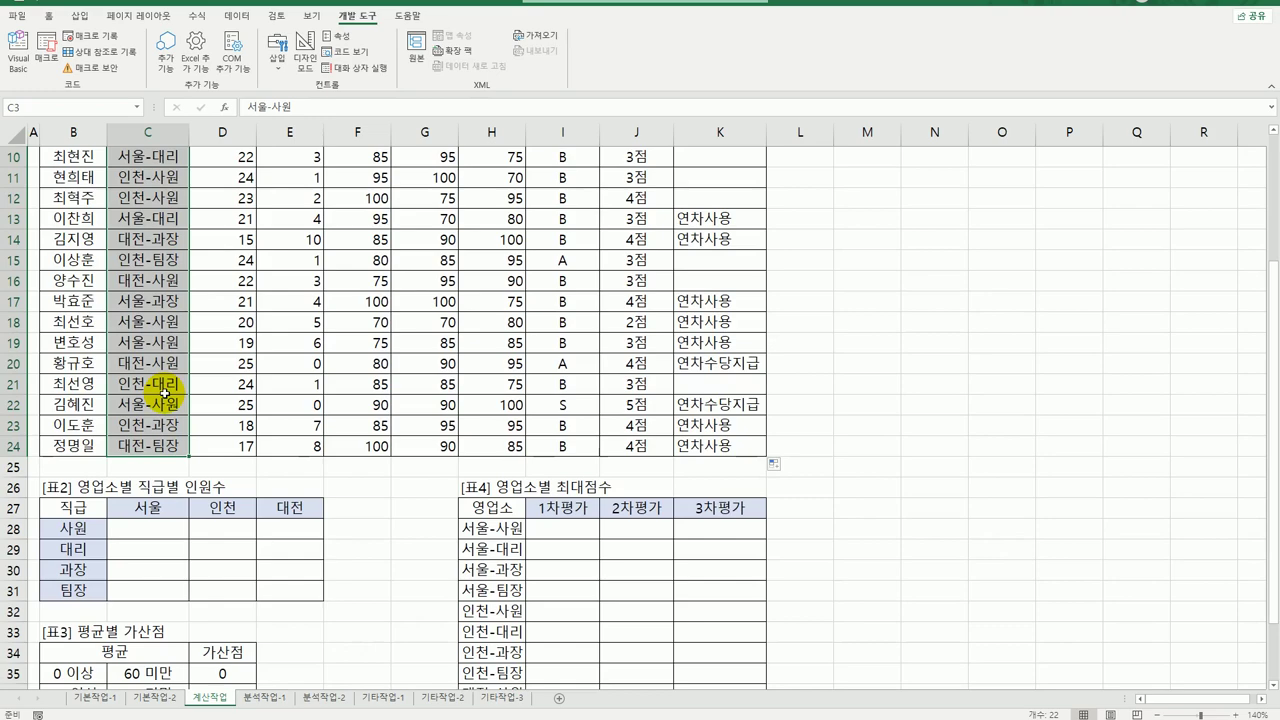
pyautogui.scroll(3, 165, 392)
pyautogui.scroll(-3, 165, 392)
pyautogui.click(145, 506)
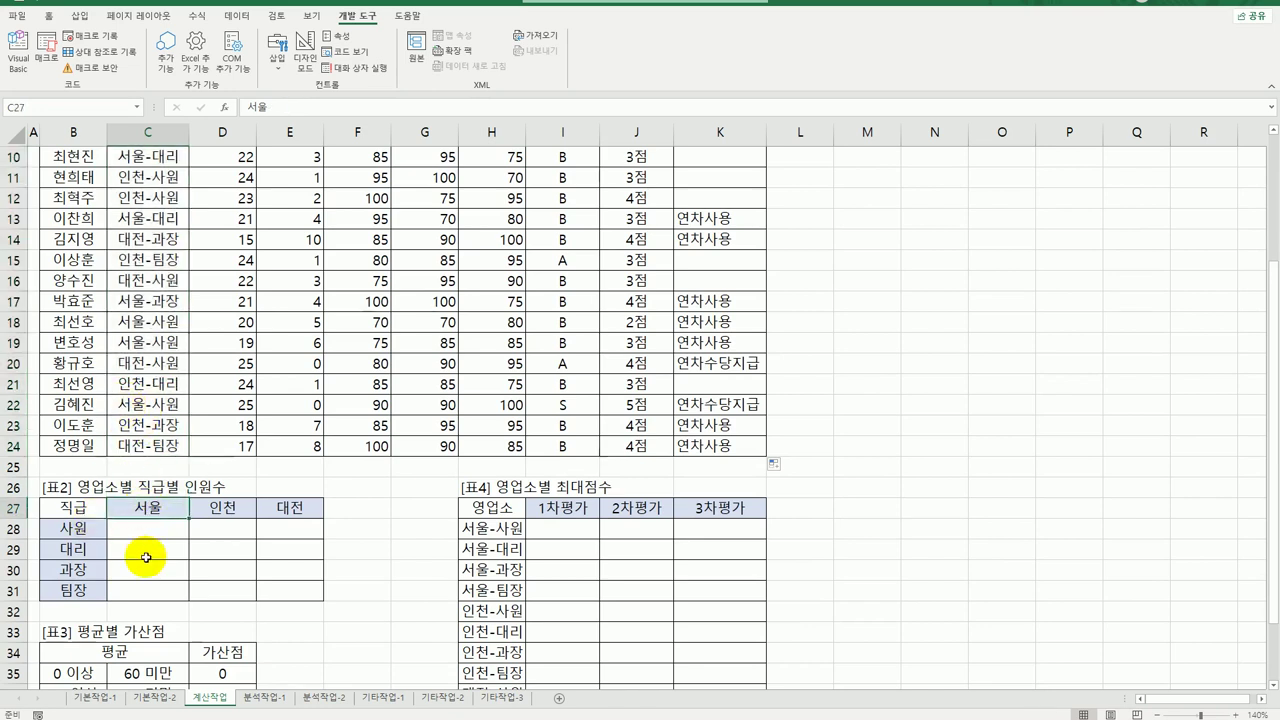
# Step: Start a formula in C28 with COUNT, IF and FIND nested, using B28 as the text to find
pyautogui.click(153, 532)
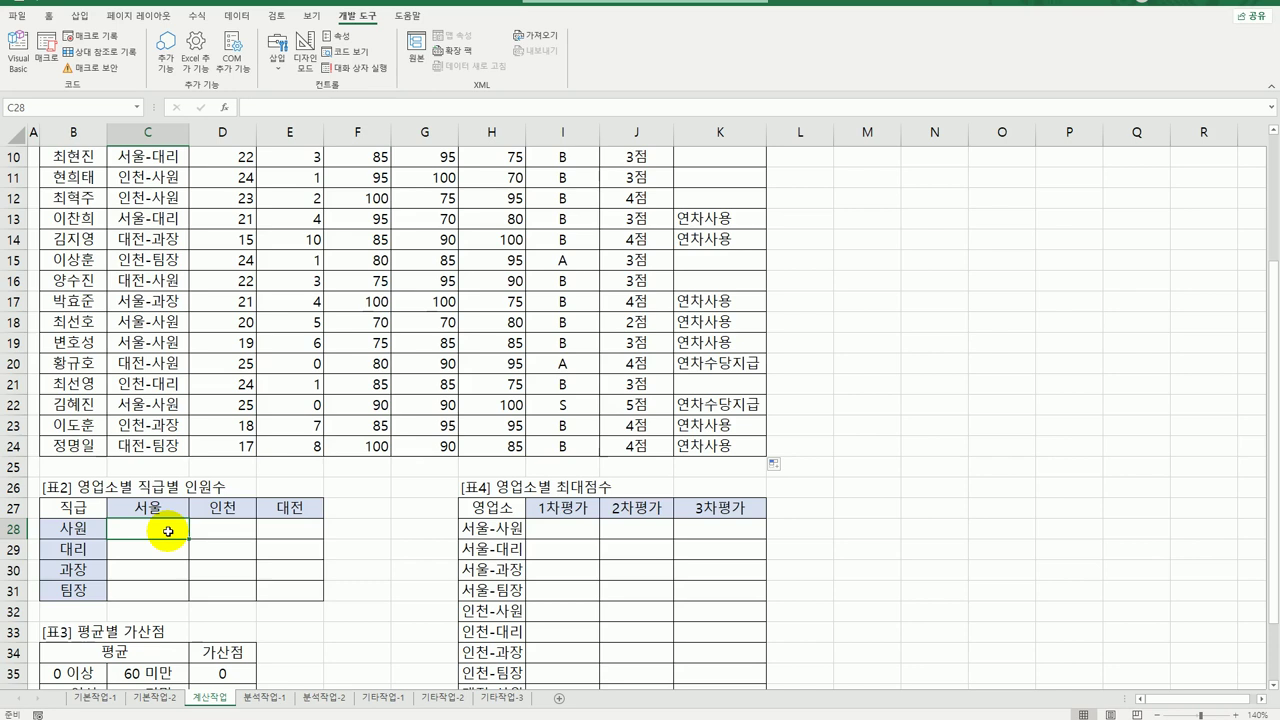
pyautogui.write('=count')
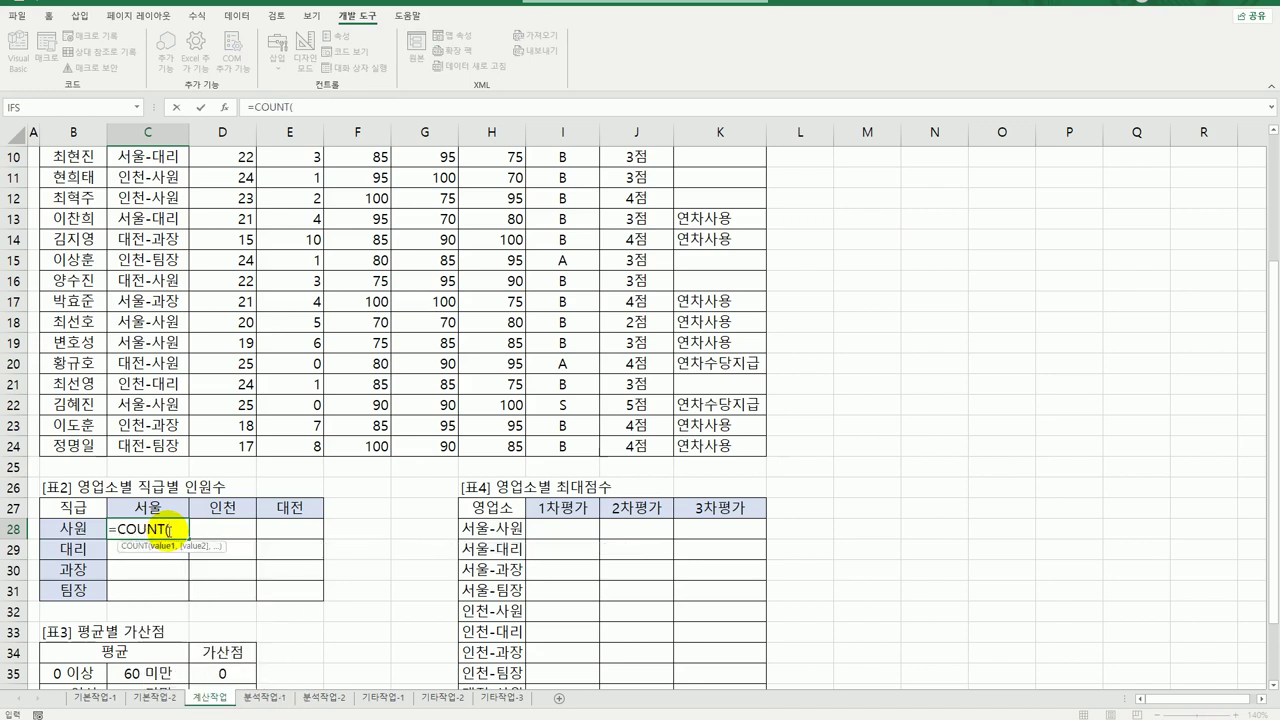
pyautogui.write('if')
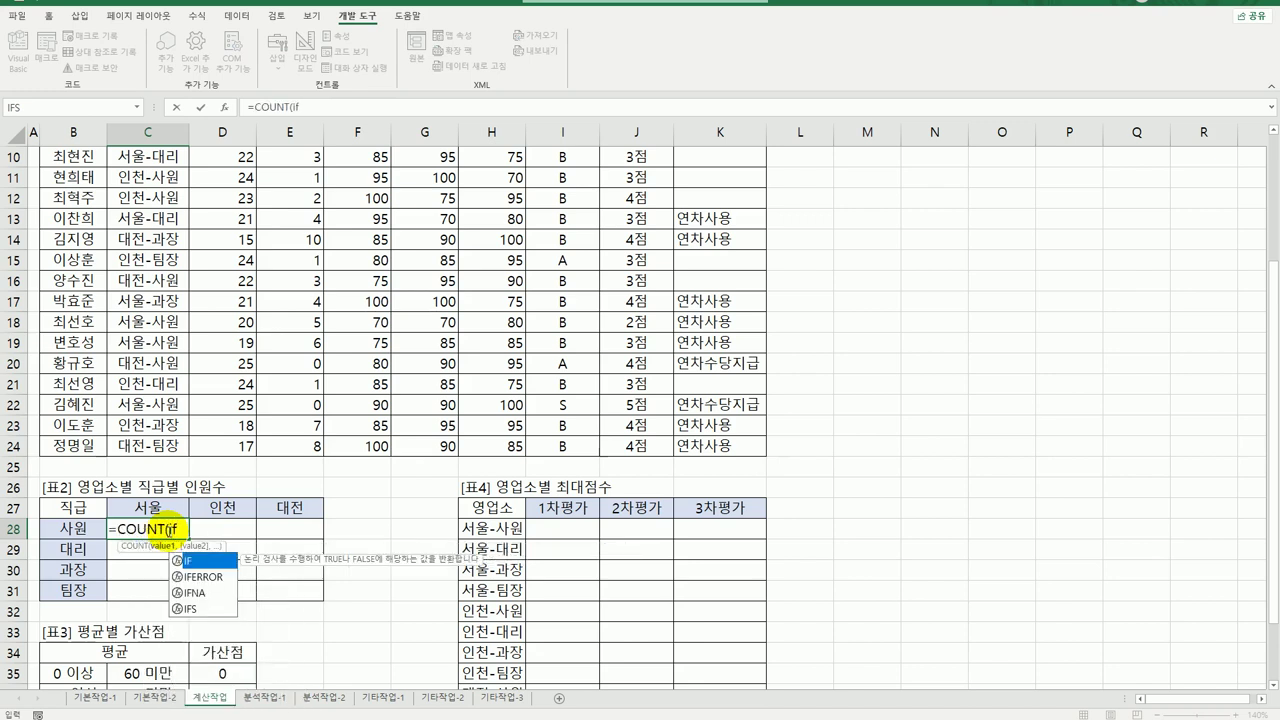
pyautogui.press('Tab')
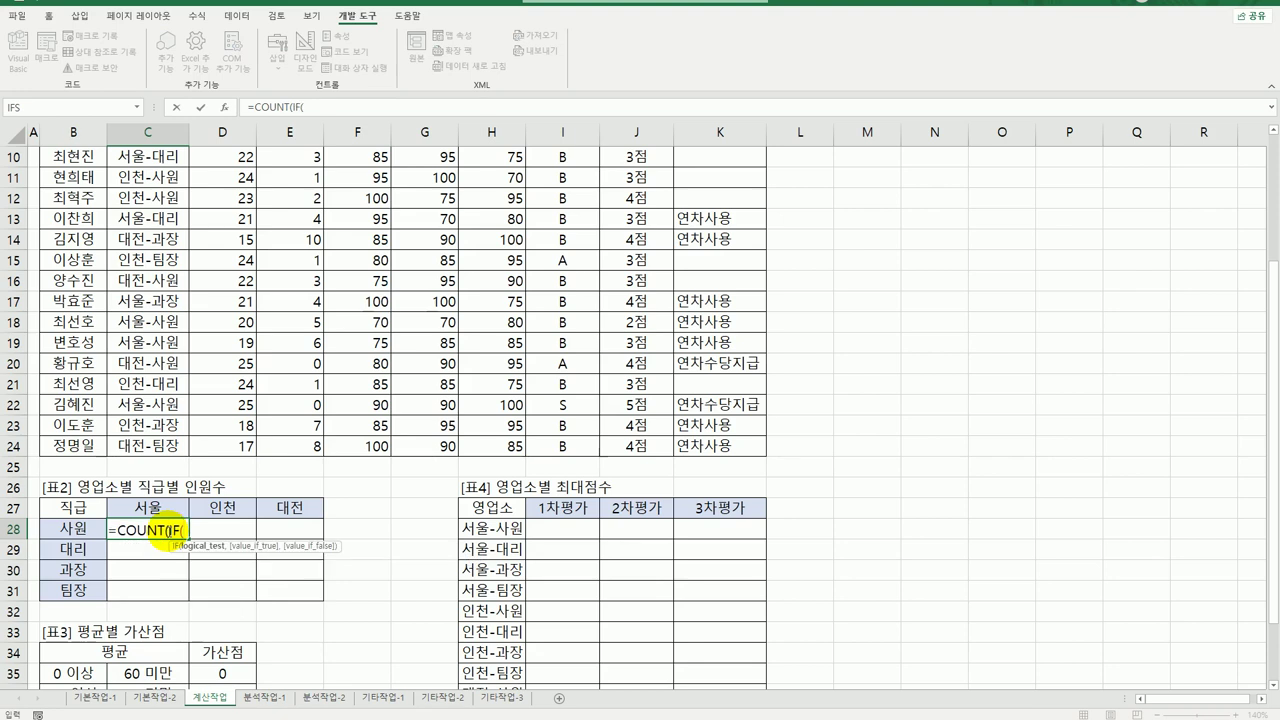
pyautogui.write('find')
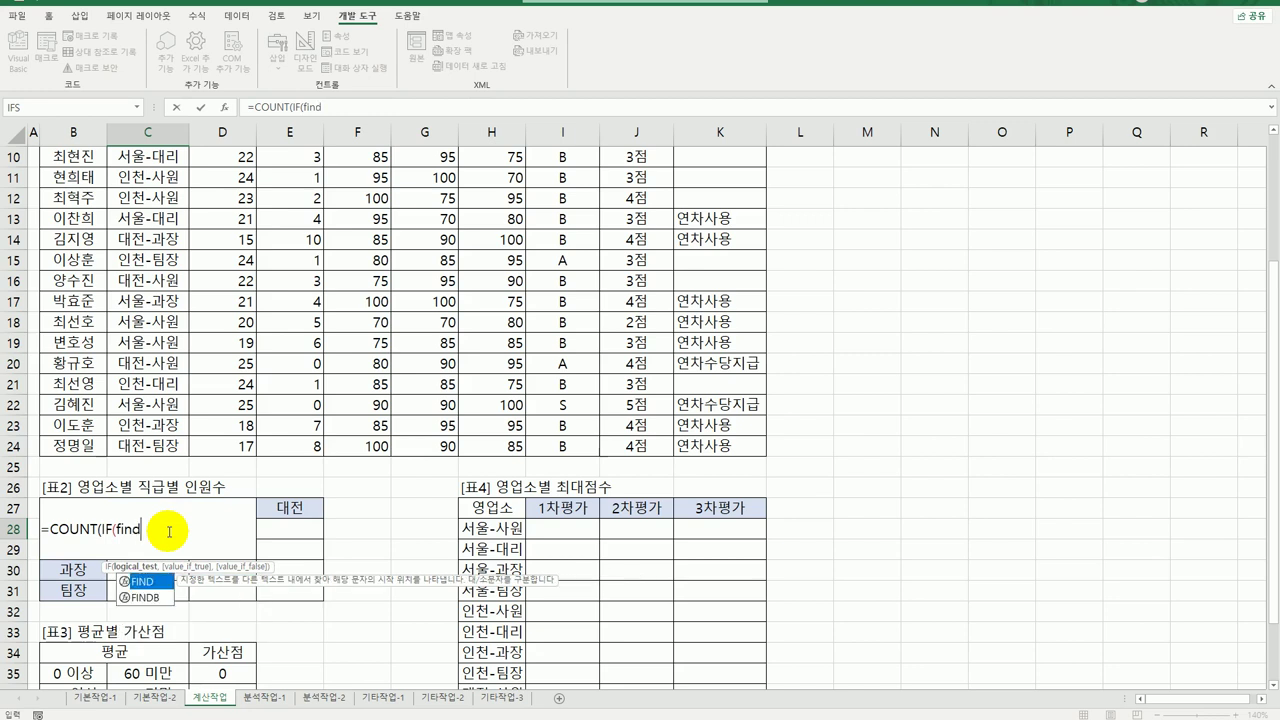
pyautogui.press('Tab')
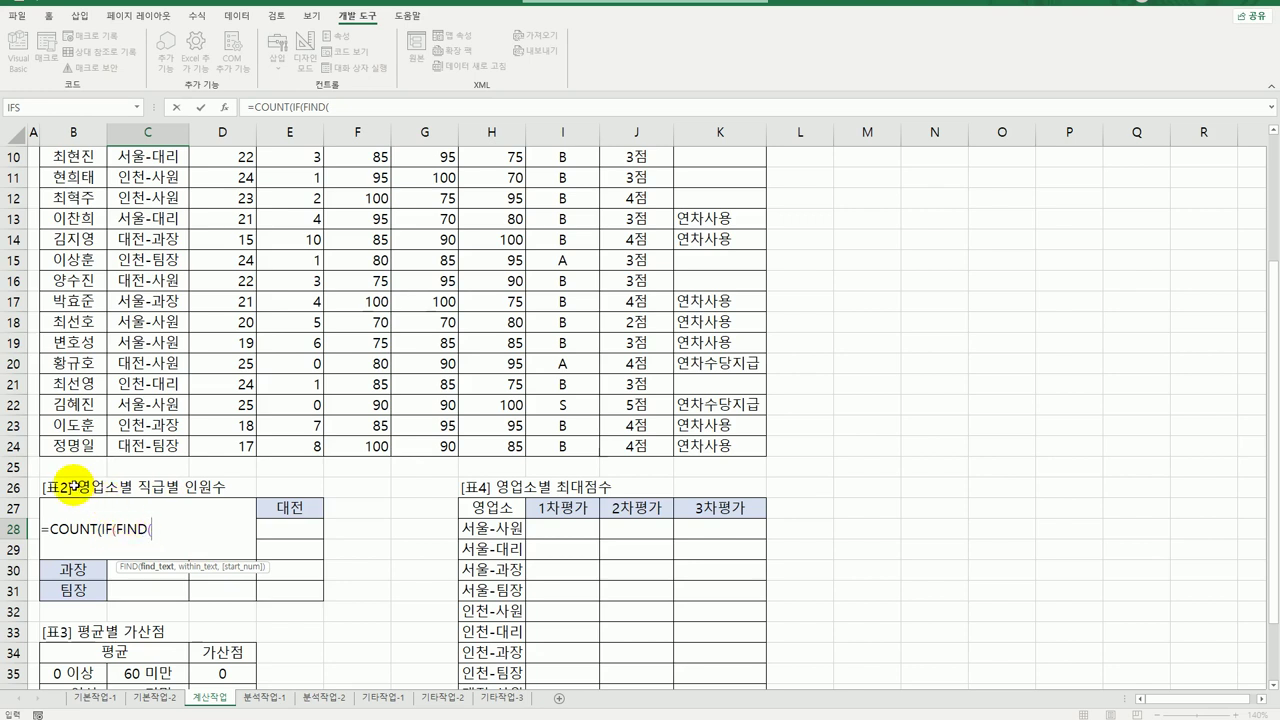
pyautogui.click(75, 485)
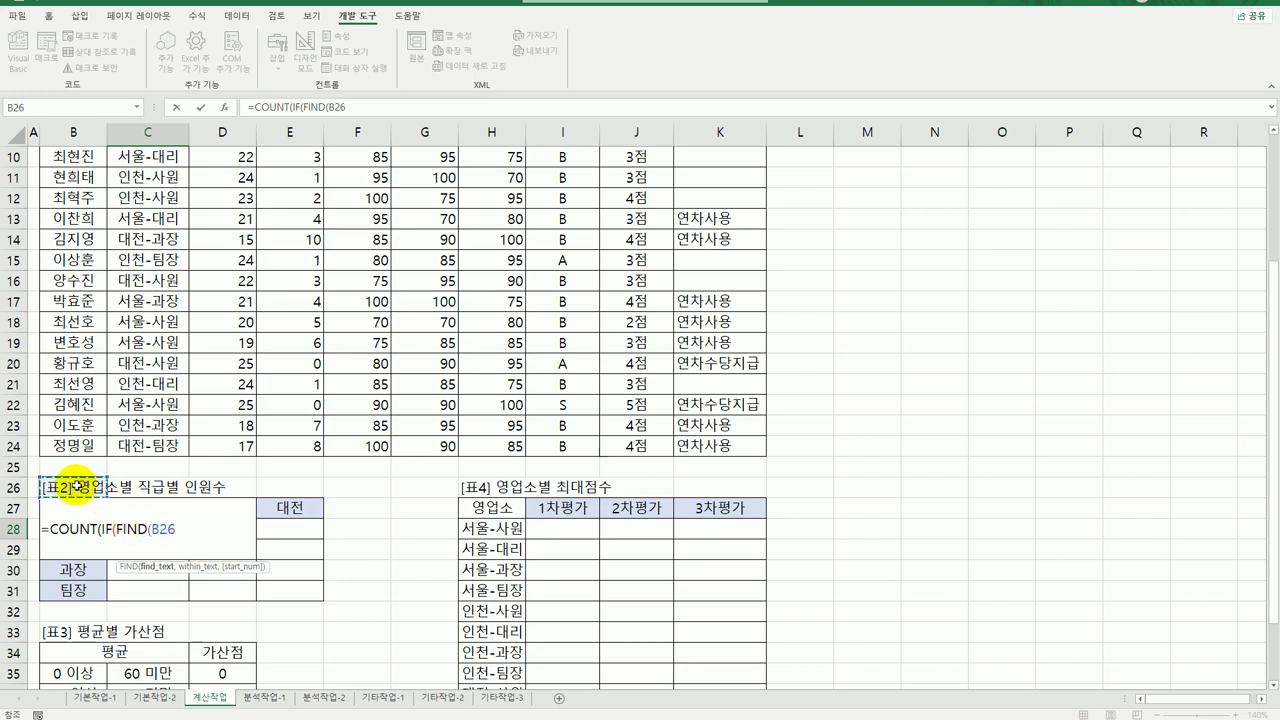
pyautogui.press('Down')
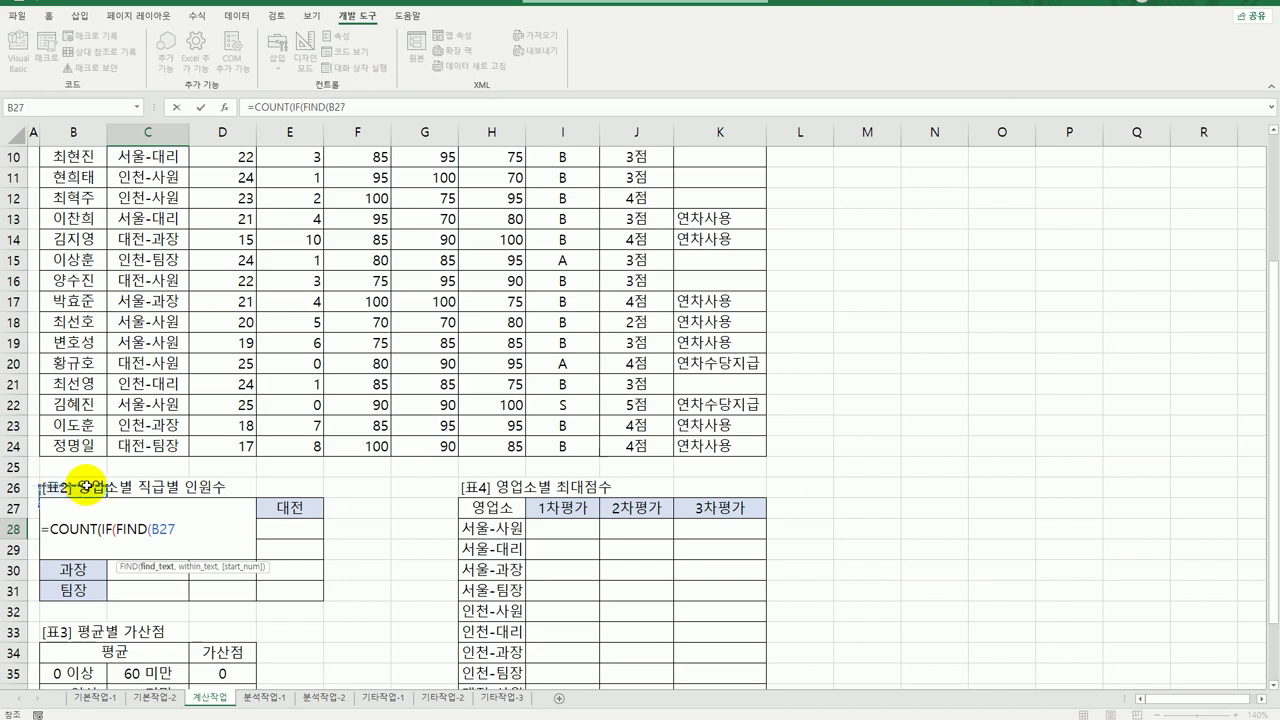
pyautogui.press('Down')
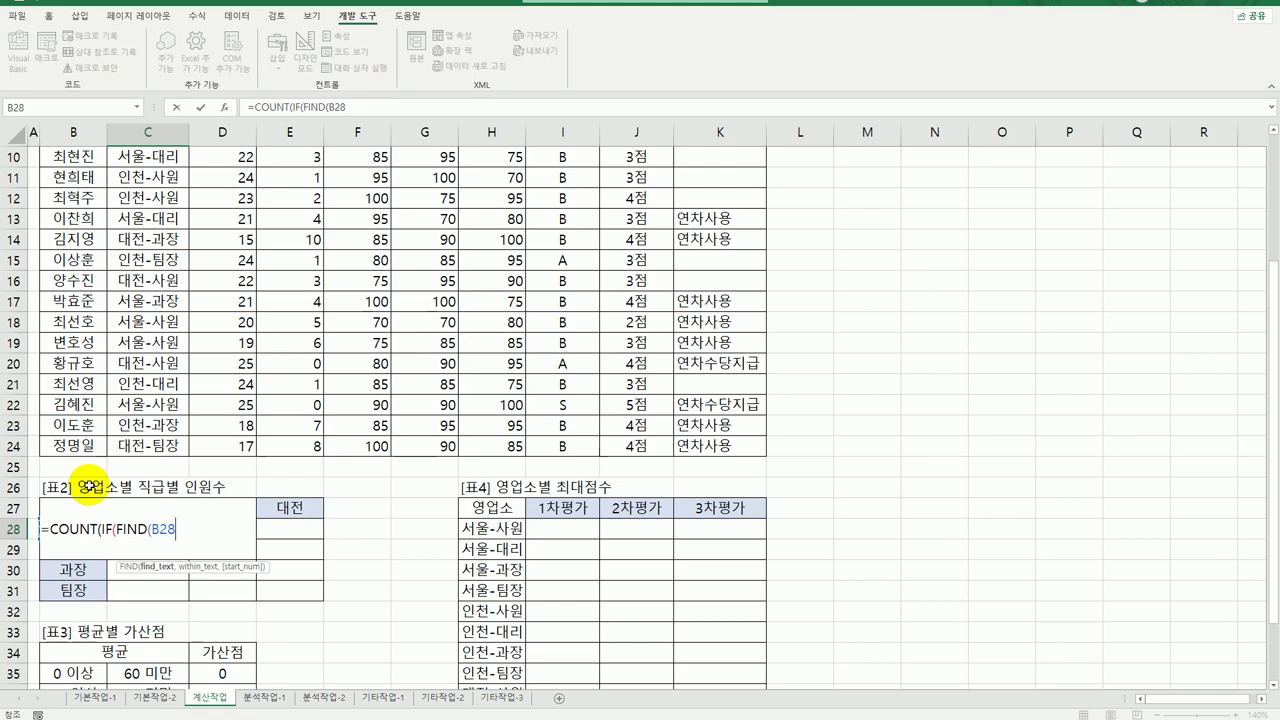
pyautogui.write(',')
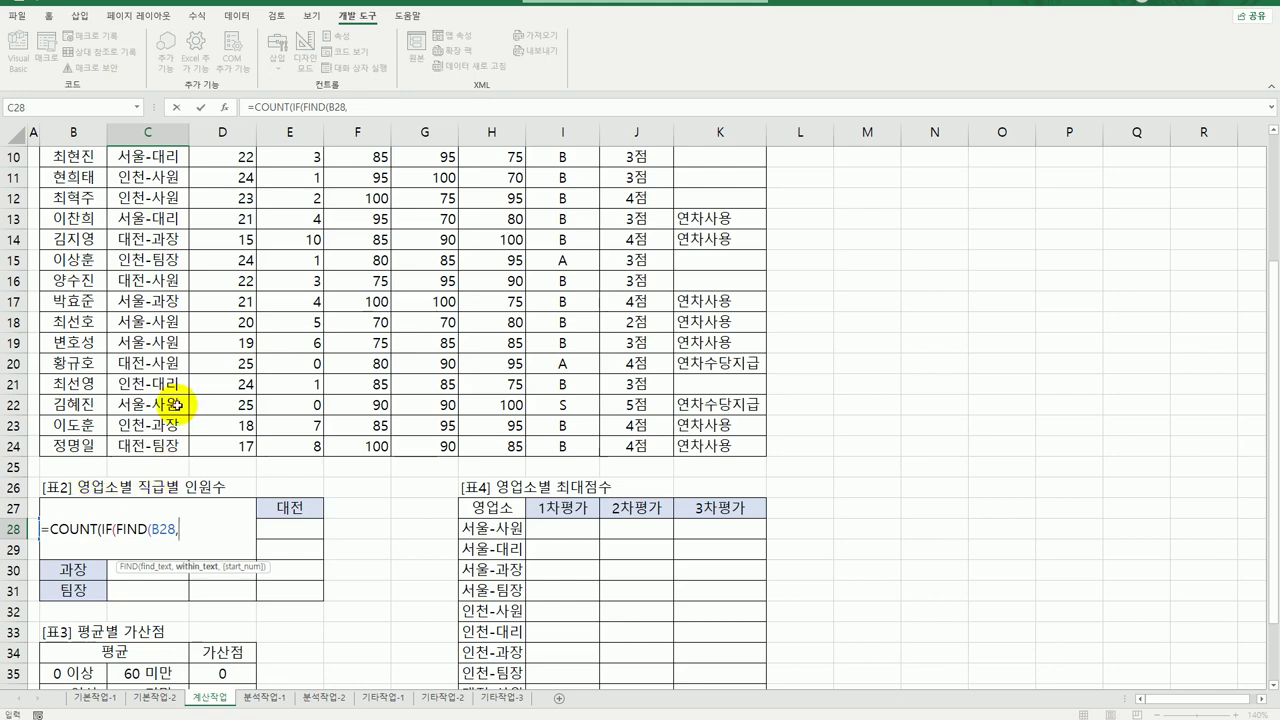
# Step: Search the 영업소 range as the absolute reference $C$3:$C$24, close FIND and test its result with >=1
pyautogui.scroll(3, 180, 403)
pyautogui.moveTo(157, 198); pyautogui.dragTo(171, 630)
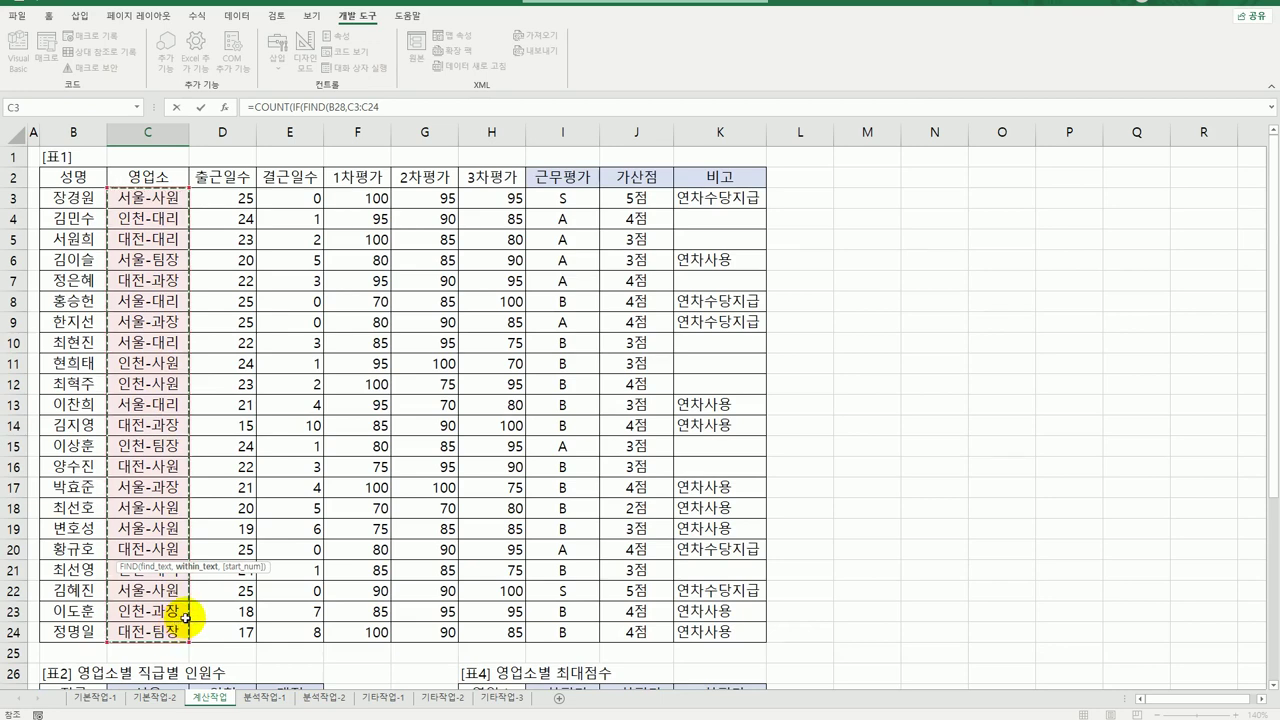
pyautogui.press('F4')
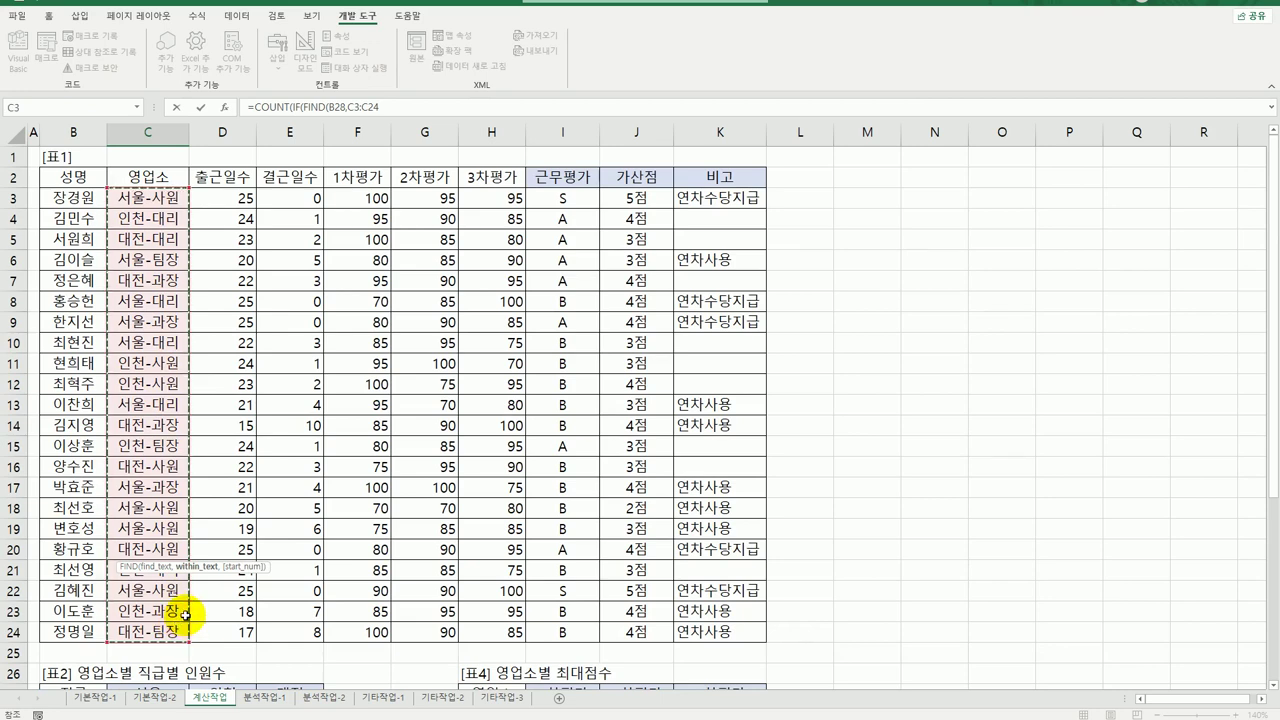
pyautogui.scroll(-5, 185, 615)
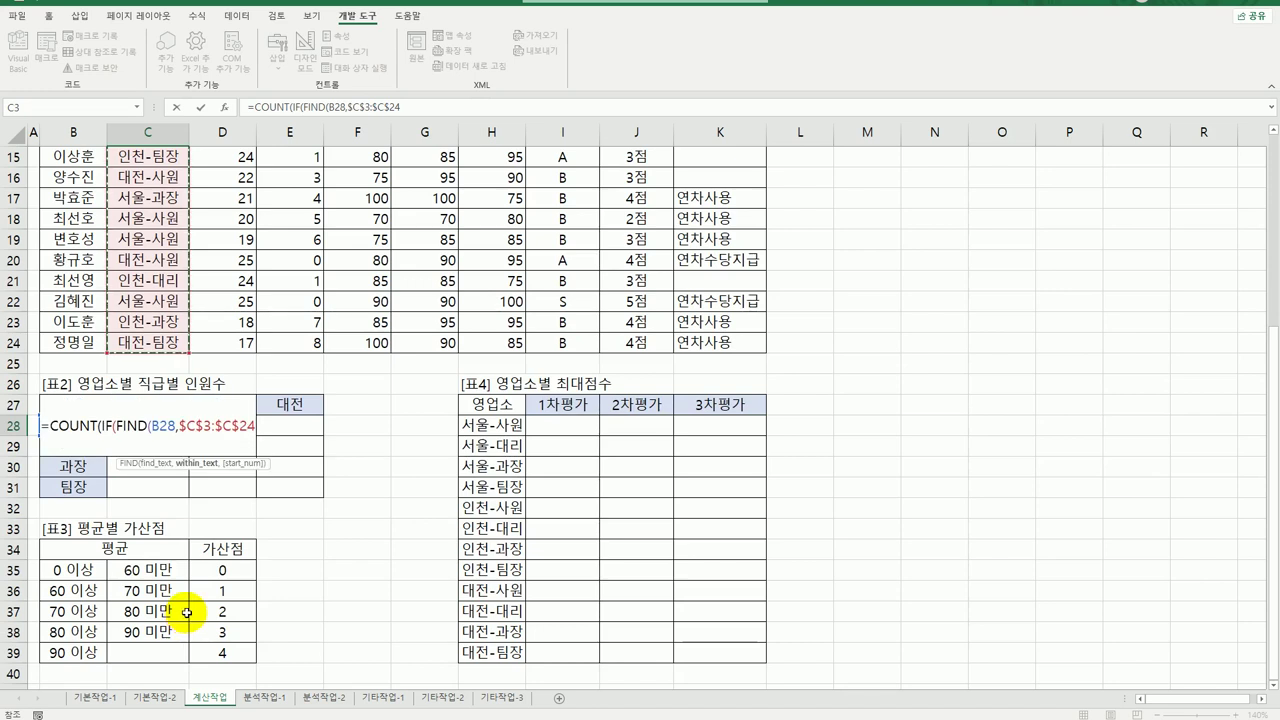
pyautogui.write(')')
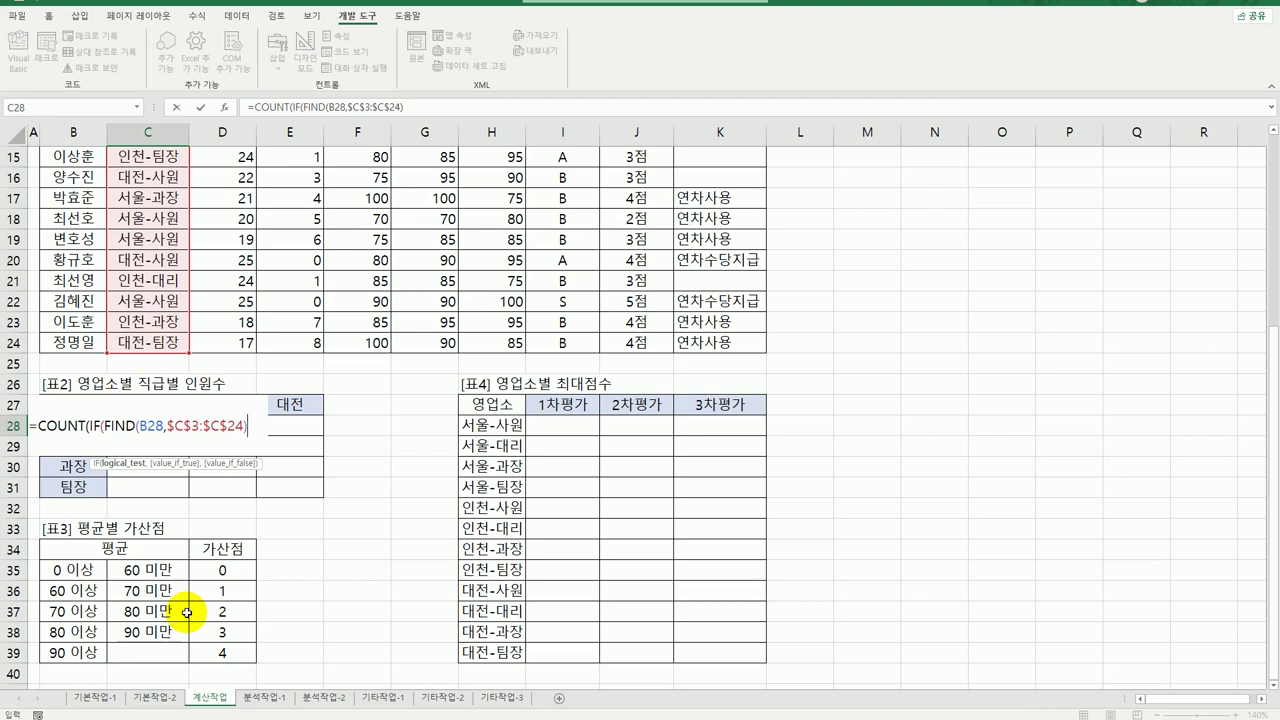
pyautogui.write('>=1')
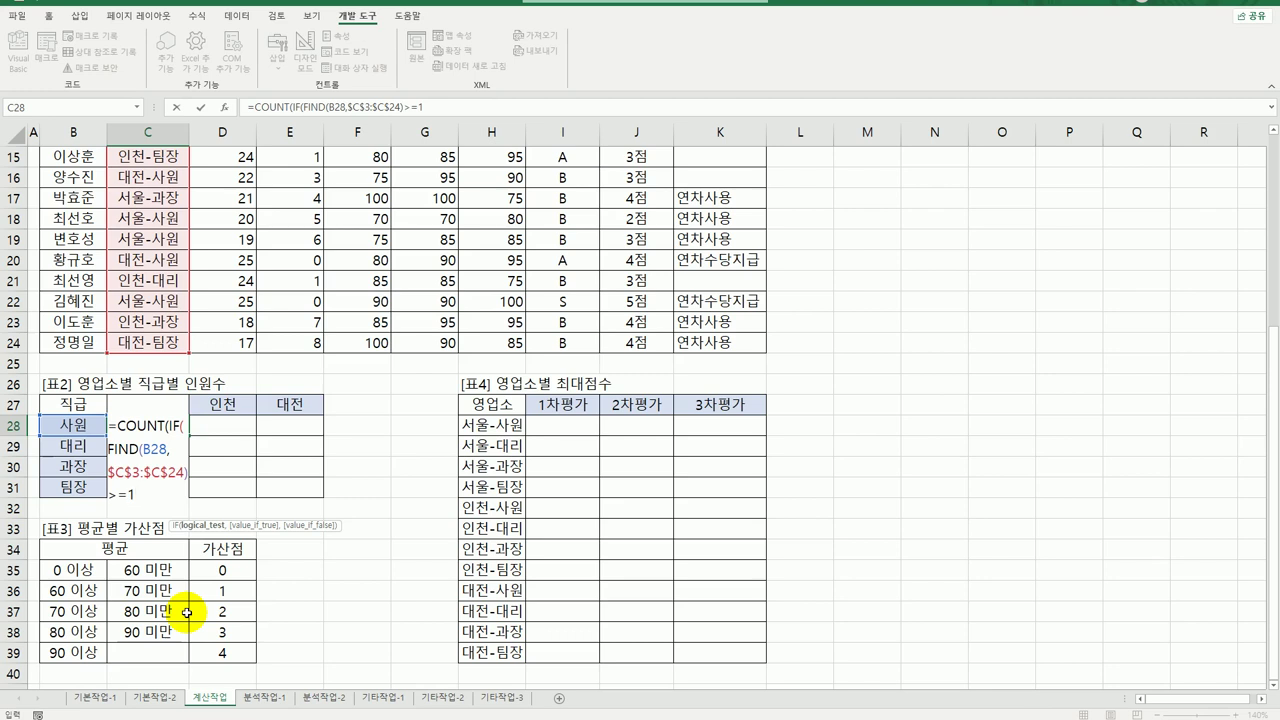
# Step: Enclose the FIND(B28,$C$3:$C$24)>=1 condition in its own parentheses inside the IF
pyautogui.click(322, 108)
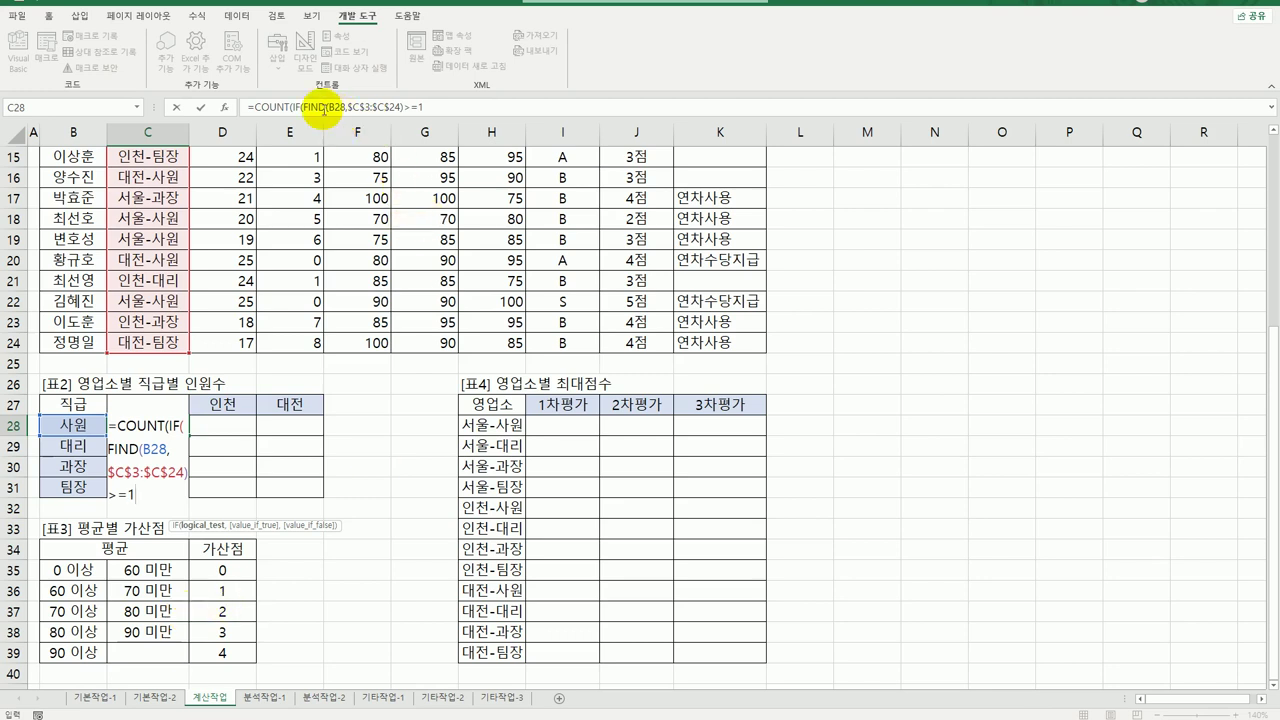
pyautogui.click(108, 449)
pyautogui.write('(')
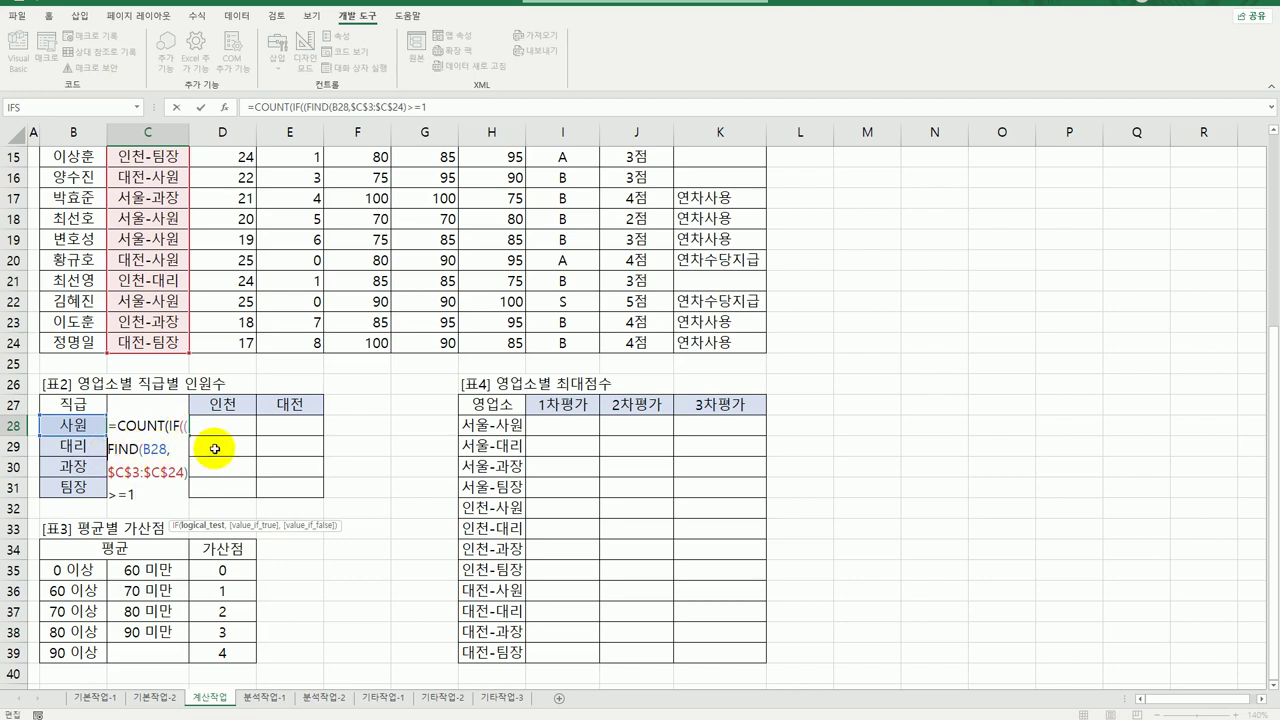
pyautogui.click(170, 494)
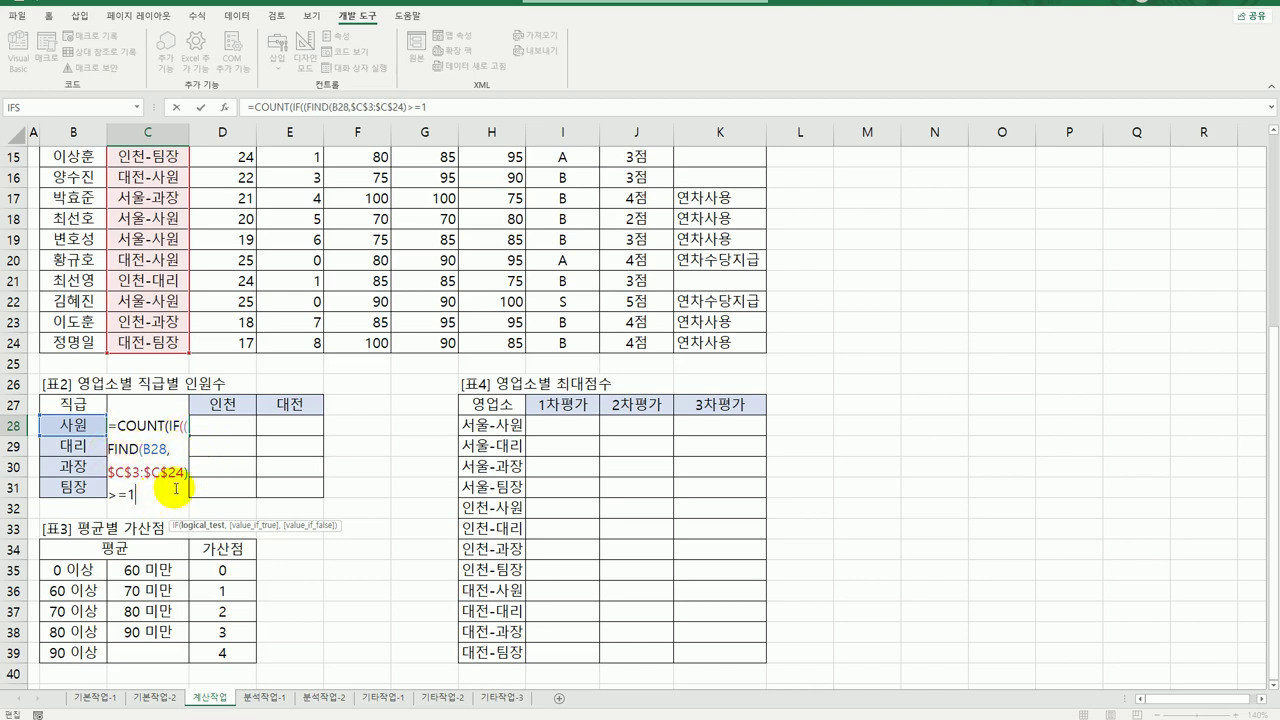
pyautogui.write(')')
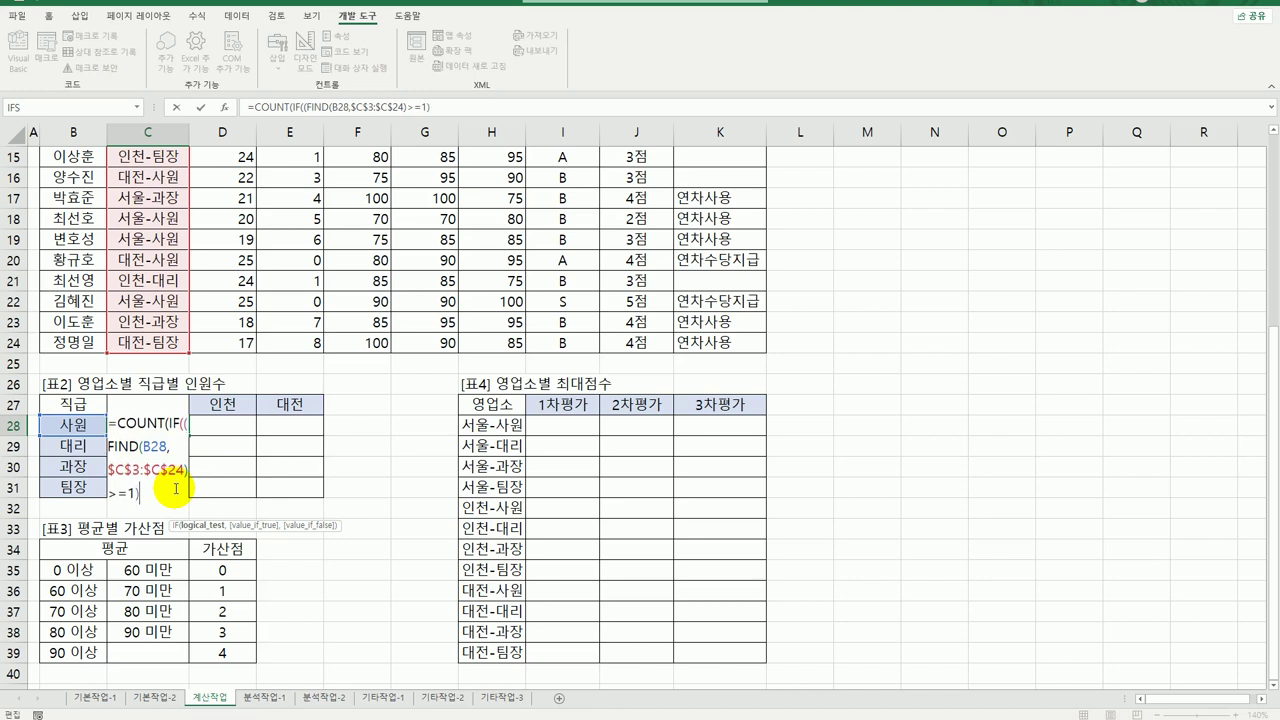
# Step: Multiply the condition by a second parenthesized FIND whose search text is the 서울 header, row-locked as C$27
pyautogui.write('*')
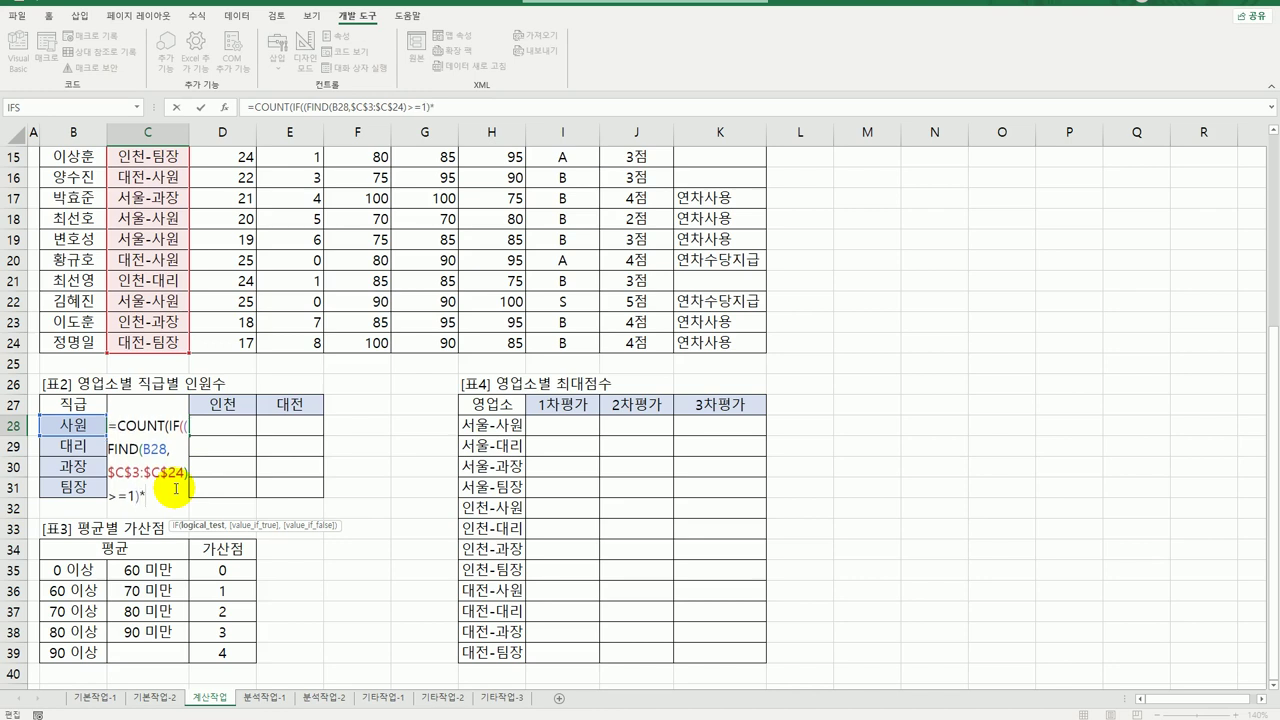
pyautogui.write('(FIND(')
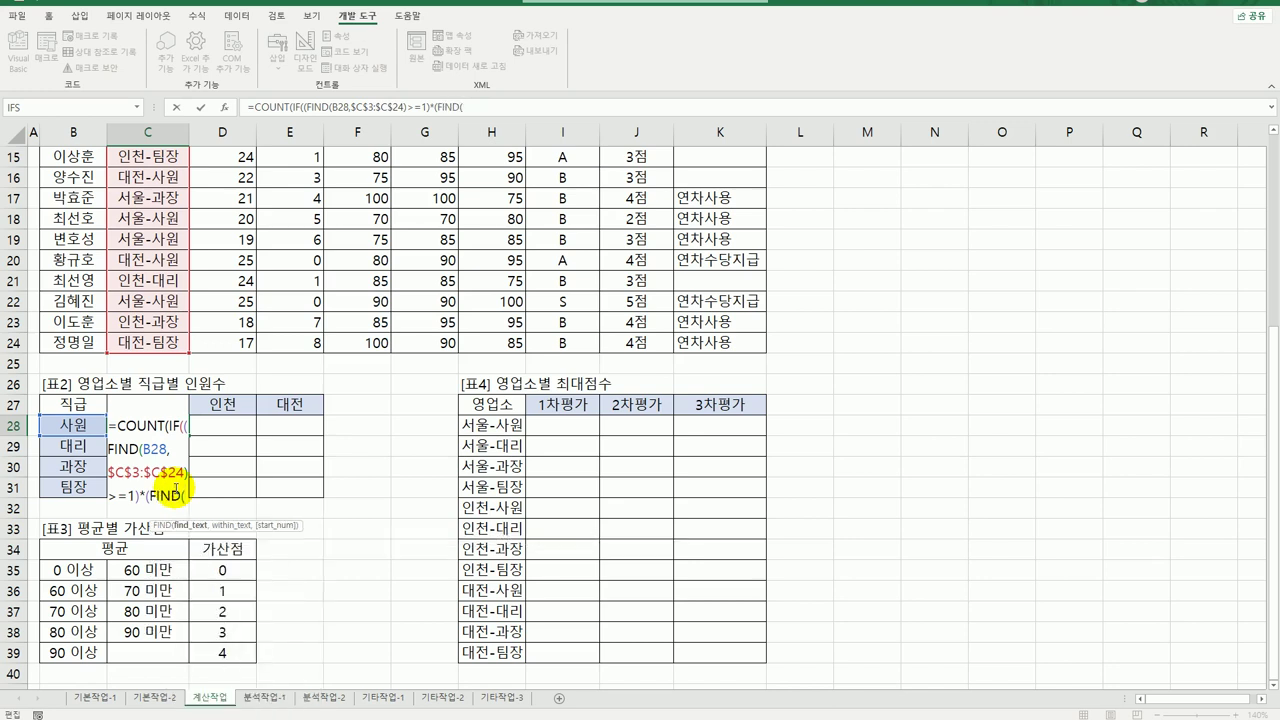
pyautogui.click(163, 380)
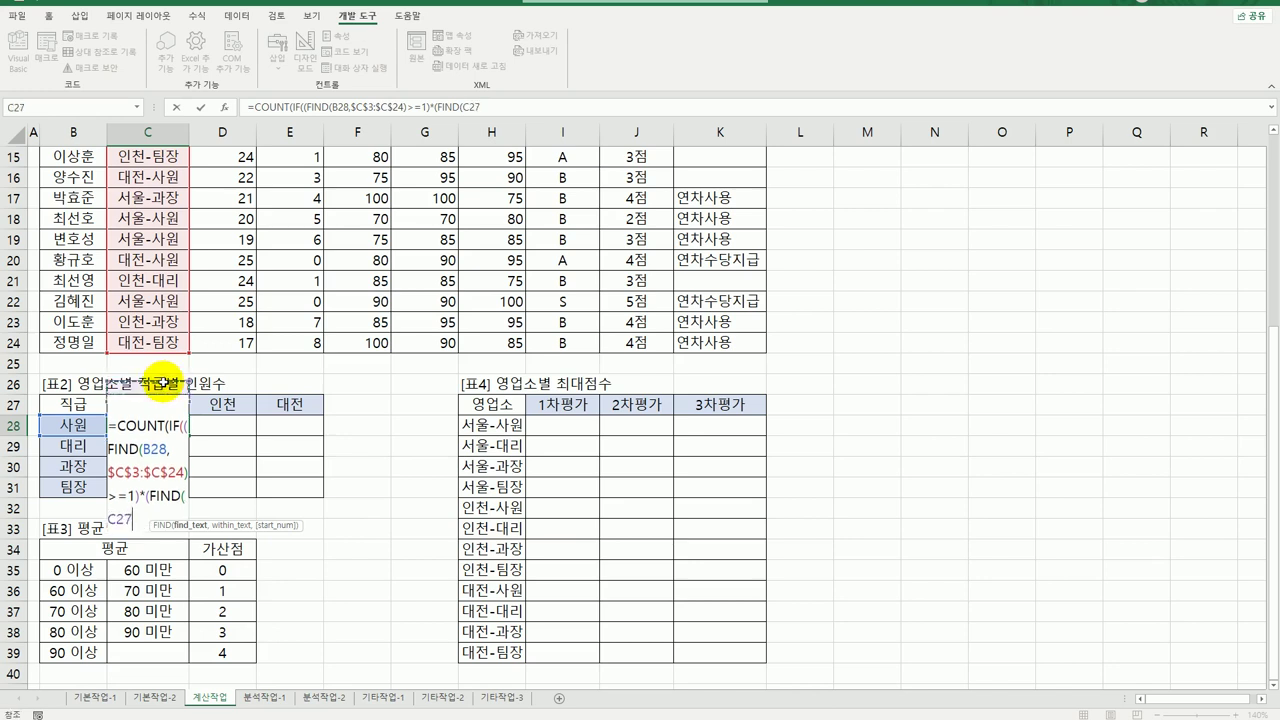
pyautogui.click(160, 404)
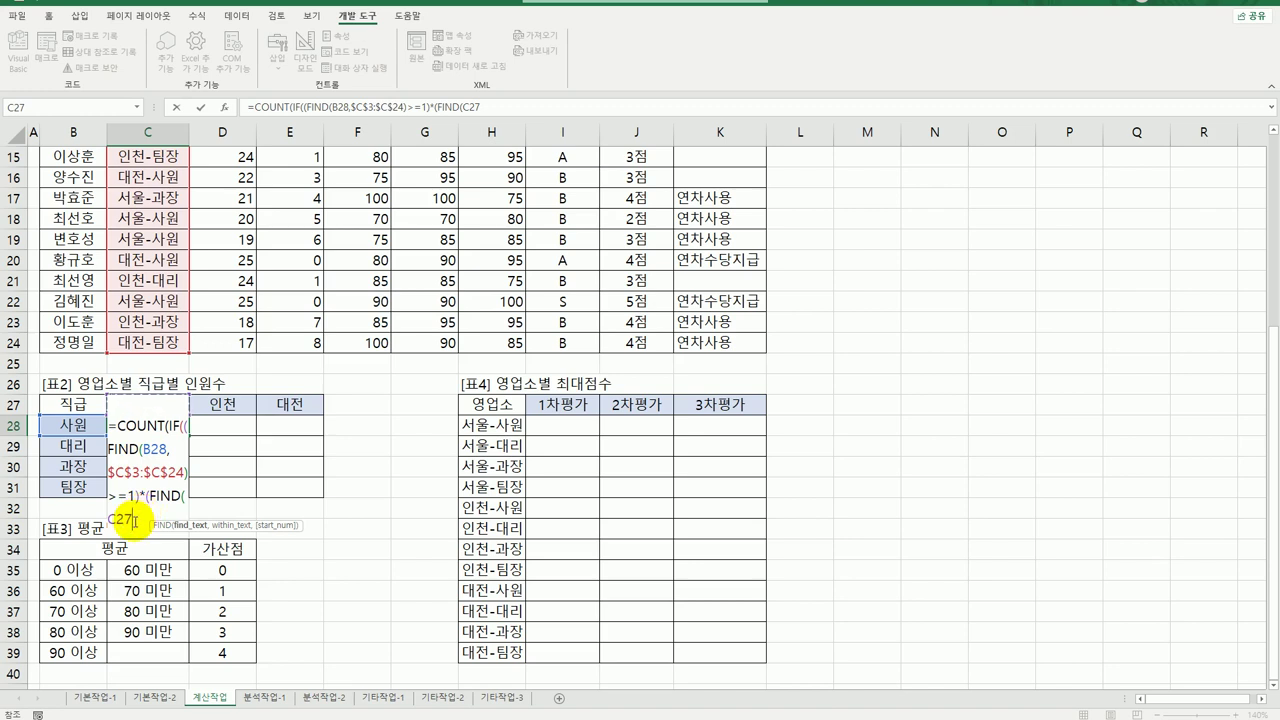
pyautogui.press('F4')
pyautogui.press('F4')
pyautogui.write(',')
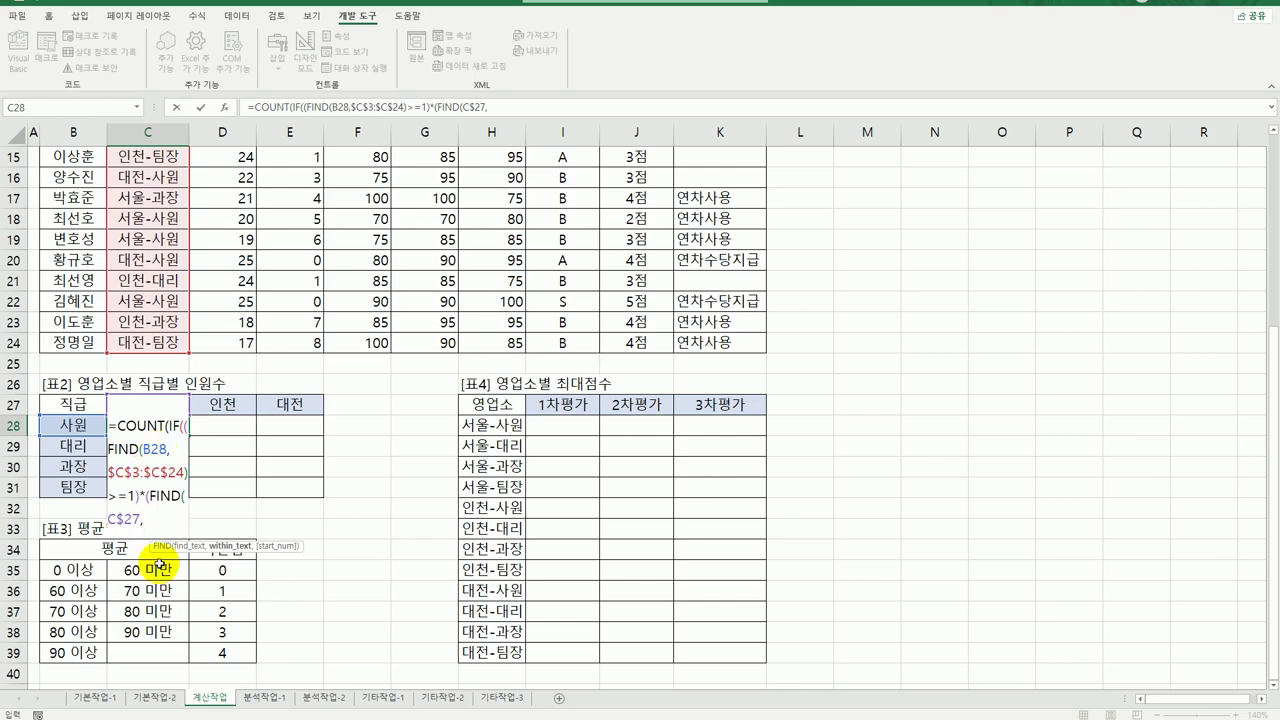
# Step: Complete the second condition with $C$3:$C$24 and >=1, return 1 when true, and close IF and COUNT
pyautogui.scroll(5, 170, 424)
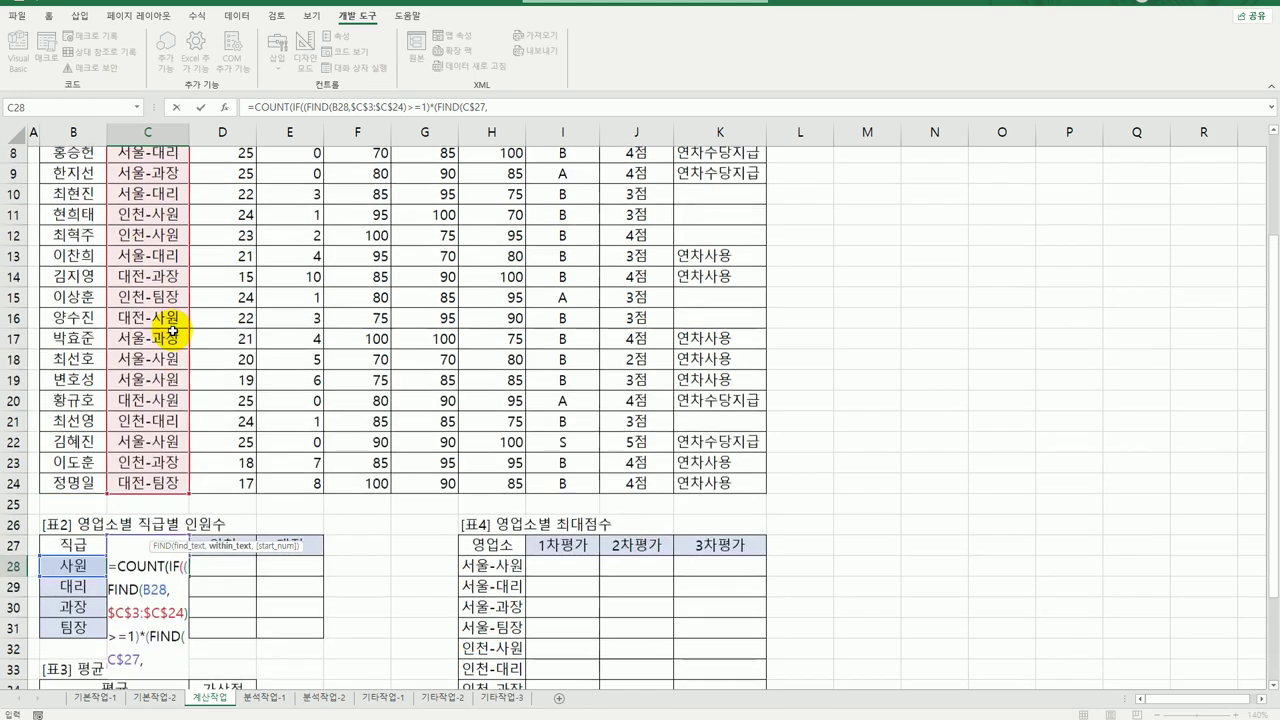
pyautogui.moveTo(160, 197); pyautogui.dragTo(172, 630)
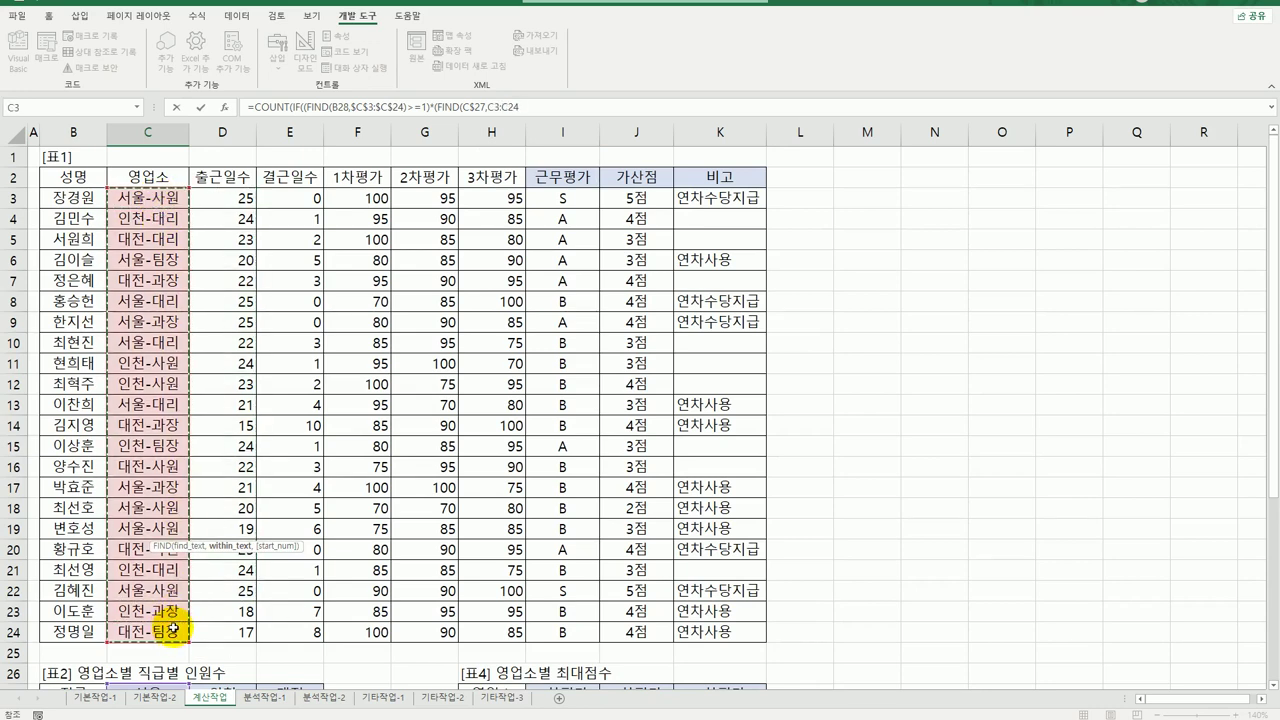
pyautogui.press('F4')
pyautogui.scroll(-5, 205, 600)
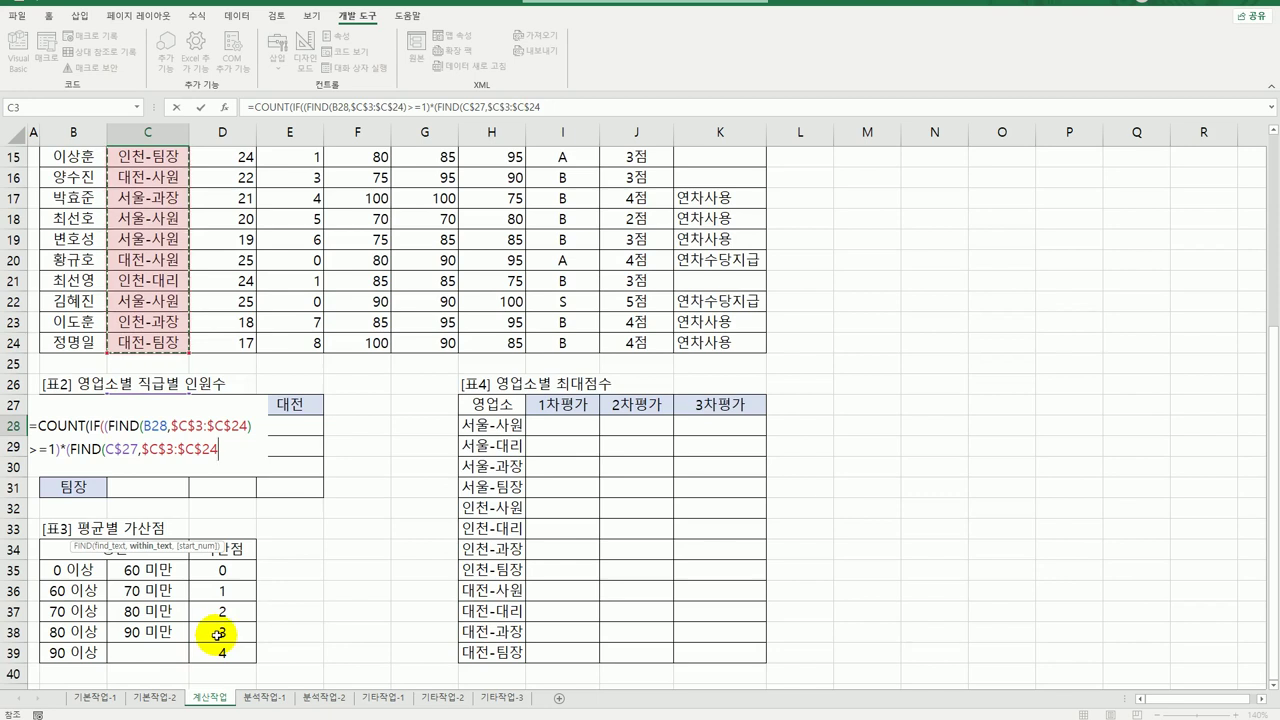
pyautogui.write(')')
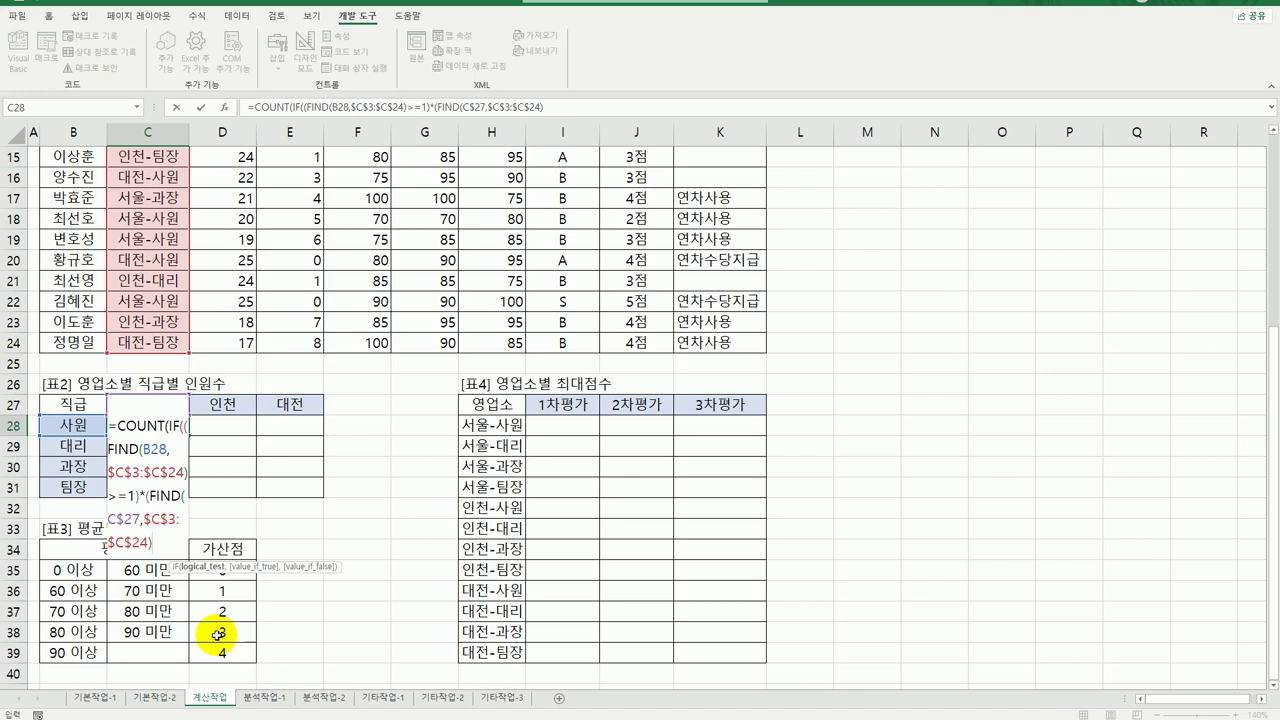
pyautogui.write('>=1),')
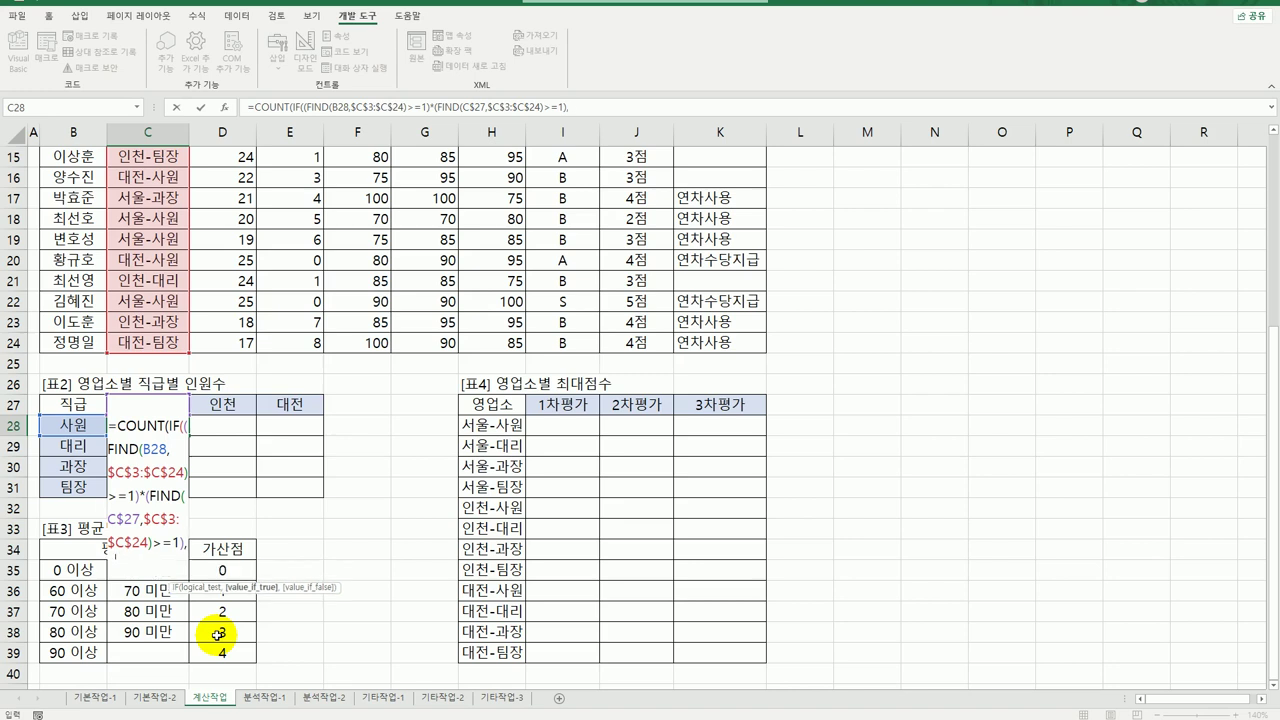
pyautogui.write('1)')
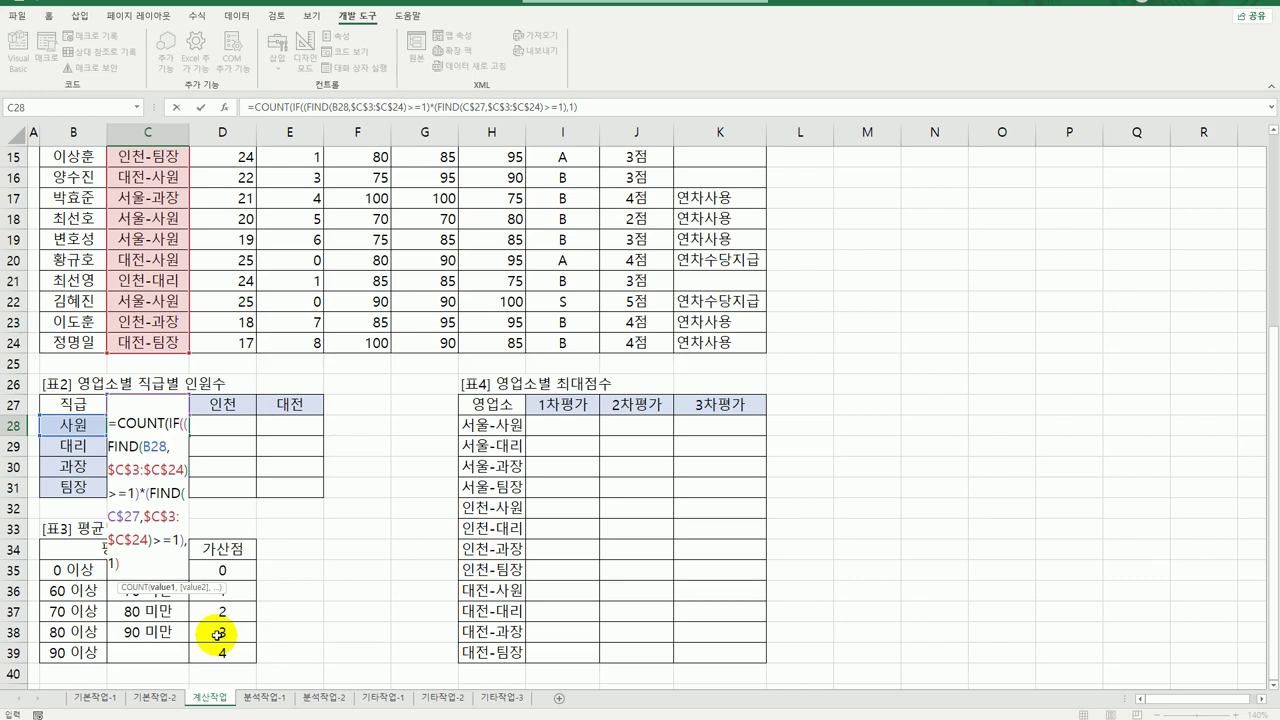
pyautogui.write(')')
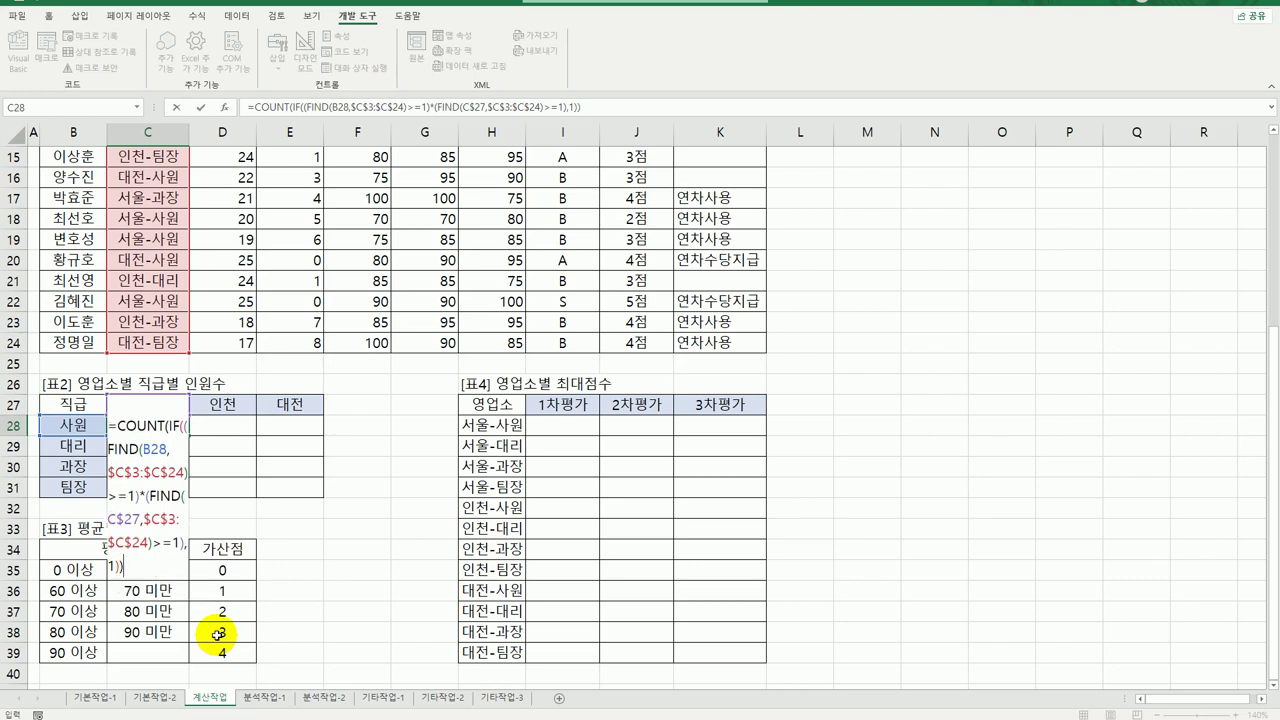
# Step: Change the B28 reference in the first FIND to the column-locked $B28
pyautogui.click(151, 449)
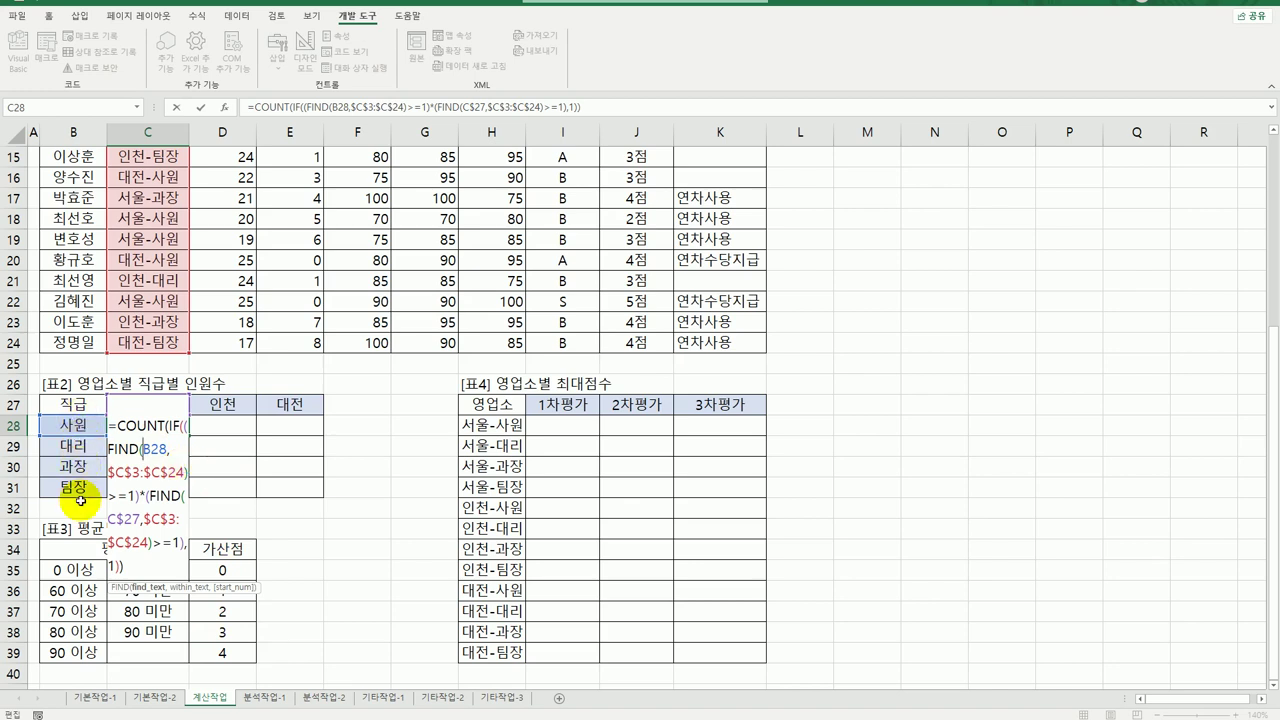
pyautogui.press('F4')
pyautogui.press('F4')
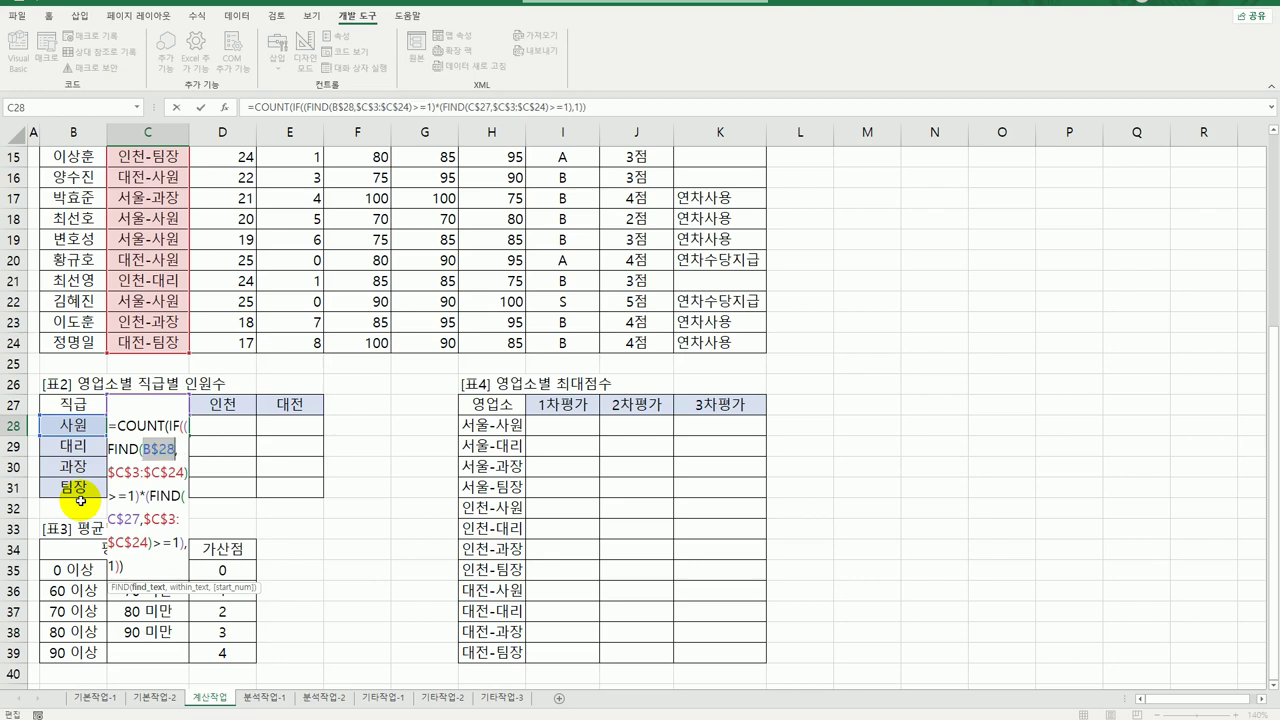
pyautogui.press('F4')
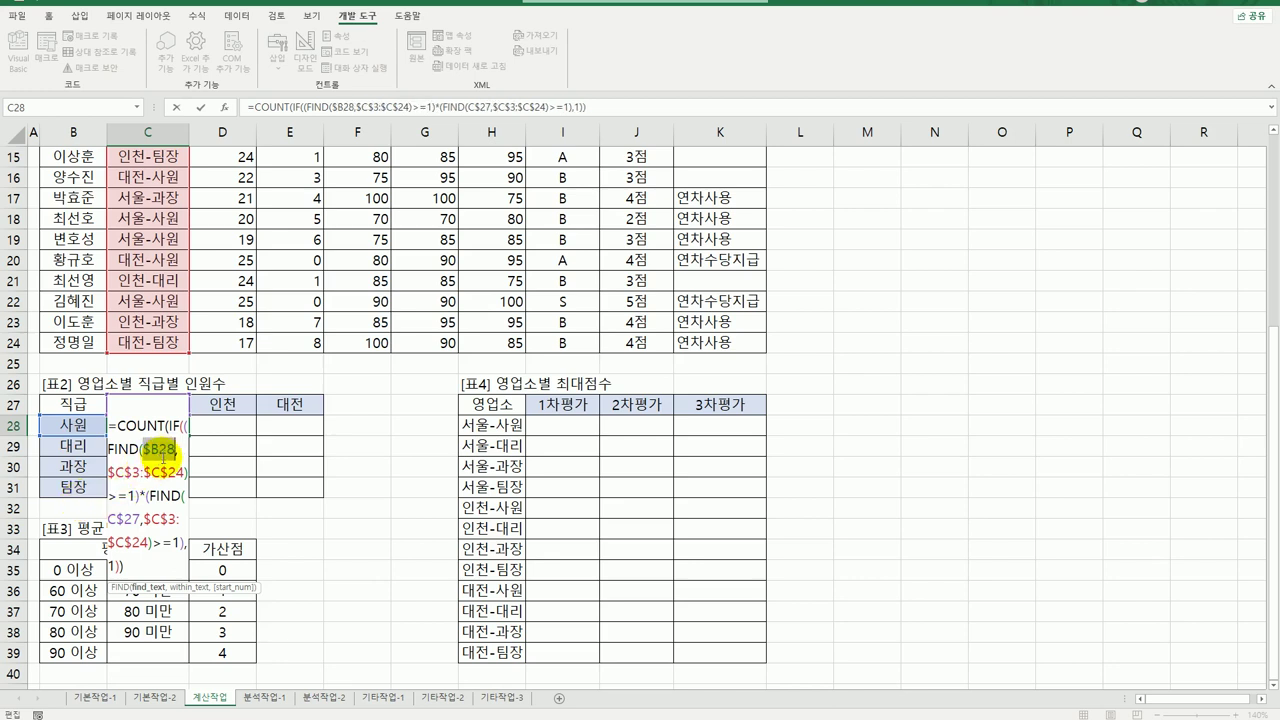
pyautogui.click(144, 569)
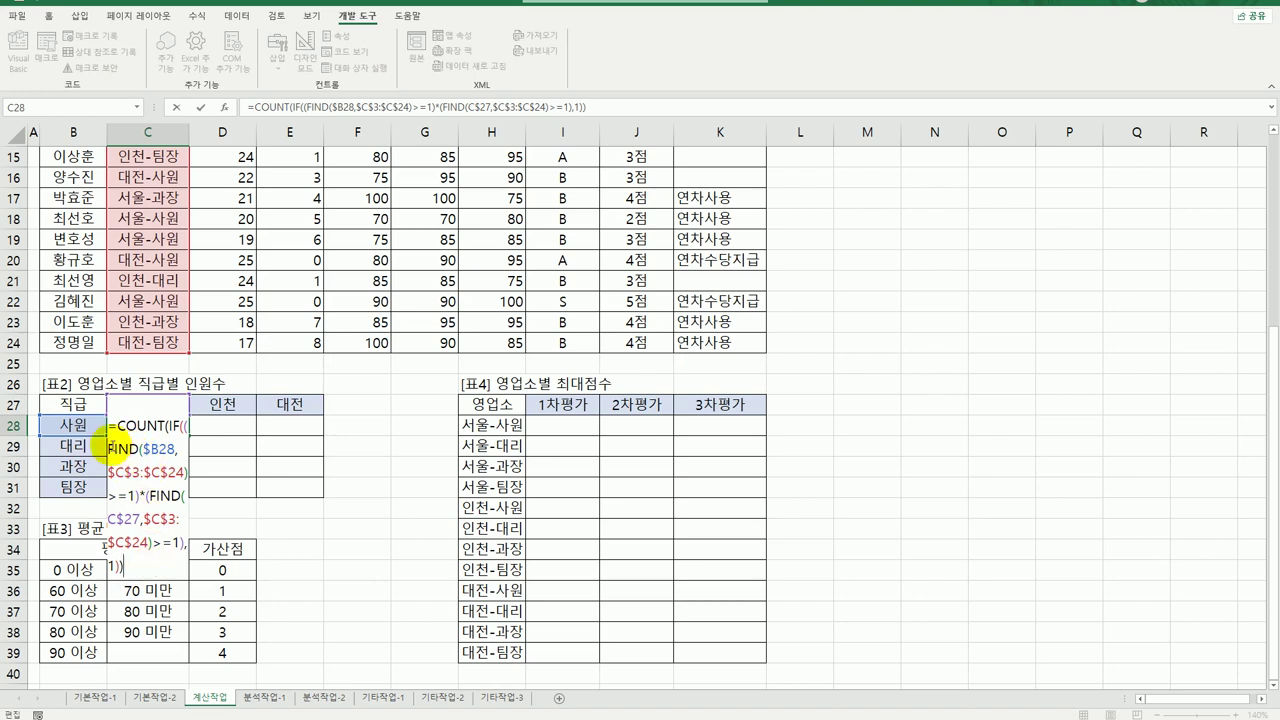
# Step: Enter the C28 headcount formula as an array formula and fill it across C28:E31 in 표2
pyautogui.moveTo(110, 447); pyautogui.dragTo(188, 475)
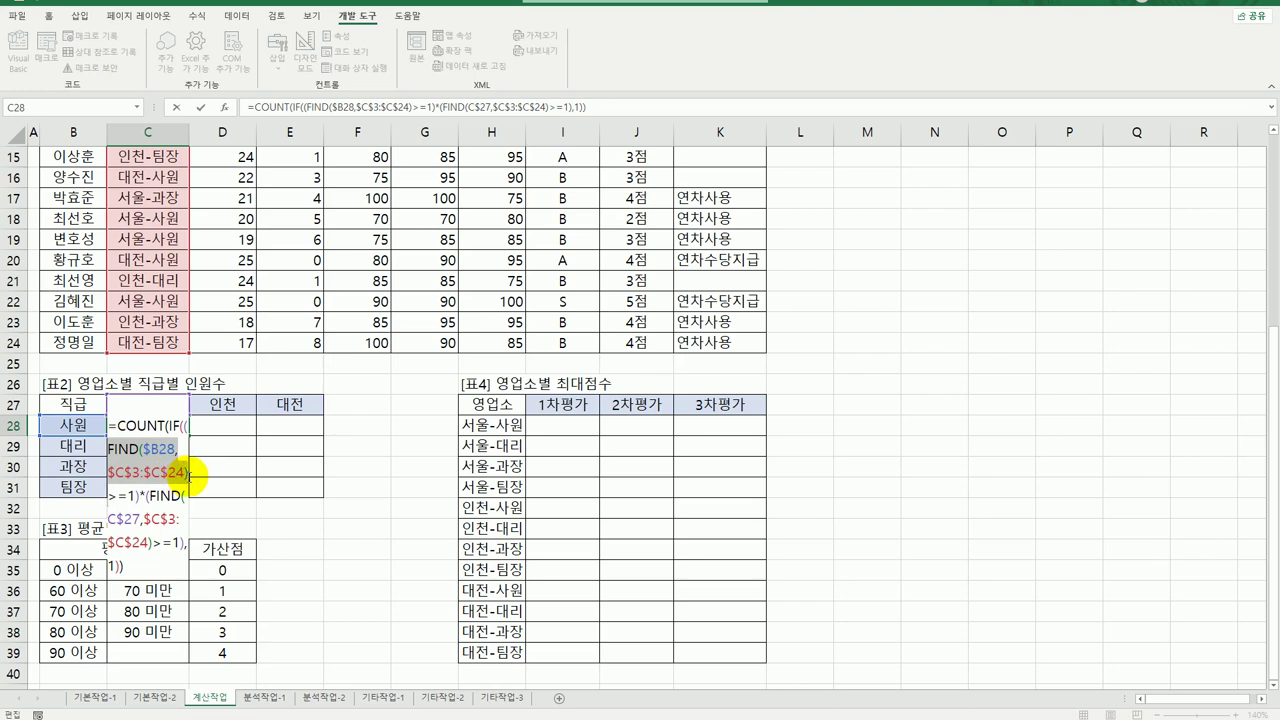
pyautogui.click(128, 497)
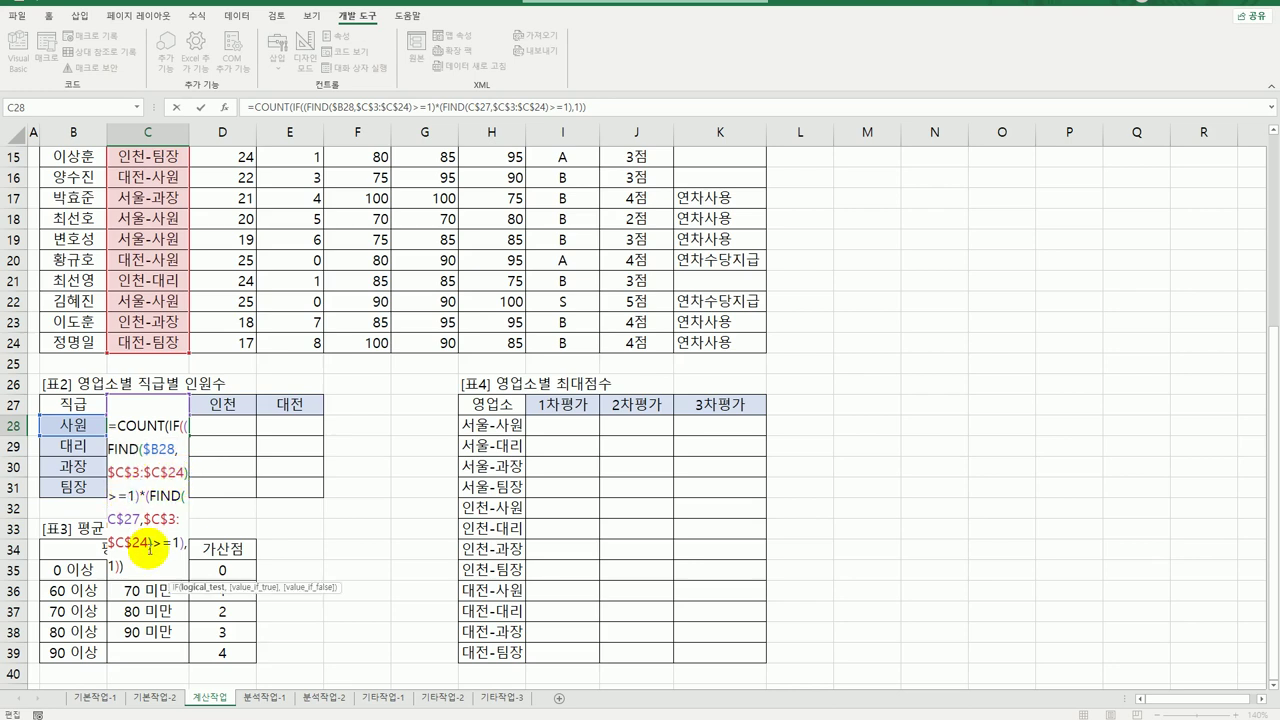
pyautogui.moveTo(150, 496); pyautogui.dragTo(149, 545)
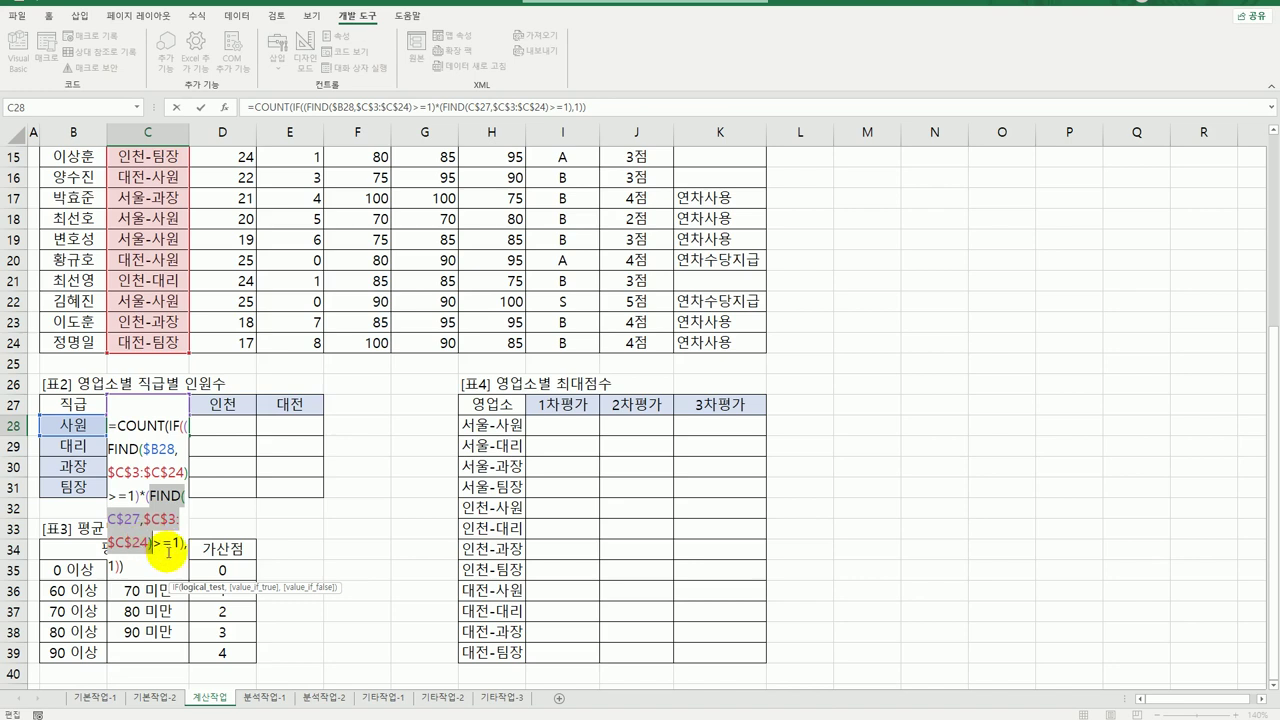
pyautogui.click(171, 543)
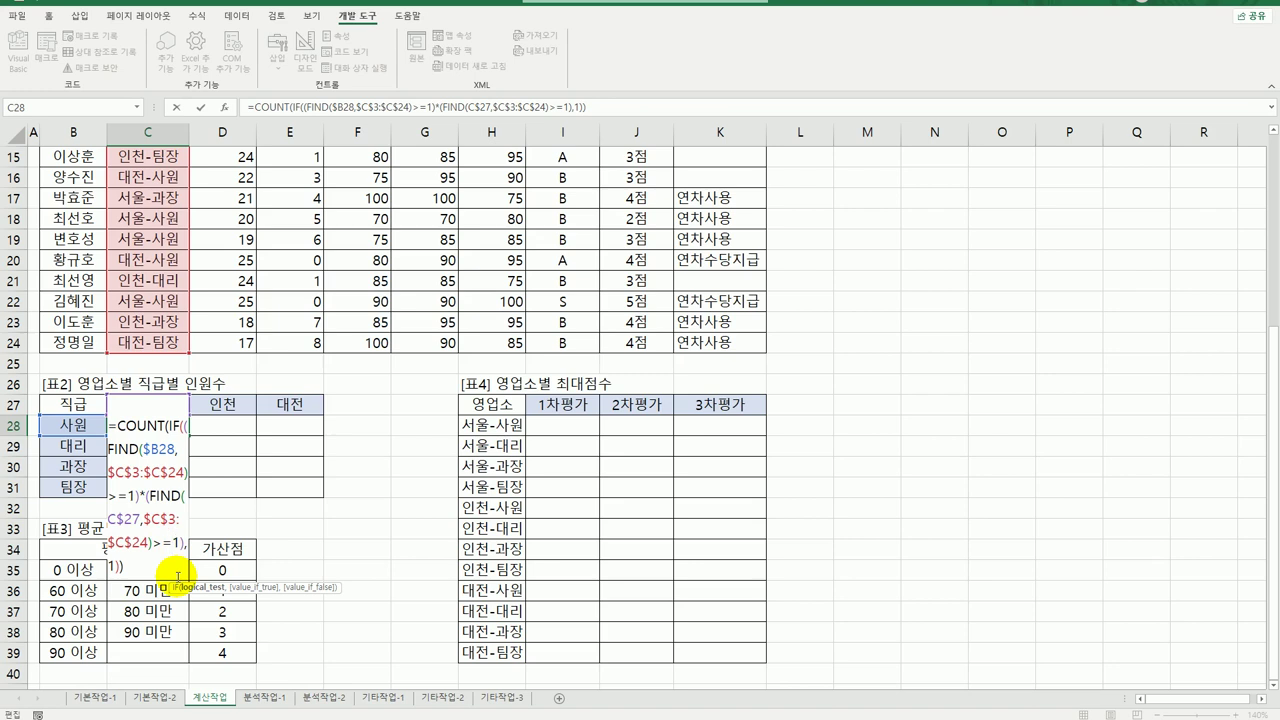
pyautogui.click(114, 567)
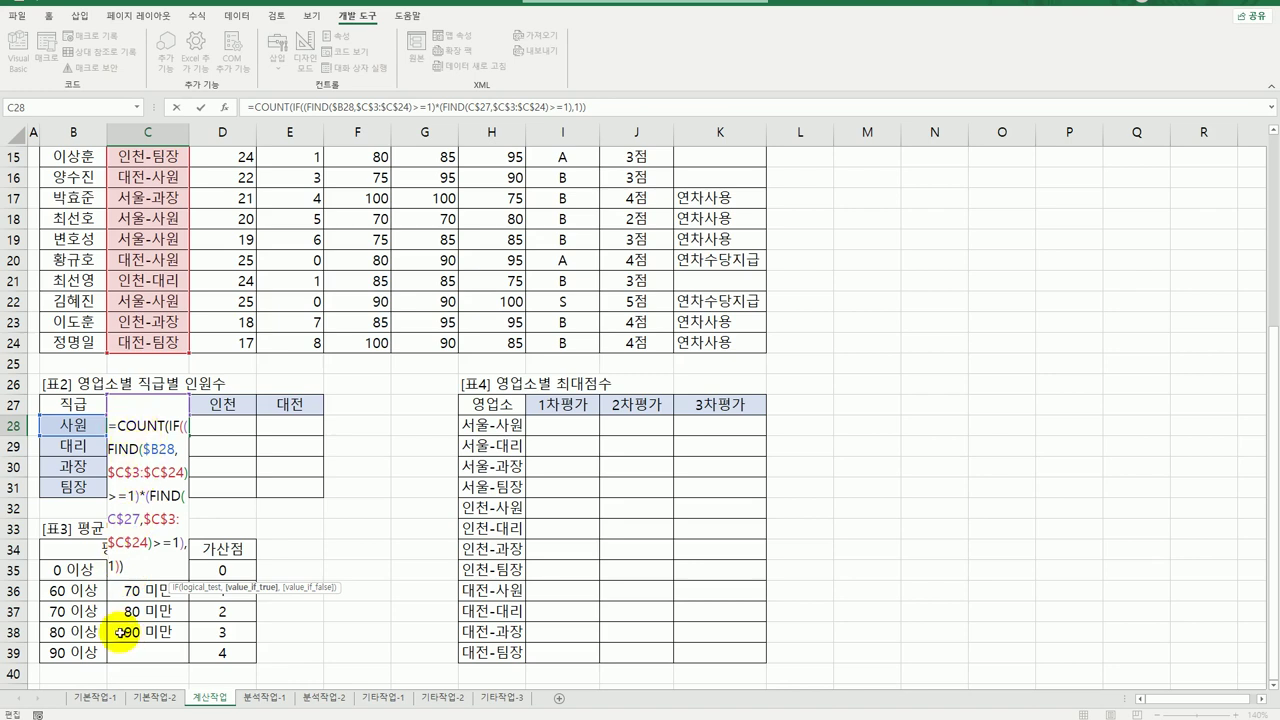
pyautogui.click(160, 572)
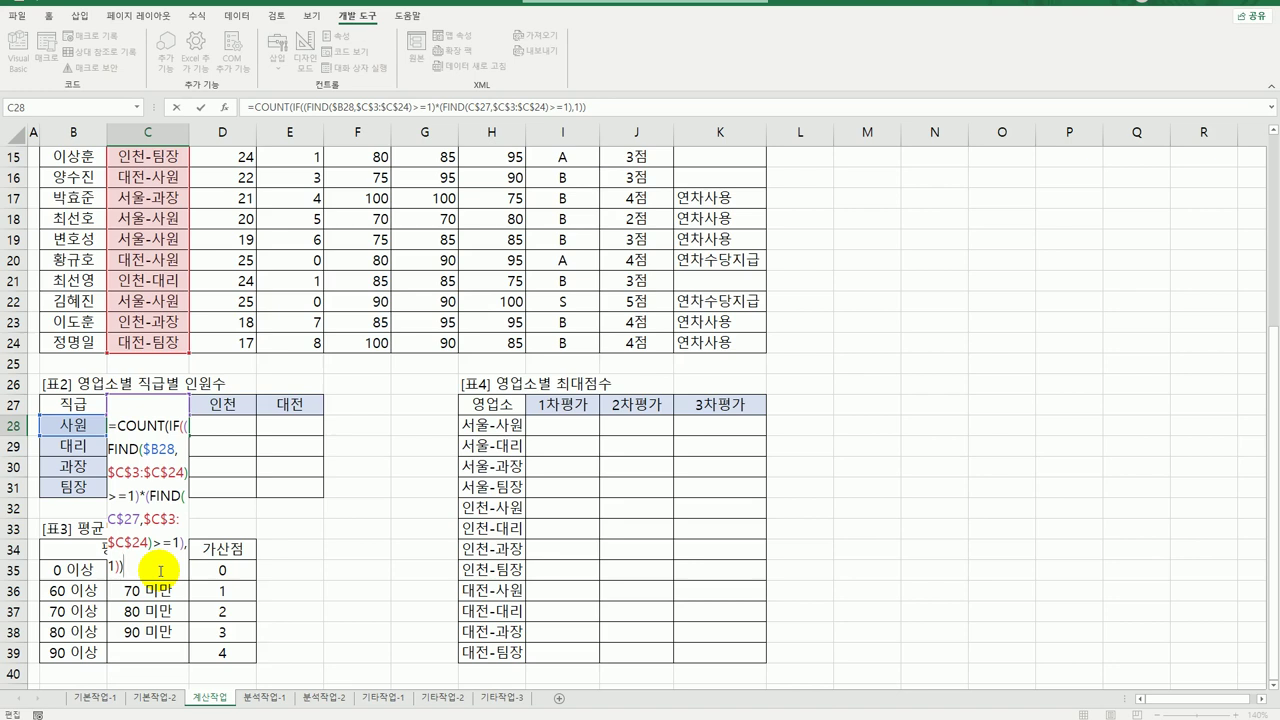
pyautogui.hotkey('ctrl', 'shift', 'Return')
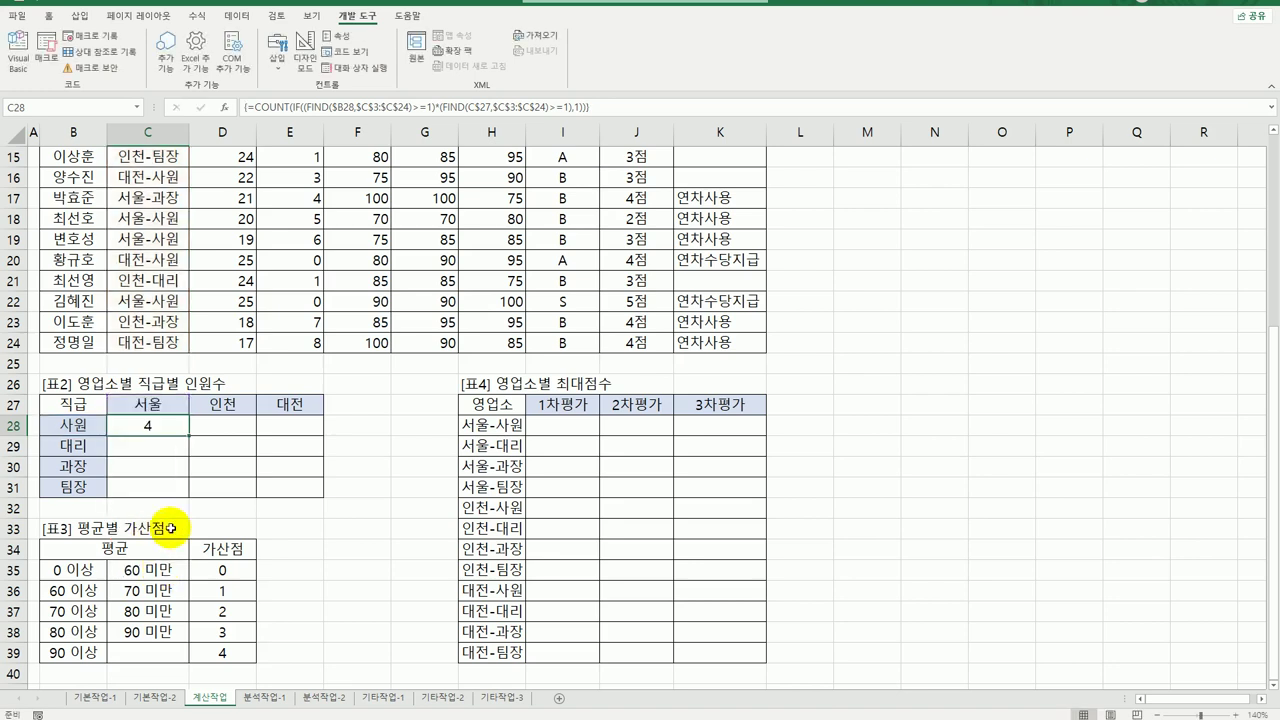
pyautogui.moveTo(189, 435); pyautogui.dragTo(303, 503)
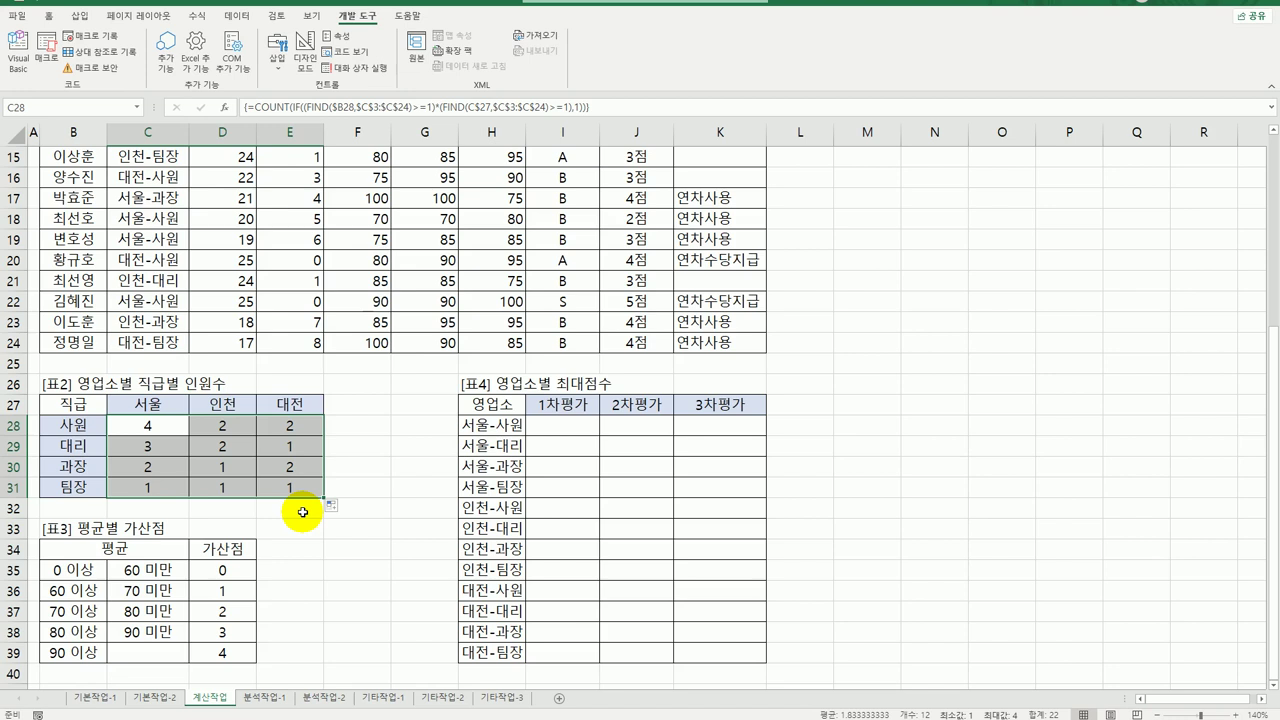
# Step: Start an INDEX formula in I28, the 서울-사원 cell under 1차평가 in 표4
pyautogui.click(569, 433)
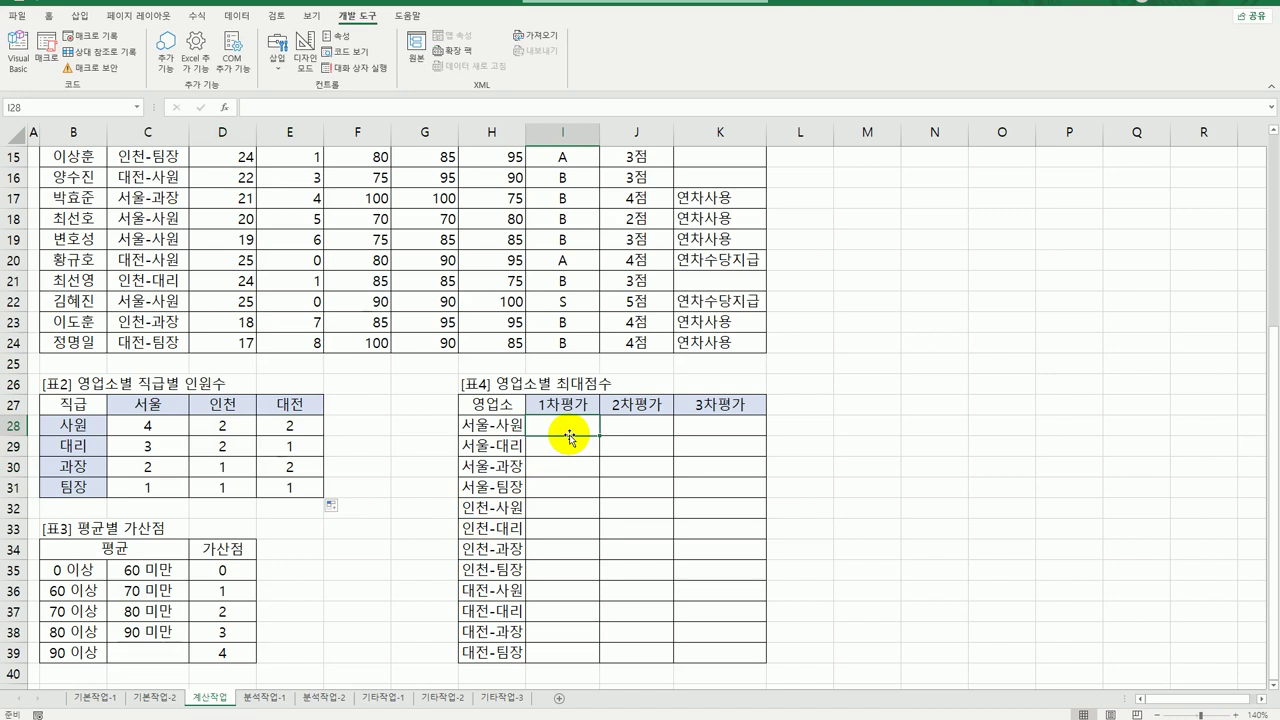
pyautogui.click(721, 654)
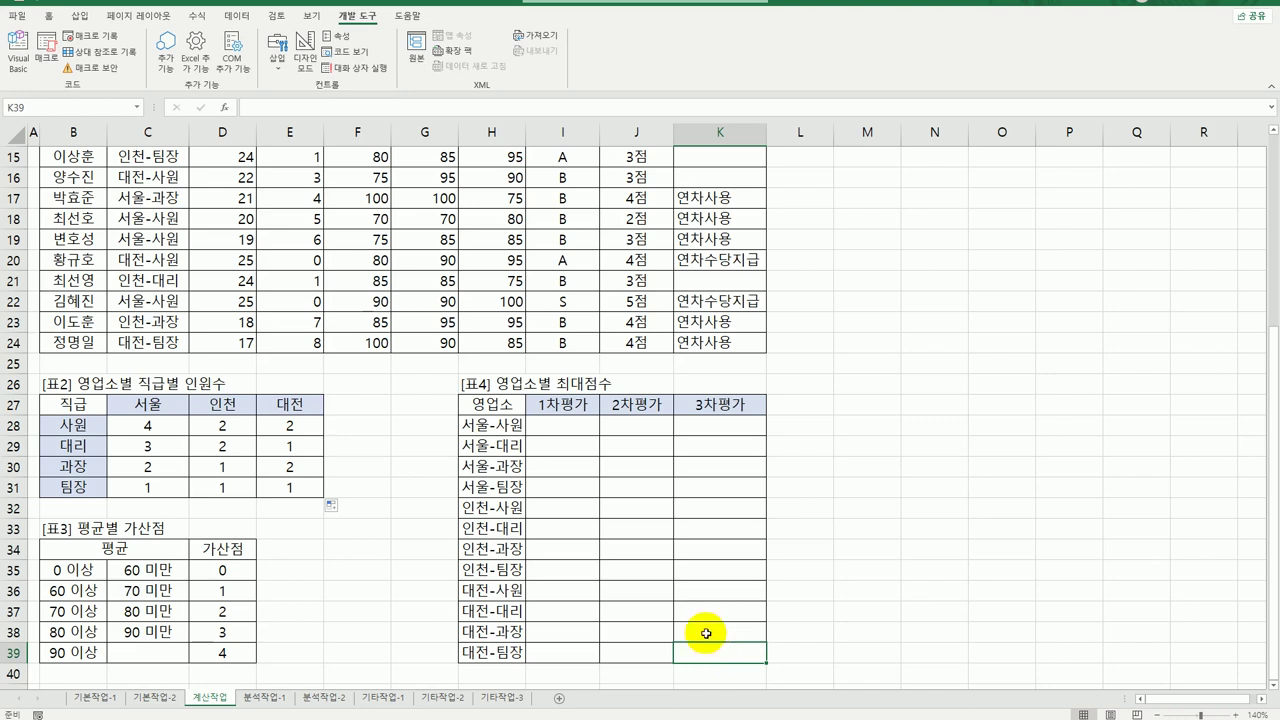
pyautogui.click(562, 425)
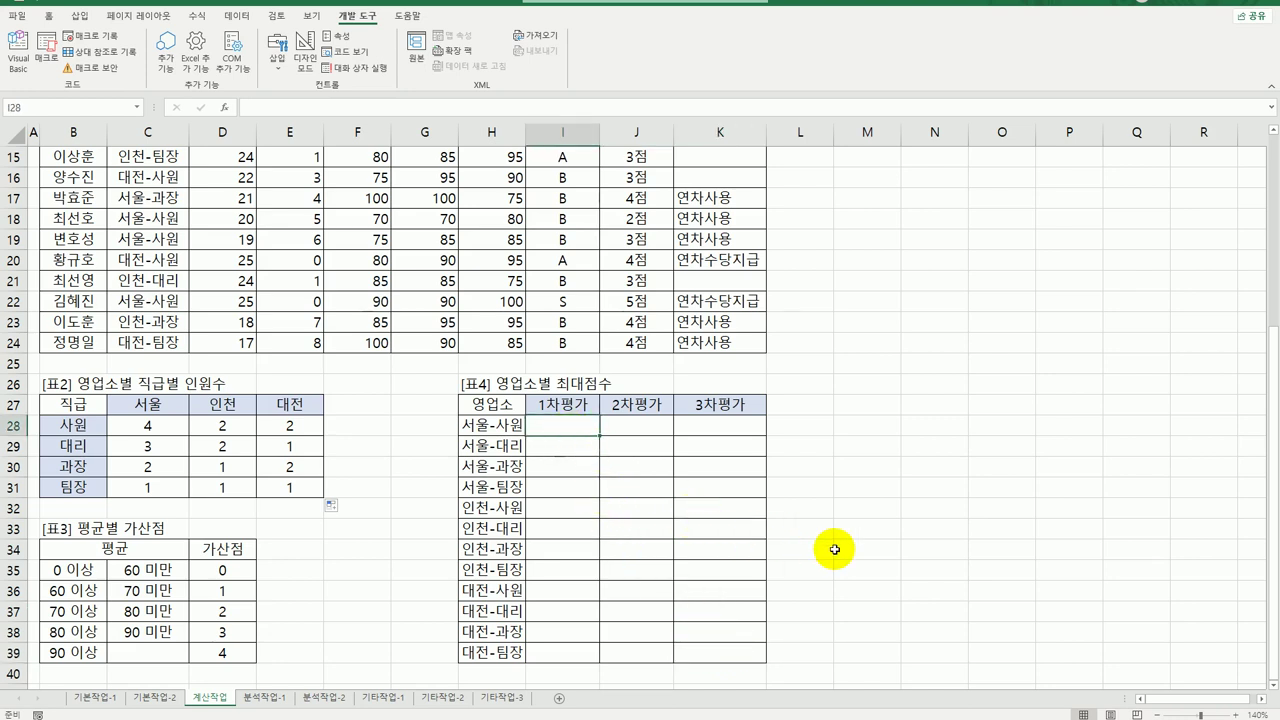
pyautogui.write('=ind')
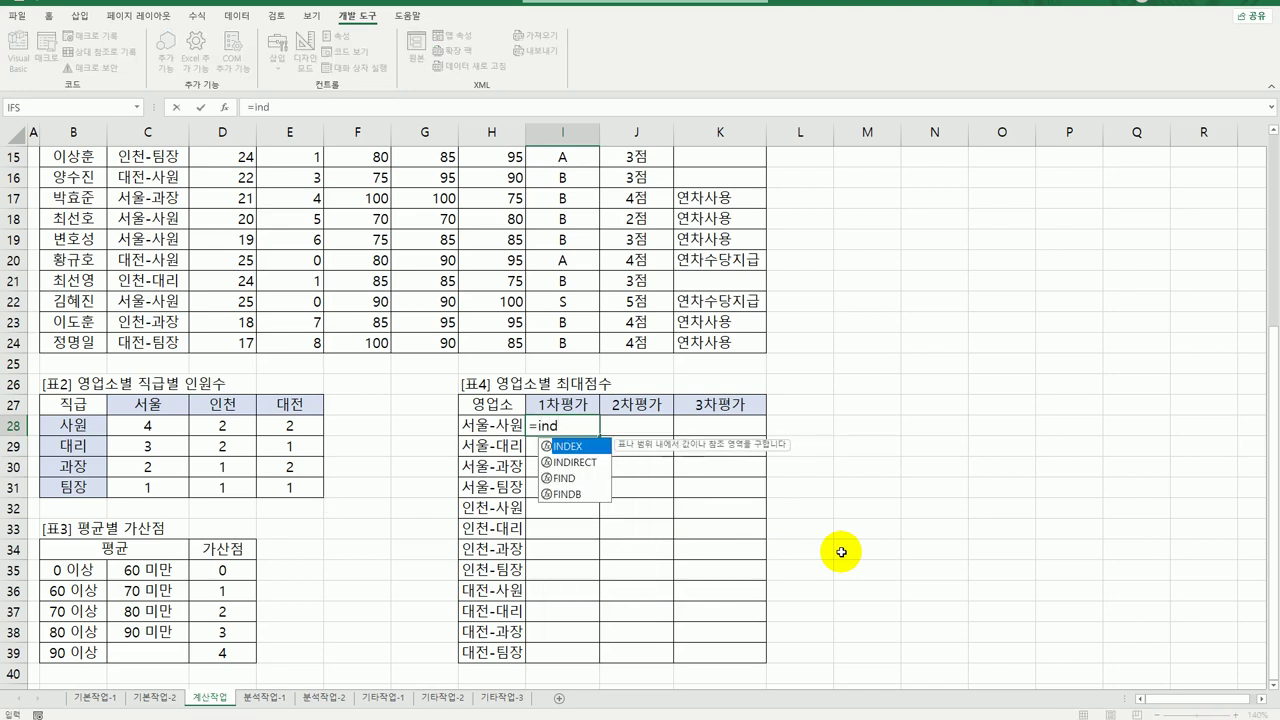
pyautogui.press('Tab')
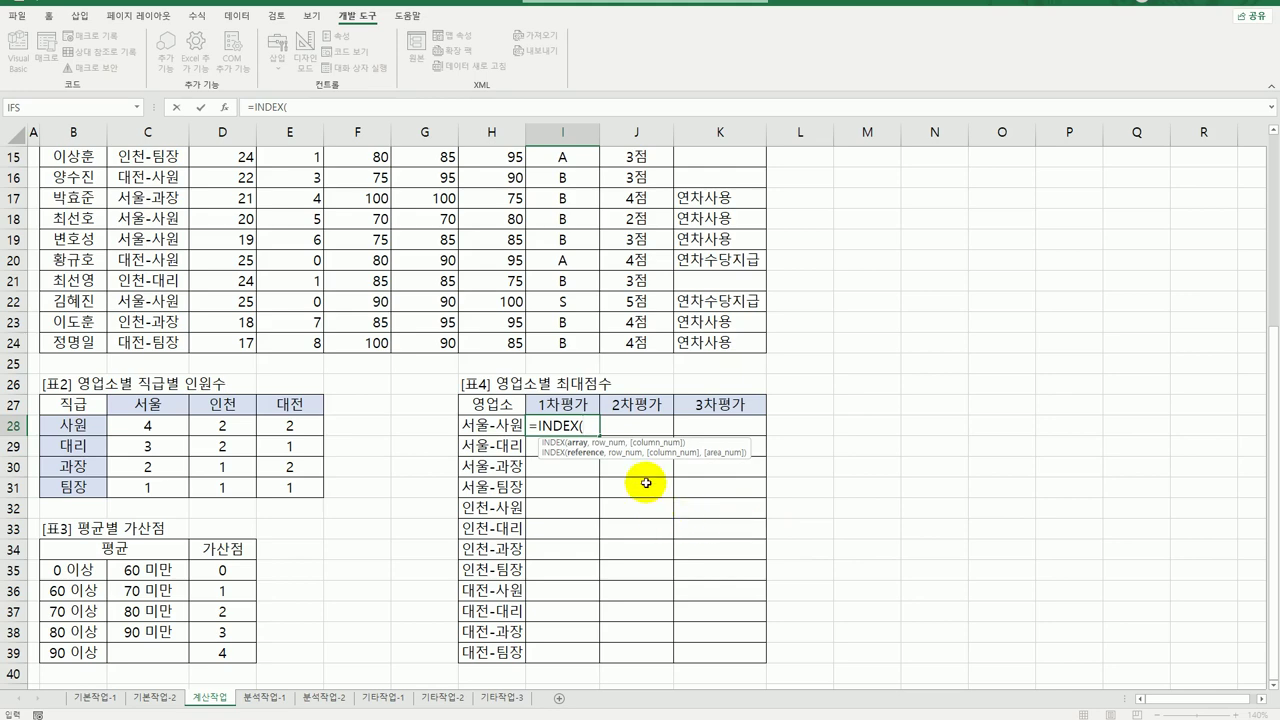
# Step: Set the INDEX array to the 1차평가 scores in 표1, row-locked as F$3:F$24, and move on to the row number argument
pyautogui.scroll(5, 578, 423)
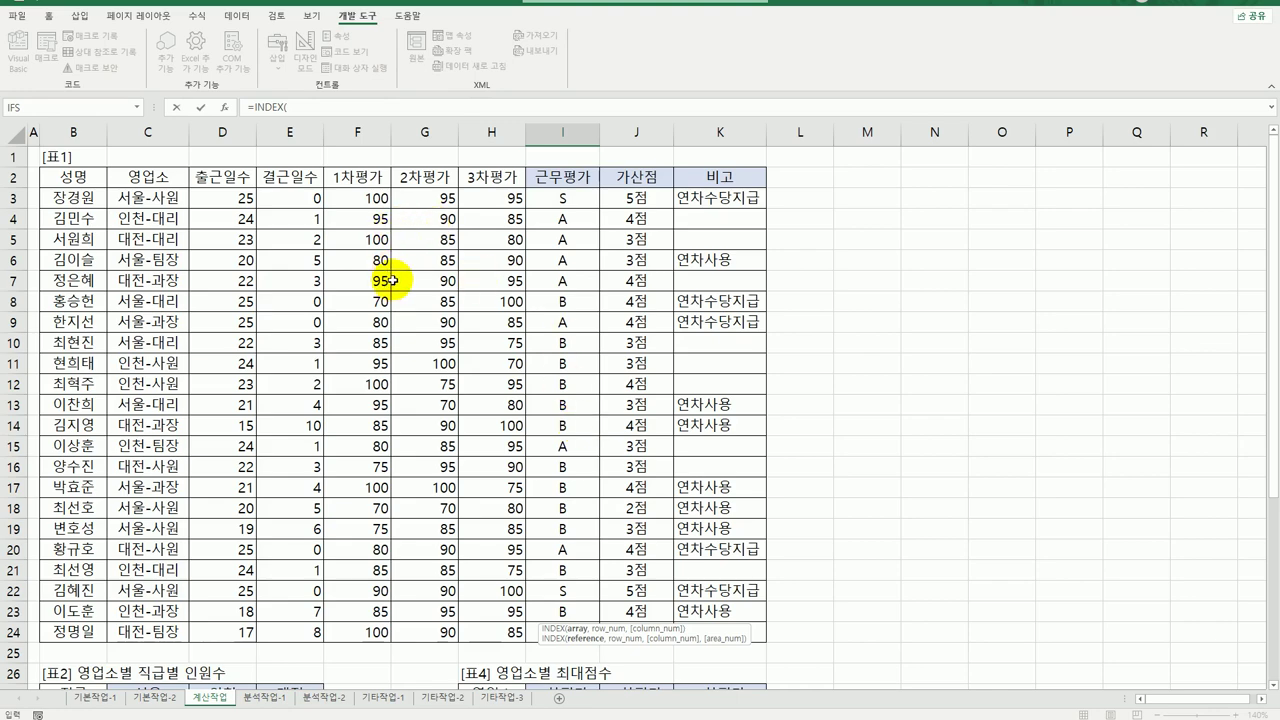
pyautogui.scroll(-6, 443, 300)
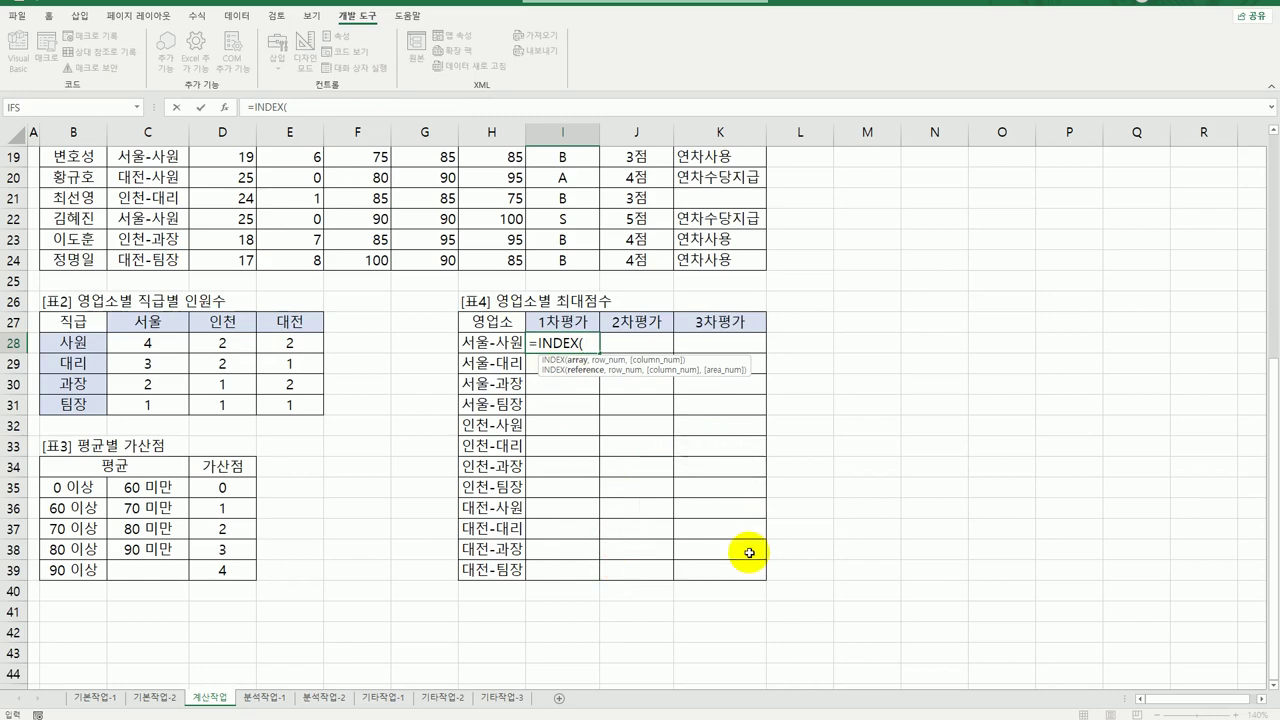
pyautogui.scroll(6, 440, 420)
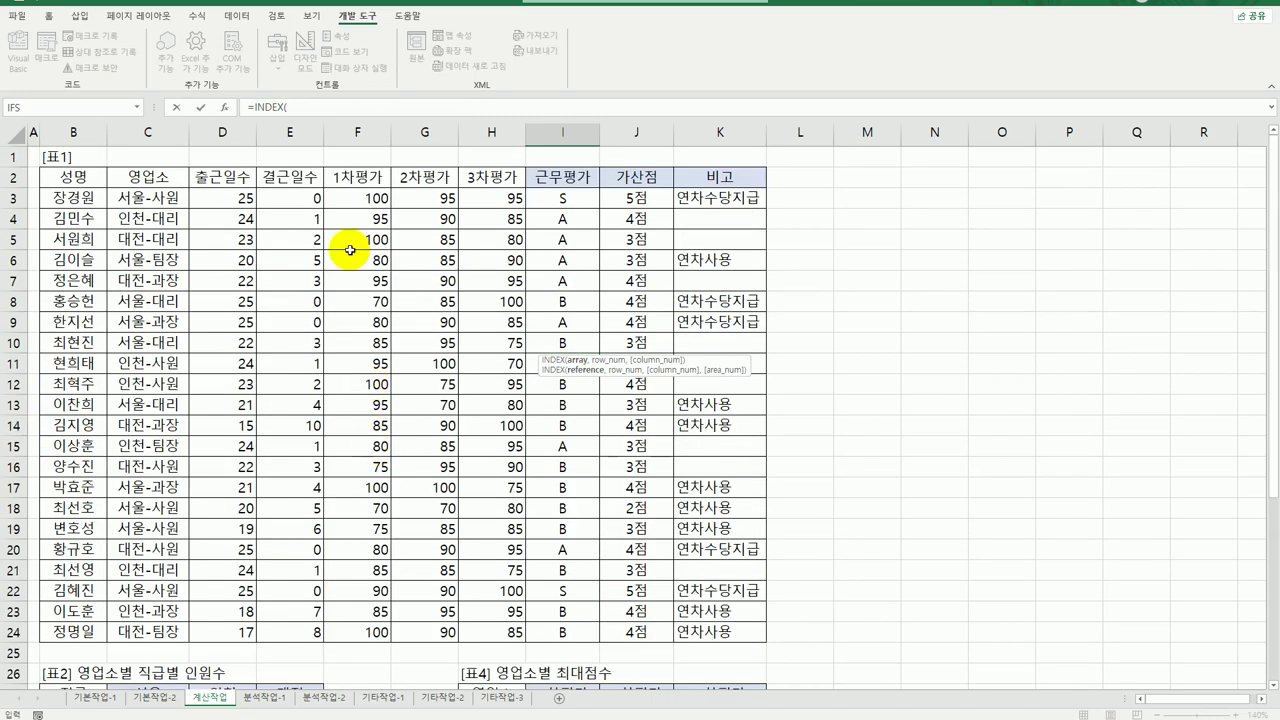
pyautogui.moveTo(345, 198); pyautogui.dragTo(373, 566)
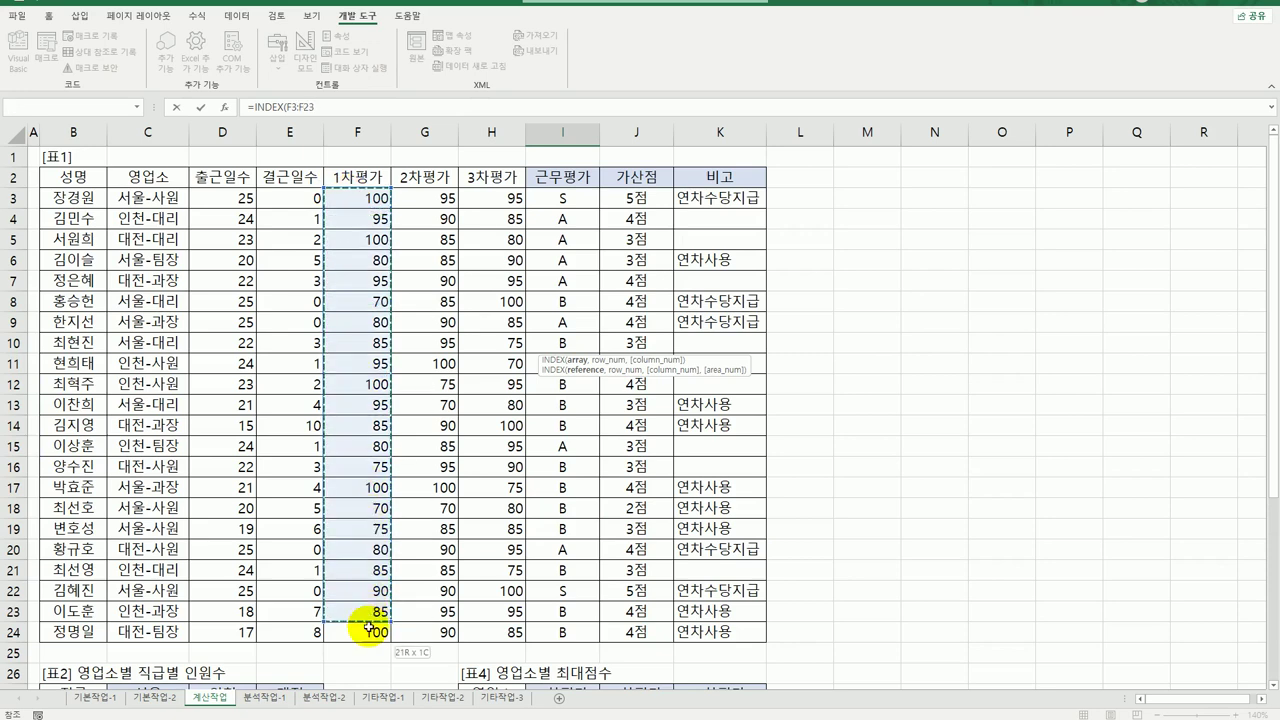
pyautogui.moveTo(369, 627); pyautogui.dragTo(372, 632)
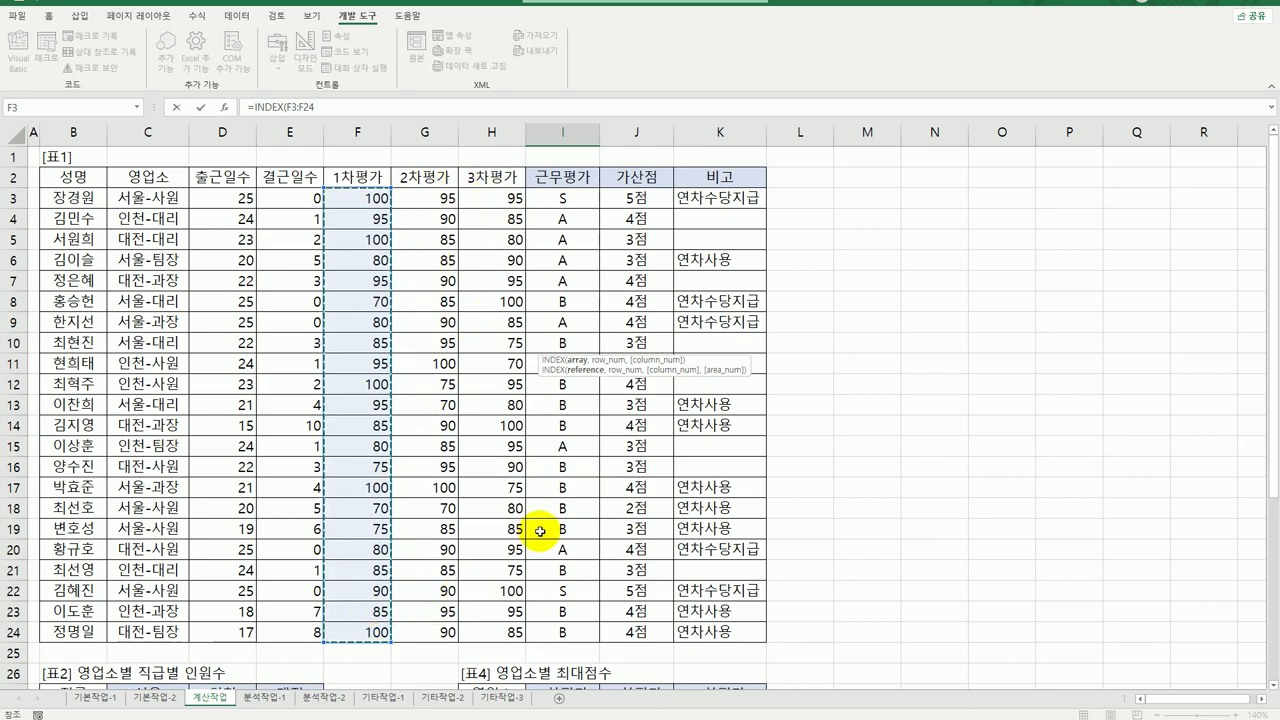
pyautogui.scroll(-3, 440, 540)
pyautogui.press('F4')
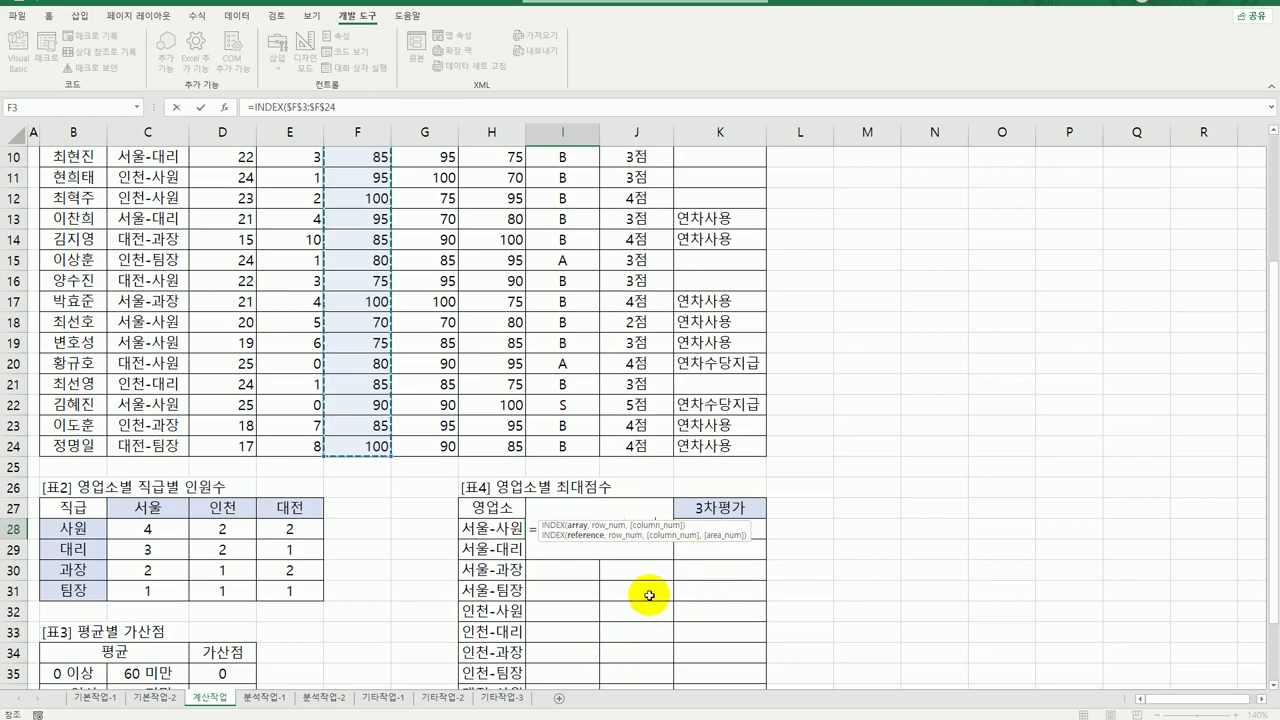
pyautogui.press('F4')
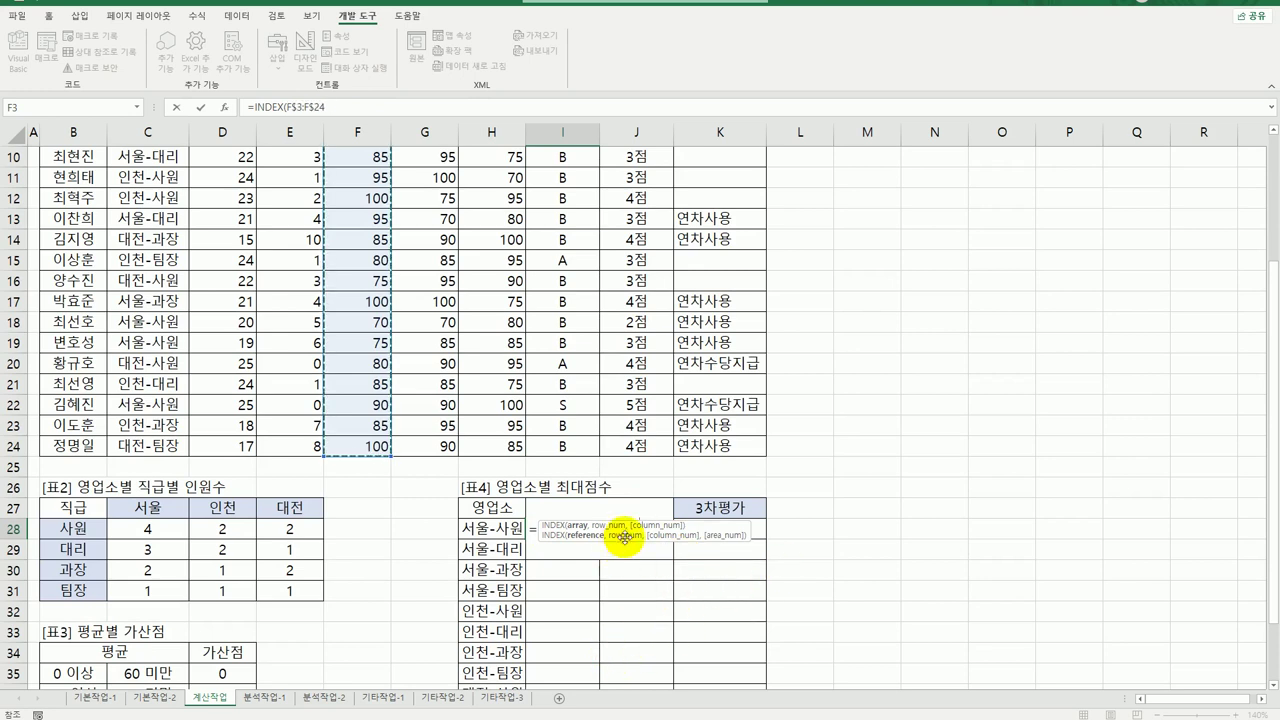
pyautogui.write(',')
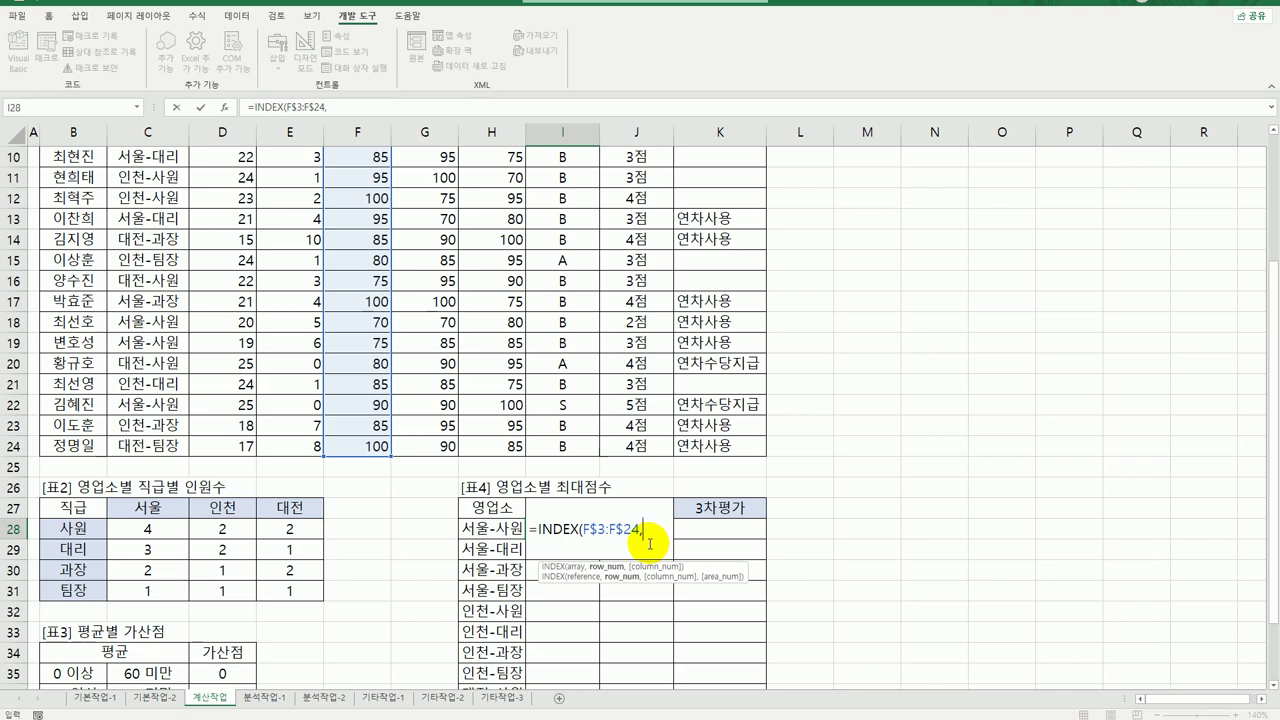
# Step: Nest a MATCH function as the INDEX row number, with a MAX function as its lookup value
pyautogui.write('mat')
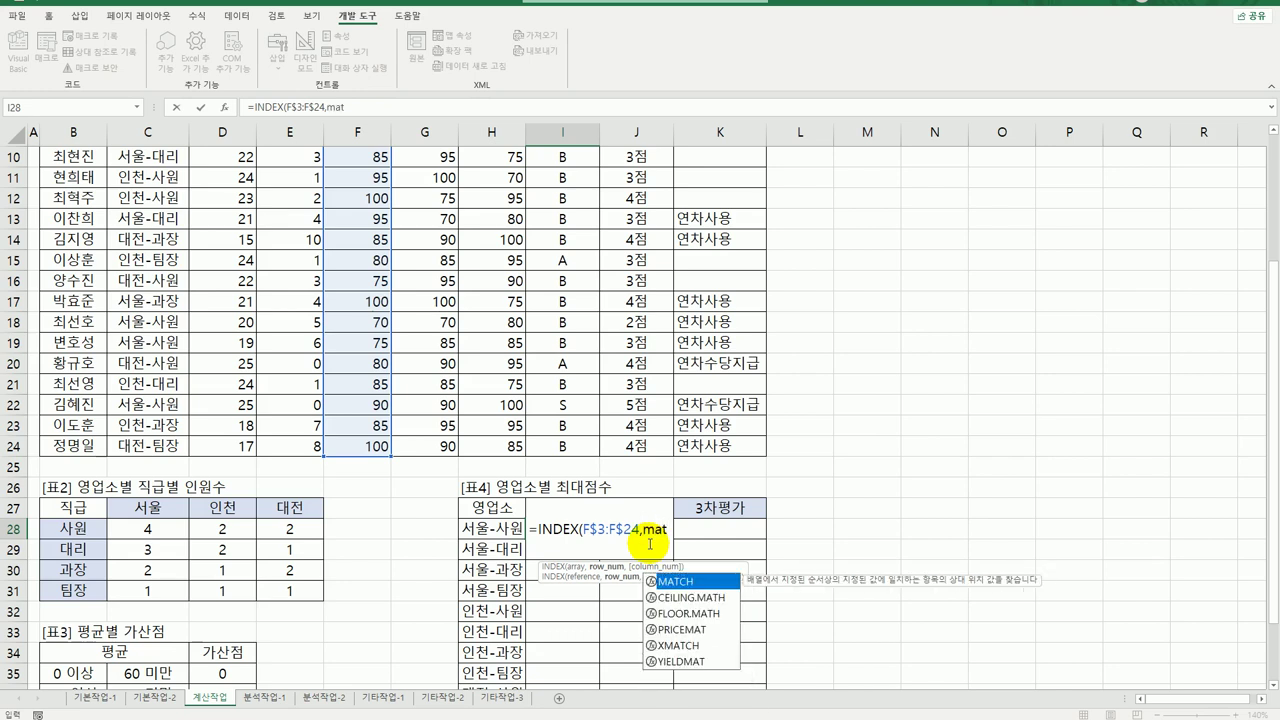
pyautogui.press('Tab')
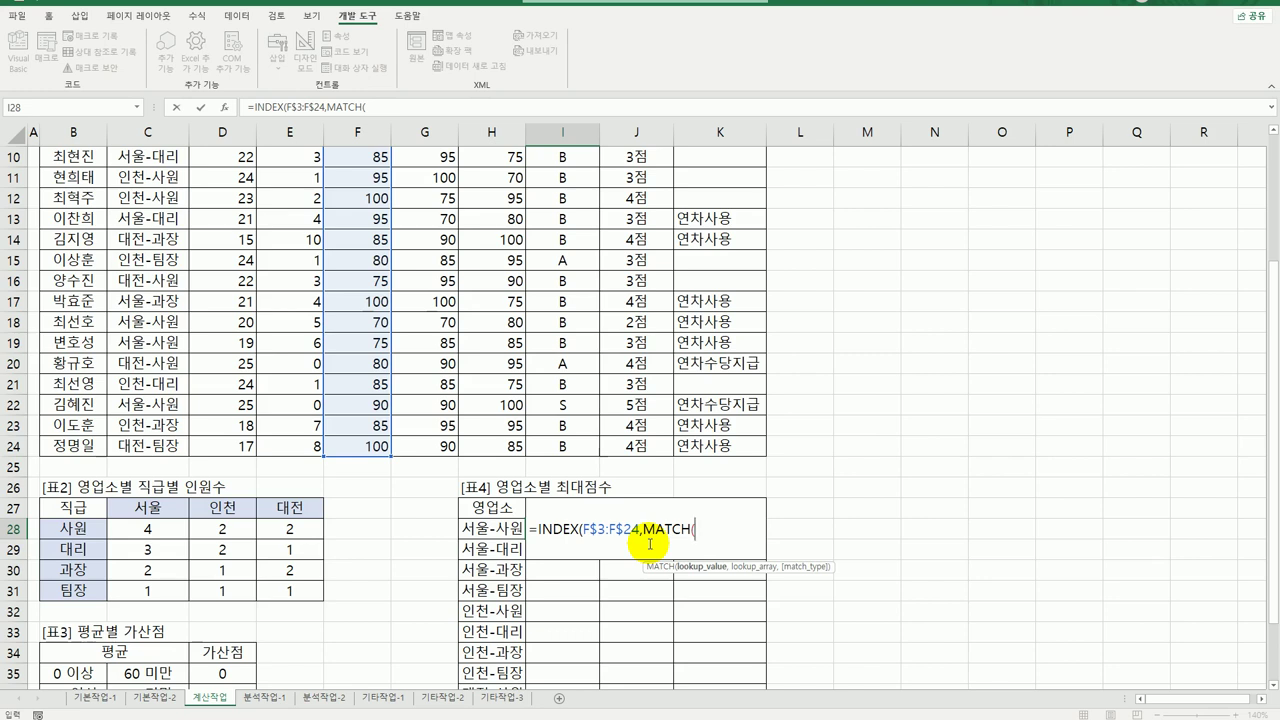
pyautogui.write('max')
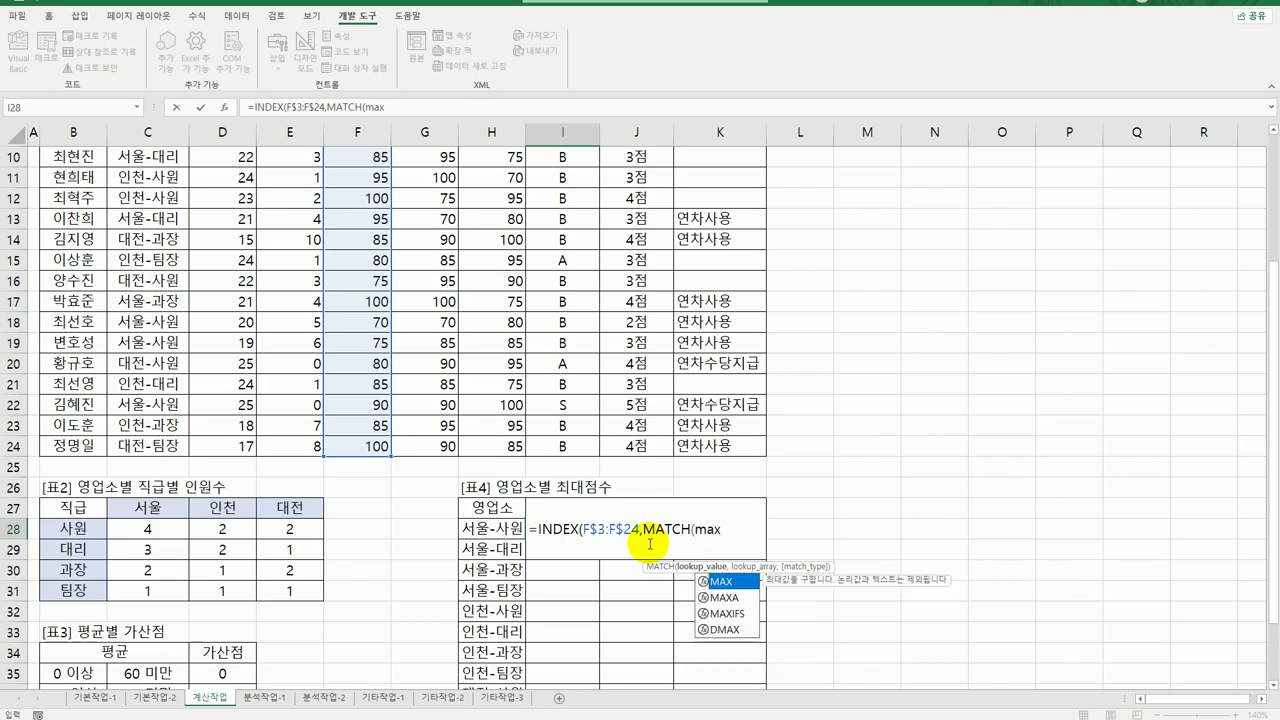
pyautogui.press('Tab')
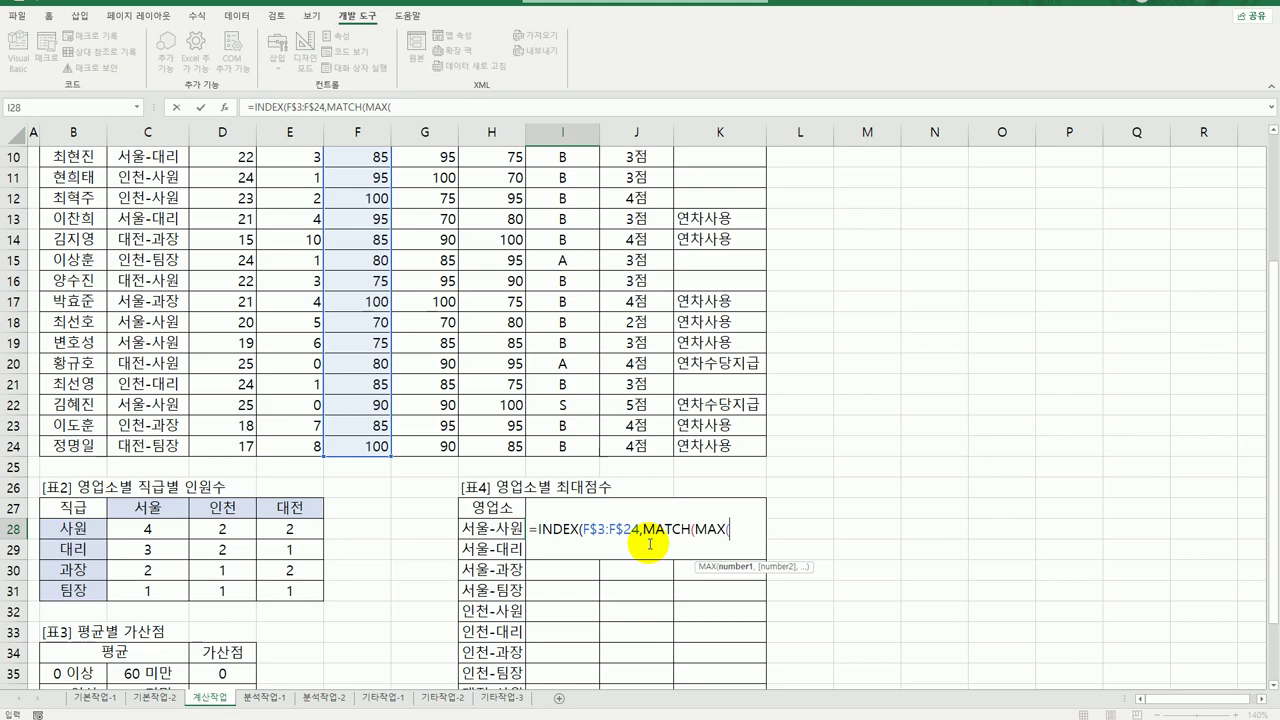
# Step: Add a parenthesized condition inside MAX comparing the 영업소 range $C$3:$C$24 with the column-locked $H28
pyautogui.write('(')
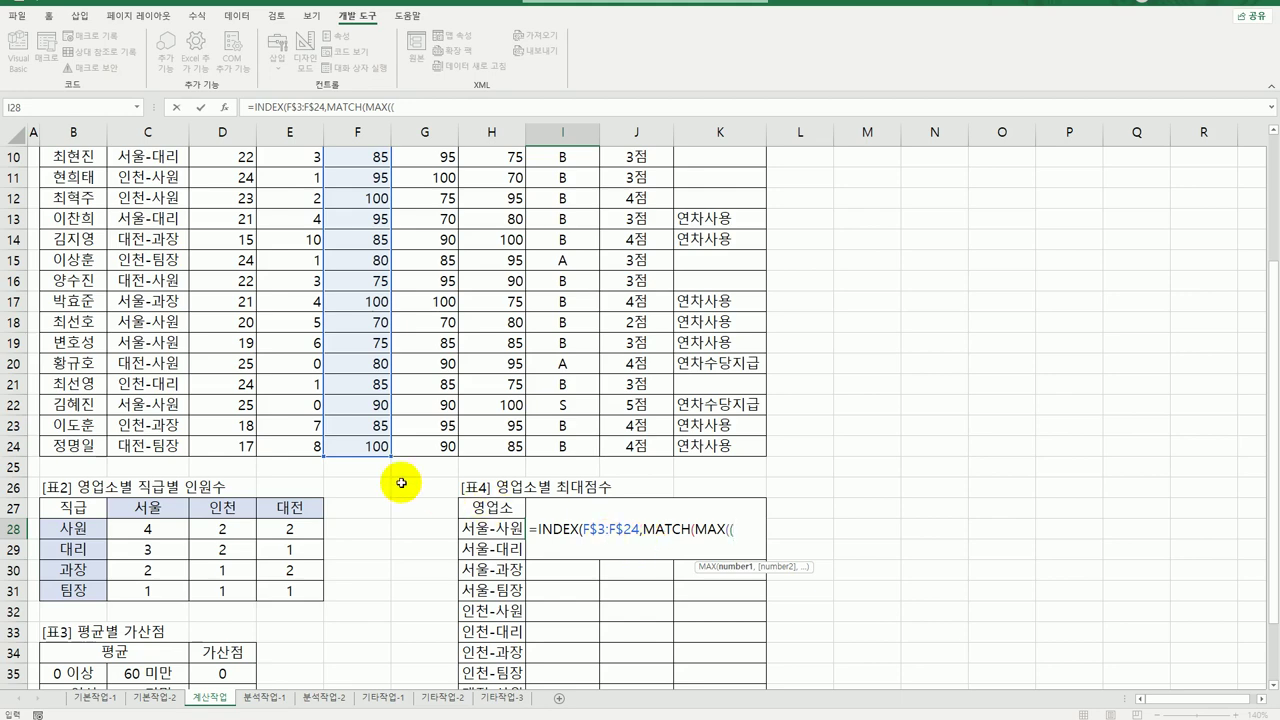
pyautogui.scroll(3, 320, 370)
pyautogui.moveTo(150, 198); pyautogui.dragTo(141, 625)
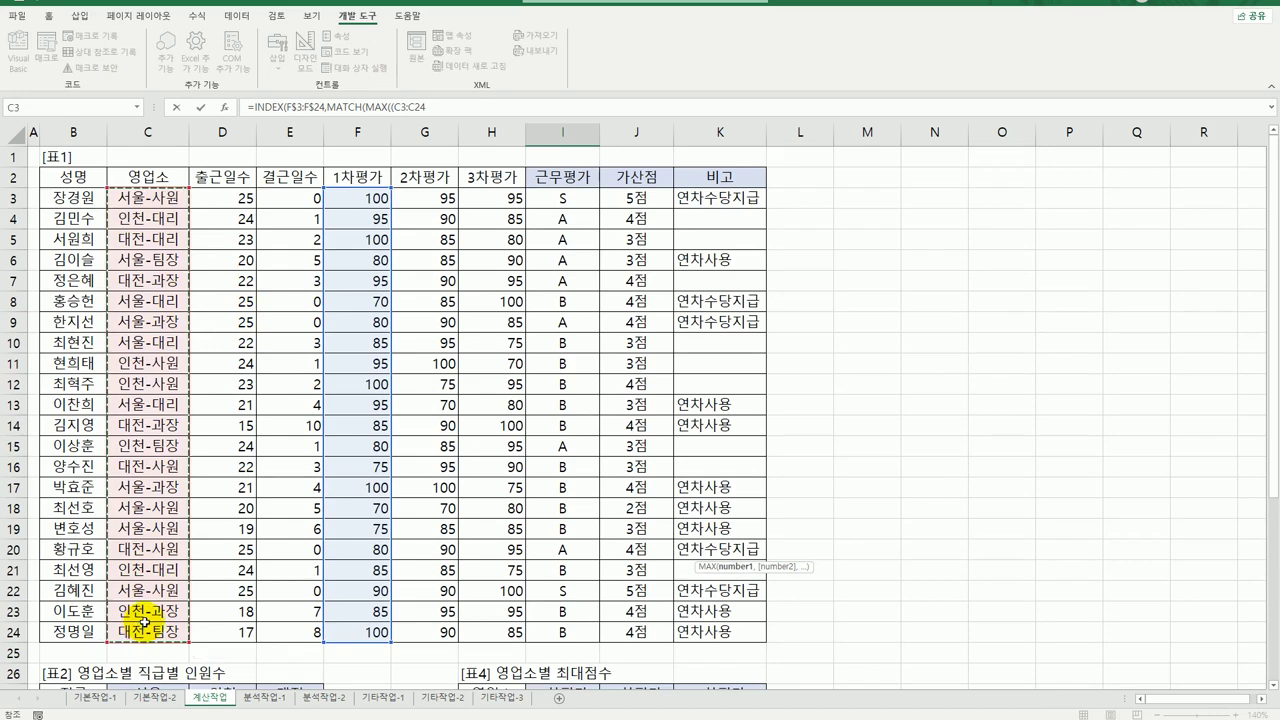
pyautogui.scroll(-3, 145, 622)
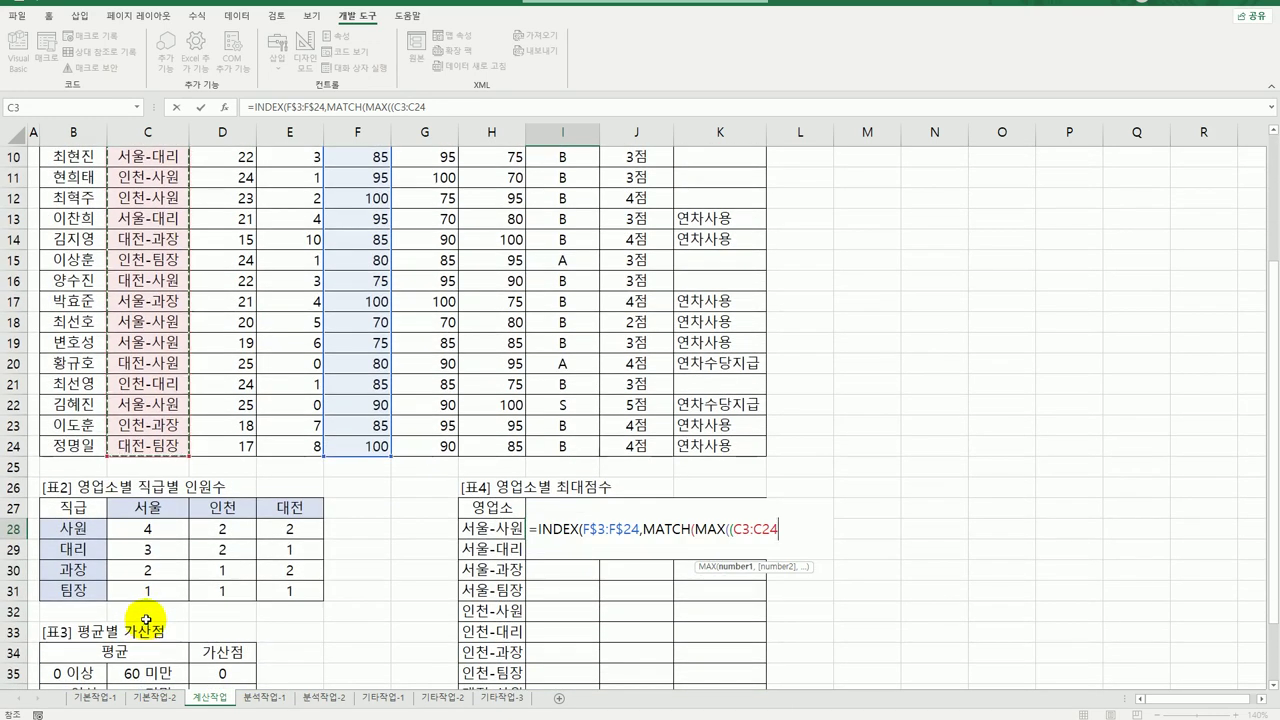
pyautogui.press('F4')
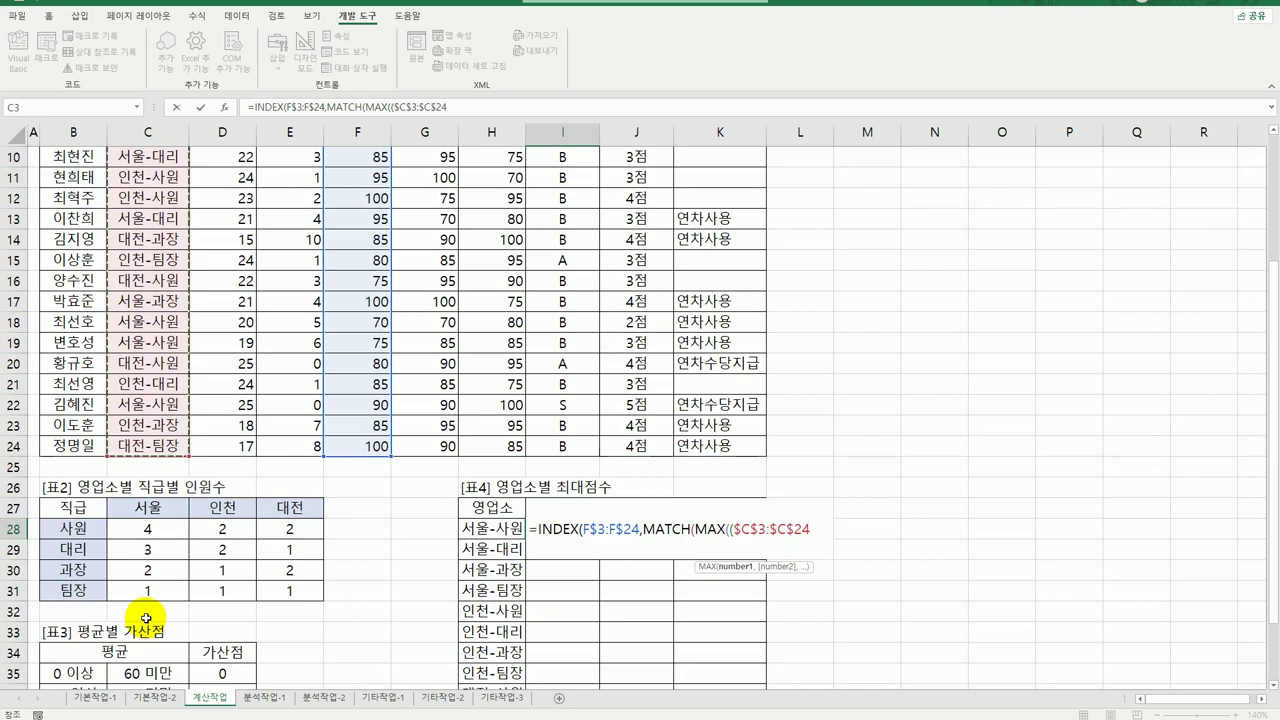
pyautogui.write('=')
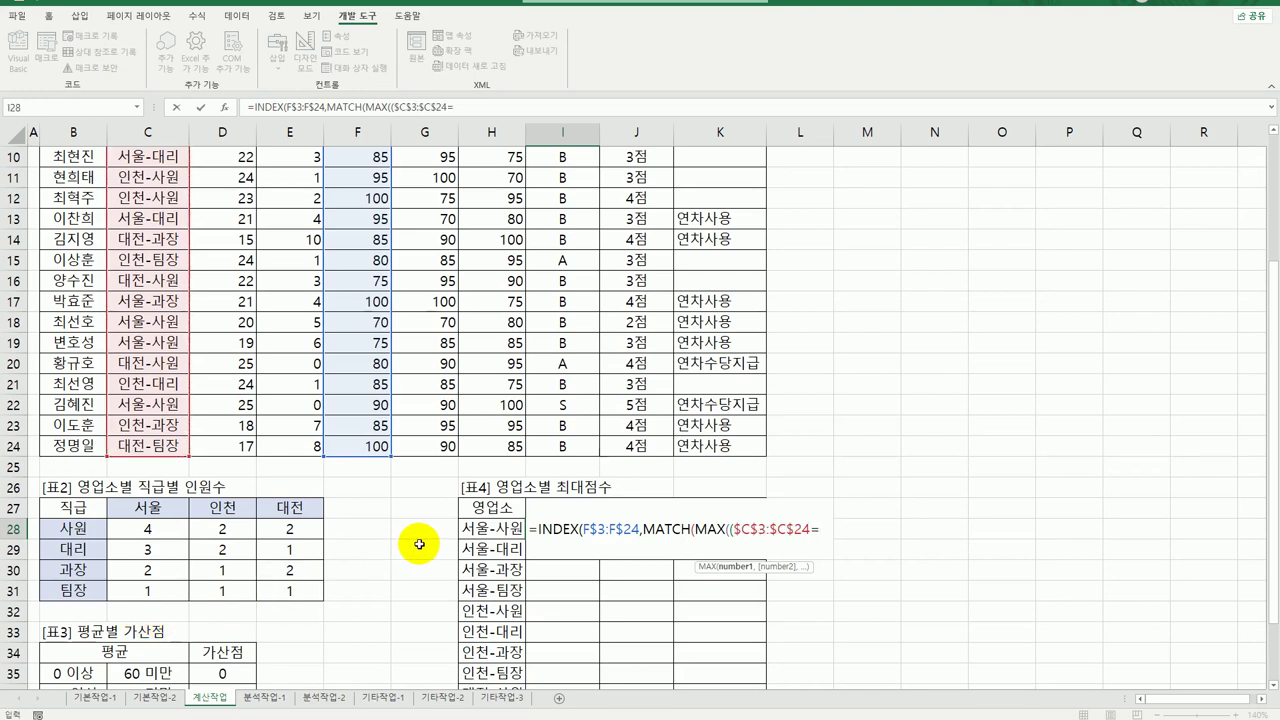
pyautogui.click(476, 530)
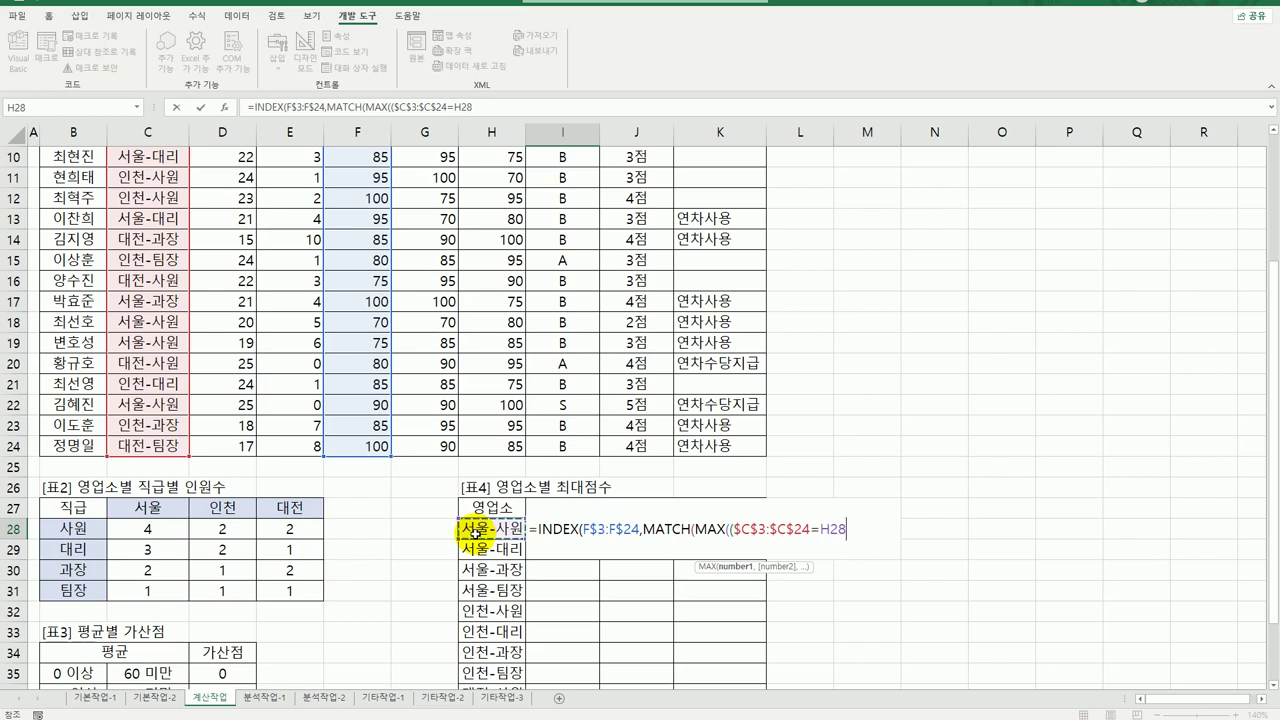
pyautogui.press('F4')
pyautogui.press('F4')
pyautogui.press('F4')
pyautogui.write(')')
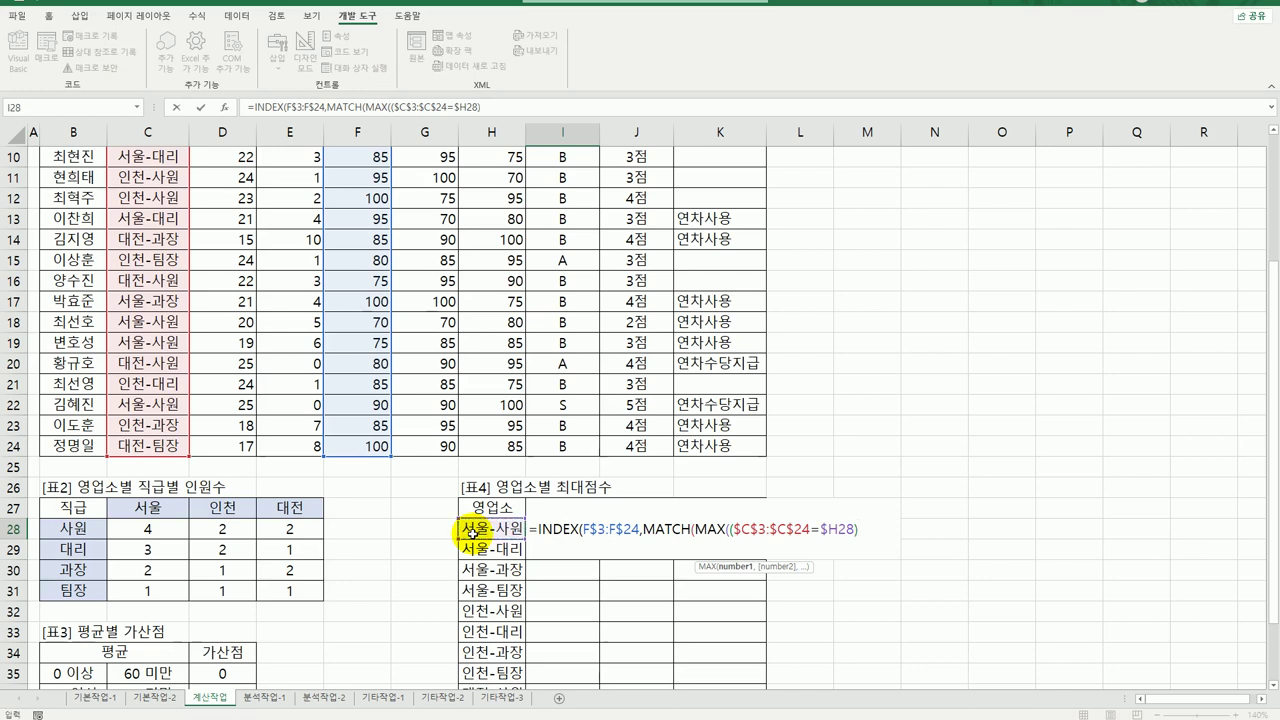
# Step: Multiply the condition inside MAX by the row-locked 1차평가 scores F$3:F$24, close MAX and move on to the MATCH lookup array
pyautogui.write('*')
pyautogui.scroll(3, 390, 409)
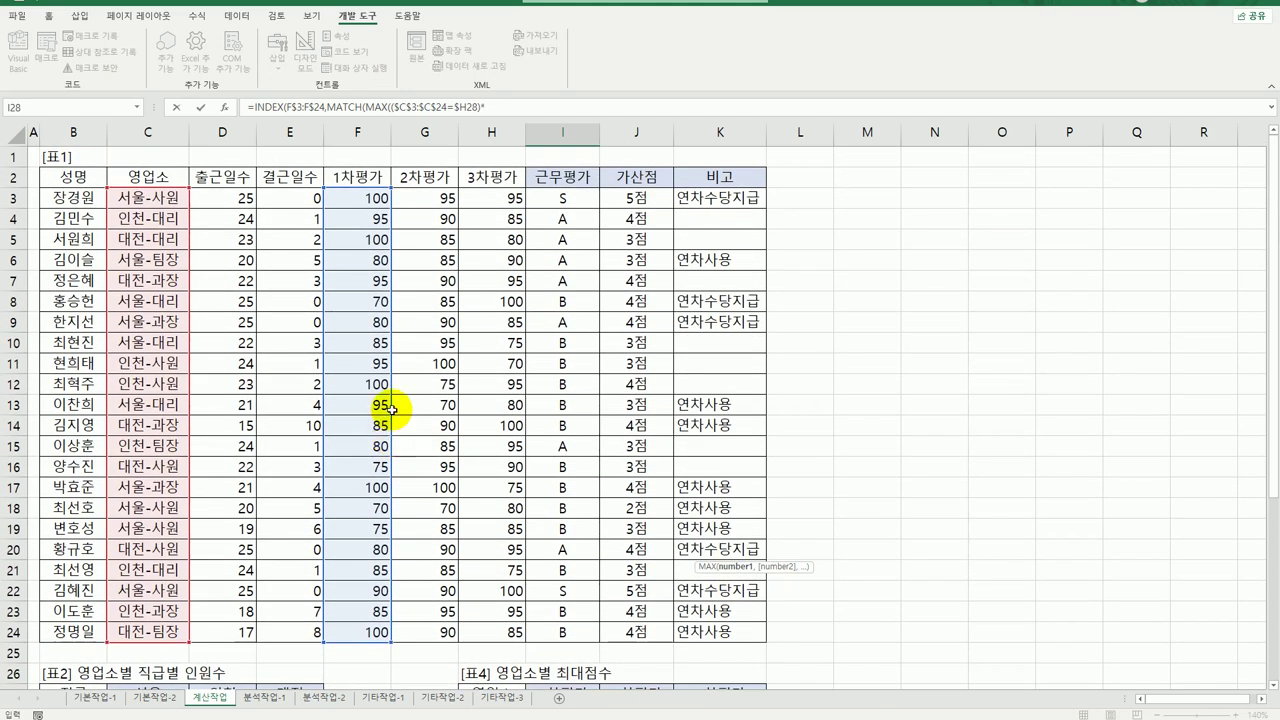
pyautogui.moveTo(355, 199); pyautogui.dragTo(369, 633)
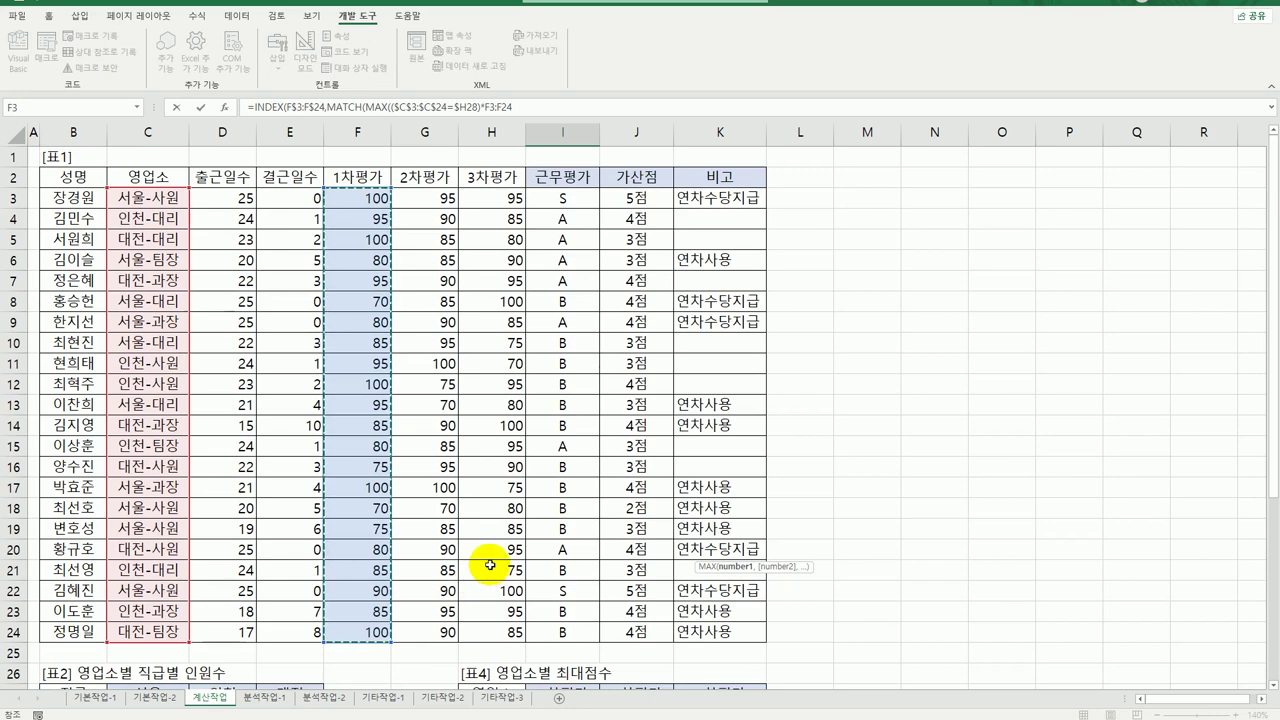
pyautogui.scroll(-3, 490, 565)
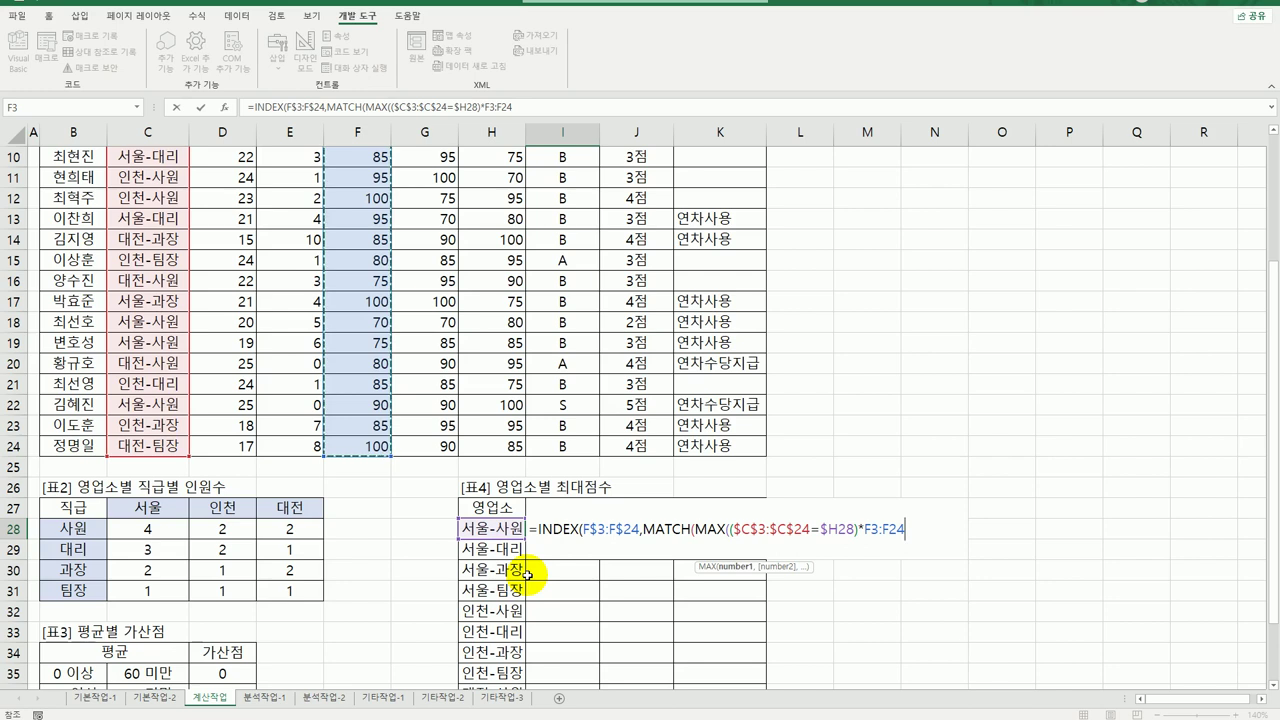
pyautogui.press('F4')
pyautogui.press('F4')
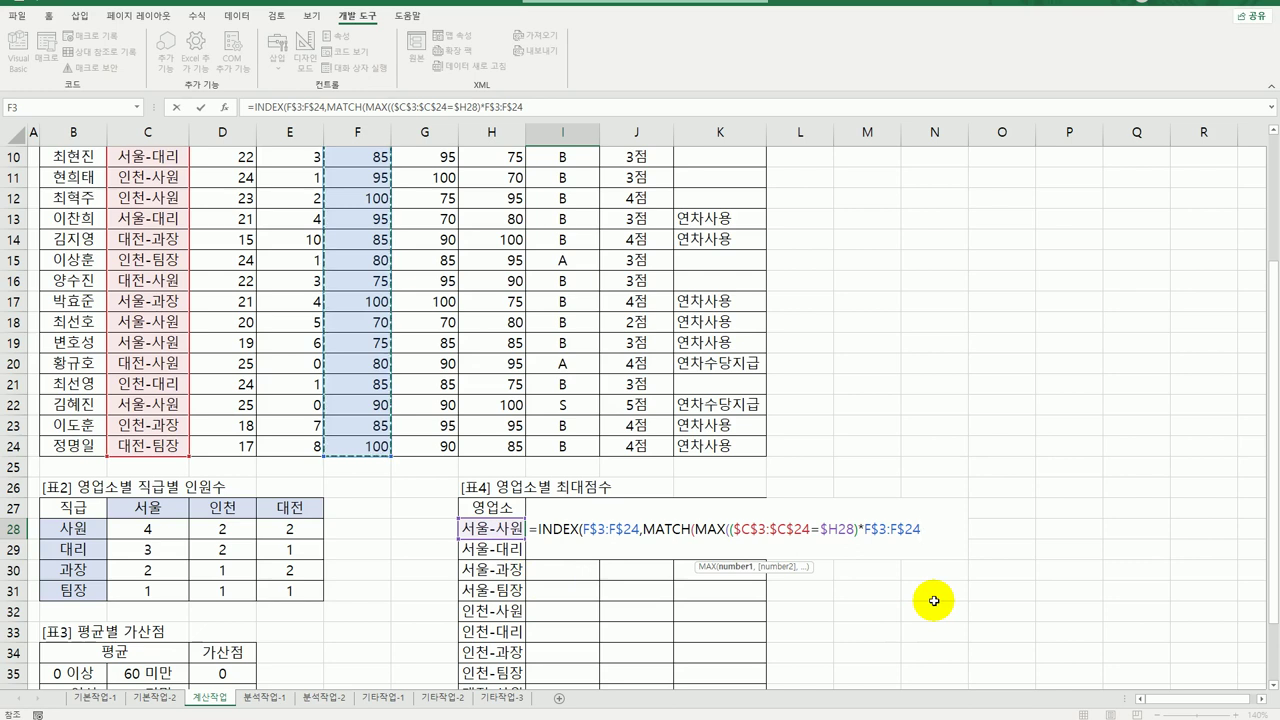
pyautogui.write('),')
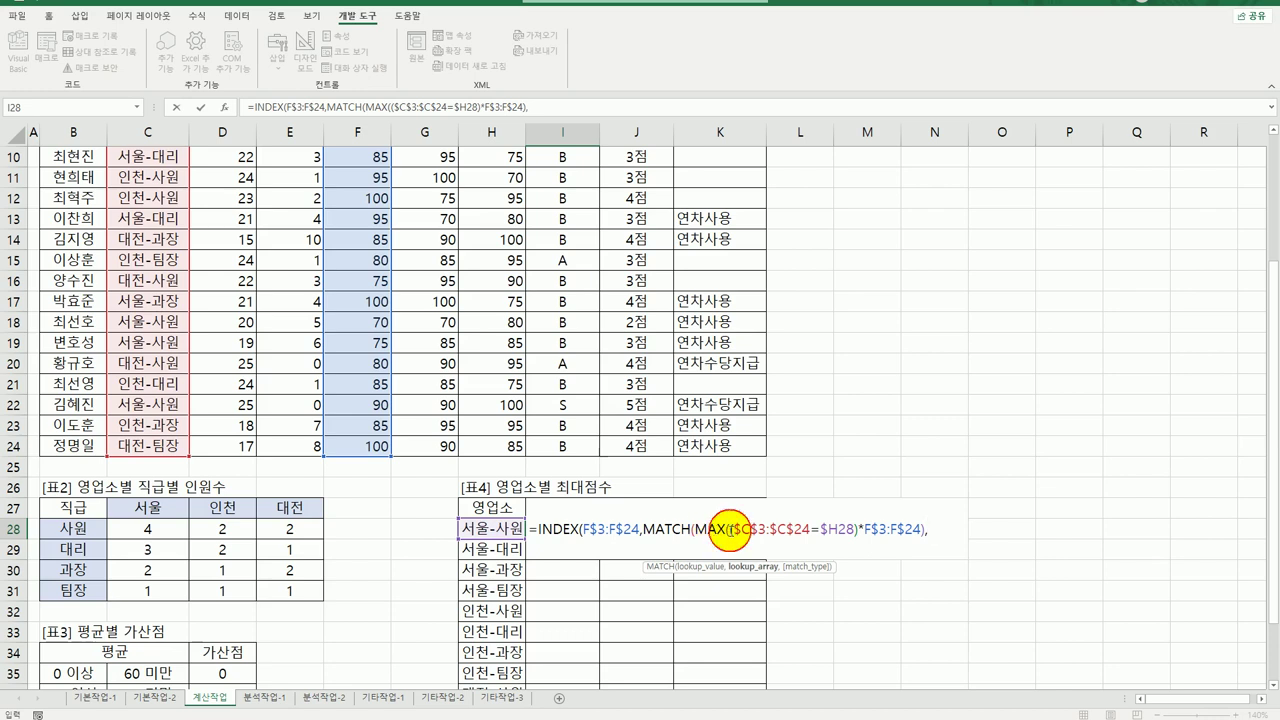
# Step: Copy the MAX argument ($C$3:$C$24=$H28)*F$3:F$24 and reuse it as the MATCH lookup array
pyautogui.moveTo(729, 529); pyautogui.dragTo(921, 535)
pyautogui.hotkey('ctrl', 'c')
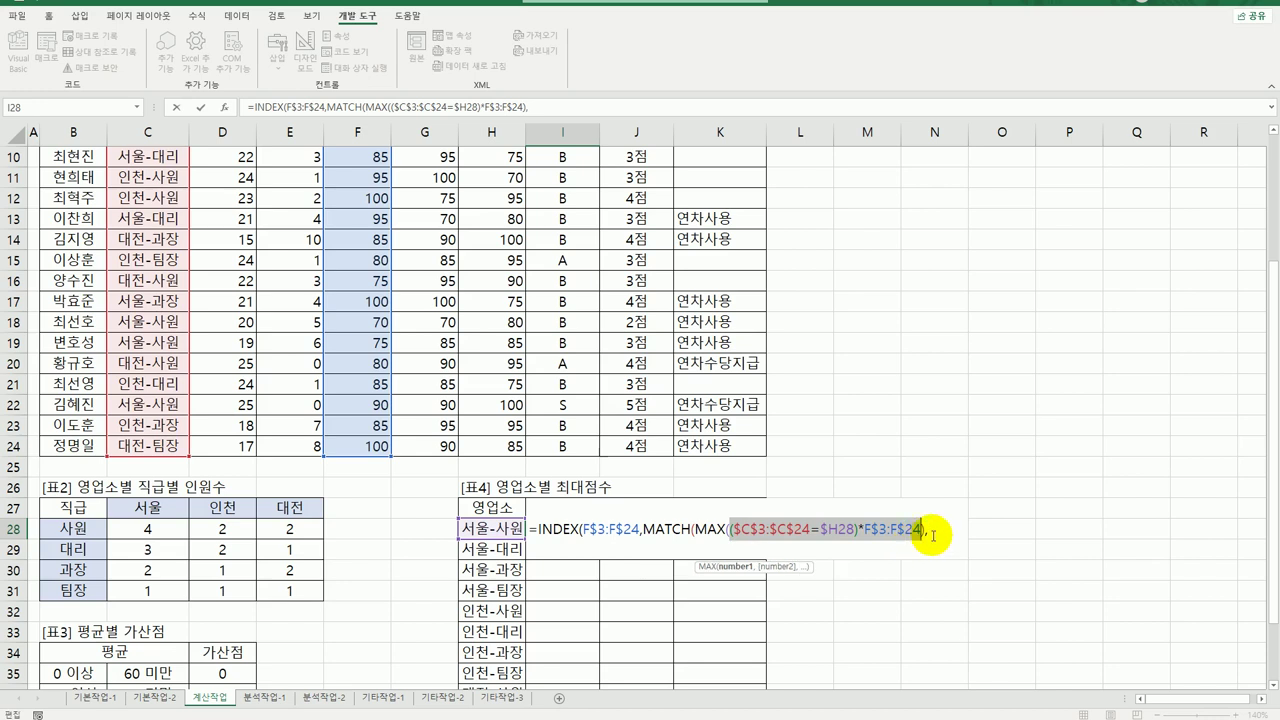
pyautogui.click(929, 535)
pyautogui.write(',')
pyautogui.hotkey('ctrl', 'v')
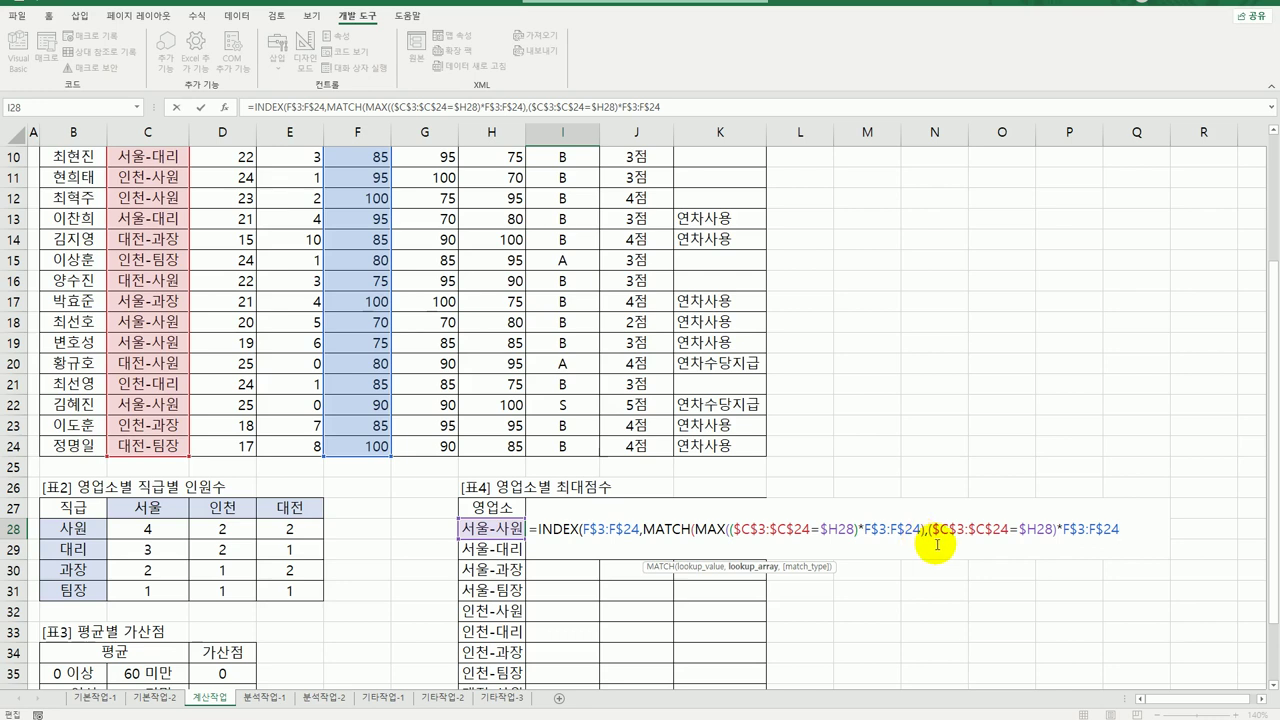
# Step: Set the MATCH type to 0 for an exact match and close the MATCH and INDEX functions
pyautogui.write(',')
pyautogui.click(1163, 598)
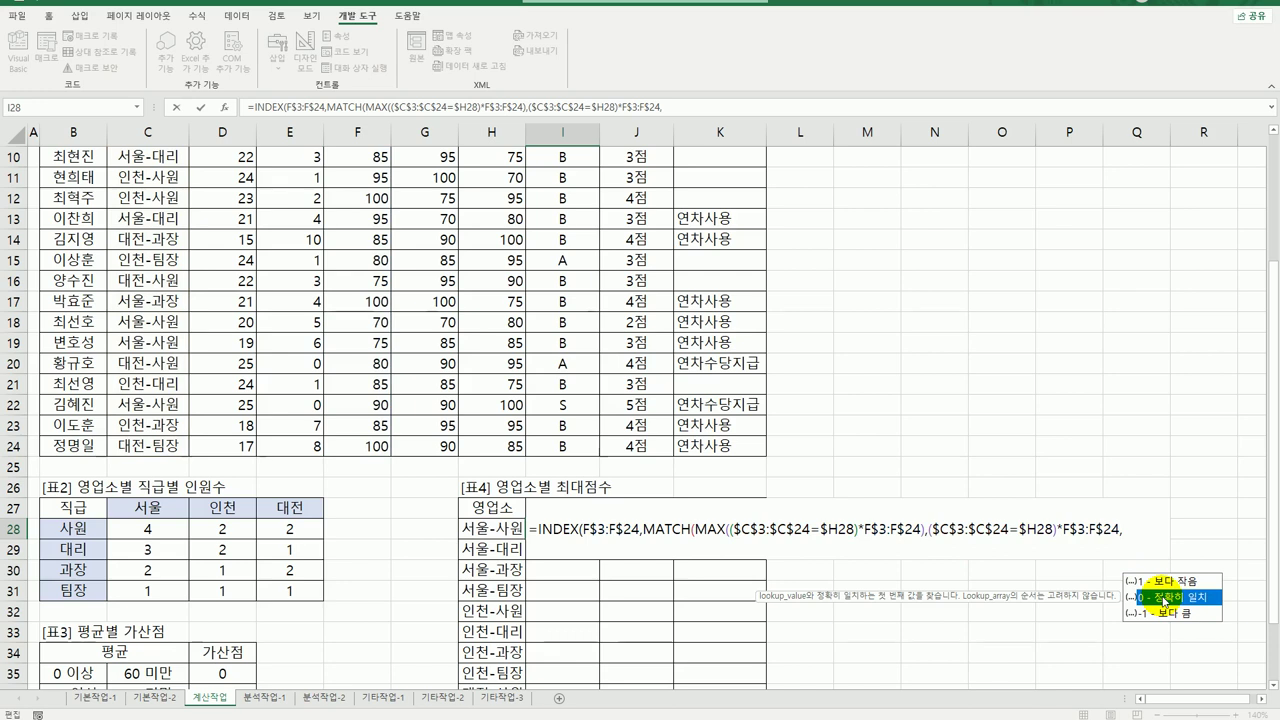
pyautogui.doubleClick(1163, 598)
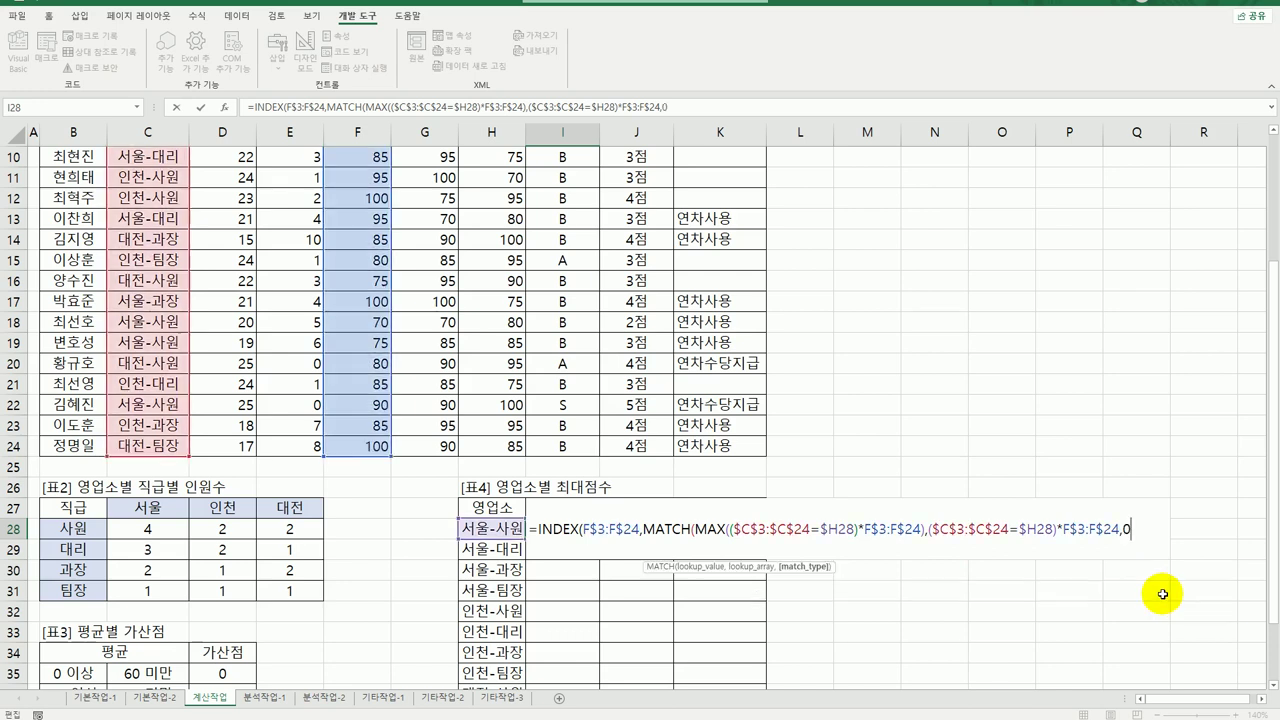
pyautogui.write(')')
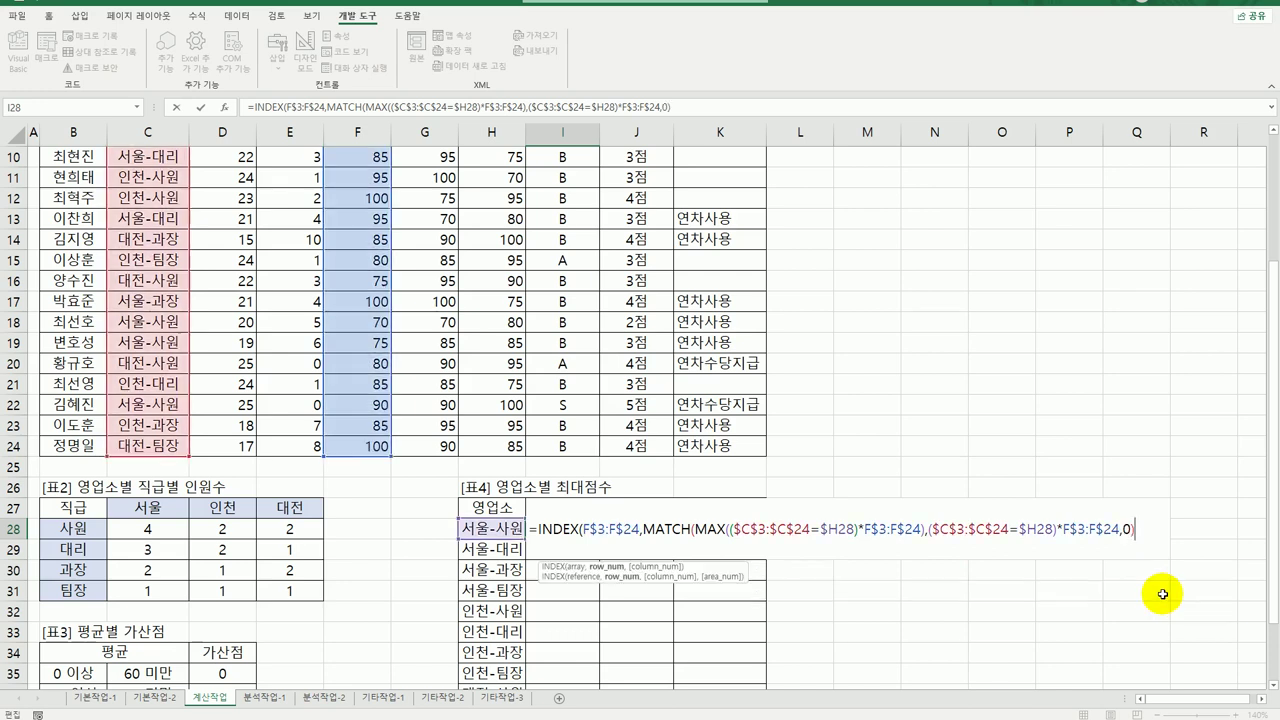
pyautogui.write(')')
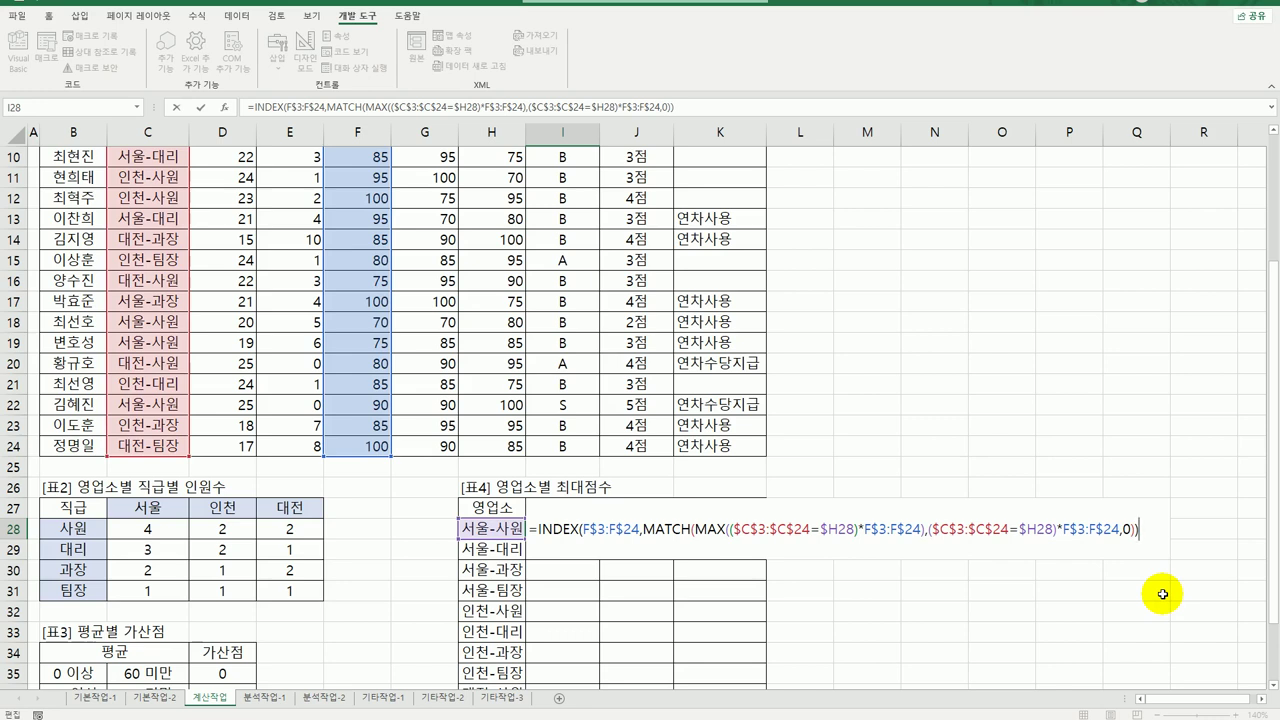
# Step: Enter I28 as an array formula and fill it across the whole 표4 score range I28:K39
pyautogui.hotkey('ctrl', 'shift', 'Return')
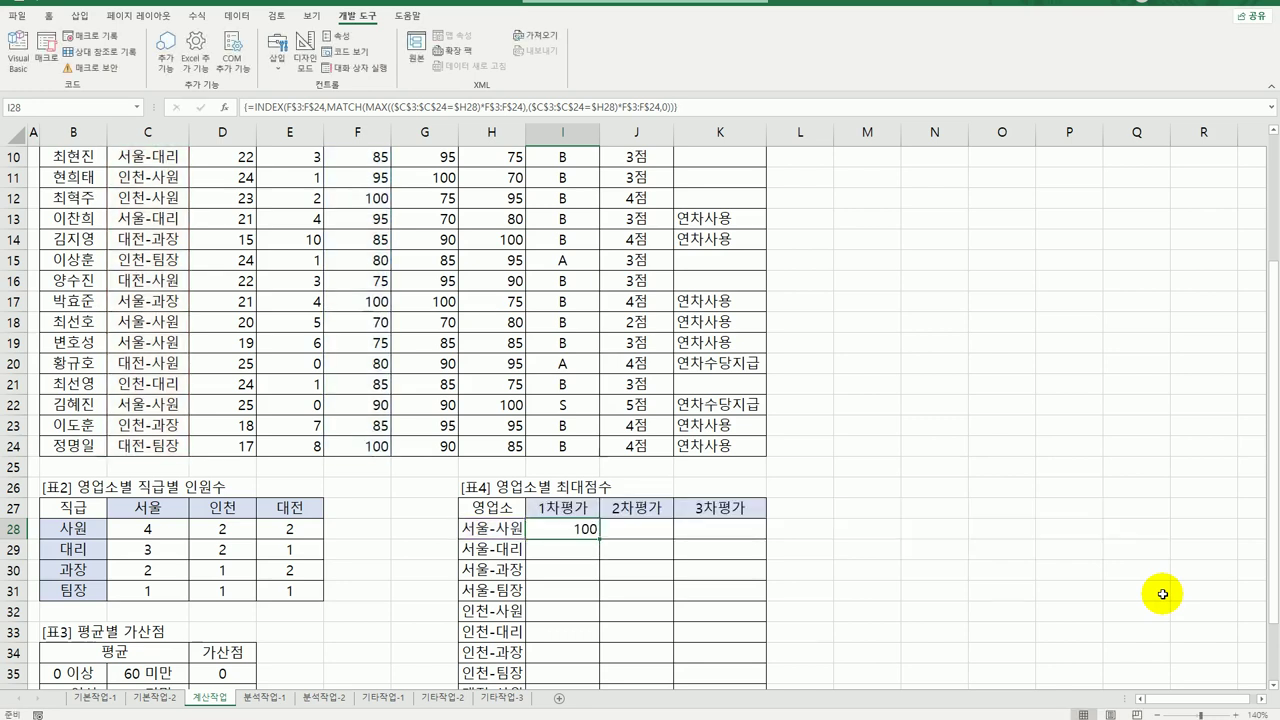
pyautogui.scroll(-3, 586, 557)
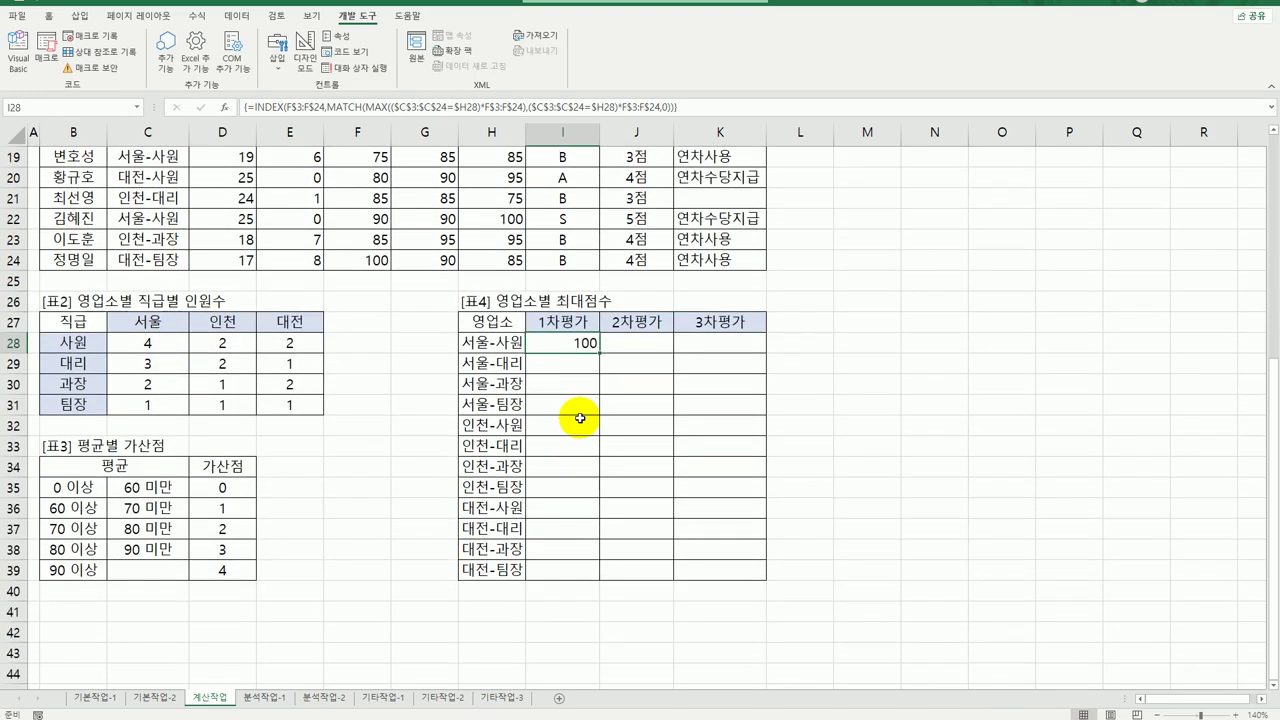
pyautogui.moveTo(599, 355); pyautogui.dragTo(741, 580)
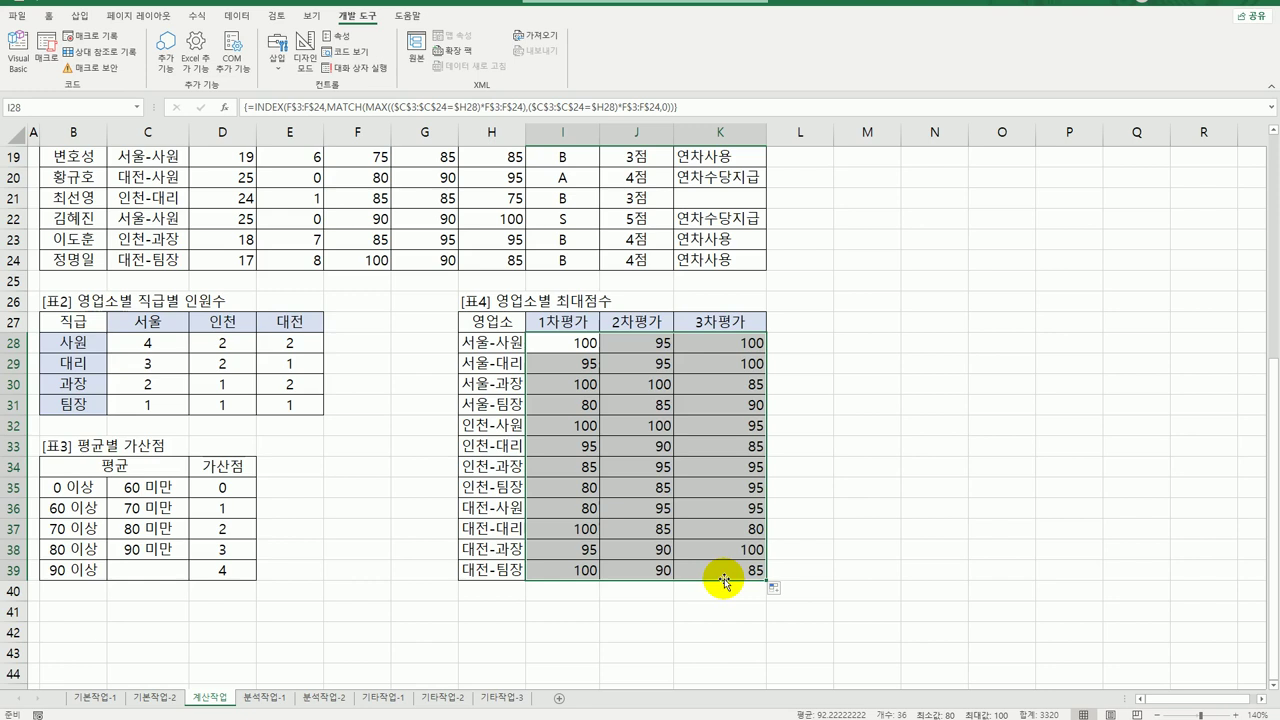
# Step: Start a Microsoft Query data import at cell A4 of the 분석작업-1 sheet
pyautogui.click(263, 697)
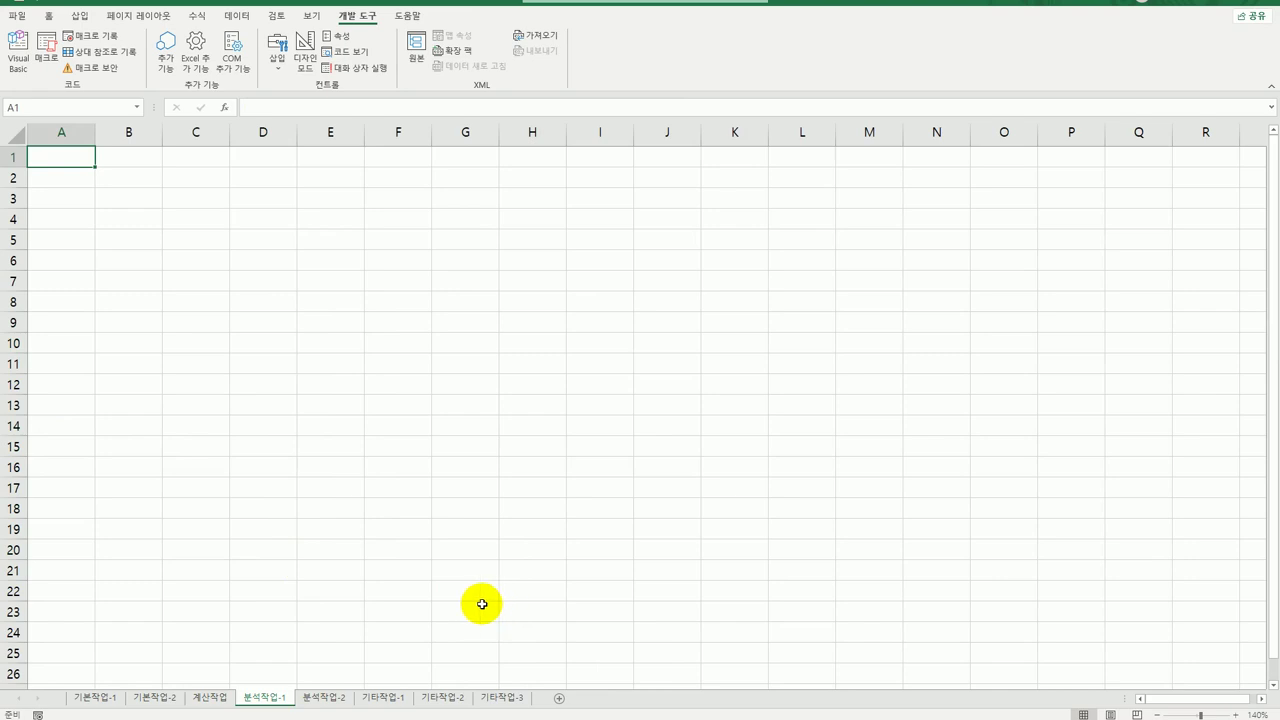
pyautogui.click(70, 226)
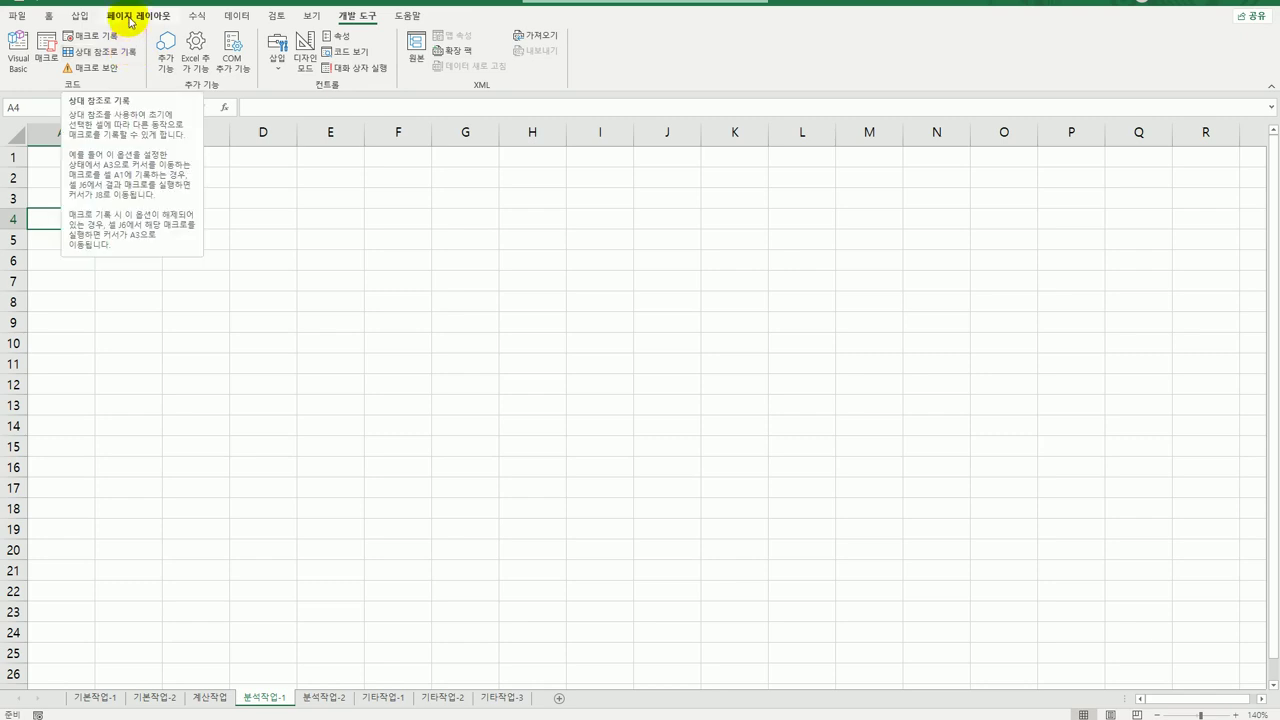
pyautogui.click(229, 17)
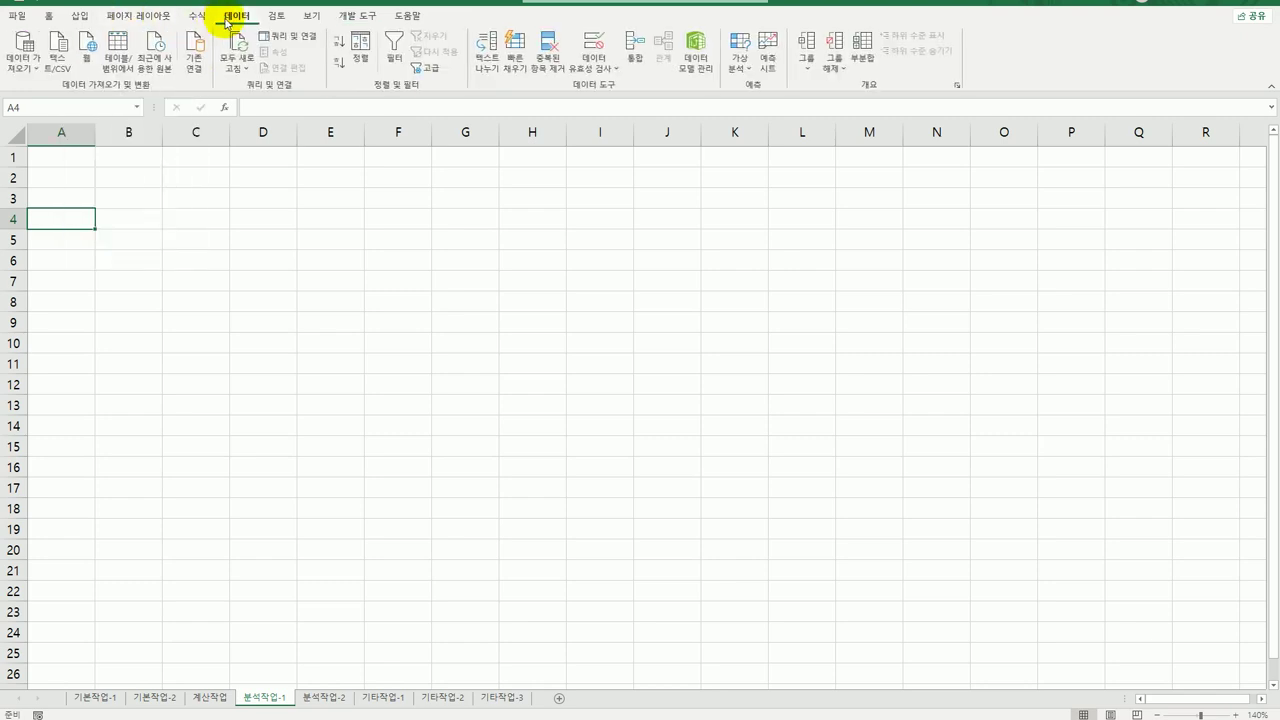
pyautogui.click(28, 68)
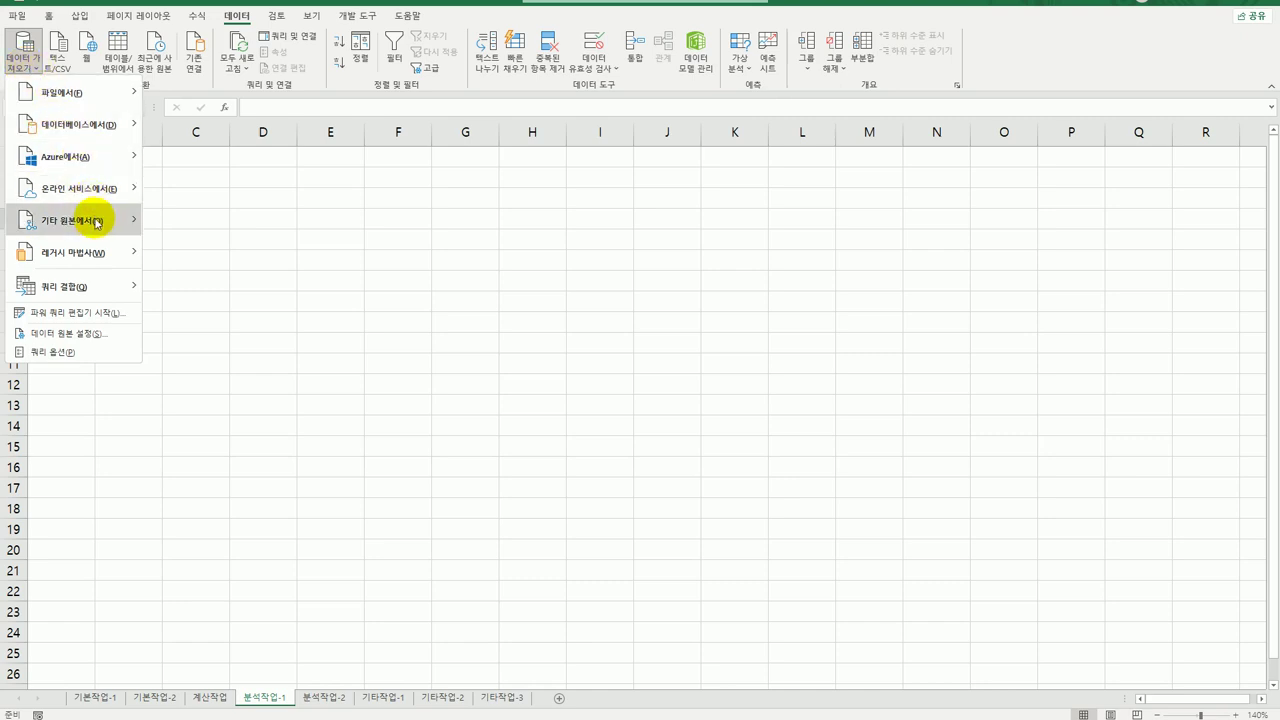
pyautogui.moveTo(97, 222)
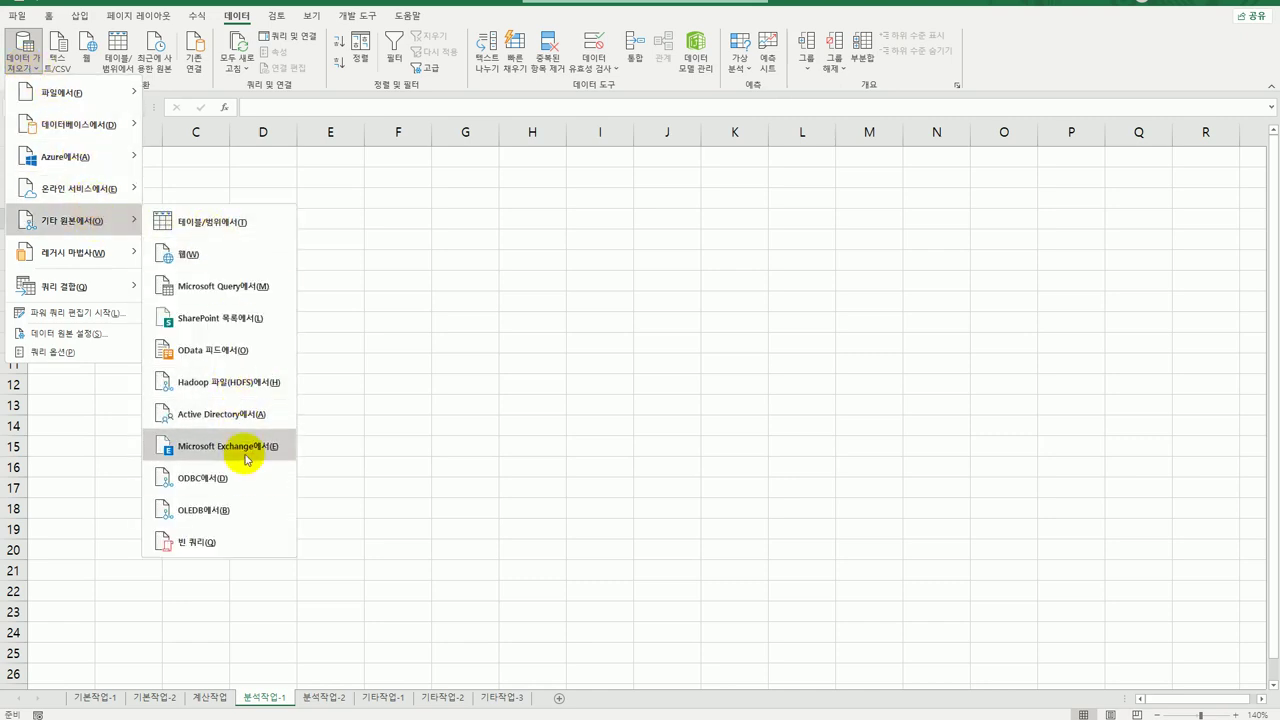
pyautogui.click(252, 288)
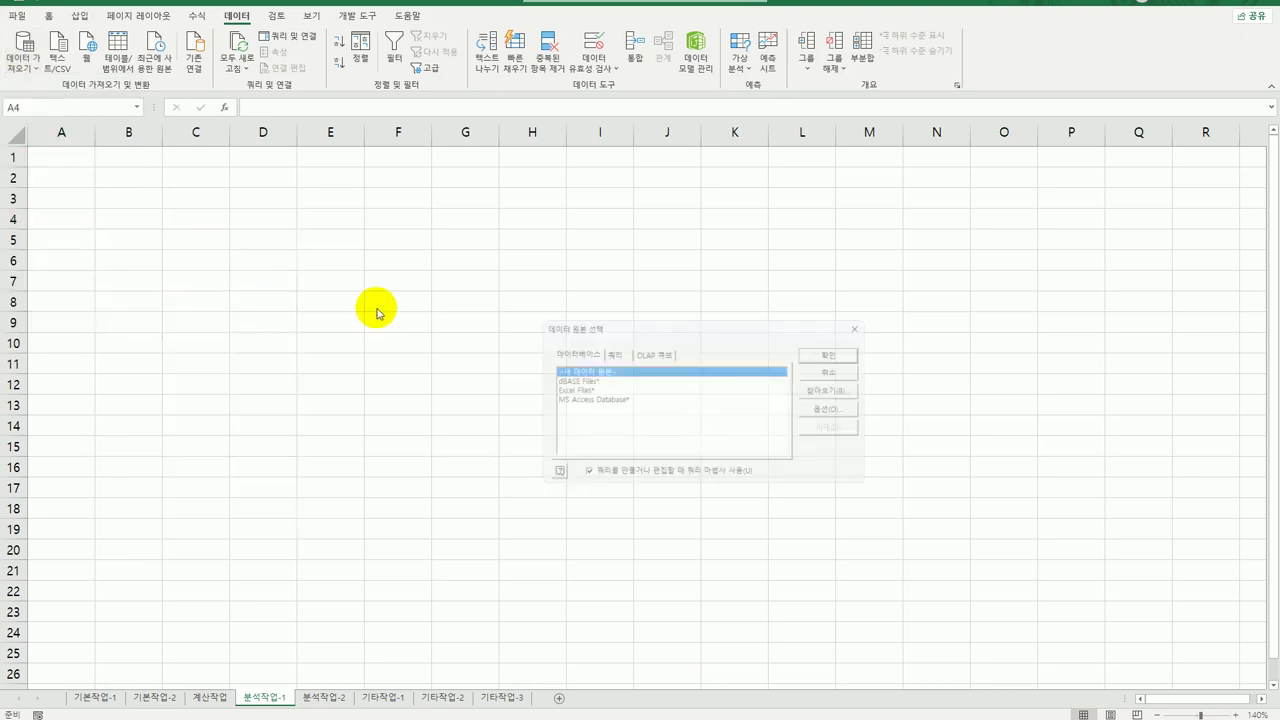
# Step: Choose MS Access Database as the data source and connect to the database file containing the 사원평가 table
pyautogui.click(616, 400)
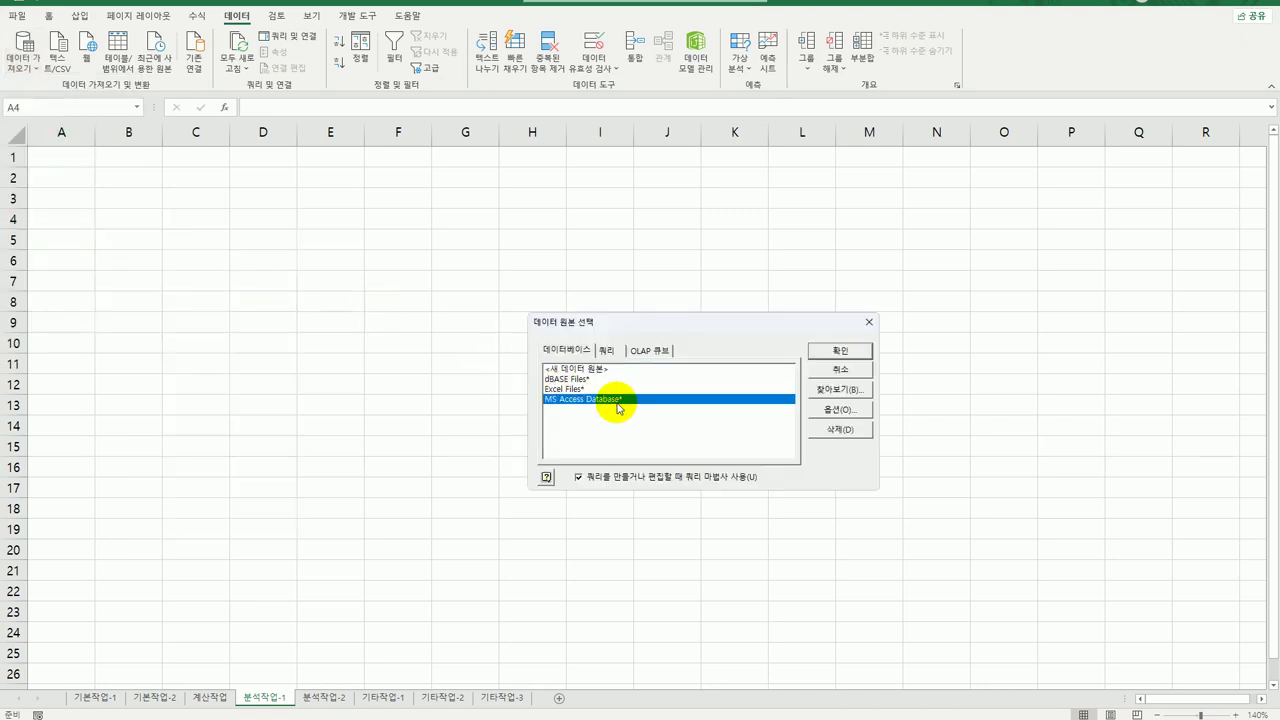
pyautogui.click(826, 352)
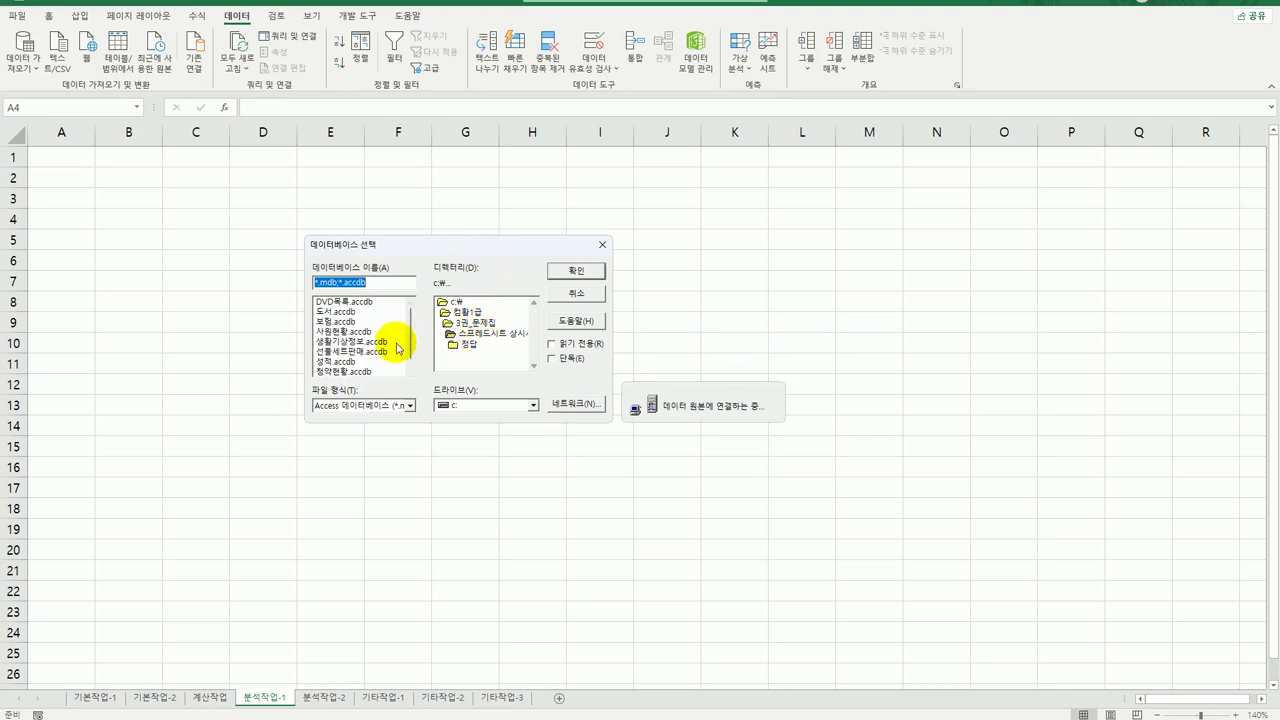
pyautogui.click(364, 341)
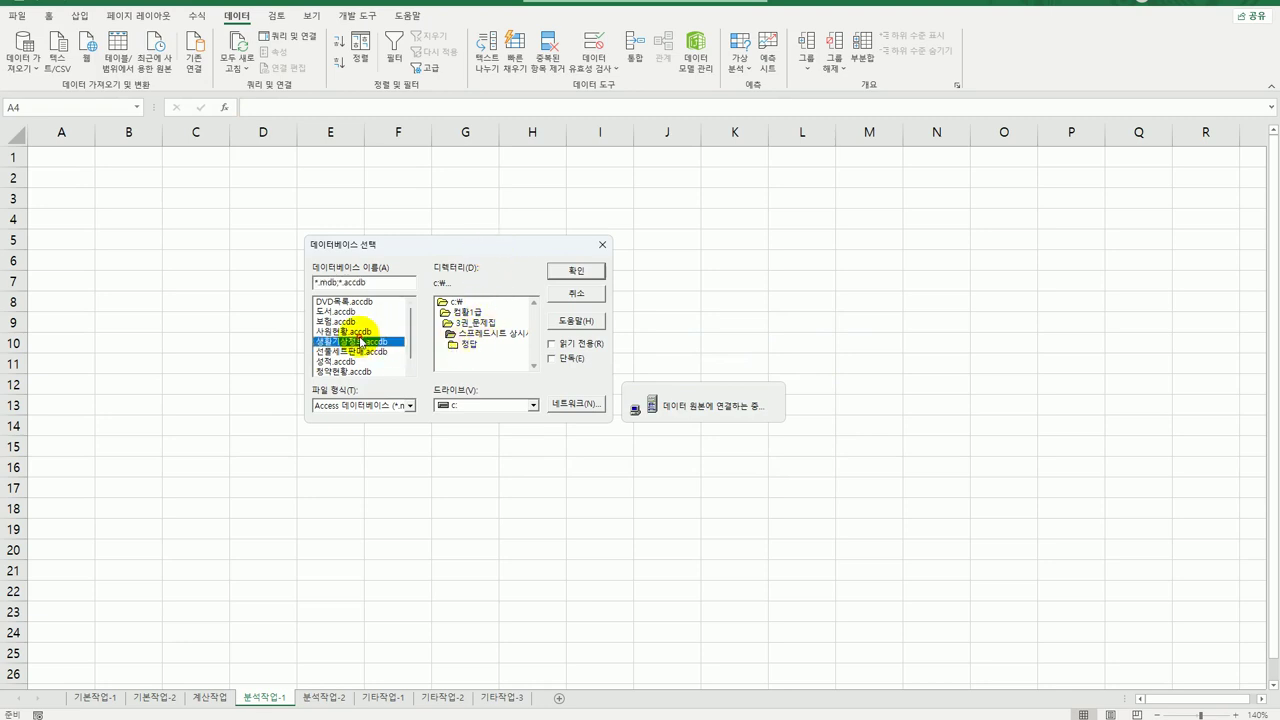
pyautogui.click(574, 270)
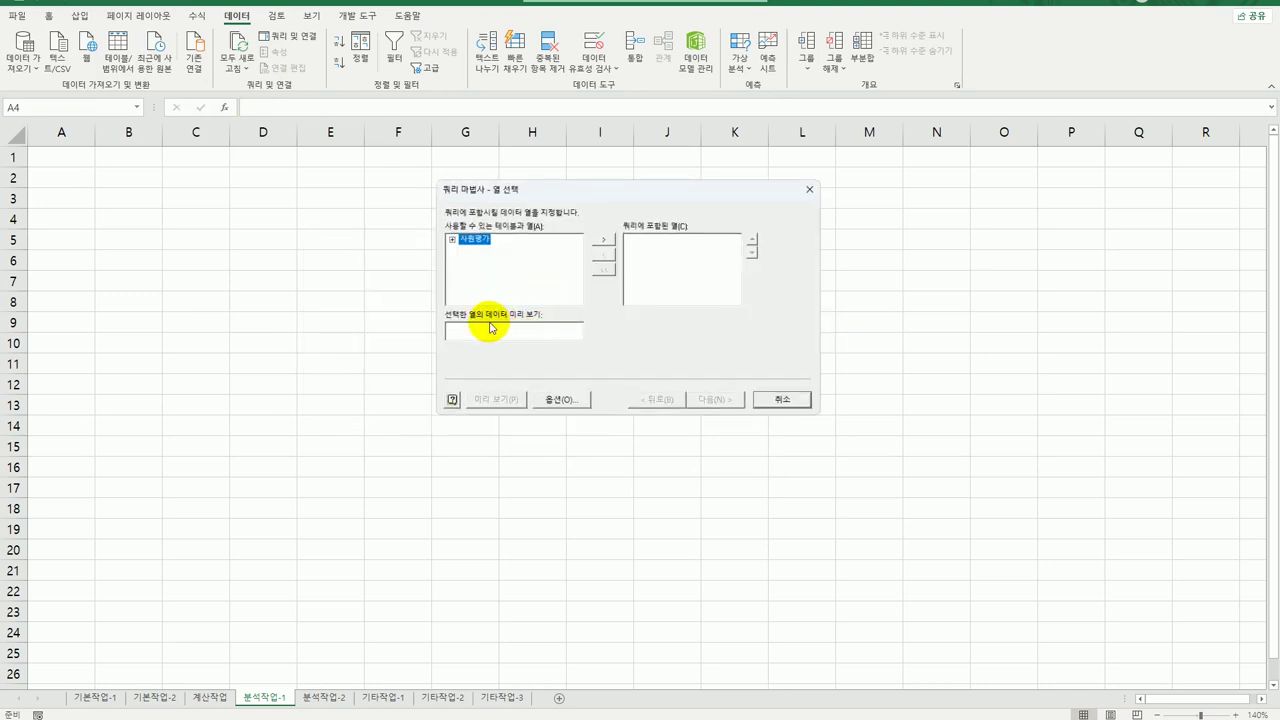
# Step: Add the 영업소, 입사일, 직급, 1차평가, 2차평가 and 3차평가 columns of the 사원평가 table to the query
pyautogui.doubleClick(475, 244)
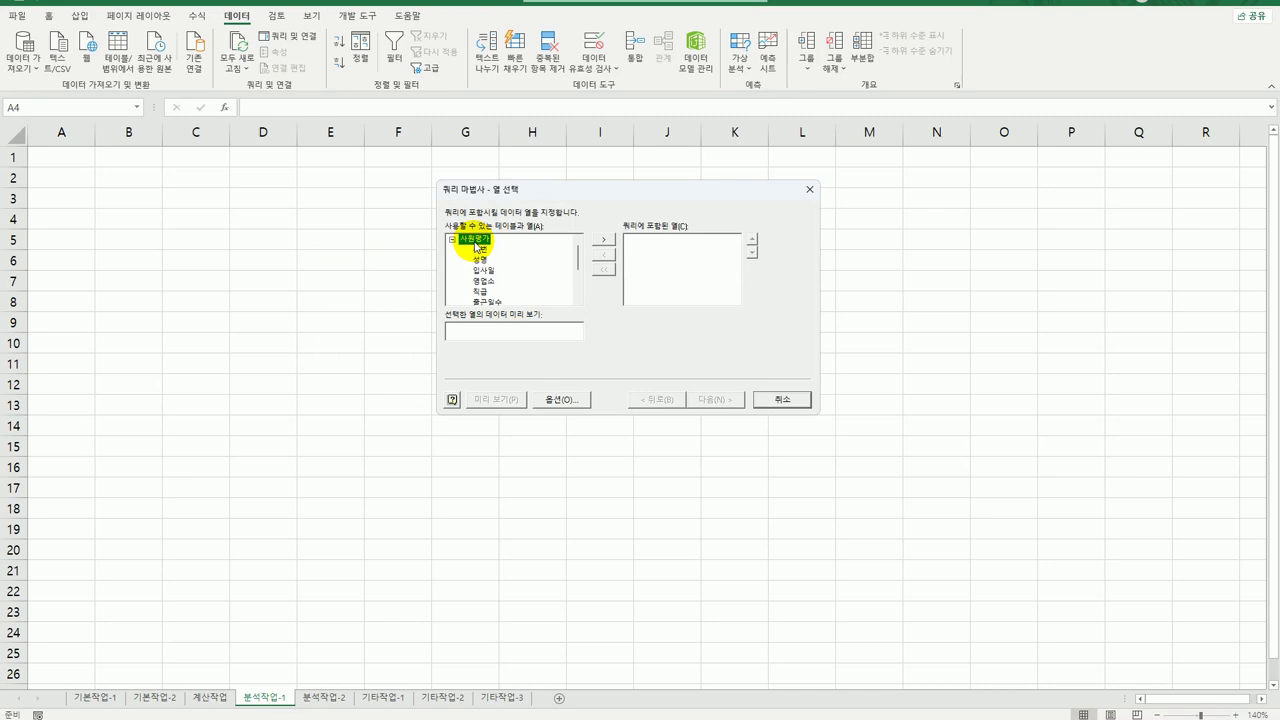
pyautogui.doubleClick(484, 282)
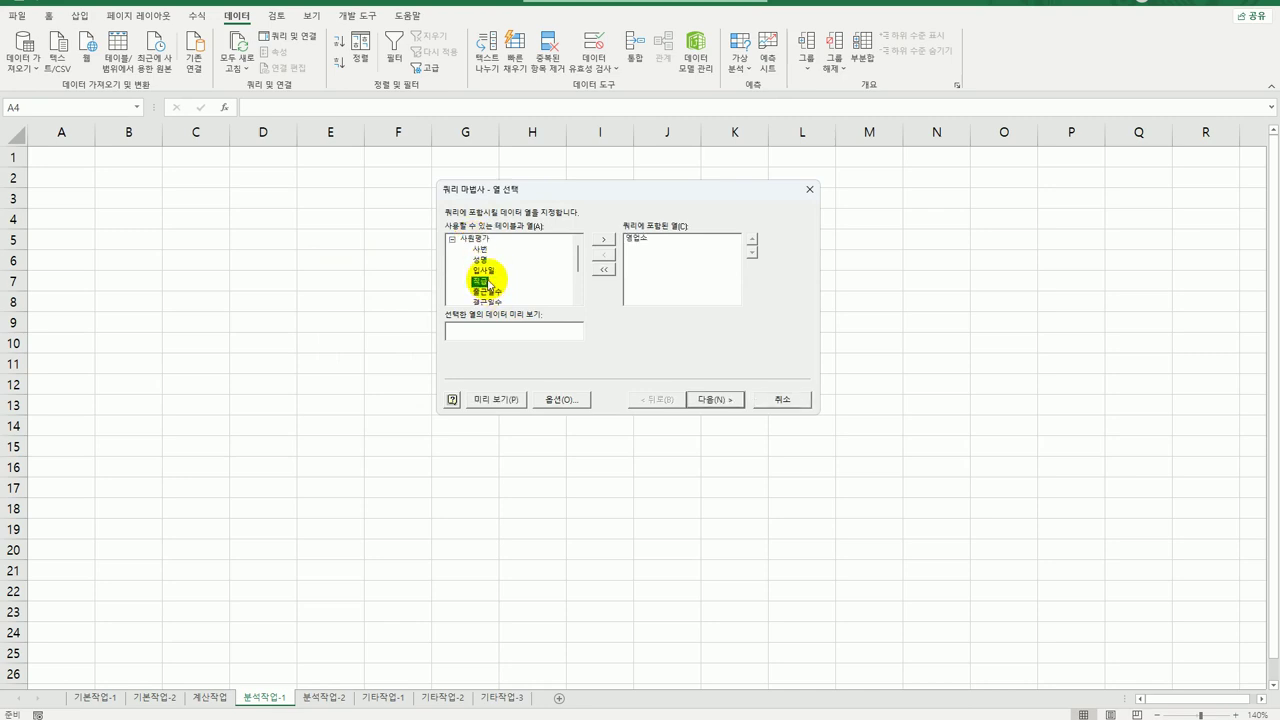
pyautogui.doubleClick(480, 270)
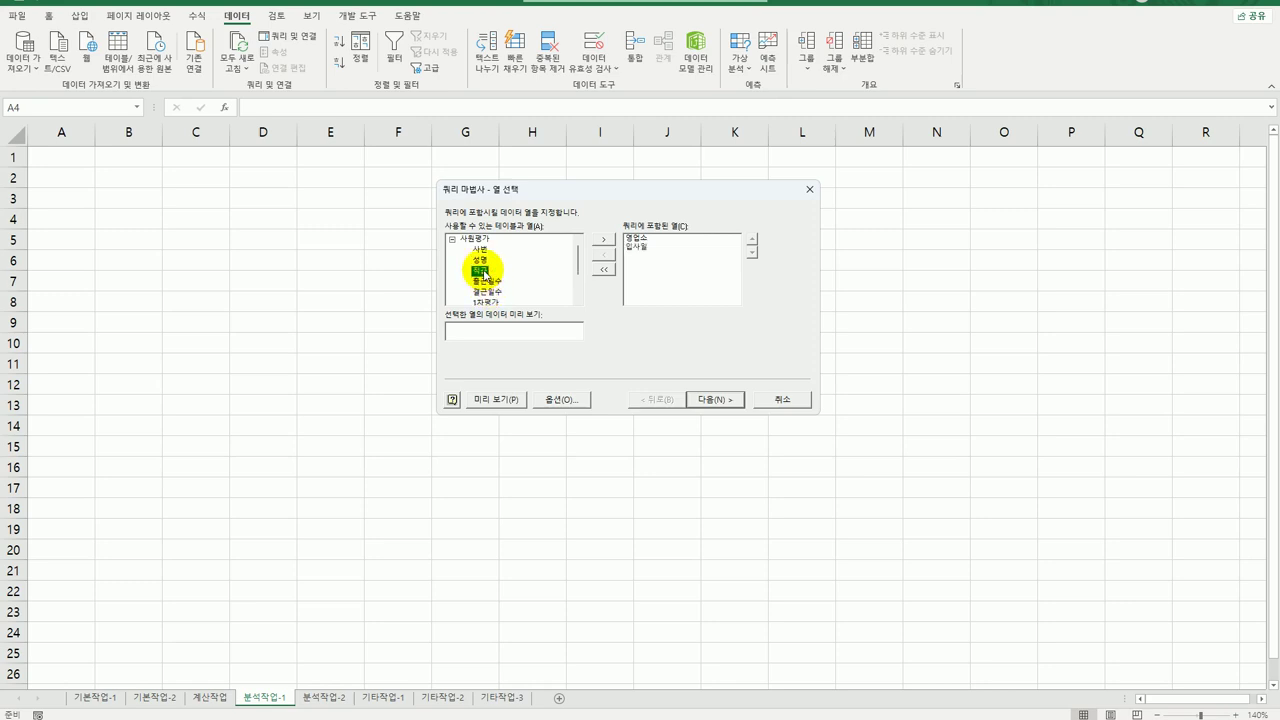
pyautogui.doubleClick(484, 272)
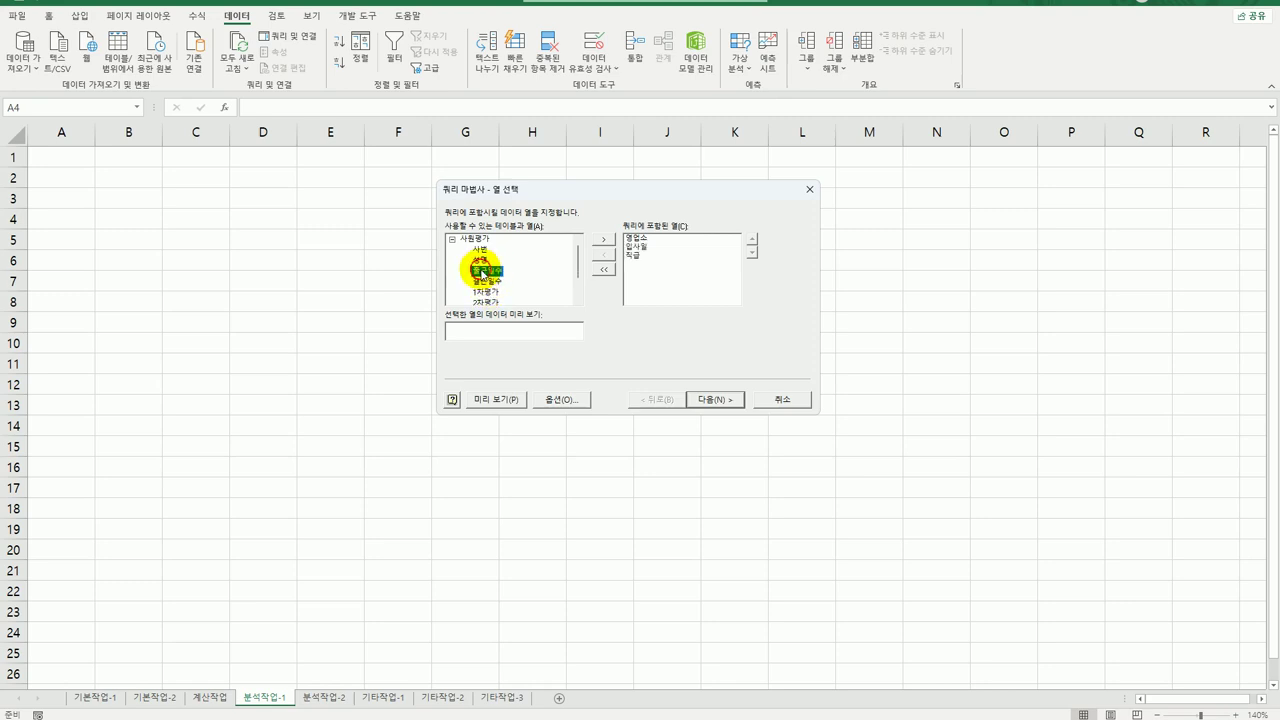
pyautogui.doubleClick(486, 292)
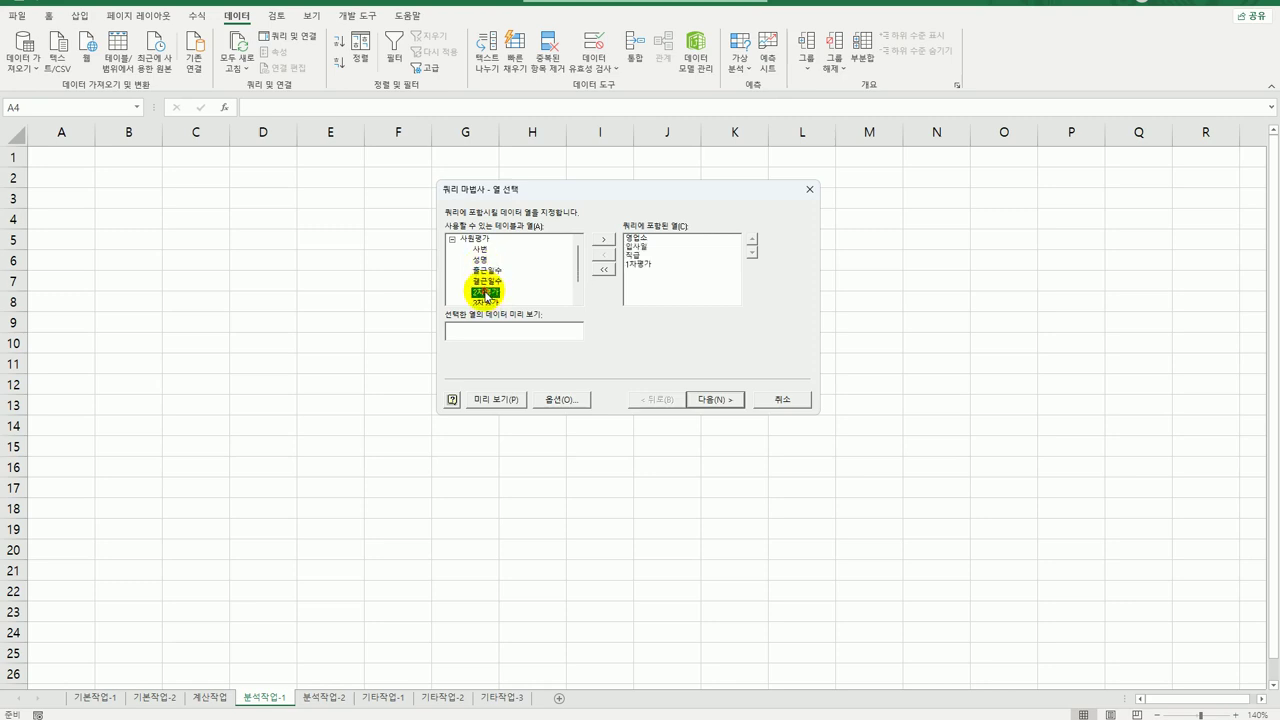
pyautogui.doubleClick(487, 293)
pyautogui.doubleClick(486, 293)
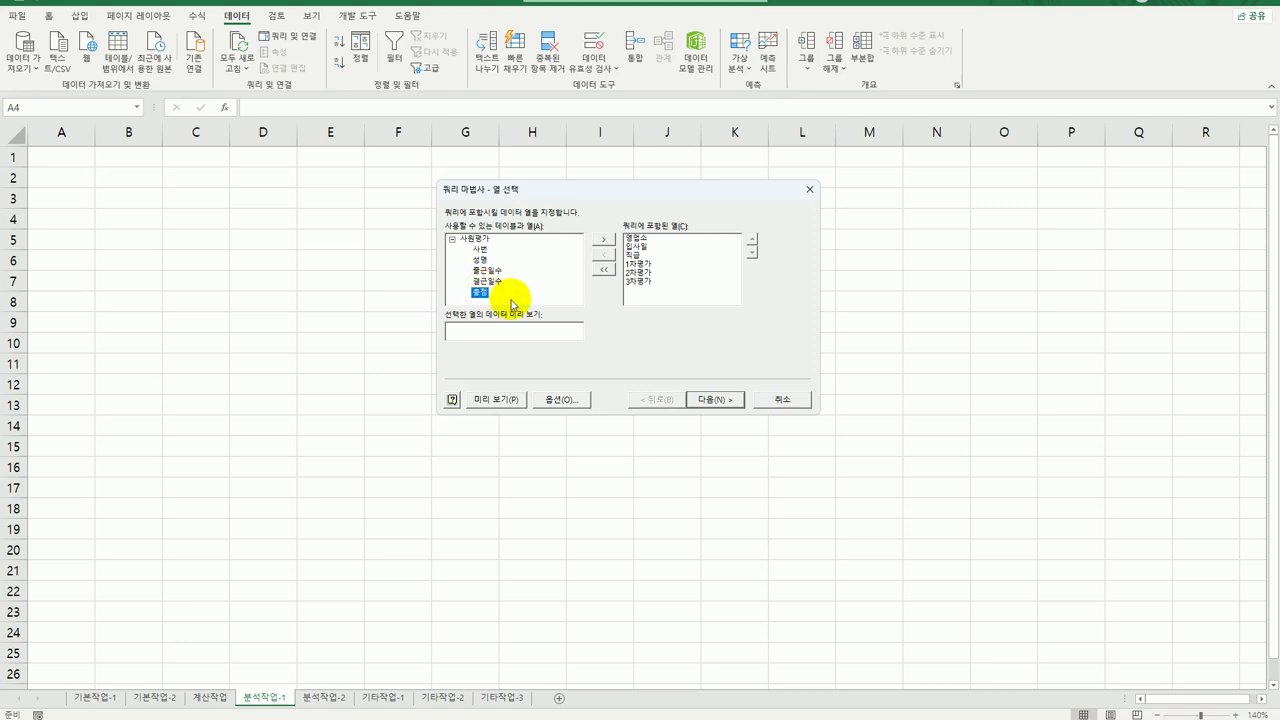
# Step: Finish the query without filtering or sorting and import the data as a PivotTable report at cell A4 of the existing worksheet
pyautogui.click(708, 400)
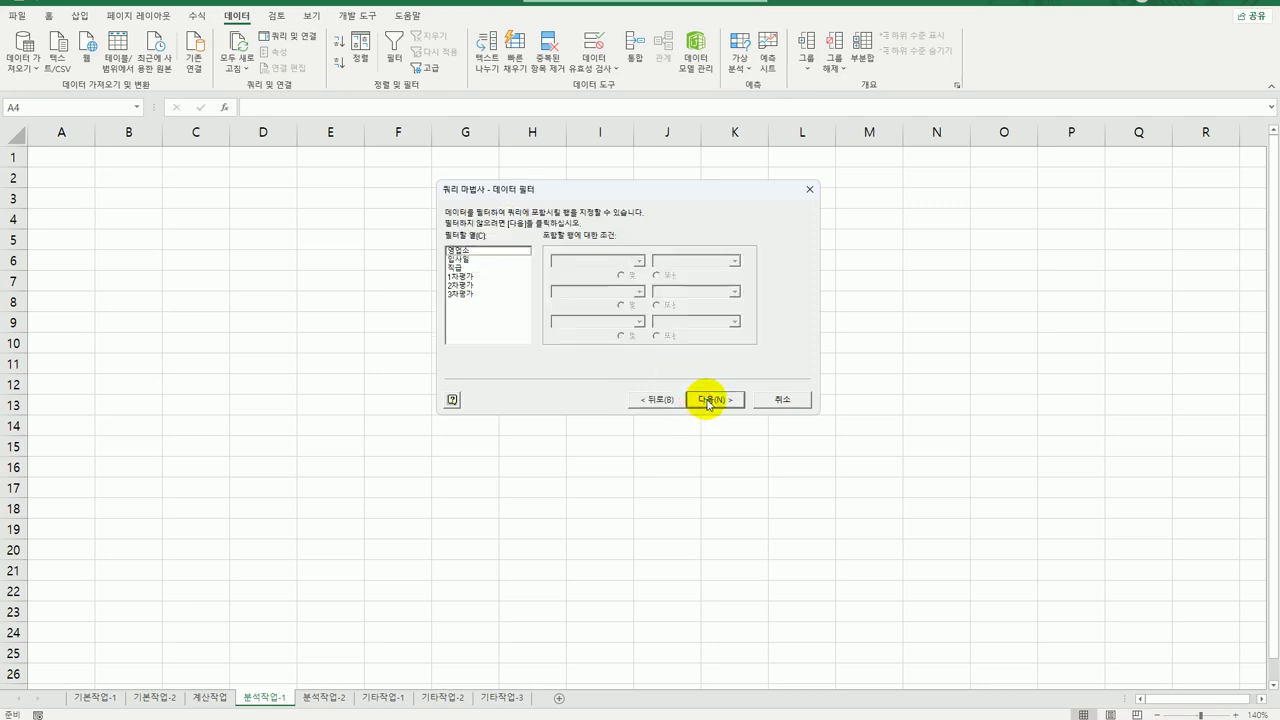
pyautogui.click(708, 400)
pyautogui.click(708, 400)
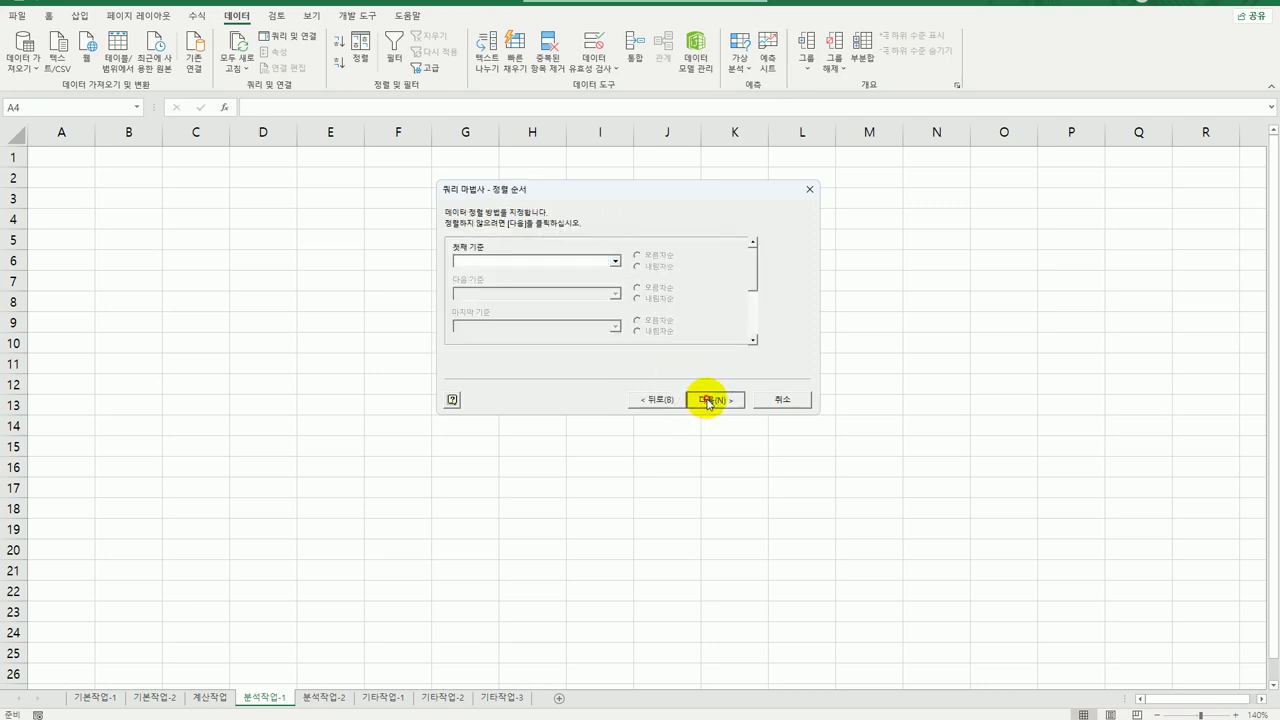
pyautogui.click(708, 400)
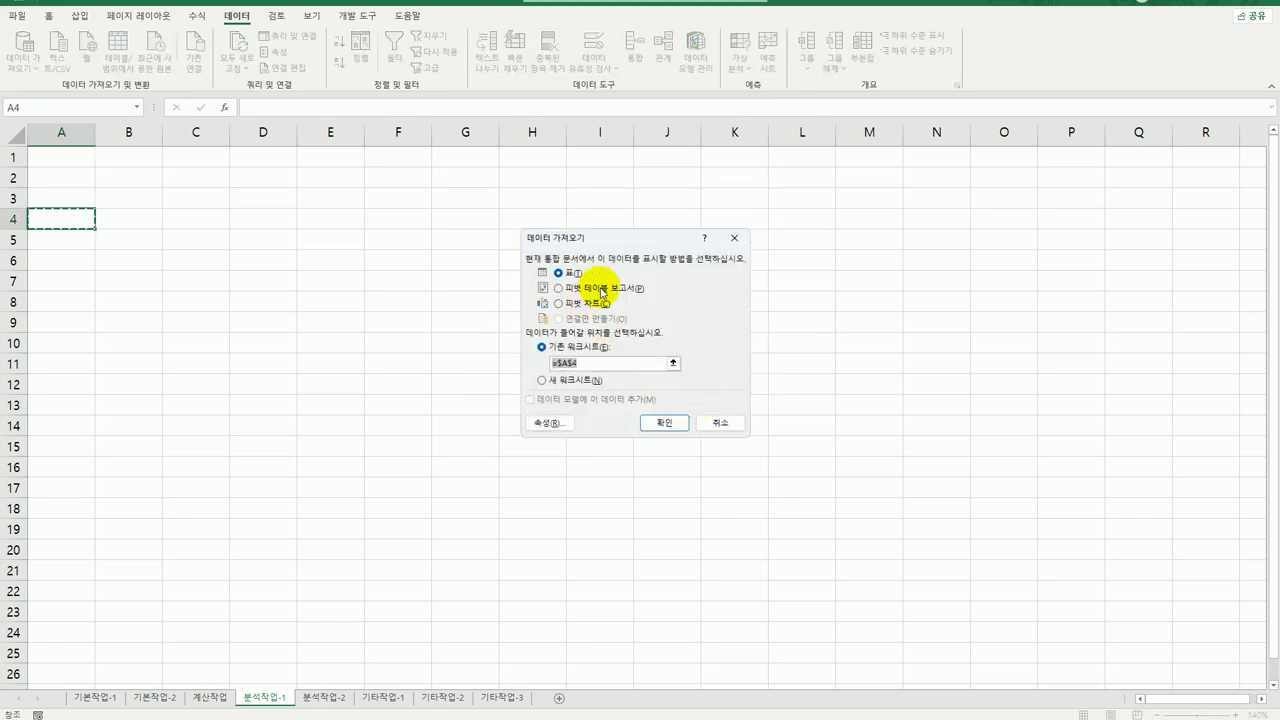
pyautogui.click(603, 290)
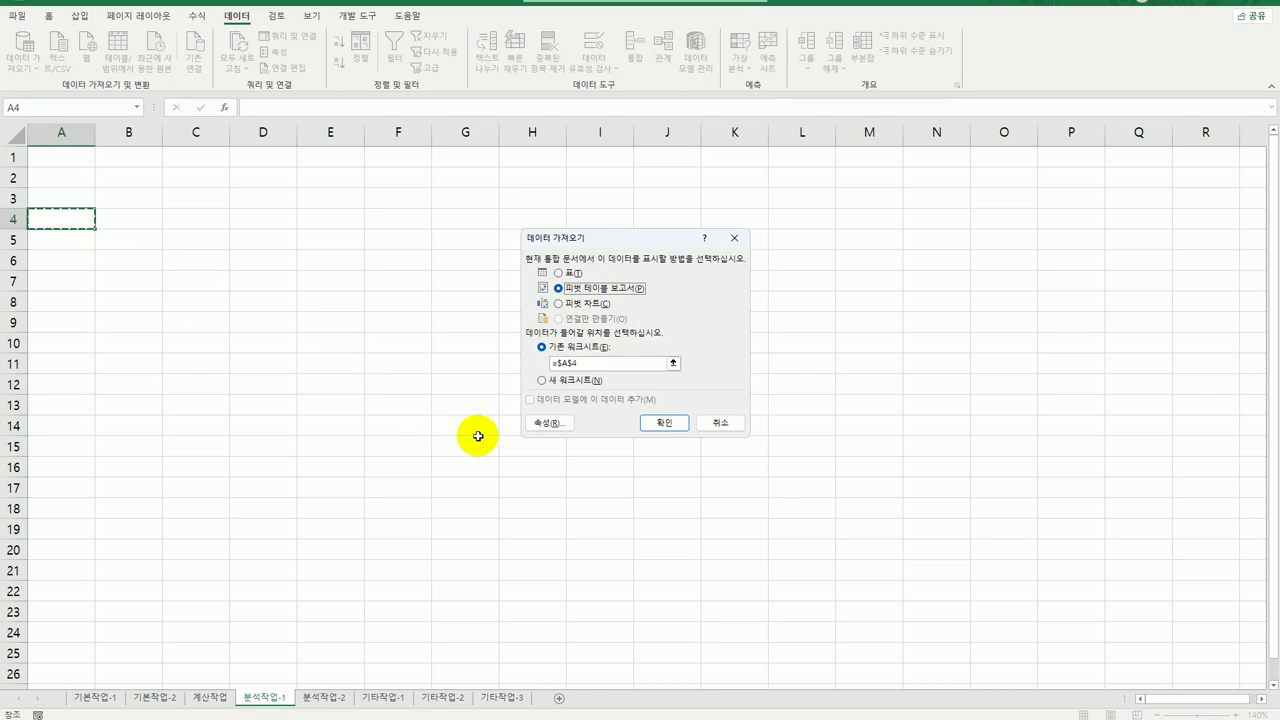
pyautogui.click(658, 424)
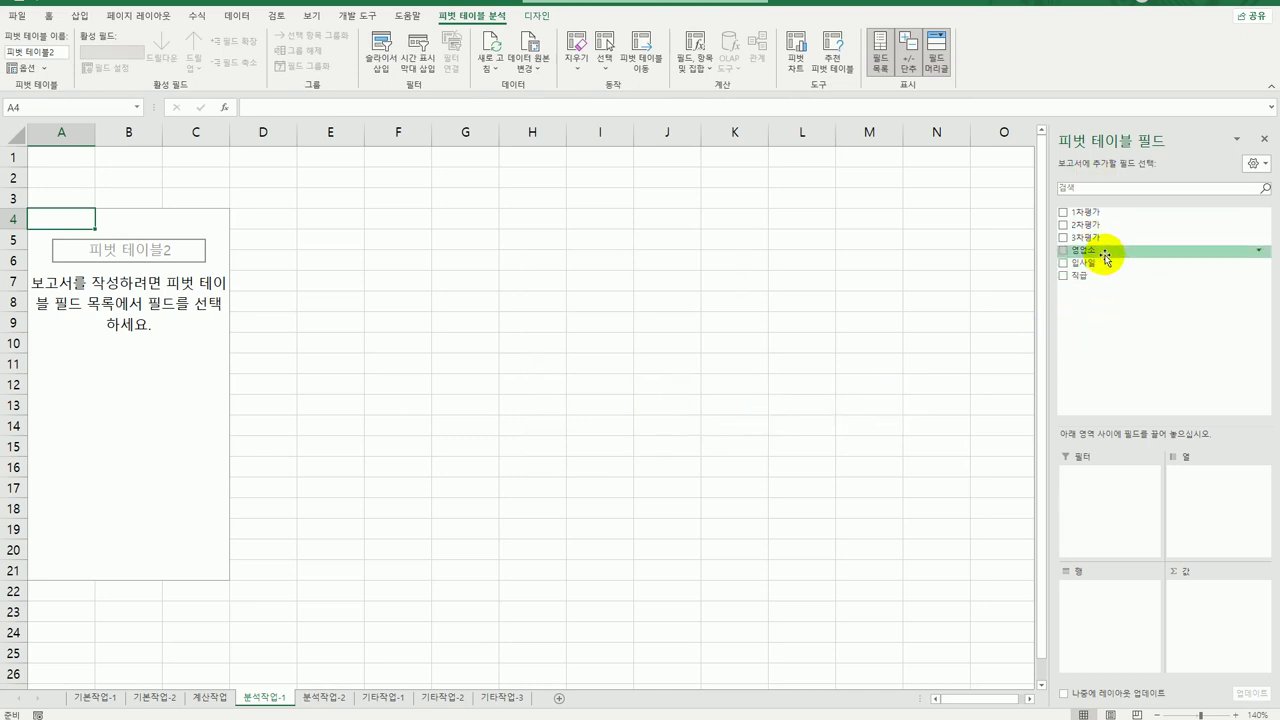
# Step: Lay out the PivotTable with 영업소 as filter, 입사일 and 직급 as rows, and 1차평가, 2차평가 and 3차평가 as values
pyautogui.moveTo(1105, 257); pyautogui.dragTo(1104, 496)
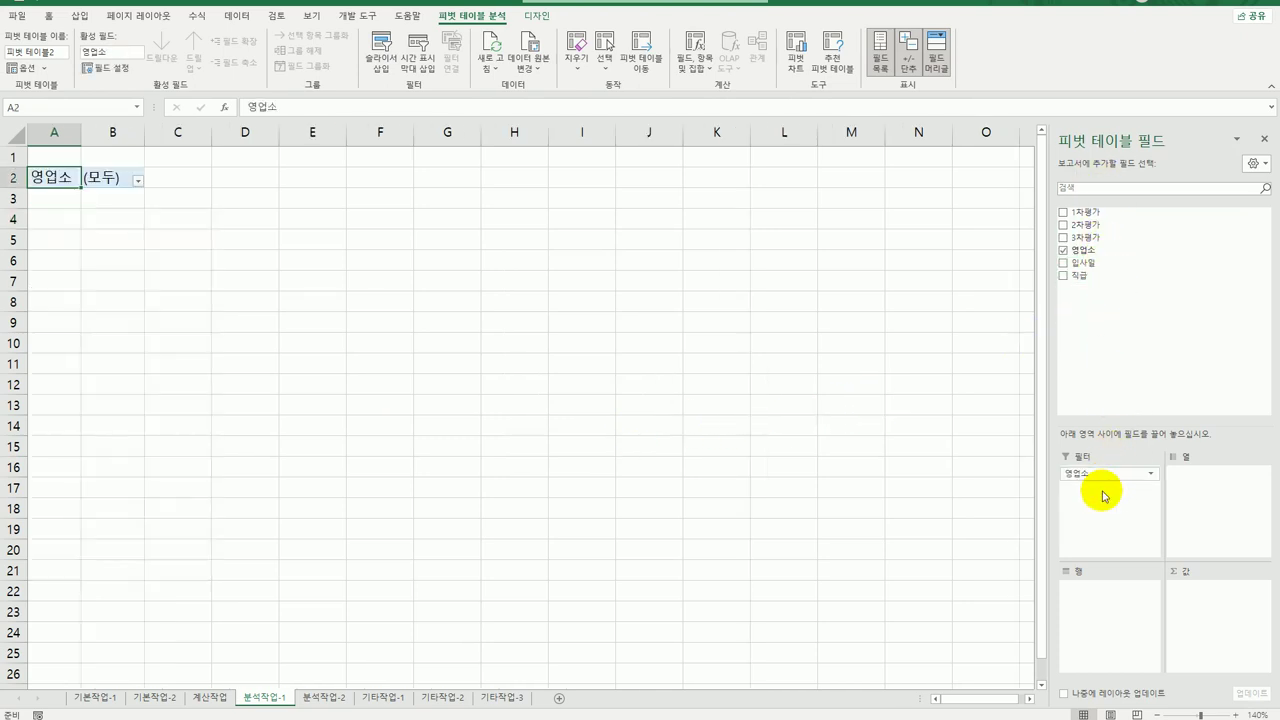
pyautogui.moveTo(1090, 263); pyautogui.dragTo(1112, 612)
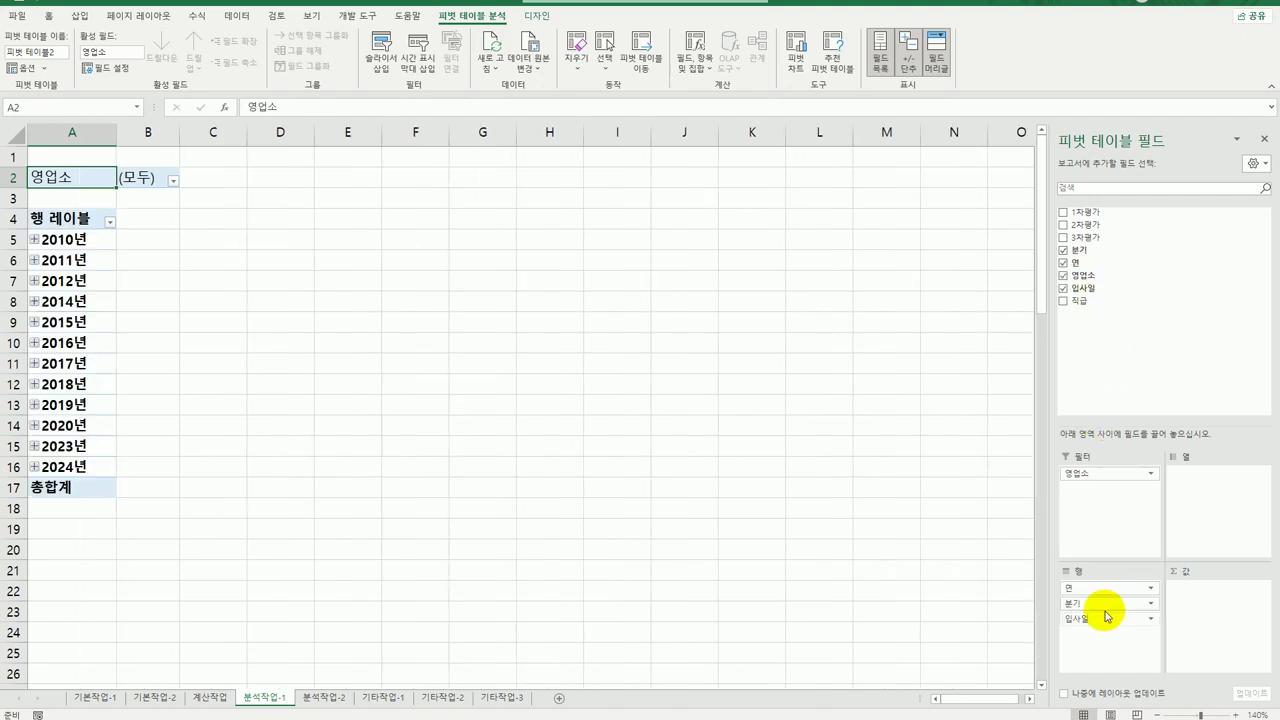
pyautogui.moveTo(1080, 300); pyautogui.dragTo(1079, 663)
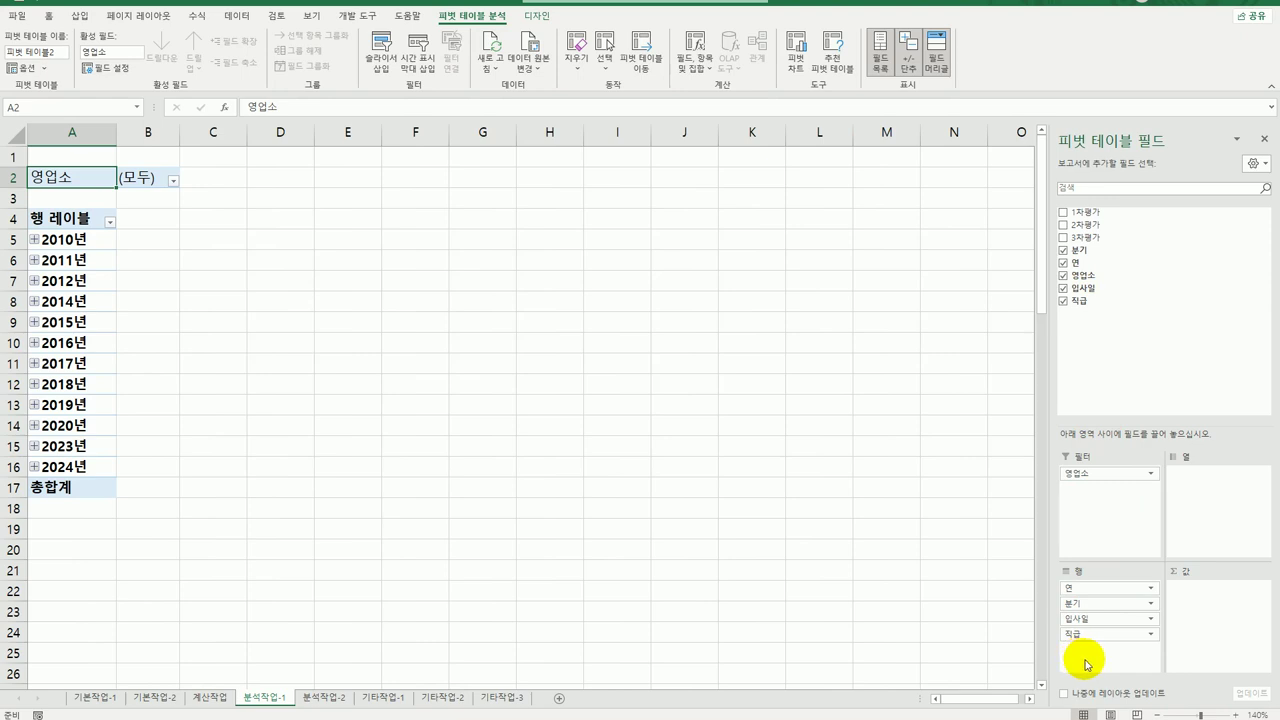
pyautogui.moveTo(1086, 212); pyautogui.dragTo(1208, 590)
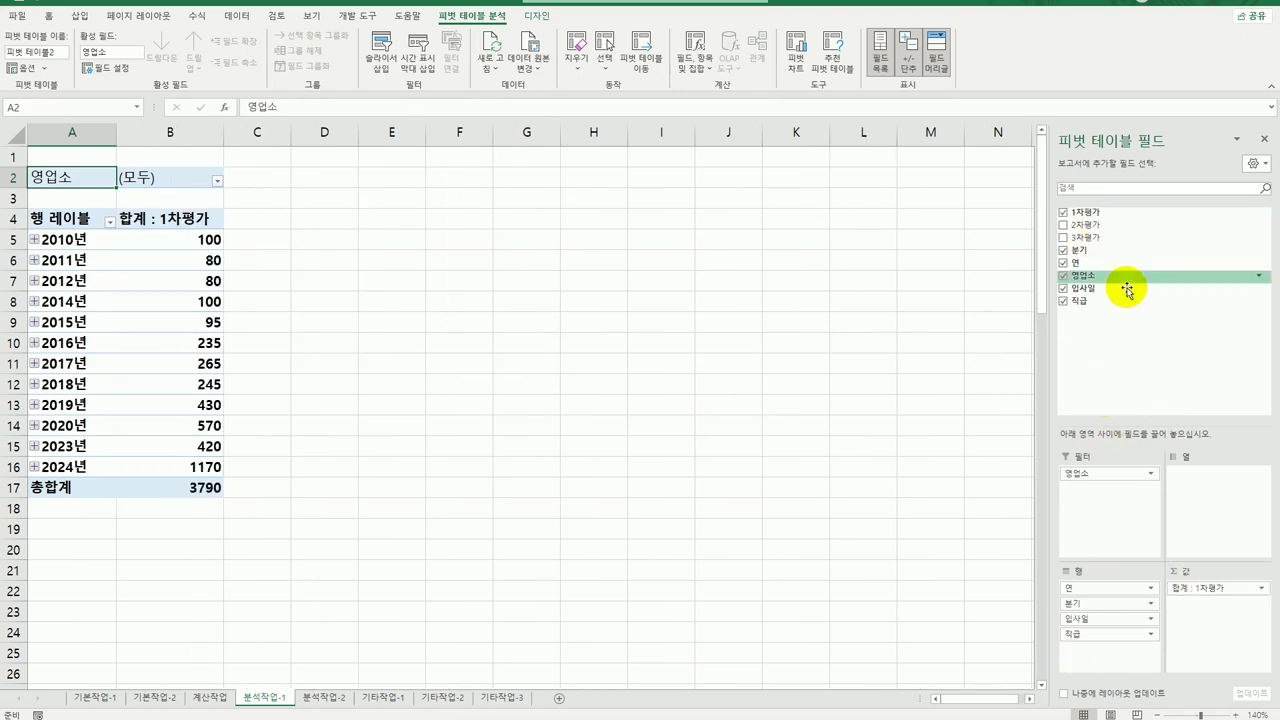
pyautogui.moveTo(1100, 224); pyautogui.dragTo(1222, 640)
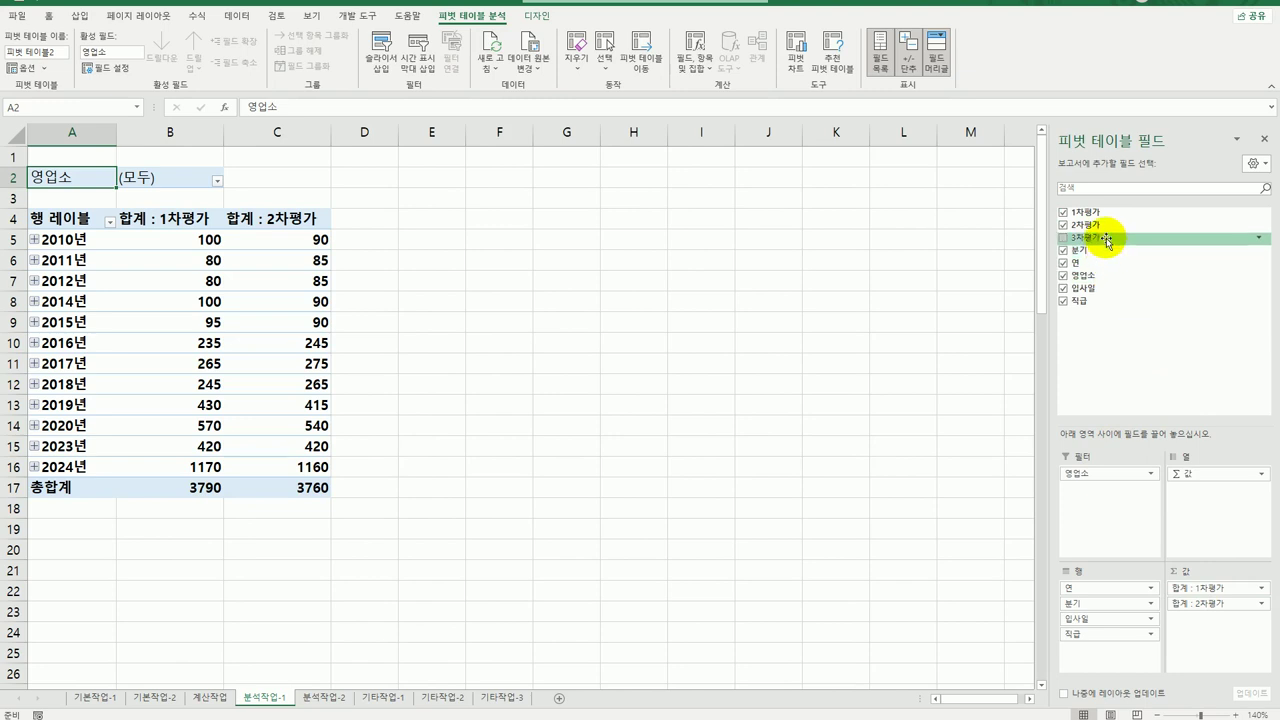
pyautogui.moveTo(1107, 240); pyautogui.dragTo(1183, 652)
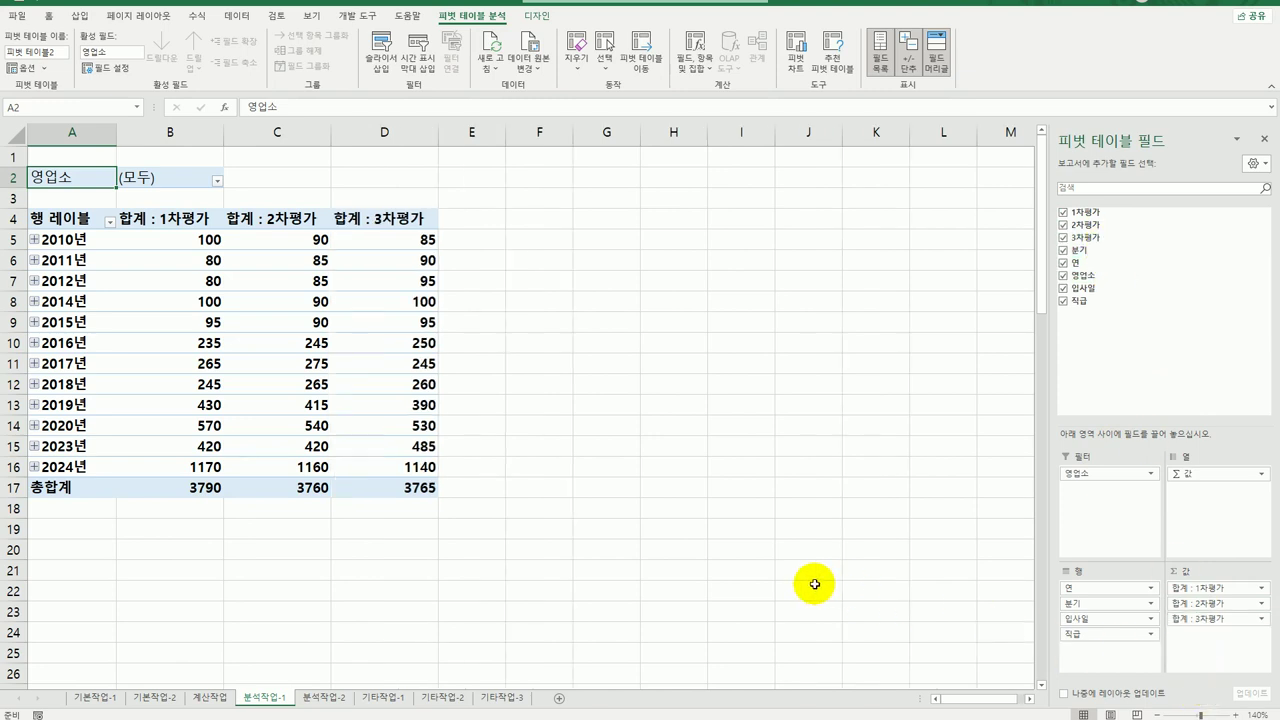
# Step: Change the PivotTable's report layout to outline form
pyautogui.click(537, 16)
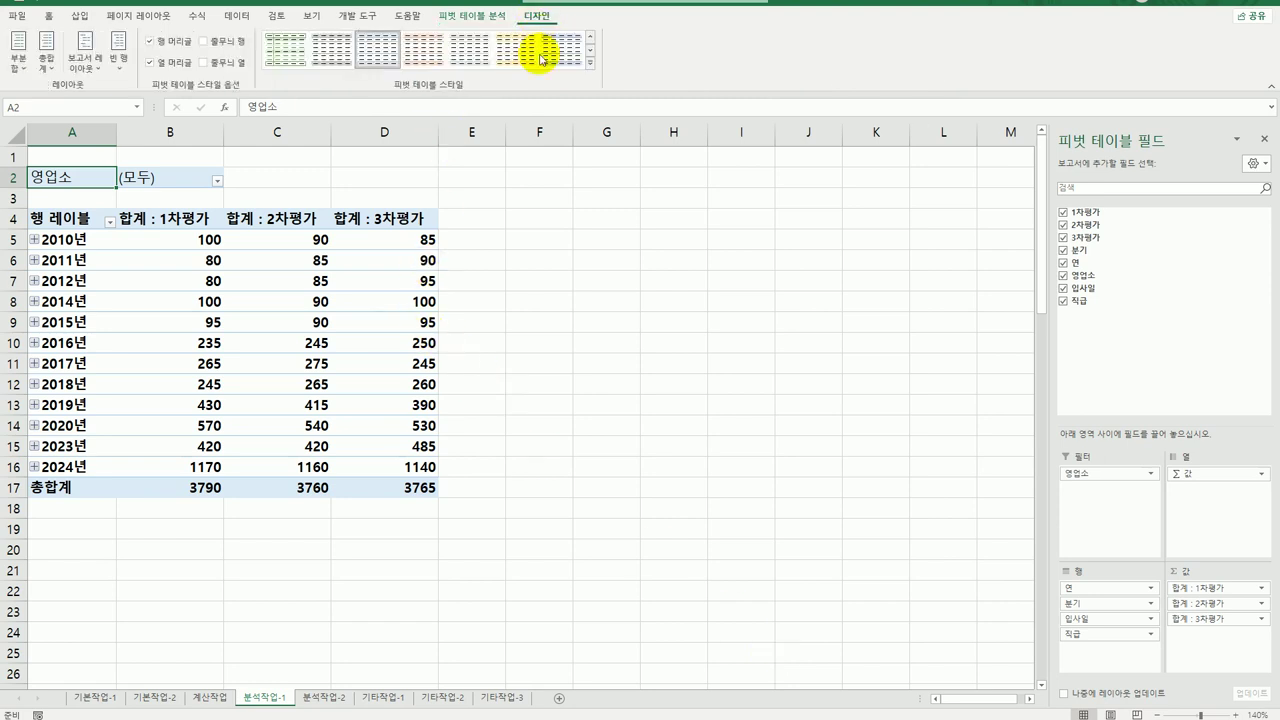
pyautogui.click(86, 66)
pyautogui.click(105, 127)
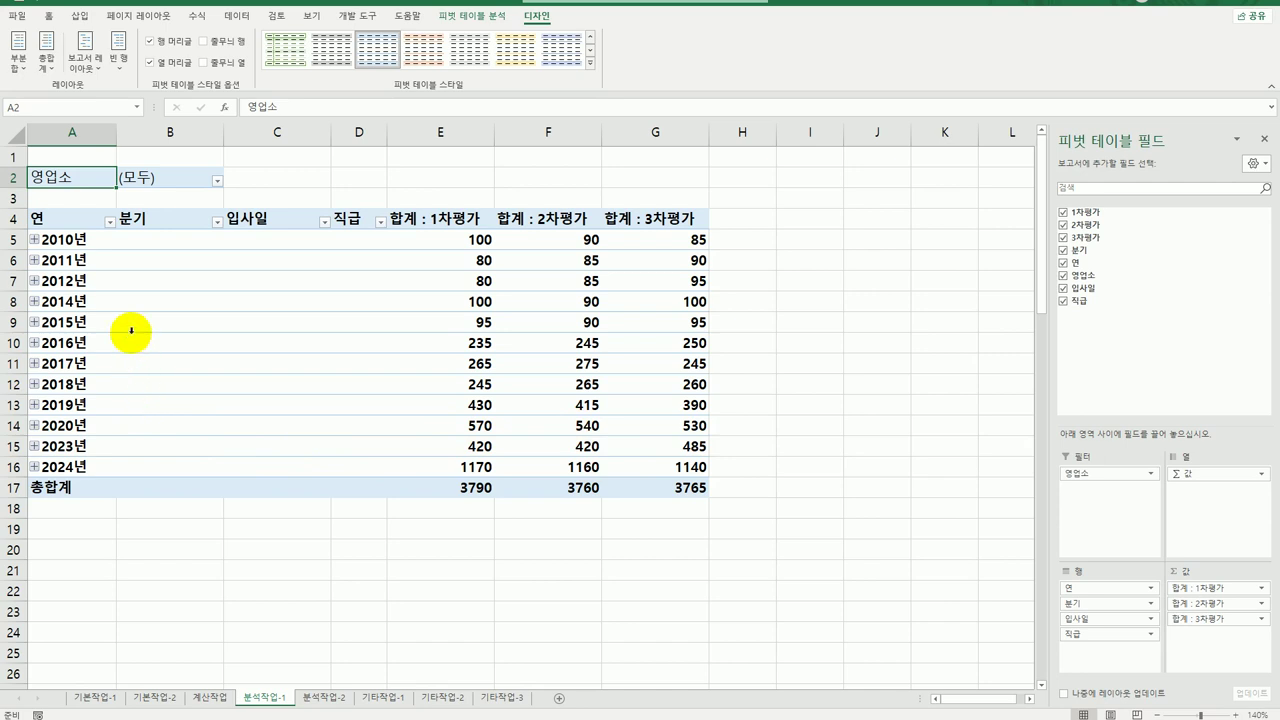
# Step: Group the 입사일 dates by quarter (분기) only, removing the year unit from the grouping
pyautogui.click(82, 242)
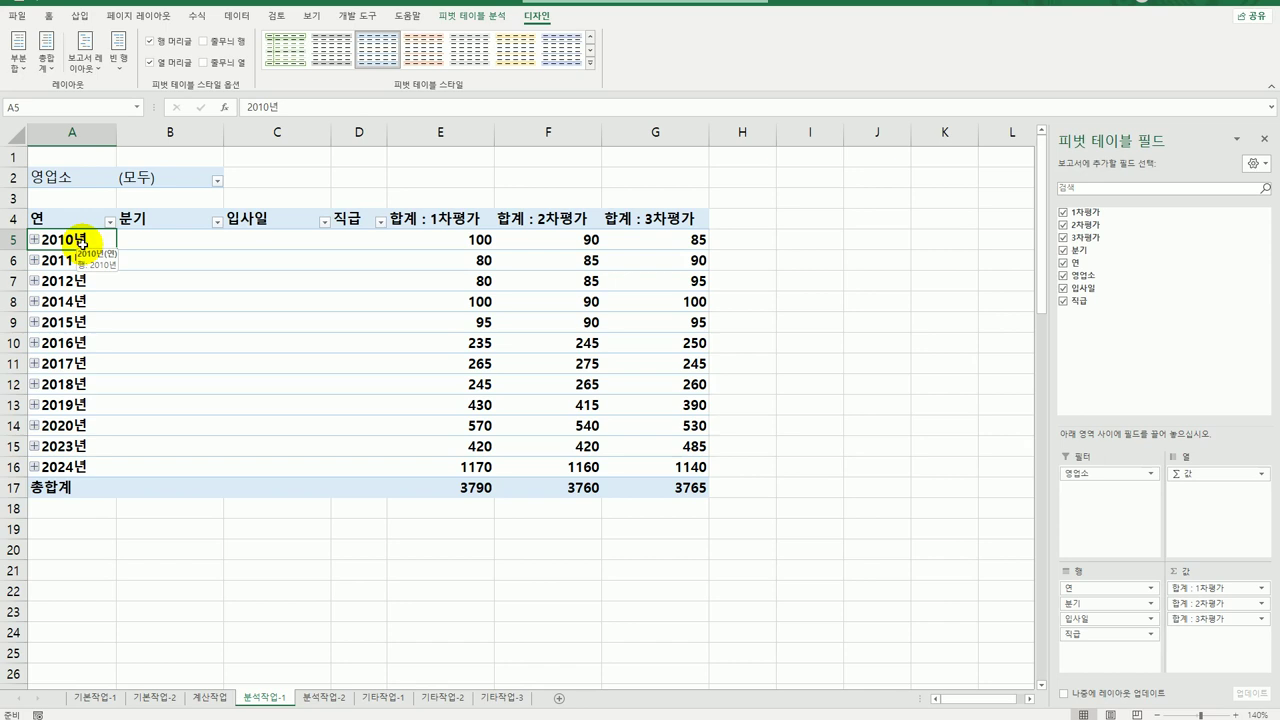
pyautogui.rightClick(82, 242)
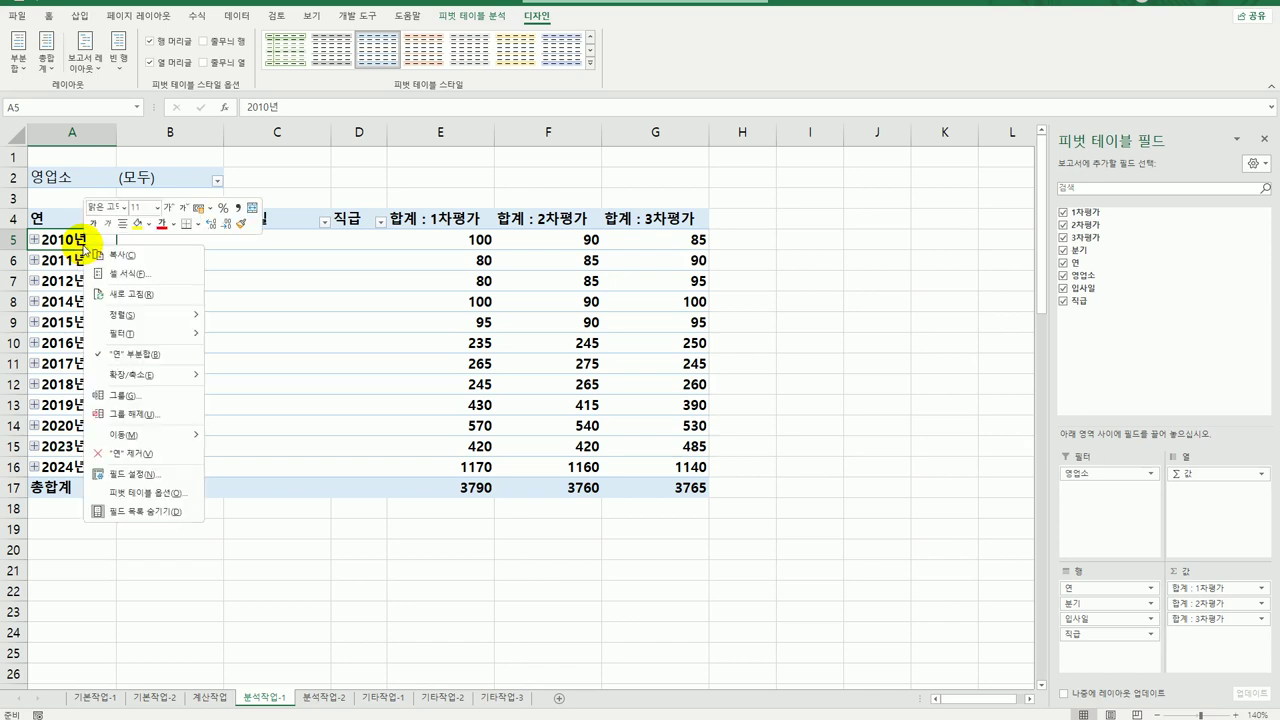
pyautogui.click(130, 399)
pyautogui.click(82, 420)
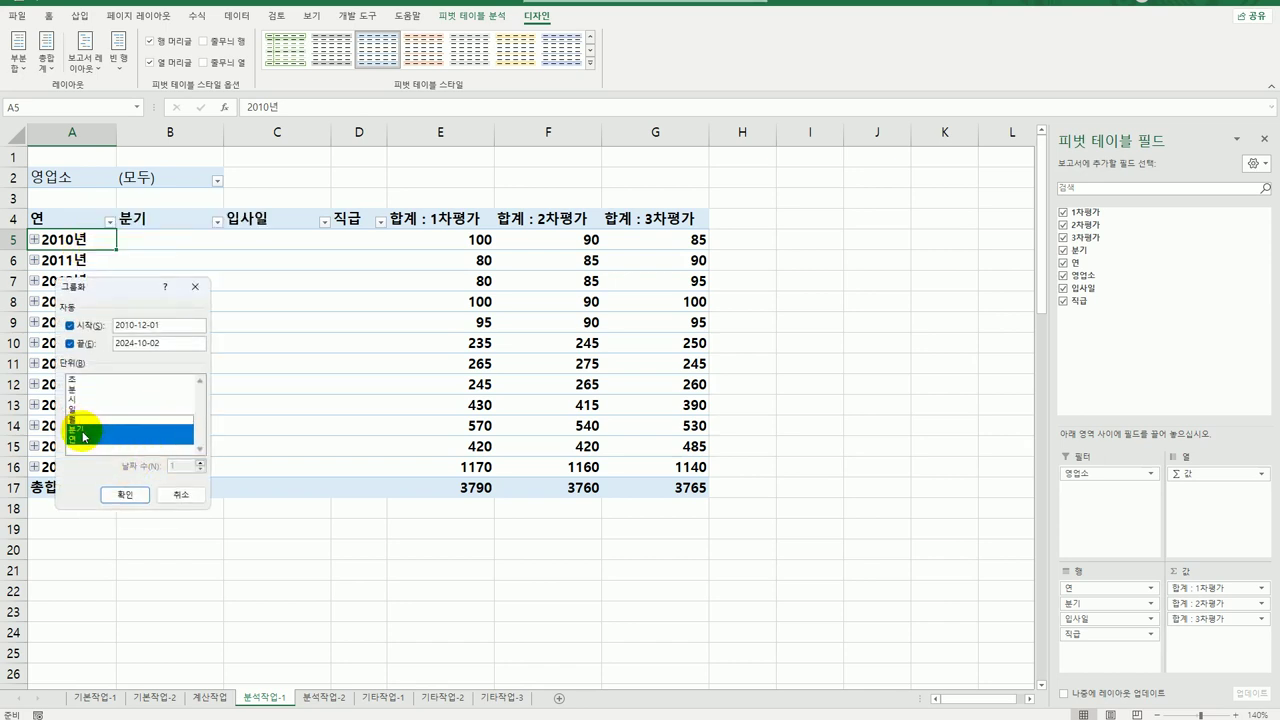
pyautogui.click(82, 437)
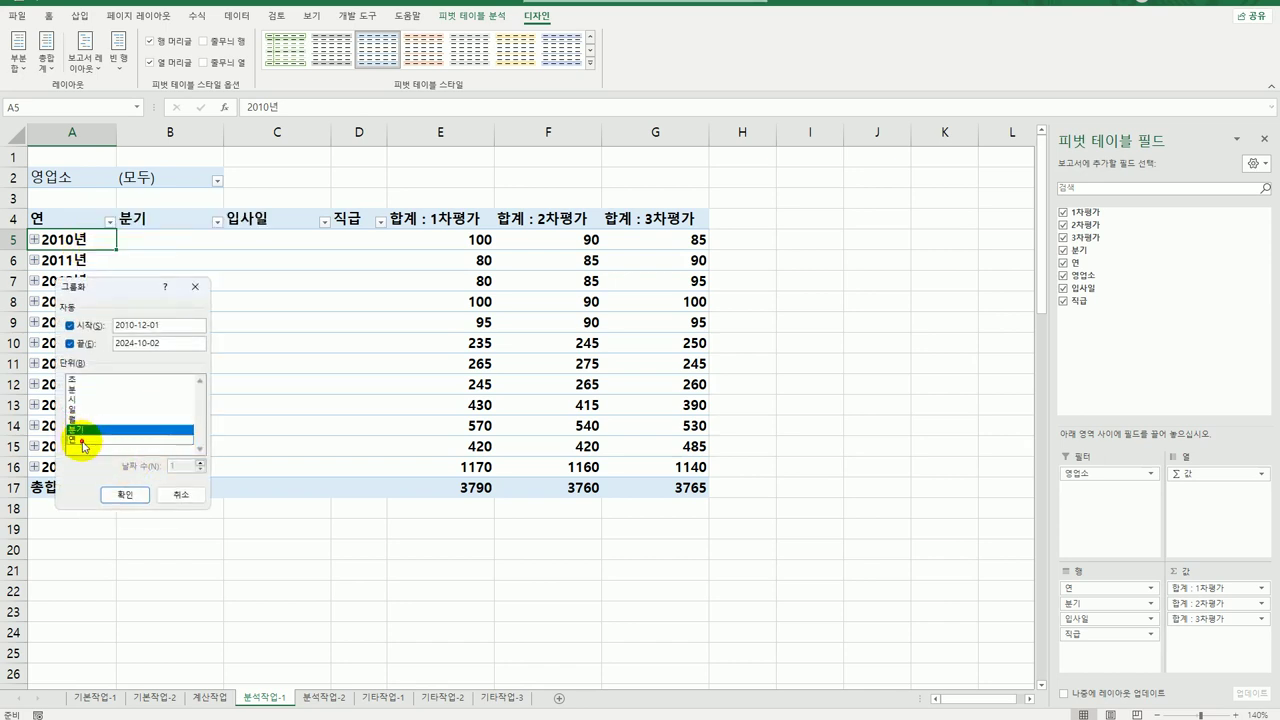
pyautogui.click(125, 495)
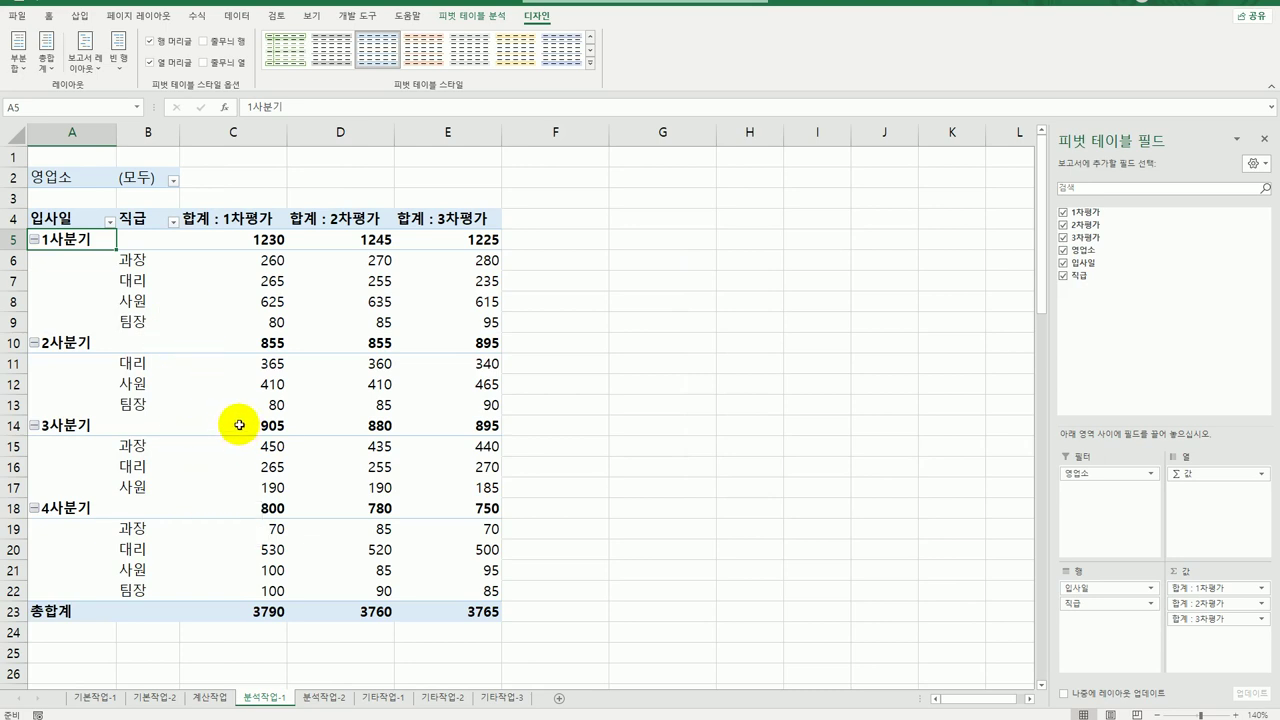
# Step: Filter the PivotTable by 영업소 to show only 서울
pyautogui.click(174, 182)
pyautogui.click(44, 224)
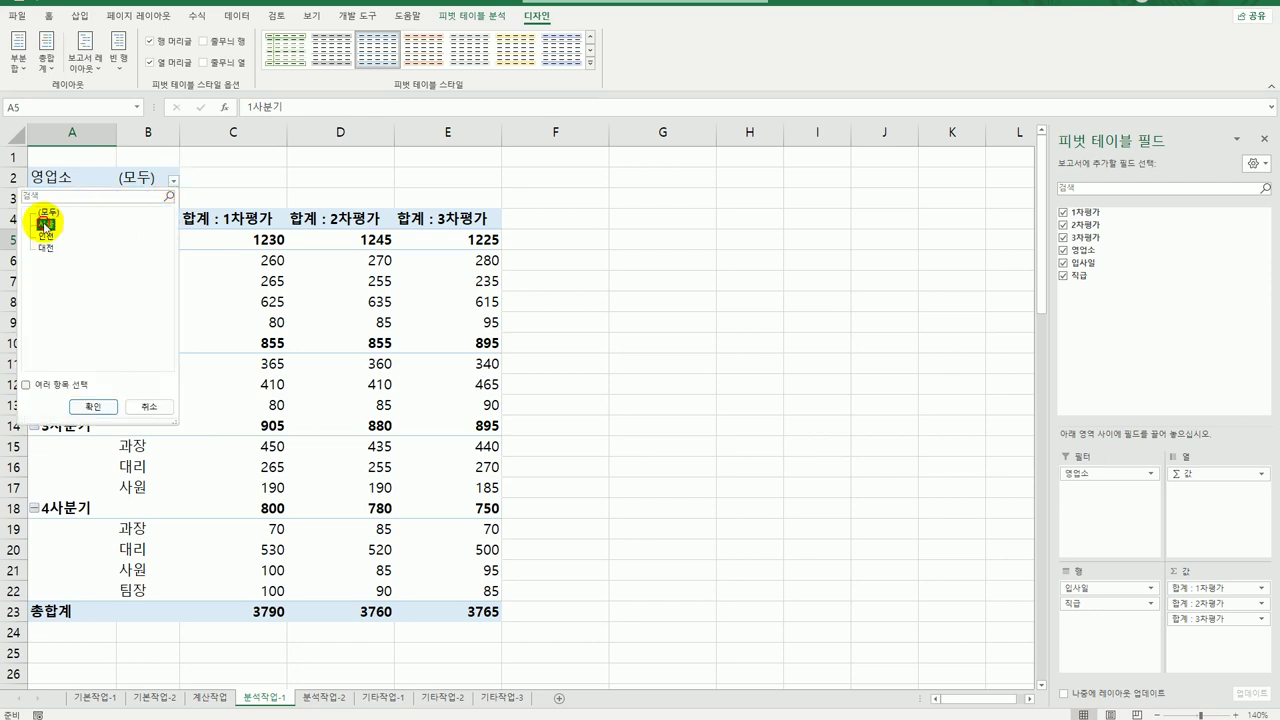
pyautogui.click(95, 407)
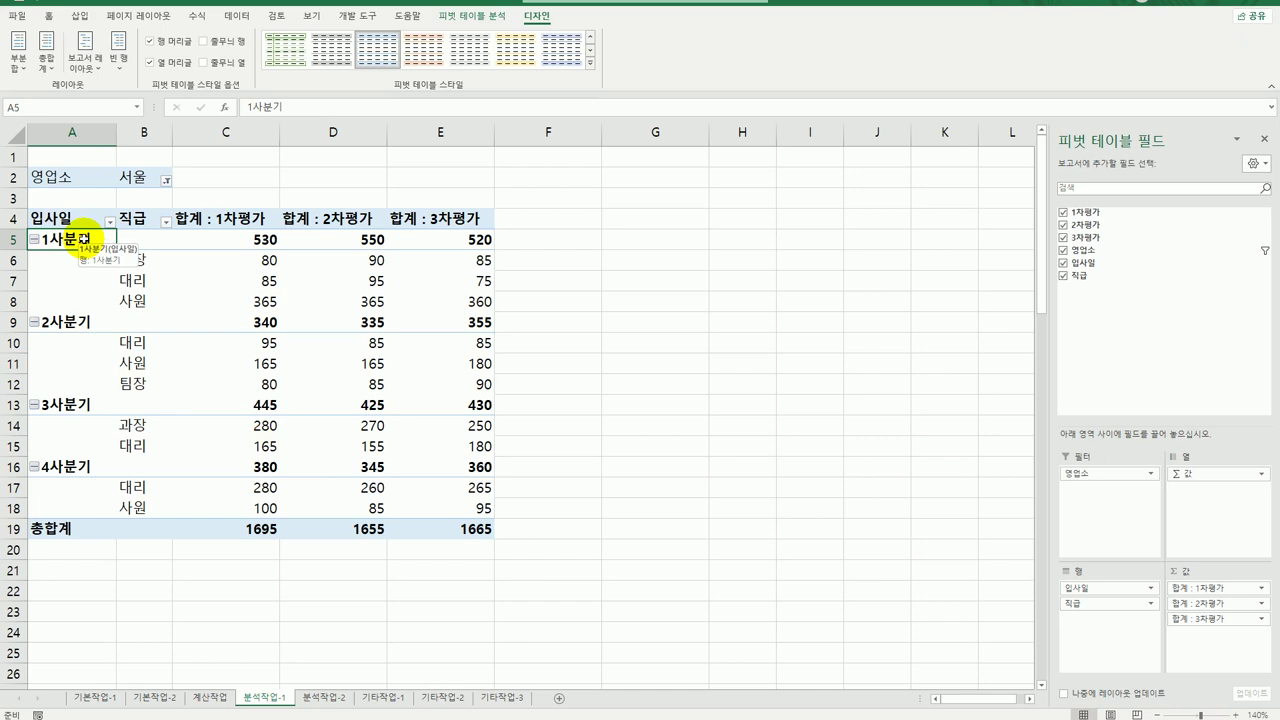
# Step: Collapse the 2사분기, 3사분기 and 4사분기 groups, leaving 1사분기 expanded
pyautogui.click(34, 321)
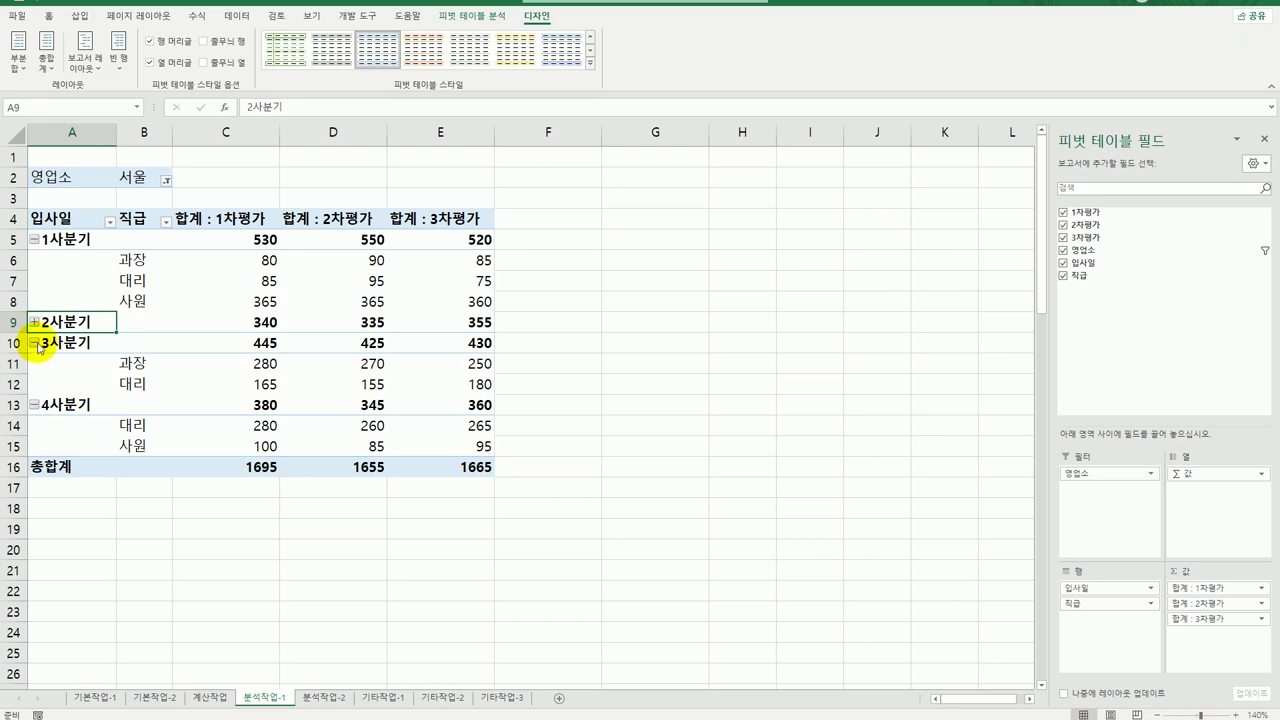
pyautogui.click(34, 342)
pyautogui.click(34, 363)
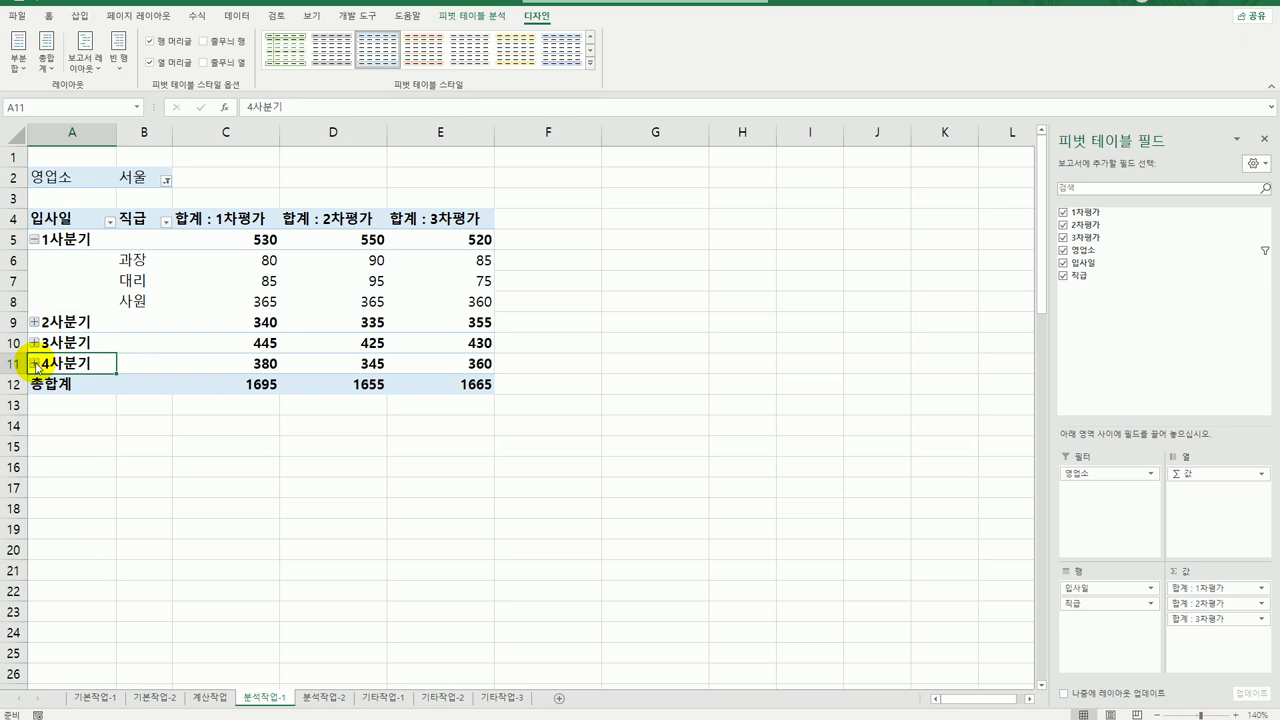
# Step: Summarize the 1차평가 value field by average (평균) and give it the number (숫자) format with 0 decimal places
pyautogui.moveTo(173, 363)
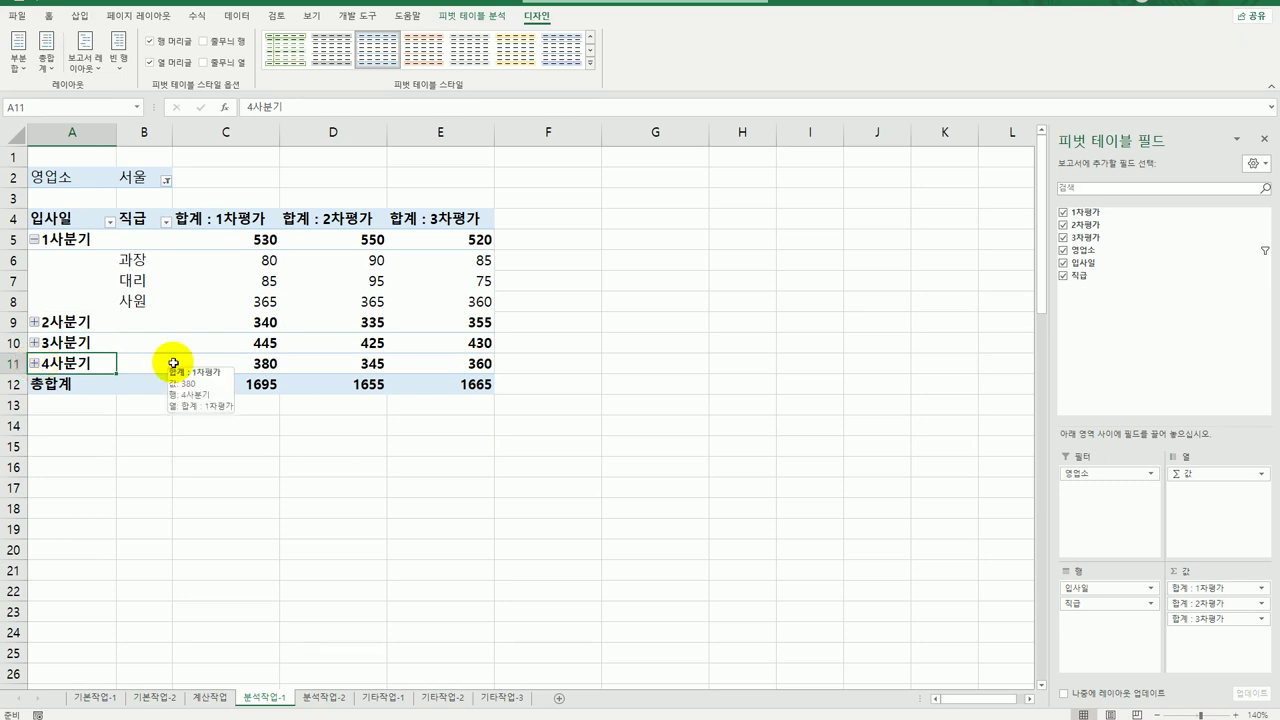
pyautogui.click(213, 220)
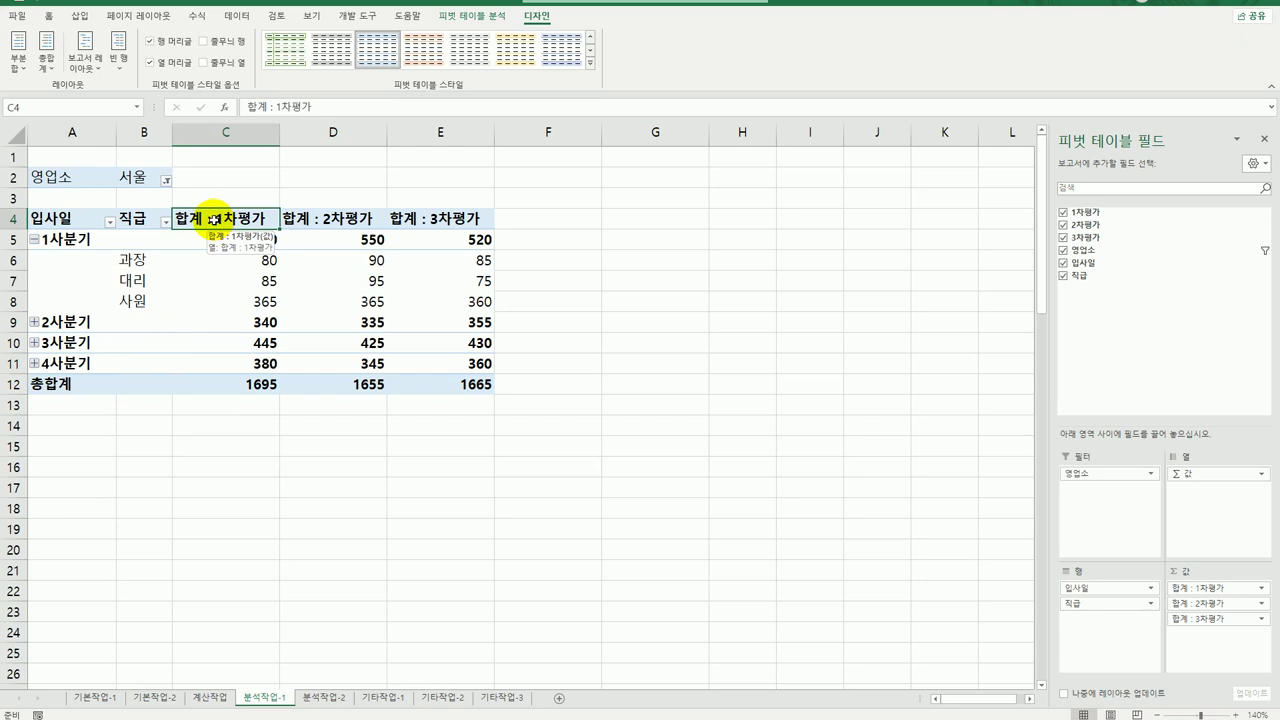
pyautogui.rightClick(213, 220)
pyautogui.click(270, 411)
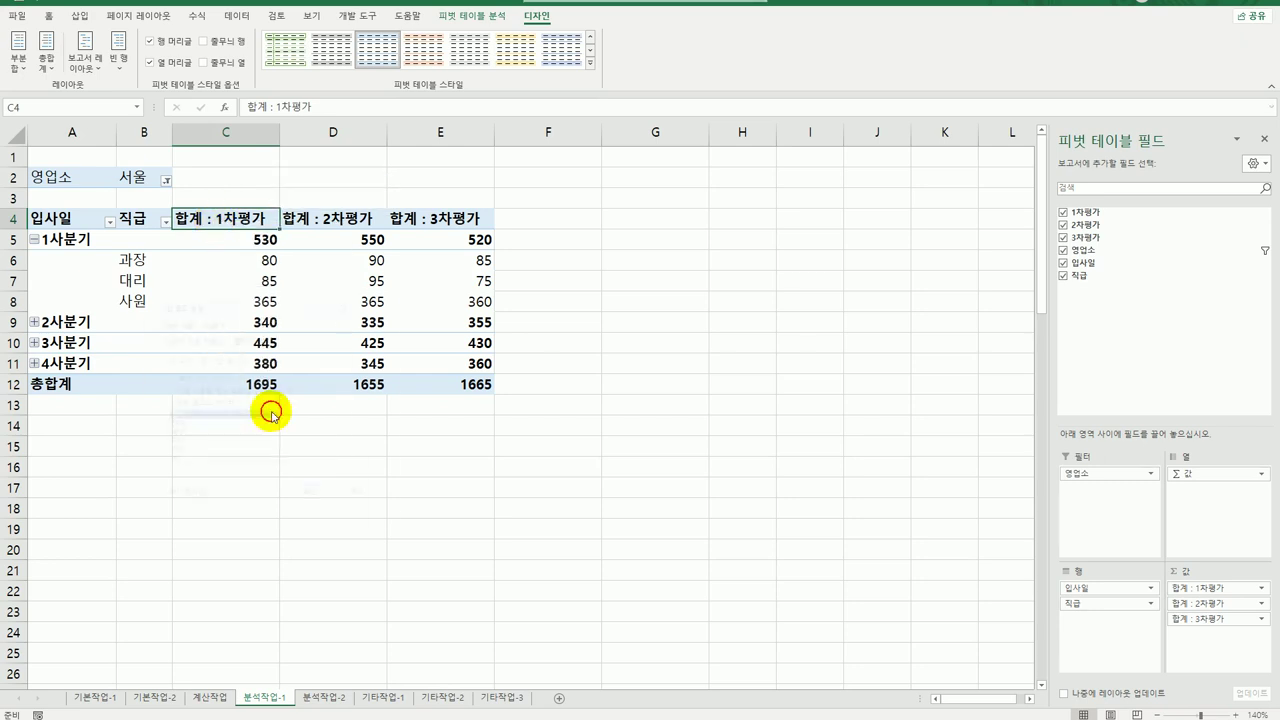
pyautogui.click(170, 436)
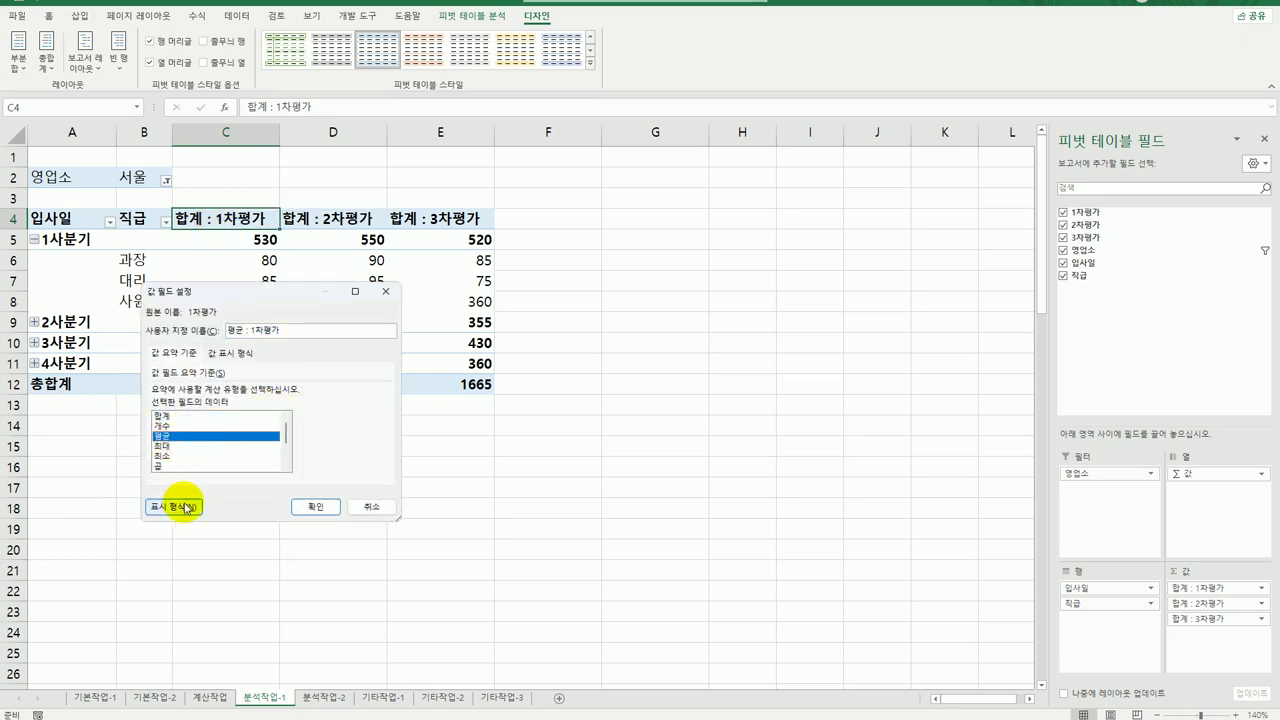
pyautogui.click(184, 508)
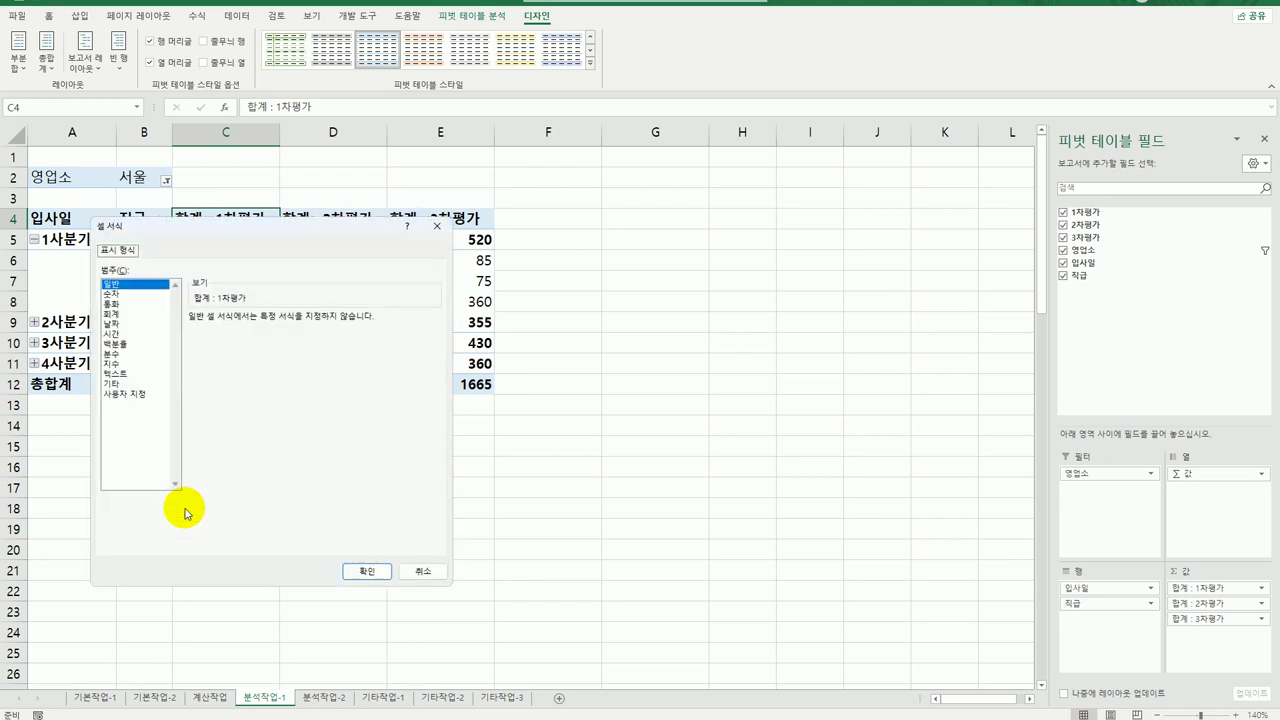
pyautogui.click(114, 293)
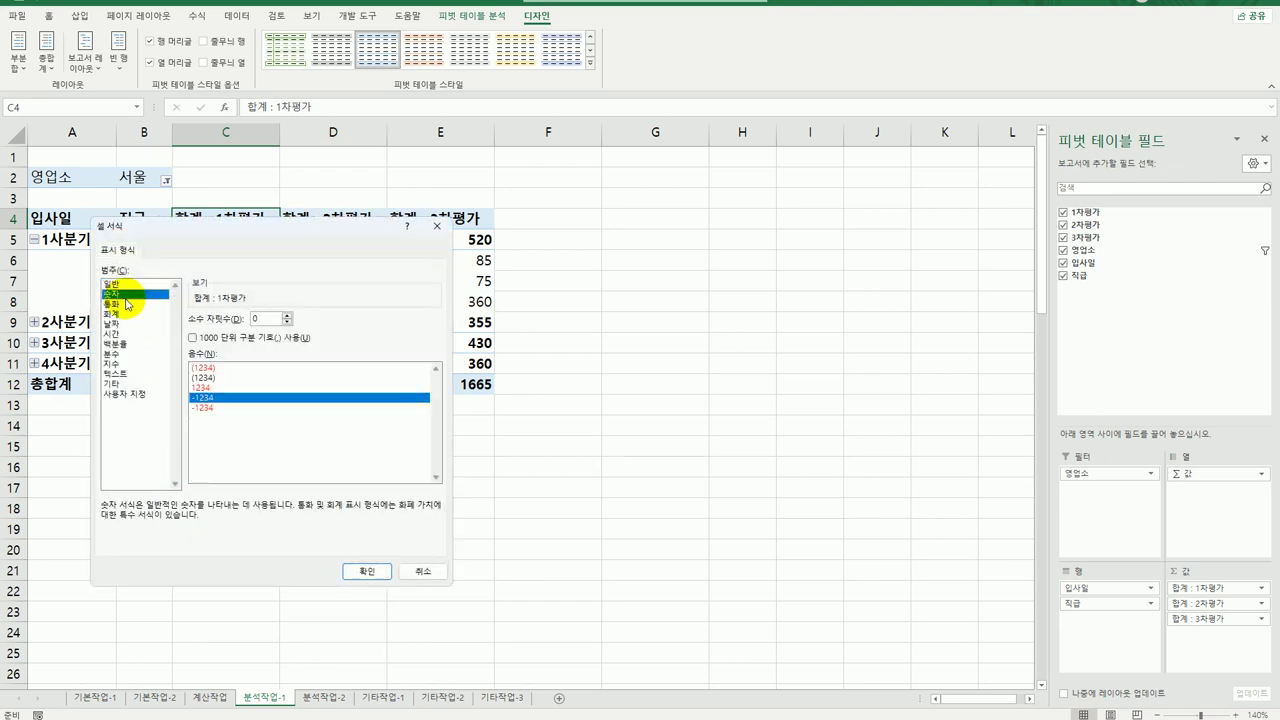
pyautogui.click(360, 578)
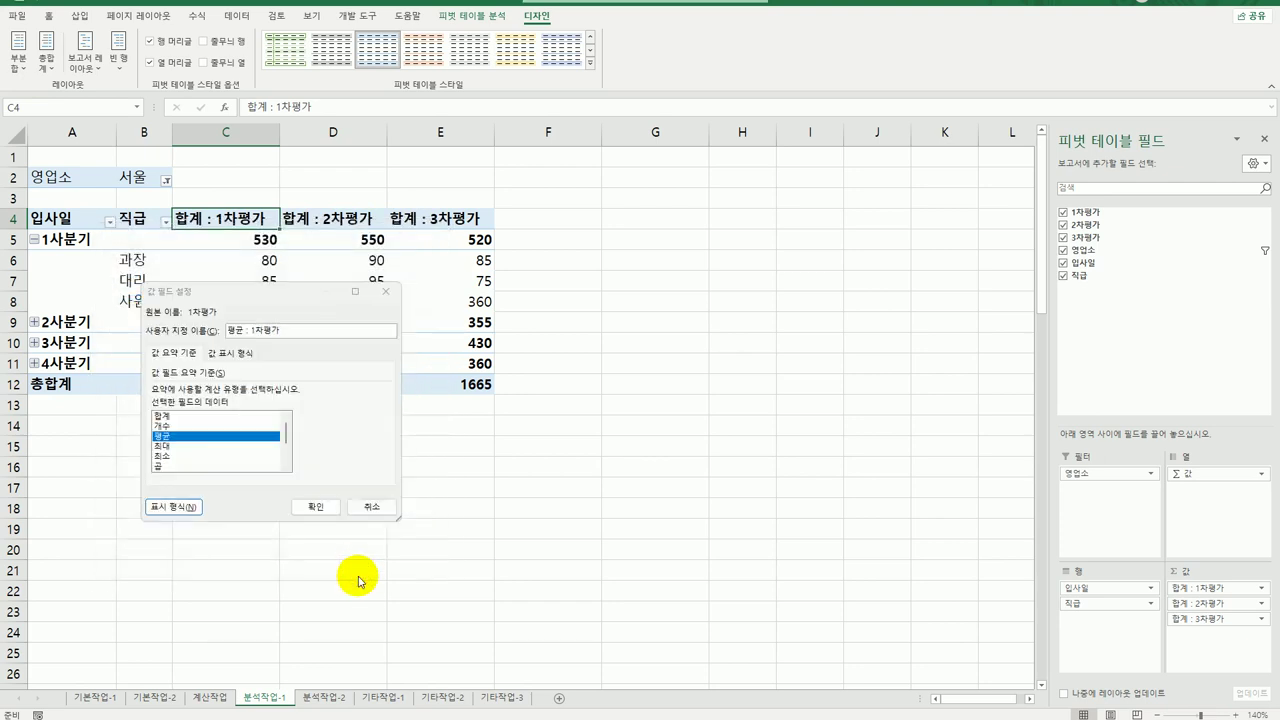
pyautogui.click(320, 509)
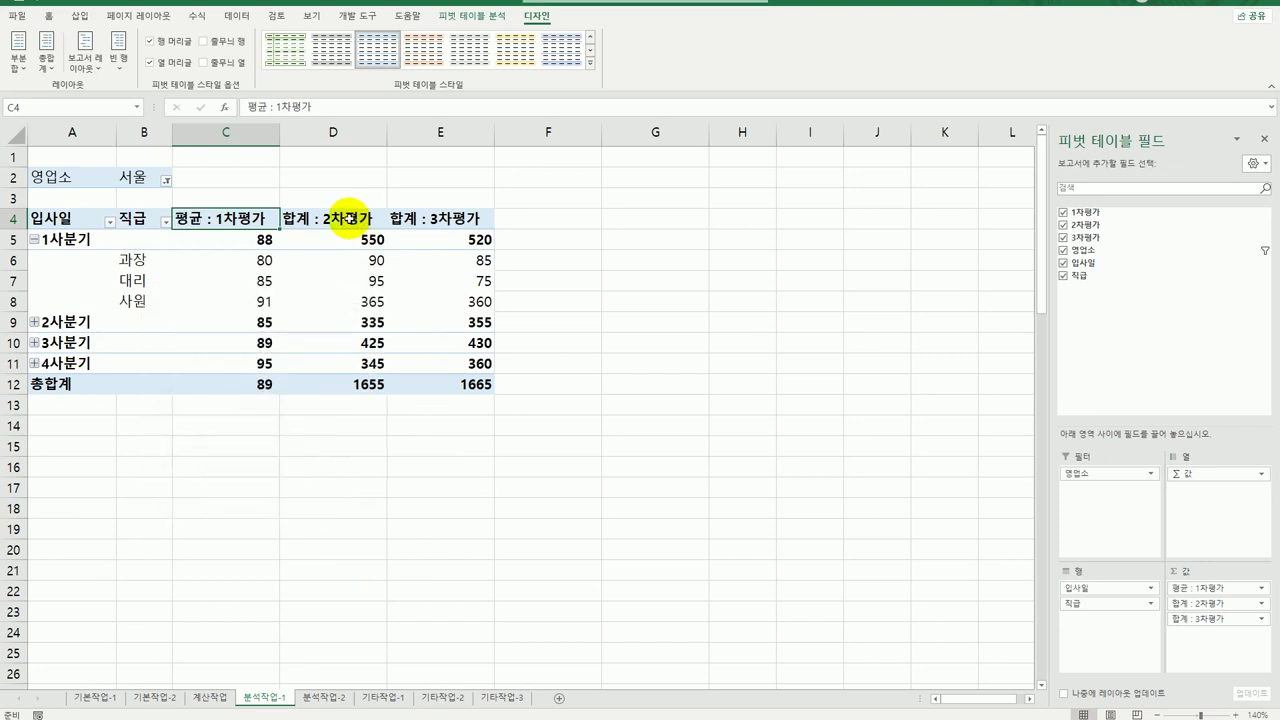
# Step: Summarize the 2차평가 value field by average (평균) and apply the number (숫자) format to it
pyautogui.doubleClick(350, 220)
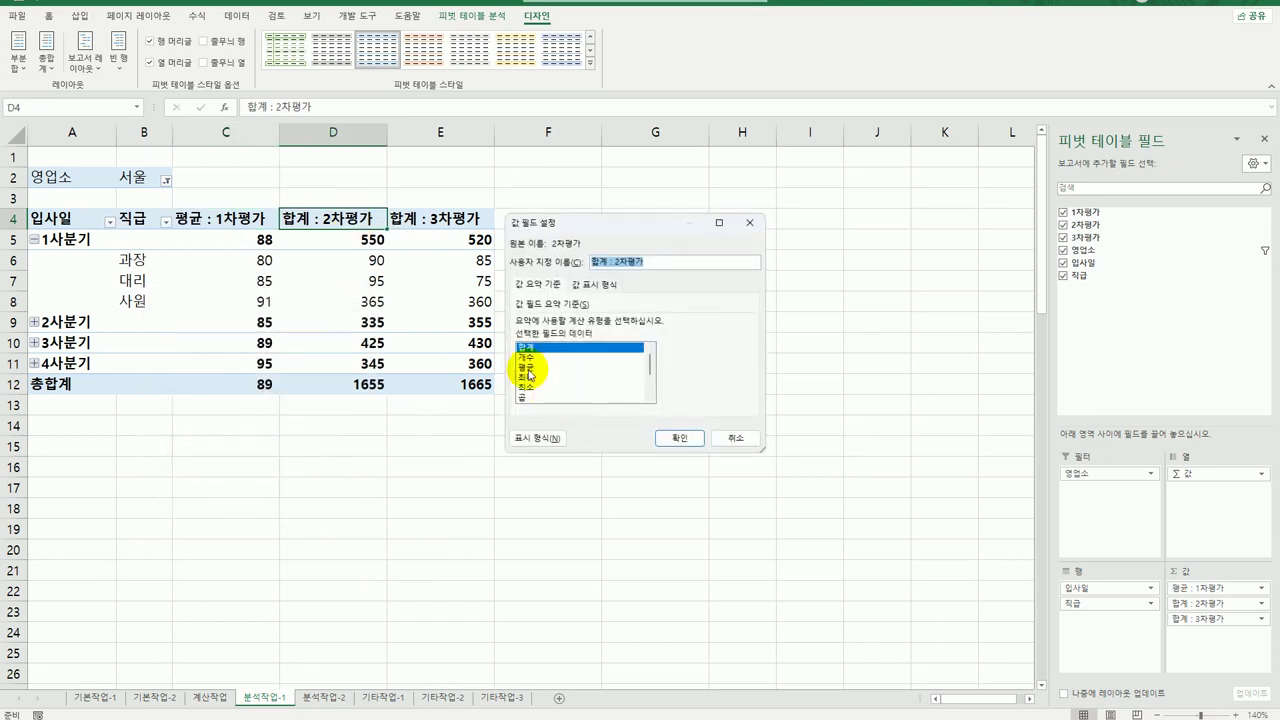
pyautogui.click(530, 367)
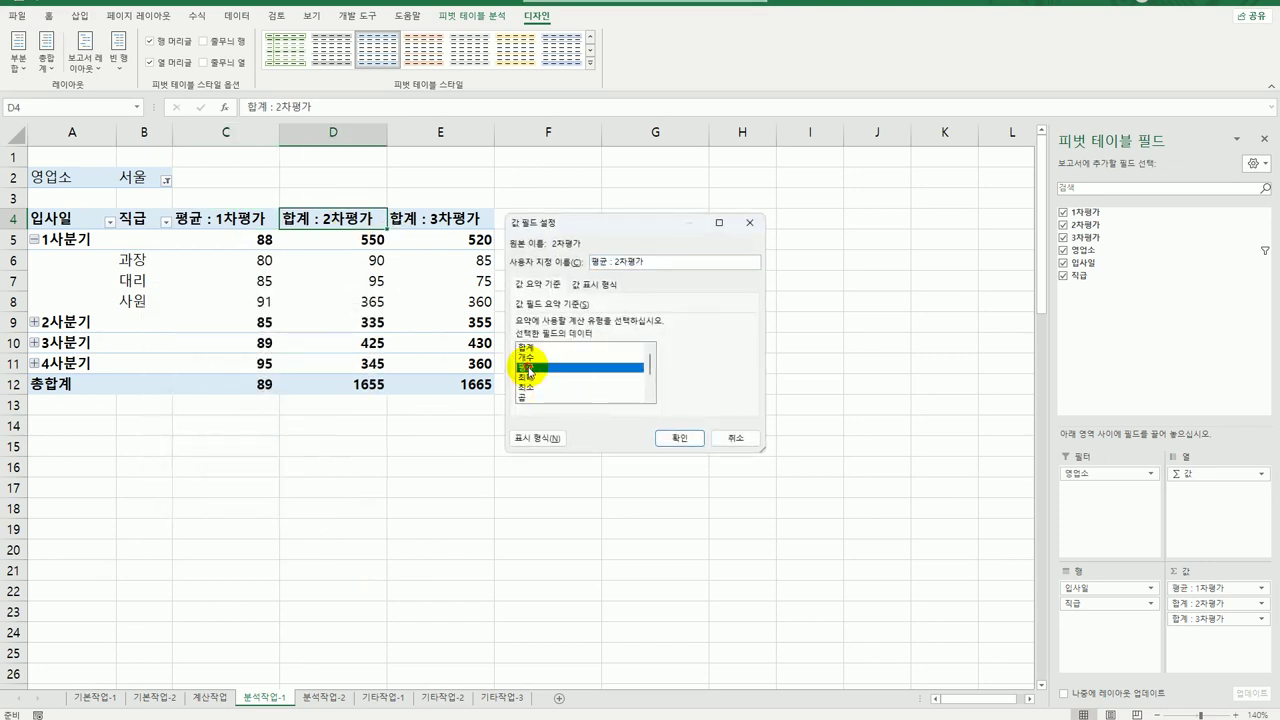
pyautogui.click(555, 440)
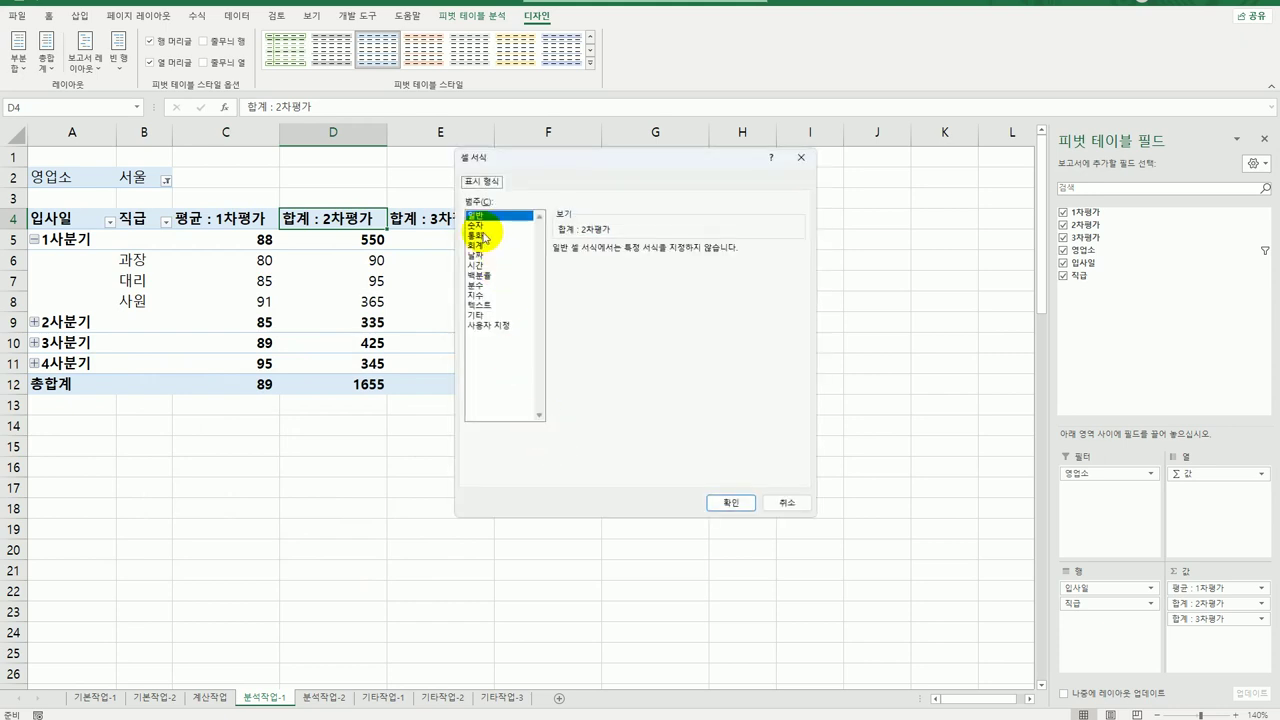
pyautogui.click(484, 225)
pyautogui.click(716, 508)
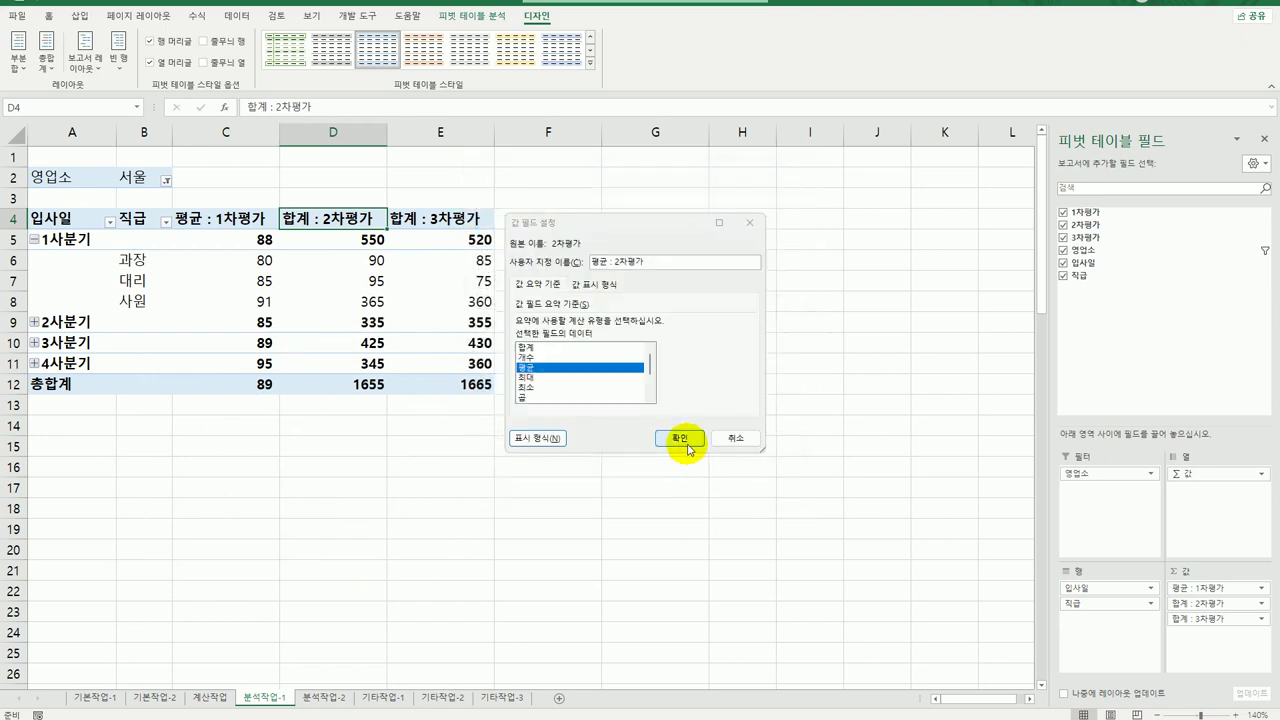
pyautogui.click(679, 515)
# Step: Summarize the 3차평가 value field by average (평균) and apply the number (숫자) format to it
pyautogui.click(448, 218)
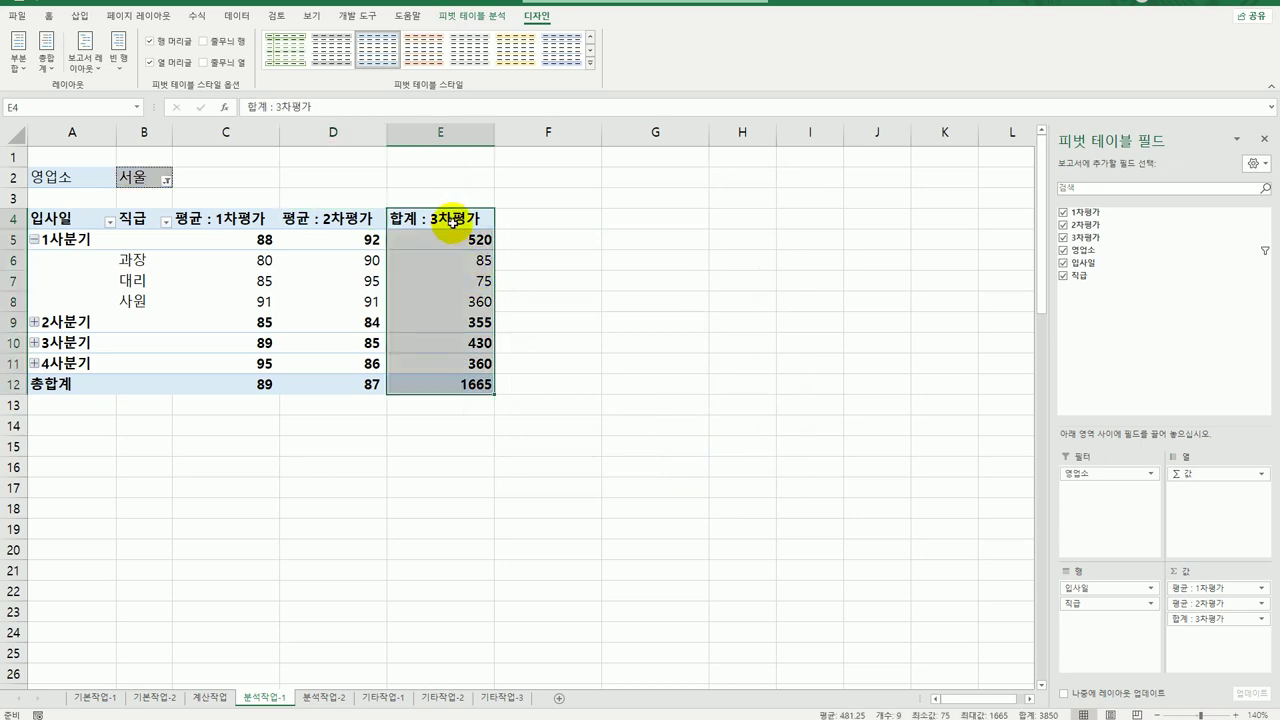
pyautogui.click(451, 222)
pyautogui.doubleClick(451, 218)
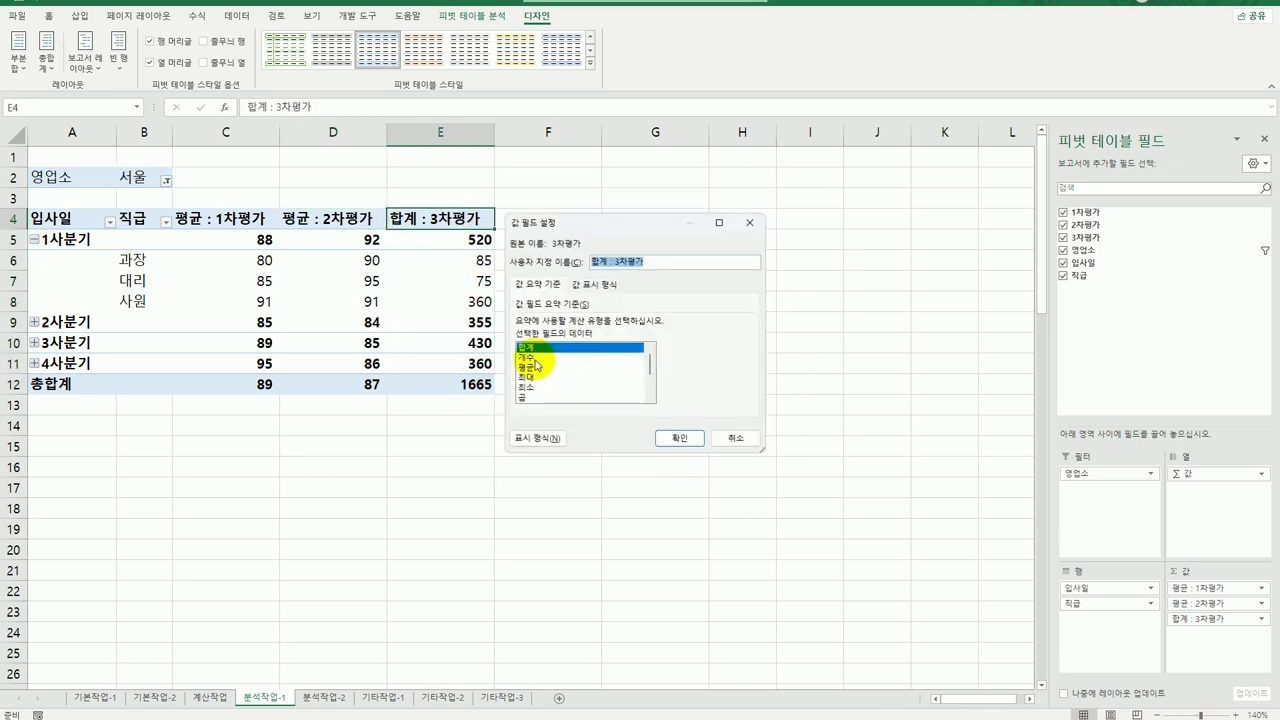
pyautogui.click(536, 367)
pyautogui.click(537, 438)
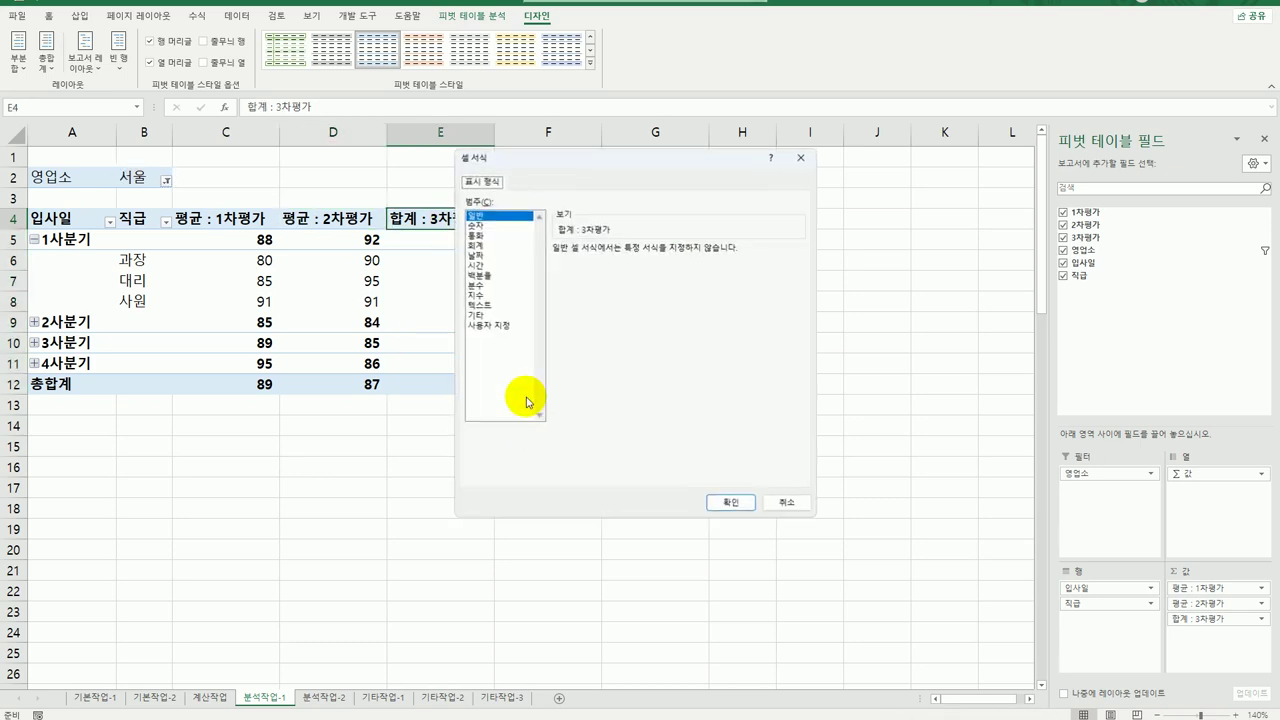
pyautogui.click(498, 225)
pyautogui.click(730, 503)
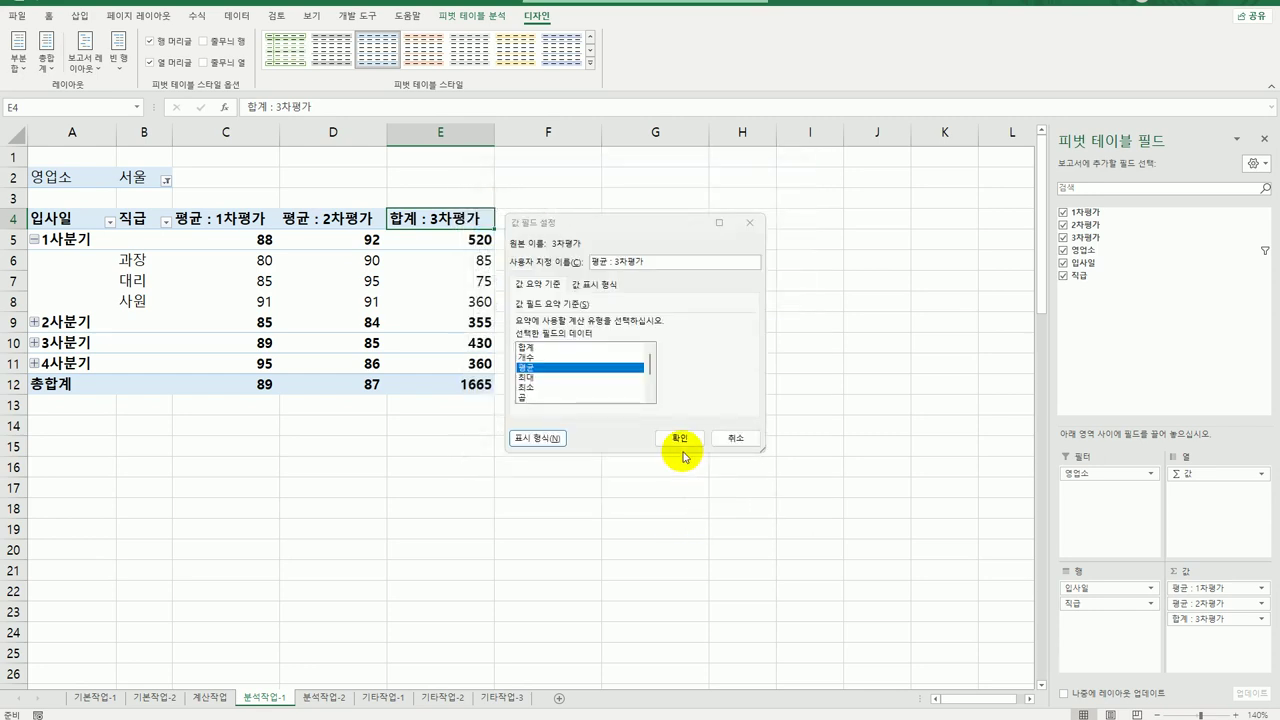
pyautogui.click(680, 438)
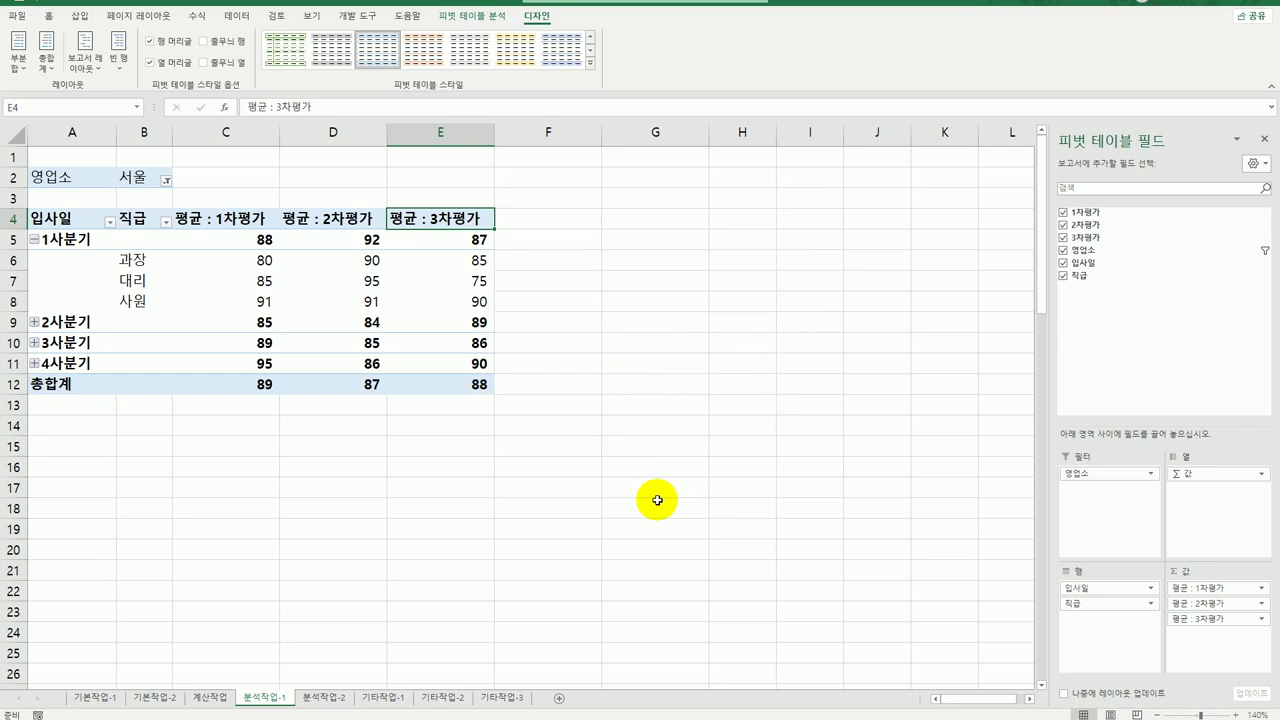
# Step: Apply the gold PivotTable style from the first row of the dark (어둡게) group to the PivotTable
pyautogui.click(383, 288)
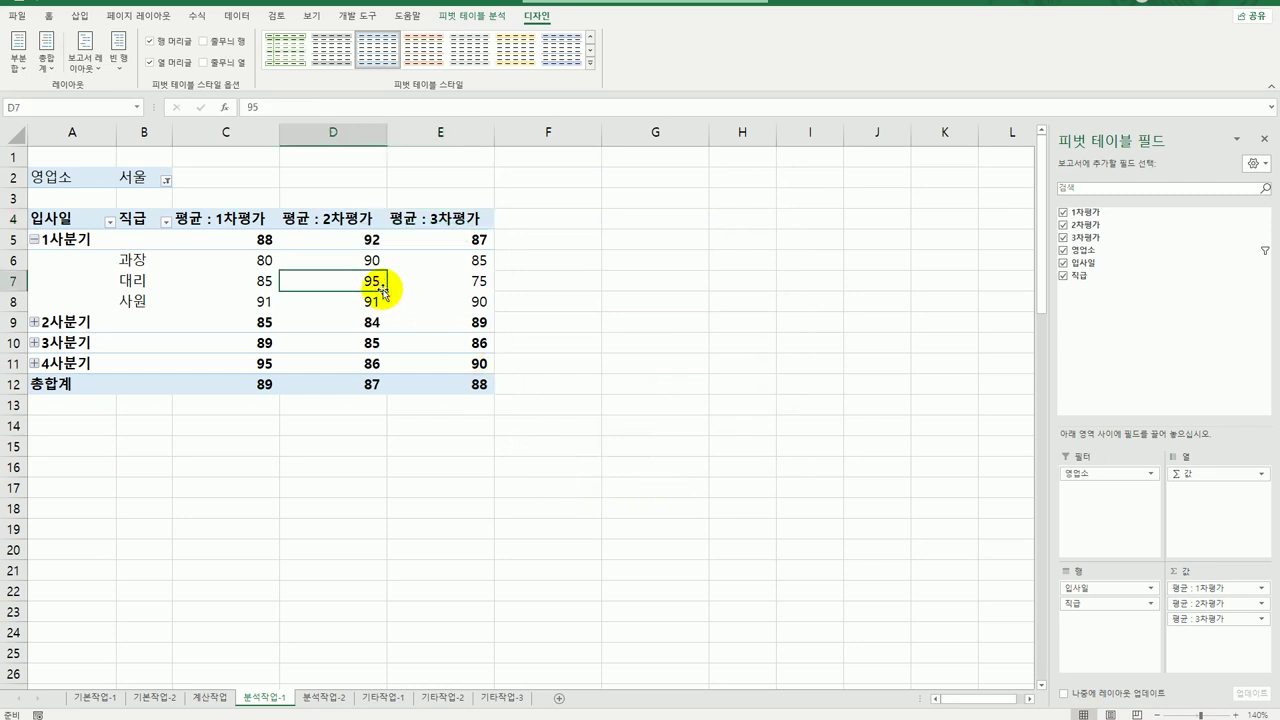
pyautogui.click(590, 63)
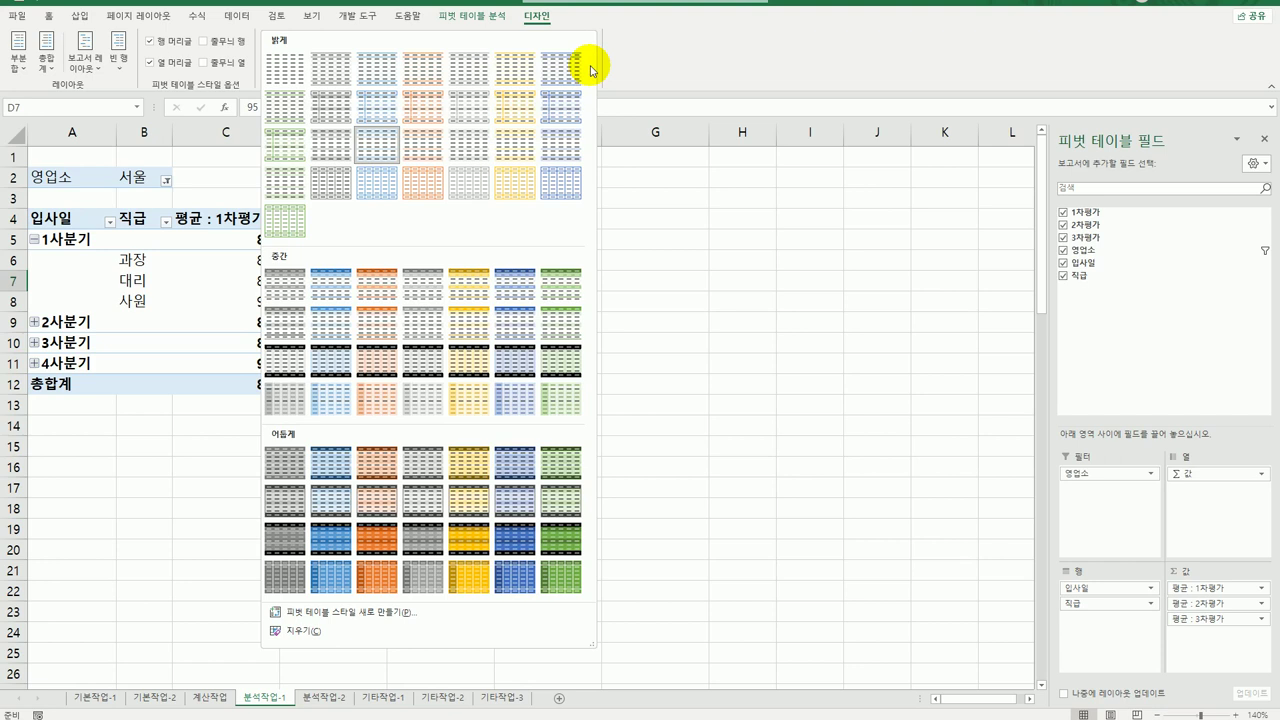
pyautogui.click(467, 466)
pyautogui.click(584, 439)
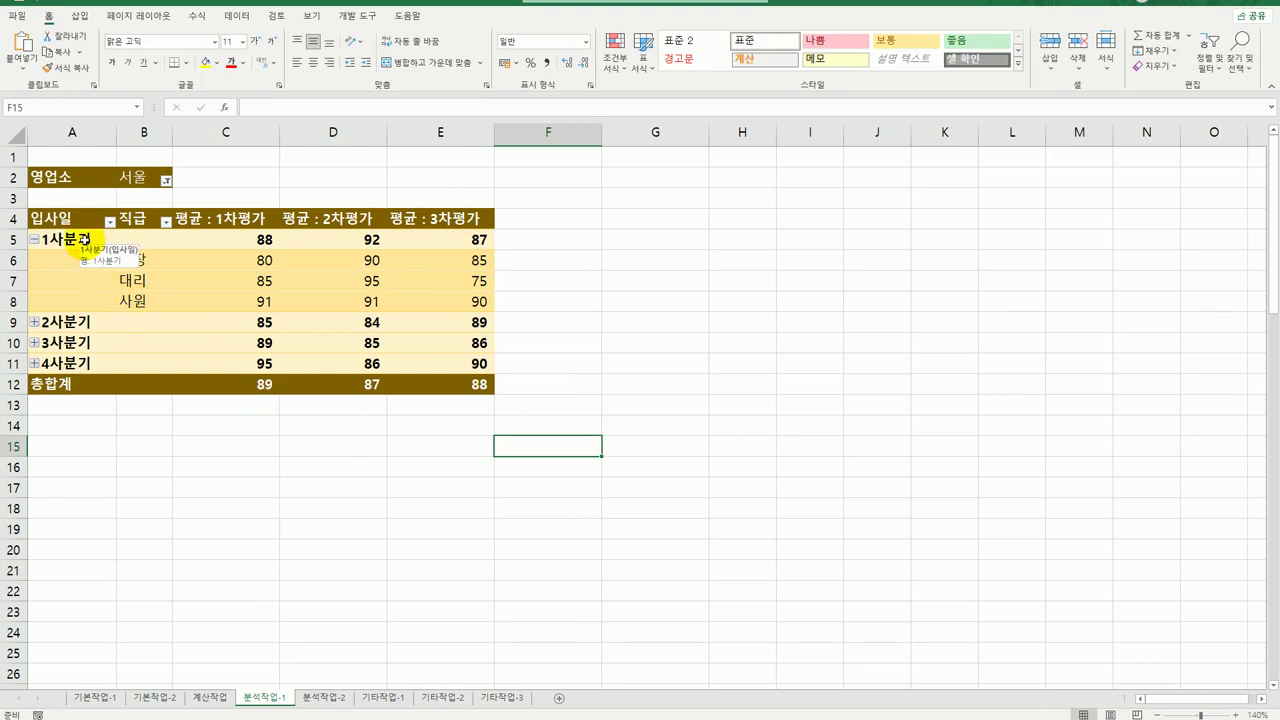
# Step: Extract the detail records behind the 1사분기 사원 average of 1차평가 to a new sheet and auto-fit its 입사일 column
pyautogui.click(260, 302)
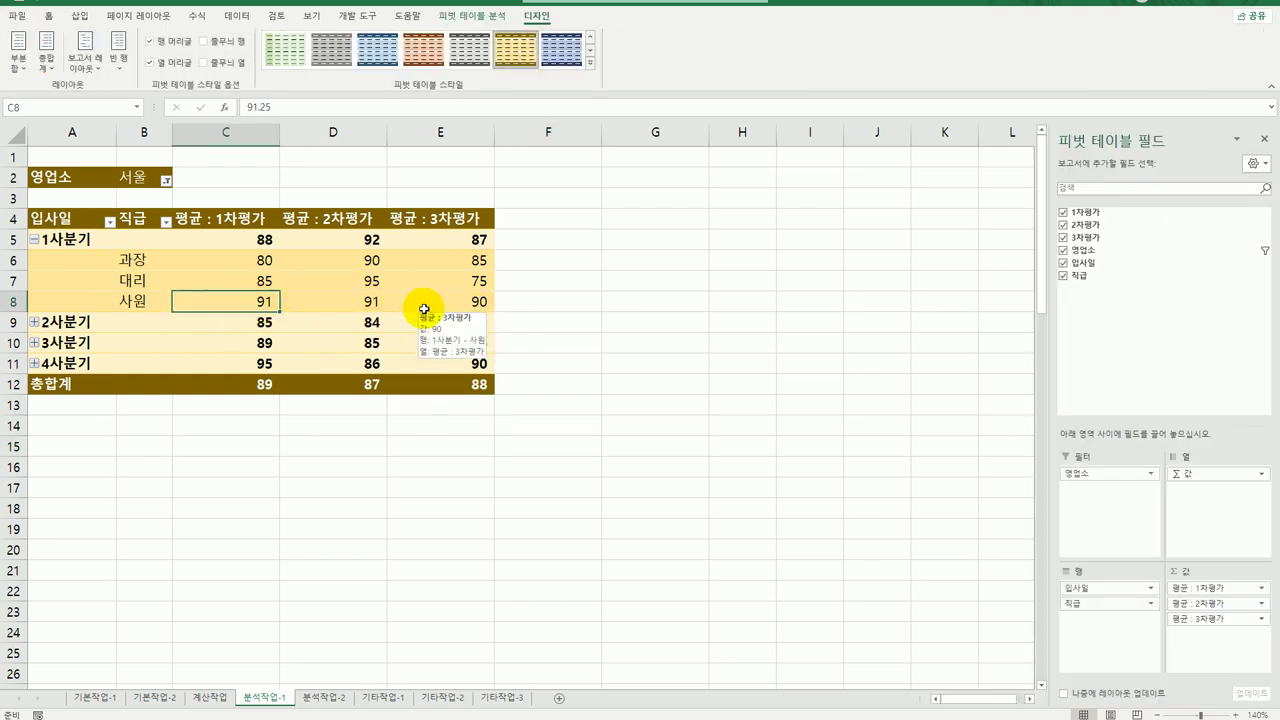
pyautogui.doubleClick(260, 302)
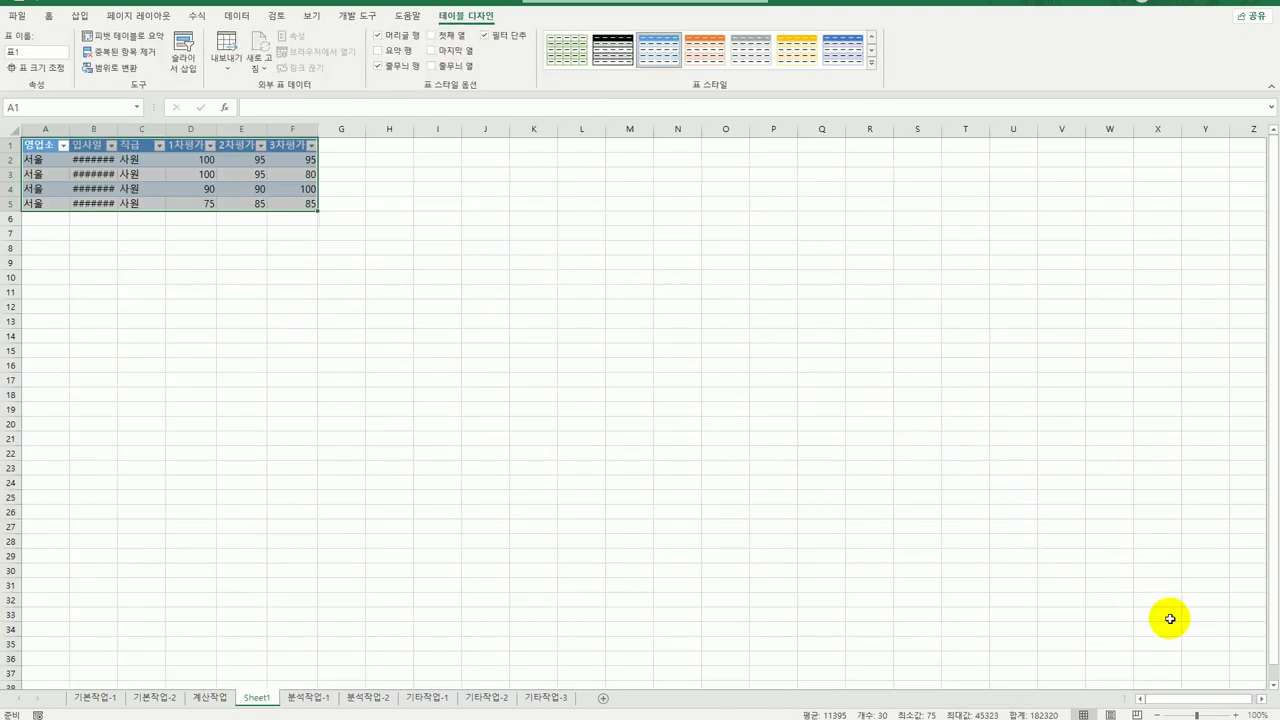
pyautogui.click(1235, 714)
pyautogui.click(1235, 714)
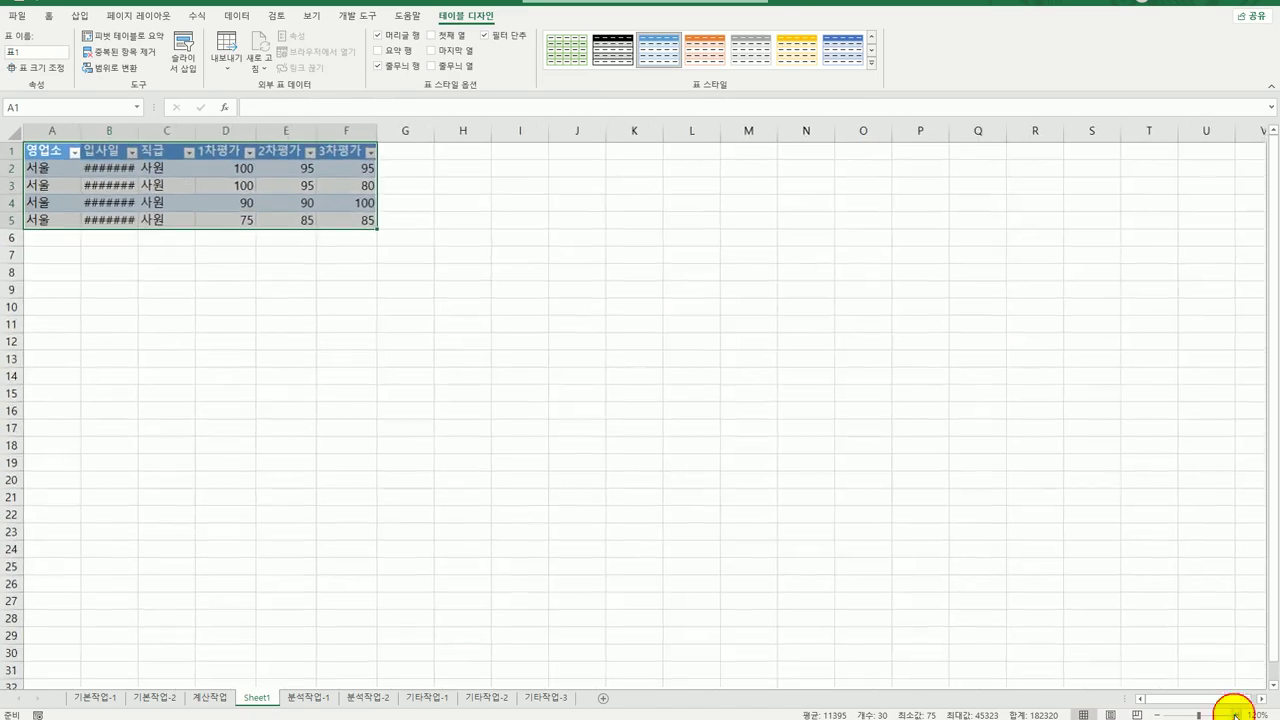
pyautogui.click(1235, 714)
pyautogui.click(1235, 714)
pyautogui.click(191, 423)
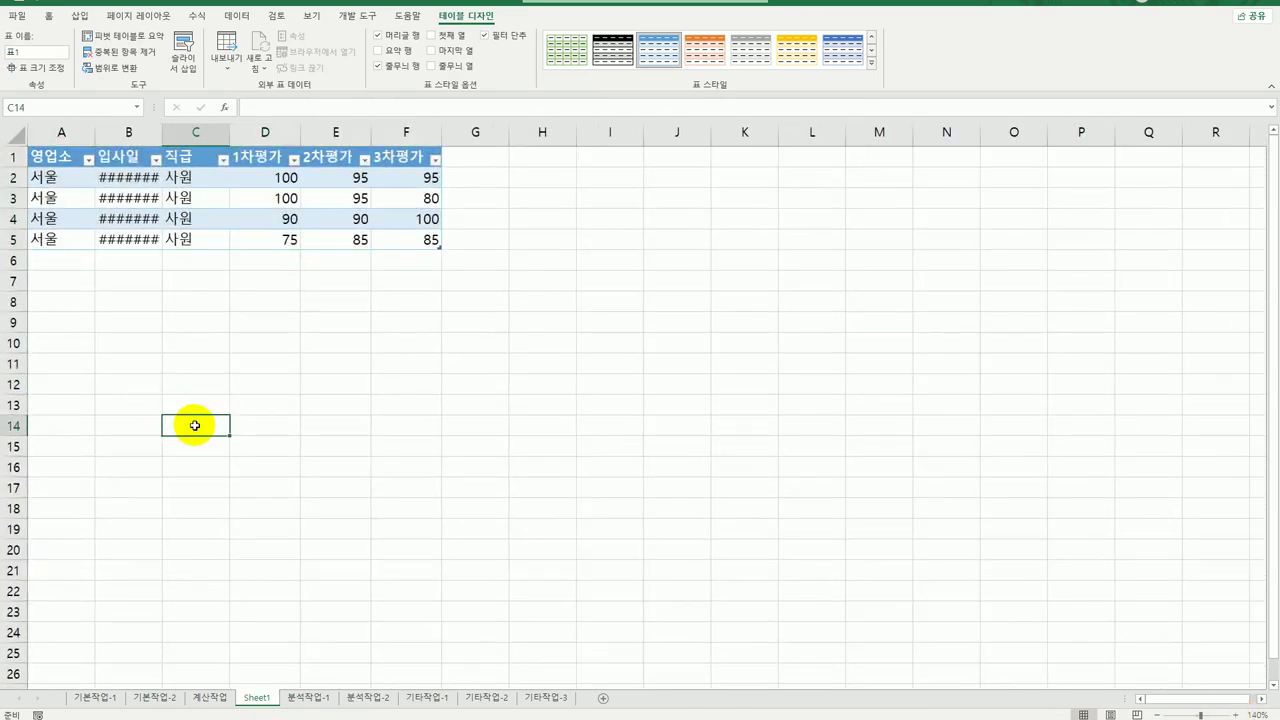
pyautogui.doubleClick(161, 130)
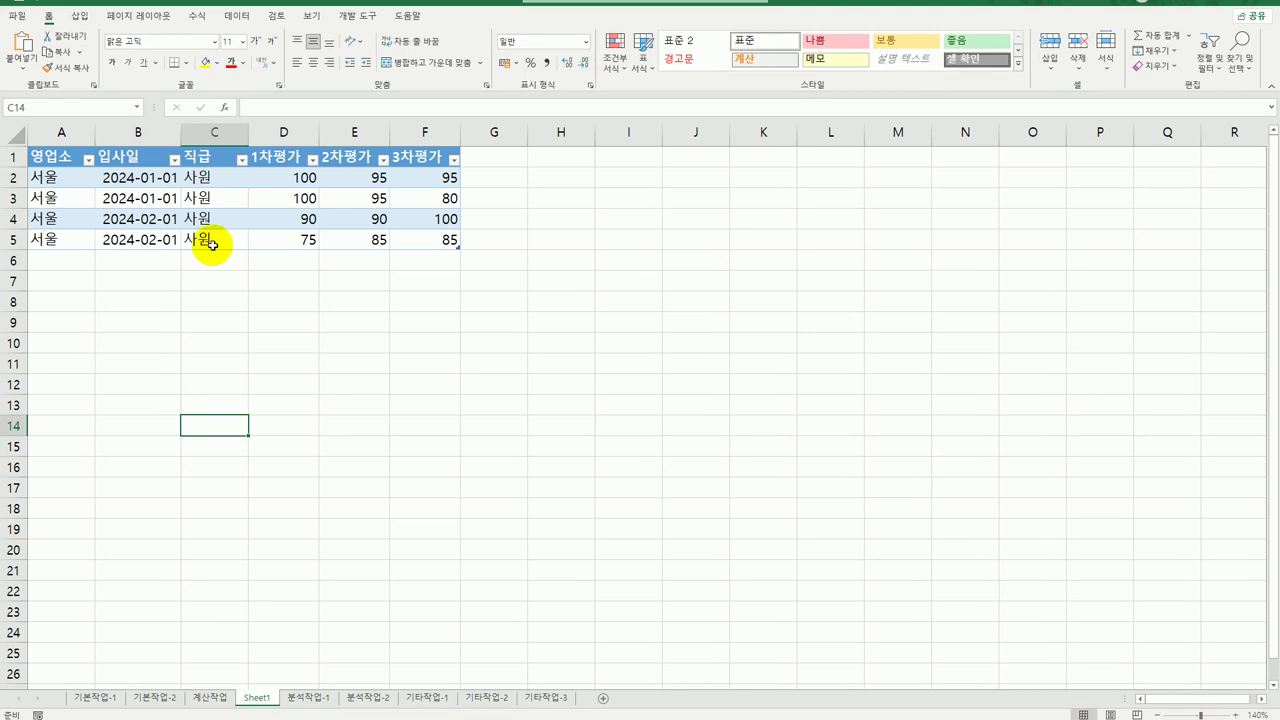
# Step: Rename the extracted detail sheet as 서울1사분기입사사원 and return to the 분석작업-1 sheet
pyautogui.moveTo(258, 695); pyautogui.dragTo(292, 700)
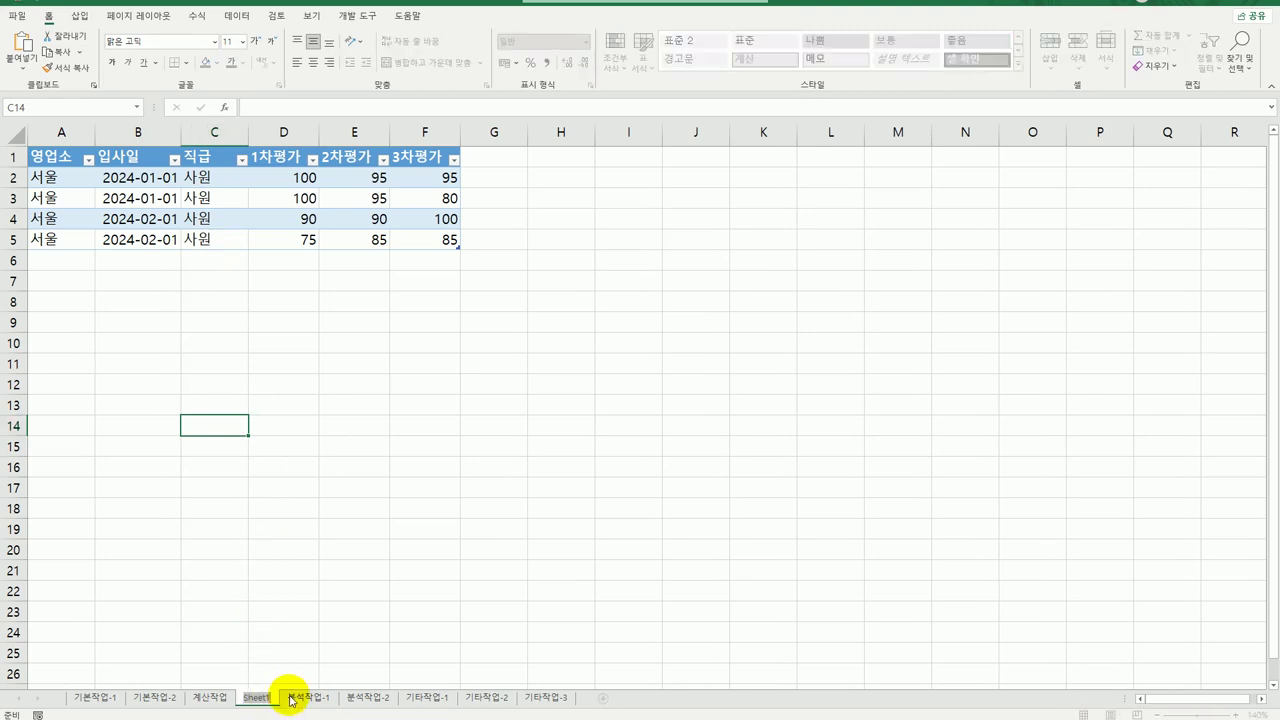
pyautogui.write('세')
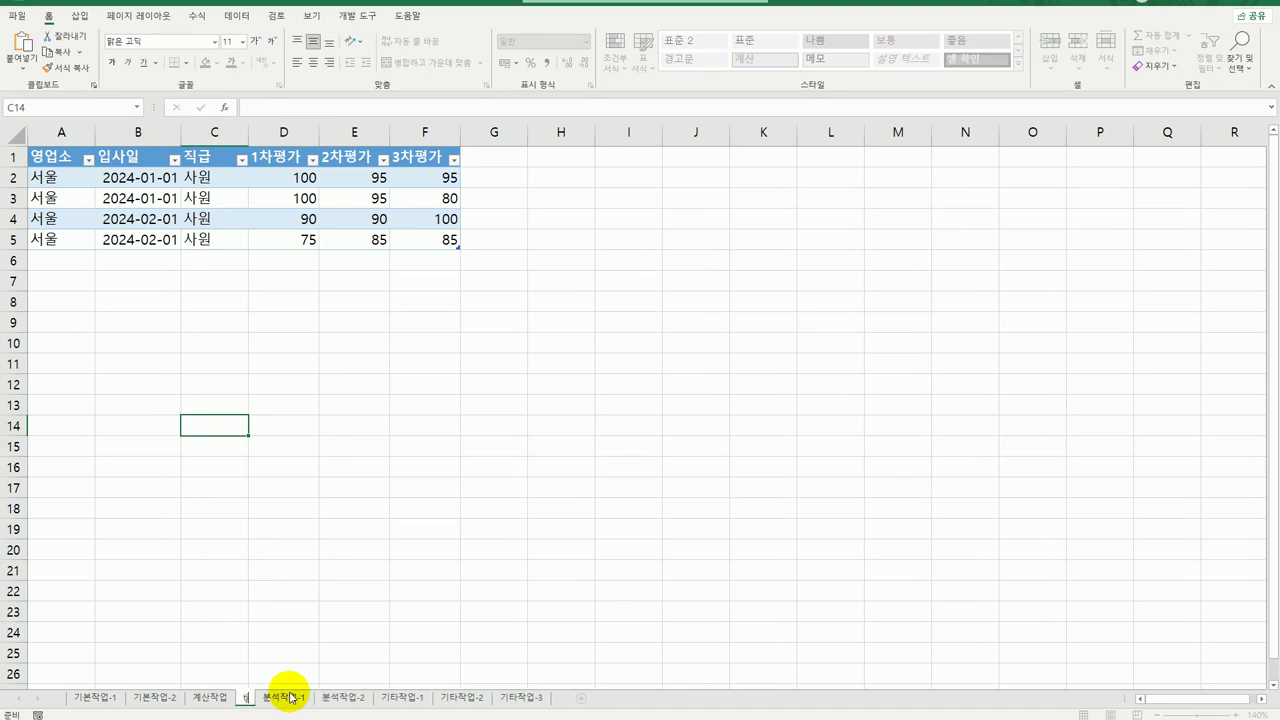
pyautogui.write('울1사분기')
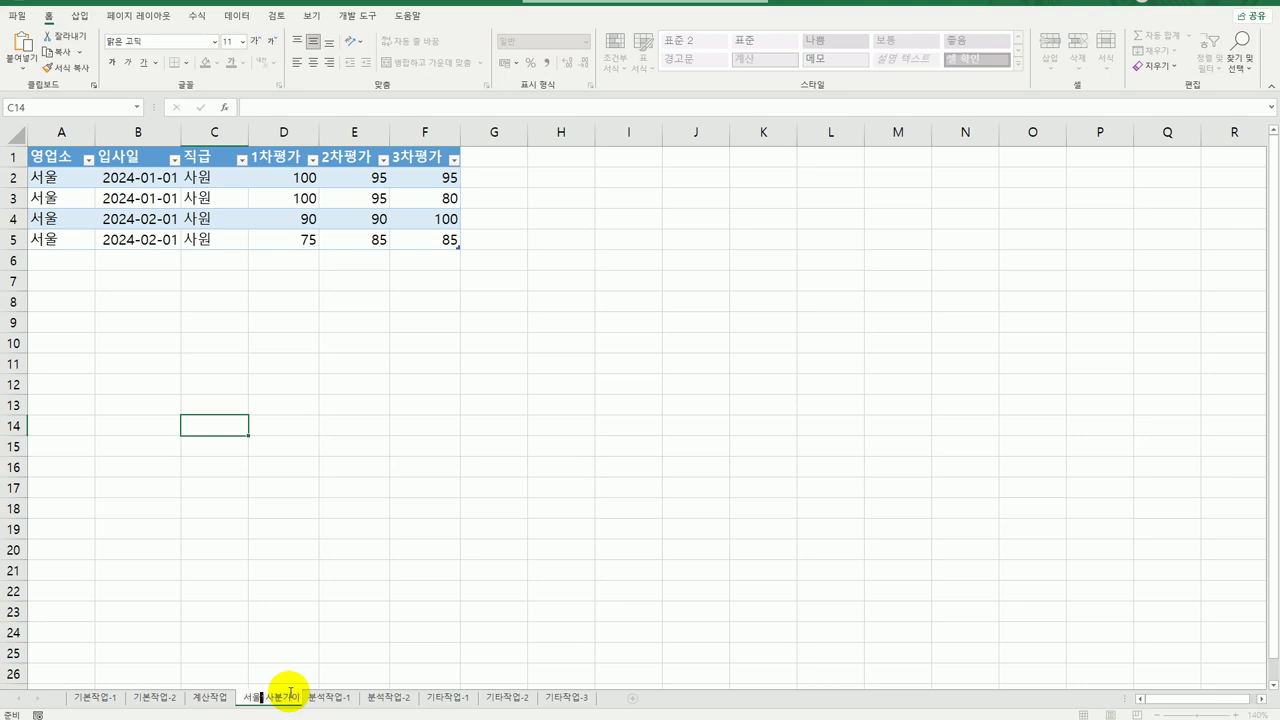
pyautogui.write('입사')
pyautogui.write('사우')
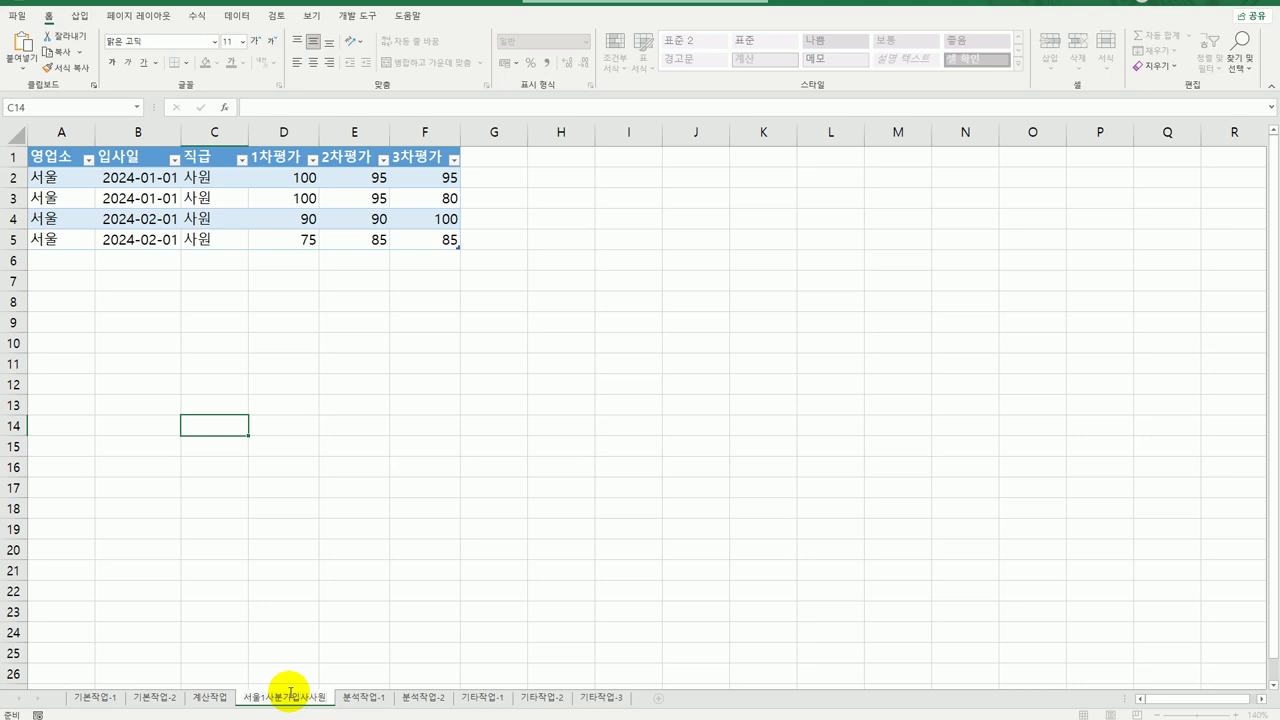
pyautogui.press('Return')
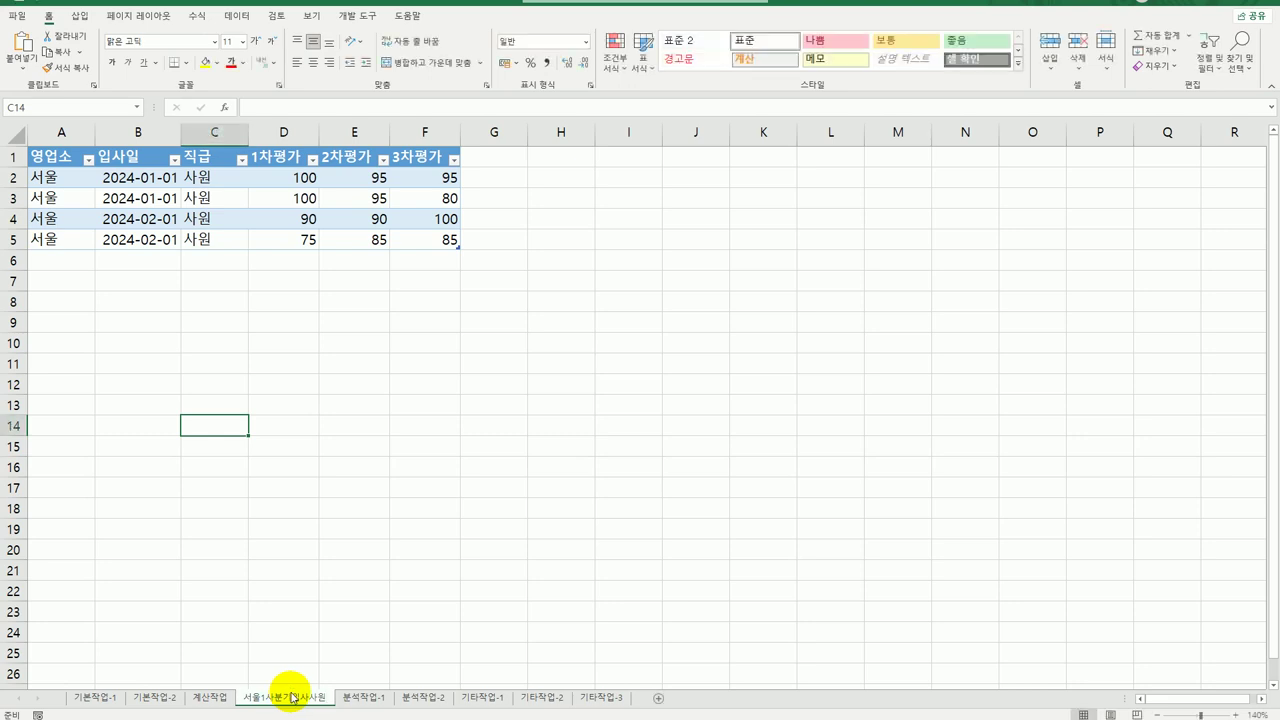
pyautogui.click(370, 699)
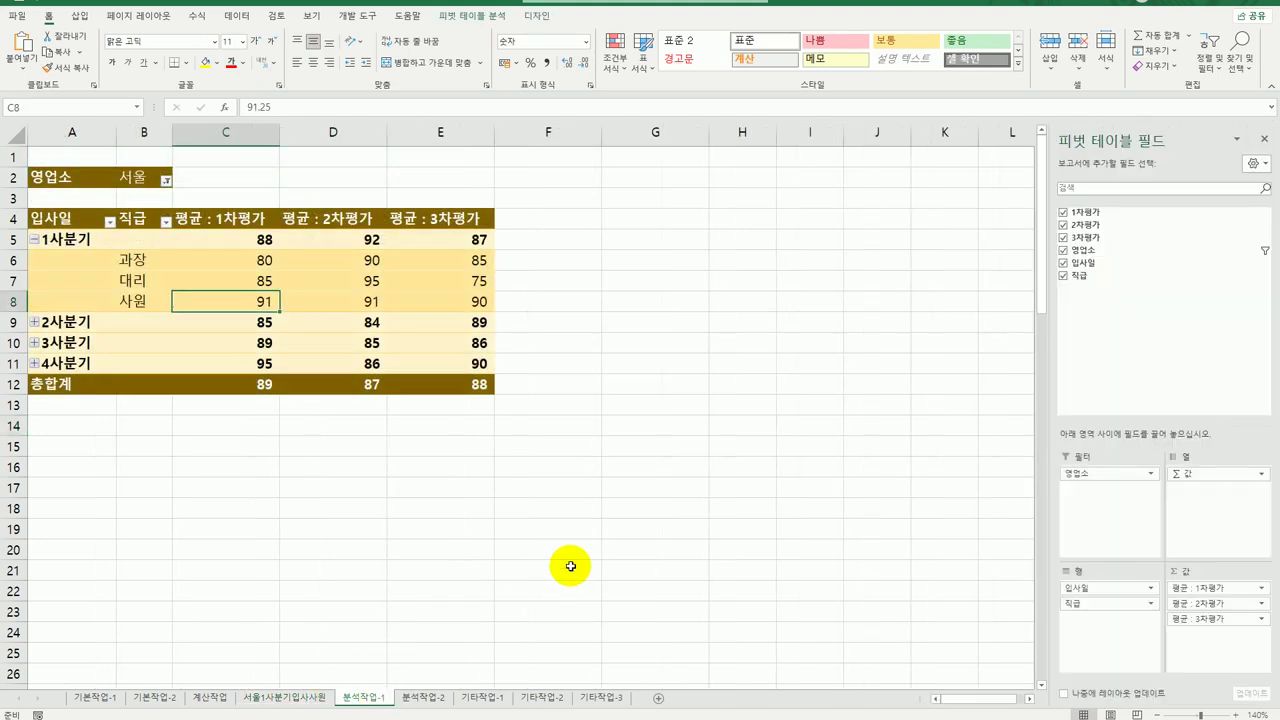
pyautogui.click(570, 566)
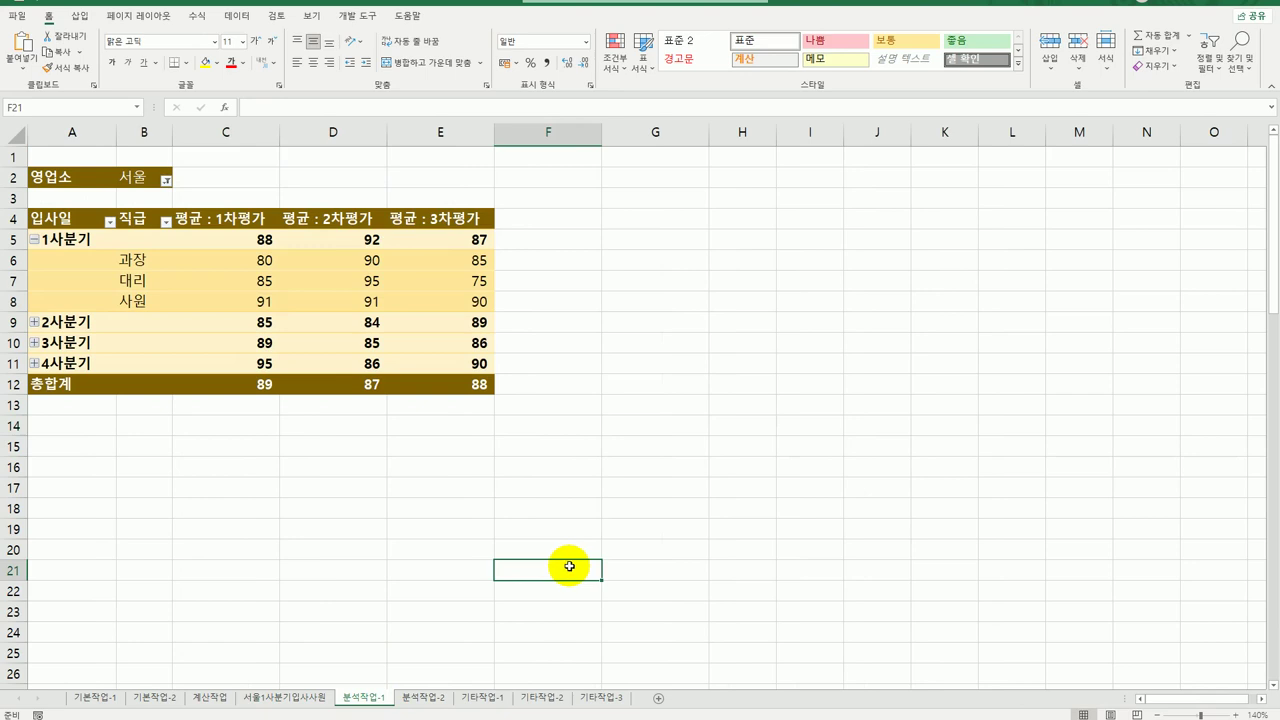
# Step: Switch to the 분석작업-2 sheet and look over the 표1, 표2 and 표3 expense tables
pyautogui.click(420, 696)
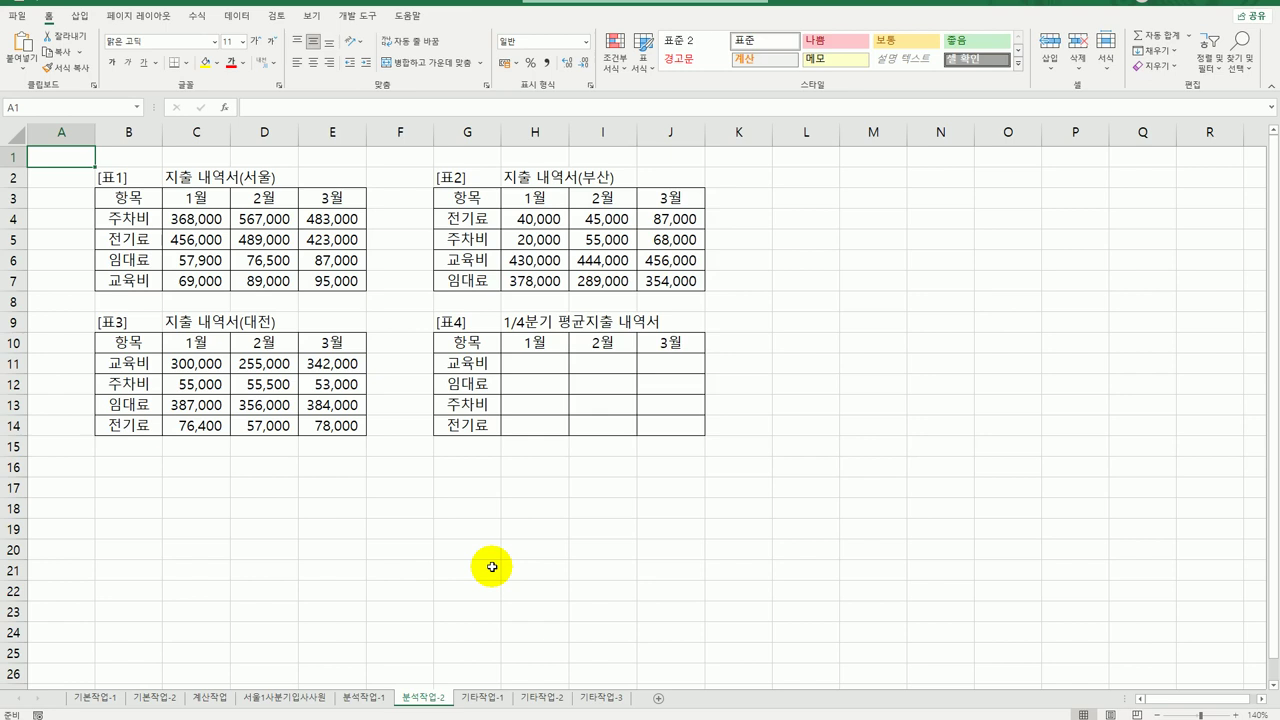
pyautogui.click(243, 256)
pyautogui.click(414, 276)
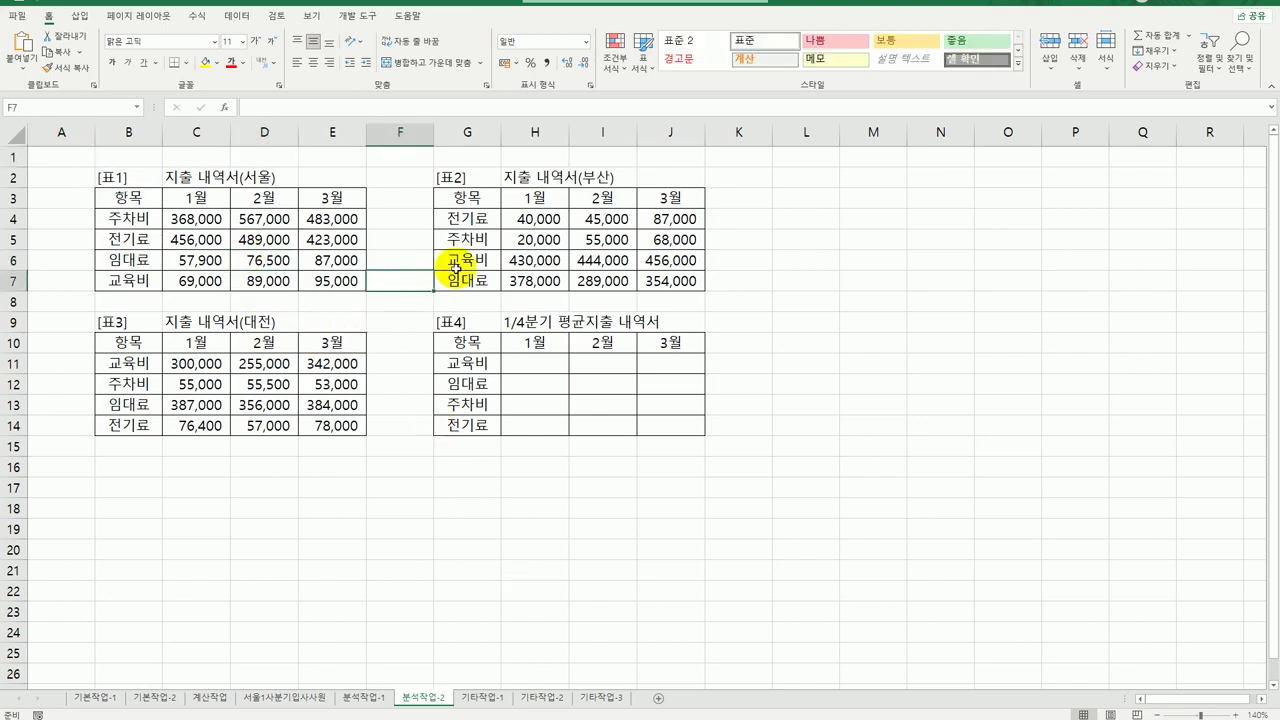
pyautogui.click(246, 418)
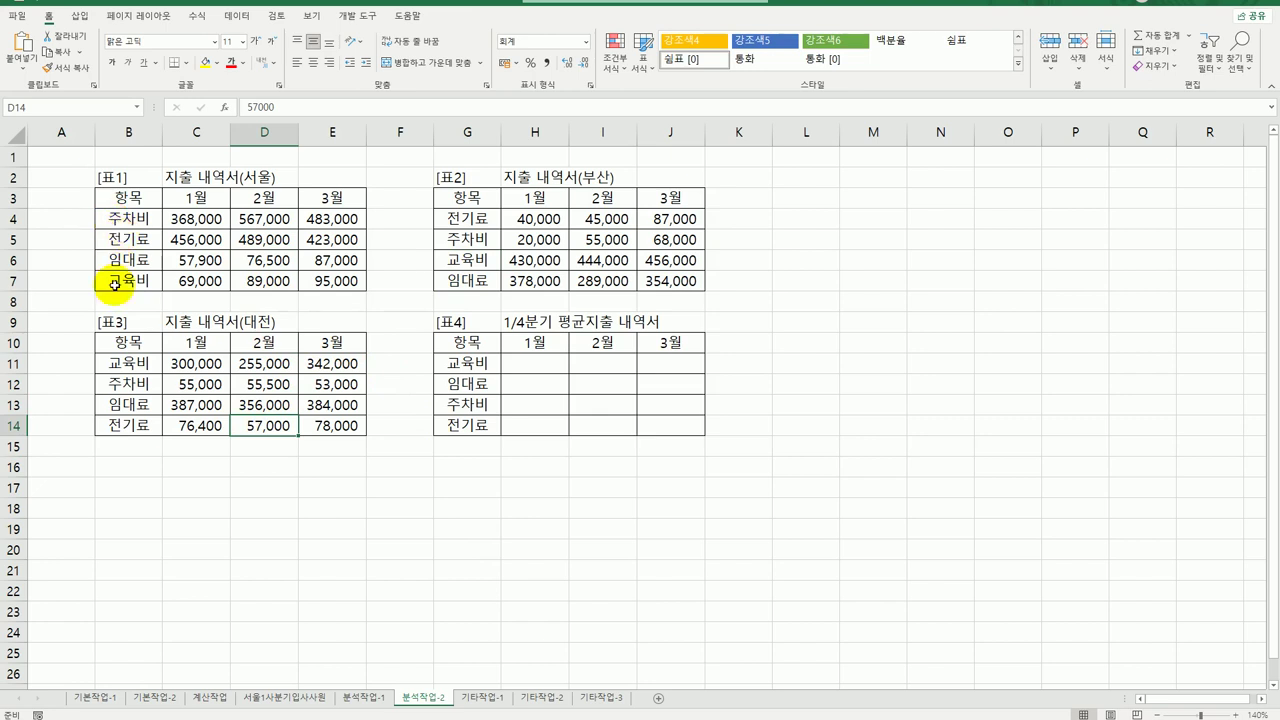
# Step: Set up a sort of the 표1 table by 항목 and add the custom list 교육비, 임대료, 주차비, 전기료 for its order
pyautogui.moveTo(128, 198); pyautogui.dragTo(325, 285)
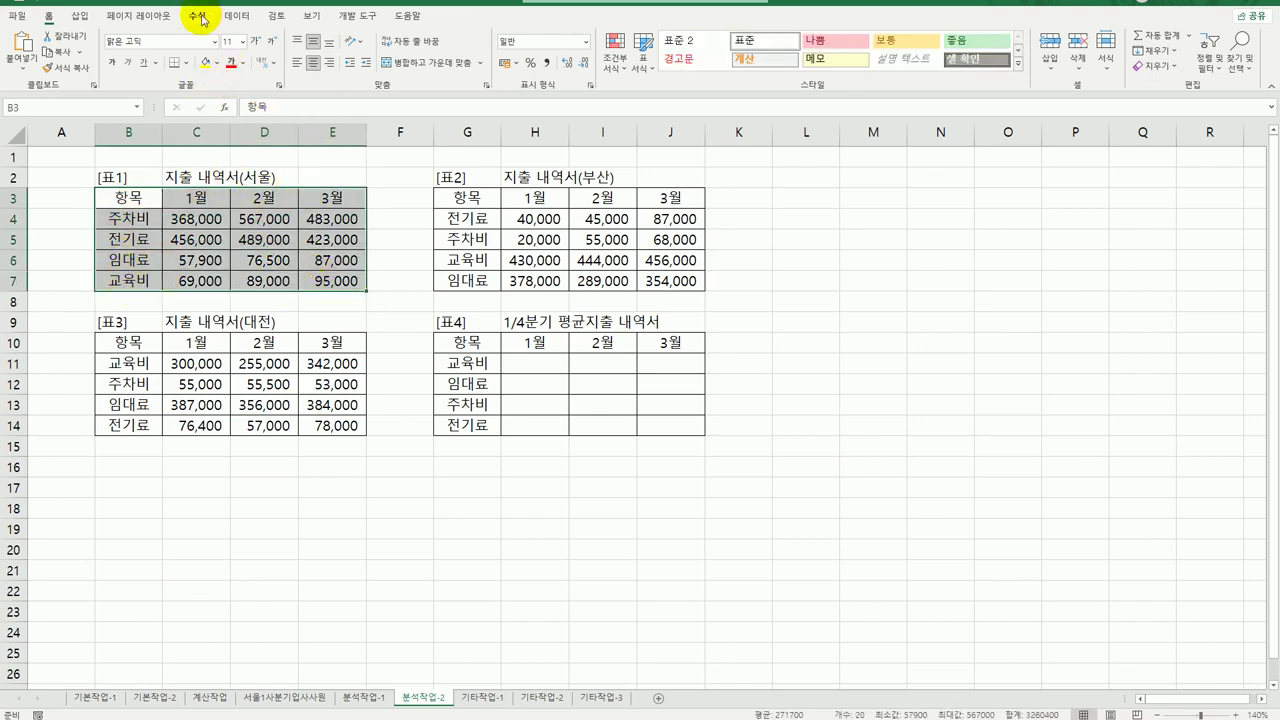
pyautogui.click(236, 16)
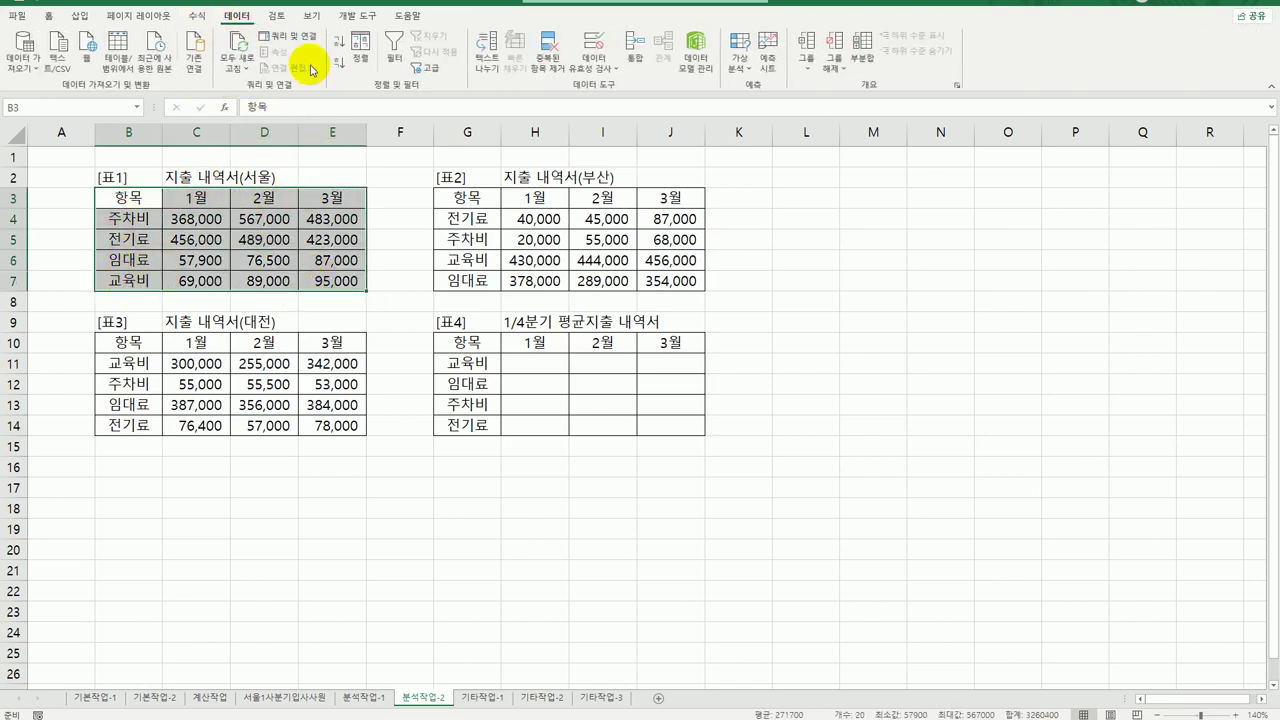
pyautogui.click(364, 48)
pyautogui.click(555, 321)
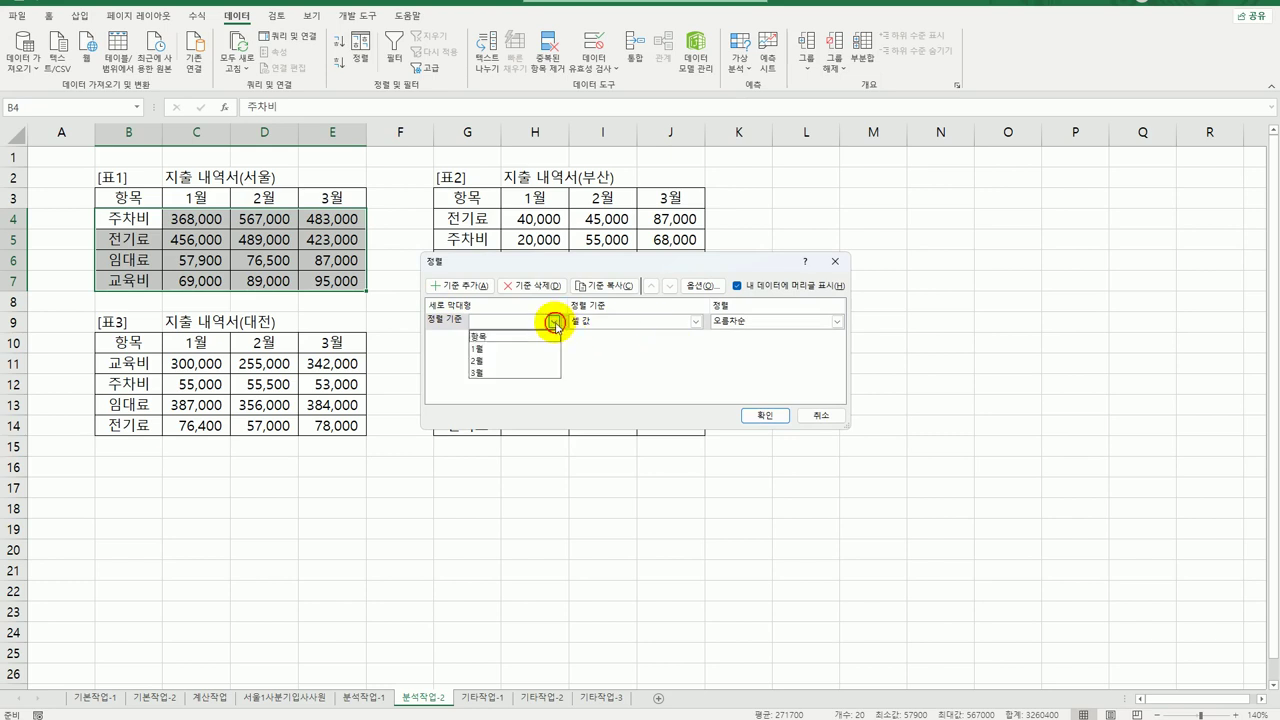
pyautogui.click(482, 337)
pyautogui.click(777, 322)
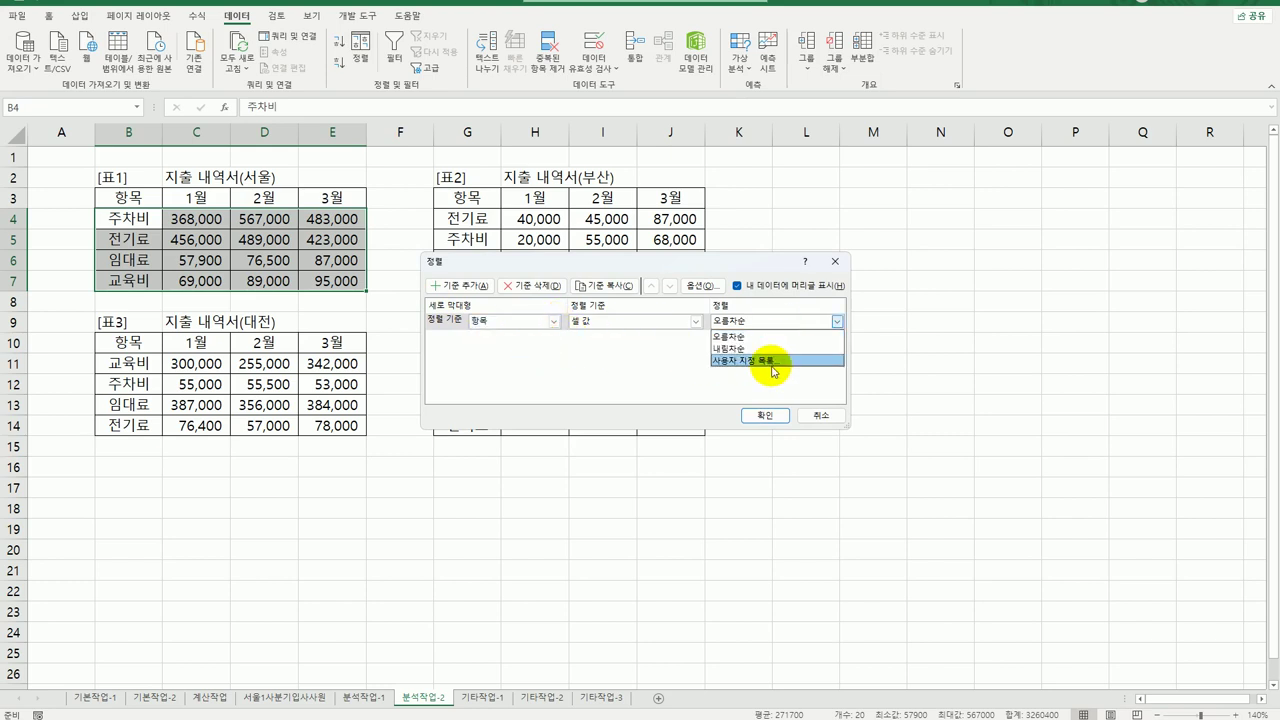
pyautogui.click(771, 361)
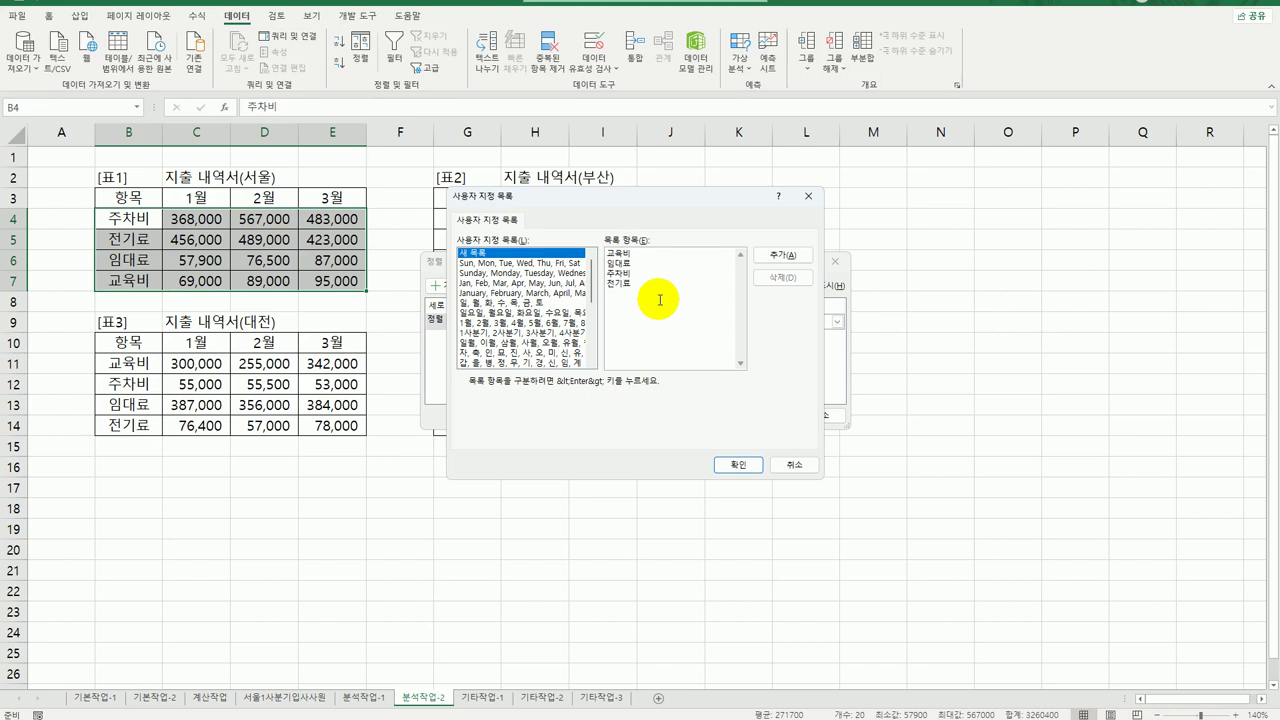
pyautogui.click(788, 256)
# Step: Sort 표1 by the custom list 교육비, 임대료, 주차비, 전기료 and check the order of its items
pyautogui.moveTo(591, 277); pyautogui.dragTo(590, 325)
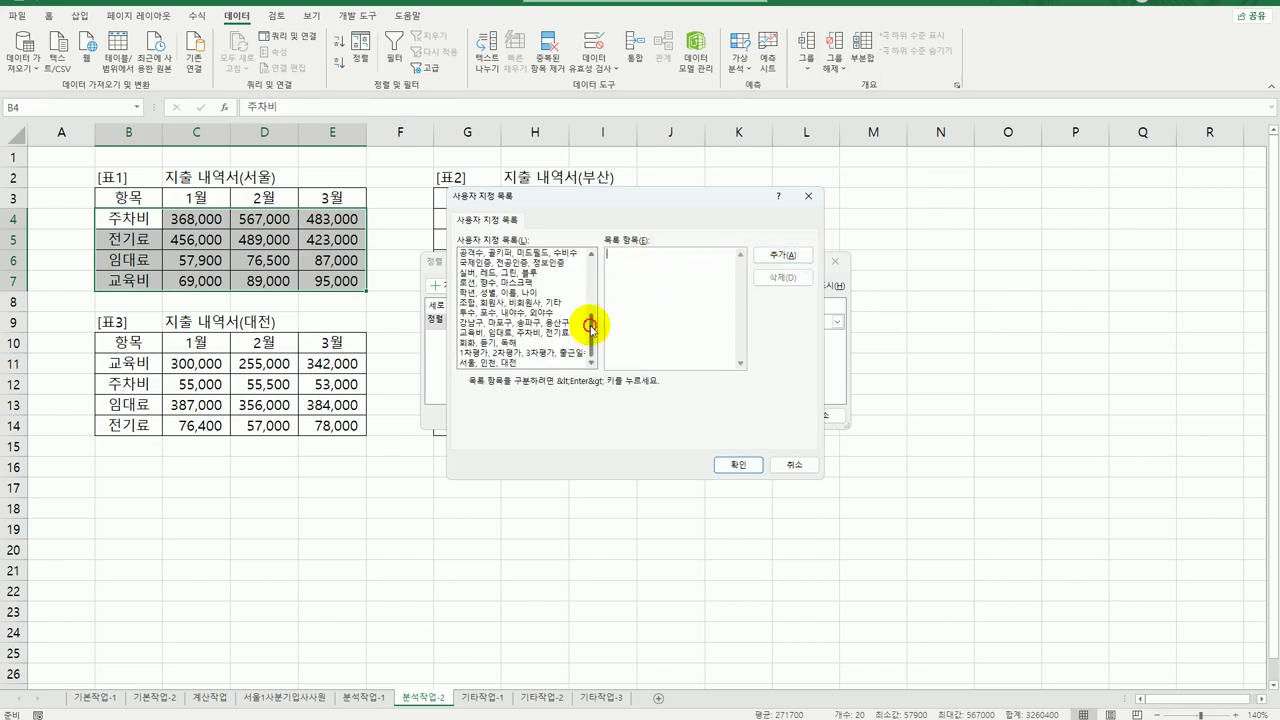
pyautogui.click(502, 333)
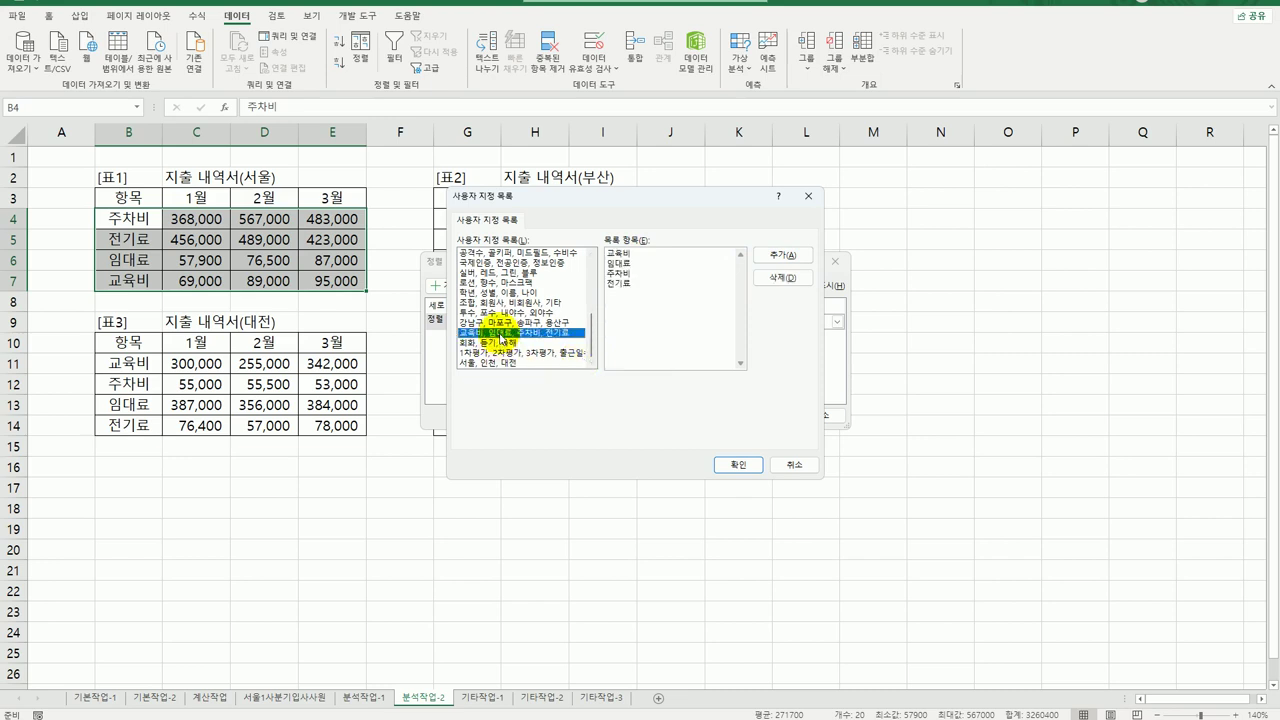
pyautogui.click(738, 464)
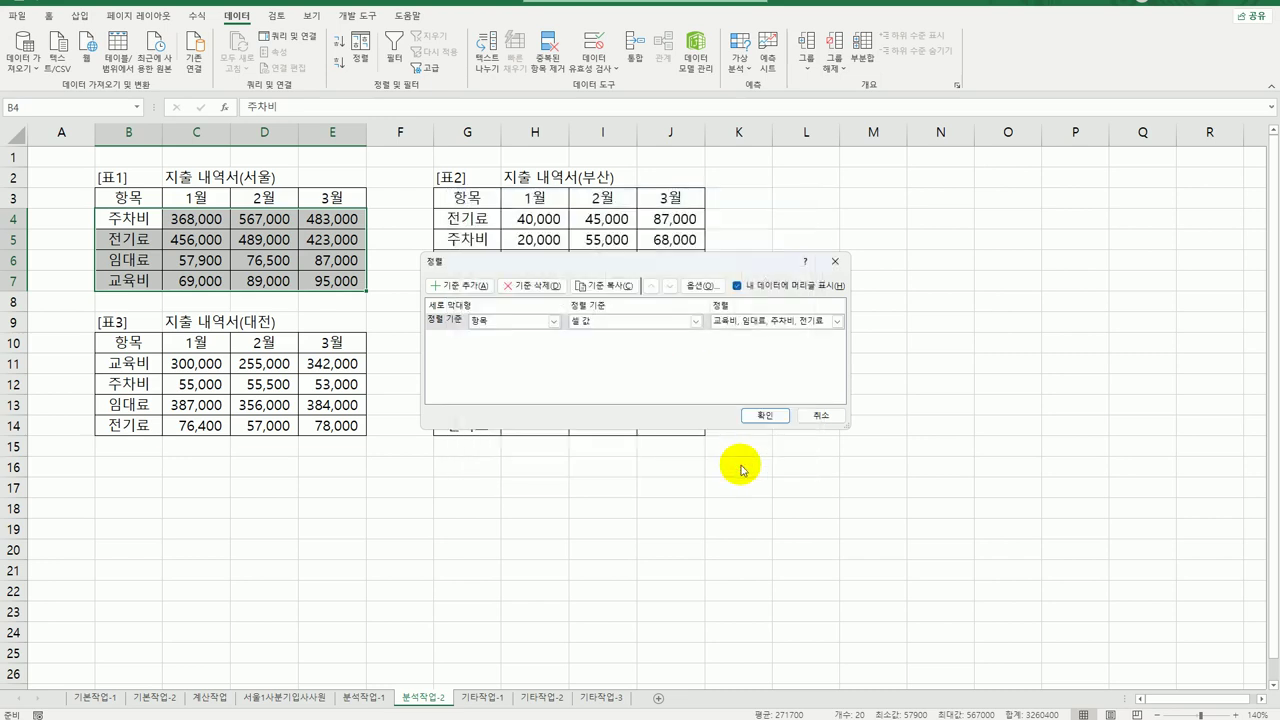
pyautogui.click(762, 416)
pyautogui.click(129, 214)
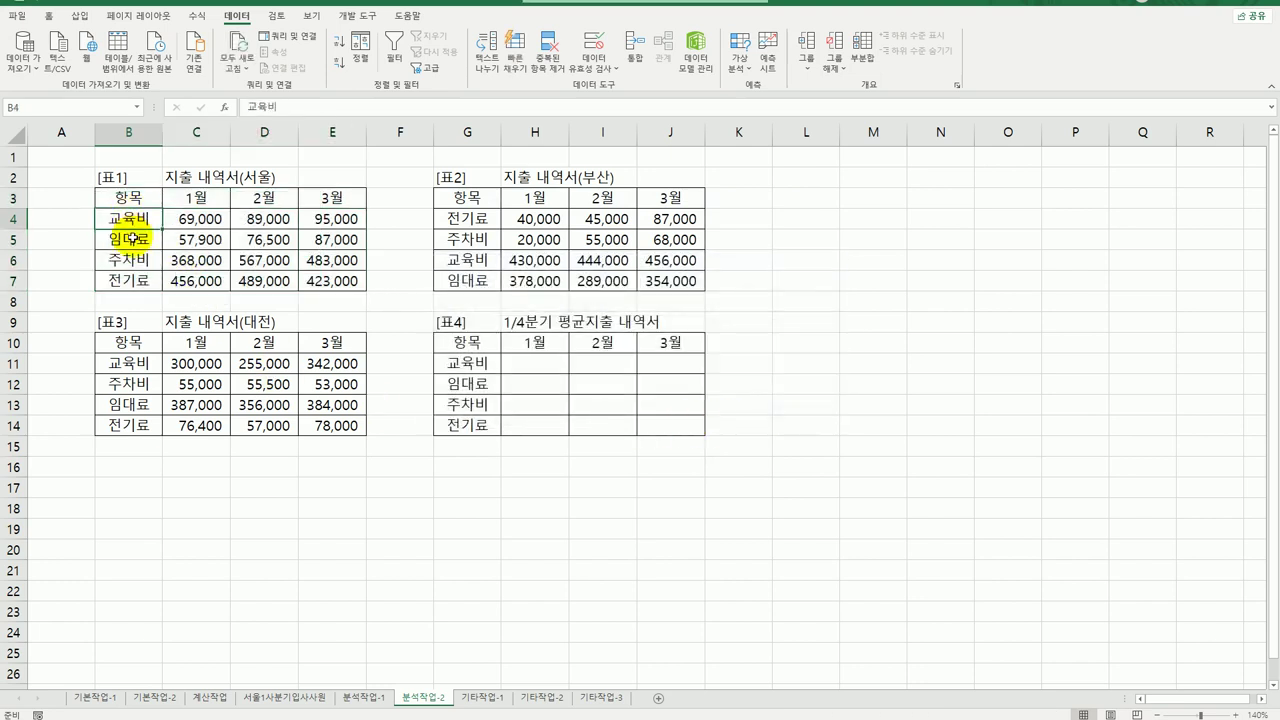
pyautogui.click(139, 284)
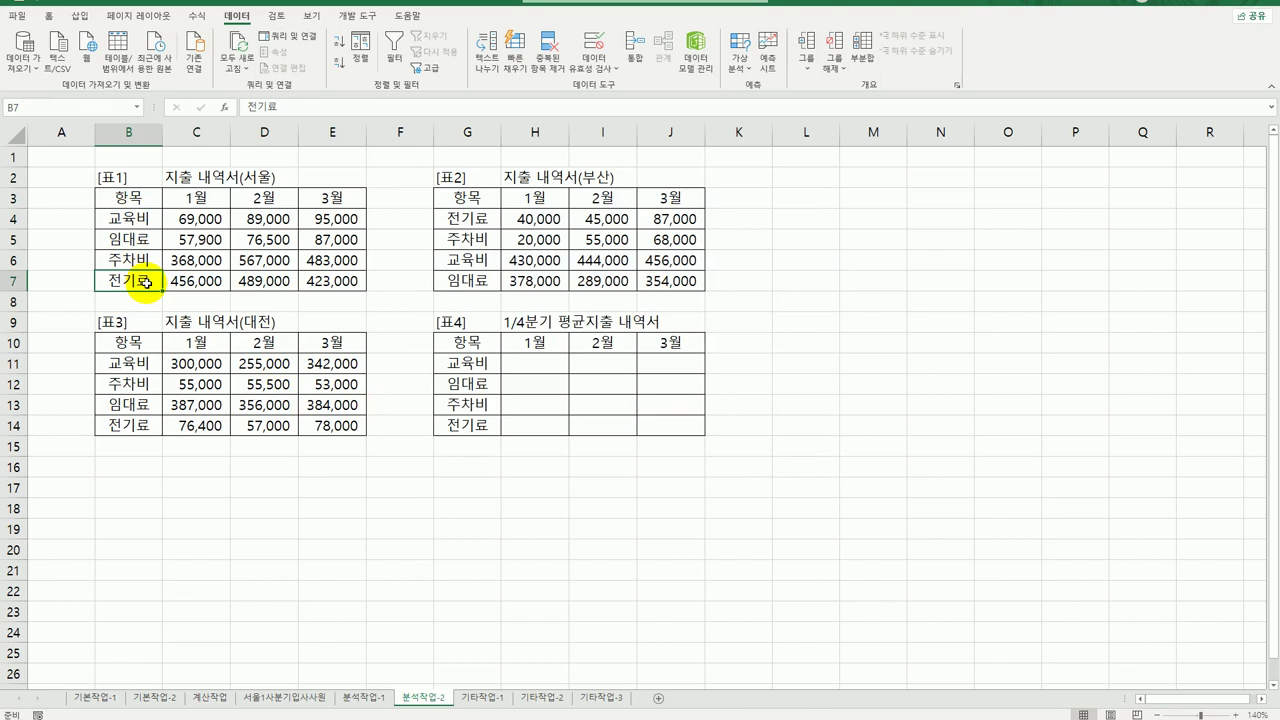
# Step: Sort the 표2 table (G3:J7) by 항목 using the custom list 교육비, 임대료, 주차비, 전기료
pyautogui.moveTo(466, 200); pyautogui.dragTo(663, 285)
pyautogui.click(361, 48)
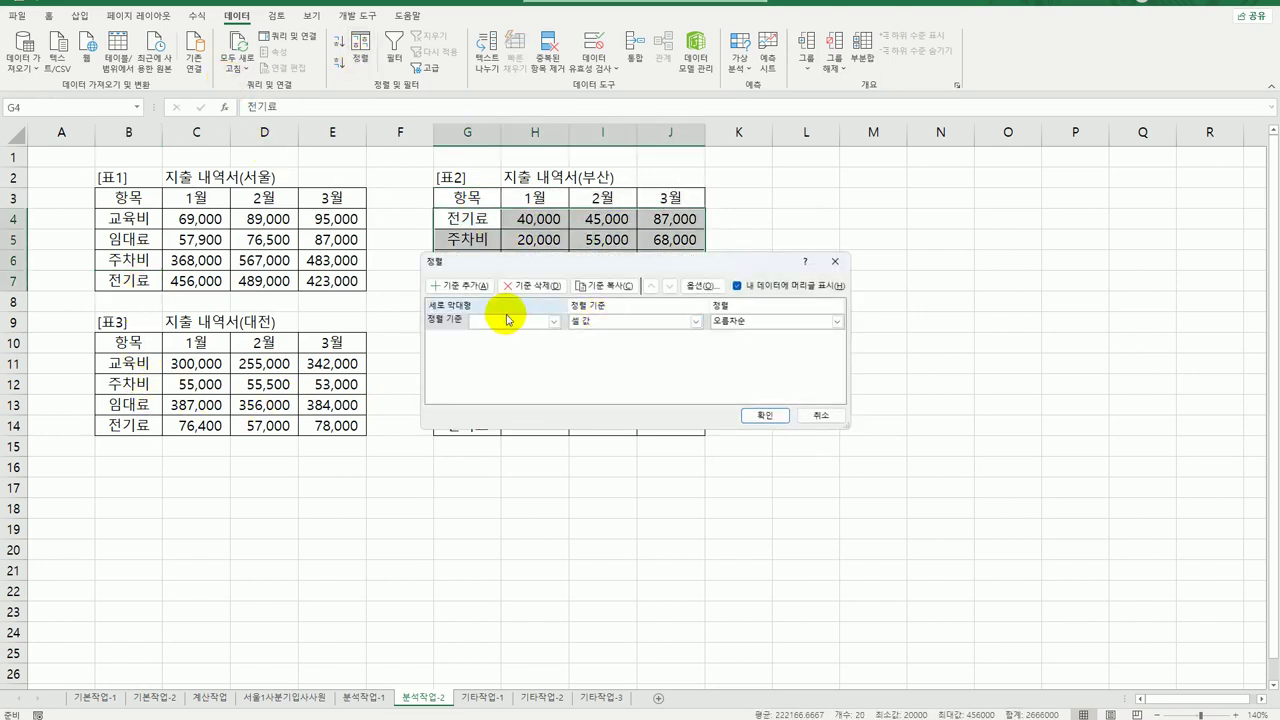
pyautogui.click(508, 319)
pyautogui.click(503, 336)
pyautogui.click(735, 320)
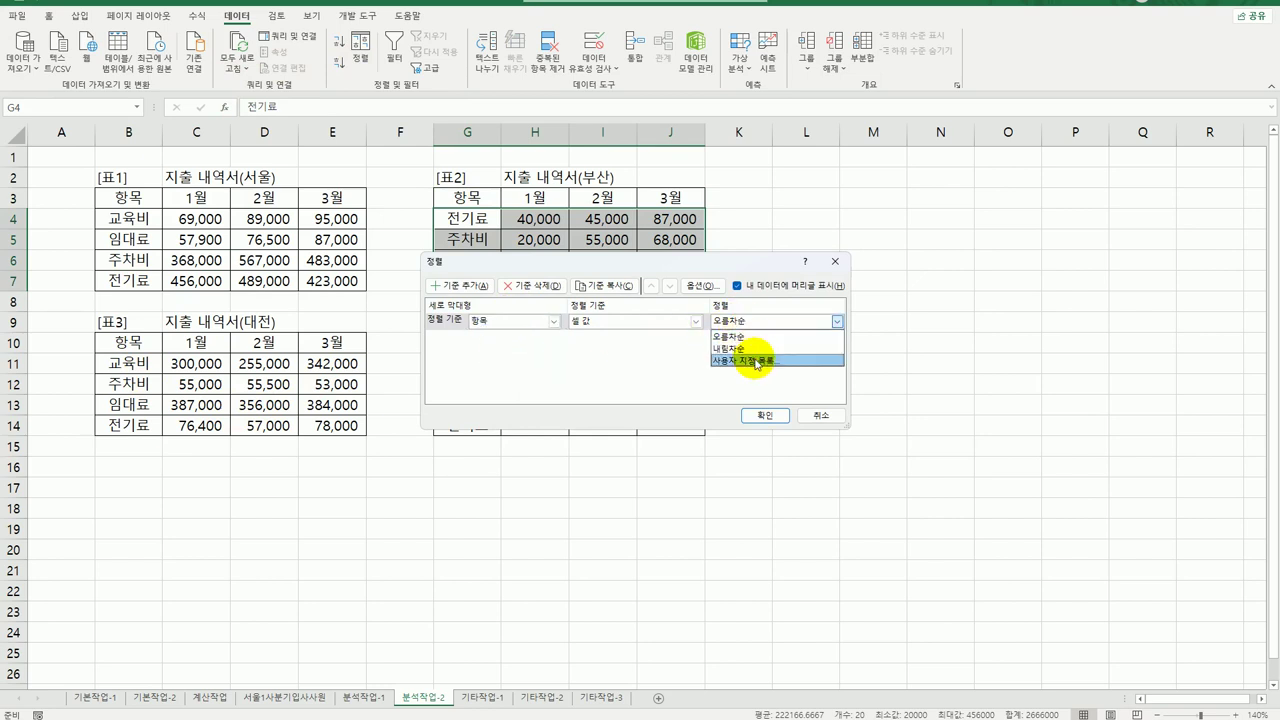
pyautogui.click(757, 360)
pyautogui.scroll(-5, 550, 310)
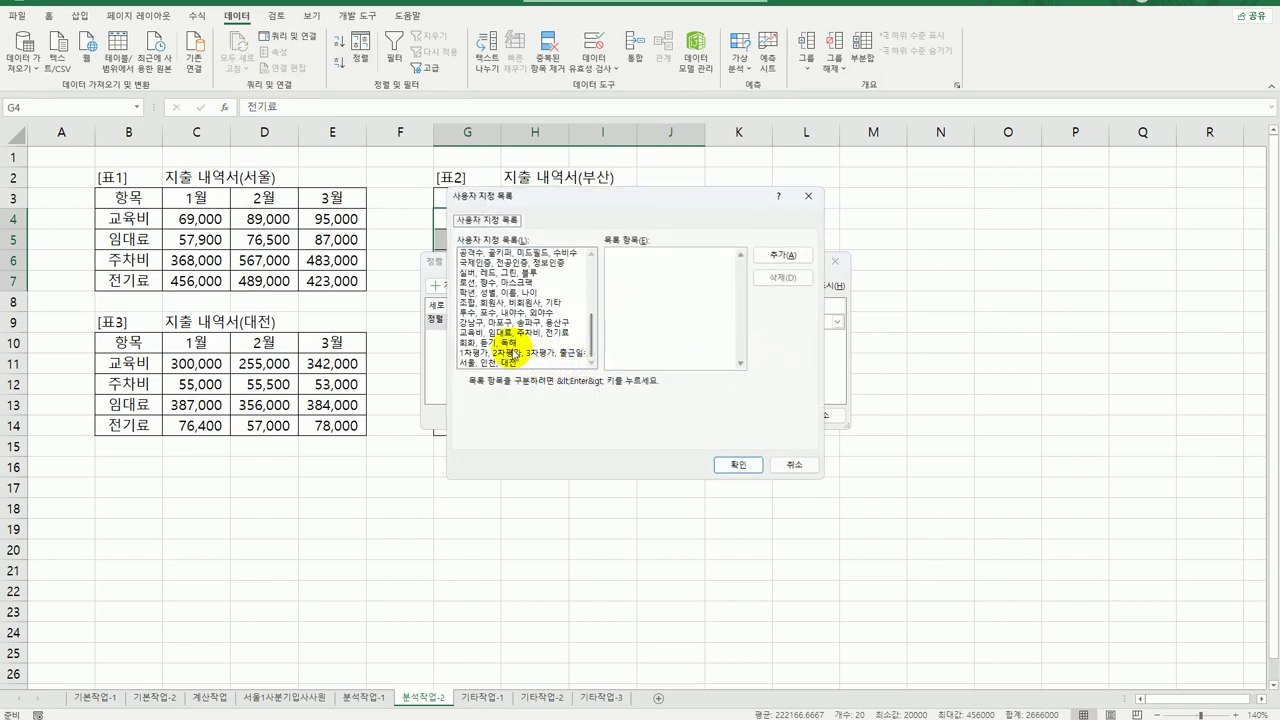
pyautogui.click(510, 333)
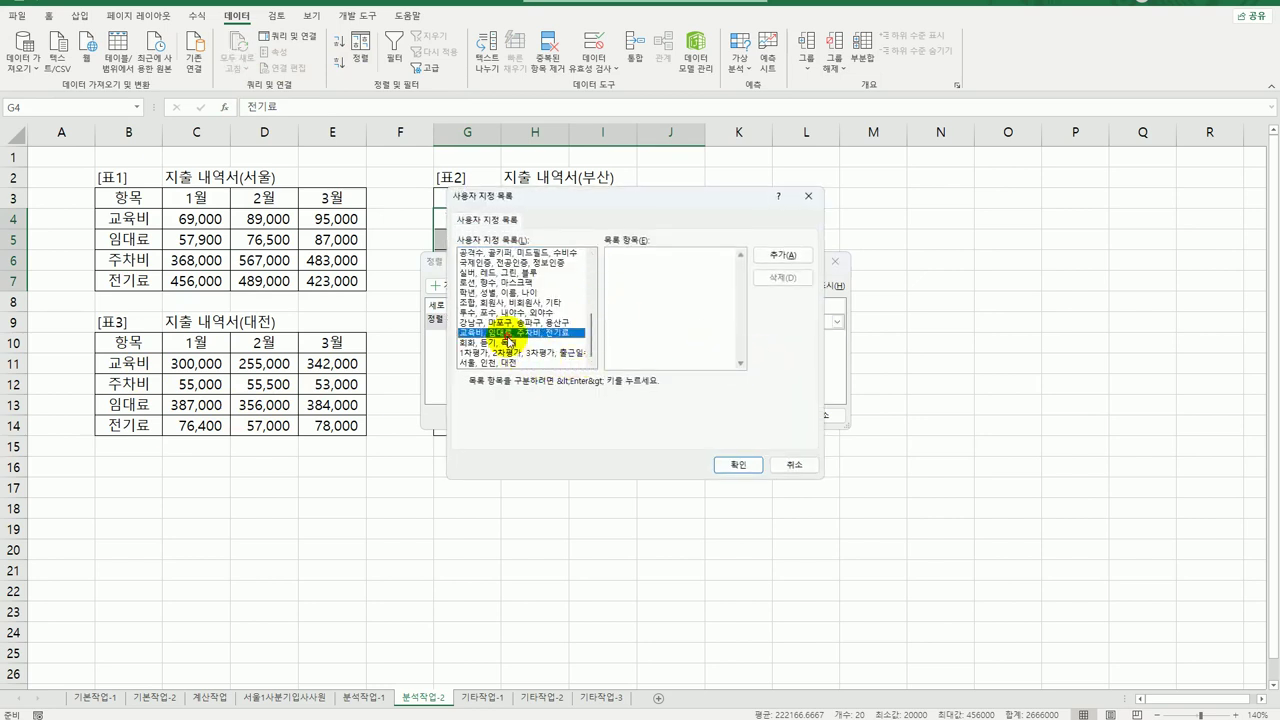
pyautogui.click(733, 465)
pyautogui.click(755, 414)
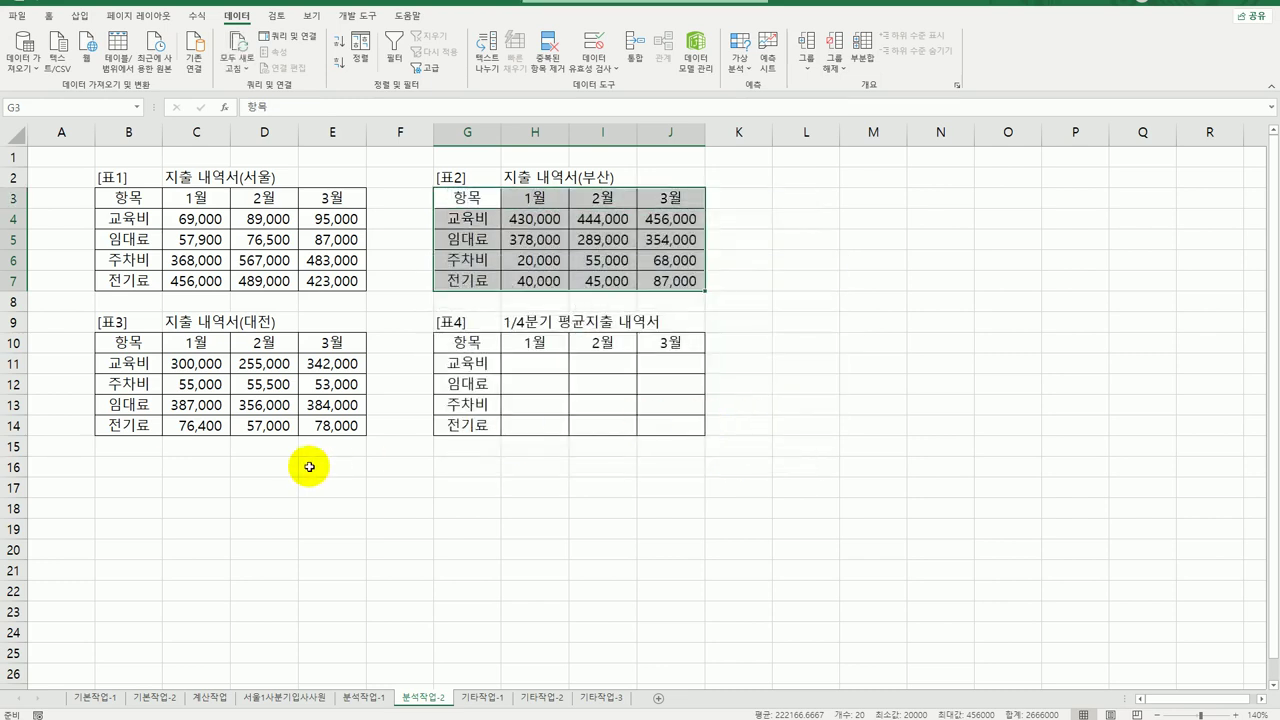
# Step: Sort the 표3 table (B10:E14) by 항목 using the custom list 교육비, 임대료, 주차비, 전기료
pyautogui.moveTo(143, 348); pyautogui.dragTo(314, 428)
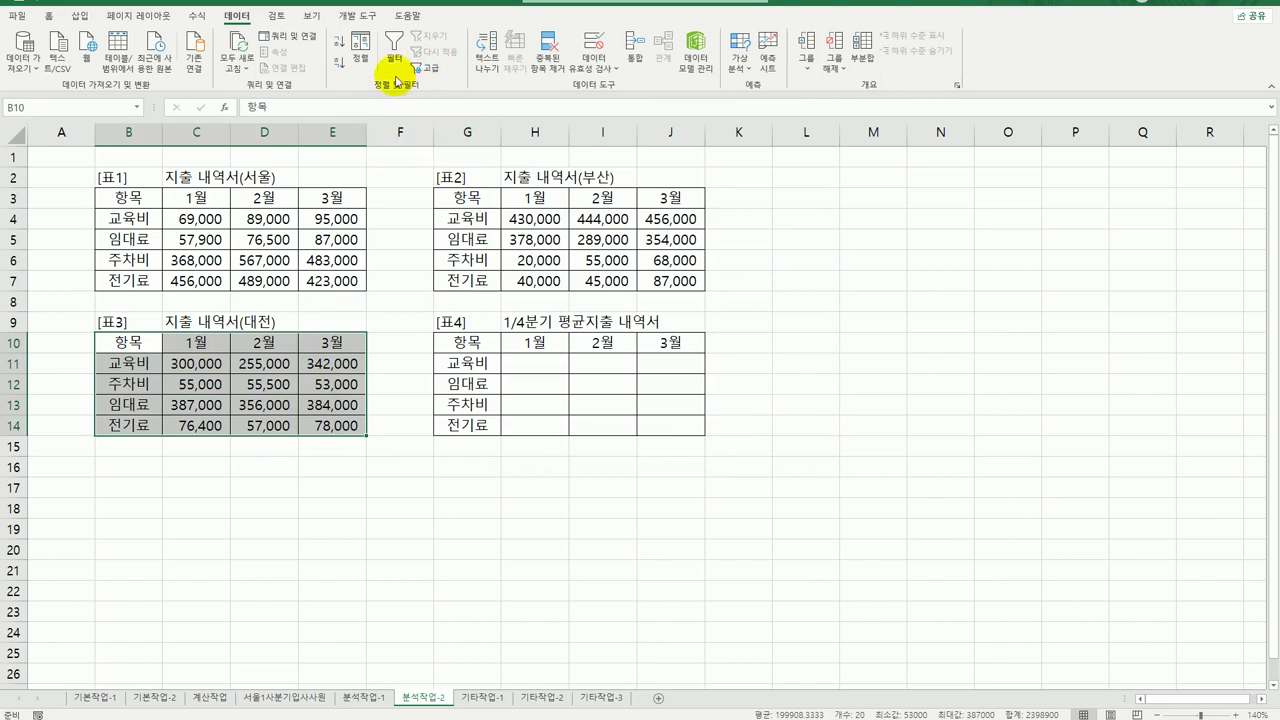
pyautogui.click(360, 50)
pyautogui.click(513, 322)
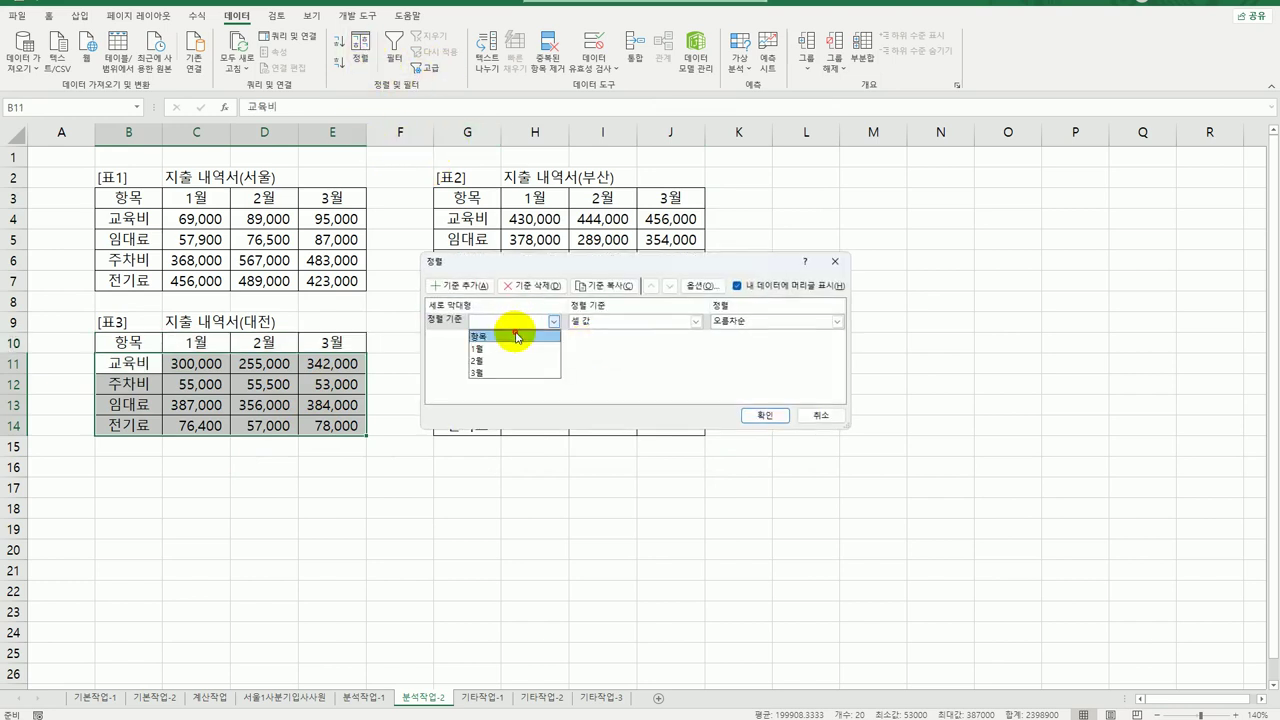
pyautogui.click(514, 337)
pyautogui.click(760, 321)
pyautogui.click(762, 364)
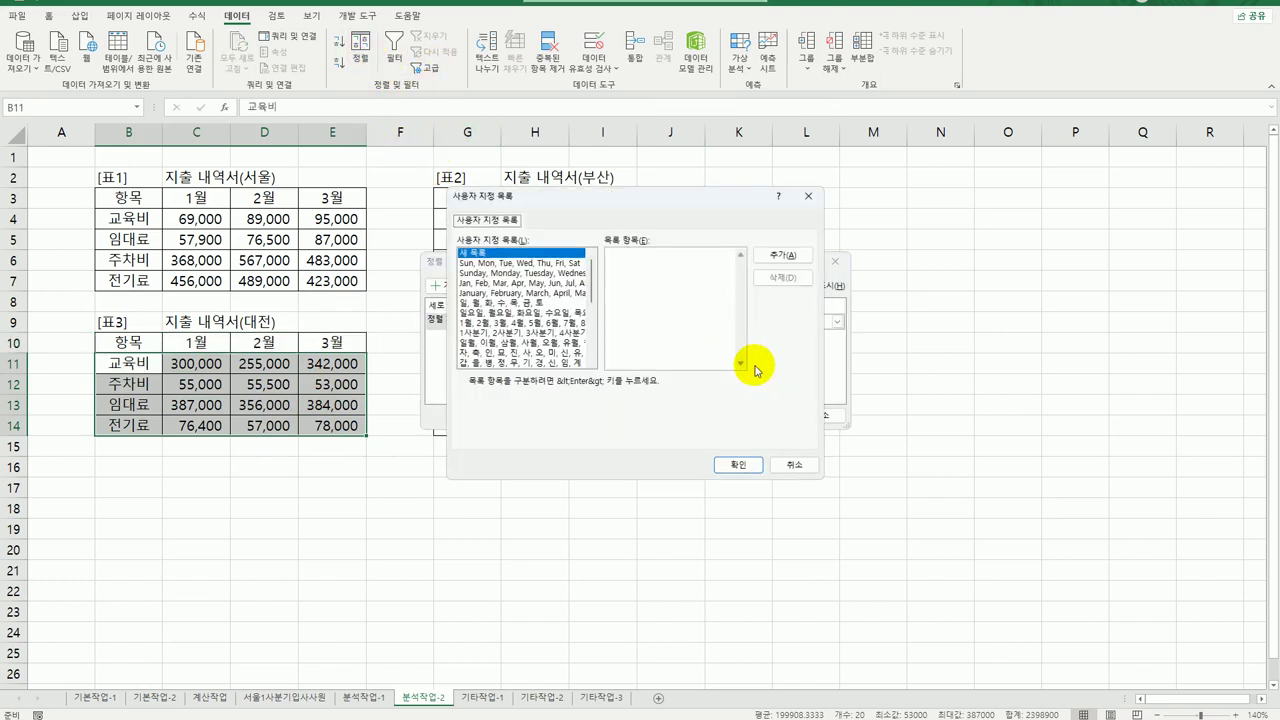
pyautogui.moveTo(590, 280); pyautogui.dragTo(591, 355)
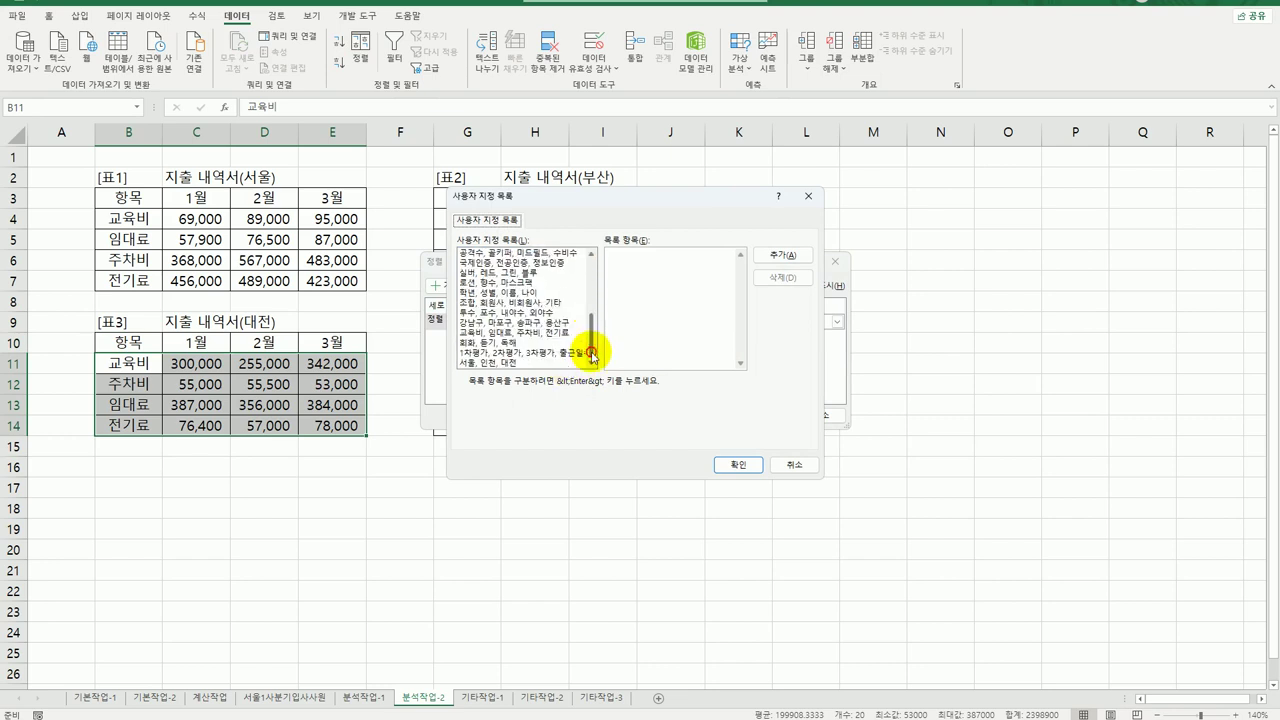
pyautogui.click(500, 333)
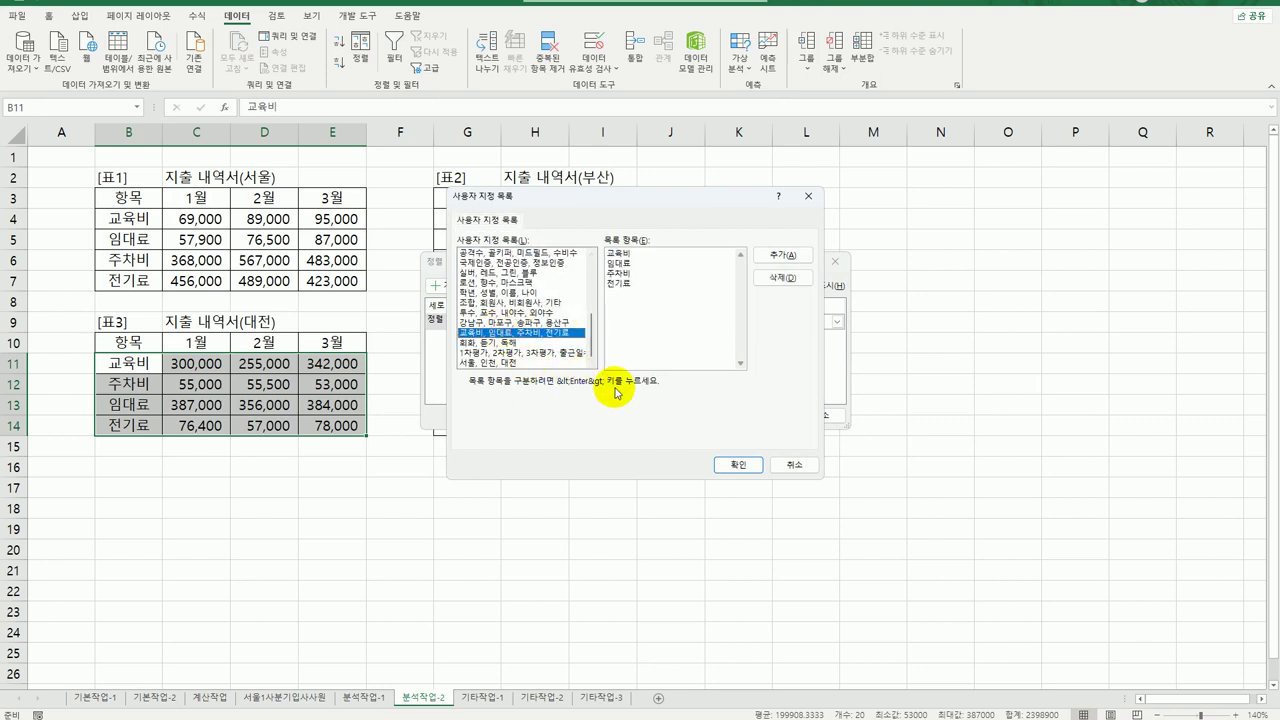
pyautogui.click(738, 464)
pyautogui.click(752, 416)
pyautogui.click(775, 453)
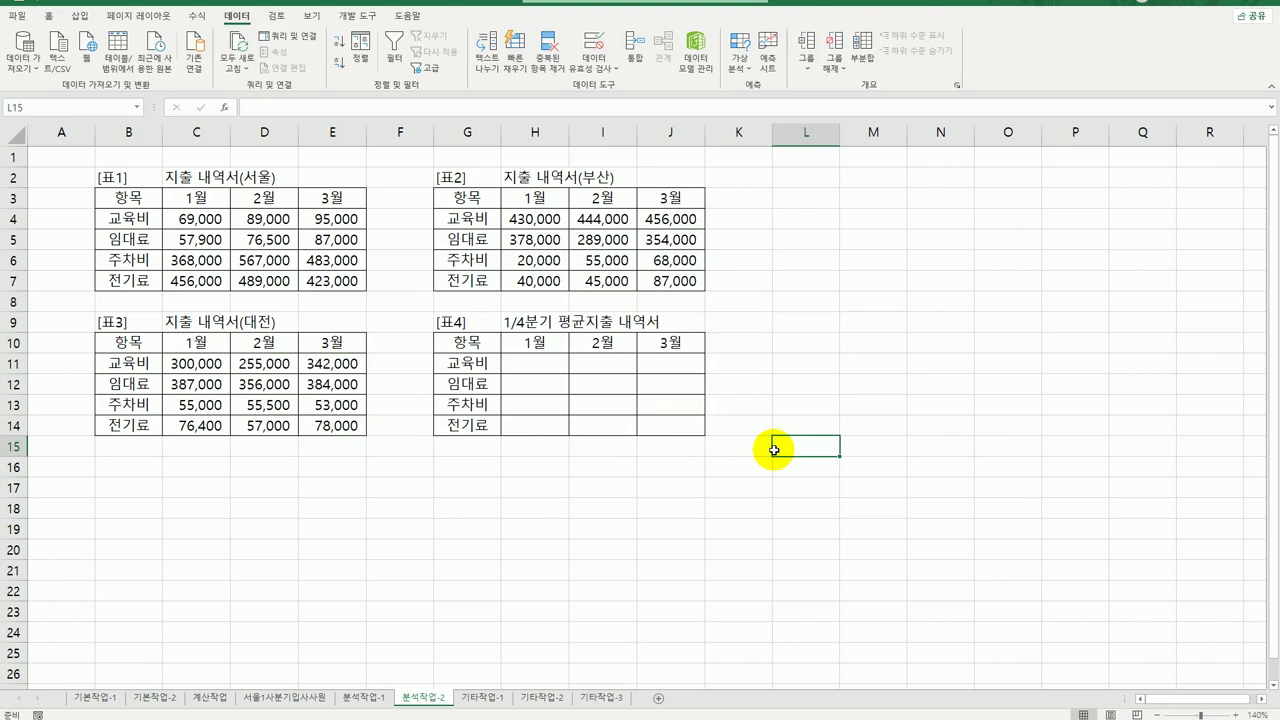
# Step: Start a data consolidation (통합) into the 표4 range G10:J14 with 평균 as the function
pyautogui.moveTo(468, 342); pyautogui.dragTo(665, 430)
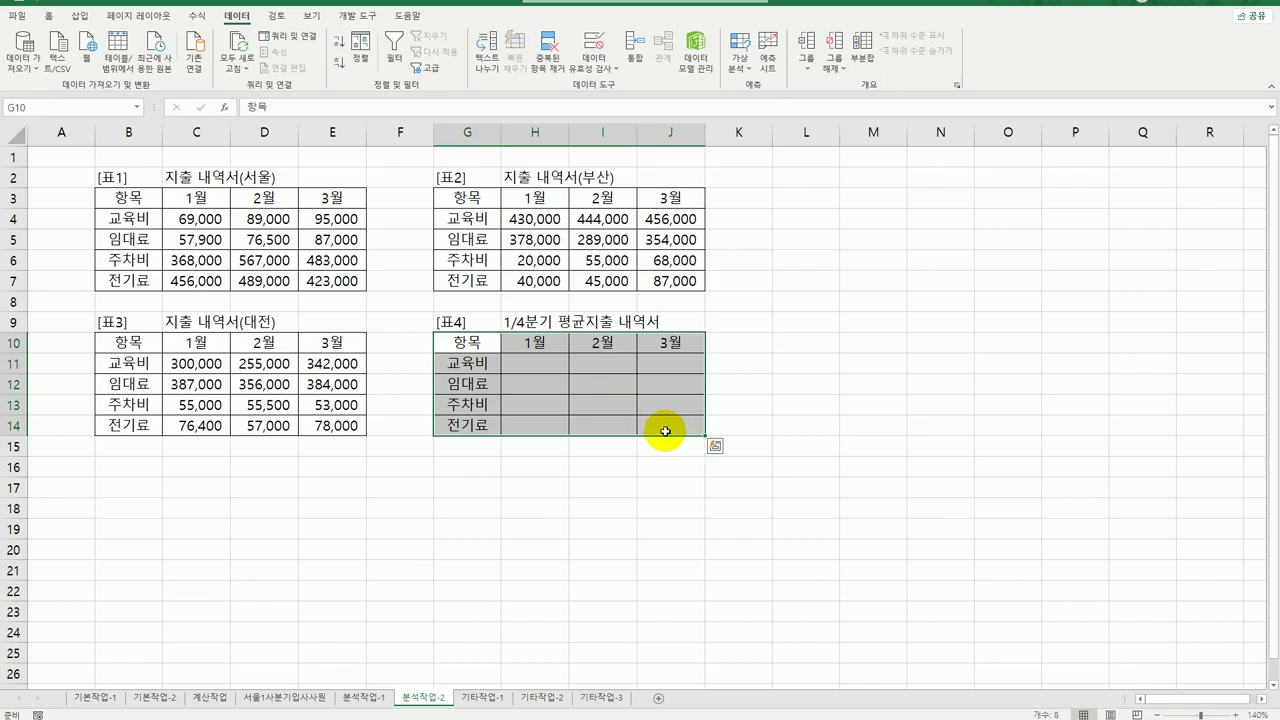
pyautogui.click(741, 68)
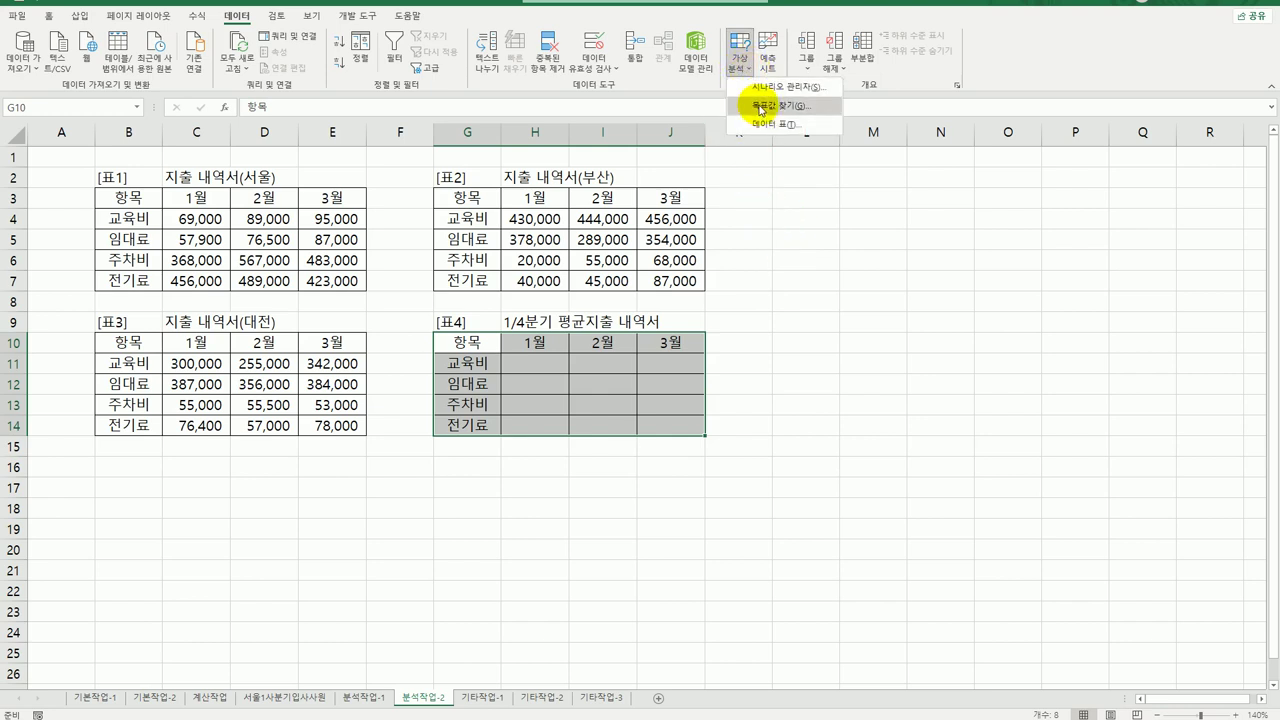
pyautogui.click(617, 90)
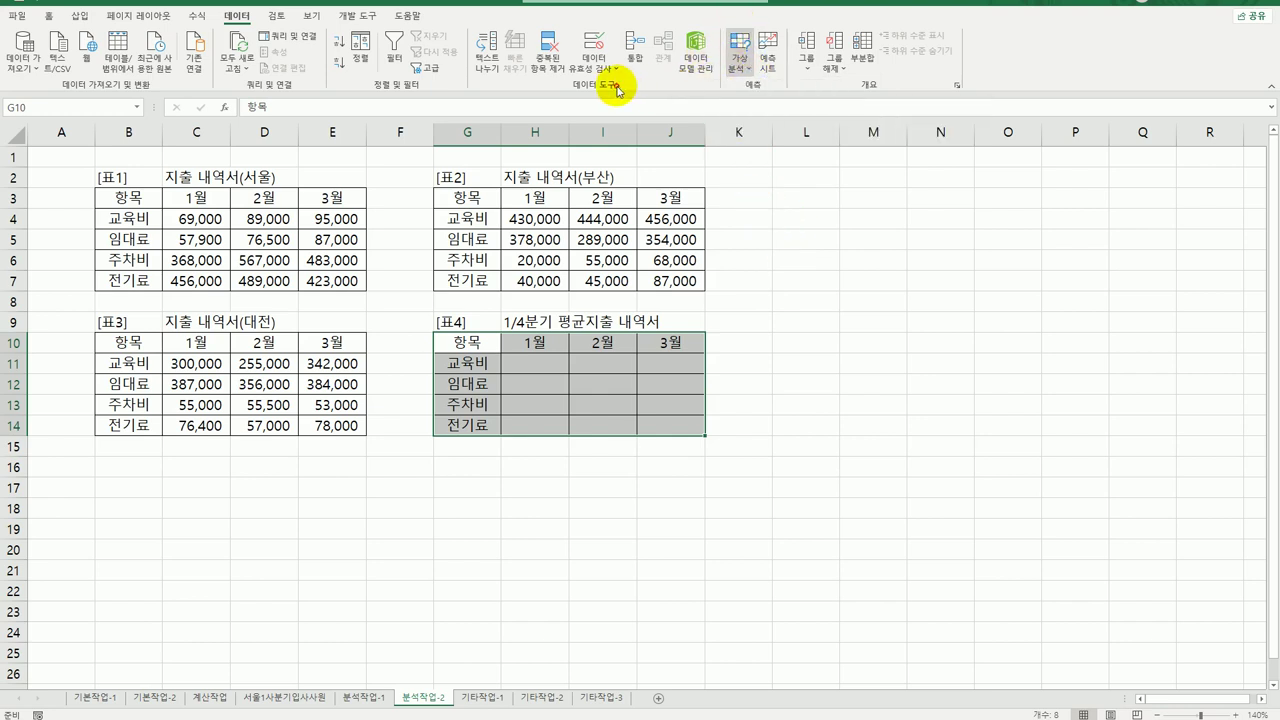
pyautogui.click(634, 48)
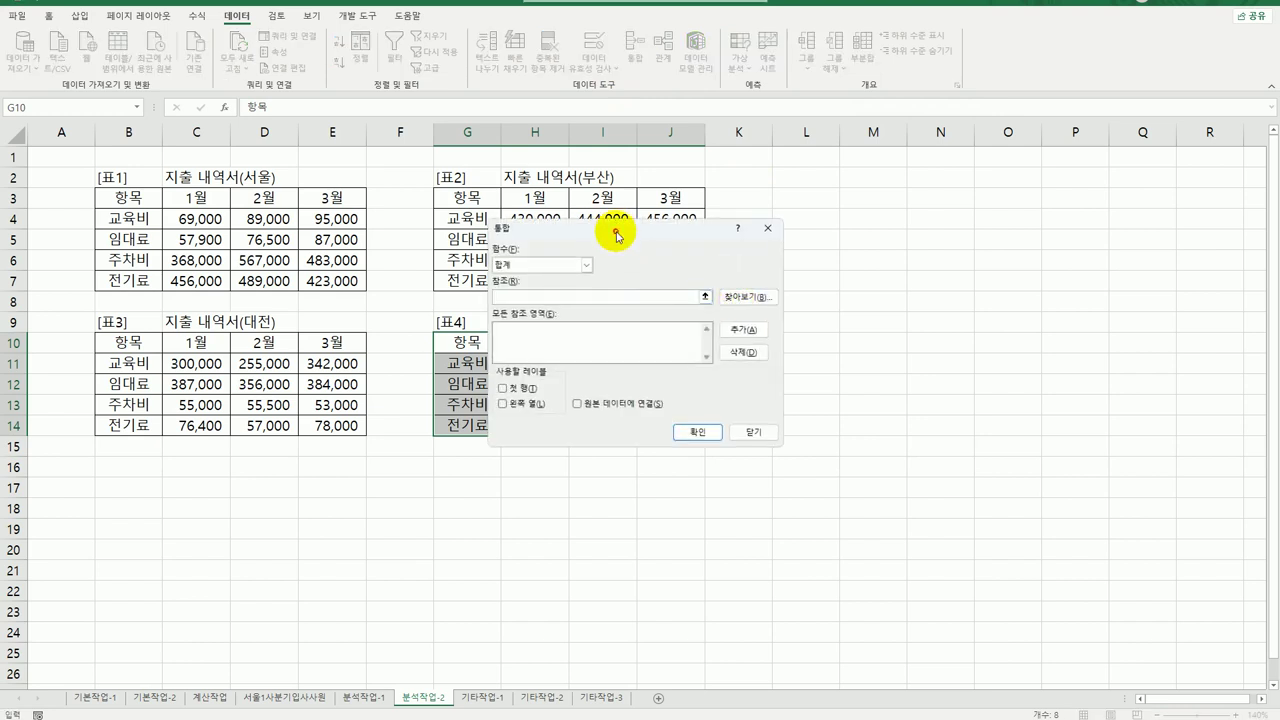
pyautogui.moveTo(617, 236); pyautogui.dragTo(821, 239)
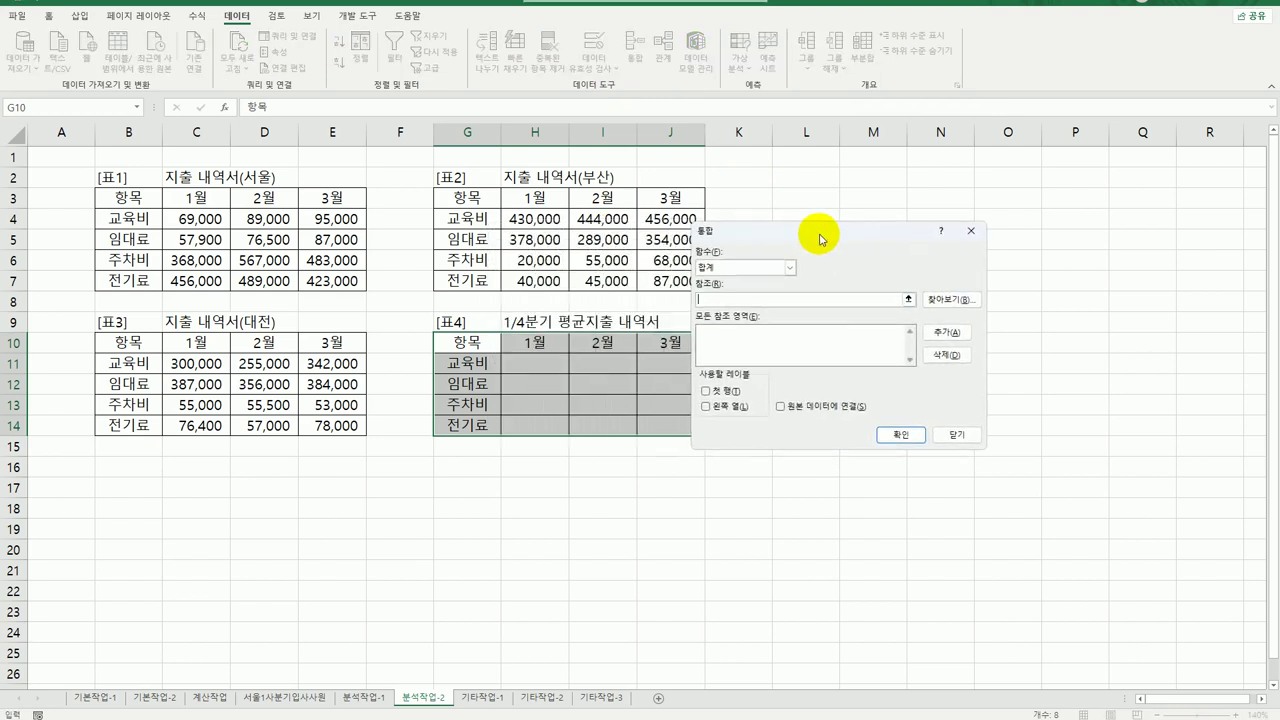
pyautogui.click(758, 274)
pyautogui.click(740, 302)
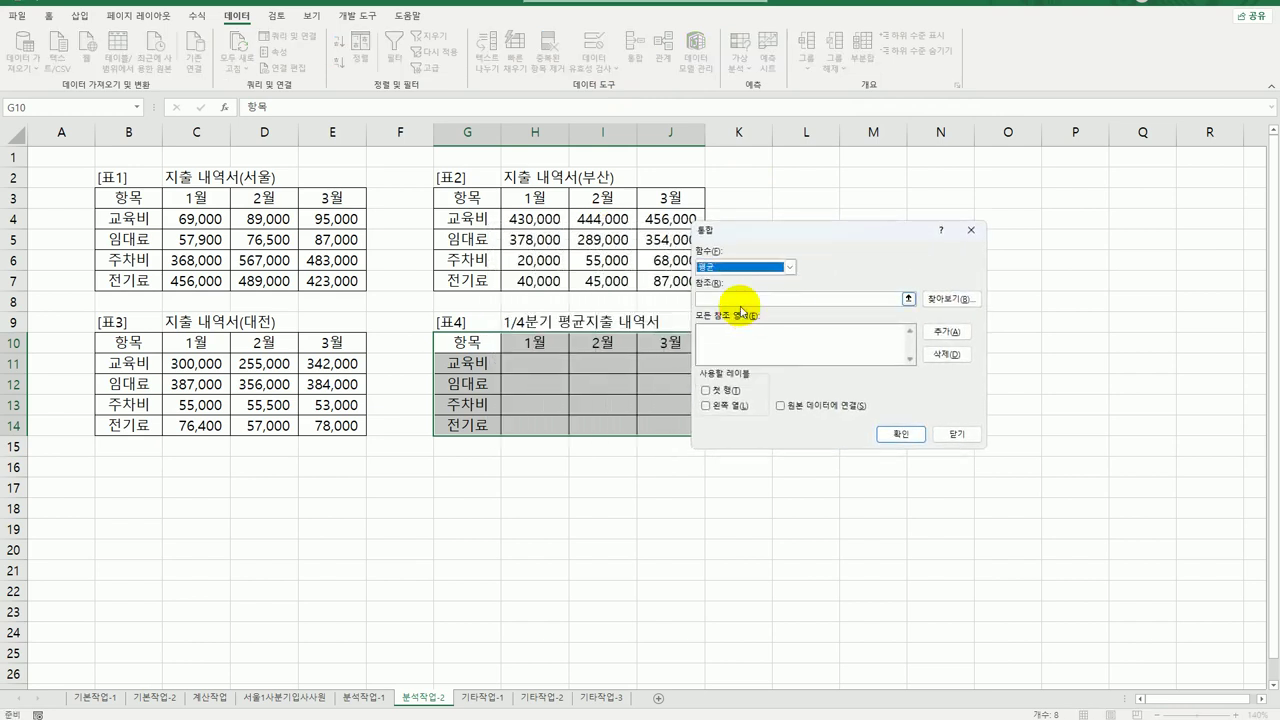
# Step: Add the 표1, 표2 and 표3 ranges B3:E7, G3:J7 and B10:E14 as consolidation references
pyautogui.click(738, 300)
pyautogui.moveTo(128, 197); pyautogui.dragTo(335, 281)
pyautogui.click(944, 331)
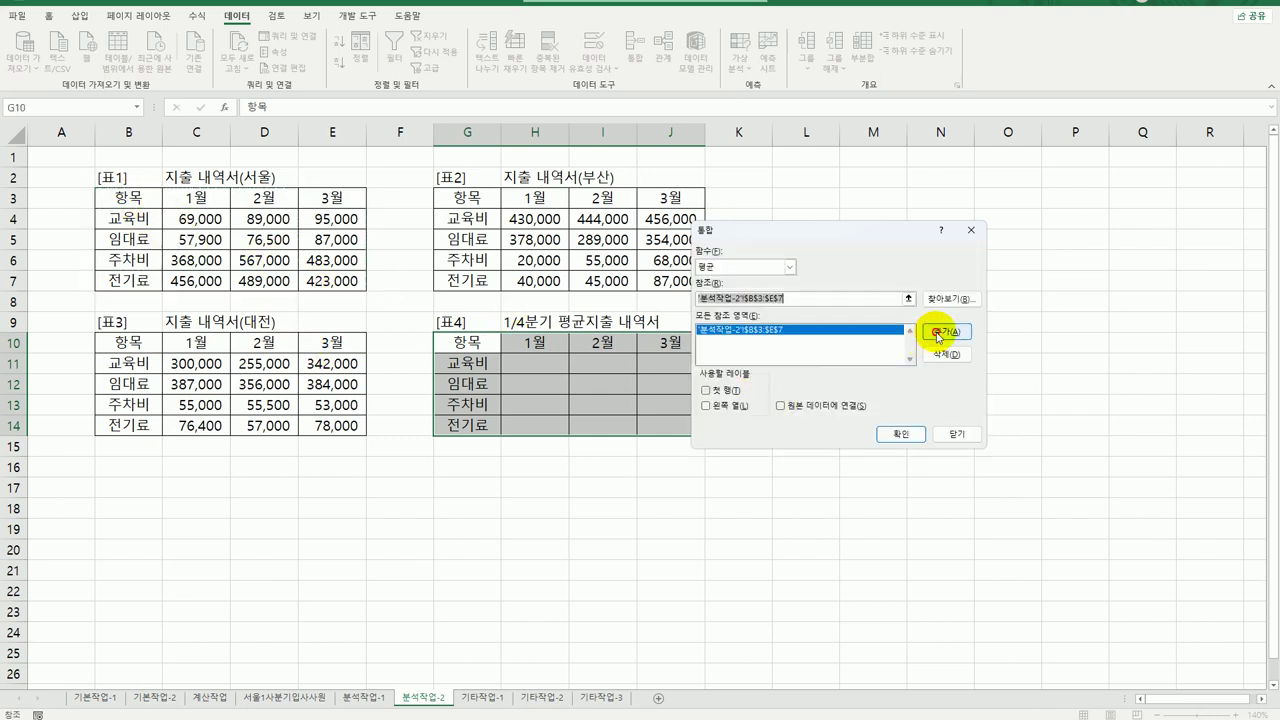
pyautogui.moveTo(468, 197); pyautogui.dragTo(668, 280)
pyautogui.click(939, 336)
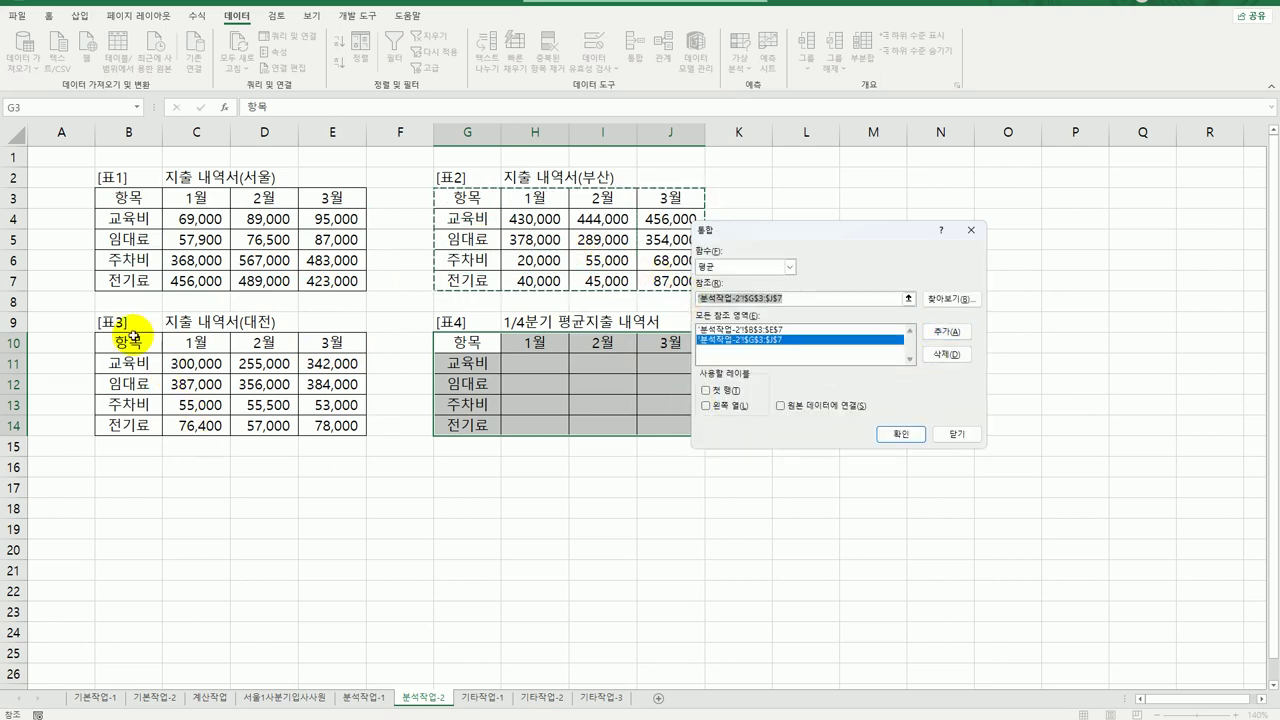
pyautogui.moveTo(126, 343); pyautogui.dragTo(305, 428)
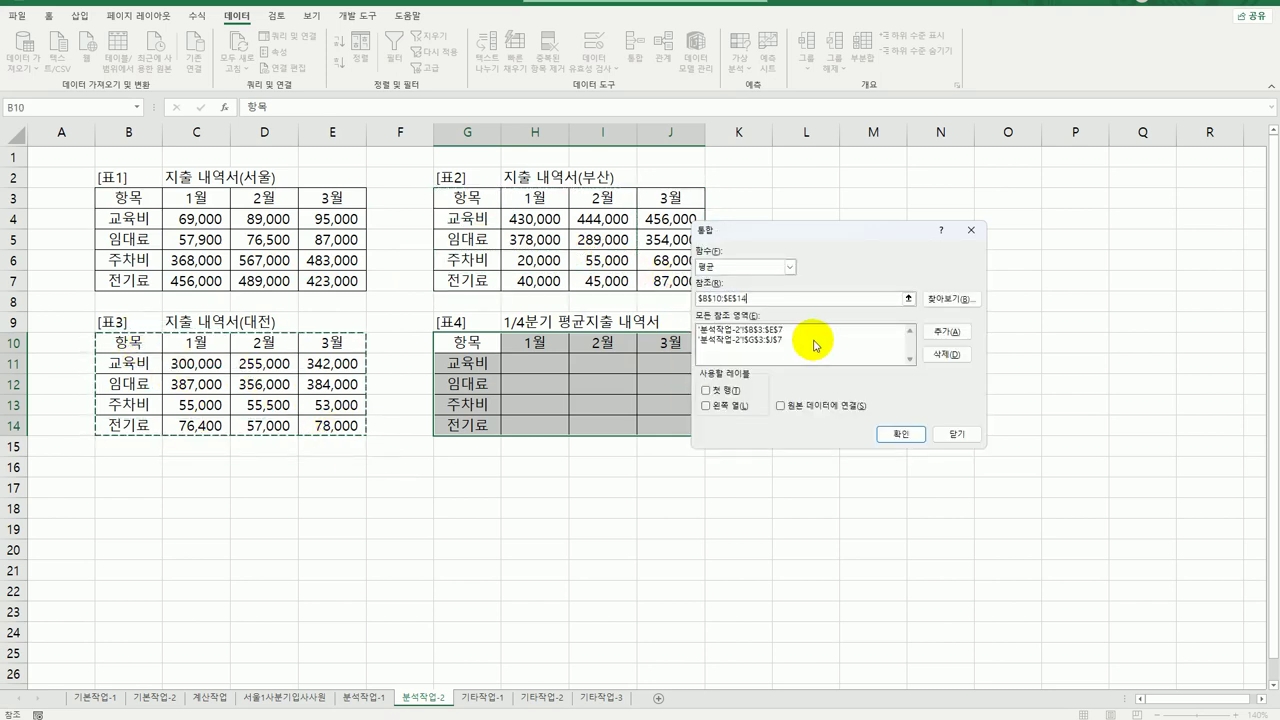
pyautogui.click(953, 331)
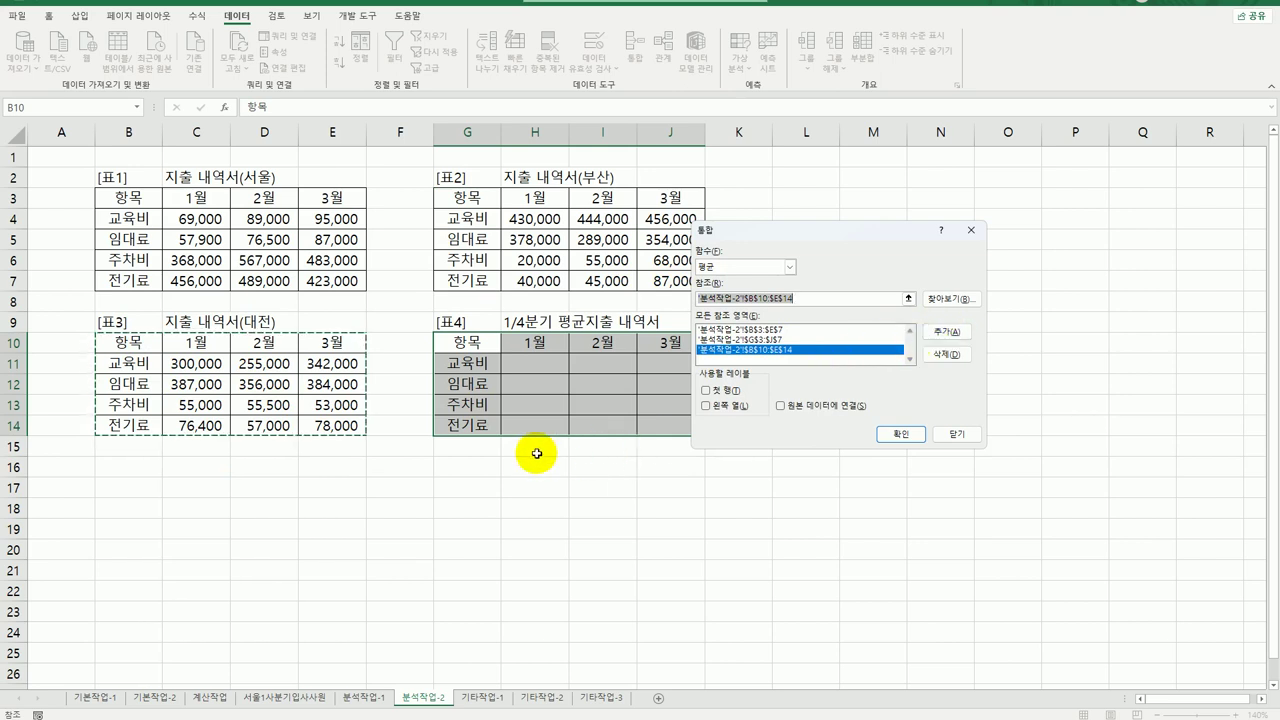
# Step: Use the first row (첫 행) and left column (왼쪽 열) as labels and run the consolidation into 표4
pyautogui.click(706, 390)
pyautogui.click(706, 406)
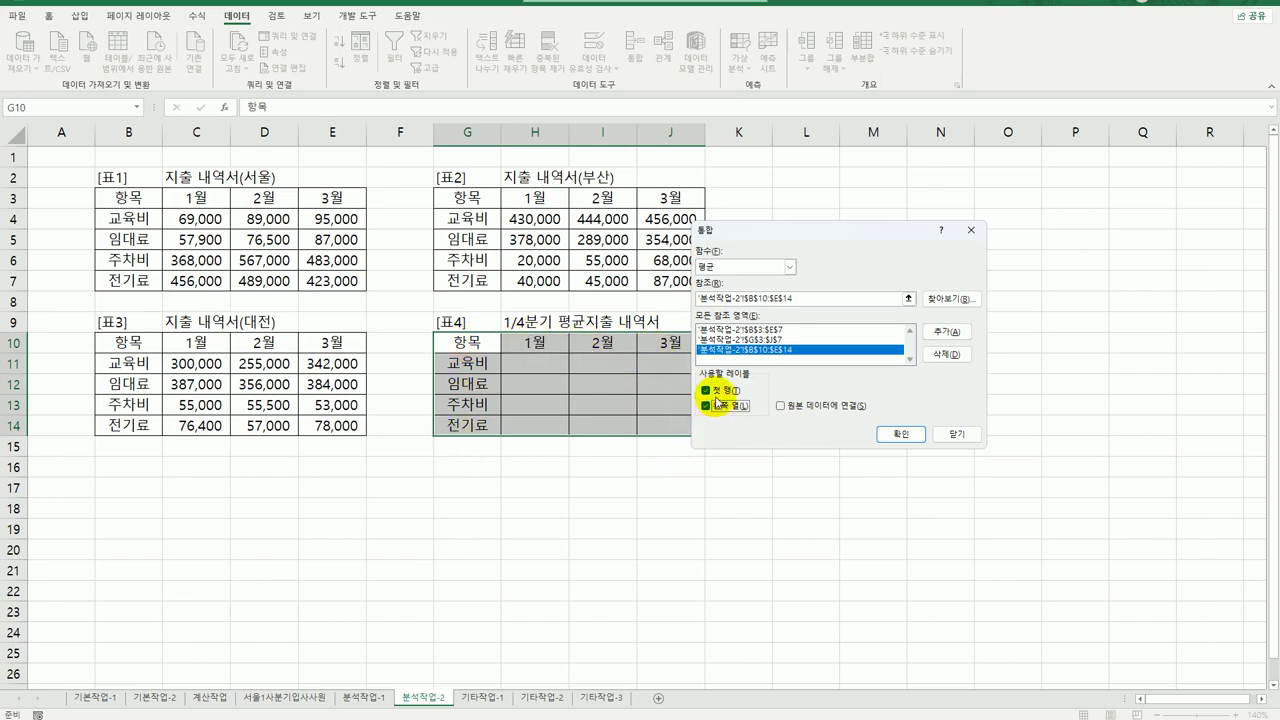
pyautogui.click(893, 434)
pyautogui.click(674, 425)
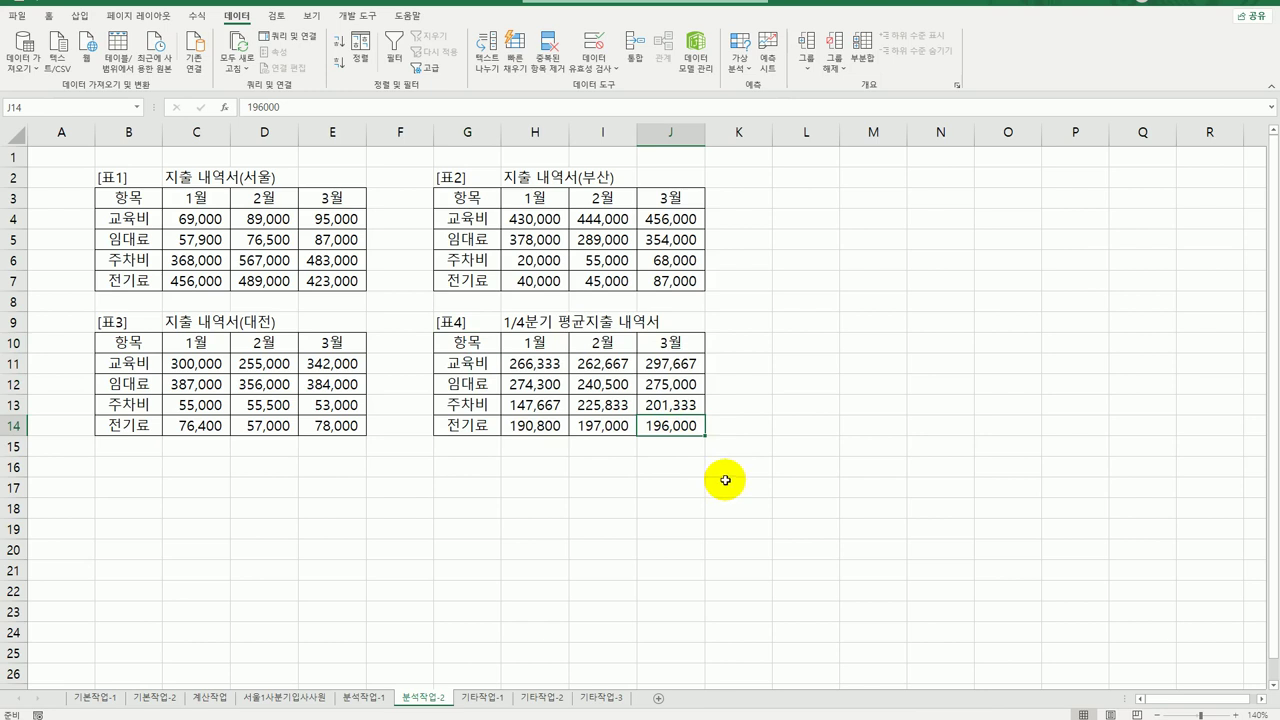
# Step: Switch to the 기타작업-1 sheet and look over the 대학생 월생활비 분석 table and its column chart
pyautogui.click(474, 703)
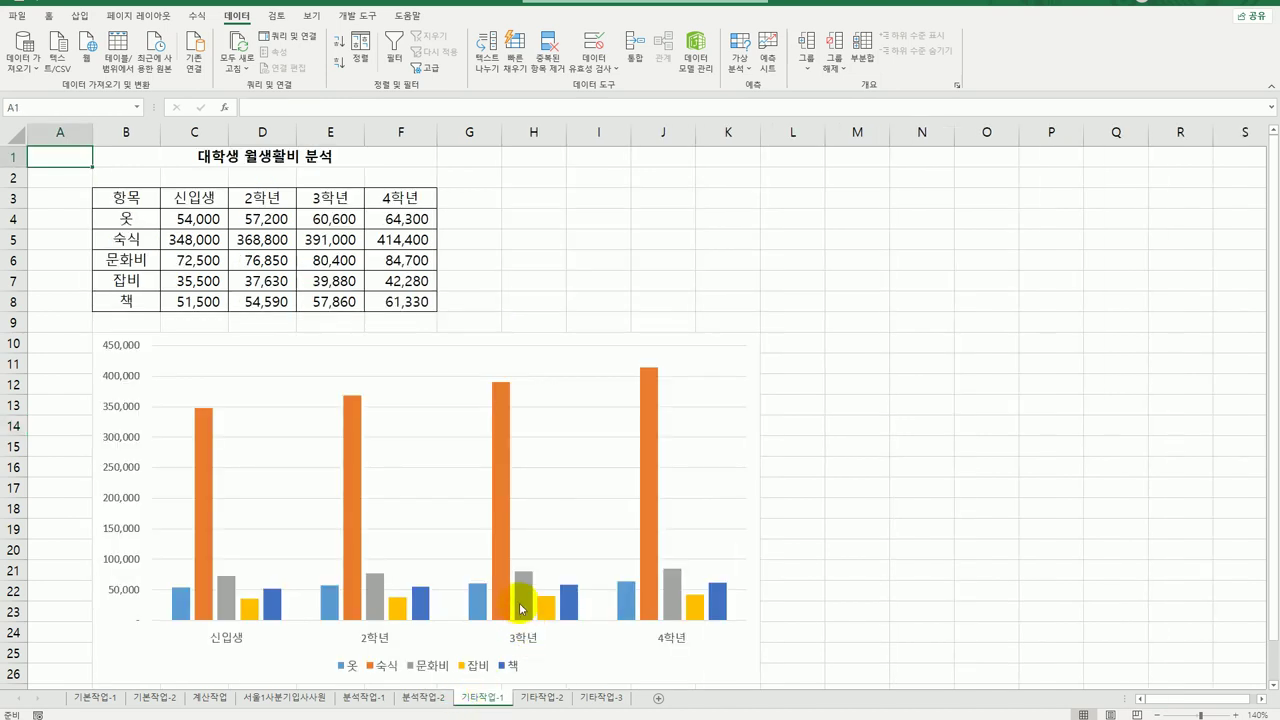
pyautogui.moveTo(521, 608)
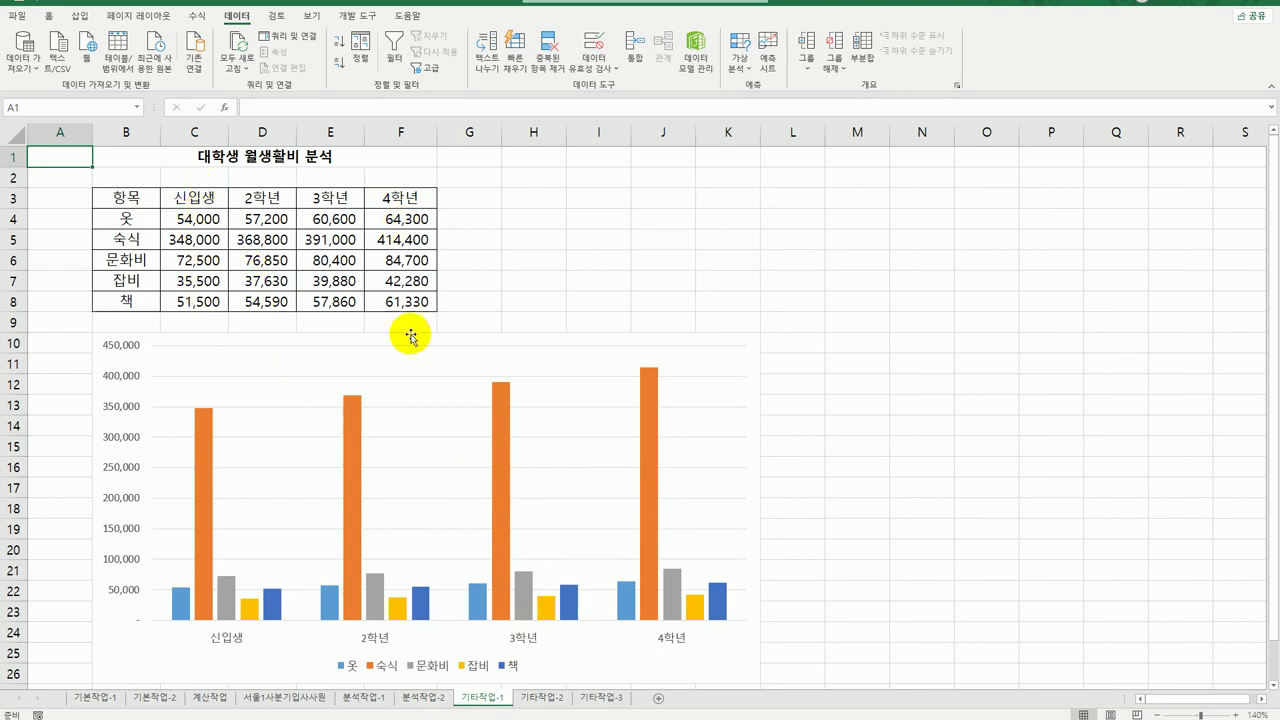
# Step: Change the chart's data source to B3:C8 and F3:F8 (신입생 and 4학년) and switch its rows and columns
pyautogui.rightClick(550, 386)
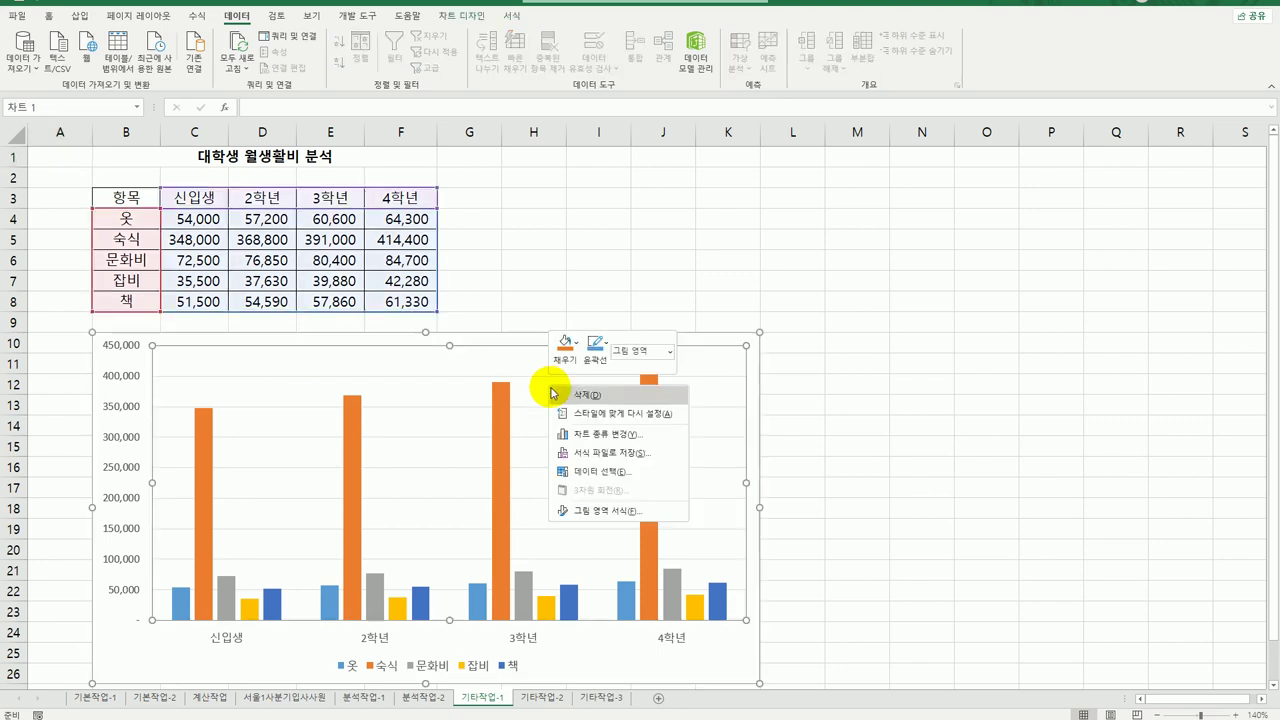
pyautogui.click(603, 471)
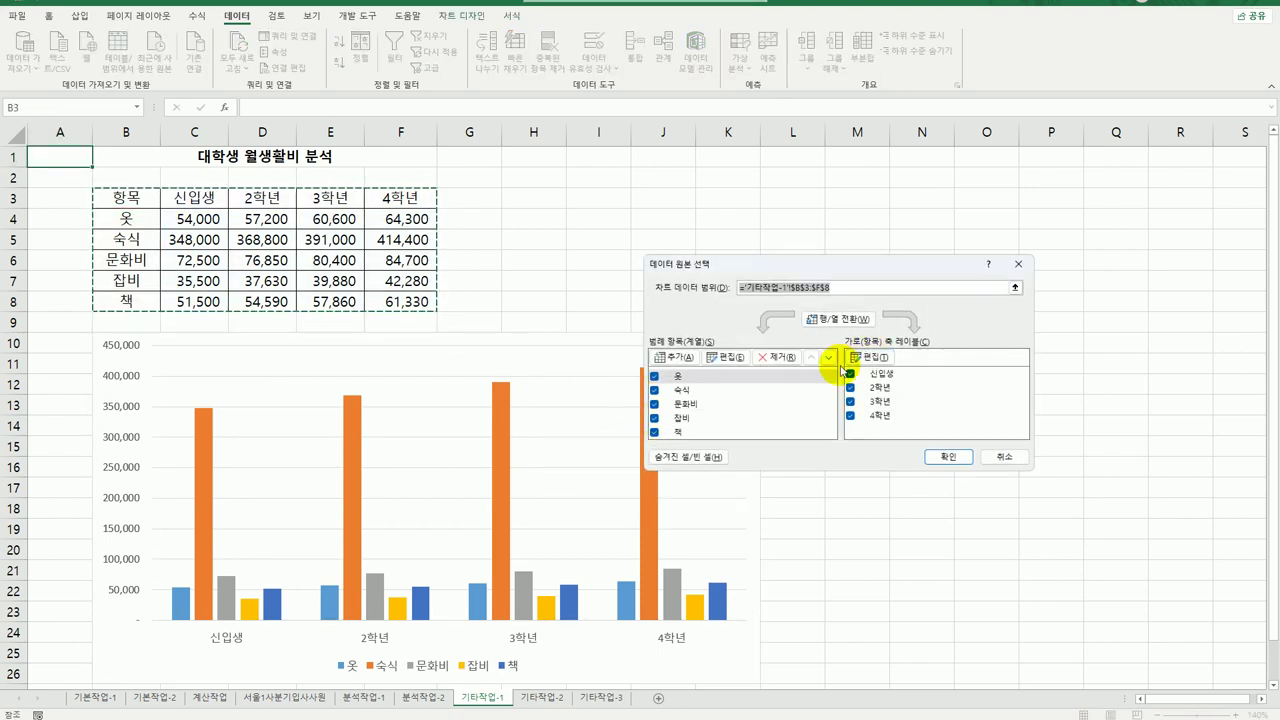
pyautogui.press('Delete')
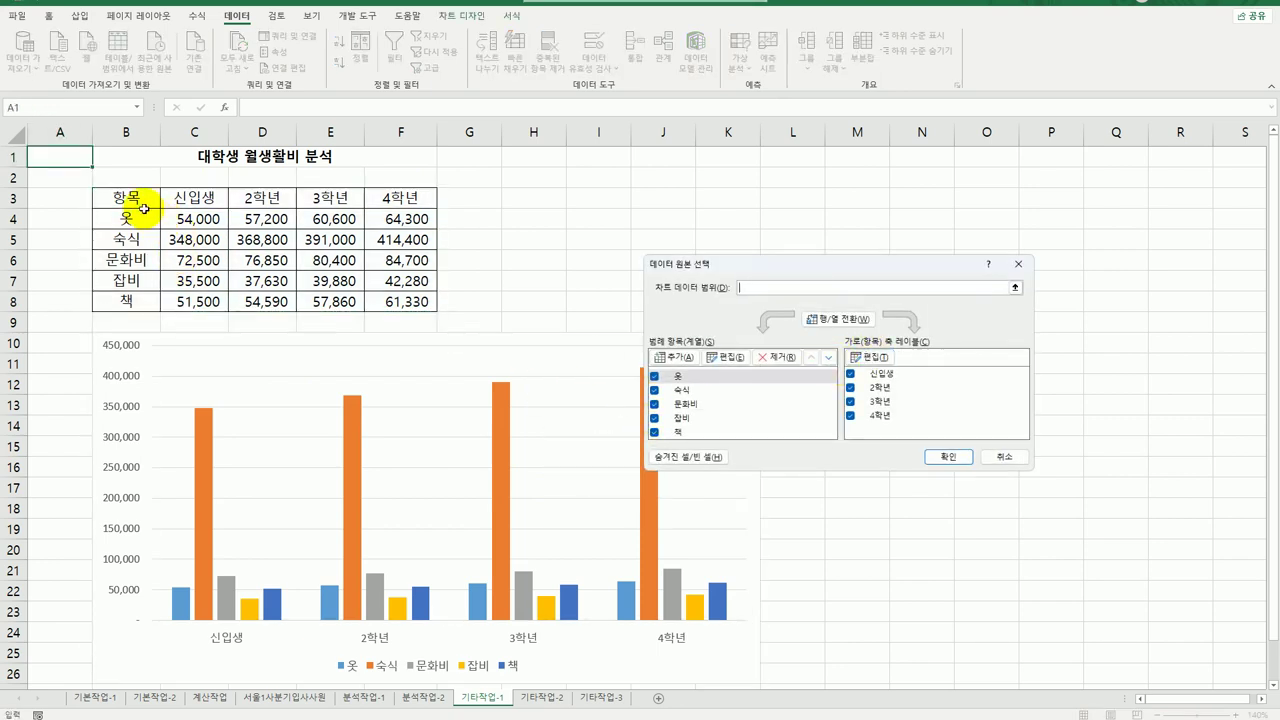
pyautogui.moveTo(126, 197); pyautogui.dragTo(198, 301)
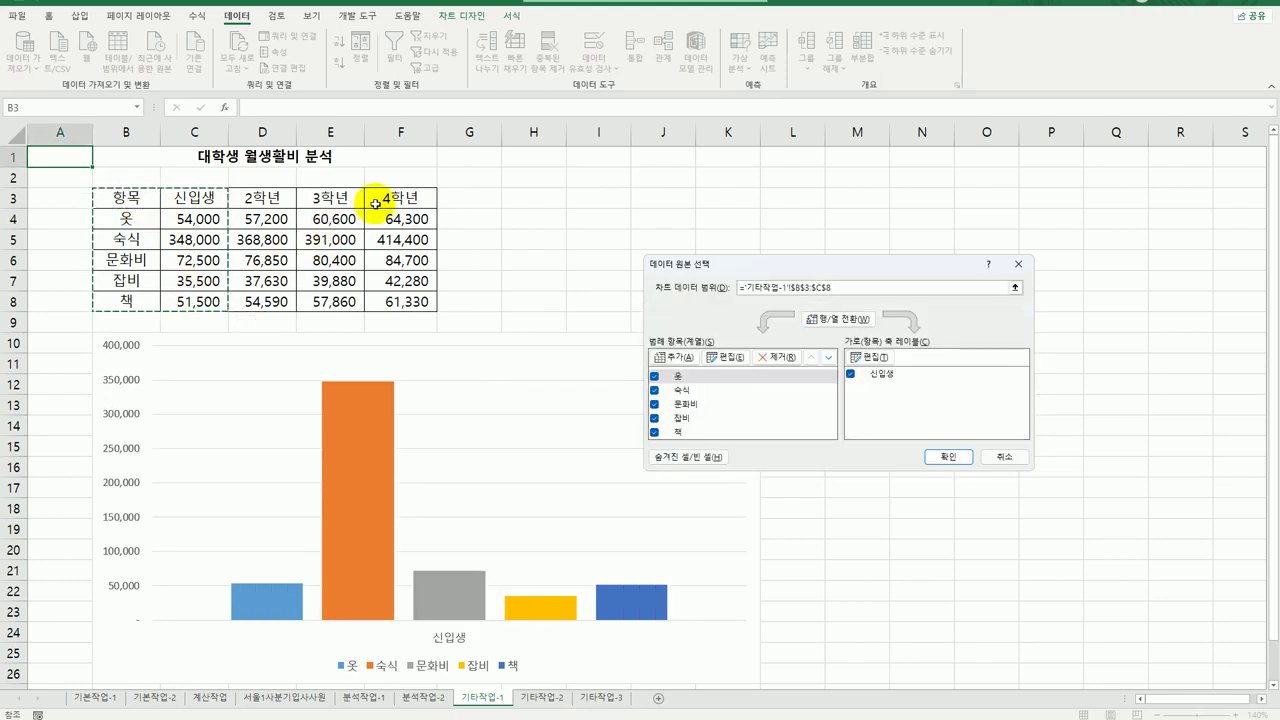
pyautogui.moveTo(391, 200); pyautogui.dragTo(400, 302)
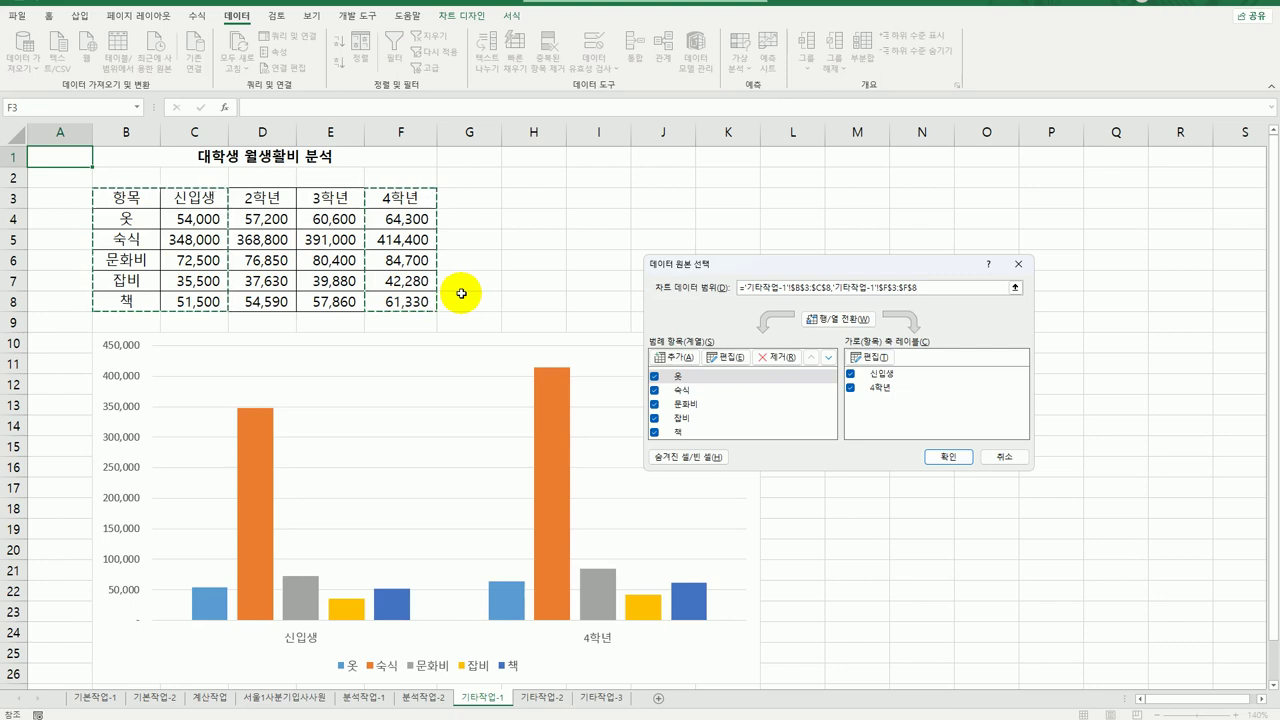
pyautogui.click(843, 322)
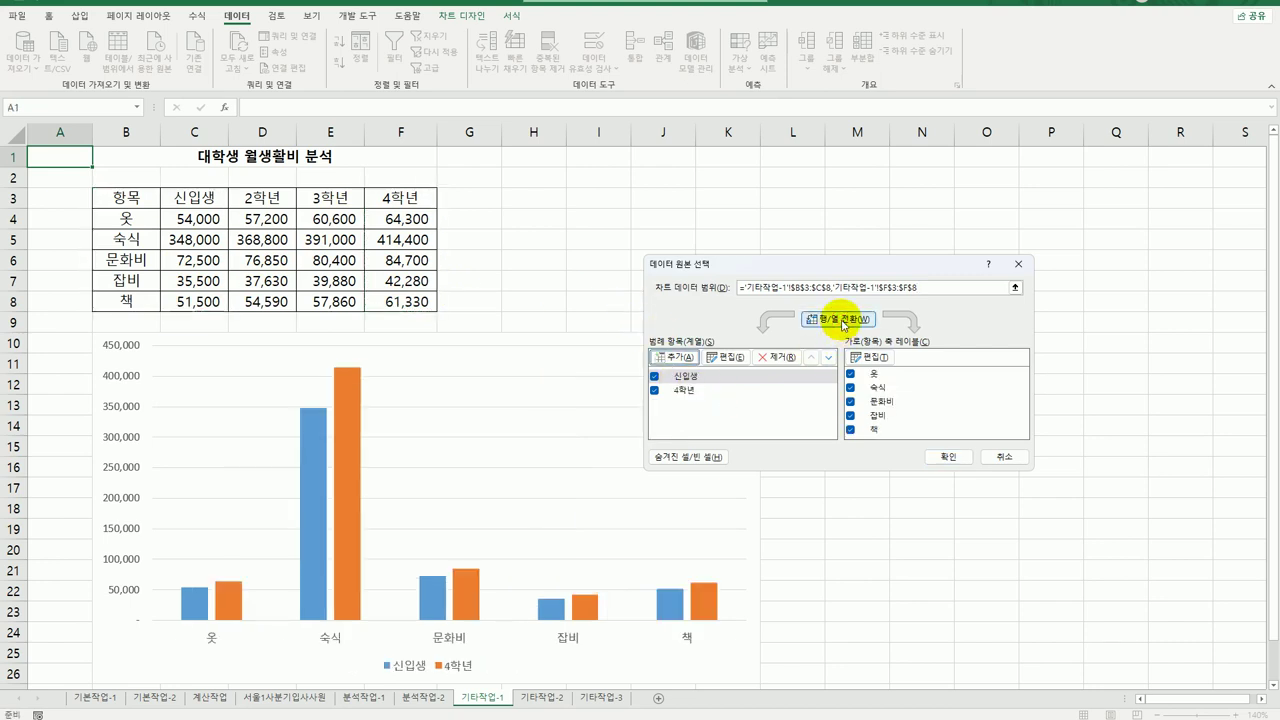
pyautogui.click(945, 457)
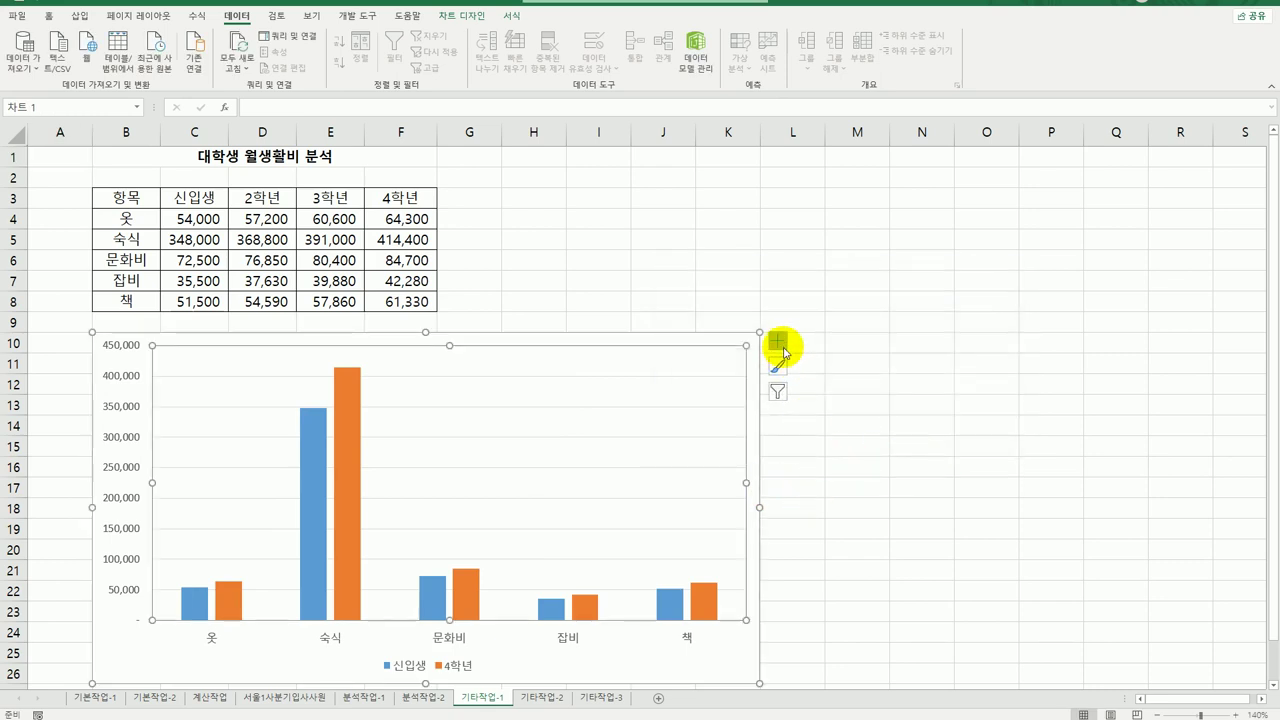
# Step: Add a chart title and a primary horizontal (기본 가로) axis title to the chart
pyautogui.click(779, 343)
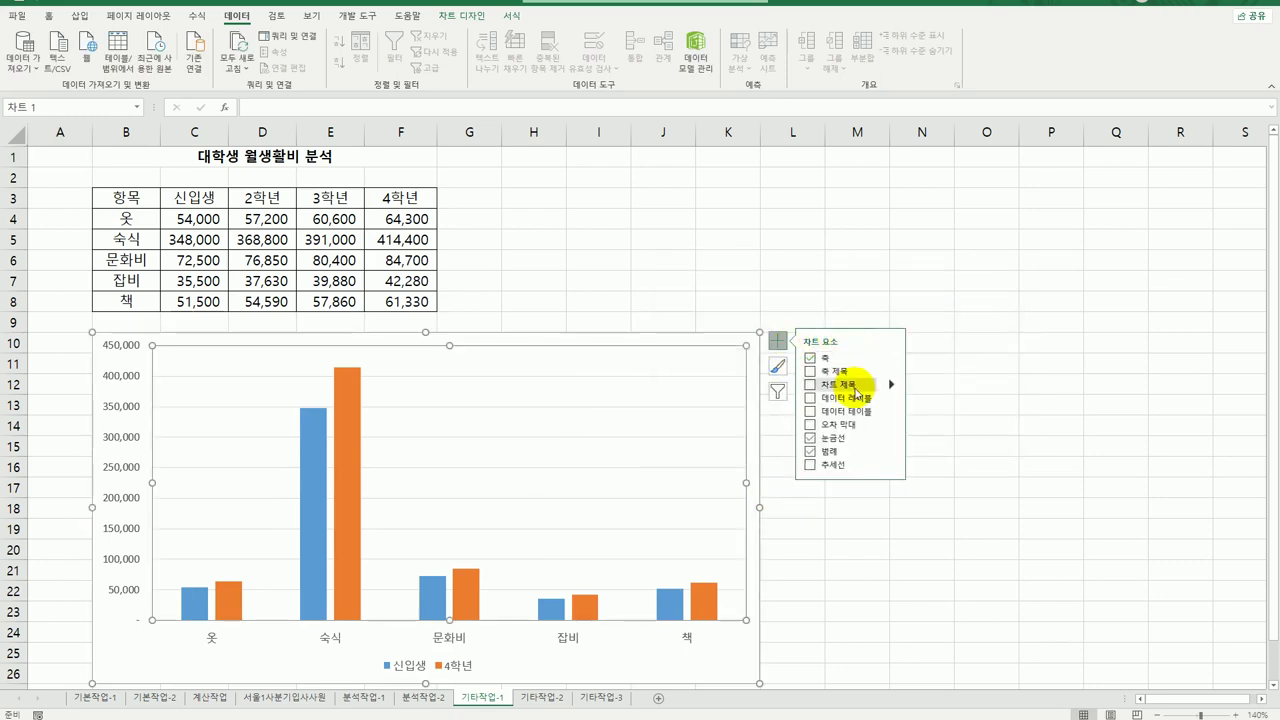
pyautogui.click(855, 388)
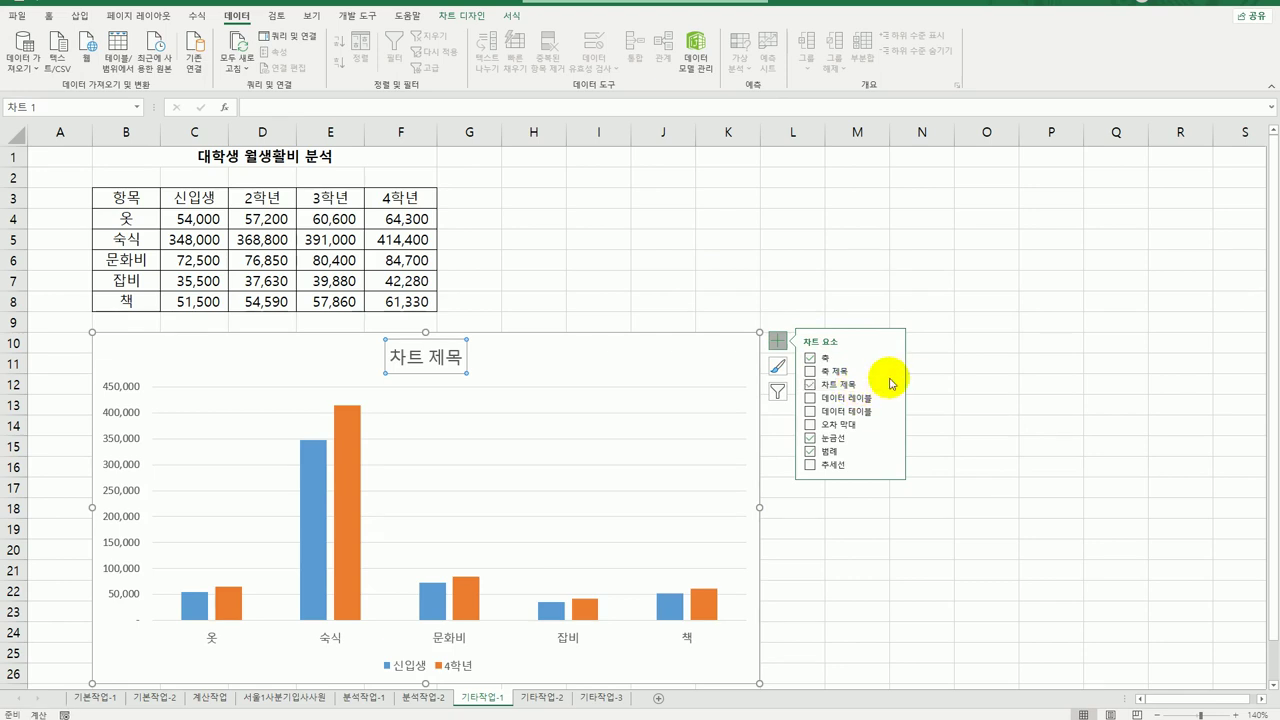
pyautogui.click(890, 371)
pyautogui.click(940, 387)
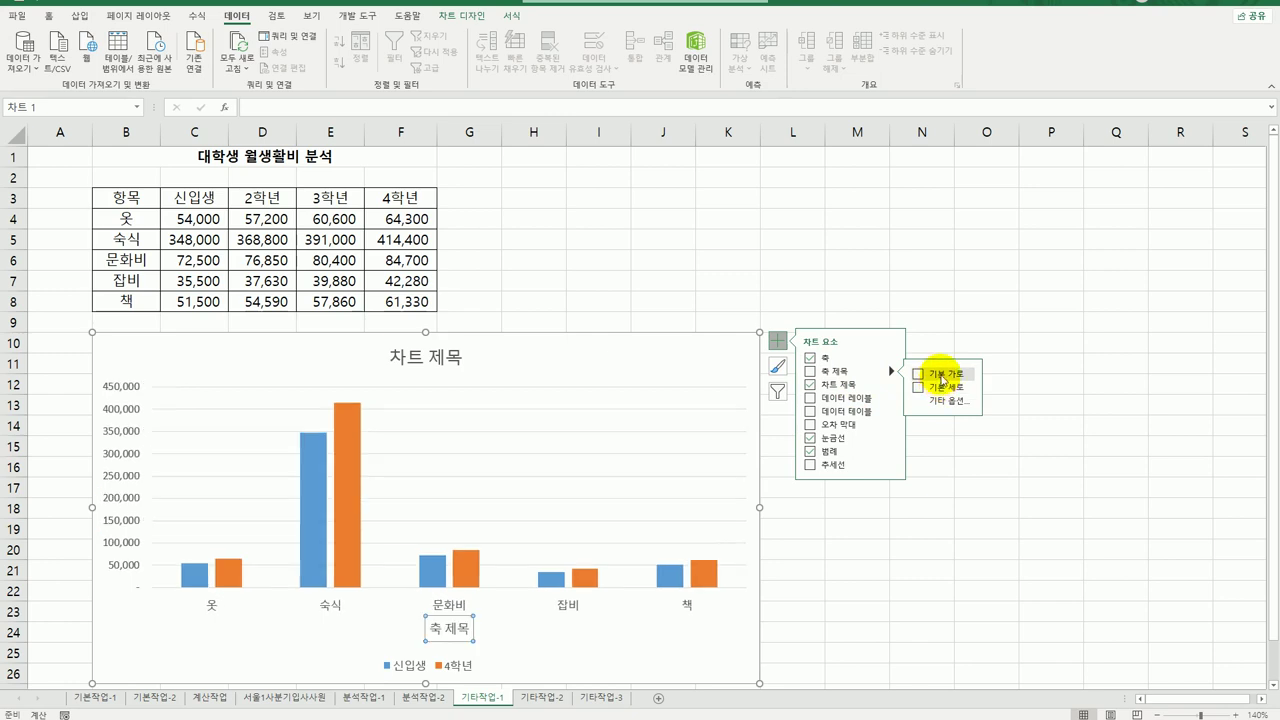
pyautogui.click(943, 376)
# Step: Replace the chart title's placeholder text with 신입생과 4학년 월생활비 분석
pyautogui.click(425, 360)
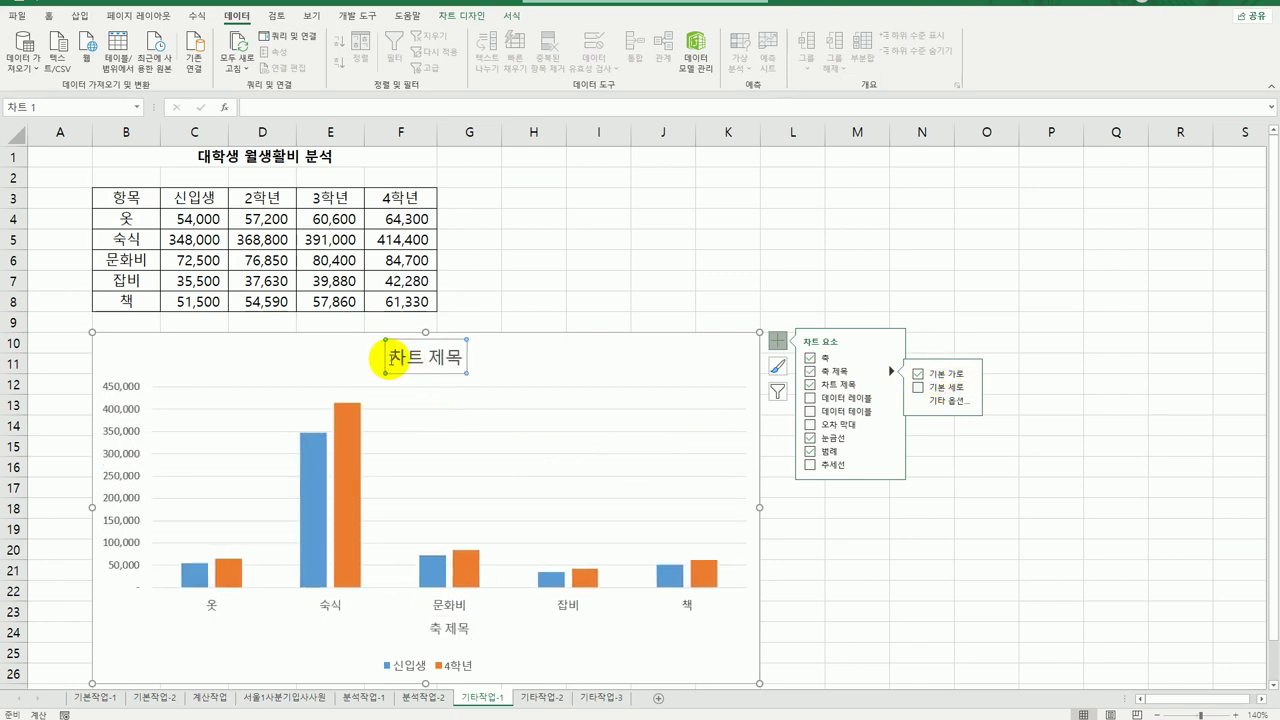
pyautogui.moveTo(388, 358); pyautogui.dragTo(474, 362)
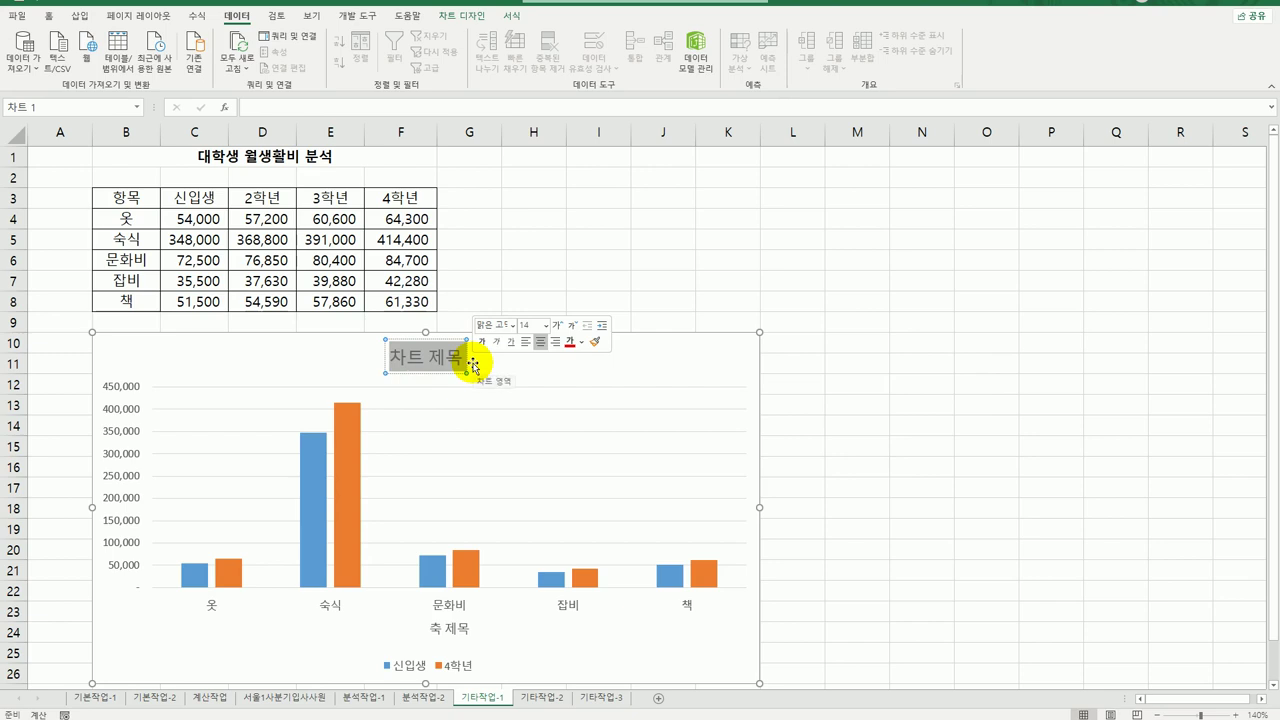
pyautogui.write('신ㅇ')
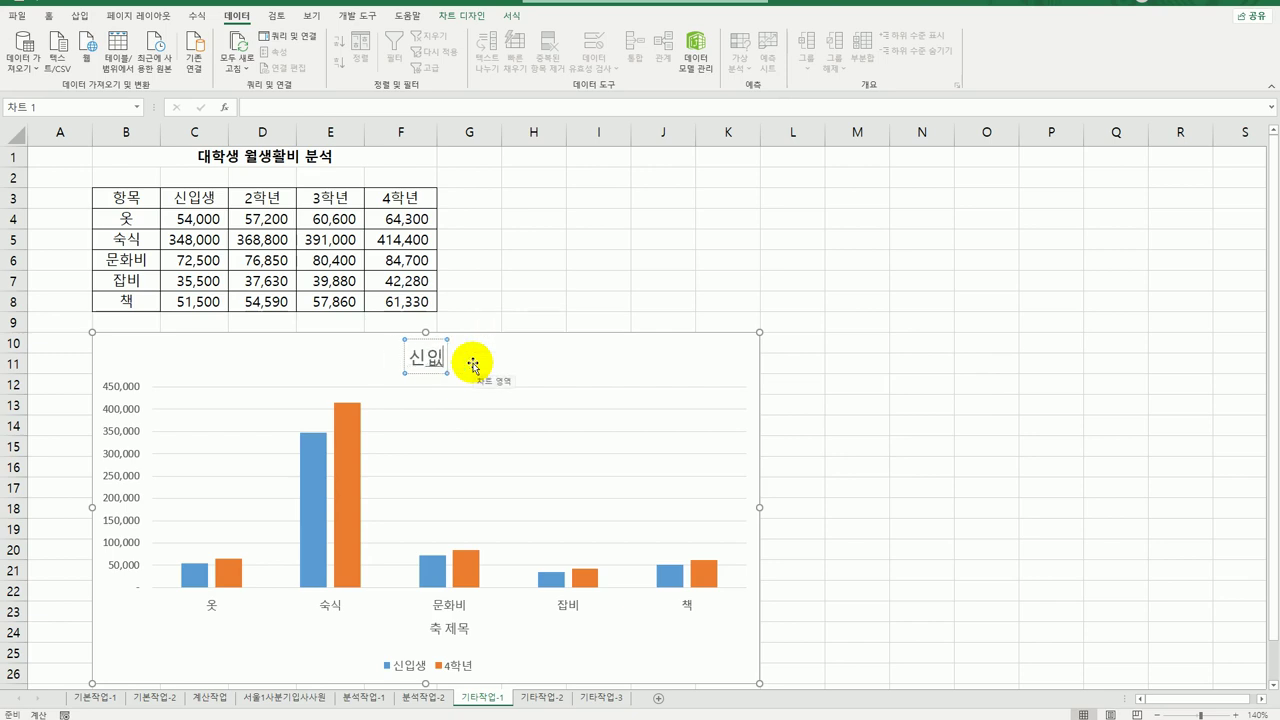
pyautogui.write('생ㄱ')
pyautogui.write(' 4')
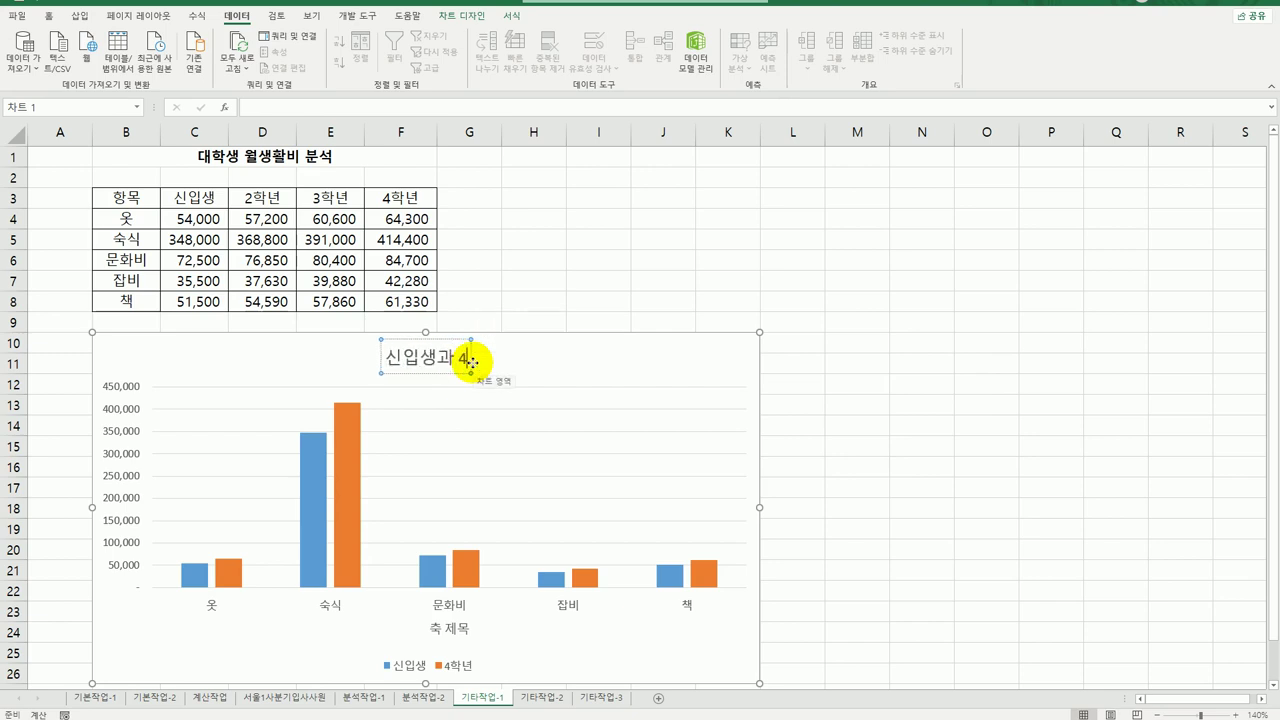
pyautogui.write('학년')
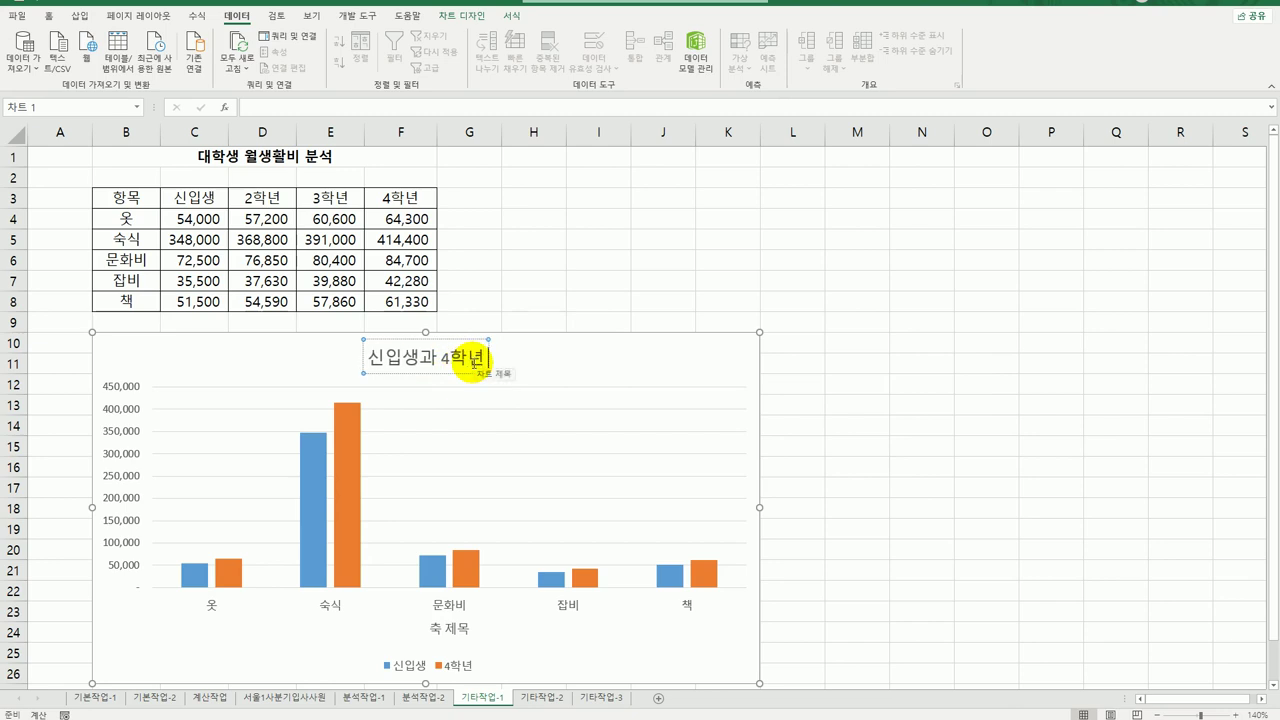
pyautogui.write(' 월생활비 ㅂ')
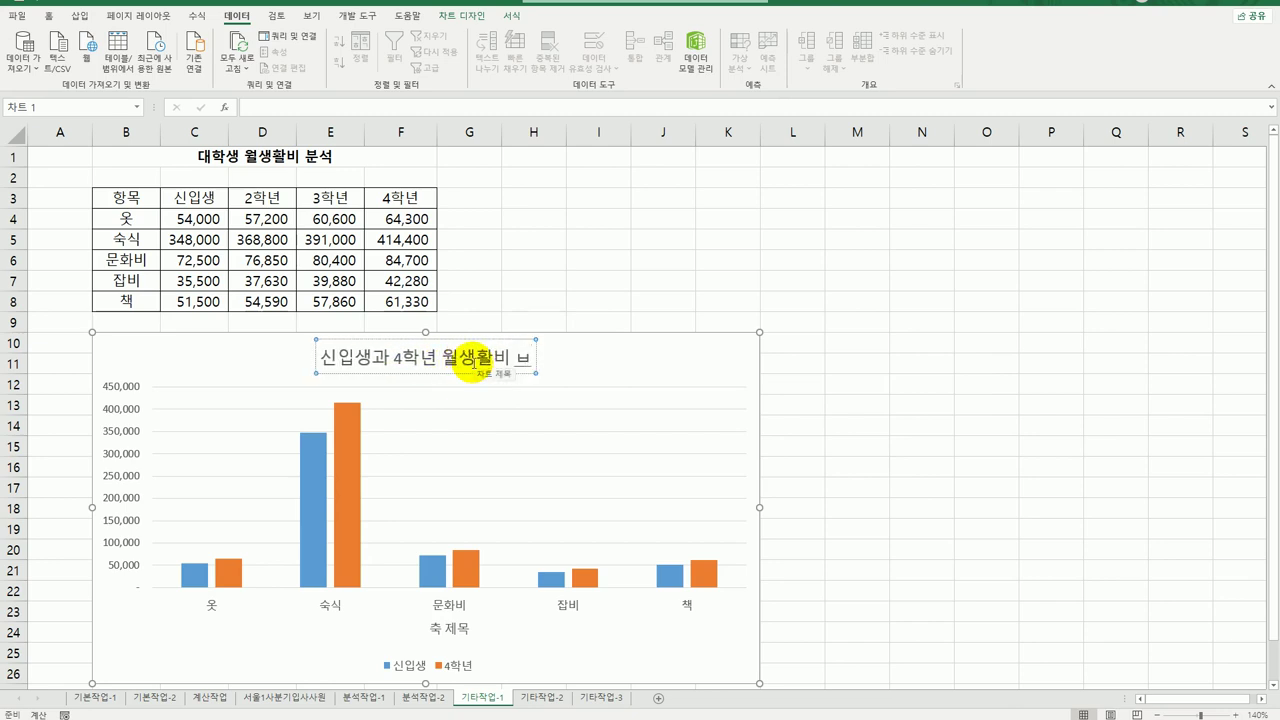
pyautogui.press('BackSpace')
pyautogui.write('분석')
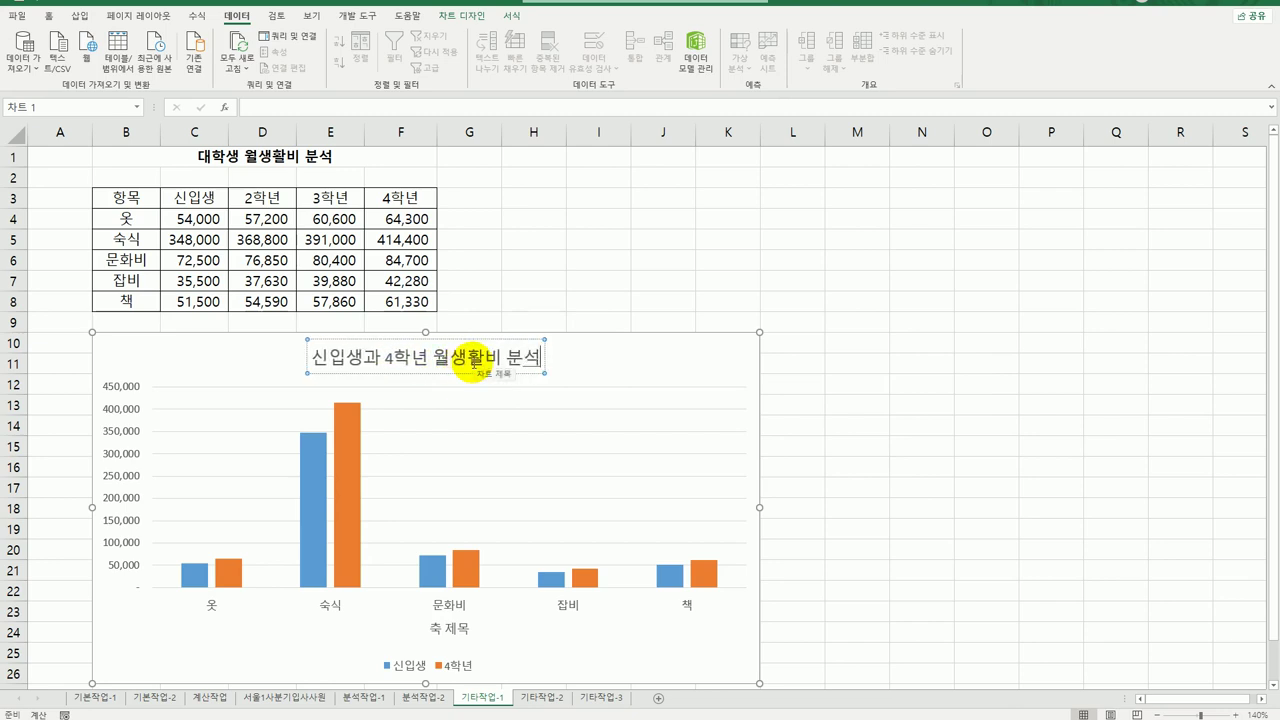
# Step: Replace the horizontal axis title's placeholder text with 항목
pyautogui.click(436, 628)
pyautogui.moveTo(435, 628); pyautogui.dragTo(471, 631)
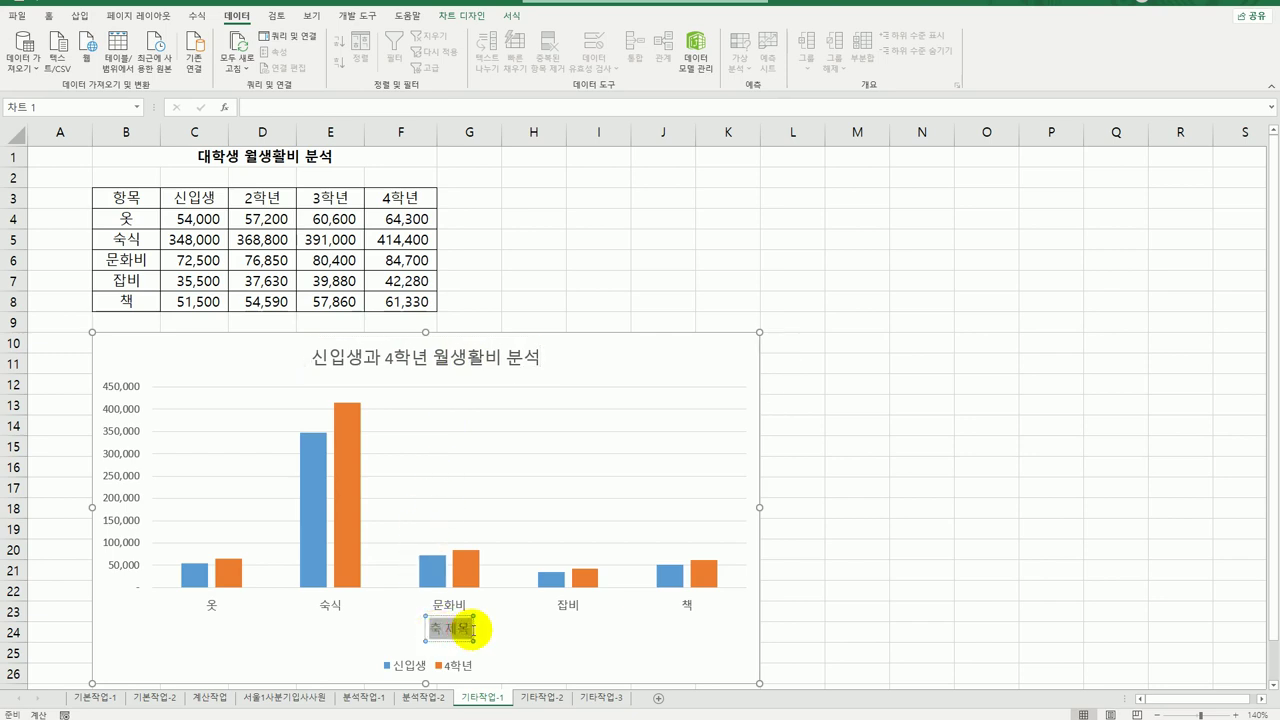
pyautogui.write('항목')
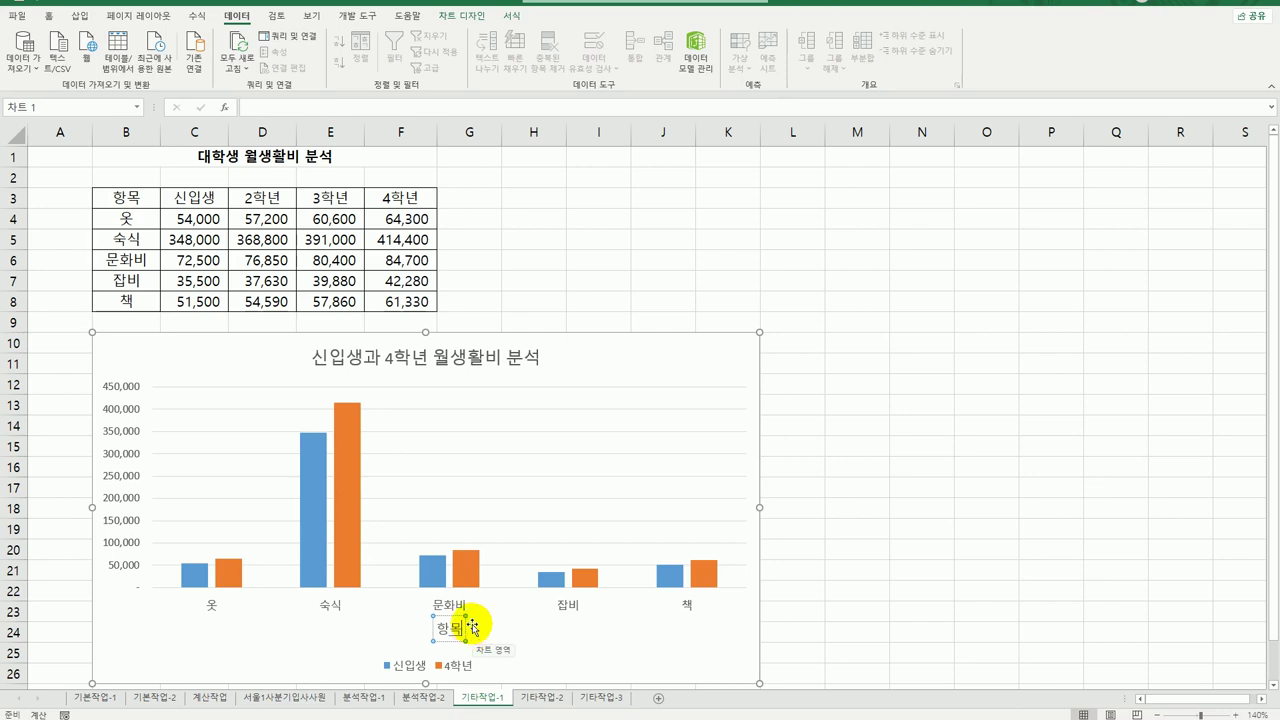
# Step: Add a data label to only the 숙식 bar of the 4학년 series and open that bar's formatting options
pyautogui.click(349, 512)
pyautogui.click(351, 495)
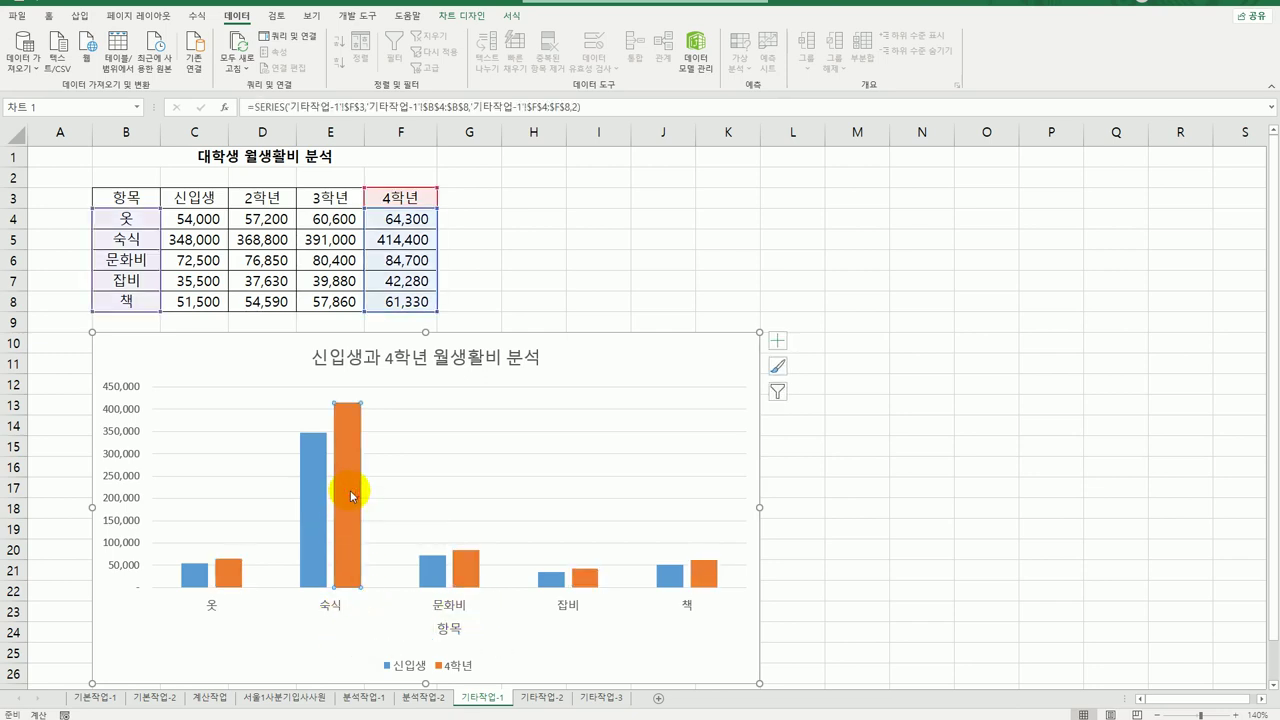
pyautogui.rightClick(357, 442)
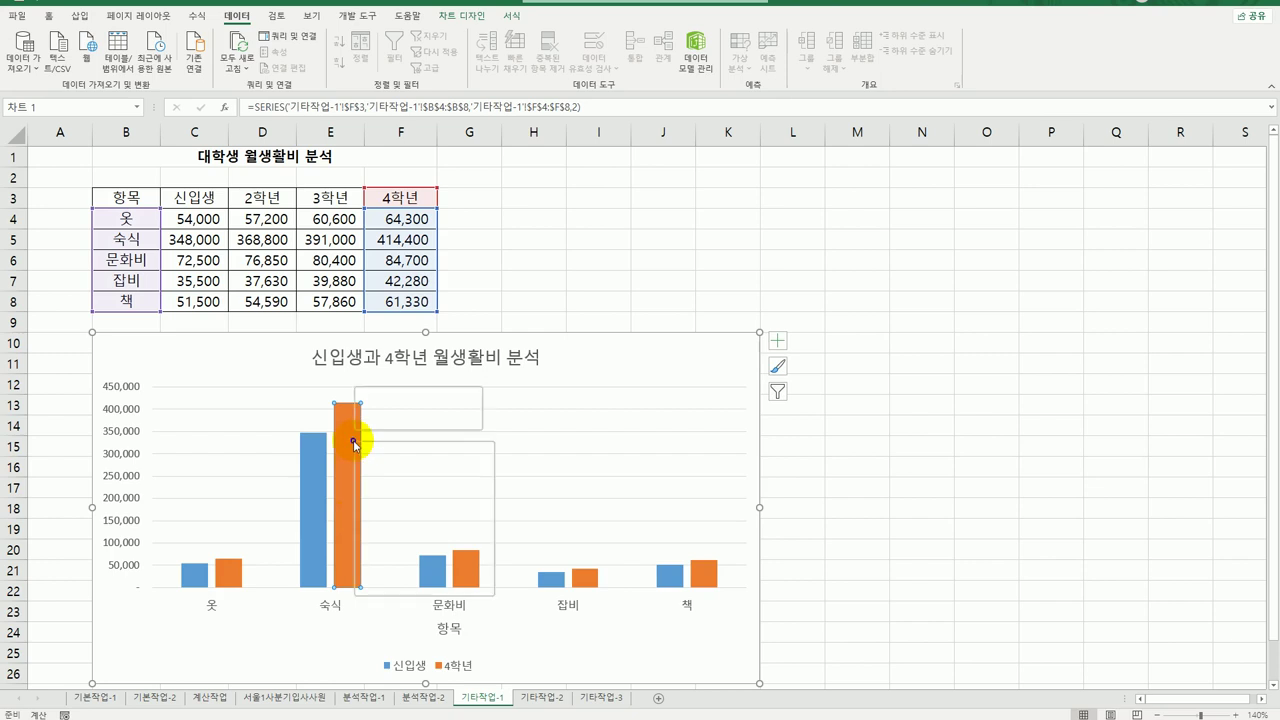
pyautogui.click(414, 549)
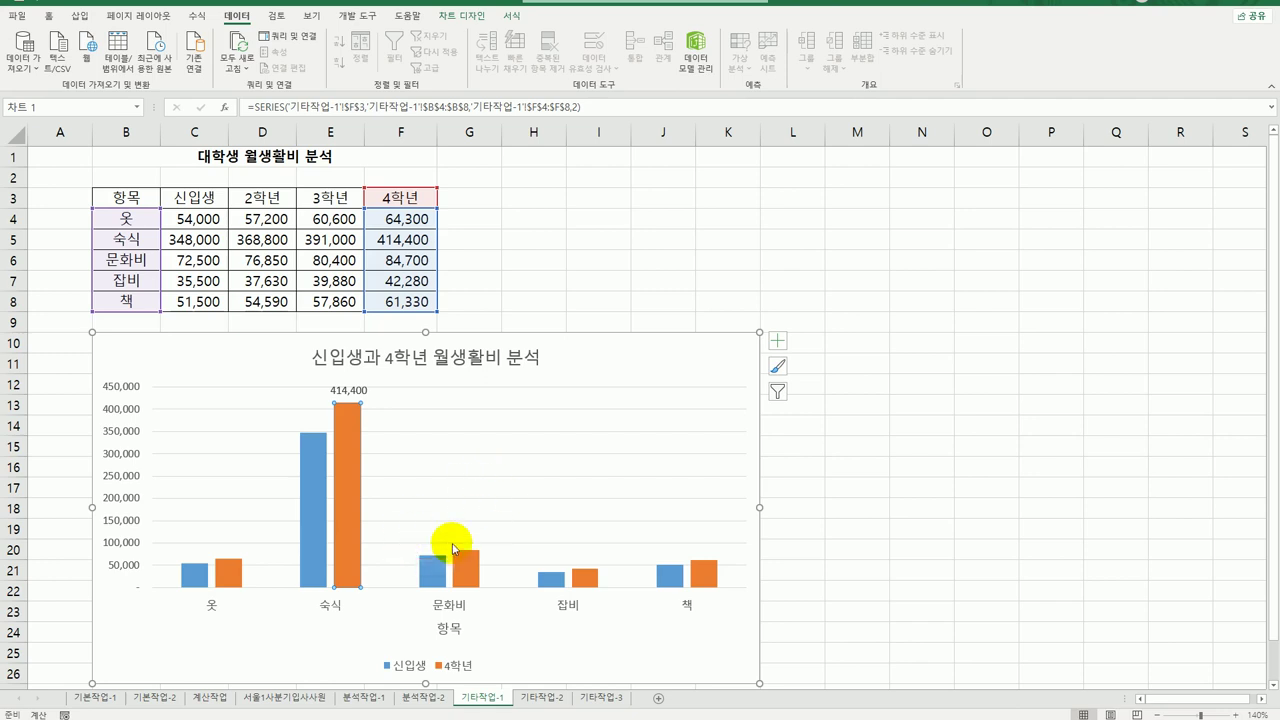
pyautogui.rightClick(350, 462)
pyautogui.click(401, 607)
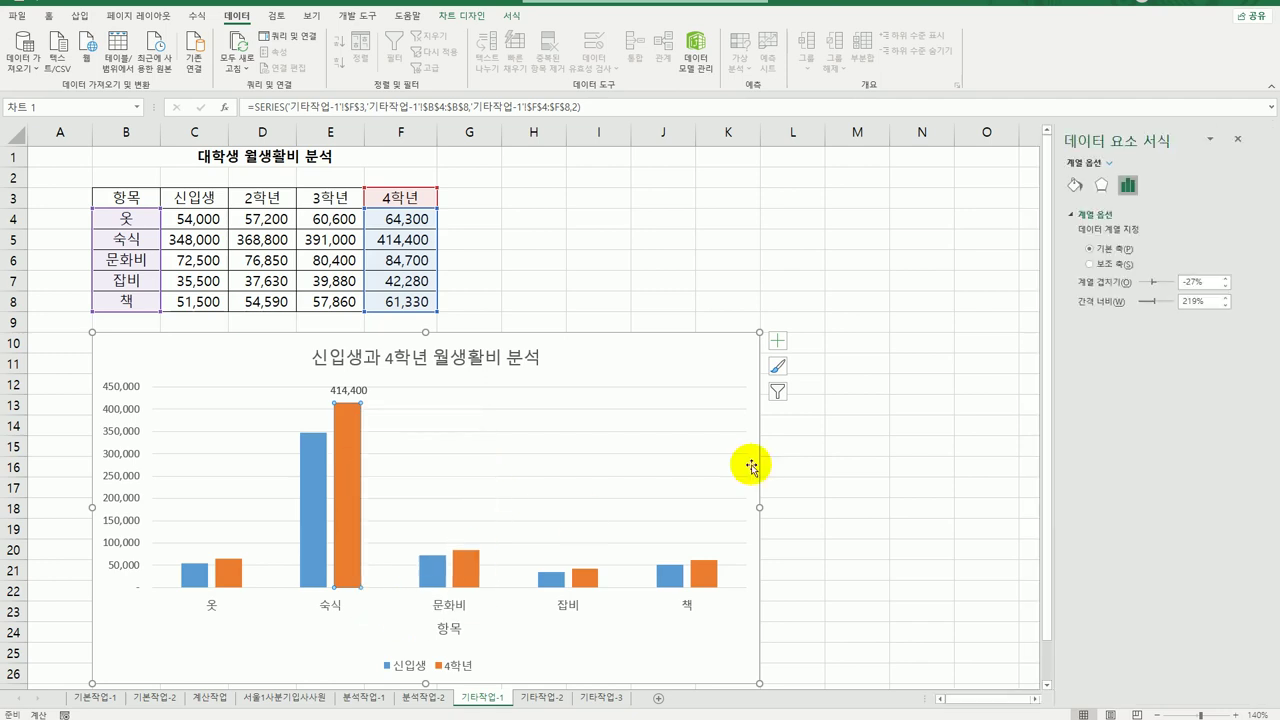
# Step: Try a series overlap (계열 겹치기) of 70% and undo the change
pyautogui.click(1205, 283)
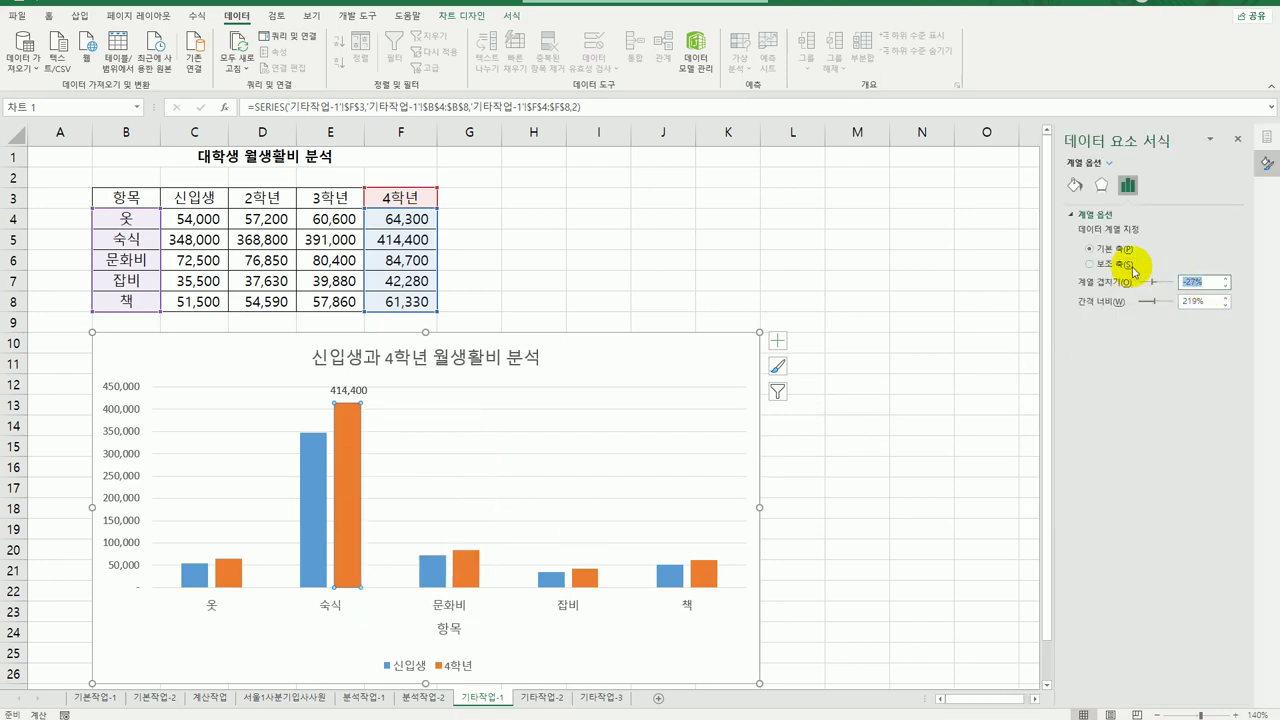
pyautogui.press('Return')
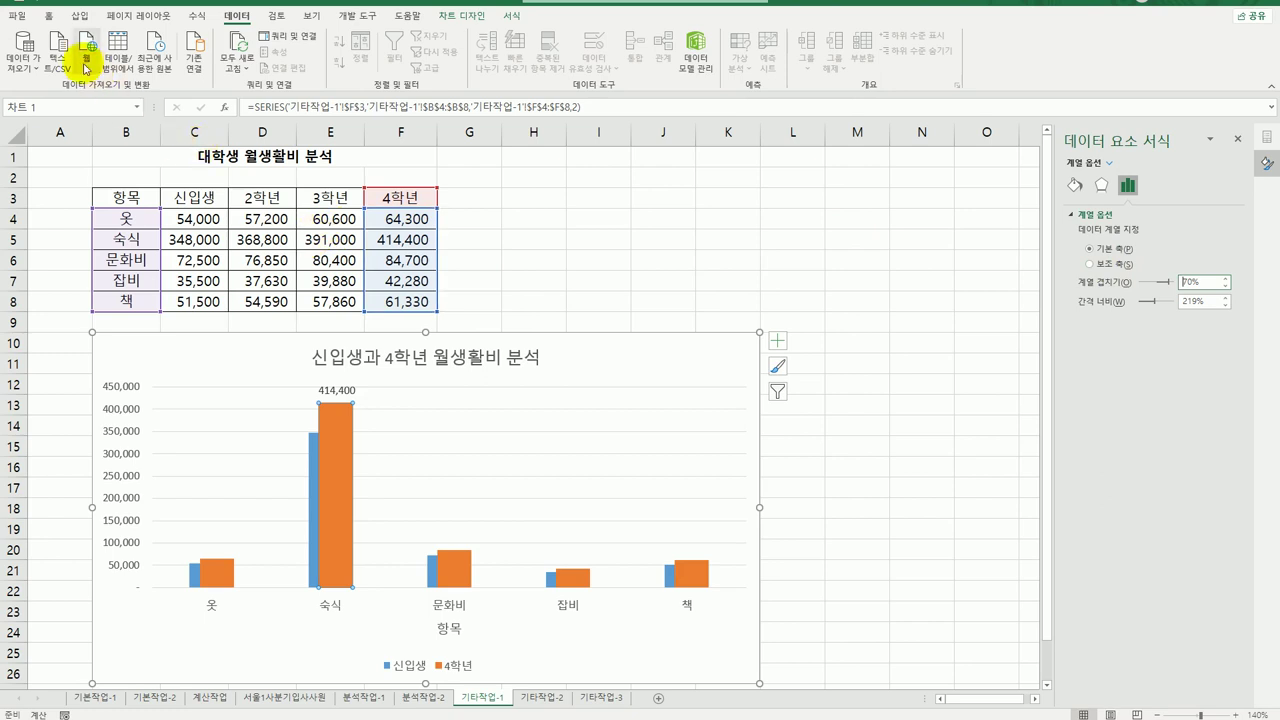
pyautogui.hotkey('ctrl', 'z')
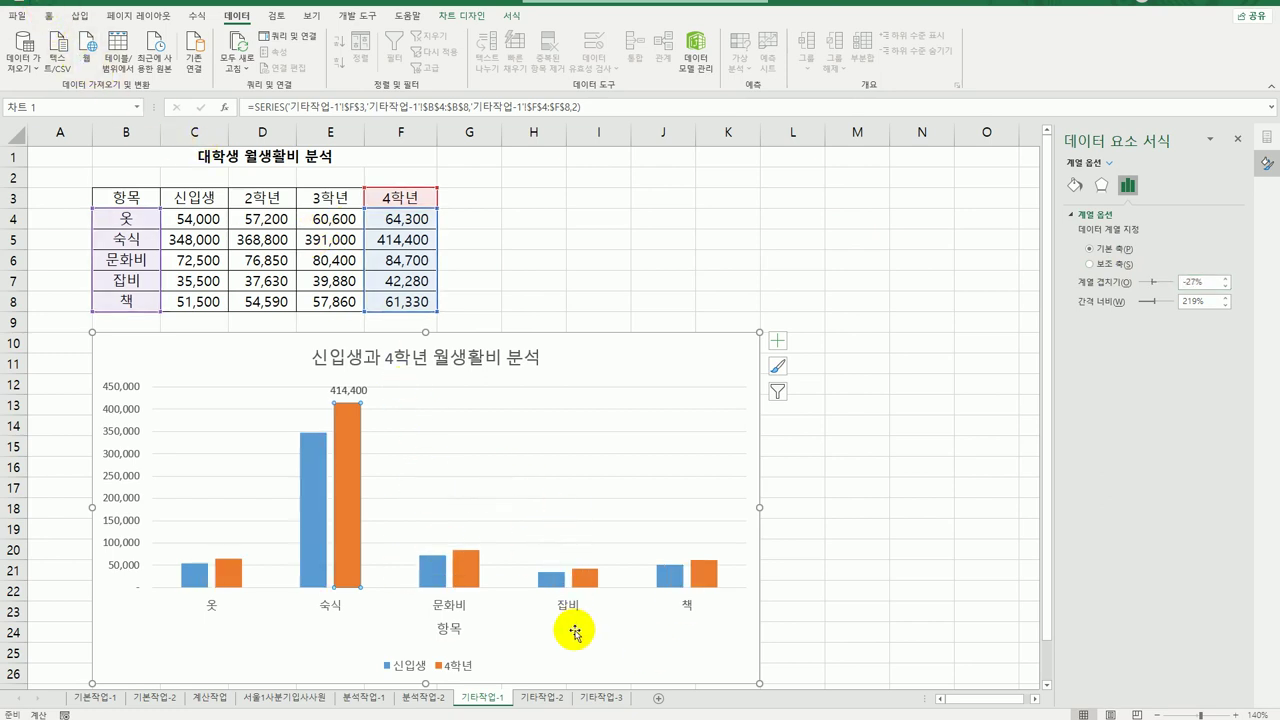
# Step: Select the whole 4학년 series and set its gap width (간격 너비) to 70%
pyautogui.click(339, 656)
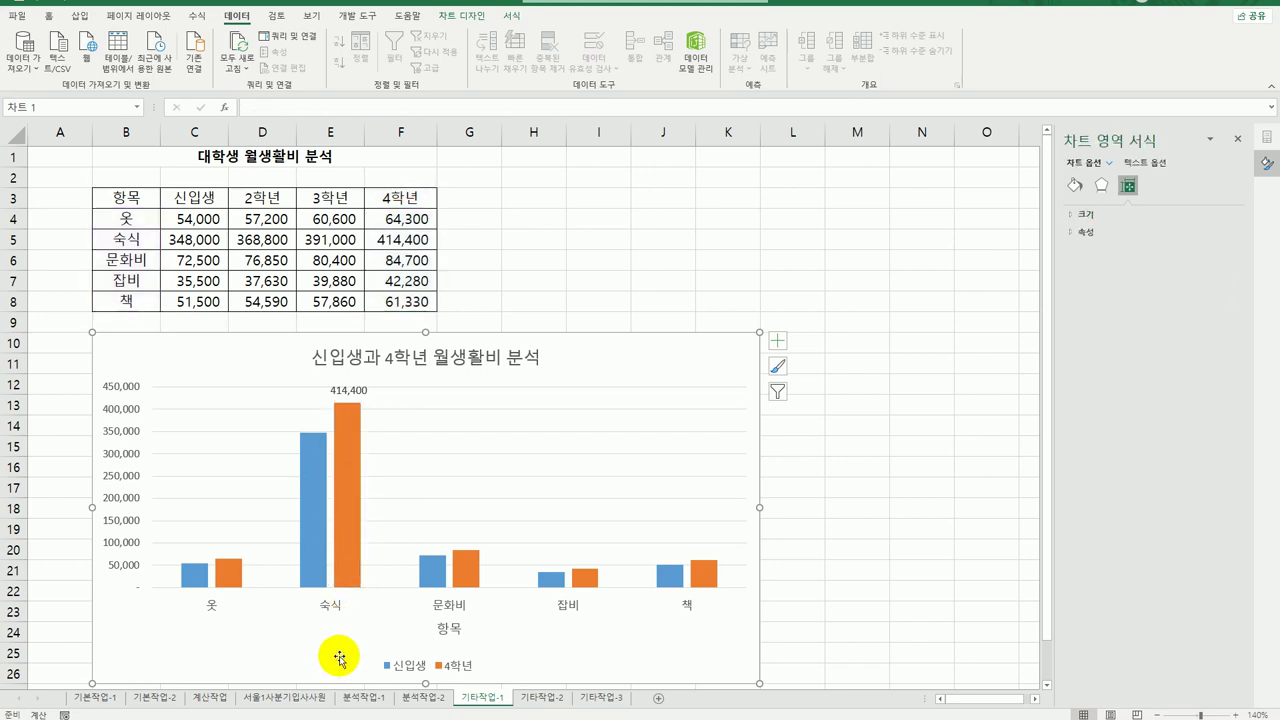
pyautogui.click(369, 517)
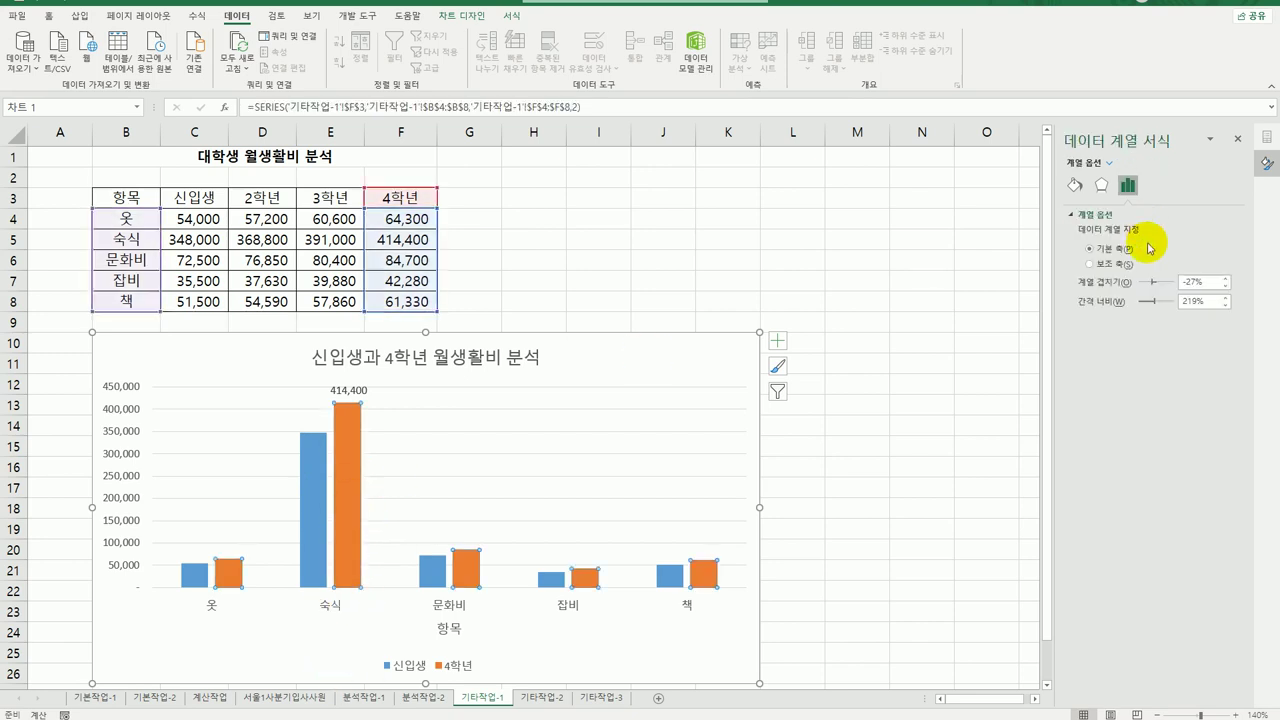
pyautogui.click(1212, 302)
pyautogui.moveTo(1214, 305); pyautogui.dragTo(1128, 287)
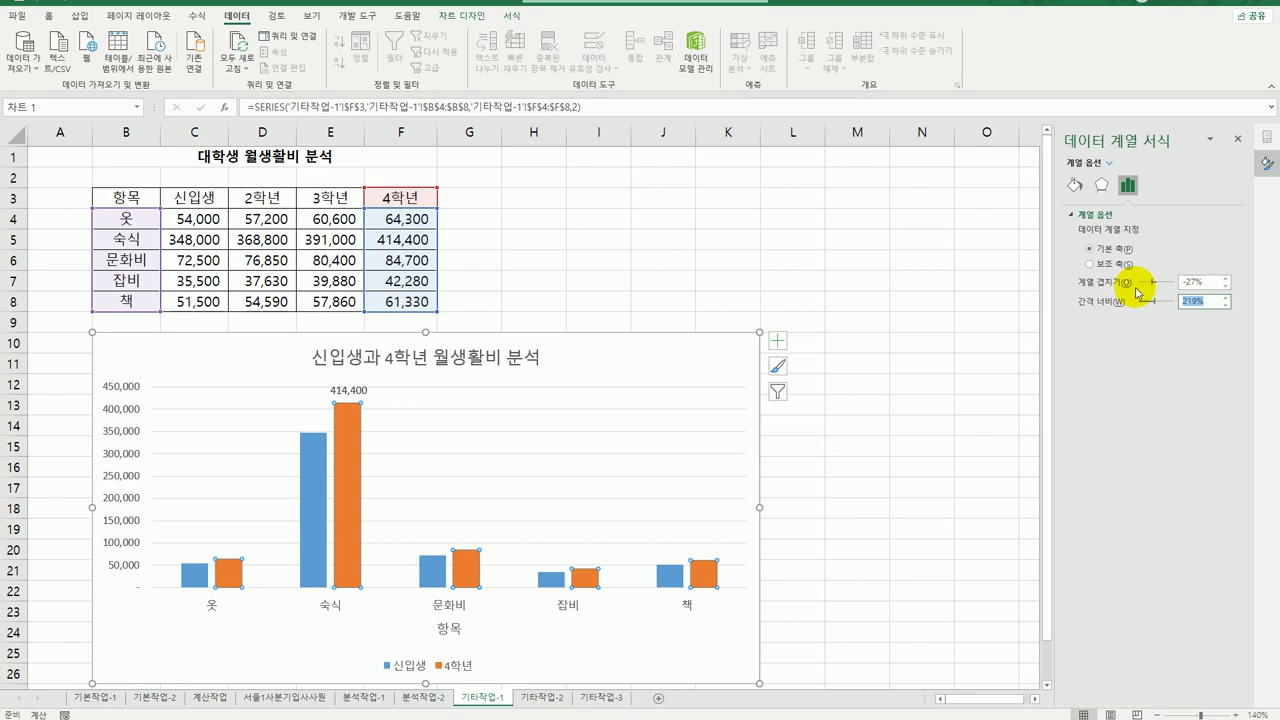
pyautogui.press('Return')
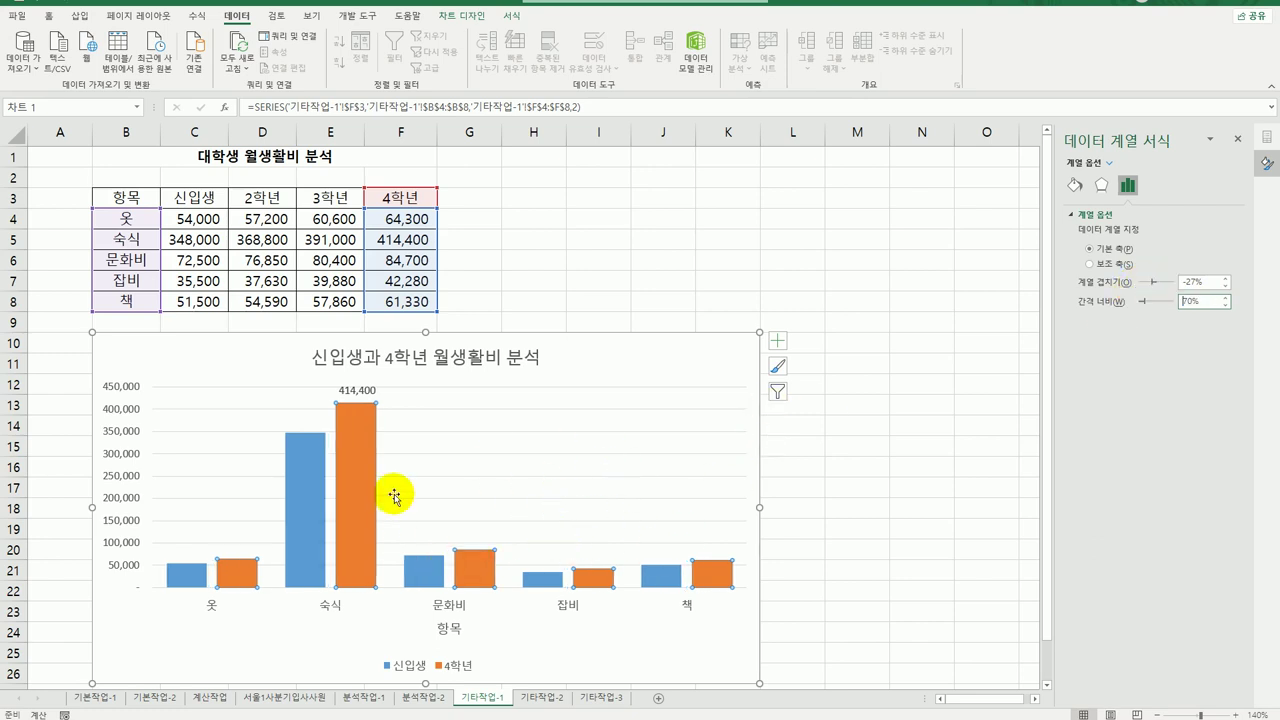
# Step: With only the 4학년 숙식 bar selected, try a gap width (간격 너비) of 60% and return it to 70%
pyautogui.click(366, 483)
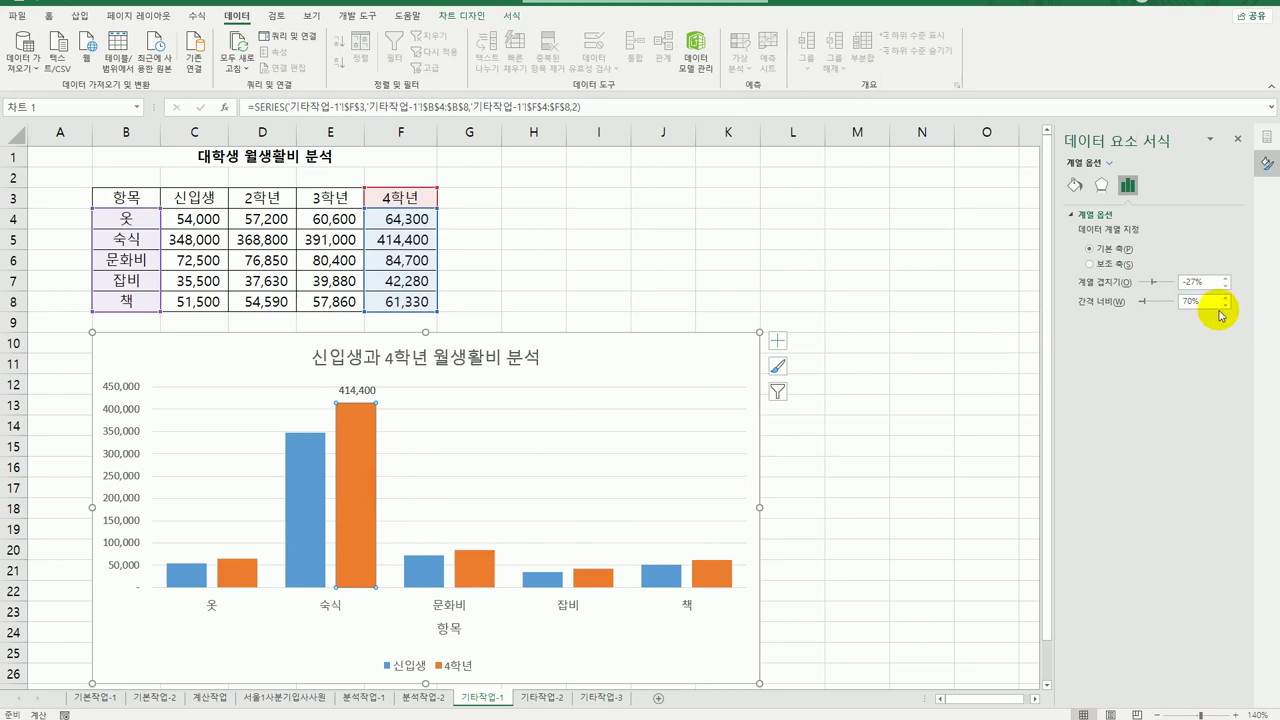
pyautogui.moveTo(1212, 301); pyautogui.dragTo(1079, 303)
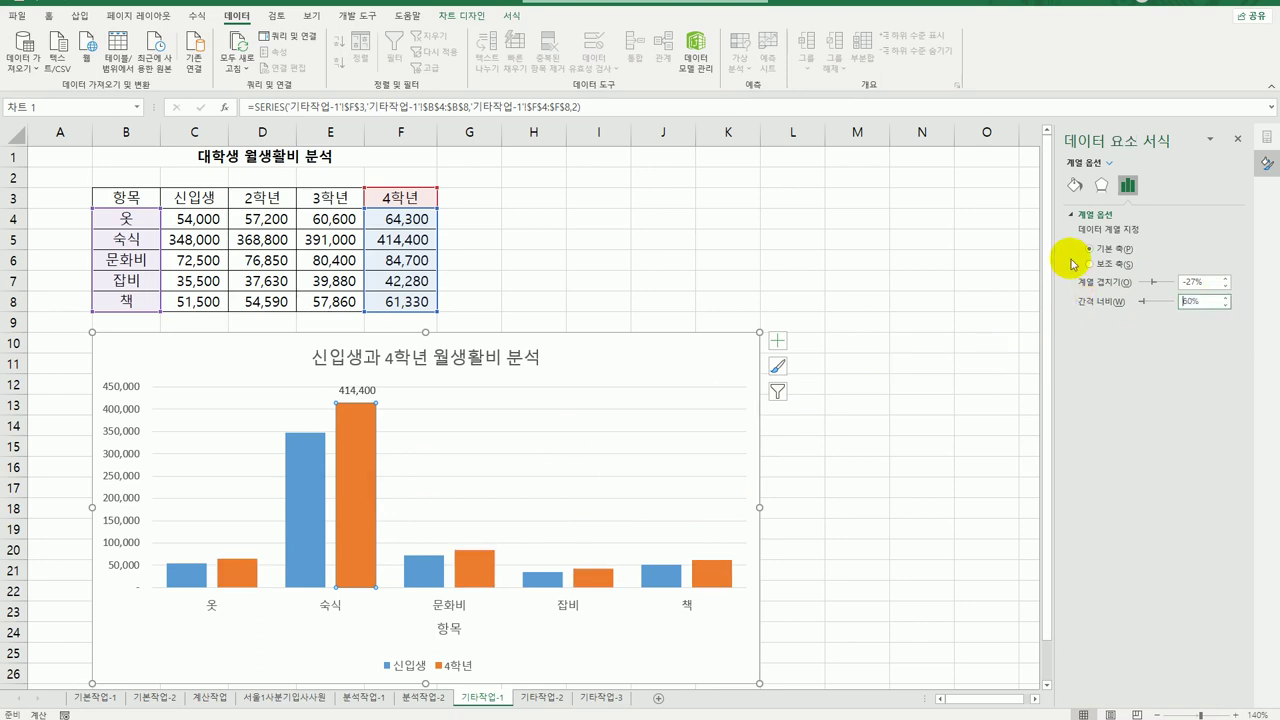
pyautogui.write('60')
pyautogui.press('Return')
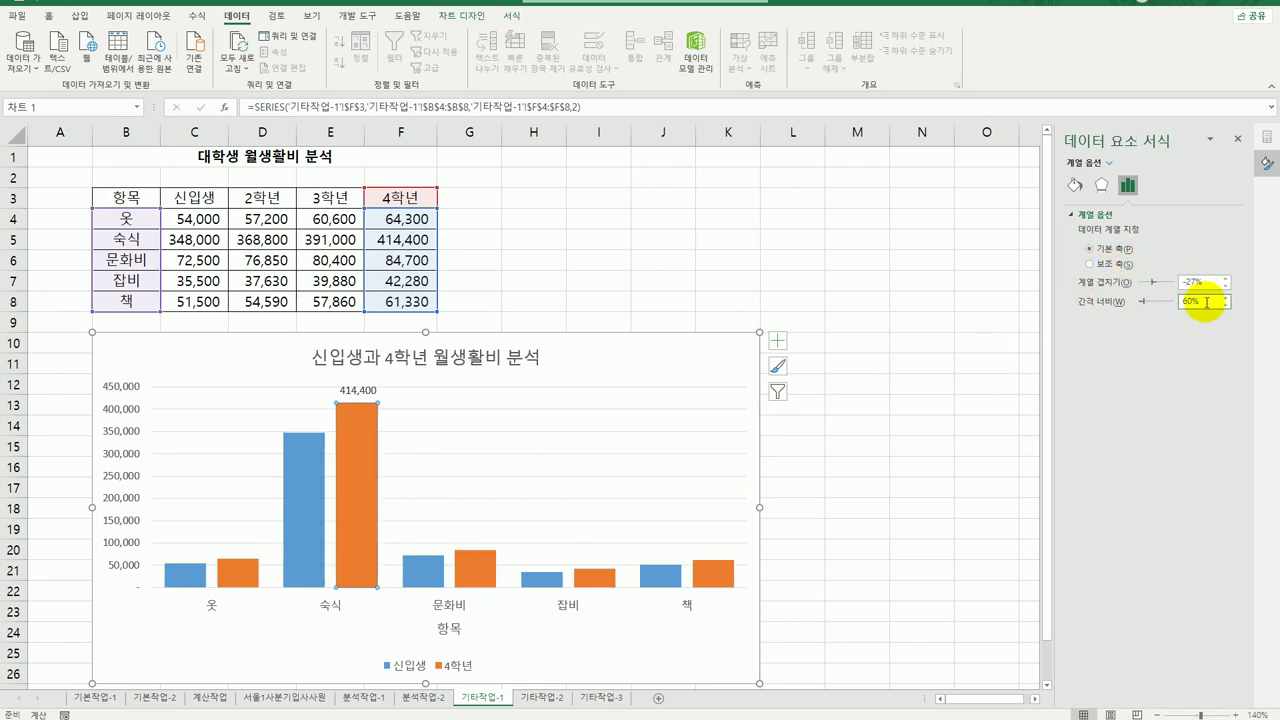
pyautogui.moveTo(1206, 302); pyautogui.dragTo(1135, 303)
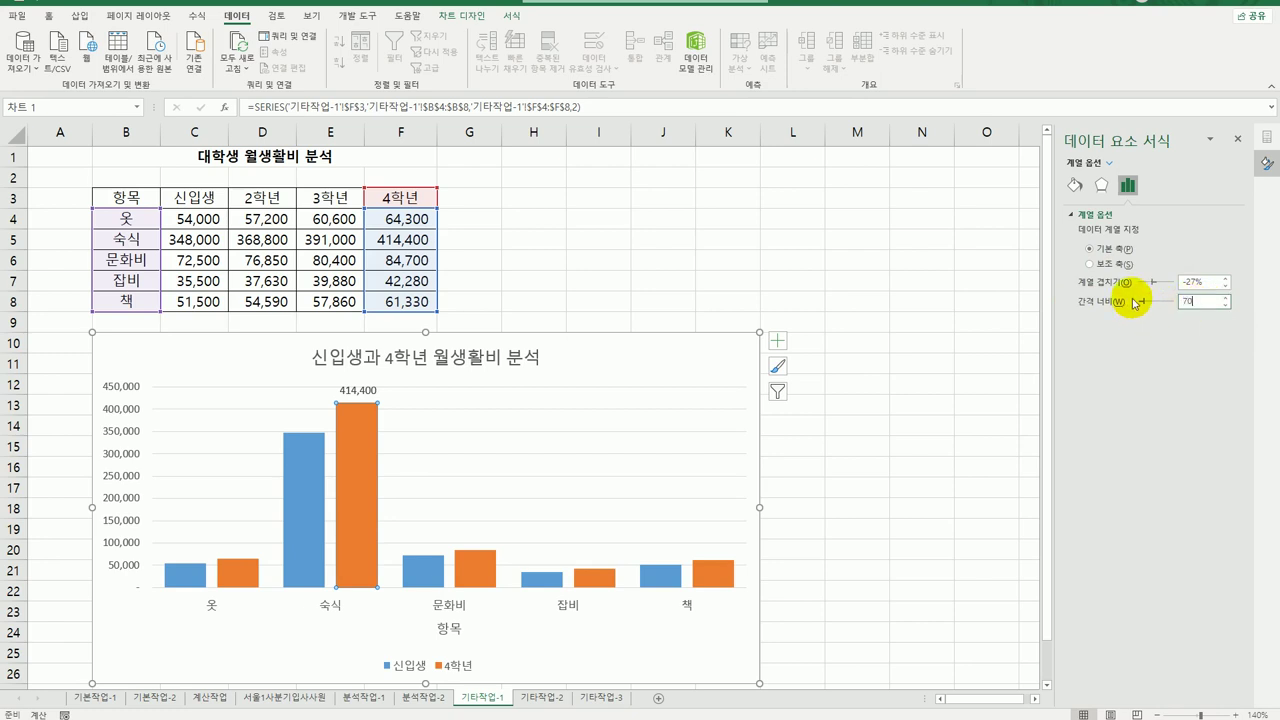
pyautogui.write('70')
pyautogui.press('Return')
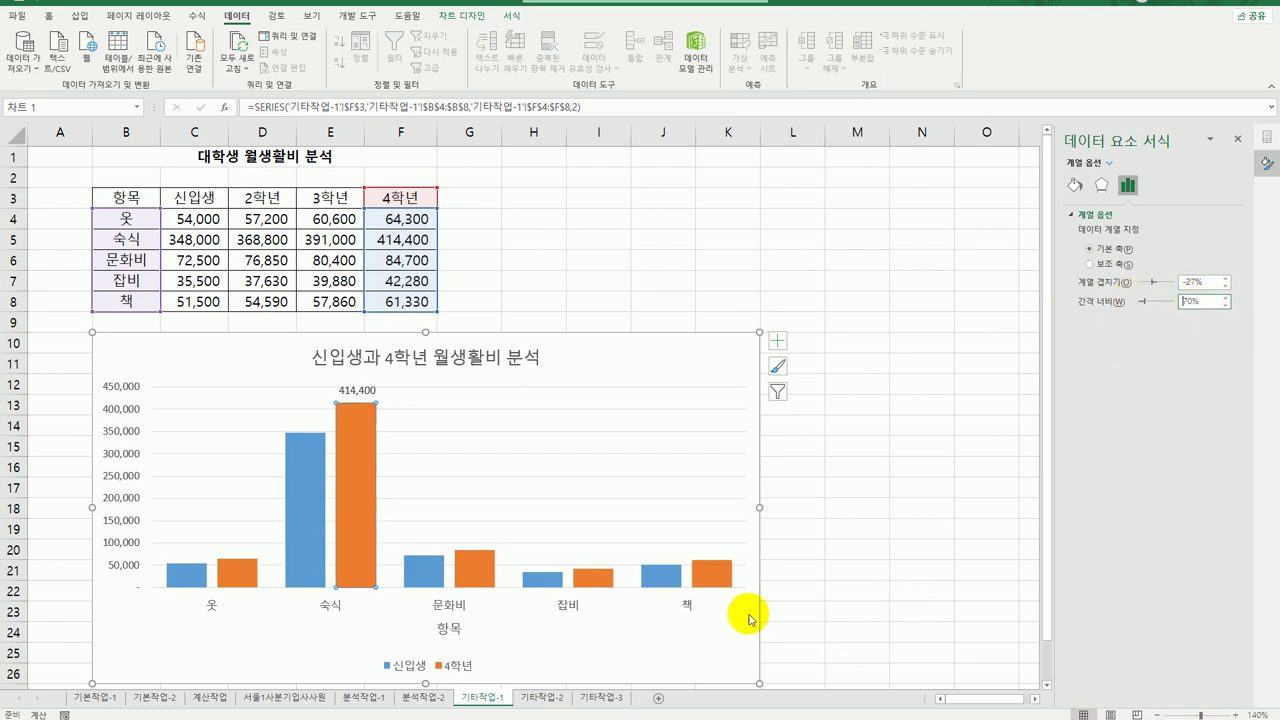
# Step: Move the chart legend (범례) to the 위쪽 position, above the plot area
pyautogui.moveTo(376, 560)
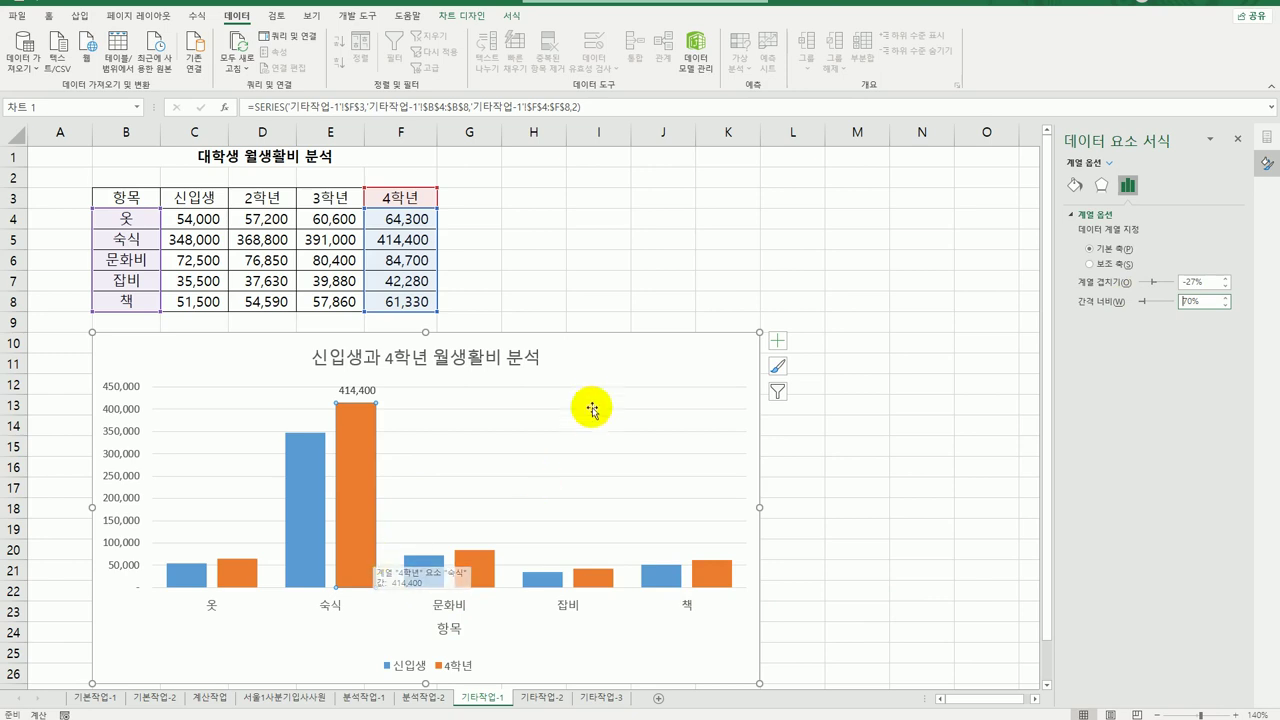
pyautogui.click(552, 400)
pyautogui.click(474, 568)
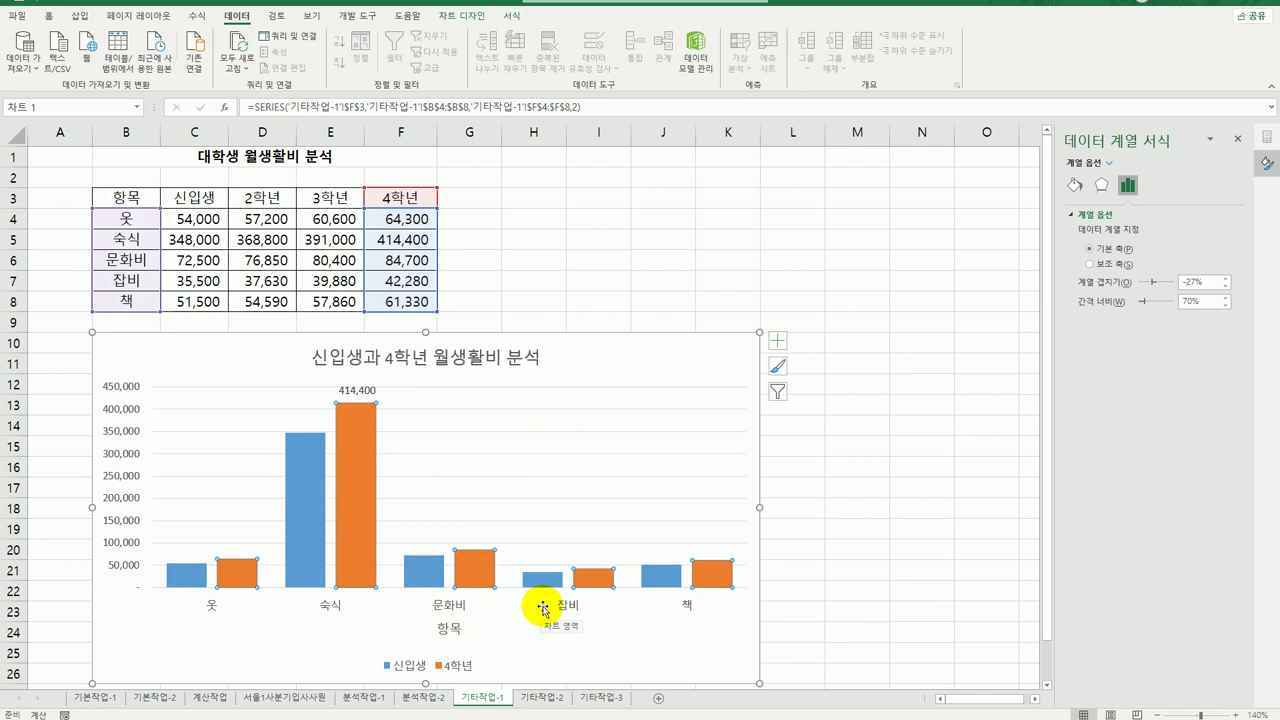
pyautogui.click(488, 566)
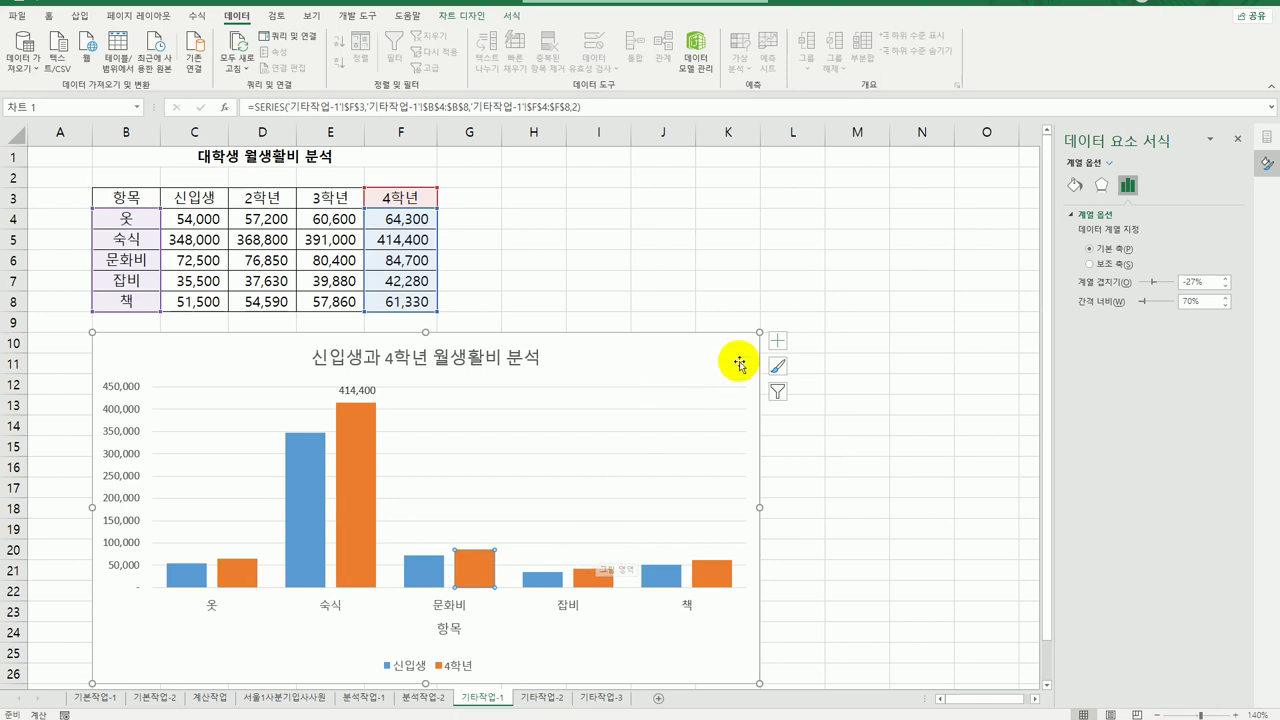
pyautogui.click(777, 342)
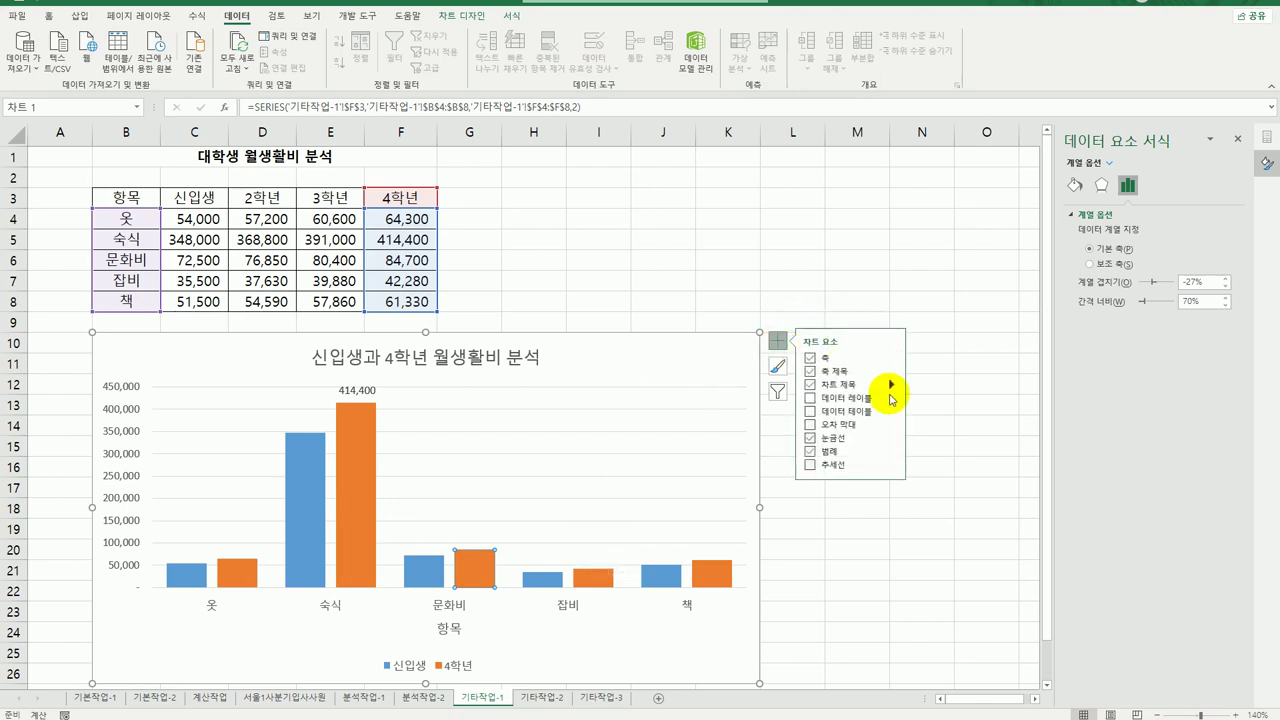
pyautogui.click(889, 452)
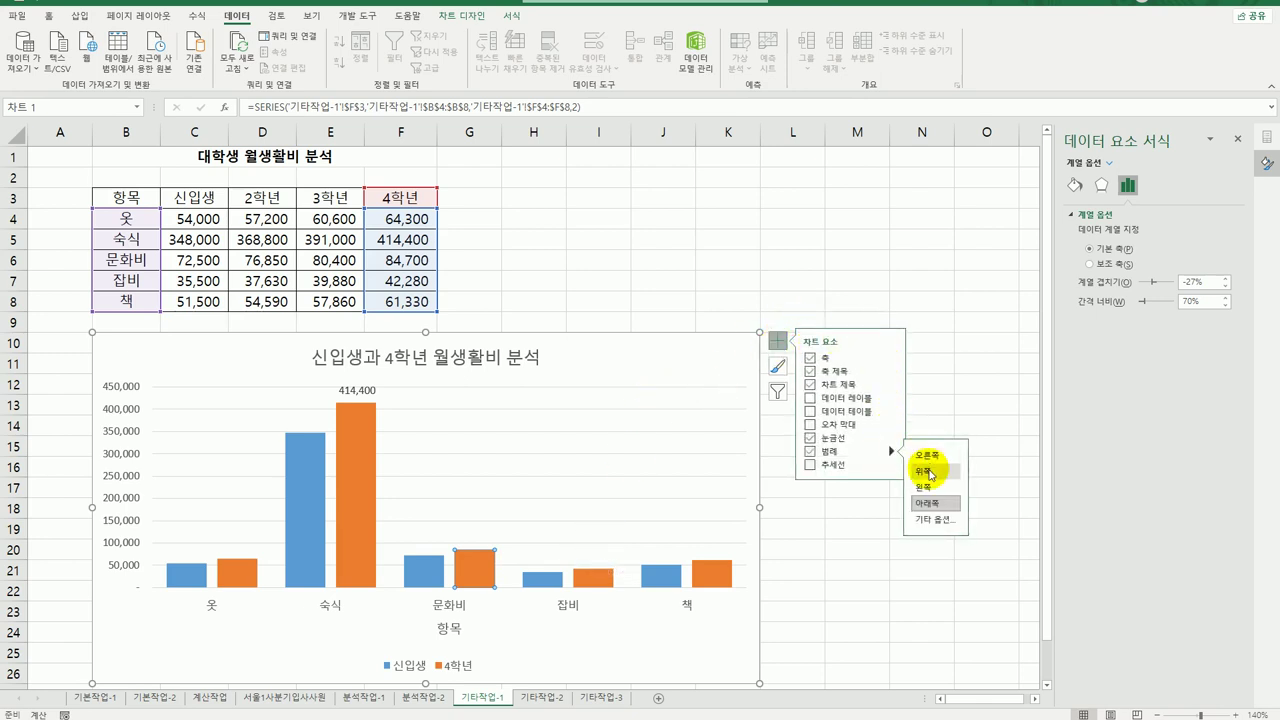
pyautogui.click(926, 471)
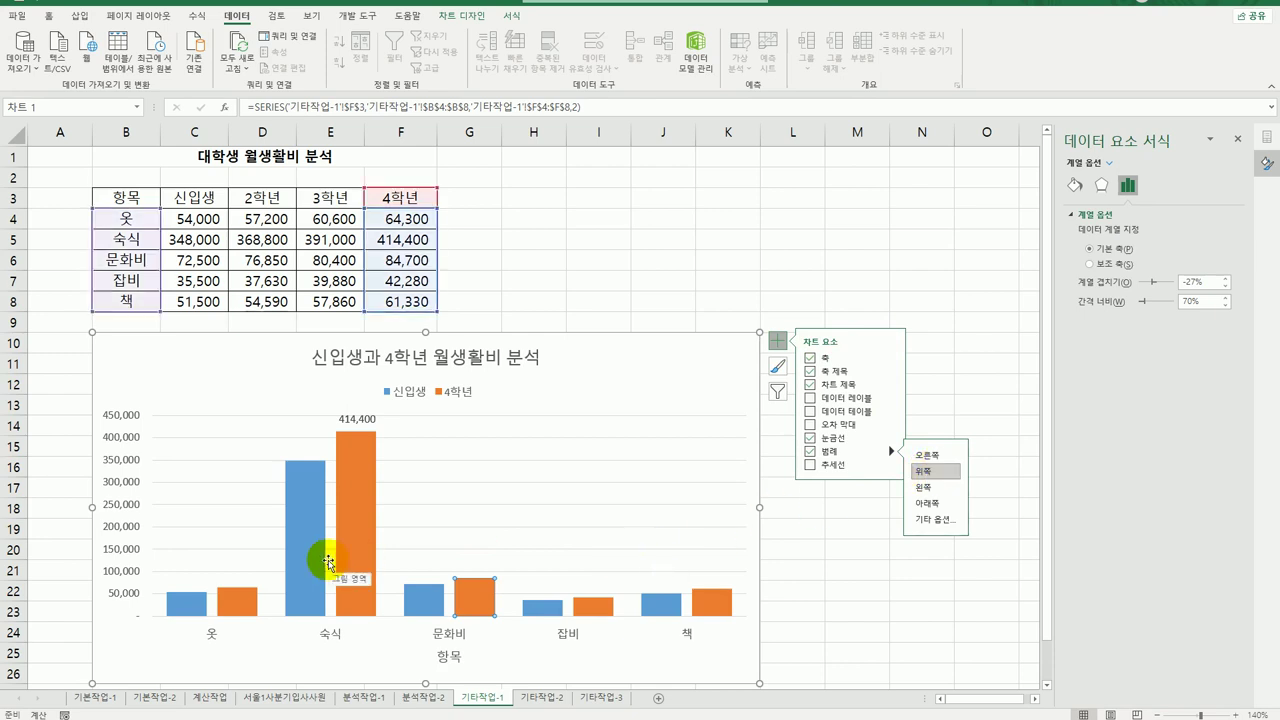
# Step: Set the major unit (기본) of the chart's vertical value axis to 100000
pyautogui.click(126, 533)
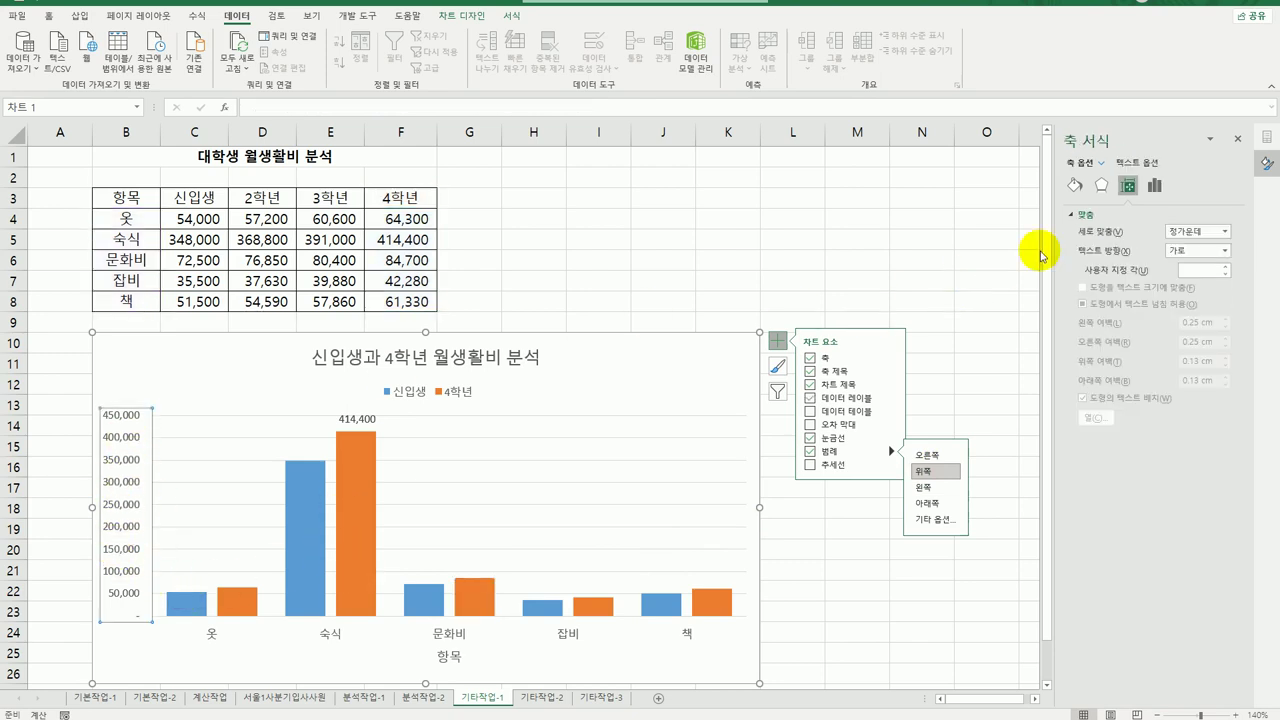
pyautogui.click(1155, 186)
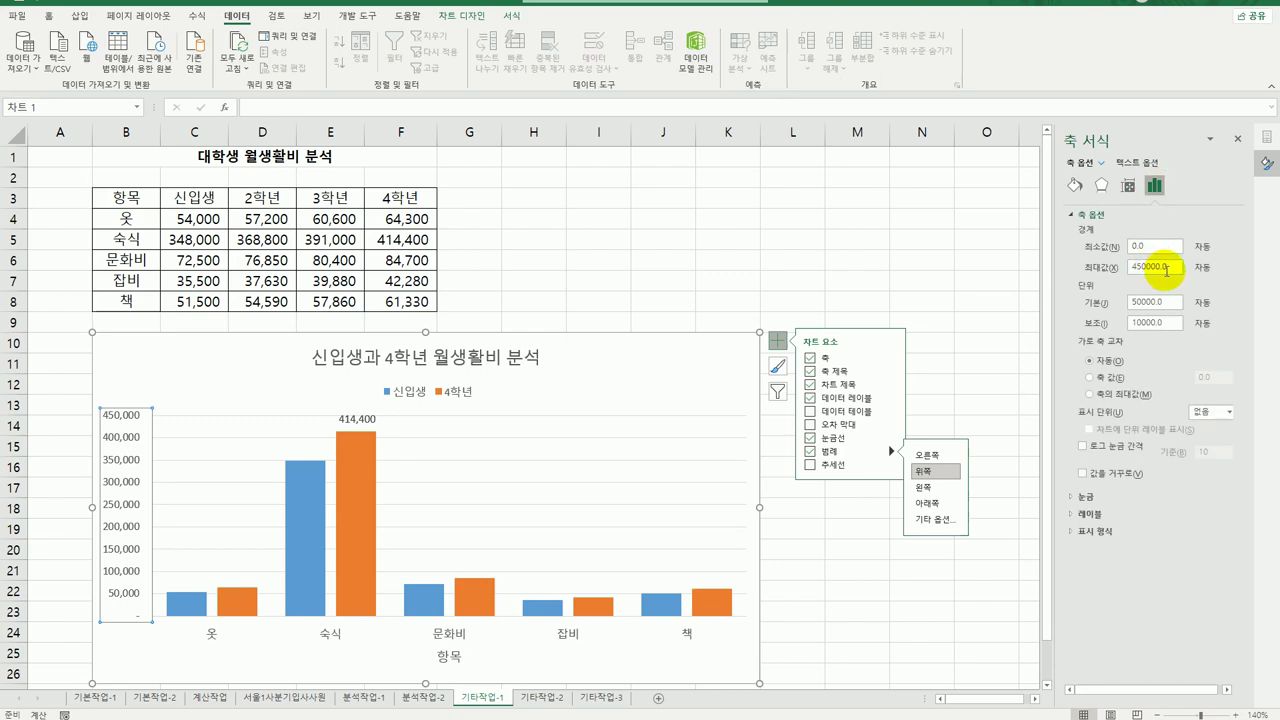
pyautogui.moveTo(1160, 302); pyautogui.dragTo(1137, 310)
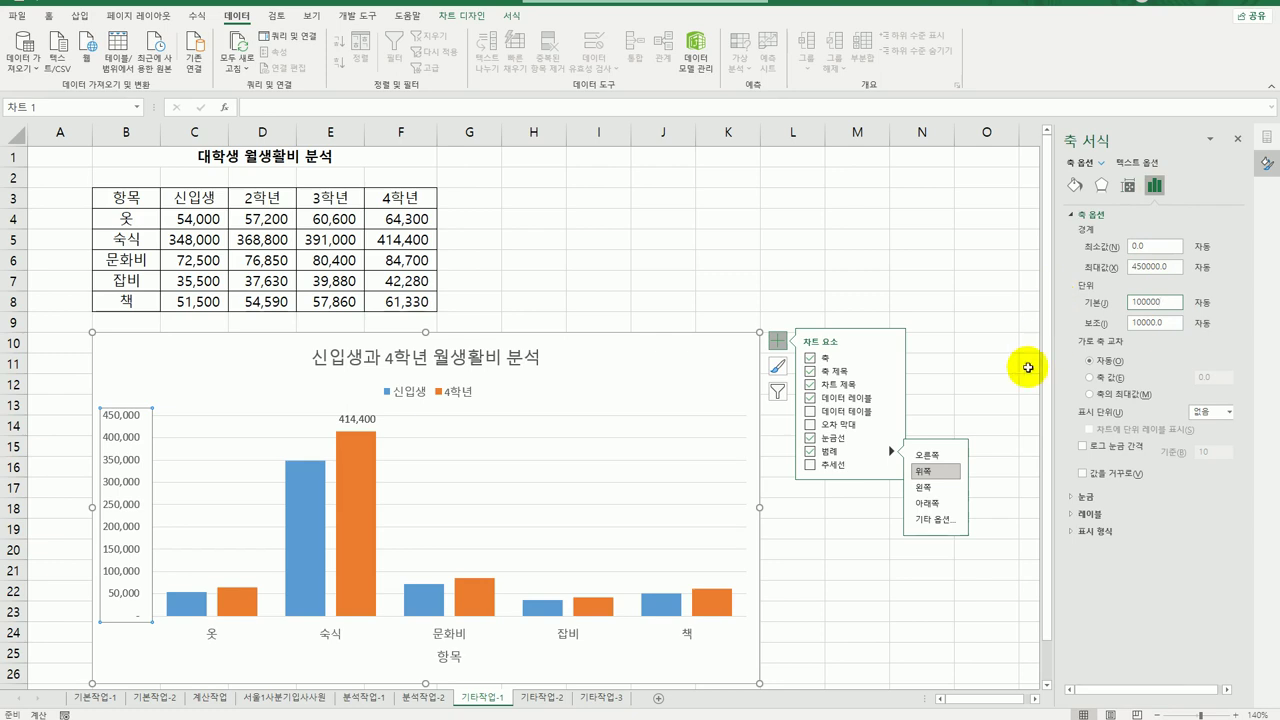
pyautogui.click(737, 378)
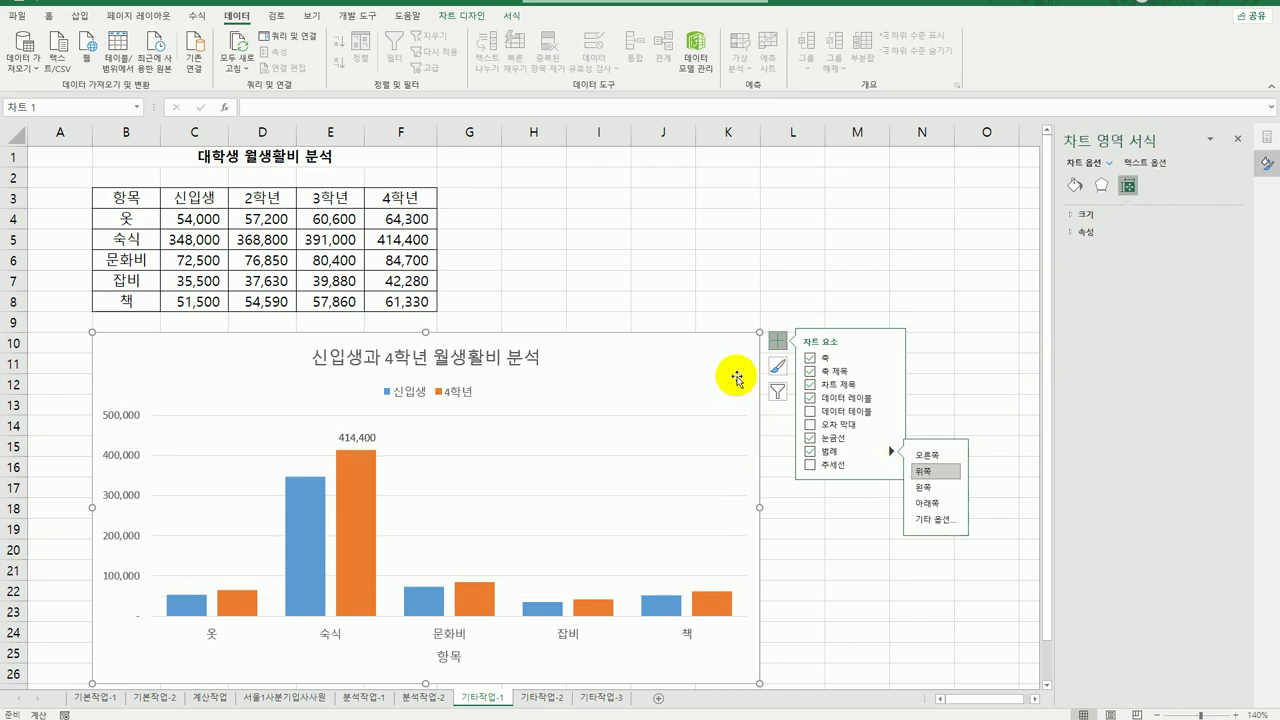
# Step: Give the chart area's border (테두리) rounded corners (둥근 모서리)
pyautogui.click(1075, 186)
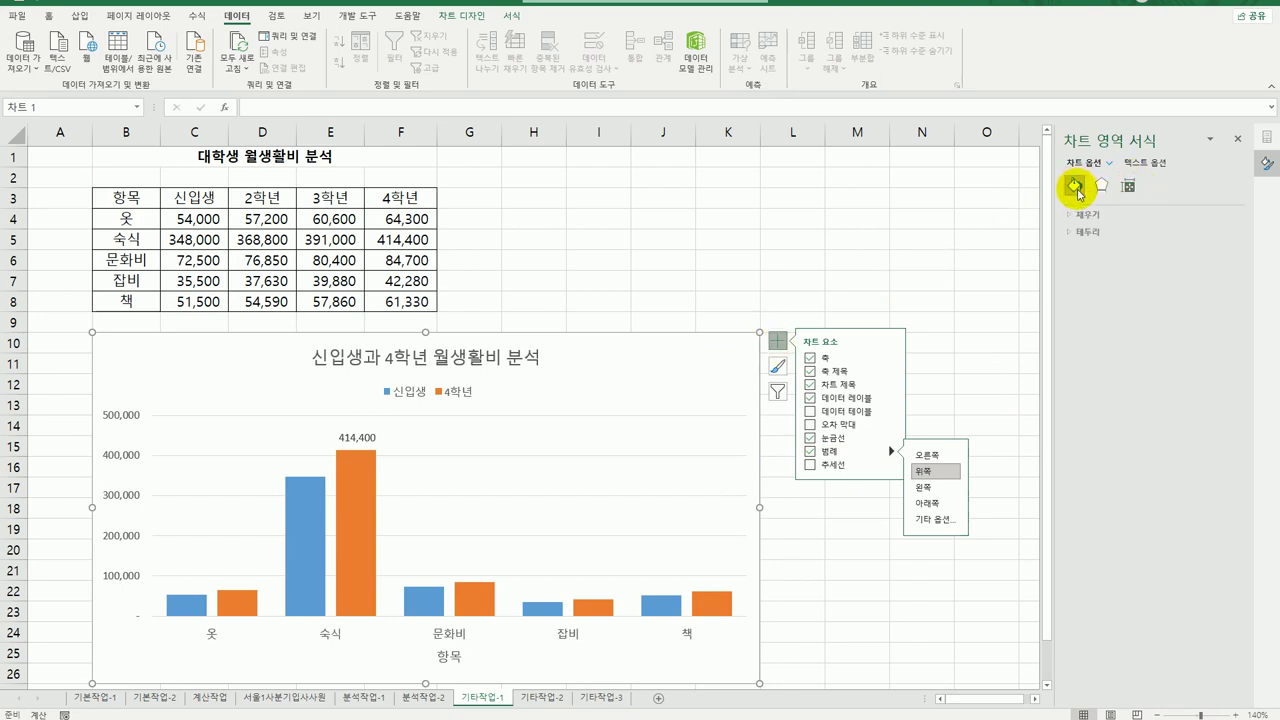
pyautogui.click(1090, 233)
pyautogui.click(1090, 548)
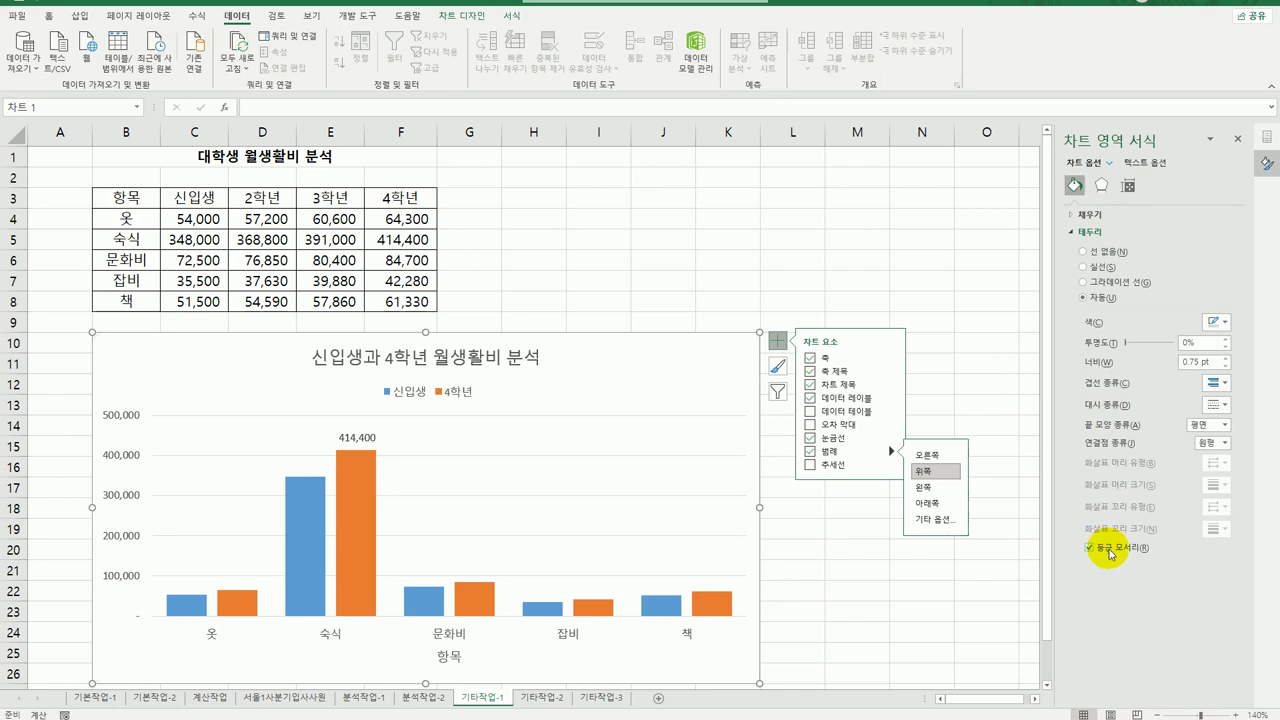
# Step: Apply the 5 pt orange glow preset (네온) to the chart area and deselect the chart
pyautogui.click(1101, 185)
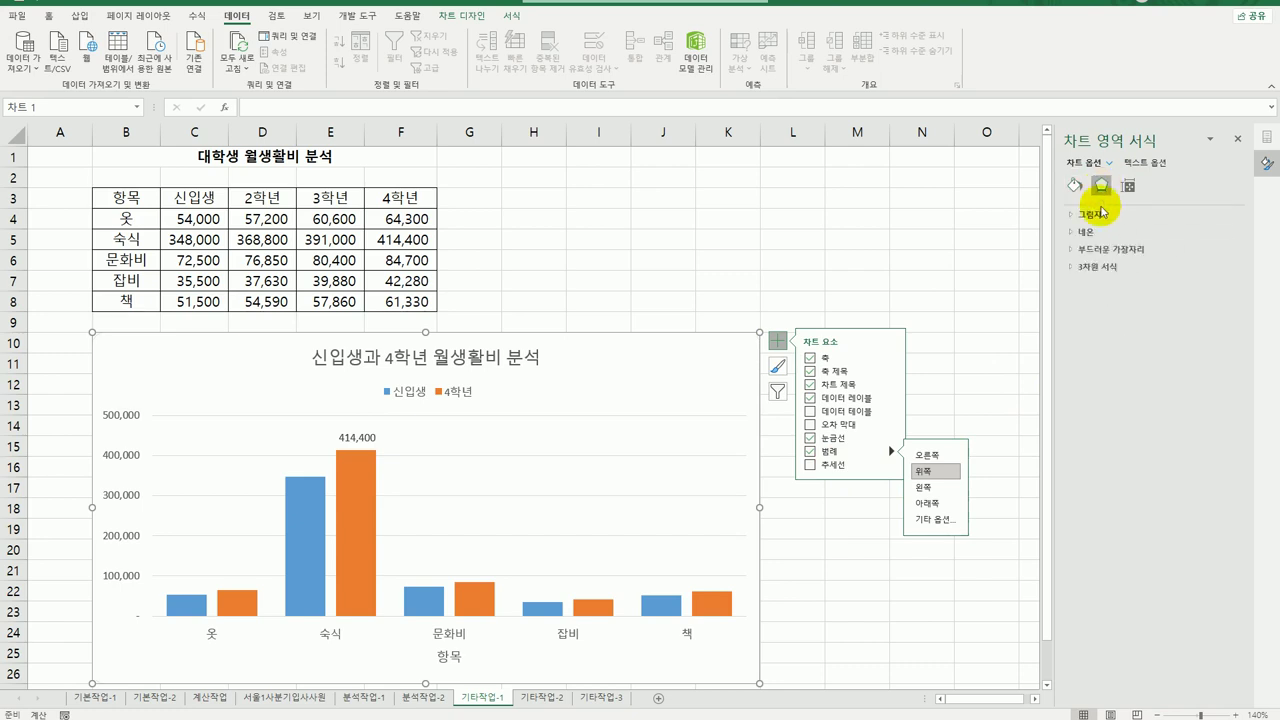
pyautogui.click(1087, 232)
pyautogui.click(1222, 251)
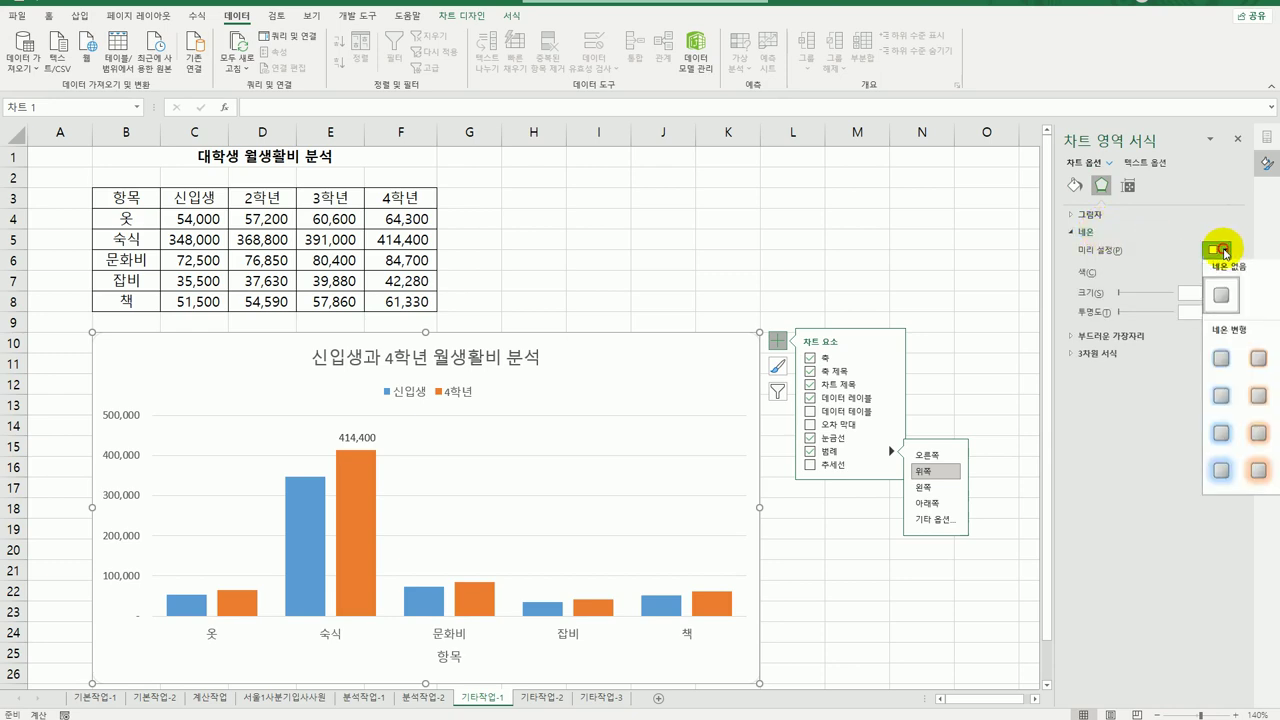
pyautogui.click(1253, 372)
pyautogui.click(935, 626)
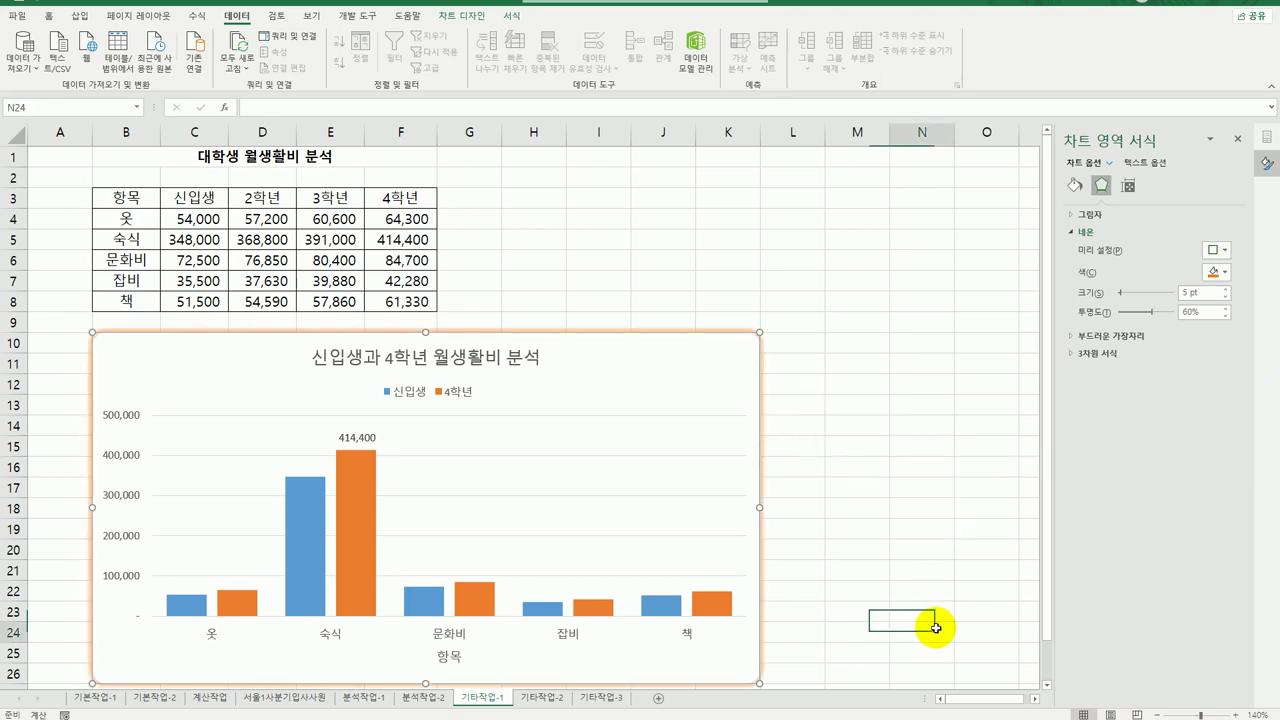
pyautogui.scroll(-1, 939, 616)
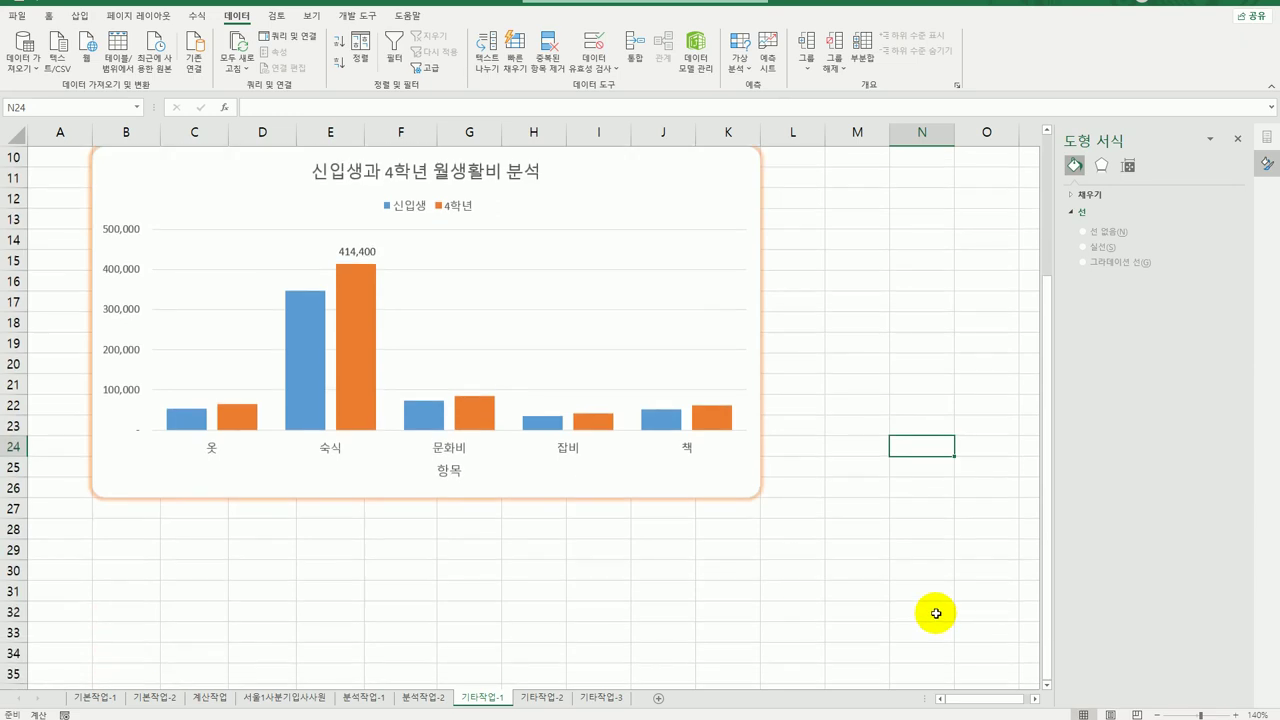
pyautogui.scroll(3, 935, 613)
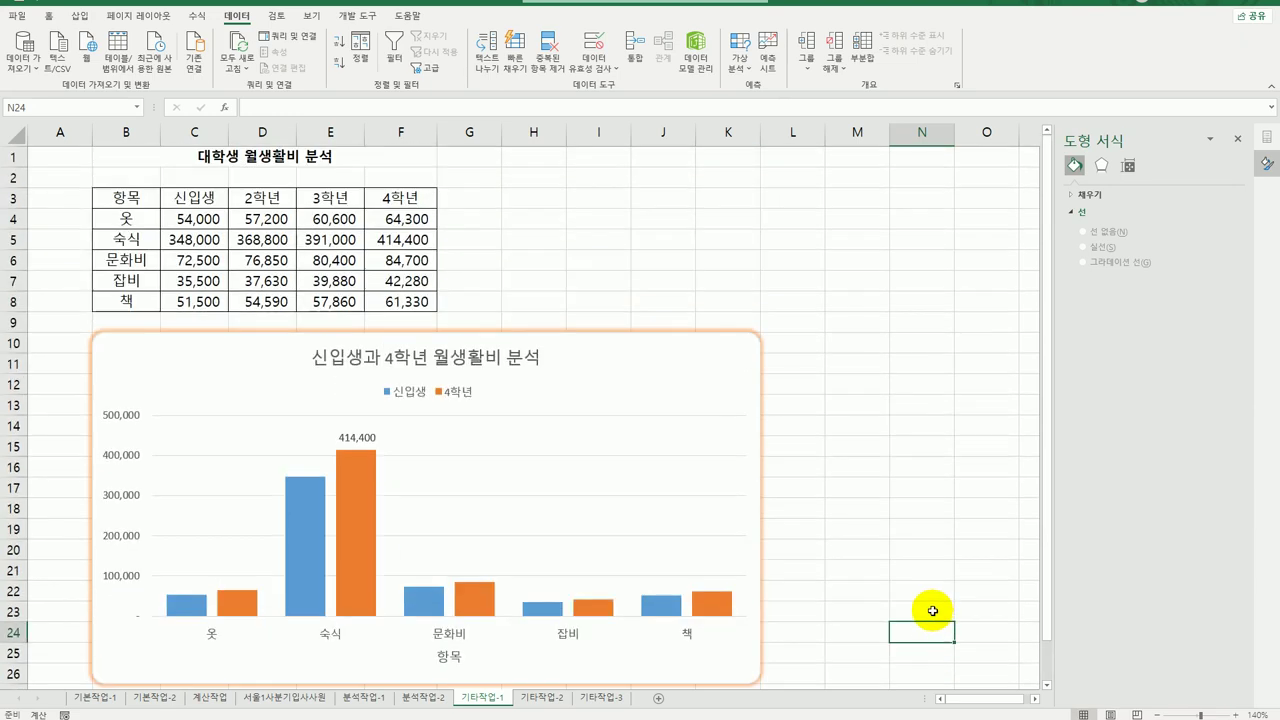
pyautogui.click(1046, 686)
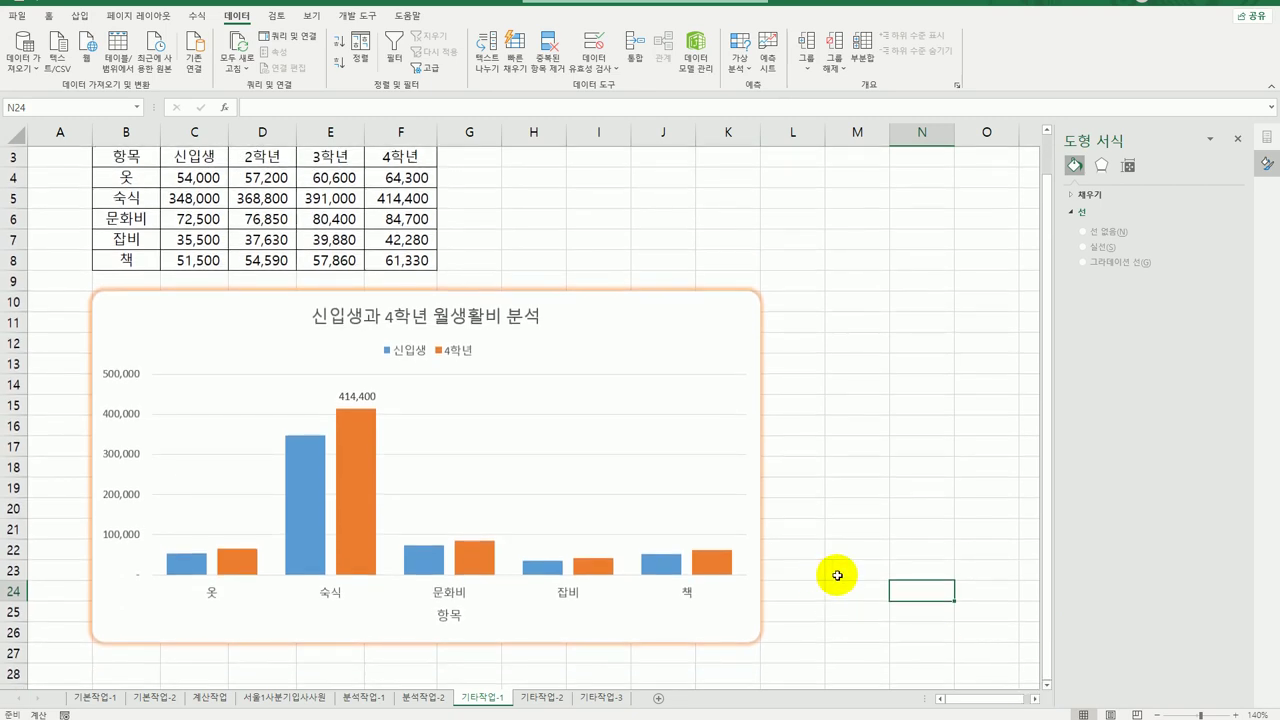
pyautogui.click(837, 575)
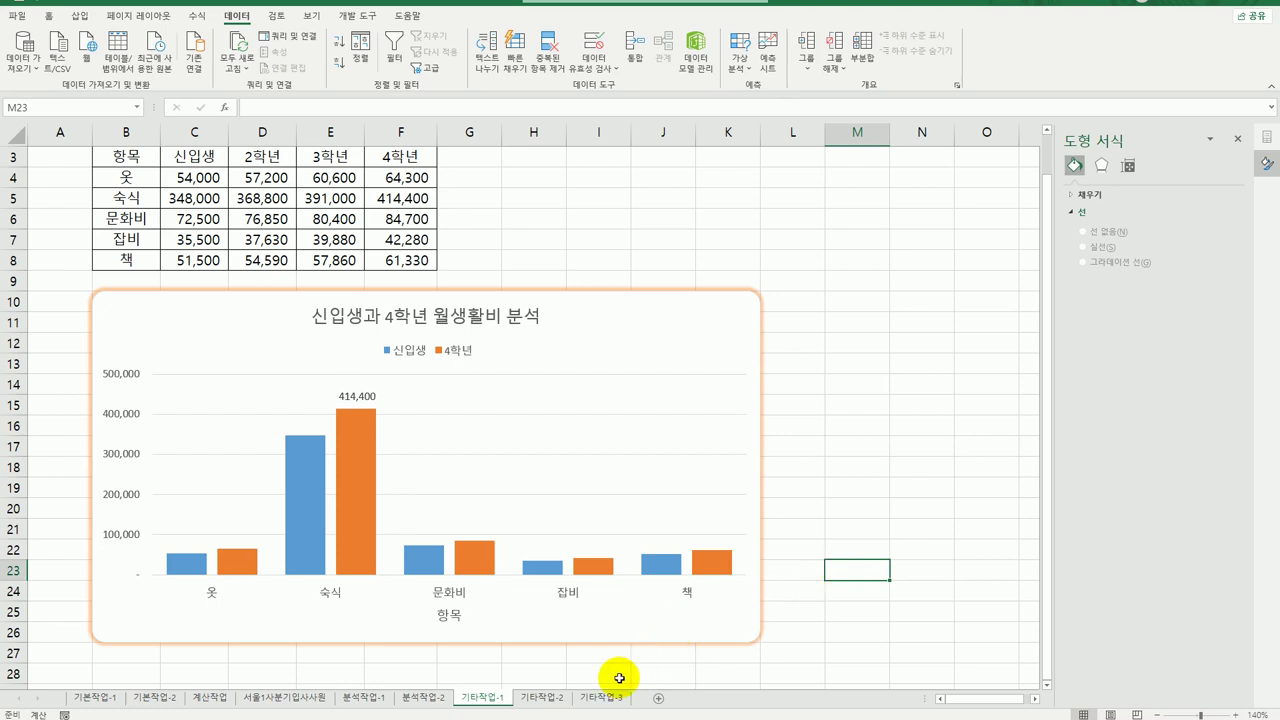
# Step: On the 기타작업-2 sheet, insert a form control button covering cells I2:J3
pyautogui.click(552, 699)
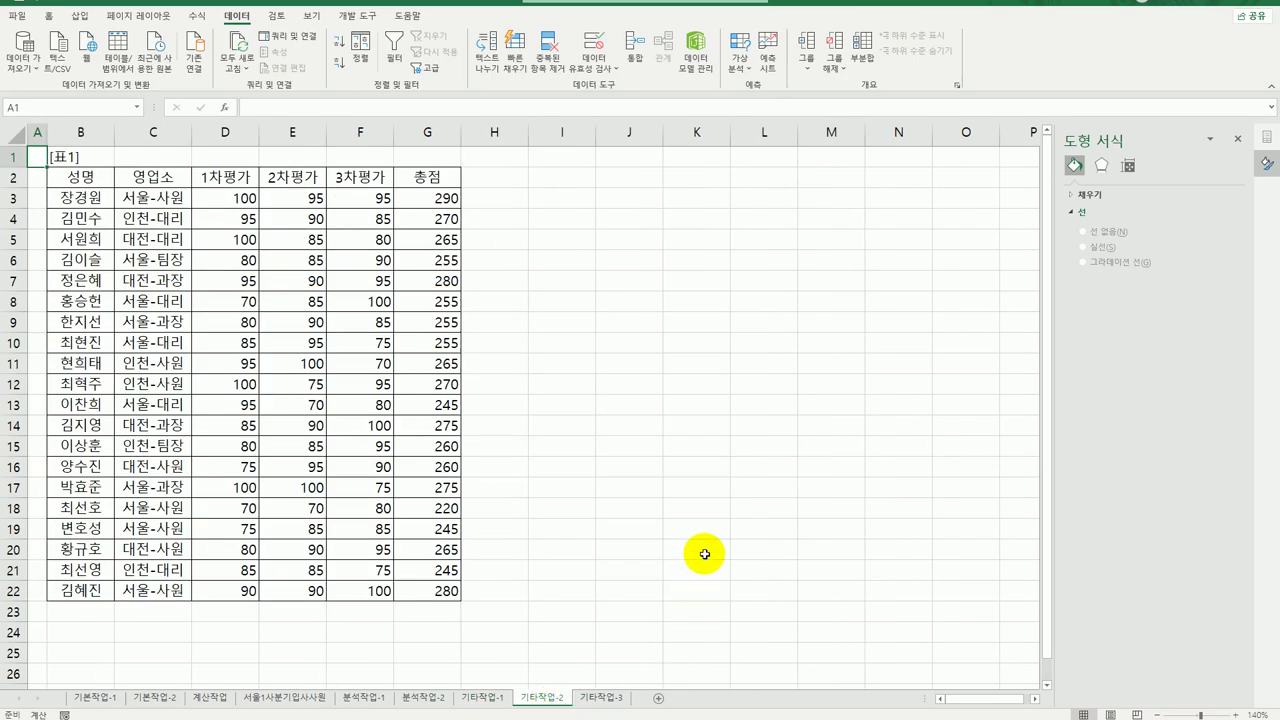
pyautogui.click(668, 603)
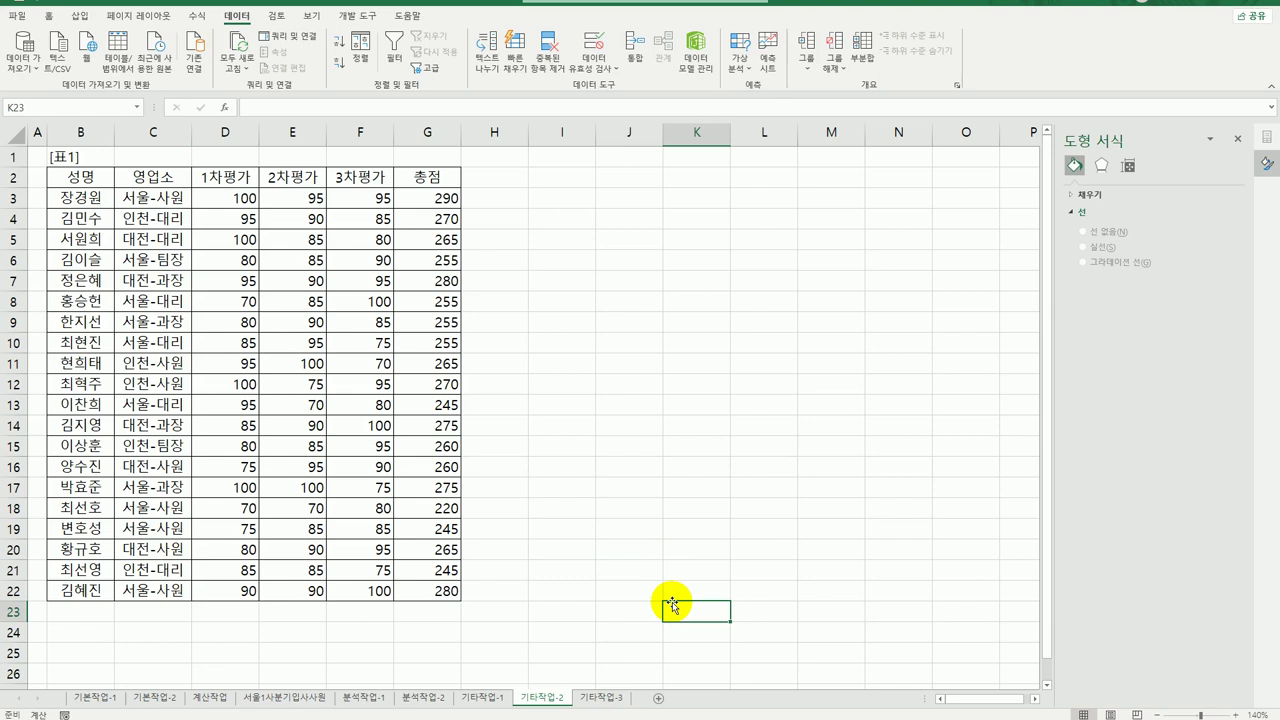
pyautogui.click(362, 18)
pyautogui.click(276, 55)
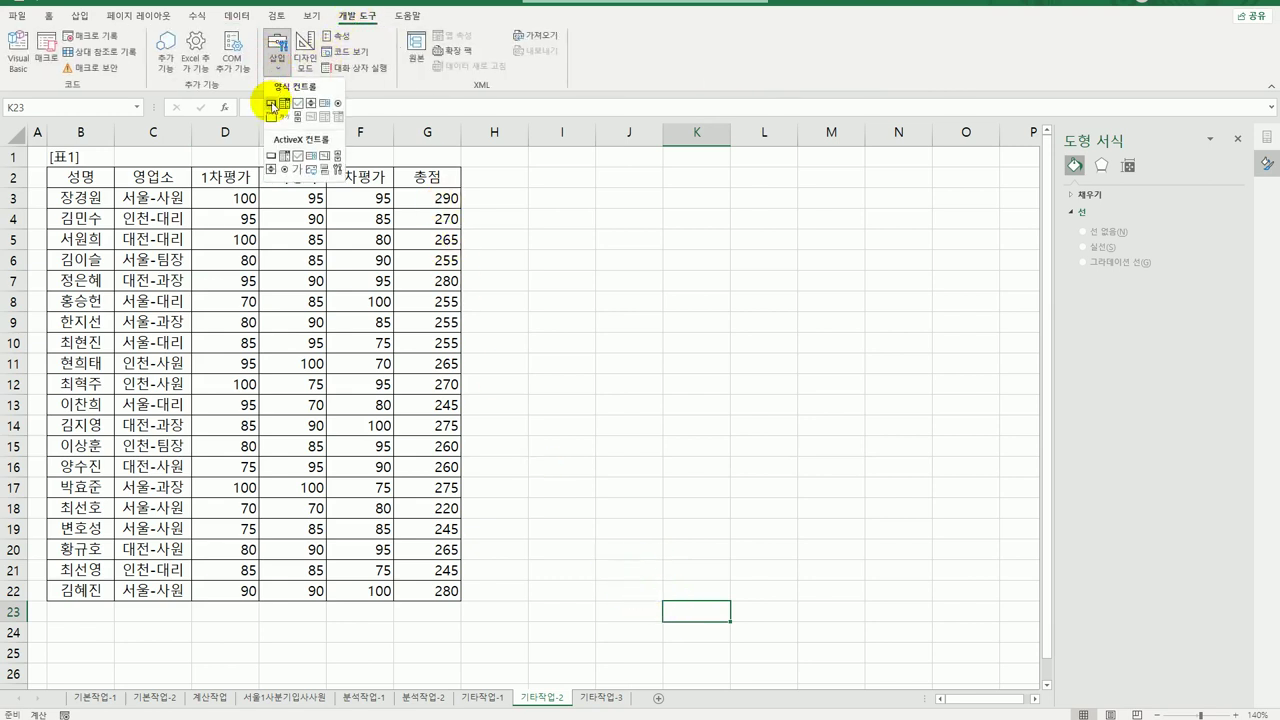
pyautogui.click(272, 104)
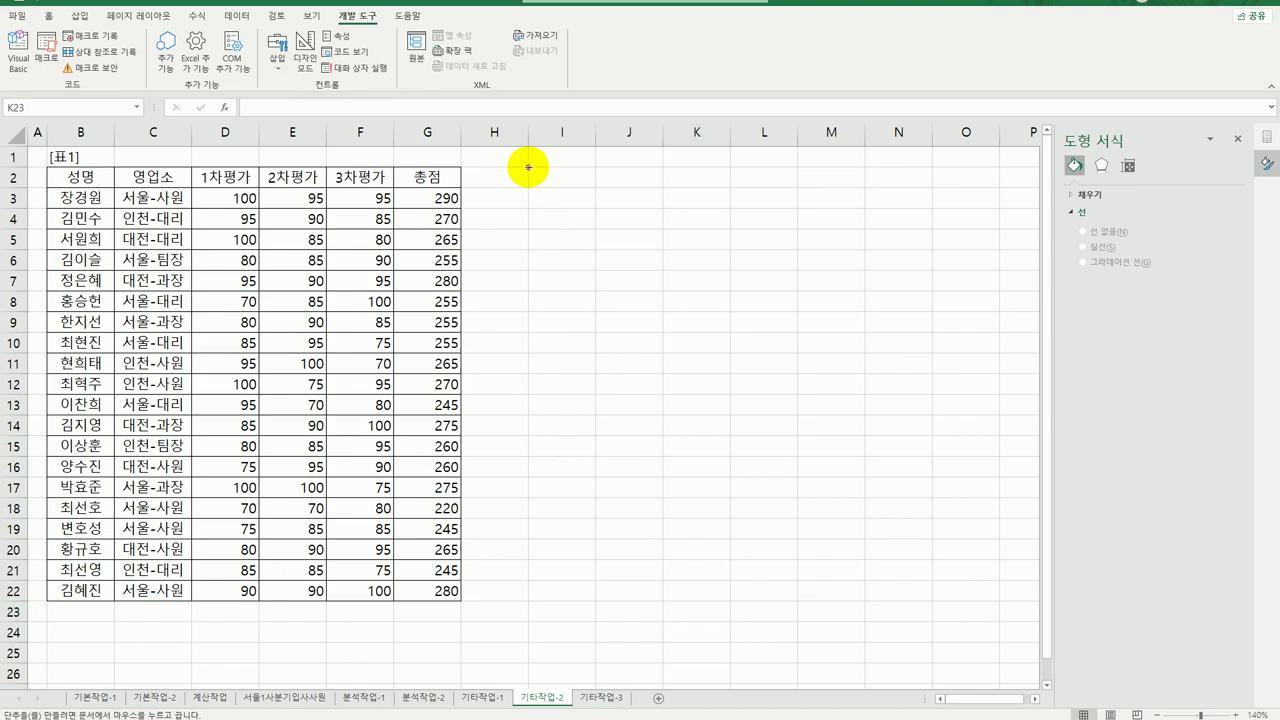
pyautogui.moveTo(527, 168); pyautogui.dragTo(651, 221)
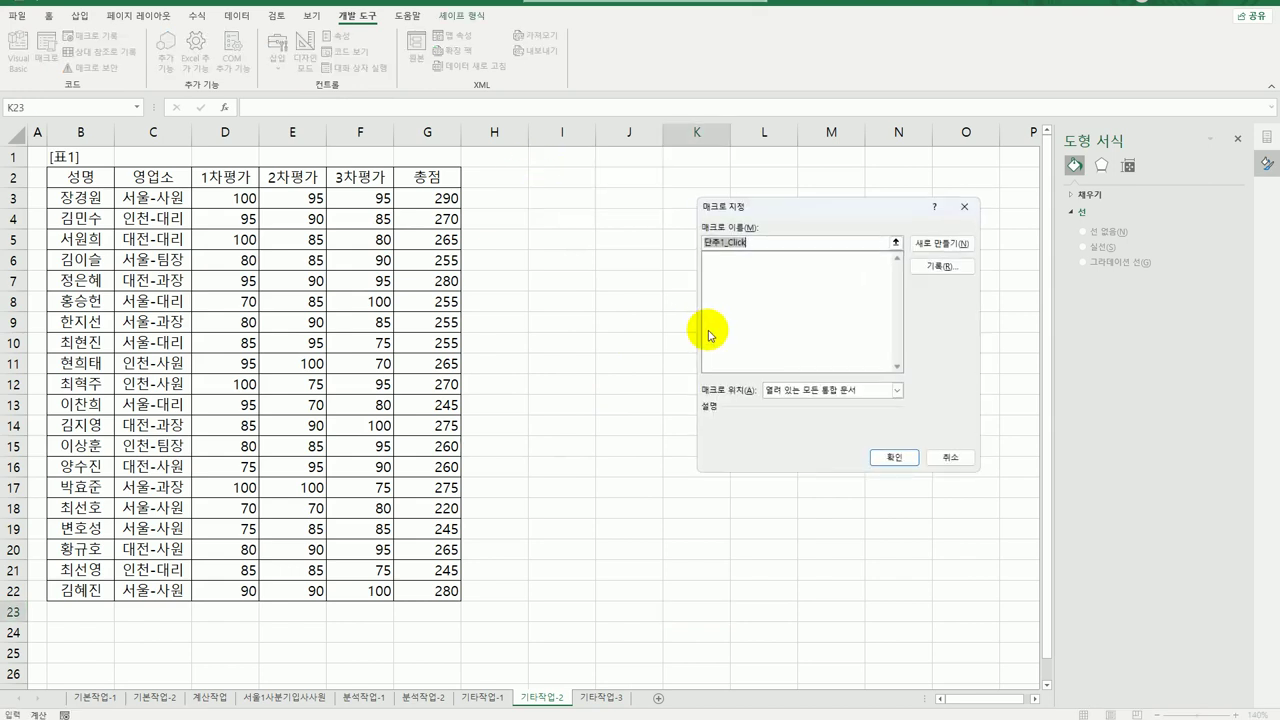
# Step: Name the button's macro 총점서식 and start recording it in the current workbook (현재 통합 문서)
pyautogui.press('BackSpace')
pyautogui.write('총점서식')
pyautogui.click(938, 267)
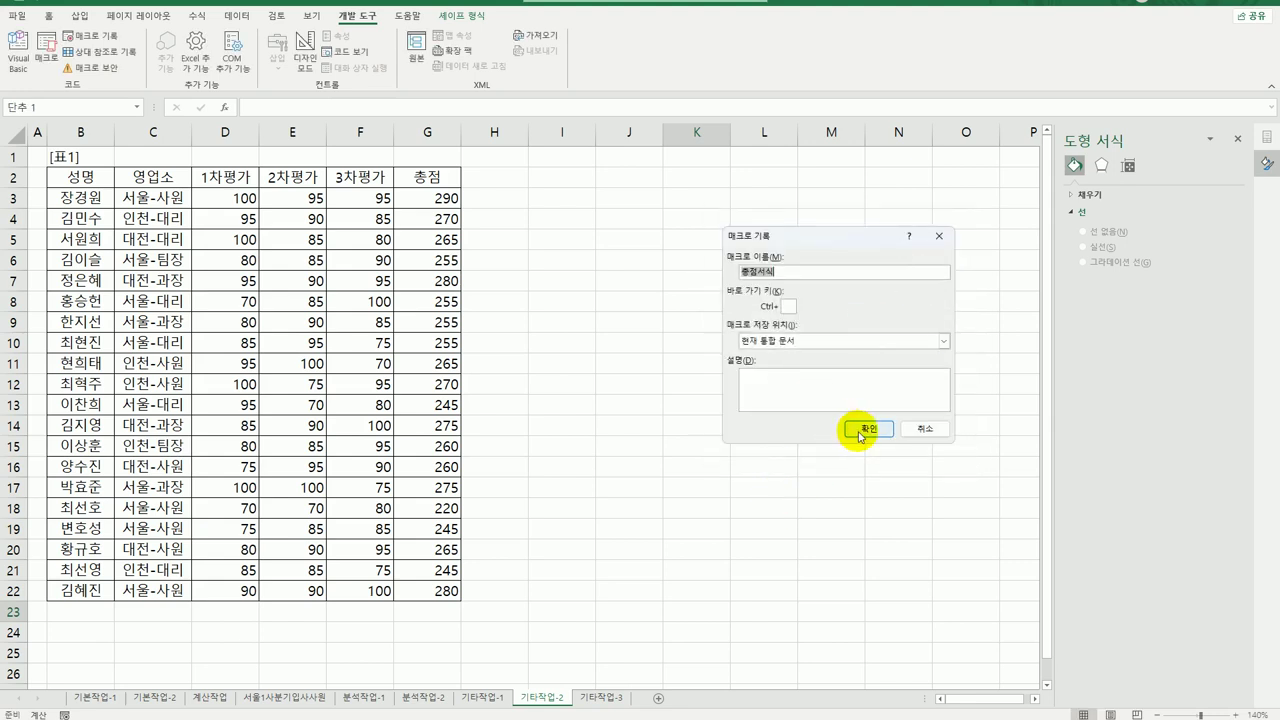
pyautogui.click(849, 430)
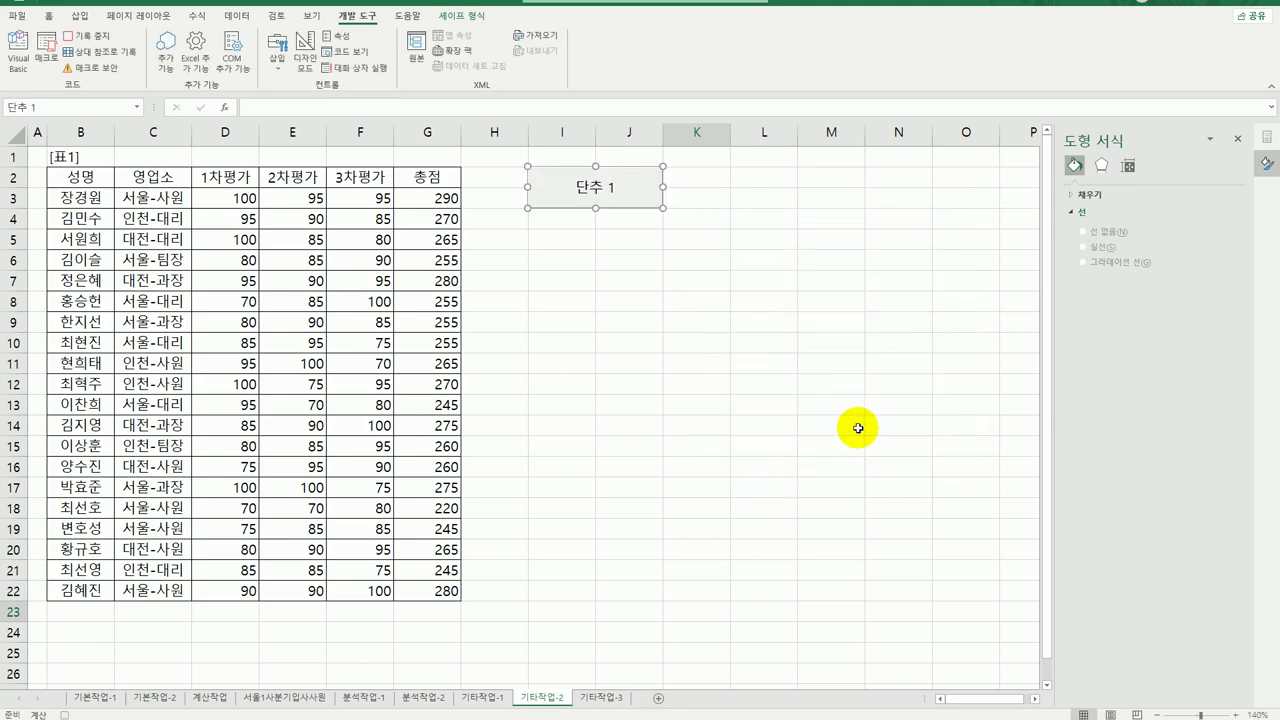
# Step: Open the cell formatting for the 총점 values in G3:G22 and choose the custom (사용자 지정) number category
pyautogui.moveTo(437, 198); pyautogui.dragTo(437, 590)
pyautogui.rightClick(444, 222)
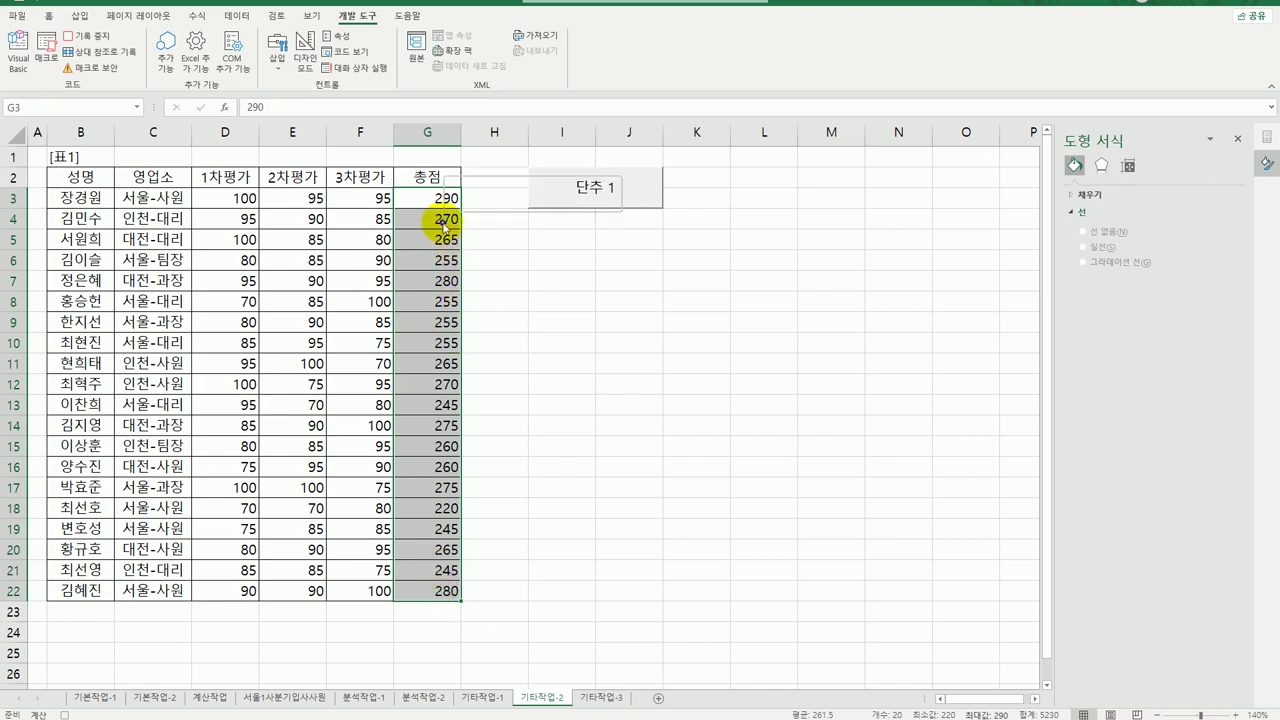
pyautogui.click(535, 522)
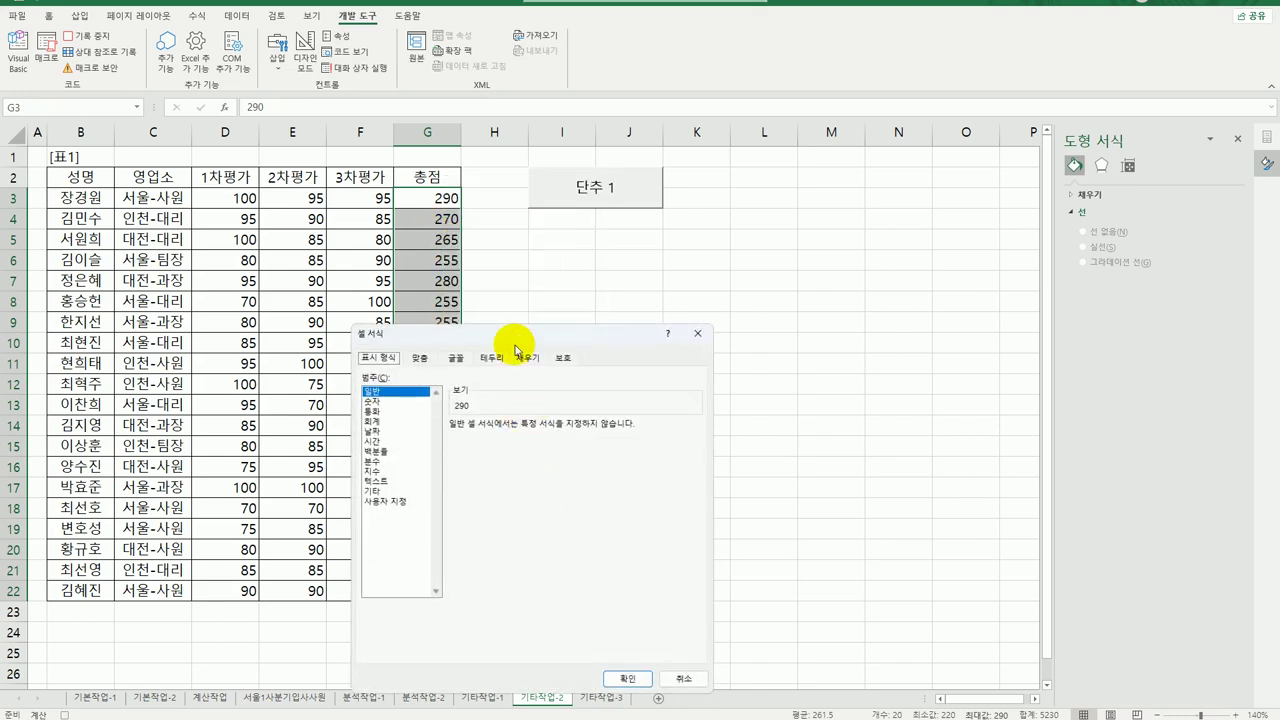
pyautogui.moveTo(517, 335); pyautogui.dragTo(675, 243)
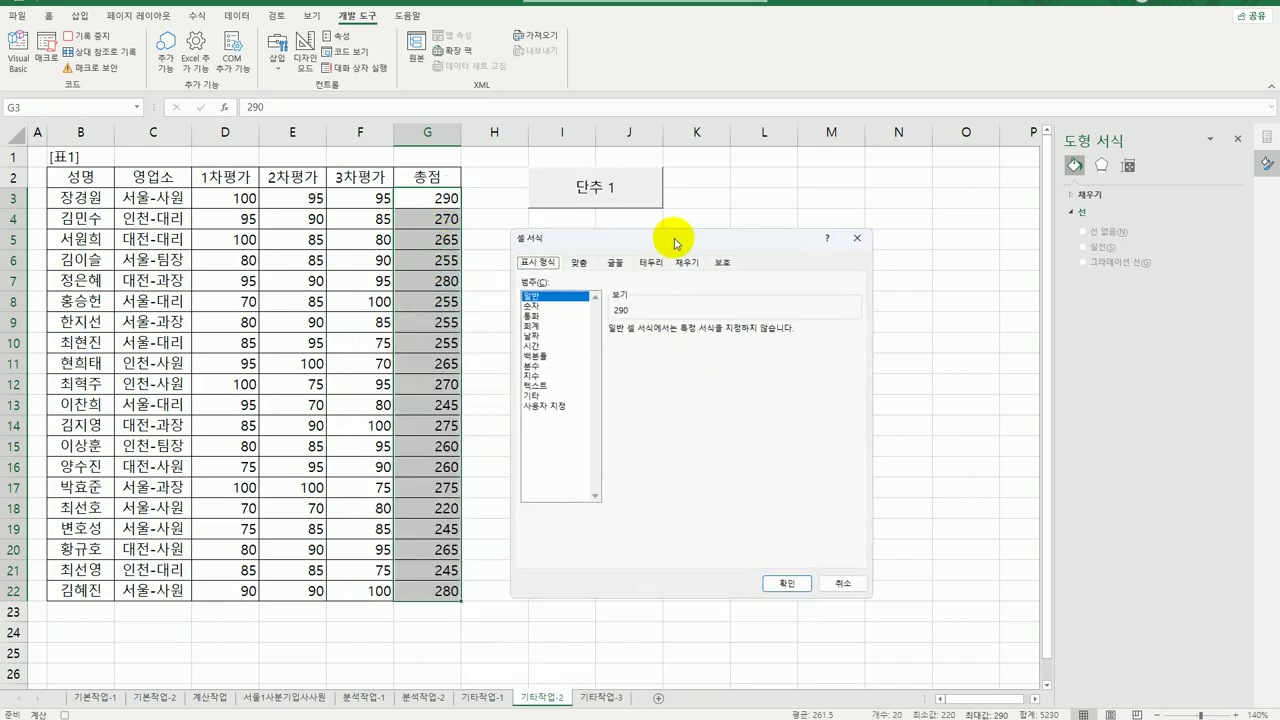
pyautogui.click(560, 406)
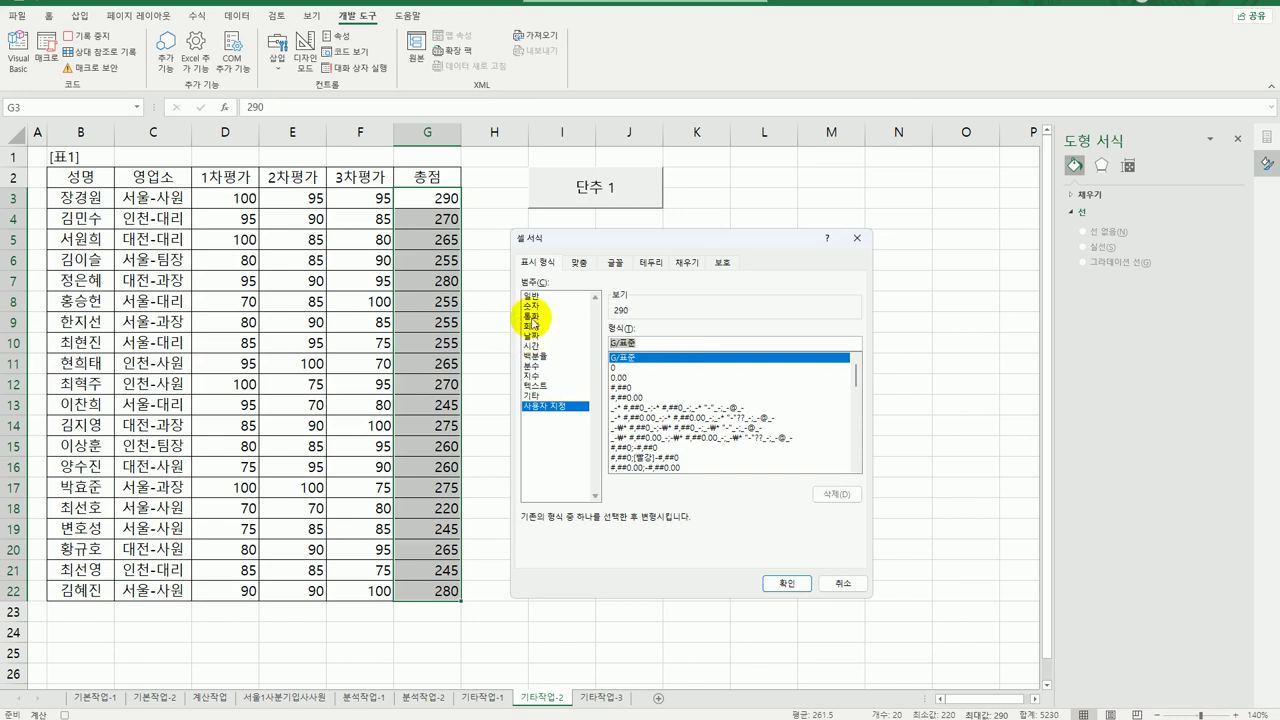
# Step: Replace the default custom format with a first section [파랑][>=280]"♠"0; for the 총점 values
pyautogui.press('BackSpace')
pyautogui.press('BackSpace')
pyautogui.press('BackSpace')
pyautogui.press('BackSpace')
pyautogui.write('[')
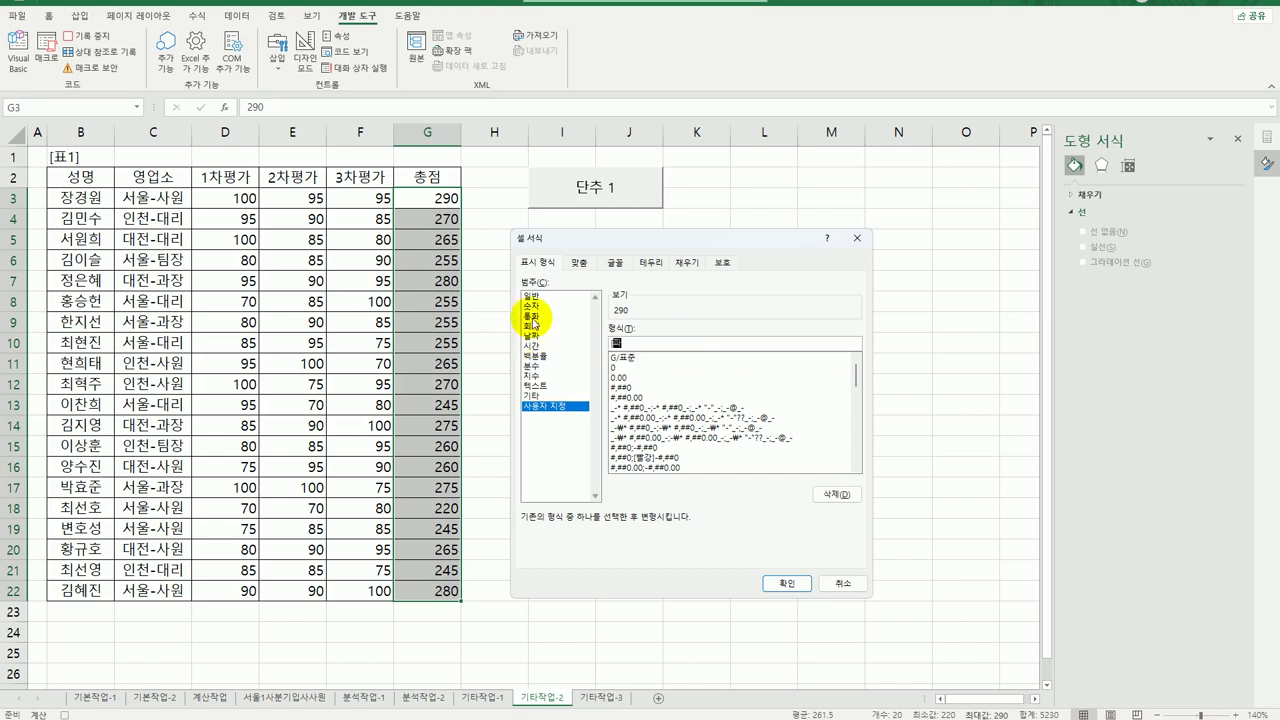
pyautogui.write('파랑][>=280]')
pyautogui.write('"ㅁ')
pyautogui.press('Hangul_Hanja')
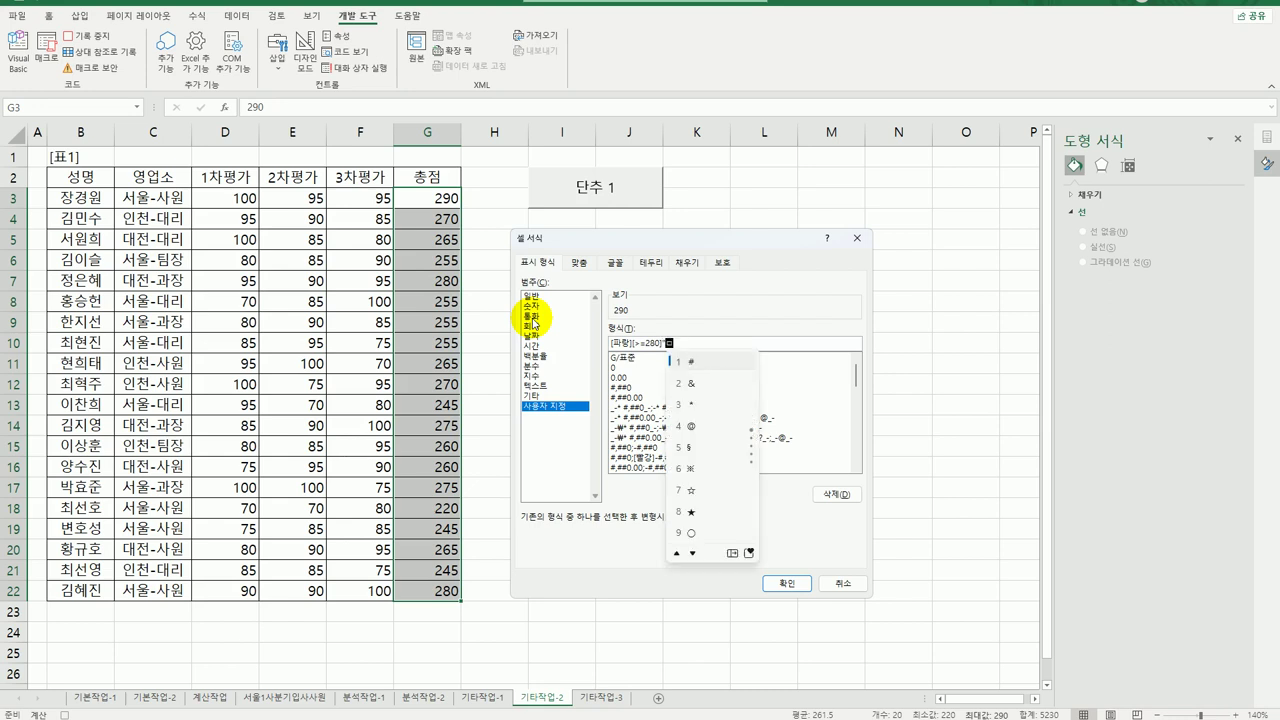
pyautogui.click(731, 554)
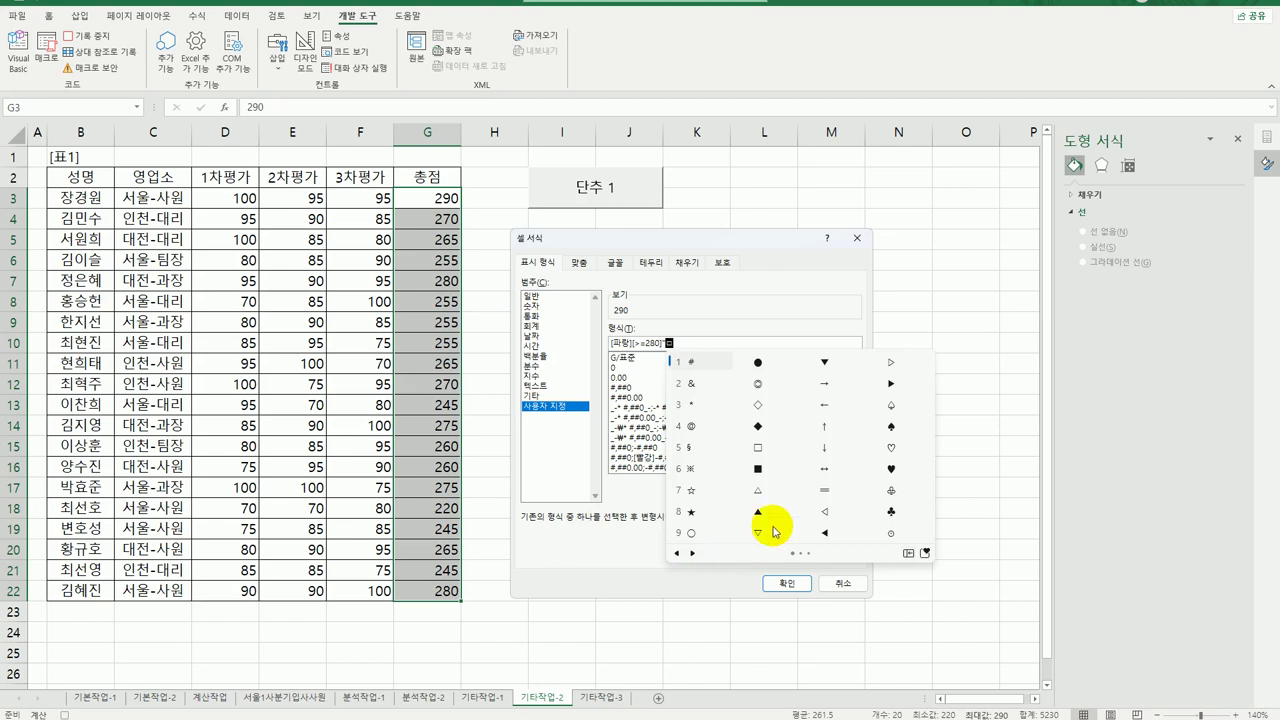
pyautogui.click(891, 426)
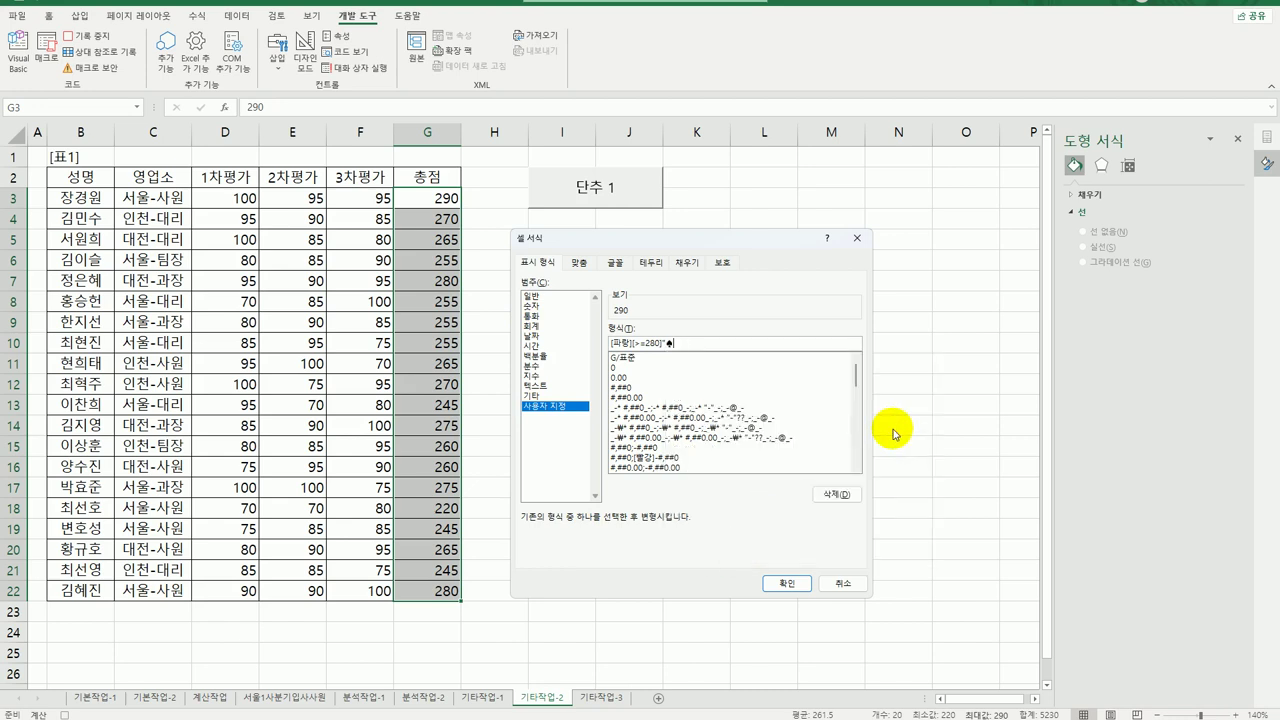
pyautogui.write('"')
pyautogui.write('0;')
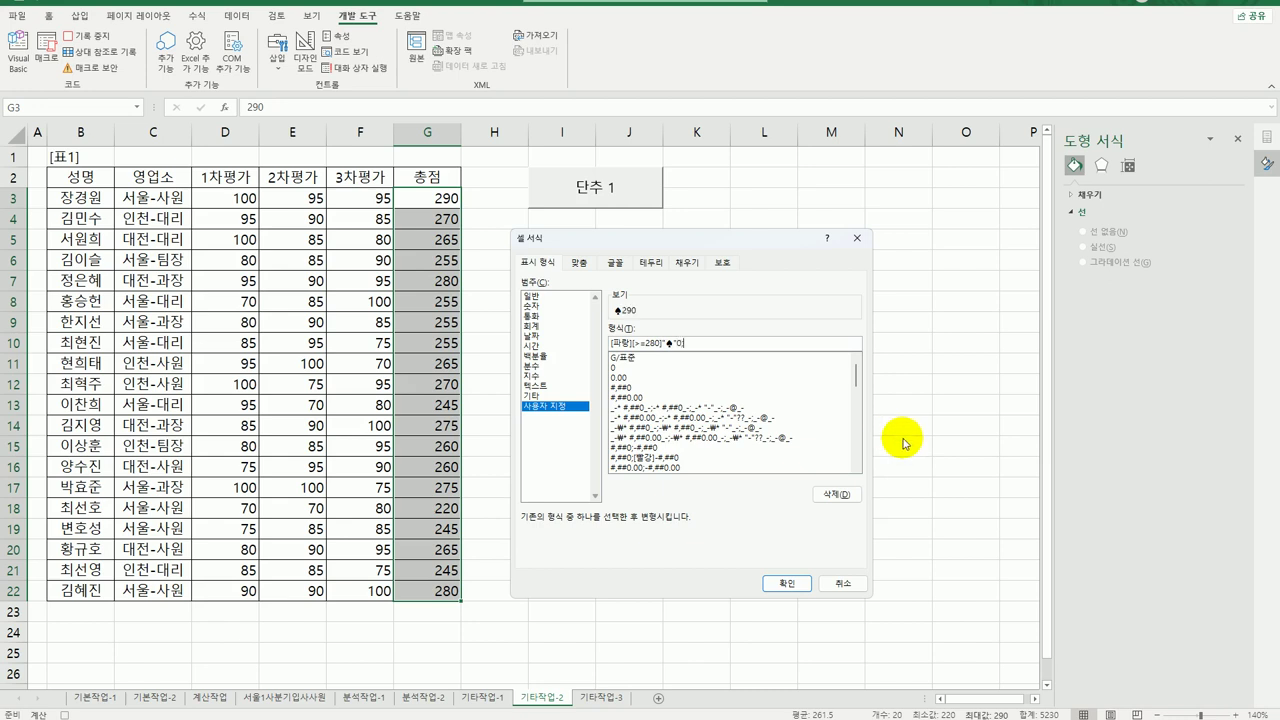
# Step: Complete the custom format as [파랑][>=280]"♠" 0;[빨강][<=250]"♤" 0;0 with the red low-score section and a plain fallback
pyautogui.press('BackSpace')
pyautogui.write('빨강][<=250]"ㅁ')
pyautogui.press('Hangul_Hanja')
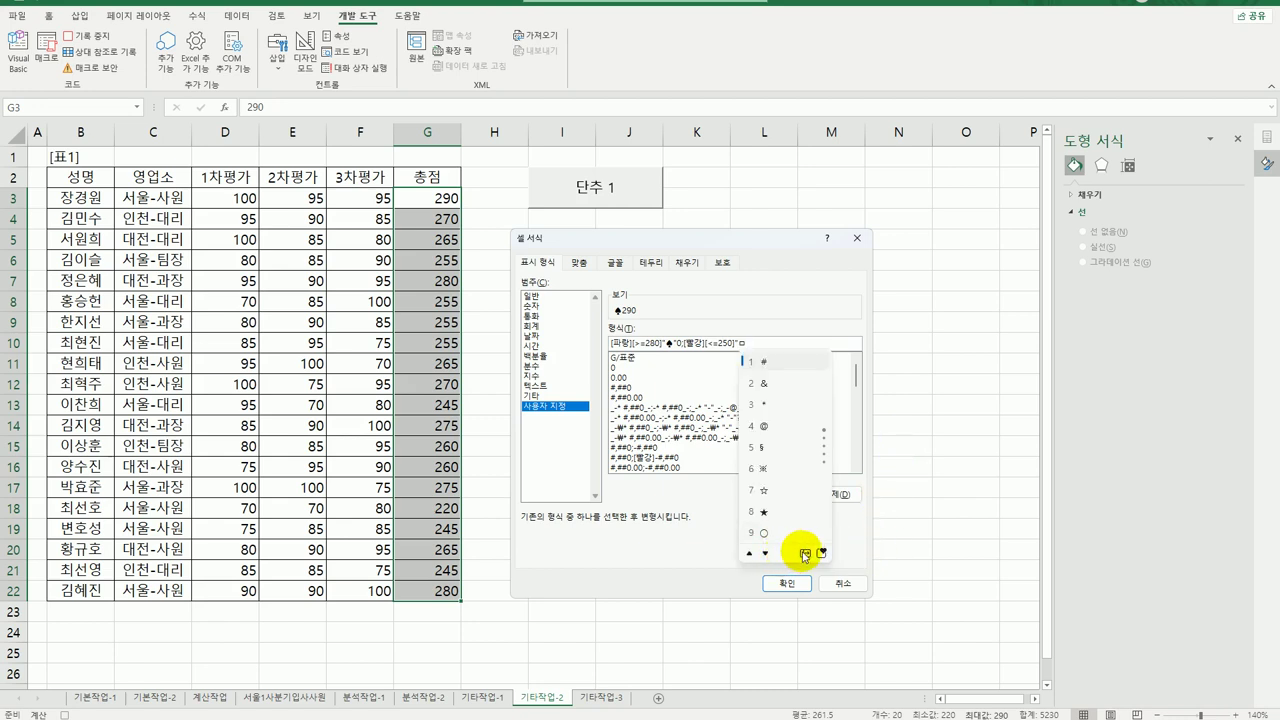
pyautogui.click(806, 553)
pyautogui.click(968, 410)
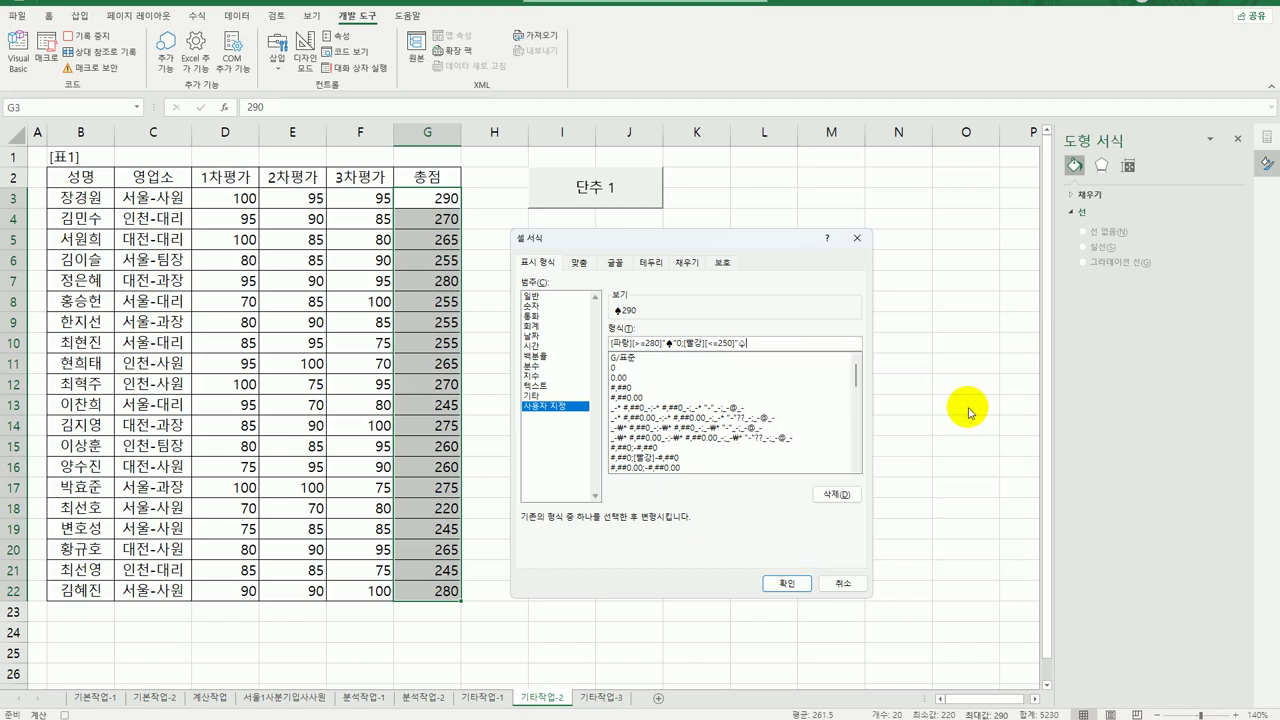
pyautogui.write('0;0')
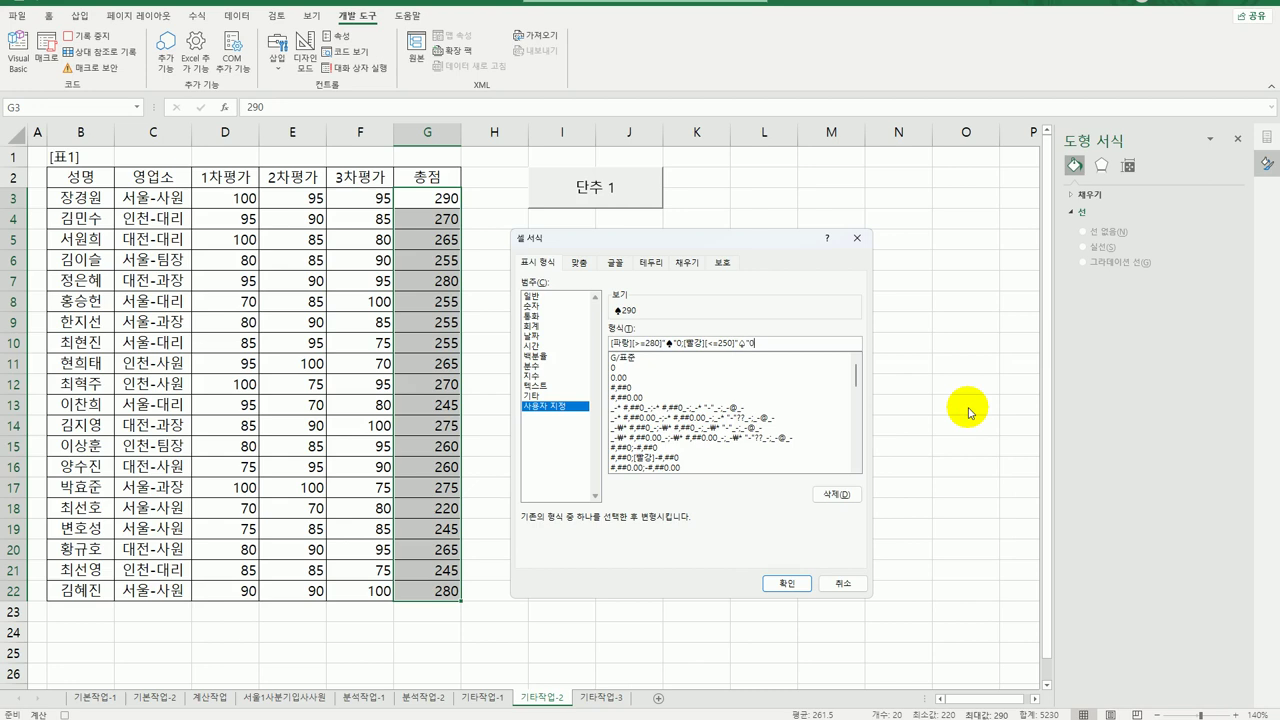
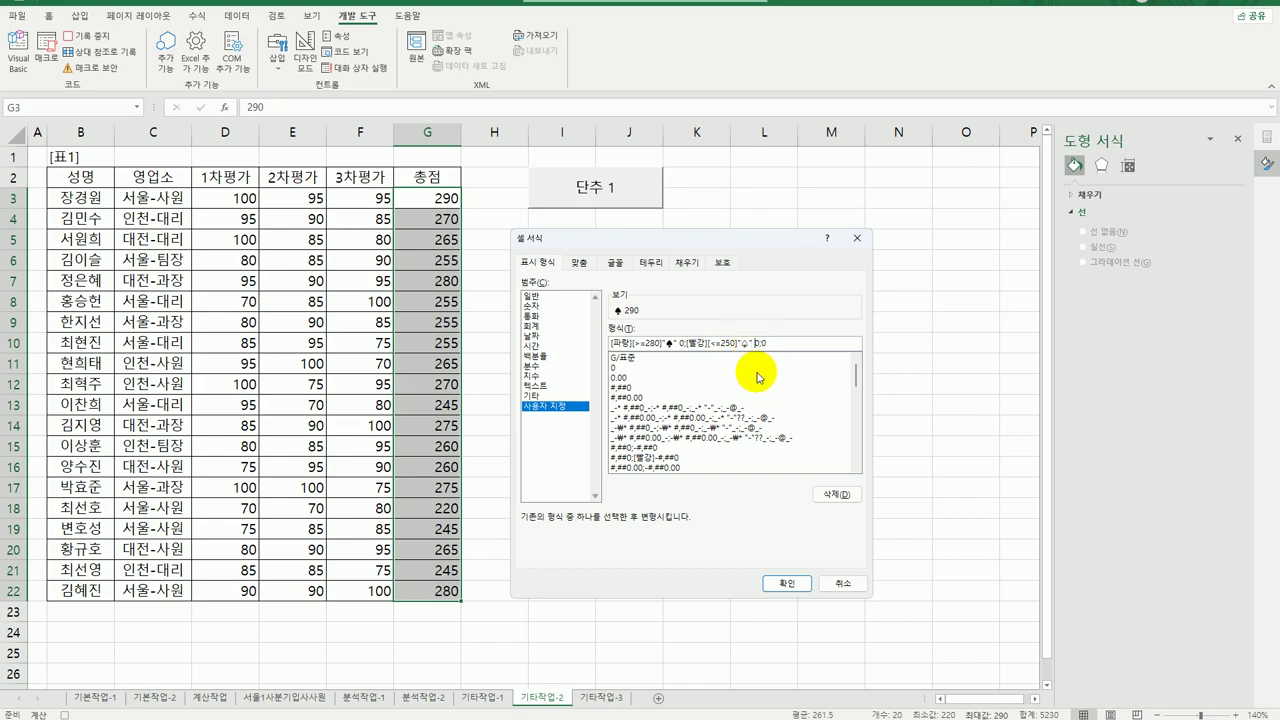
# Step: Apply the custom format to the 총점 values, select cell G22 and stop recording the macro
pyautogui.click(784, 584)
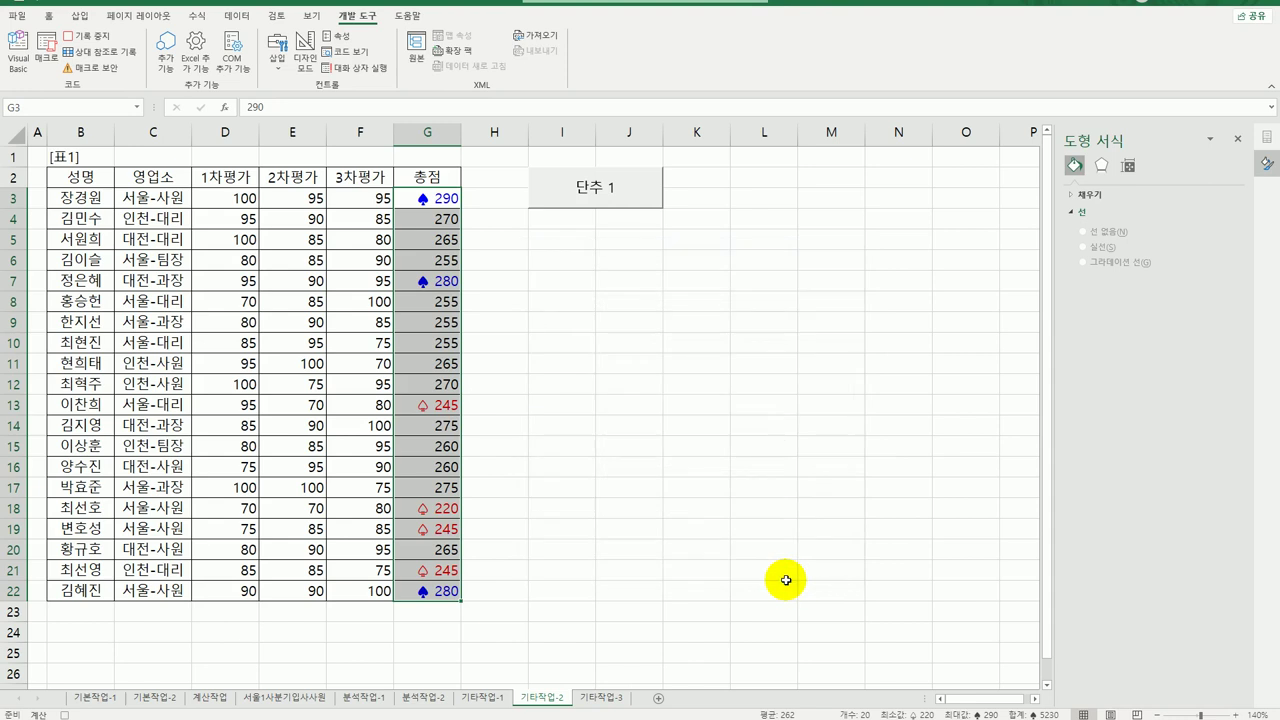
pyautogui.click(447, 592)
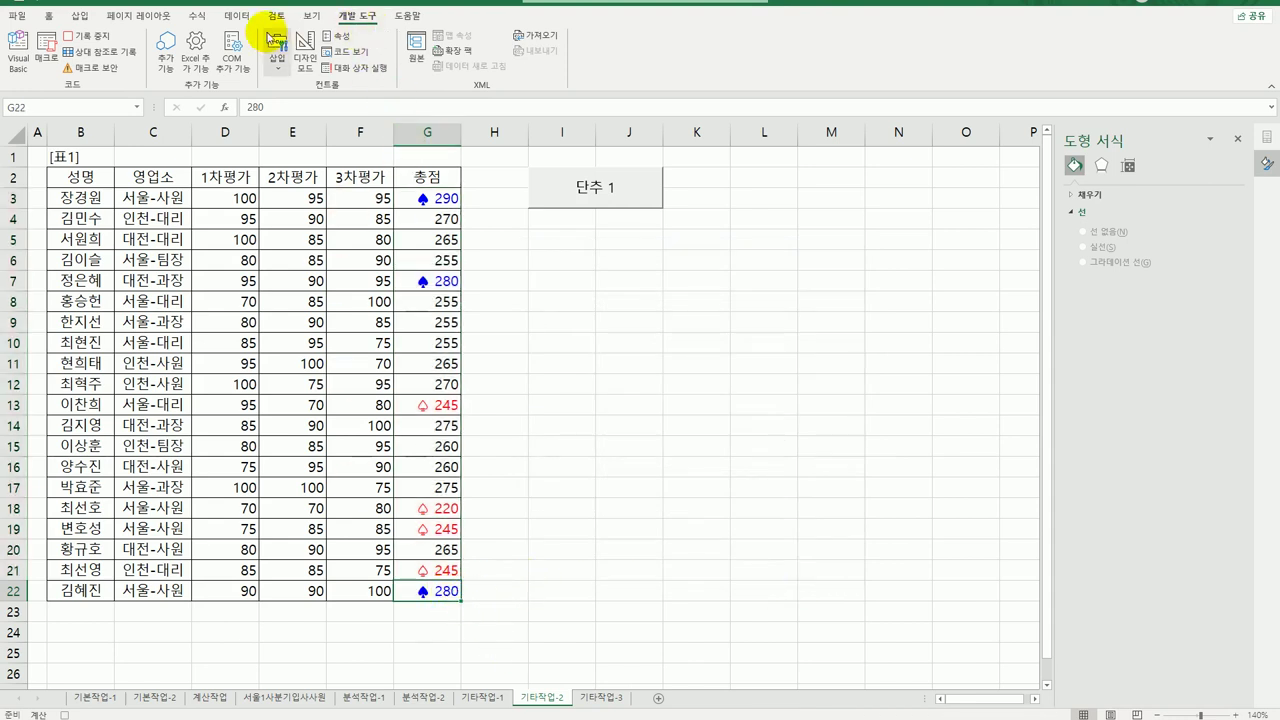
pyautogui.click(110, 42)
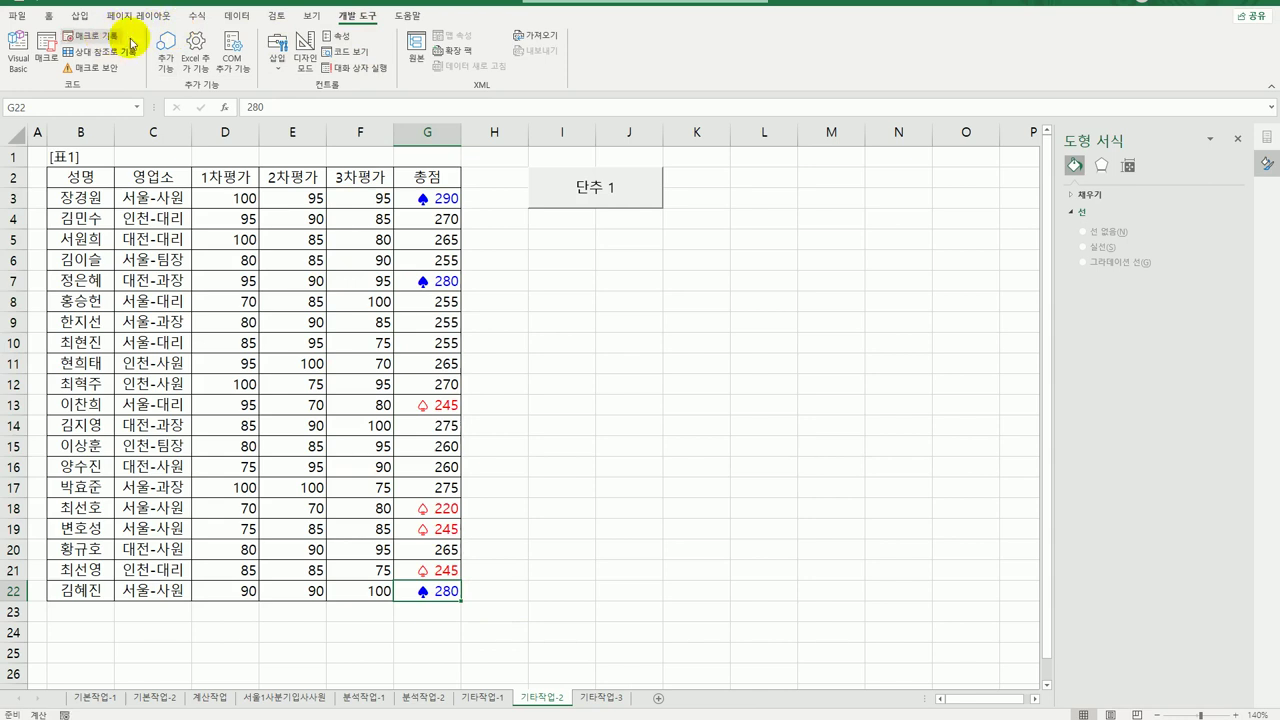
# Step: Change the label of the button over I2:J3 to 총점서식 and deselect it
pyautogui.rightClick(615, 193)
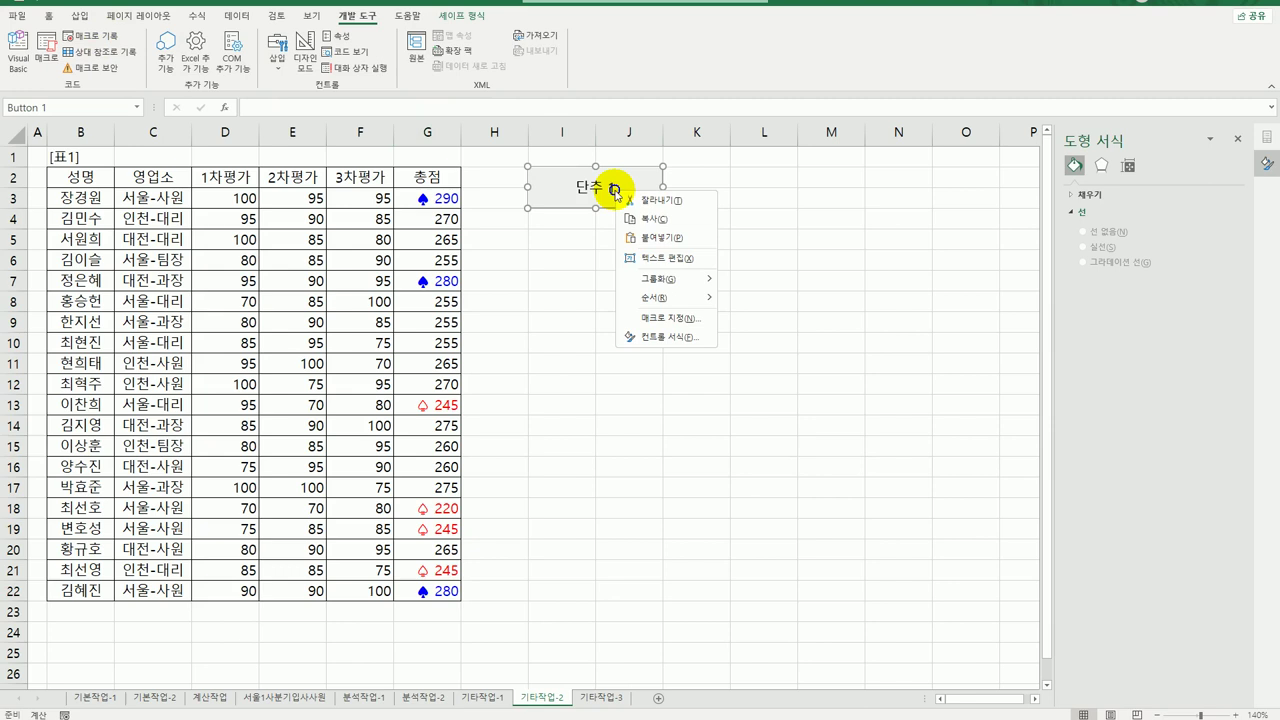
pyautogui.click(668, 258)
pyautogui.hotkey('ctrl', 'a')
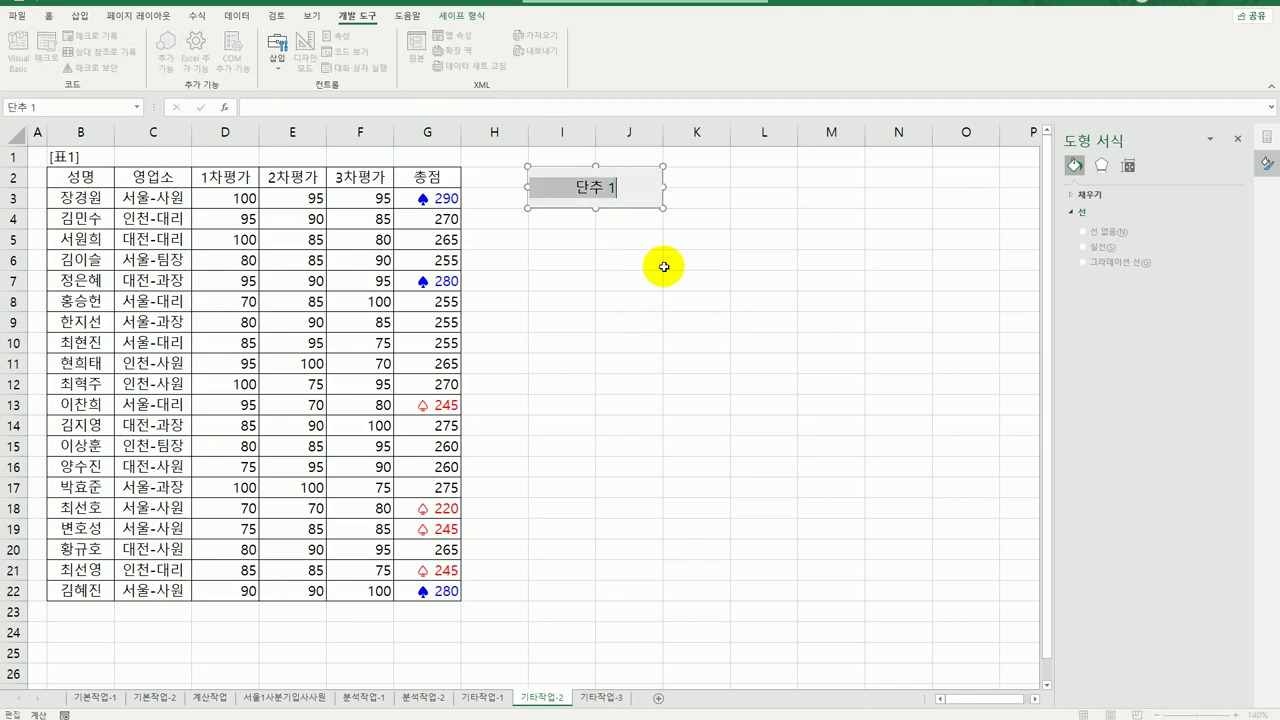
pyautogui.write('총점')
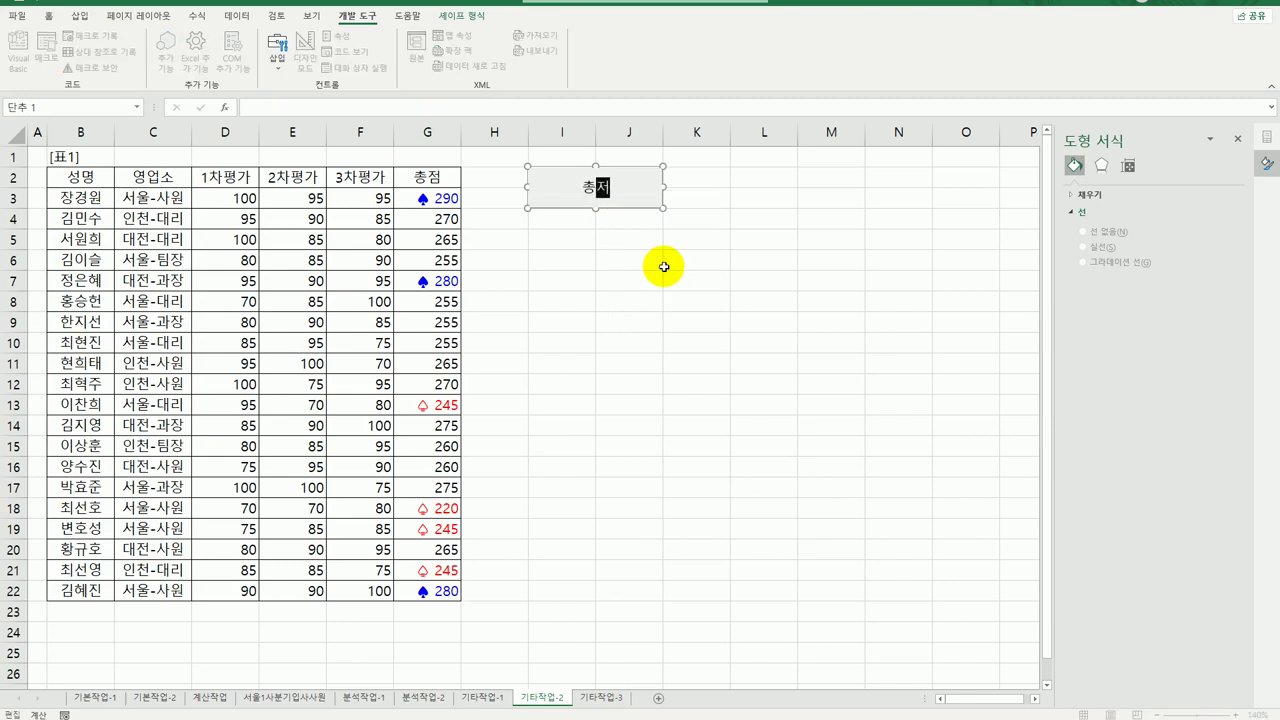
pyautogui.write('서식')
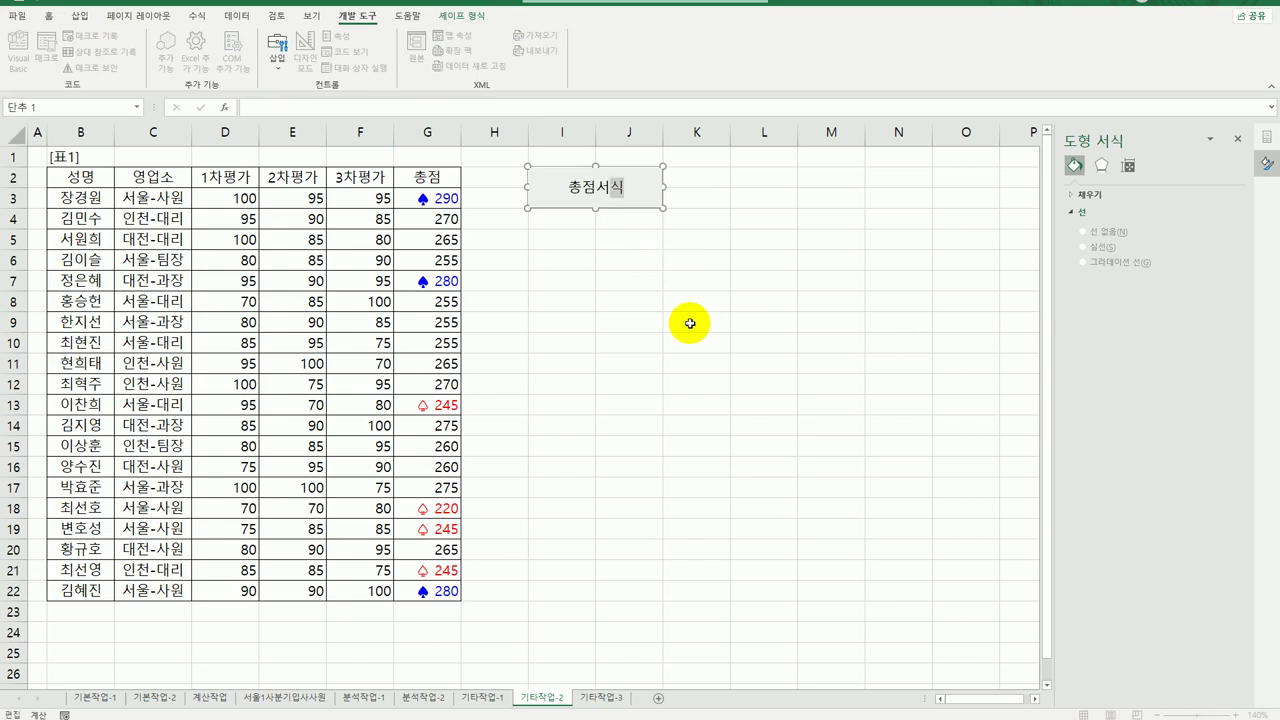
pyautogui.click(690, 323)
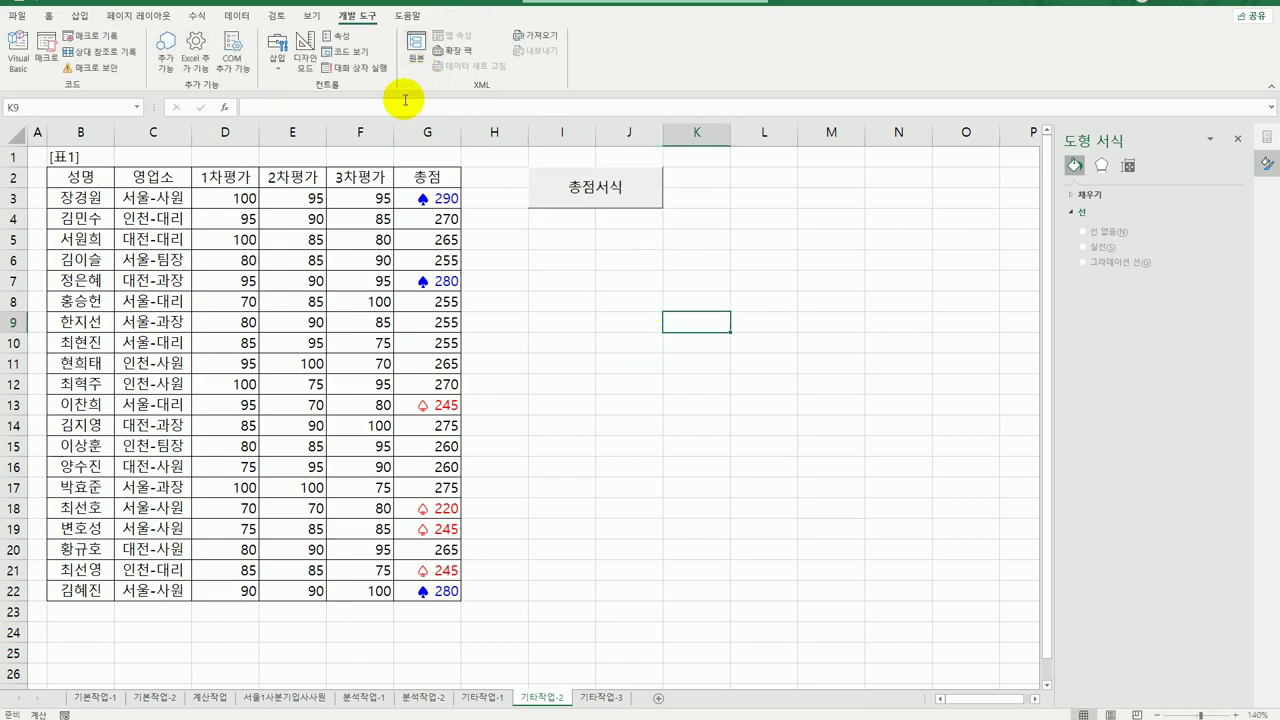
# Step: Insert a second form control button covering cells I5:J6
pyautogui.click(277, 50)
pyautogui.click(270, 102)
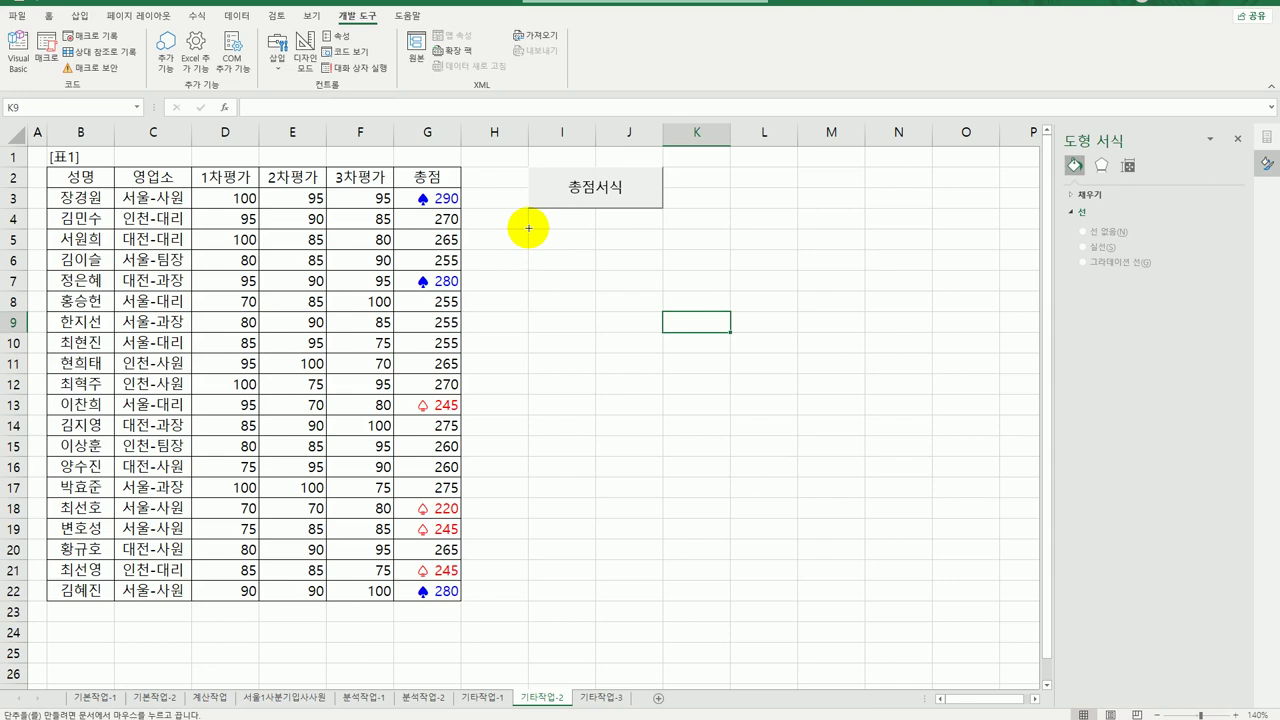
pyautogui.moveTo(528, 228); pyautogui.dragTo(641, 261)
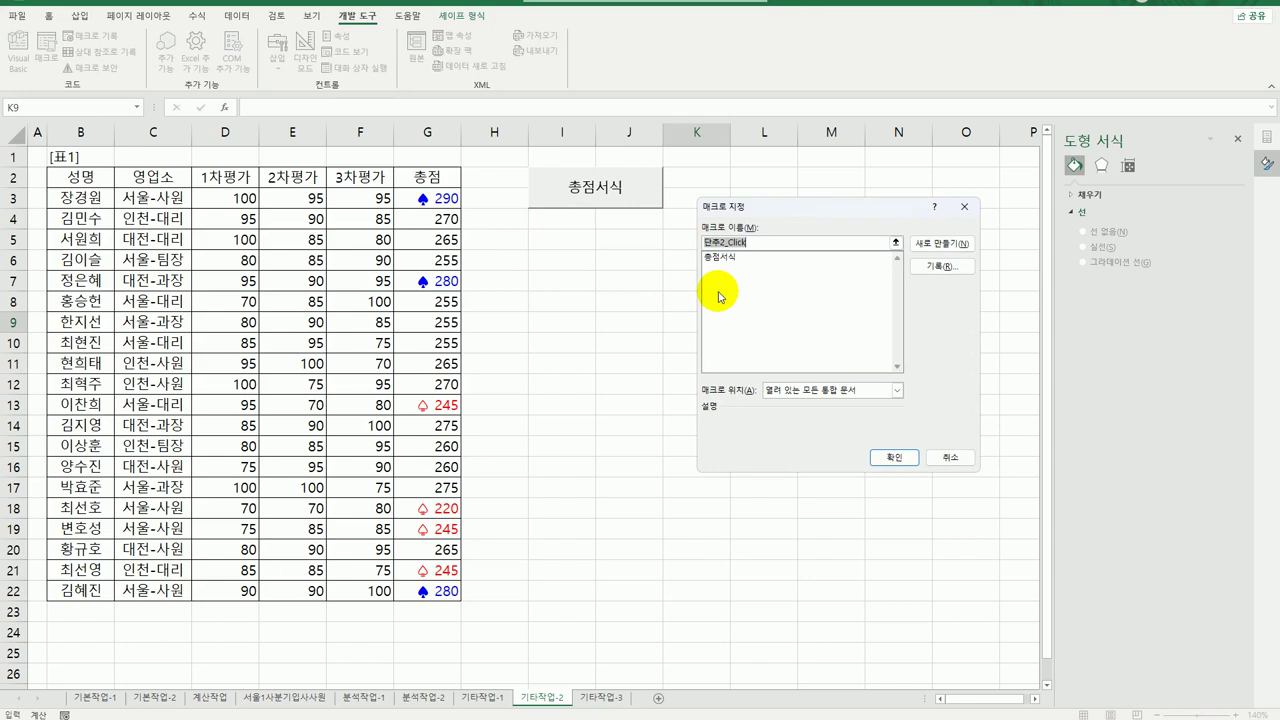
# Step: Name the second button's macro 일반서식 and start recording it in the current workbook (현재 통합 문서)
pyautogui.write('총')
pyautogui.write('반서식')
pyautogui.click(941, 266)
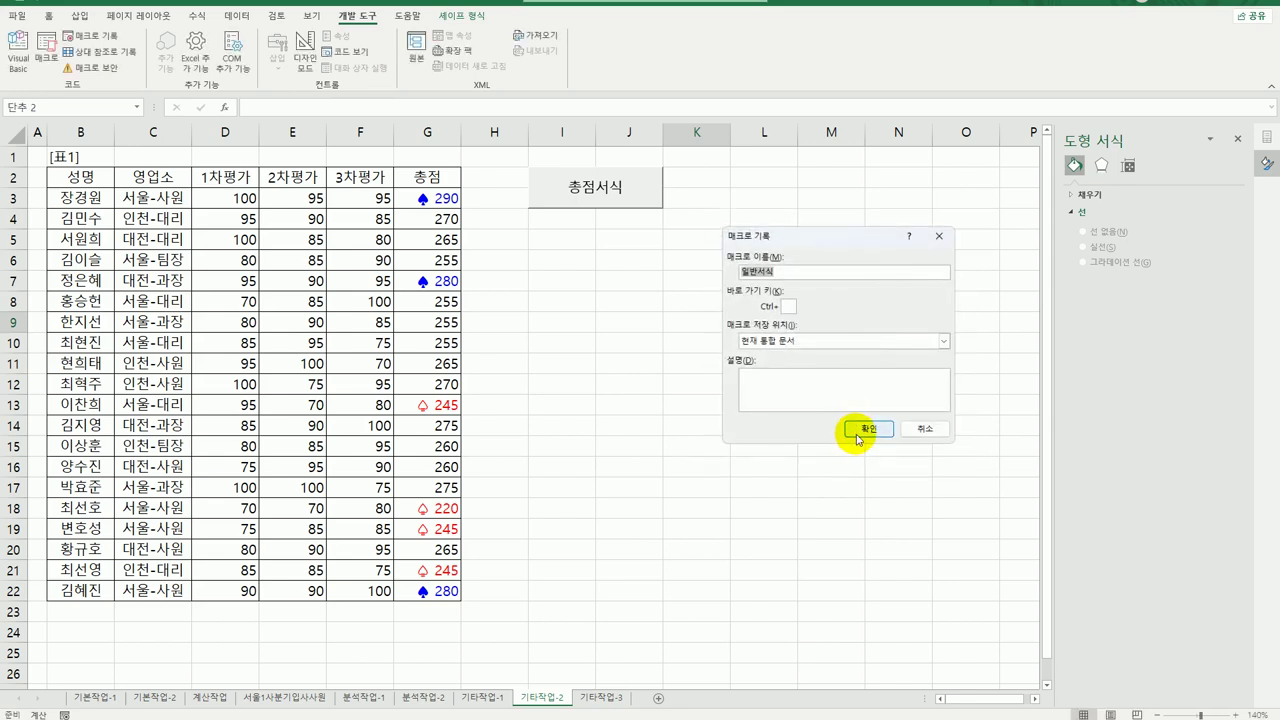
pyautogui.click(857, 436)
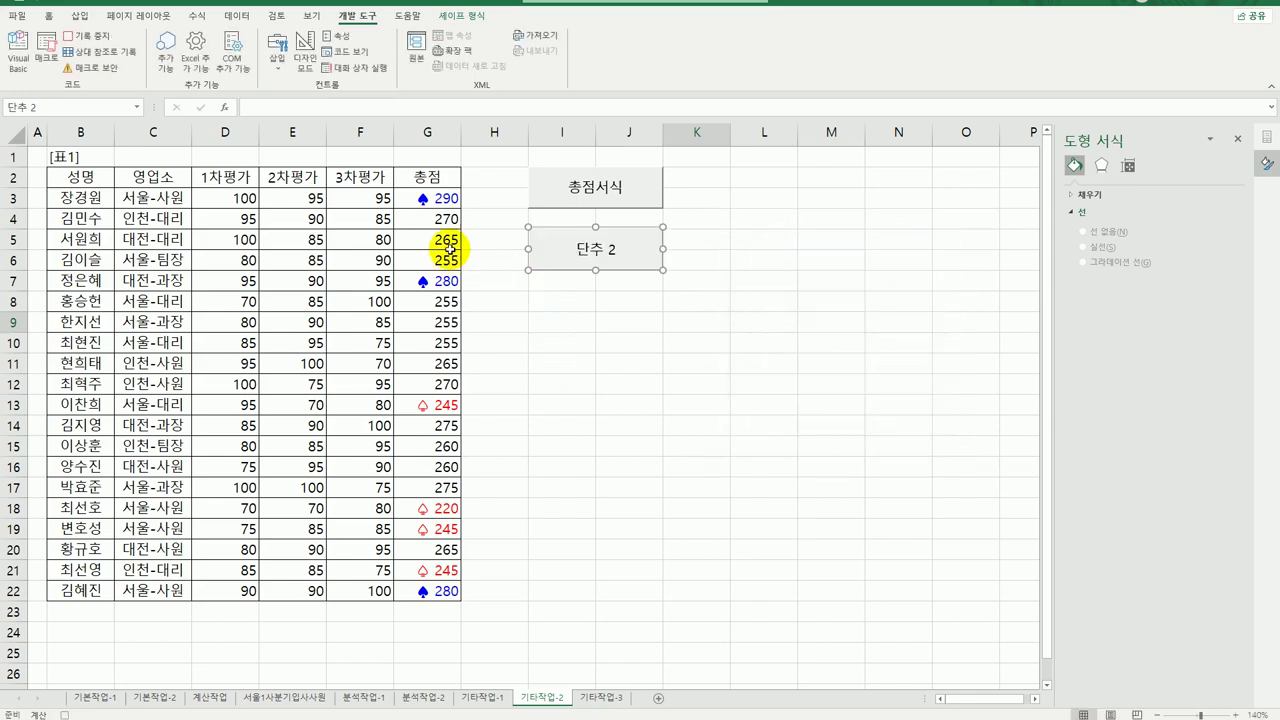
# Step: Set the 총점 values in G3:G22 to the general (일반) number format and stop recording the macro
pyautogui.moveTo(430, 198); pyautogui.dragTo(420, 588)
pyautogui.rightClick(423, 270)
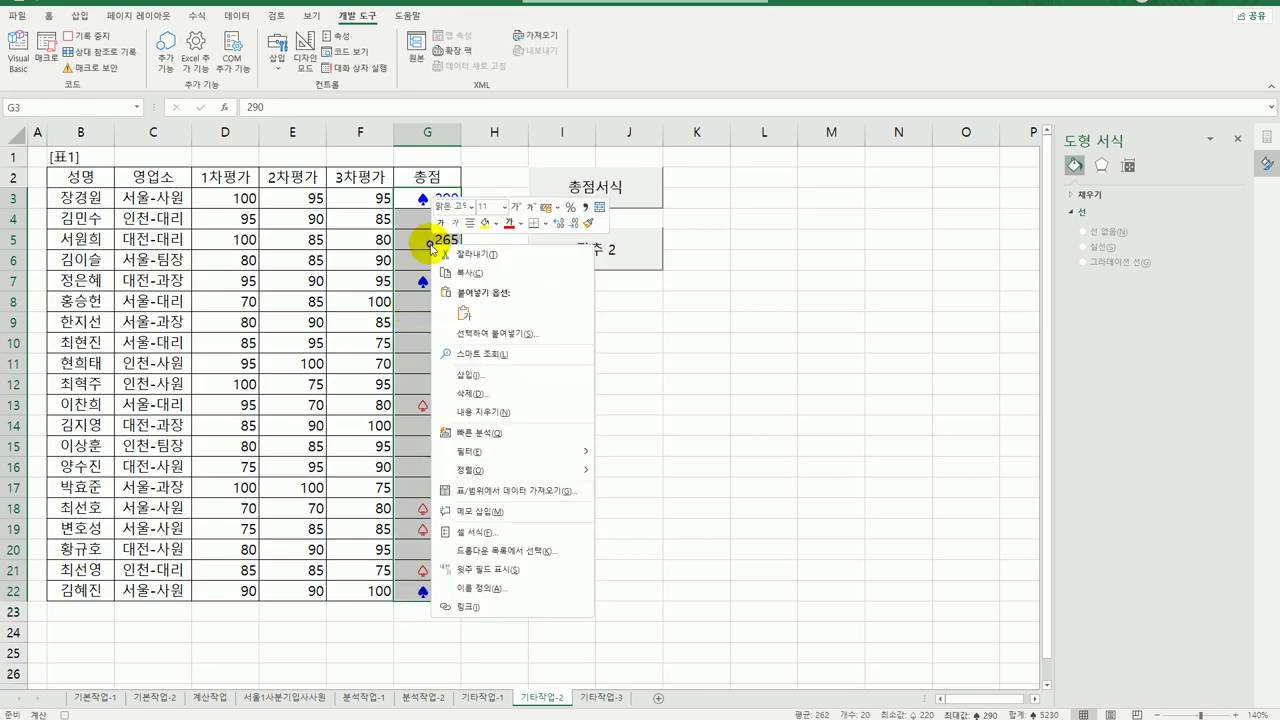
pyautogui.click(487, 526)
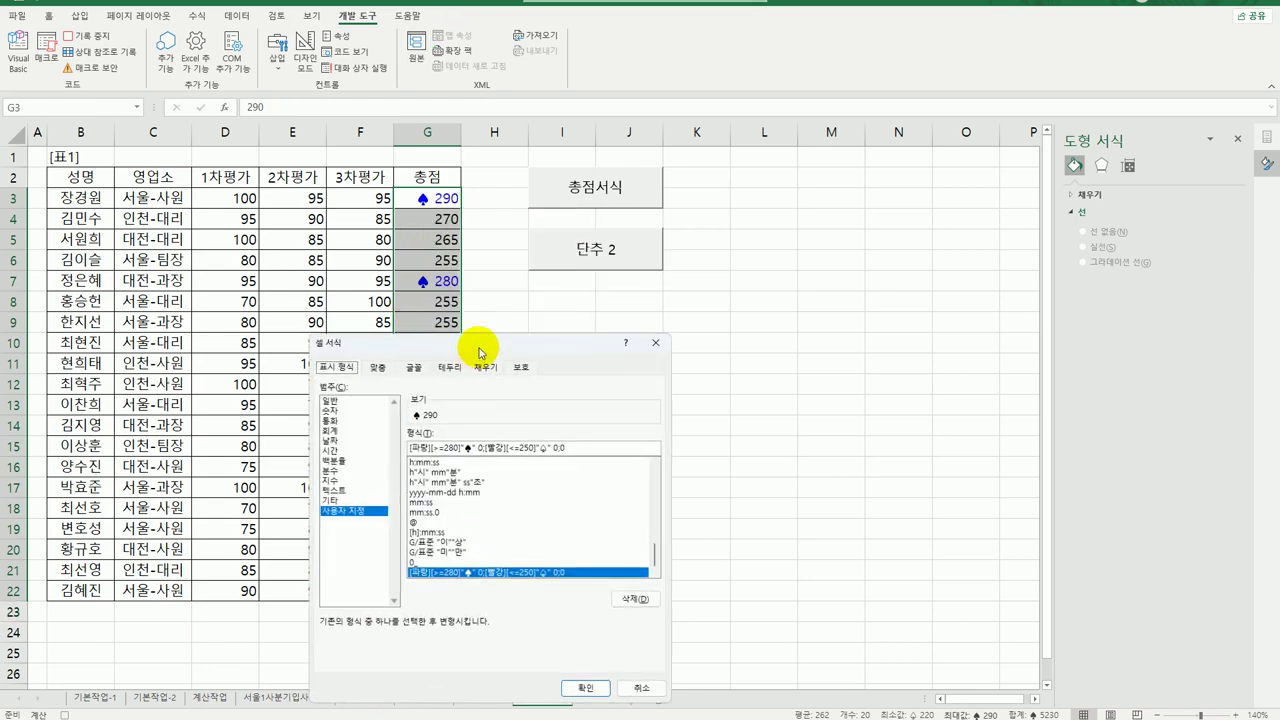
pyautogui.moveTo(563, 343); pyautogui.dragTo(720, 171)
pyautogui.click(593, 227)
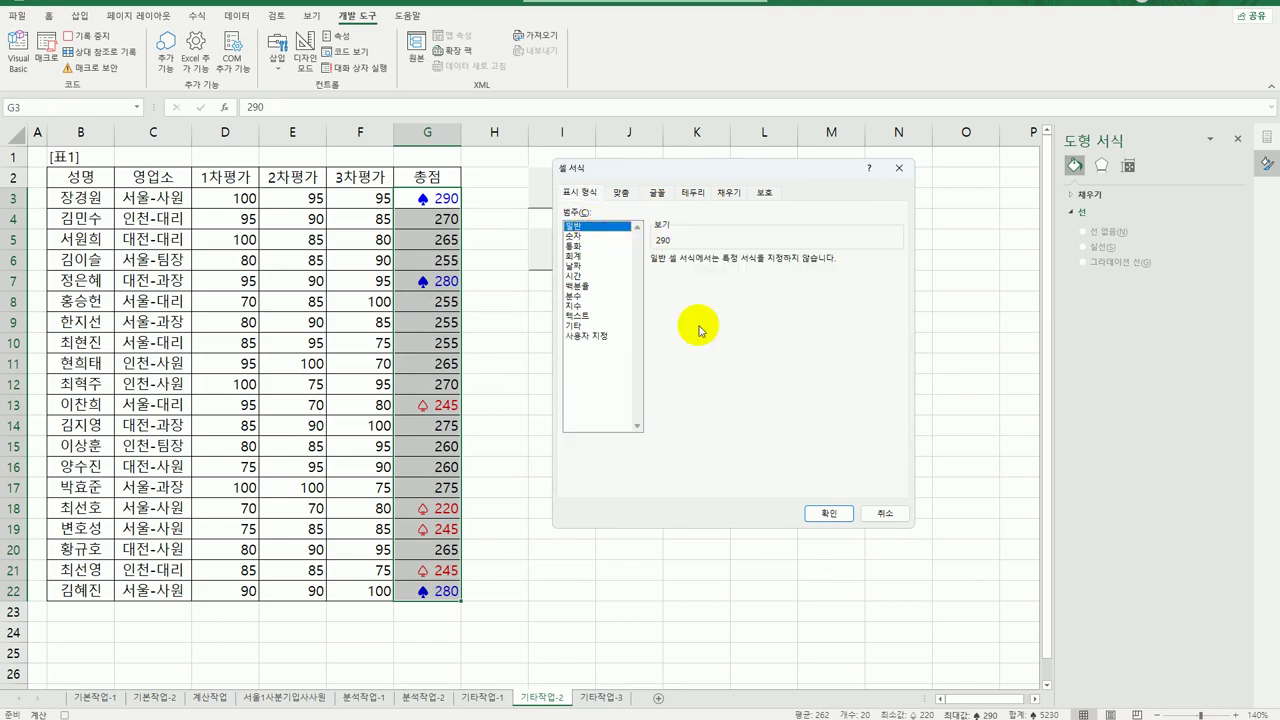
pyautogui.click(826, 514)
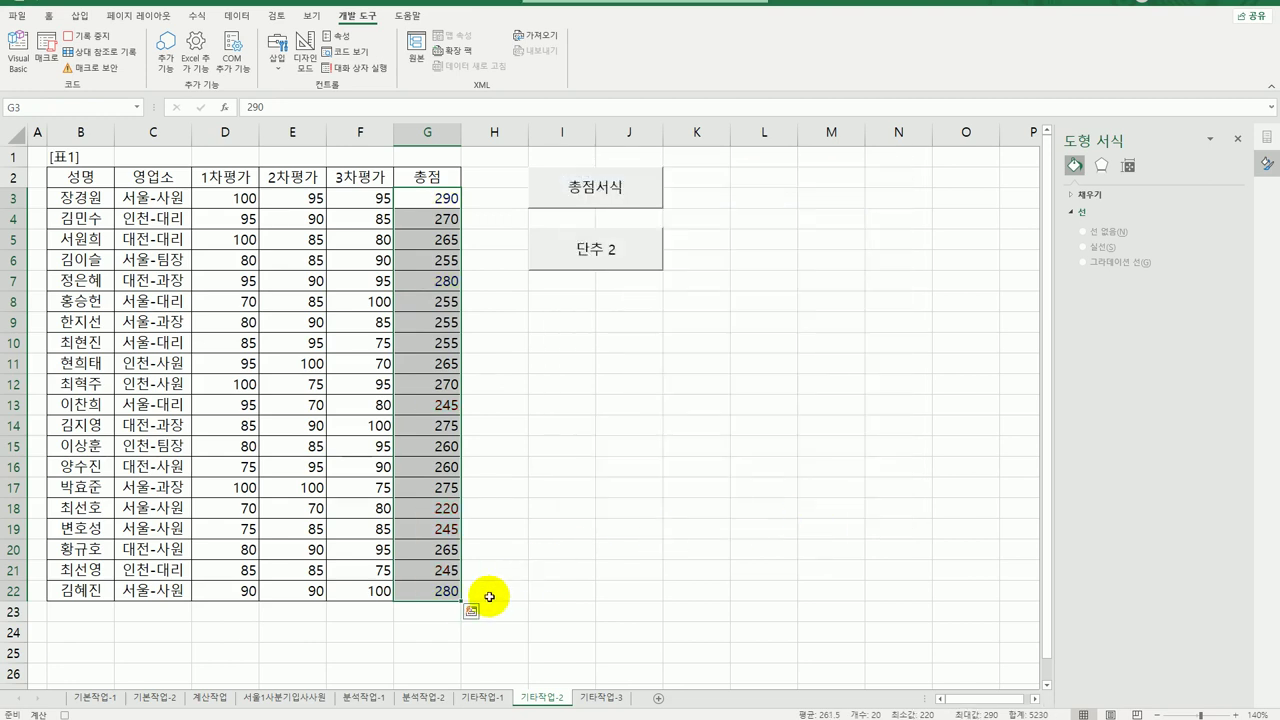
pyautogui.click(428, 591)
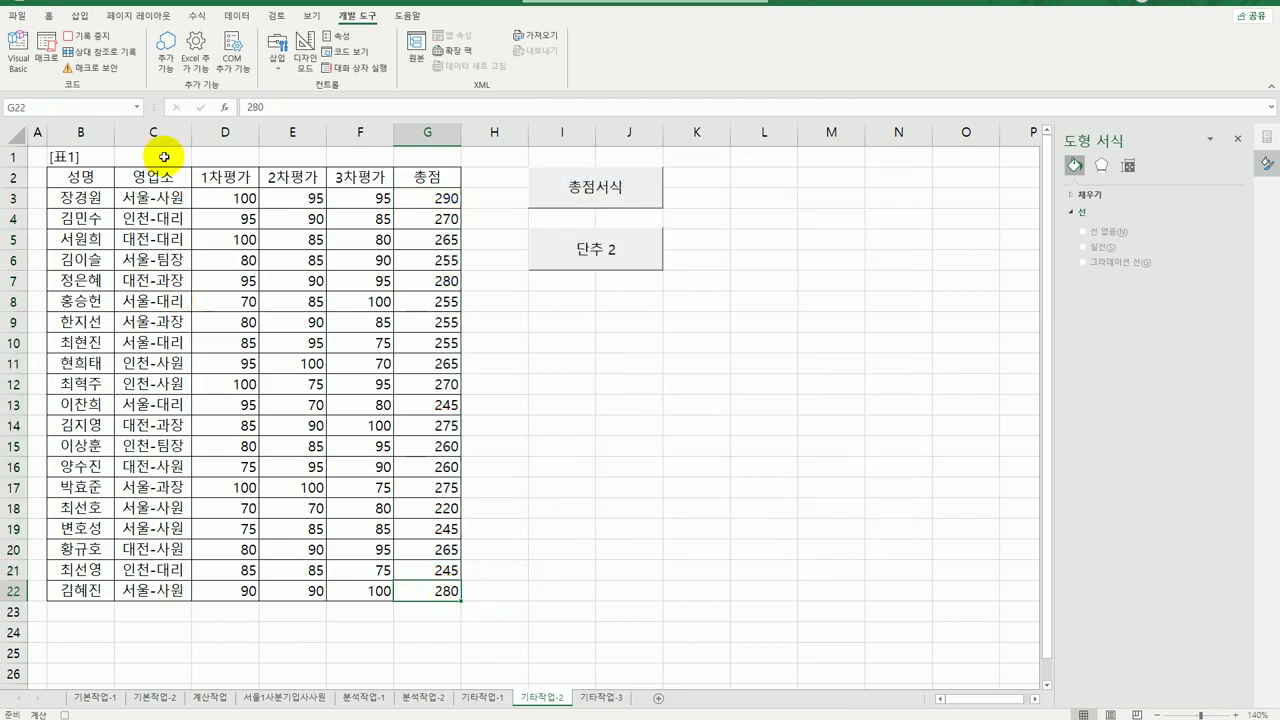
pyautogui.click(88, 36)
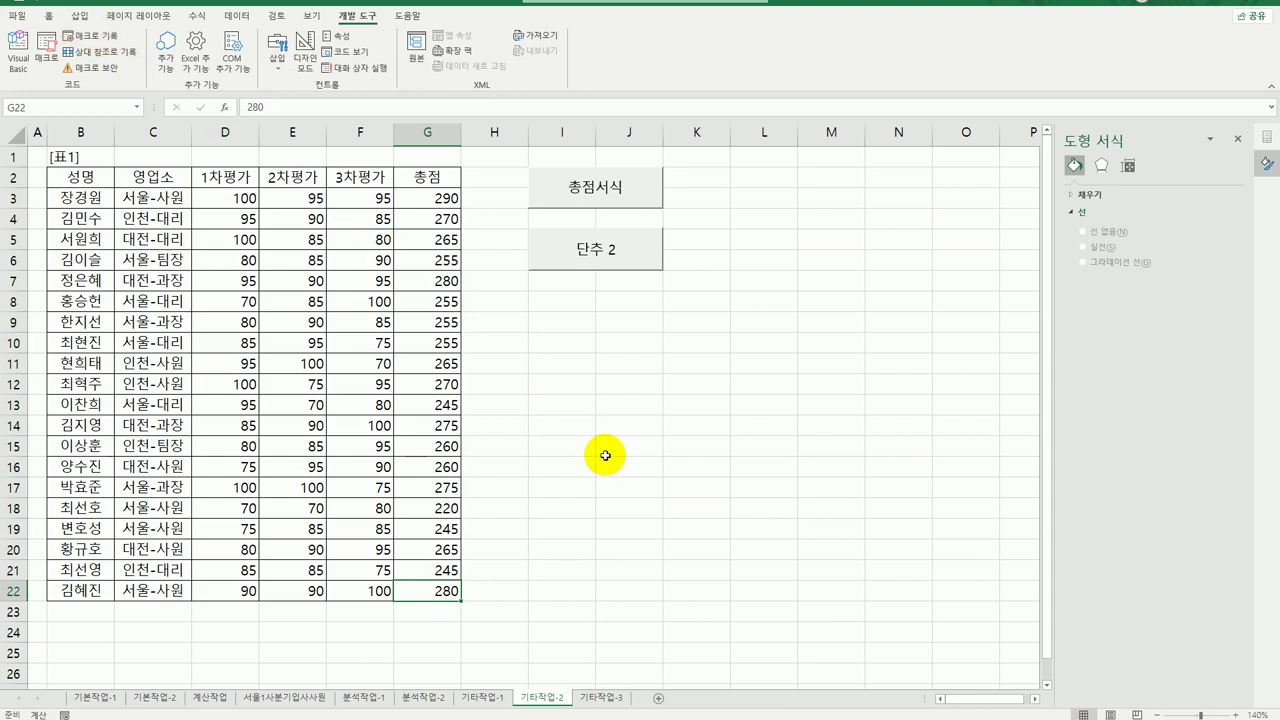
# Step: Change the label of the second button over I5:J6 to 일반서식 and deselect it
pyautogui.rightClick(630, 250)
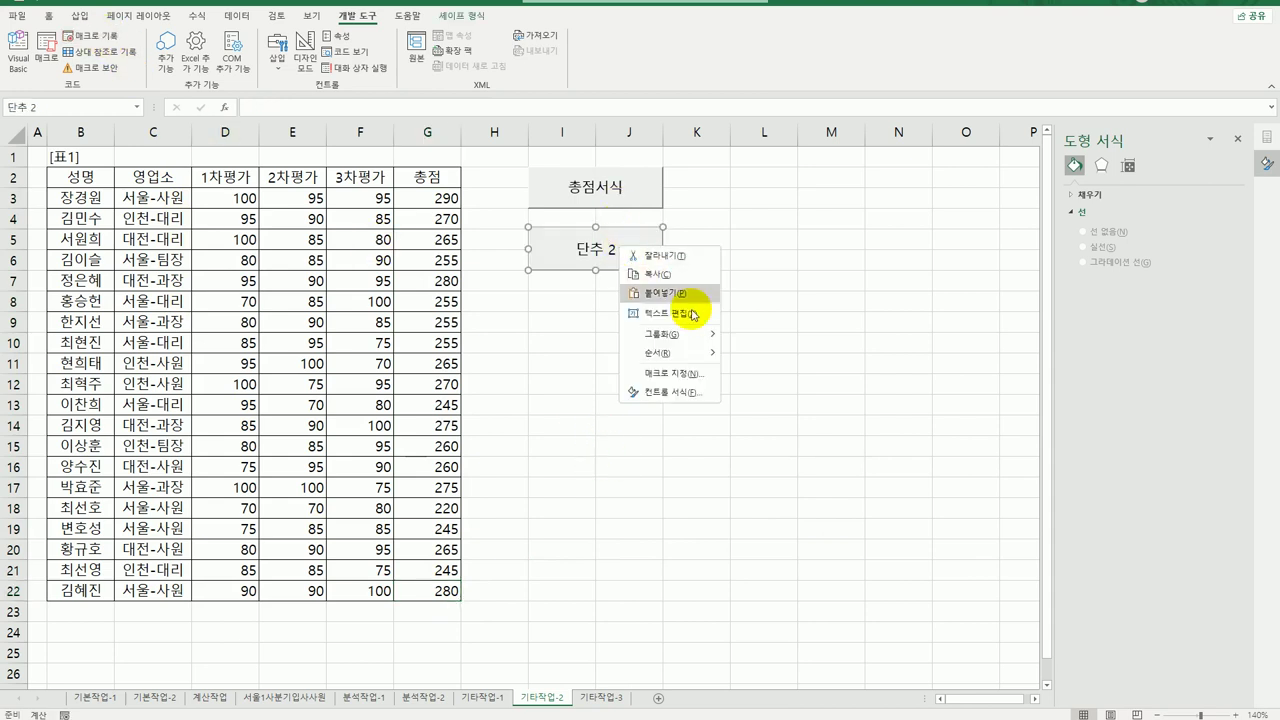
pyautogui.click(693, 315)
pyautogui.hotkey('ctrl', 'a')
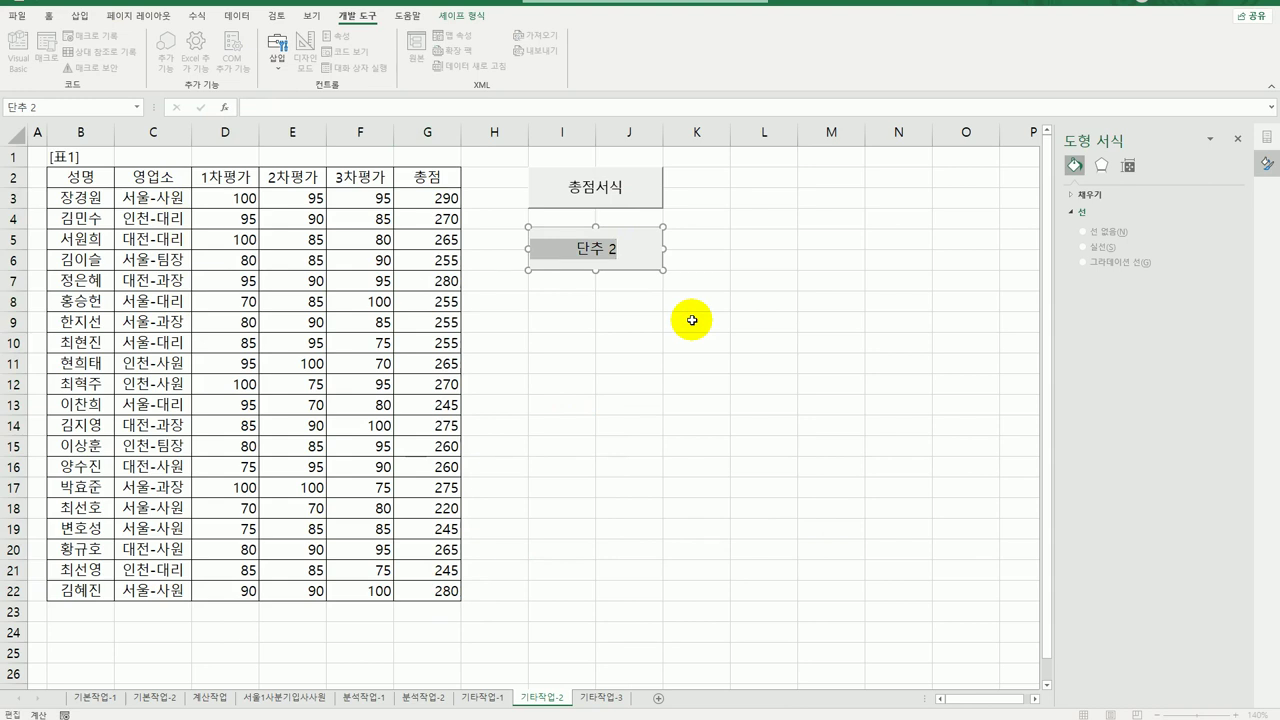
pyautogui.write('이')
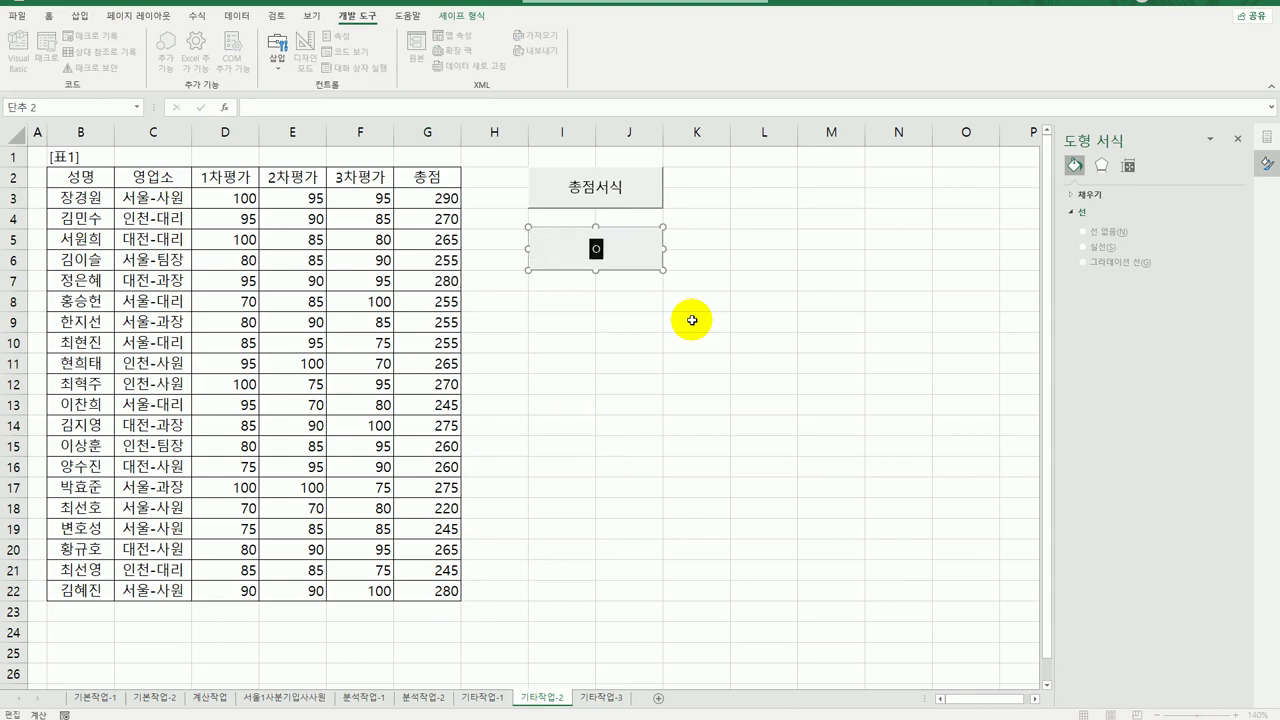
pyautogui.write('ㄹ반서식')
pyautogui.click(692, 320)
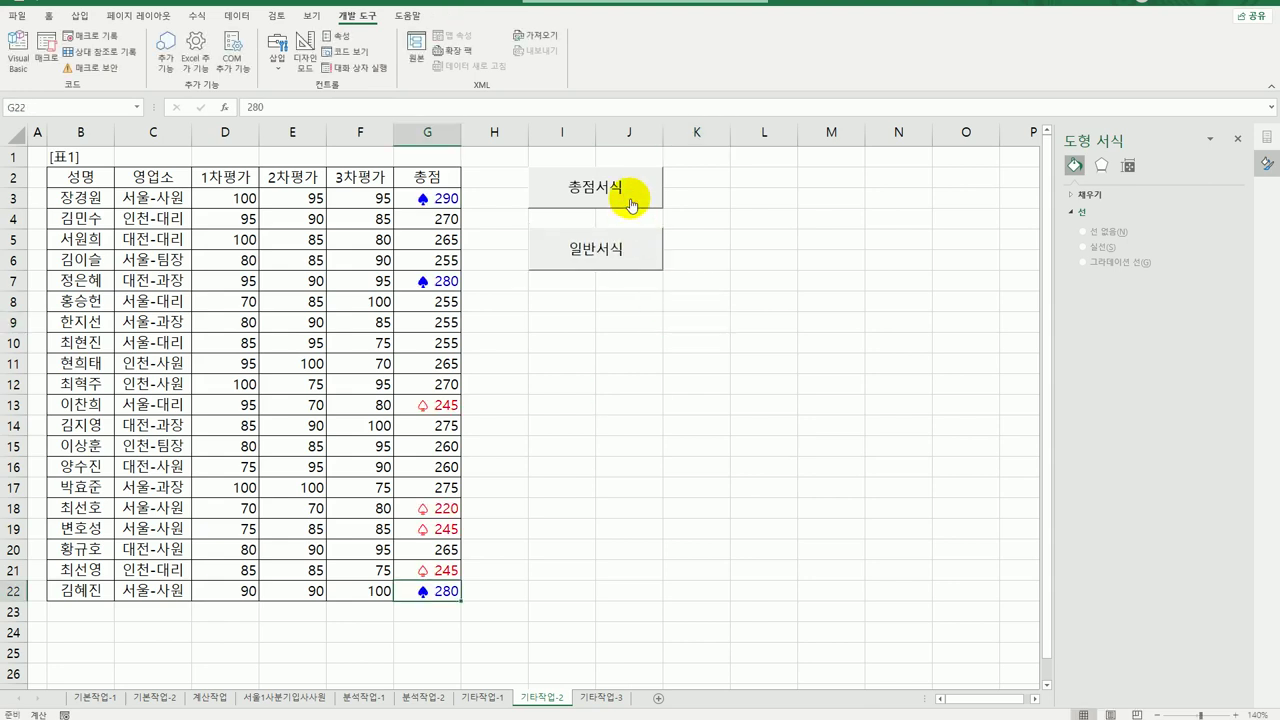
# Step: Test the 총점서식 and 일반서식 macro buttons on the 총점 values, finishing with the general format
pyautogui.click(625, 262)
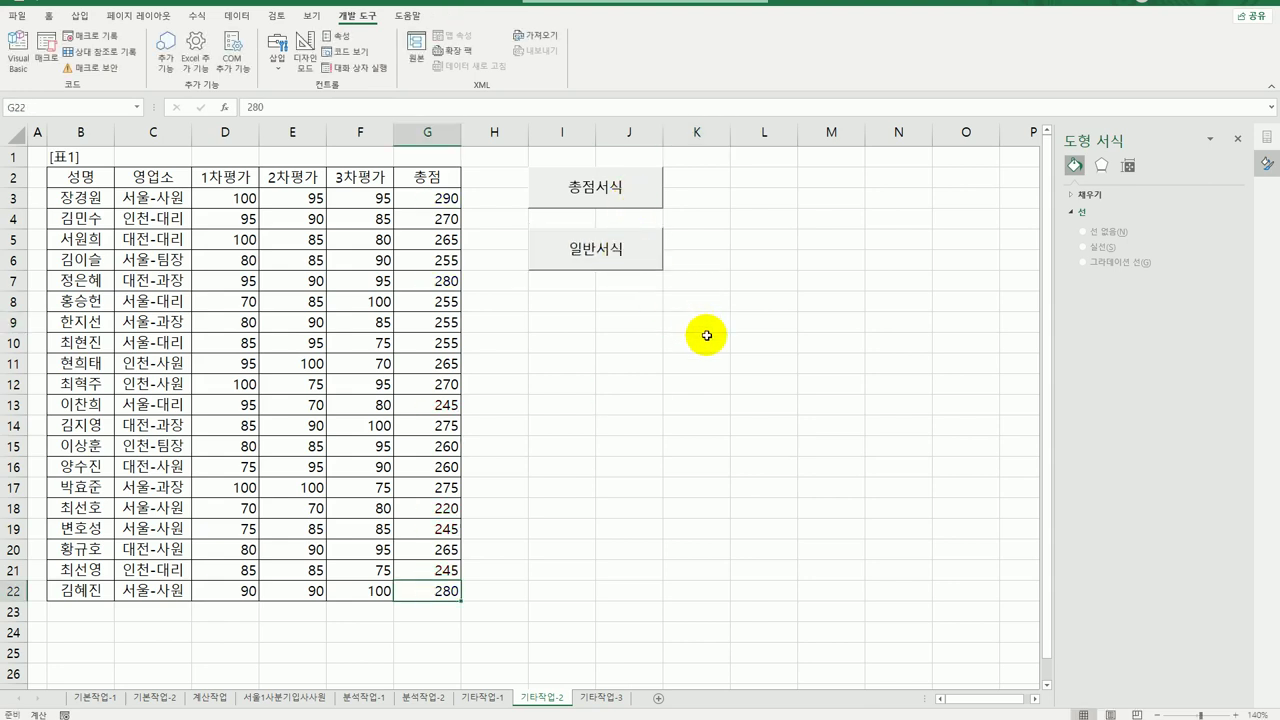
pyautogui.click(706, 336)
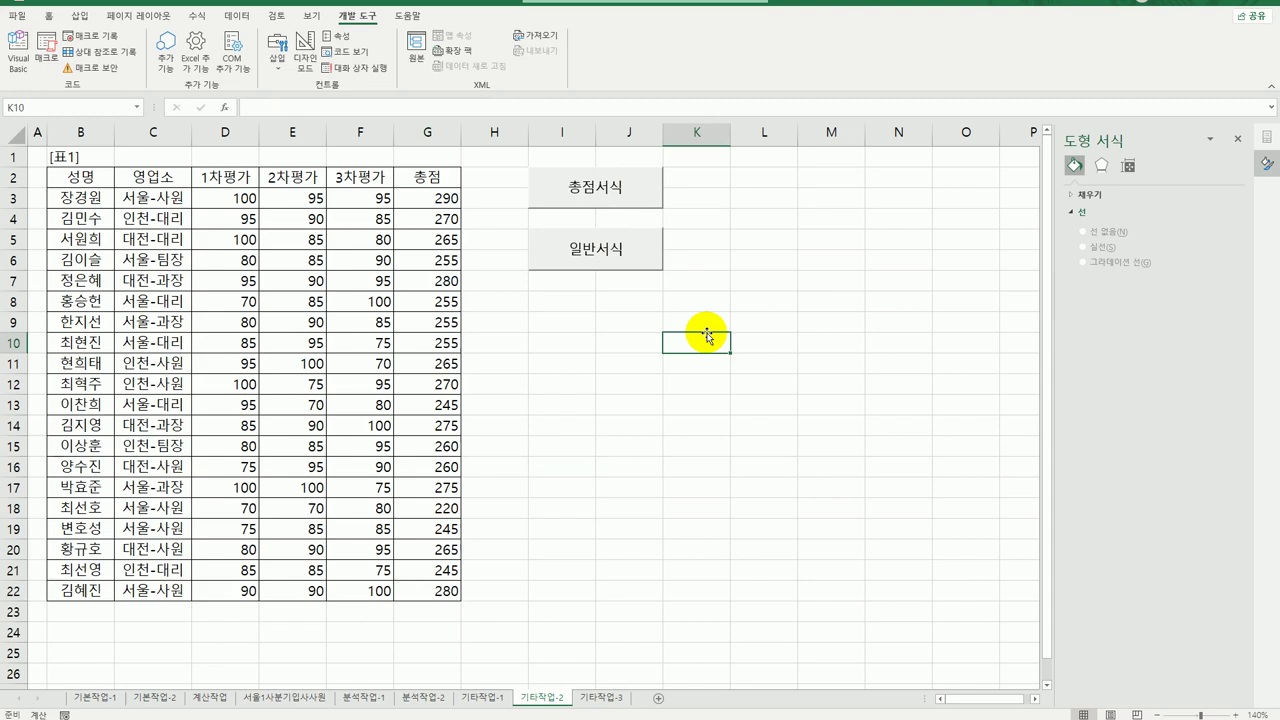
# Step: On sheet 기타작업-3, program the 평가등록 button's click event with 근무평가.Show
pyautogui.click(611, 705)
pyautogui.click(815, 521)
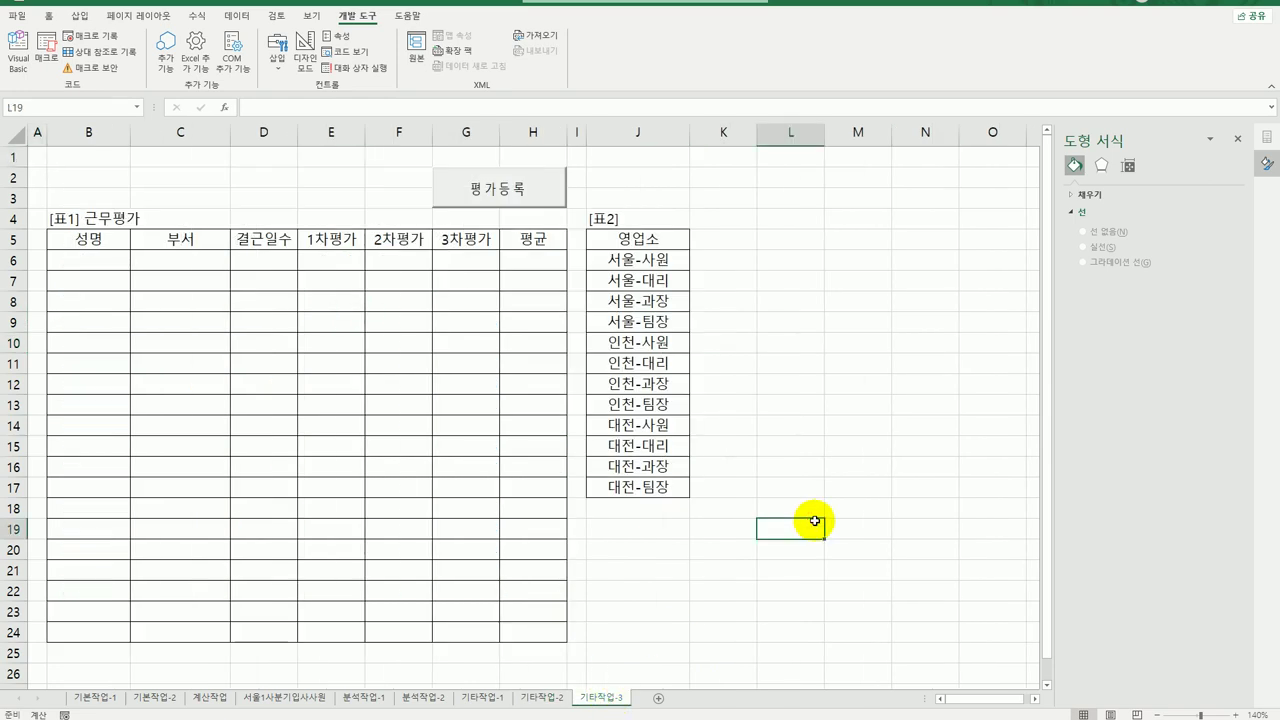
pyautogui.click(307, 45)
pyautogui.click(510, 197)
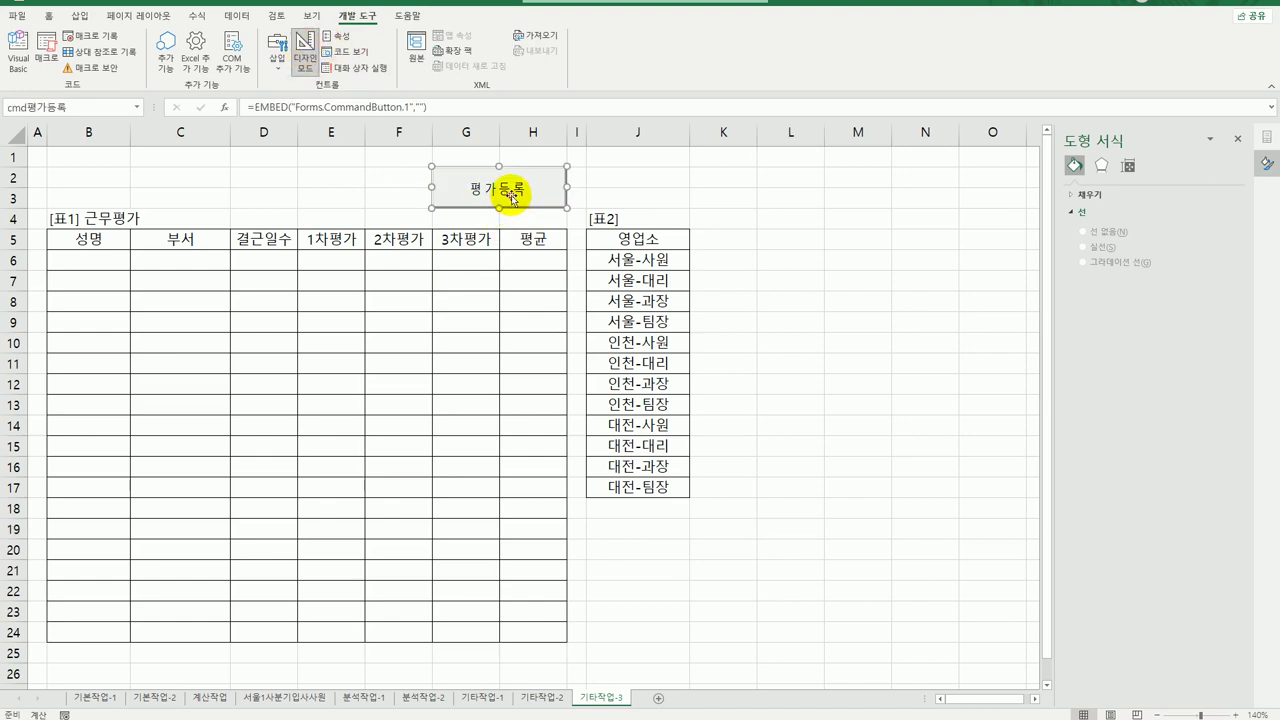
pyautogui.doubleClick(531, 194)
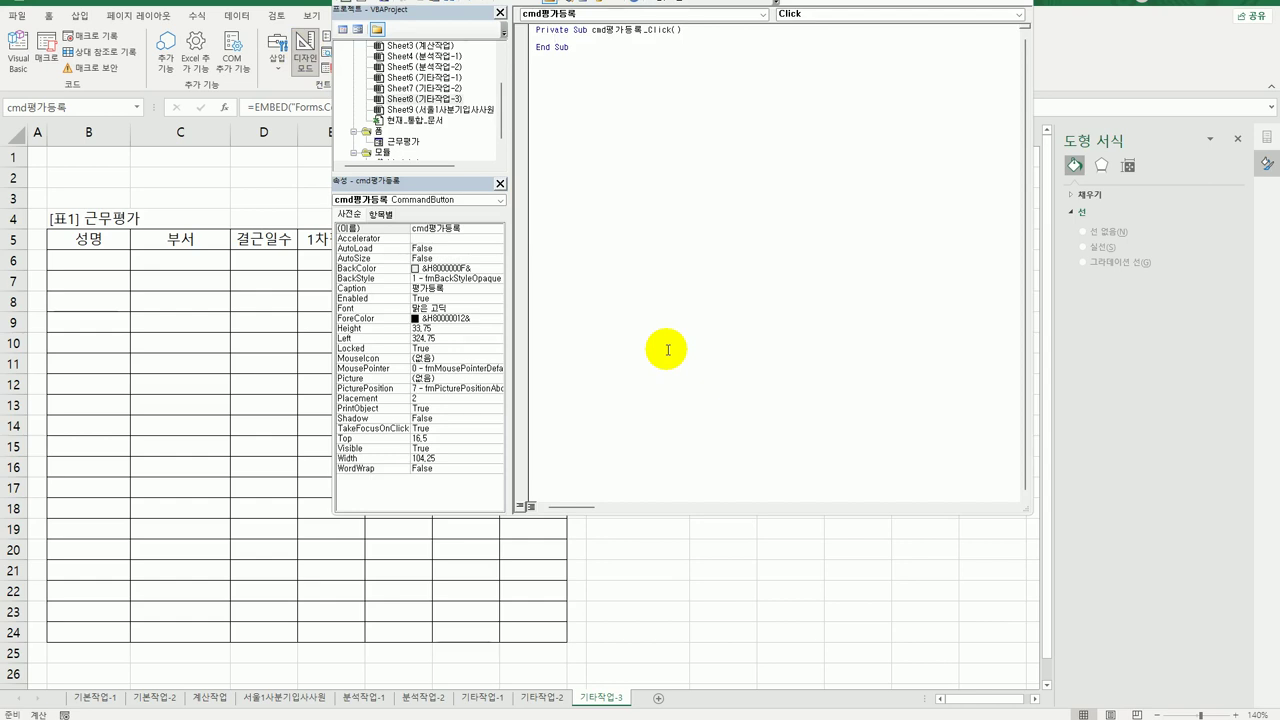
pyautogui.write('근무평가.Show')
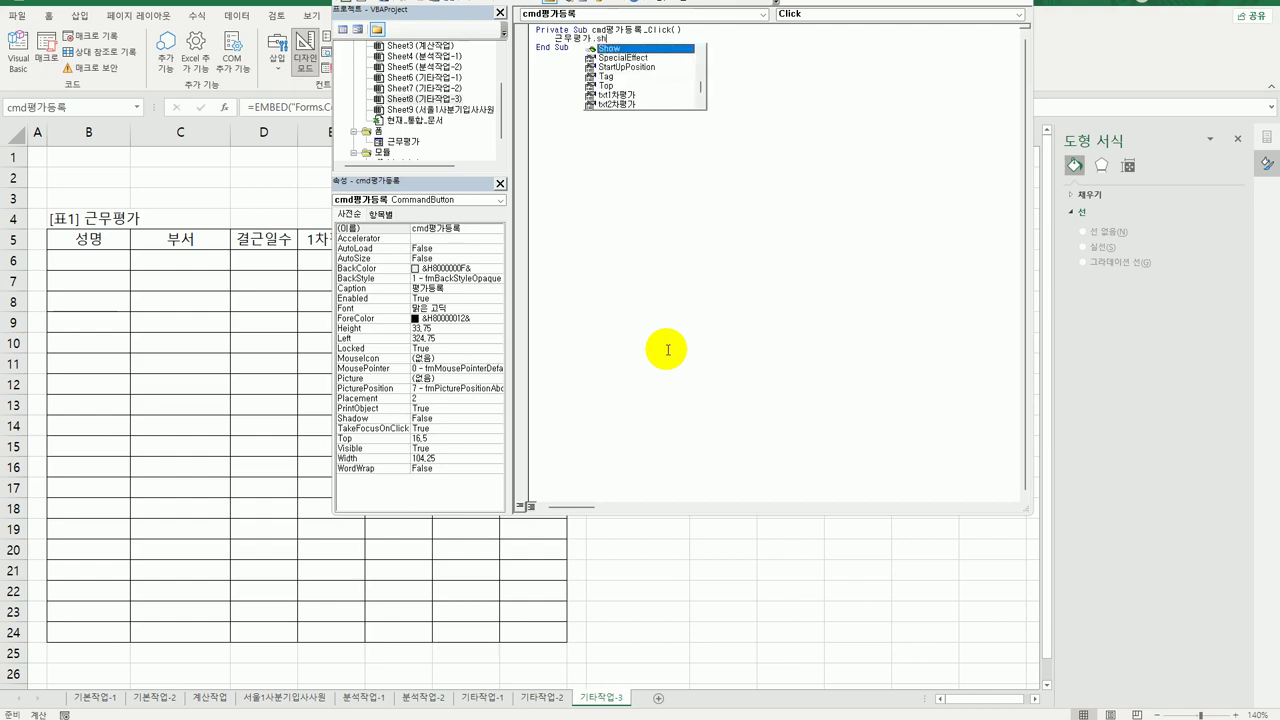
pyautogui.press('Tab')
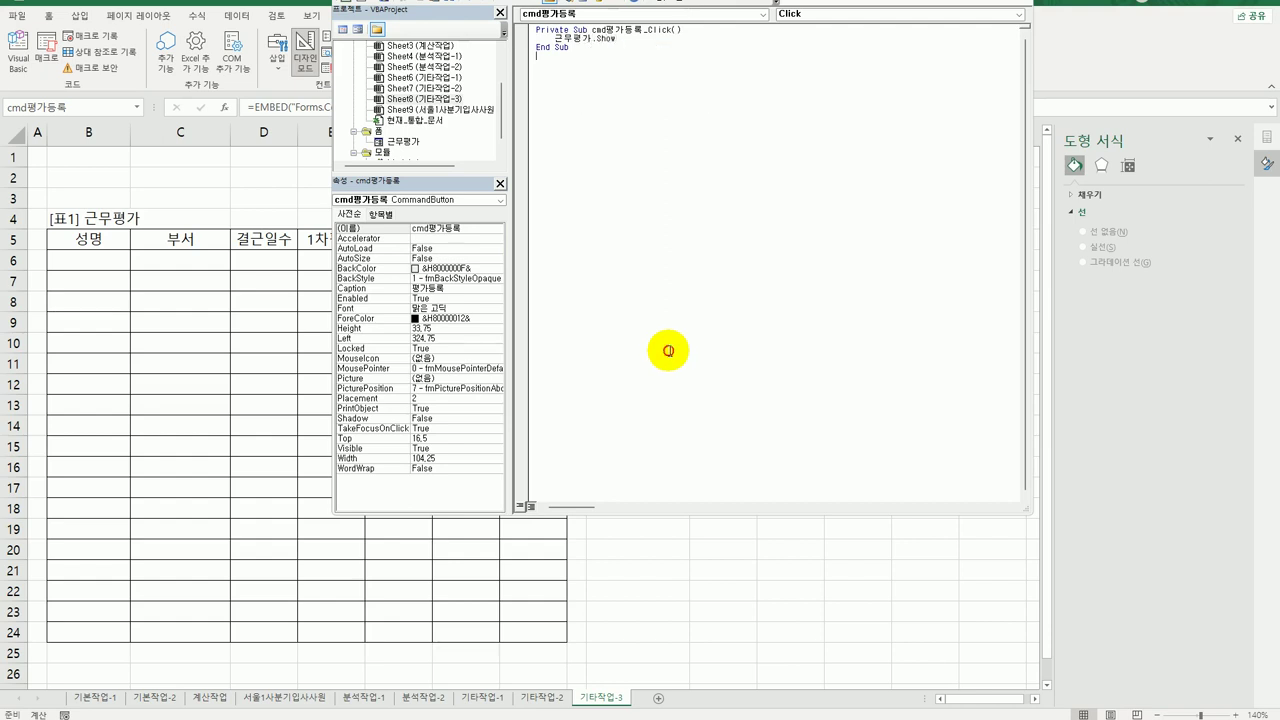
# Step: Add an Initialize procedure to the 근무평가 form containing cmb영업소.RowSource = "J6:J17"
pyautogui.doubleClick(402, 142)
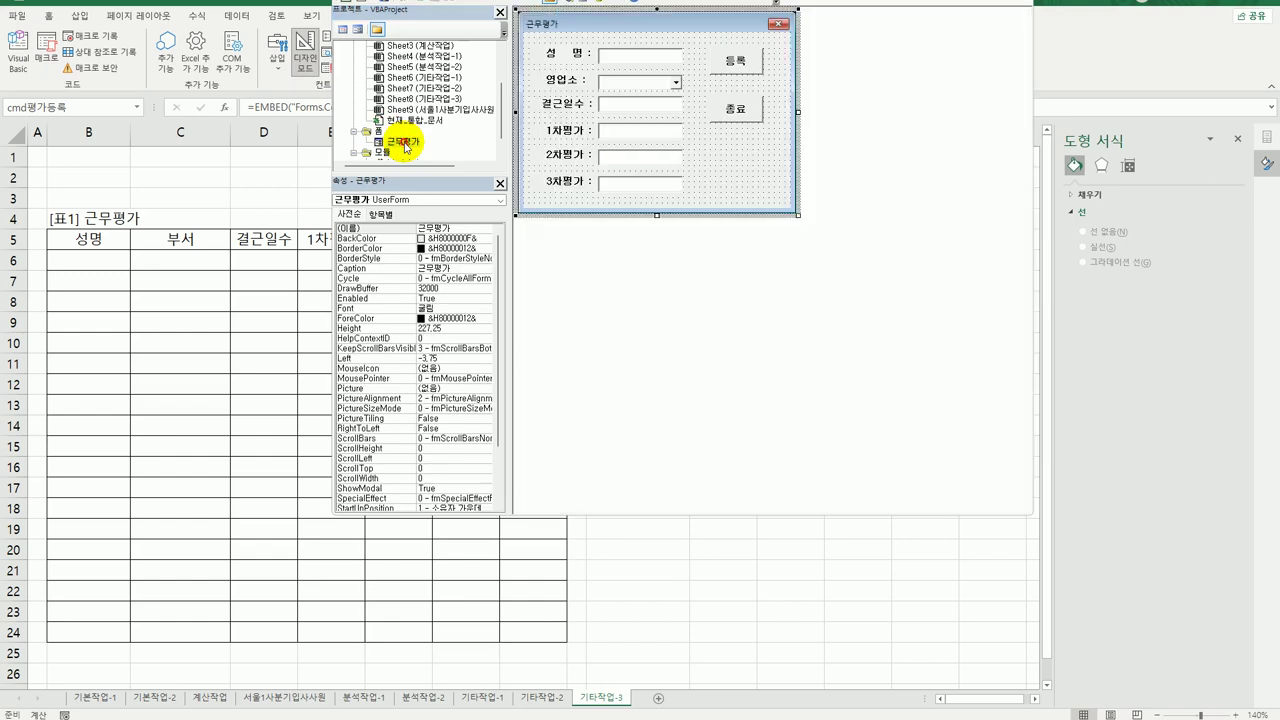
pyautogui.click(343, 29)
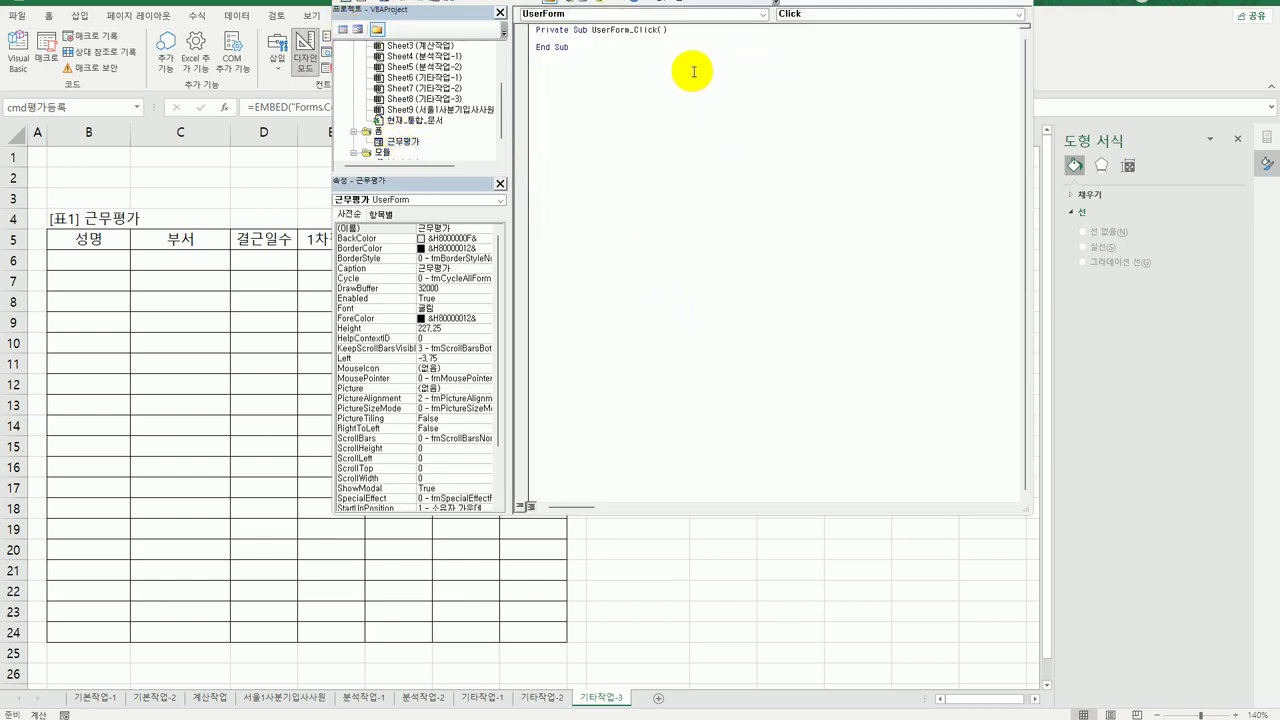
pyautogui.click(806, 16)
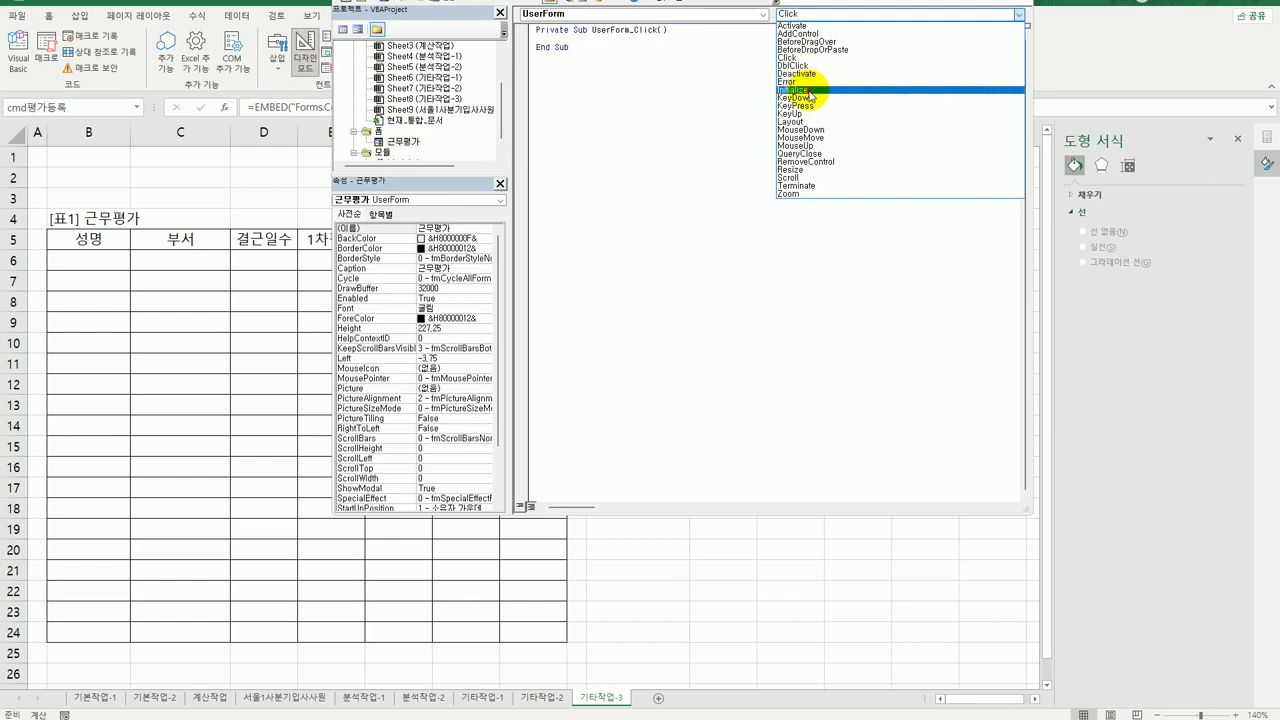
pyautogui.click(806, 87)
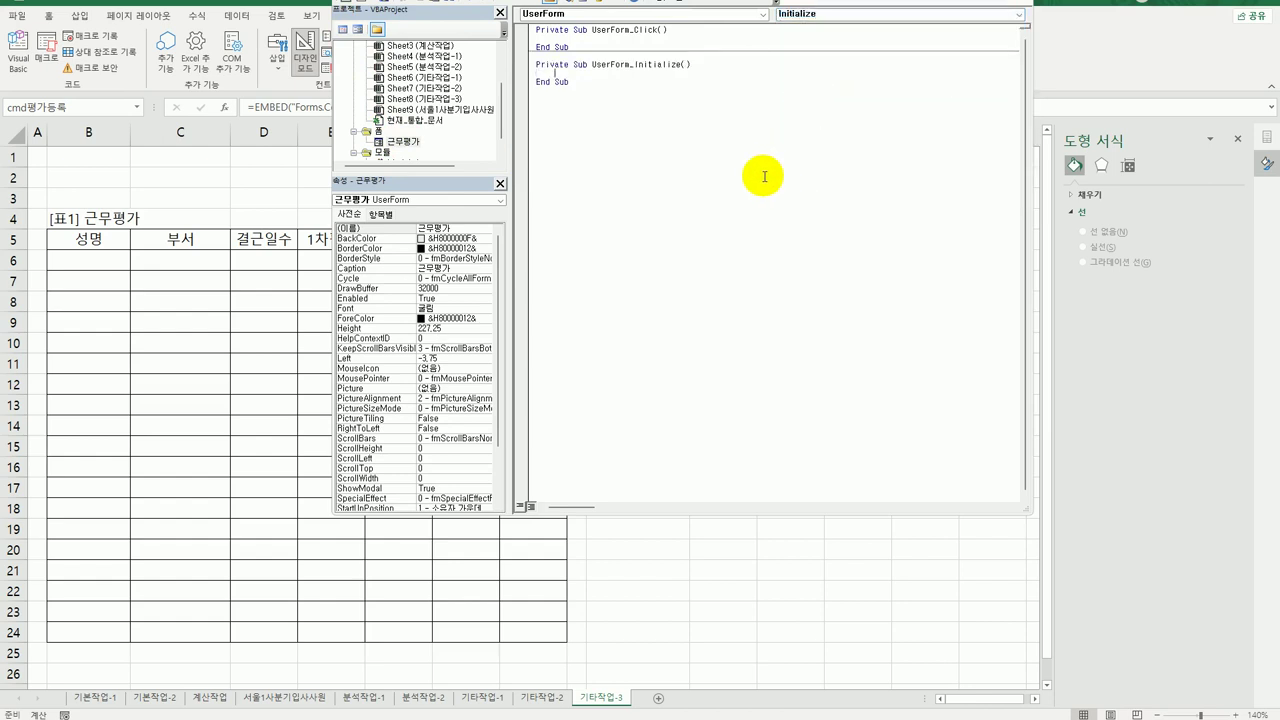
pyautogui.write('cmb영업소.row')
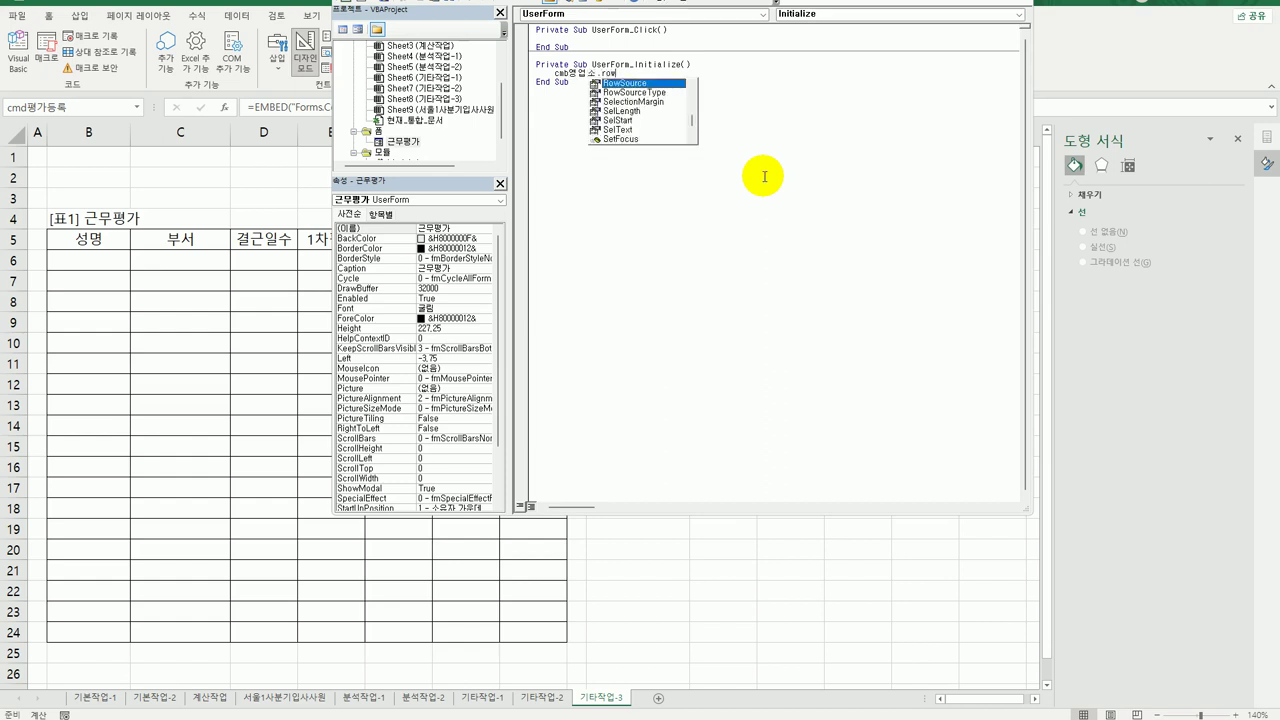
pyautogui.press('Tab')
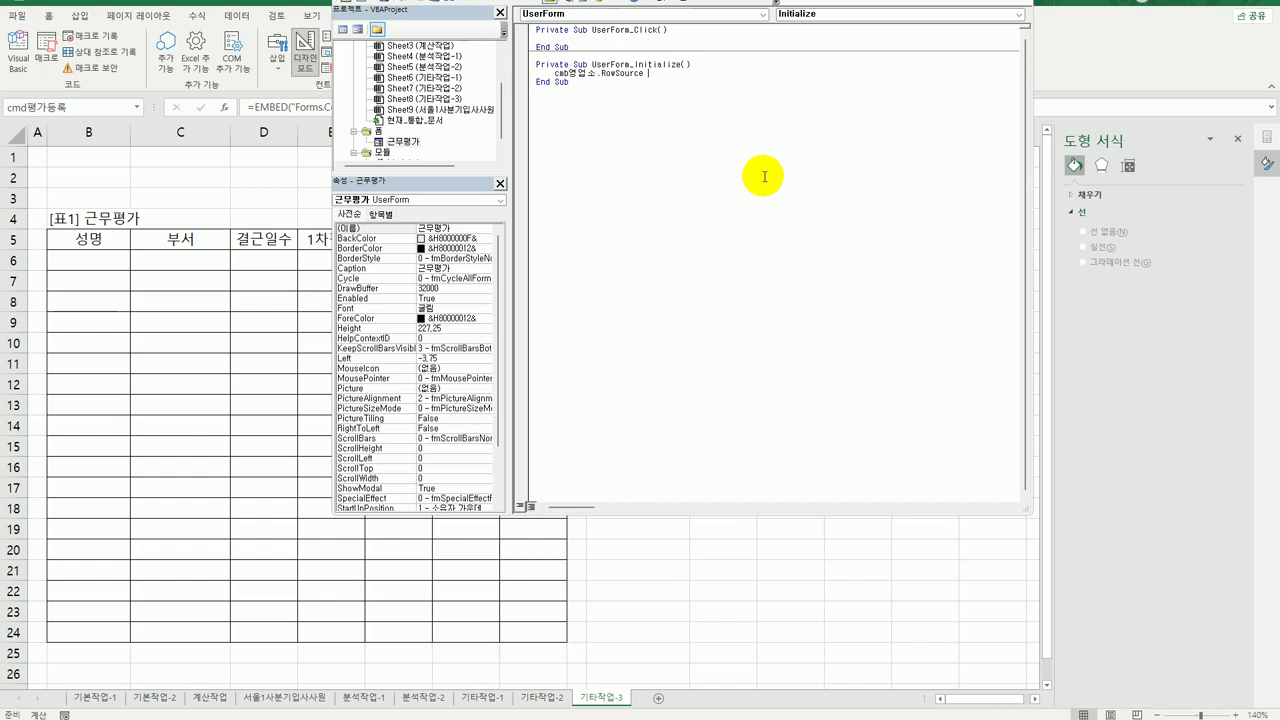
pyautogui.write('= "J6:J17"')
pyautogui.click(763, 176)
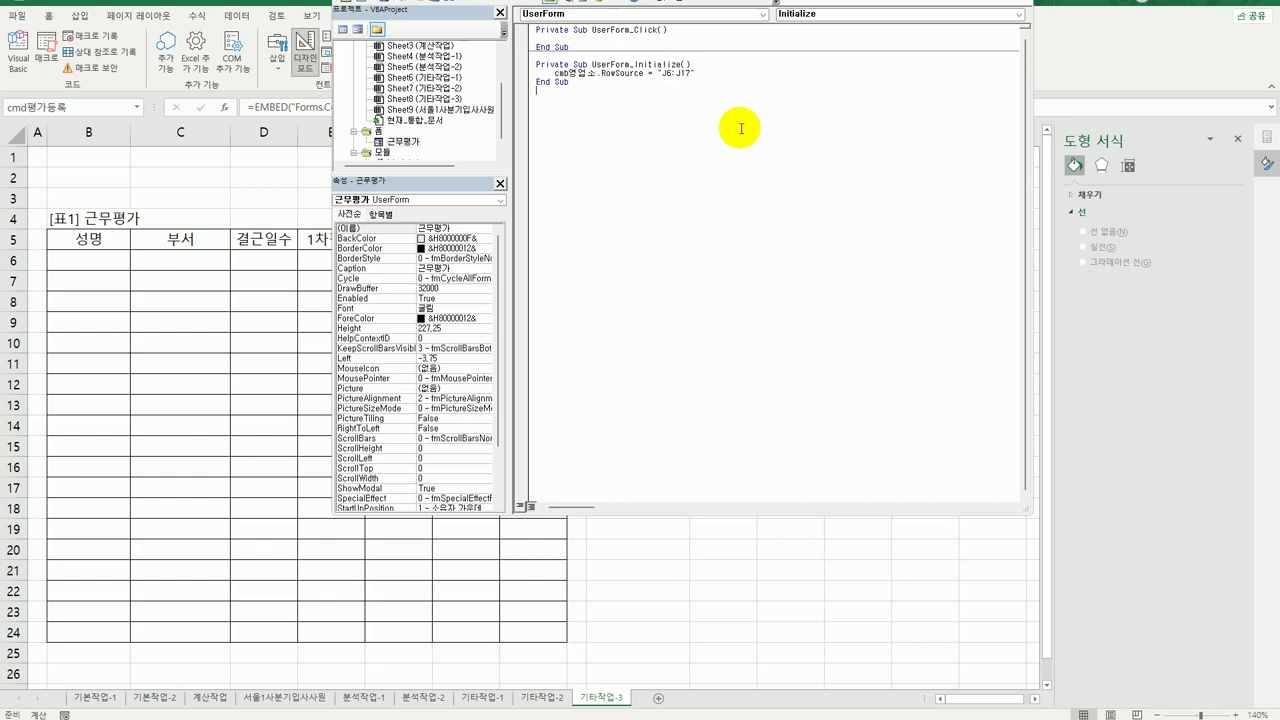
# Step: Program the cmd종료 button's click event with MsgBox Time, vbOKOnly, "폼닫기" followed by Unload Me
pyautogui.click(654, 12)
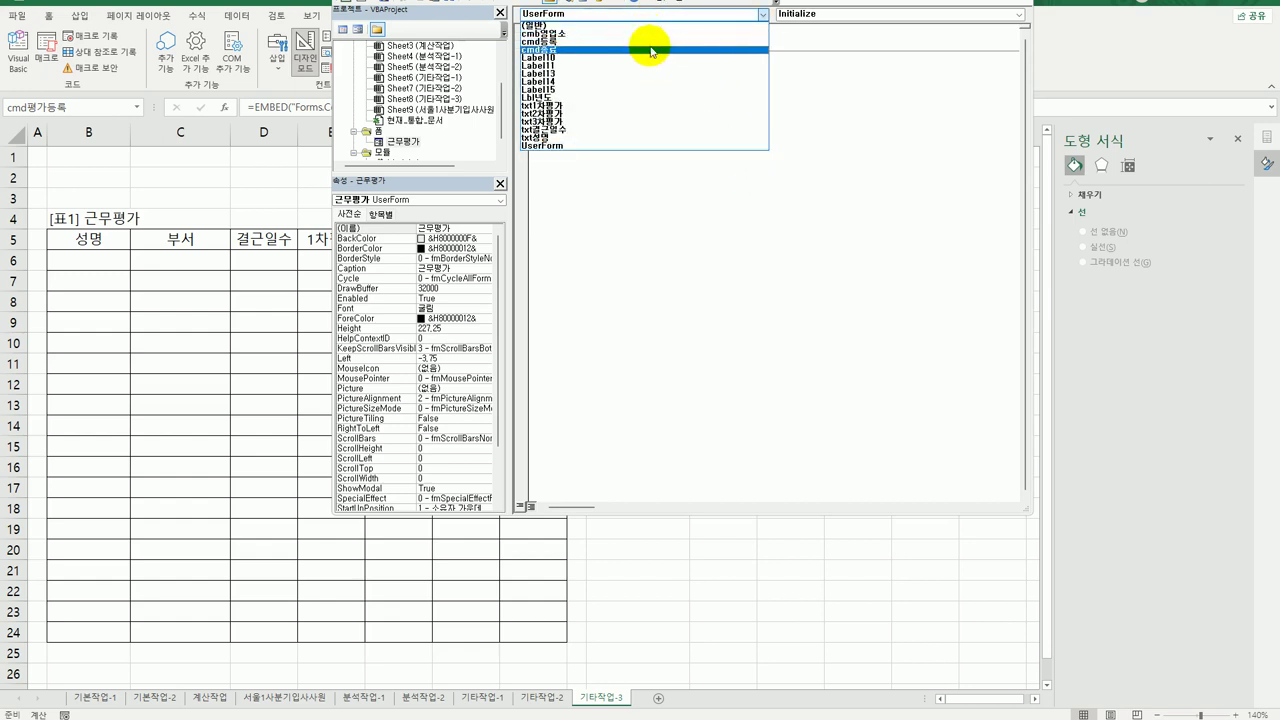
pyautogui.click(651, 49)
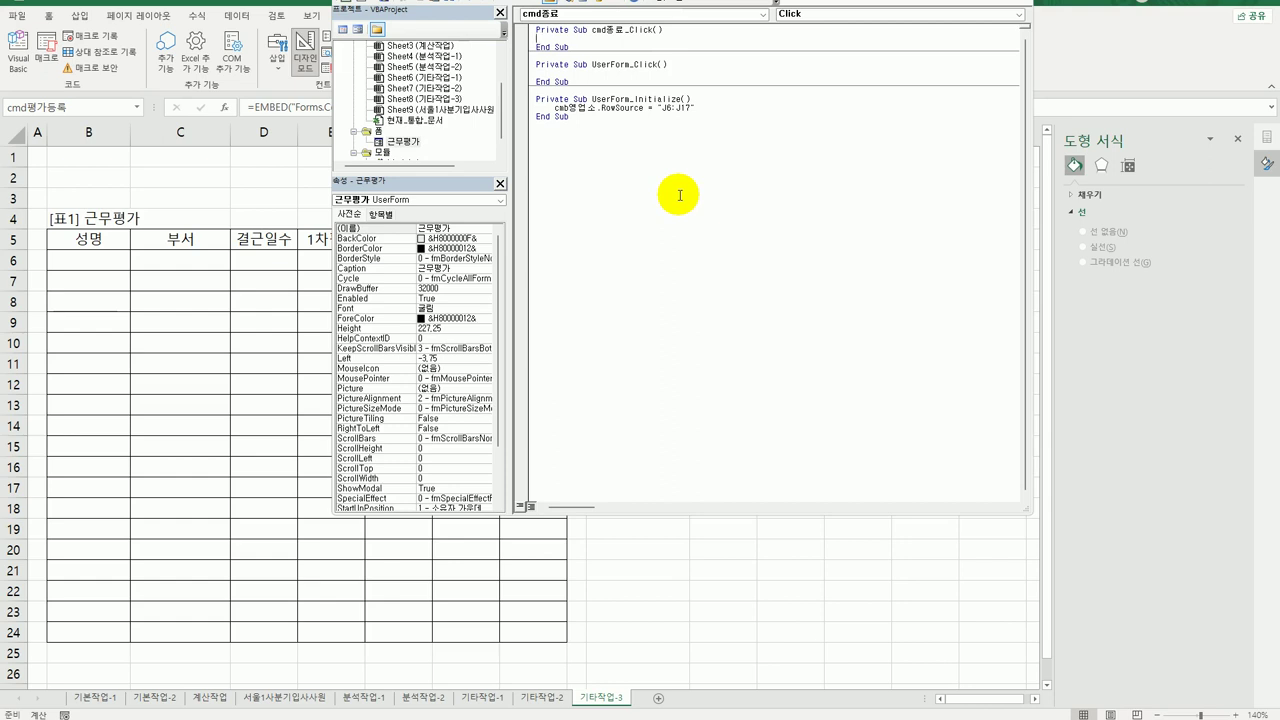
pyautogui.press('Return')
pyautogui.press('Tab')
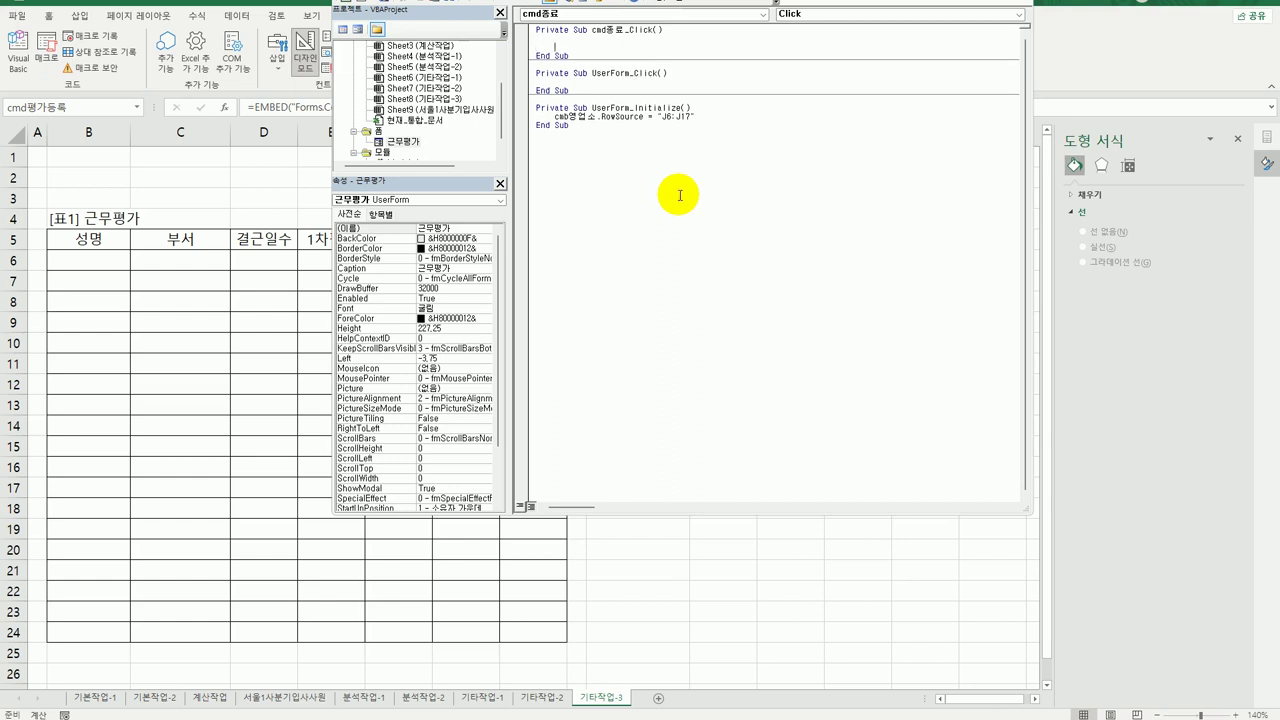
pyautogui.write('msgbox ')
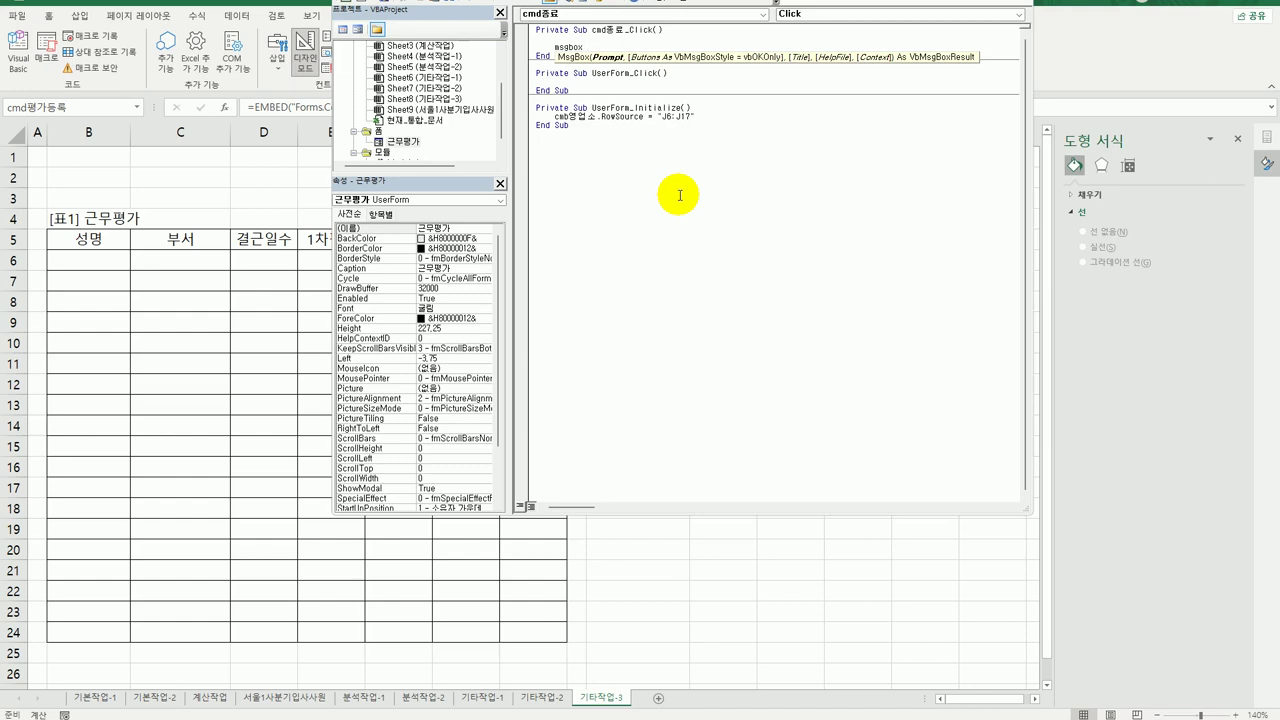
pyautogui.write('time,')
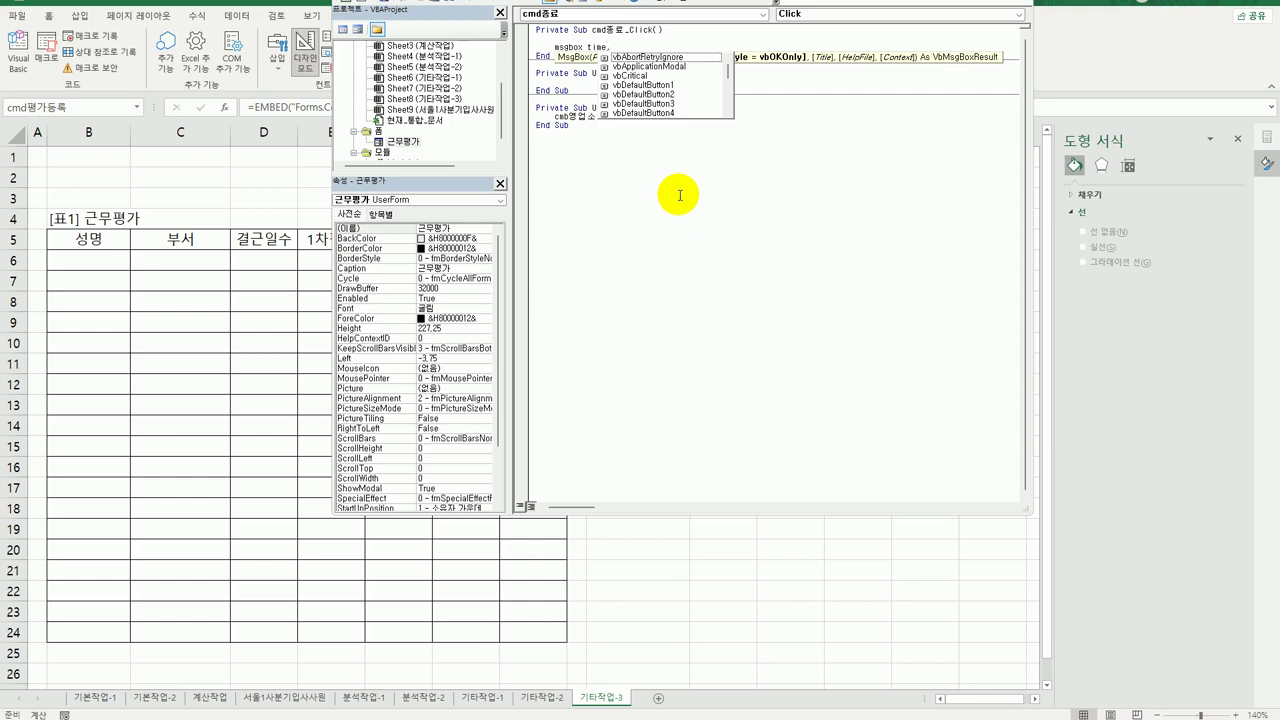
pyautogui.write('vb')
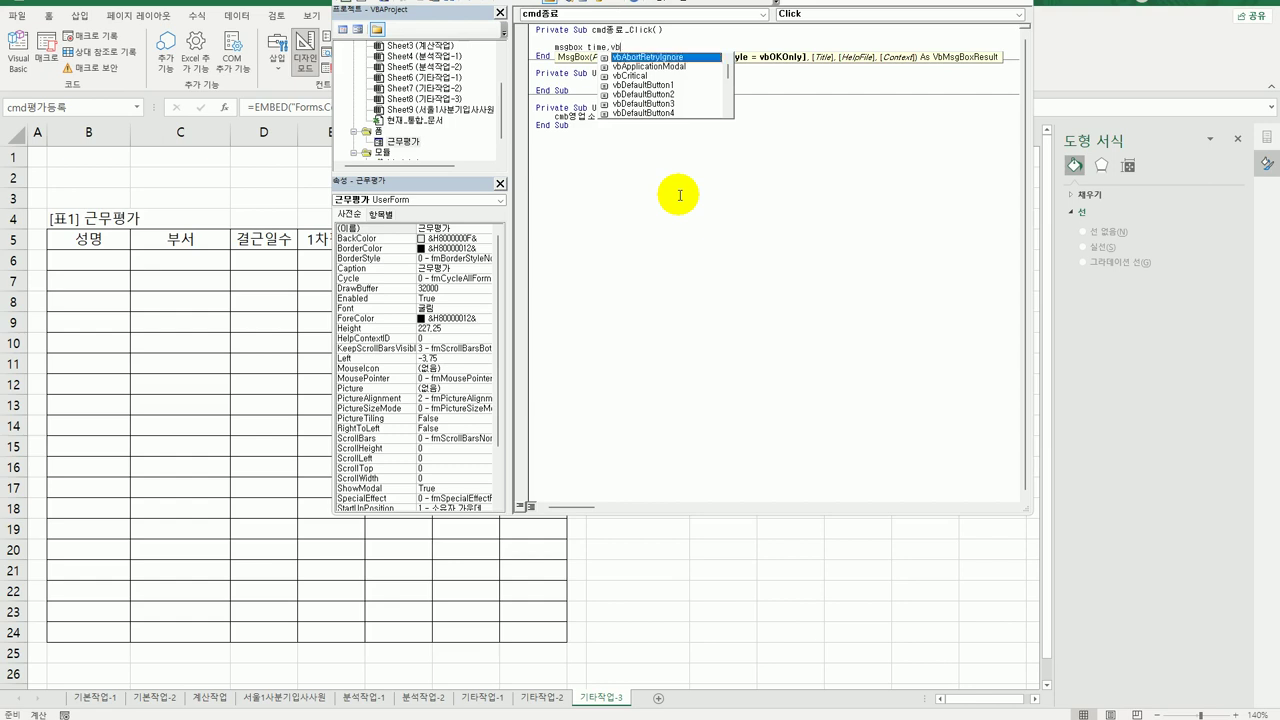
pyautogui.write('okOnly,')
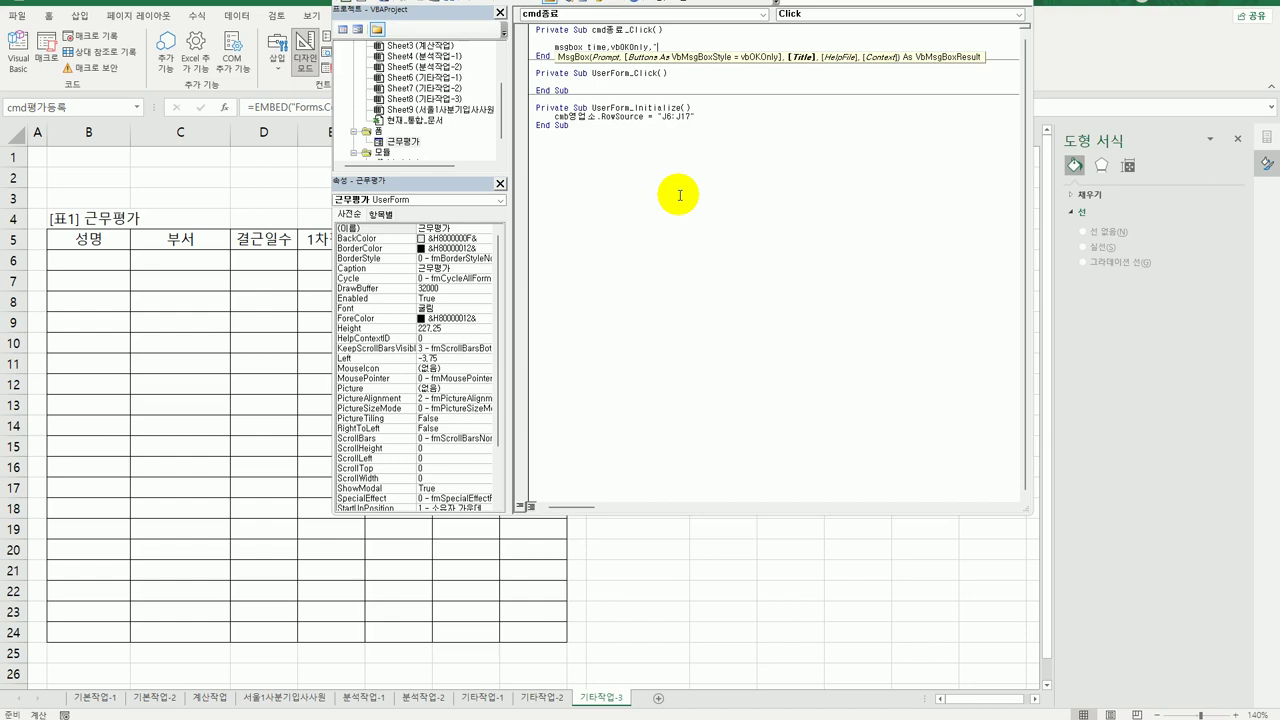
pyautogui.write('"')
pyautogui.press('Hangul')
pyautogui.write('폼닫기')
pyautogui.press('Return')
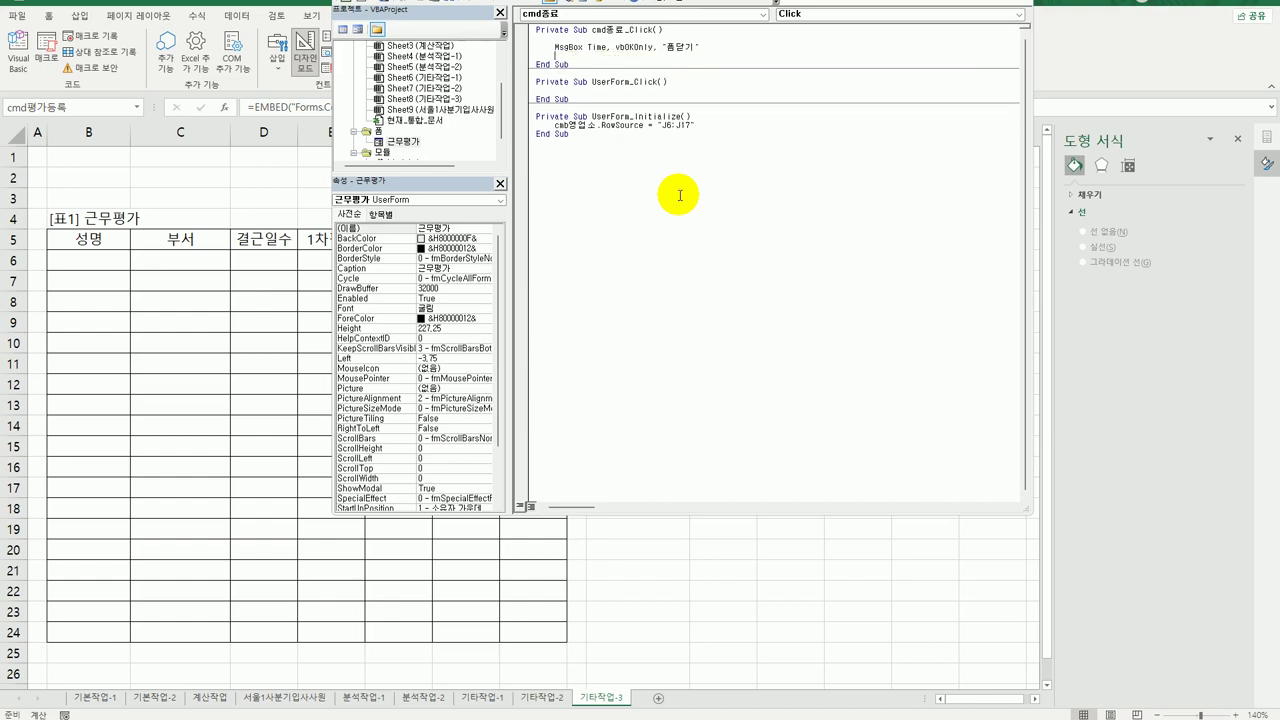
pyautogui.write('unload Me')
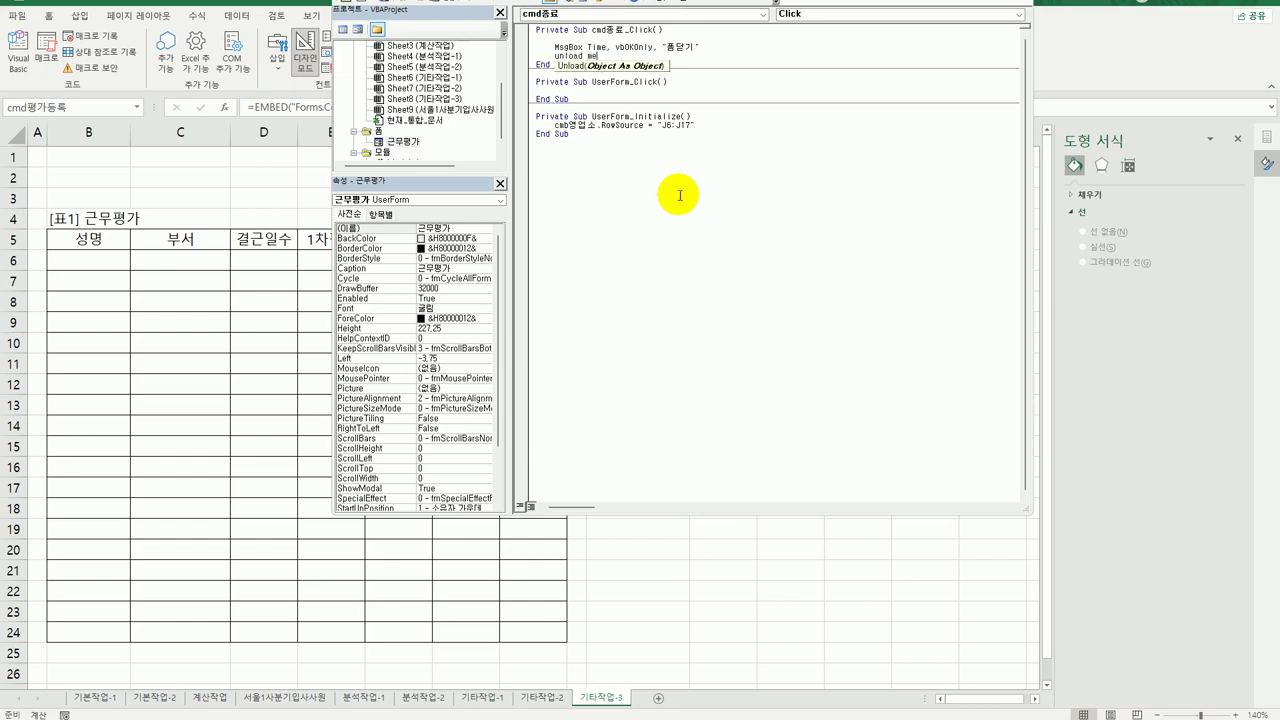
pyautogui.press('Return')
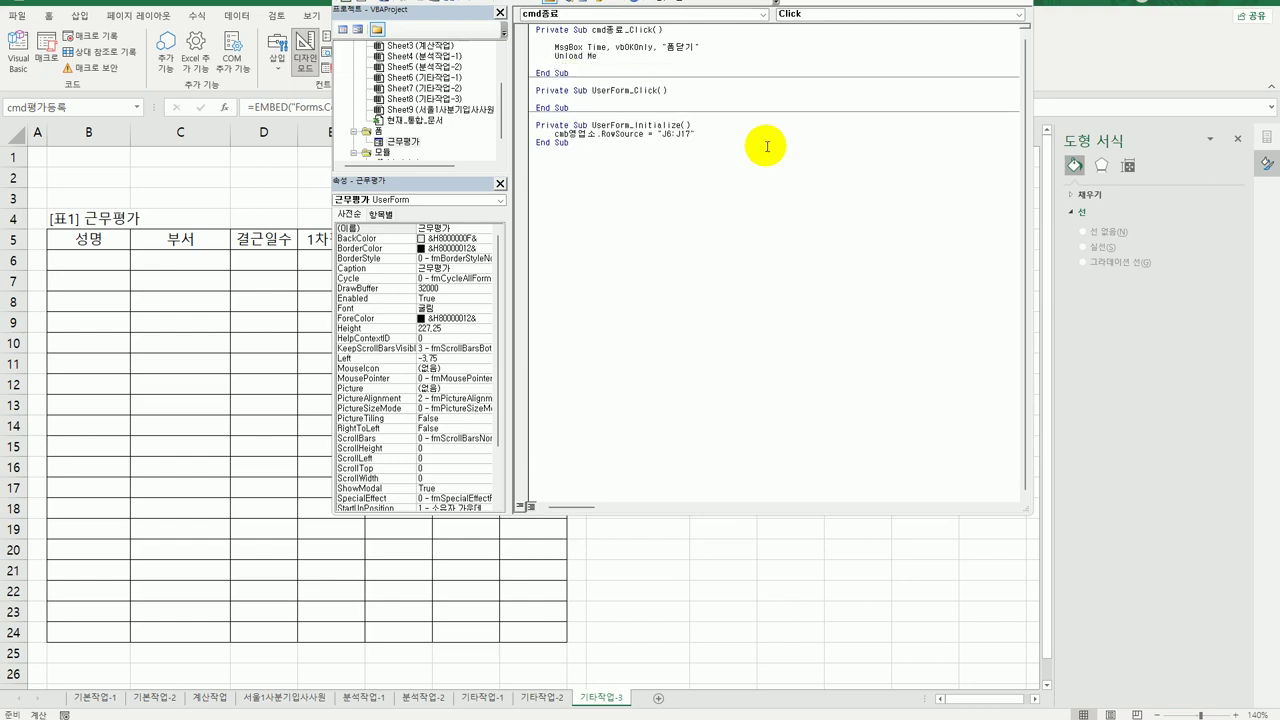
# Step: Create the cmd등록 button's click procedure and add the line i = Range("B5").CurrentRegion.Rows.Count + 4
pyautogui.click(717, 15)
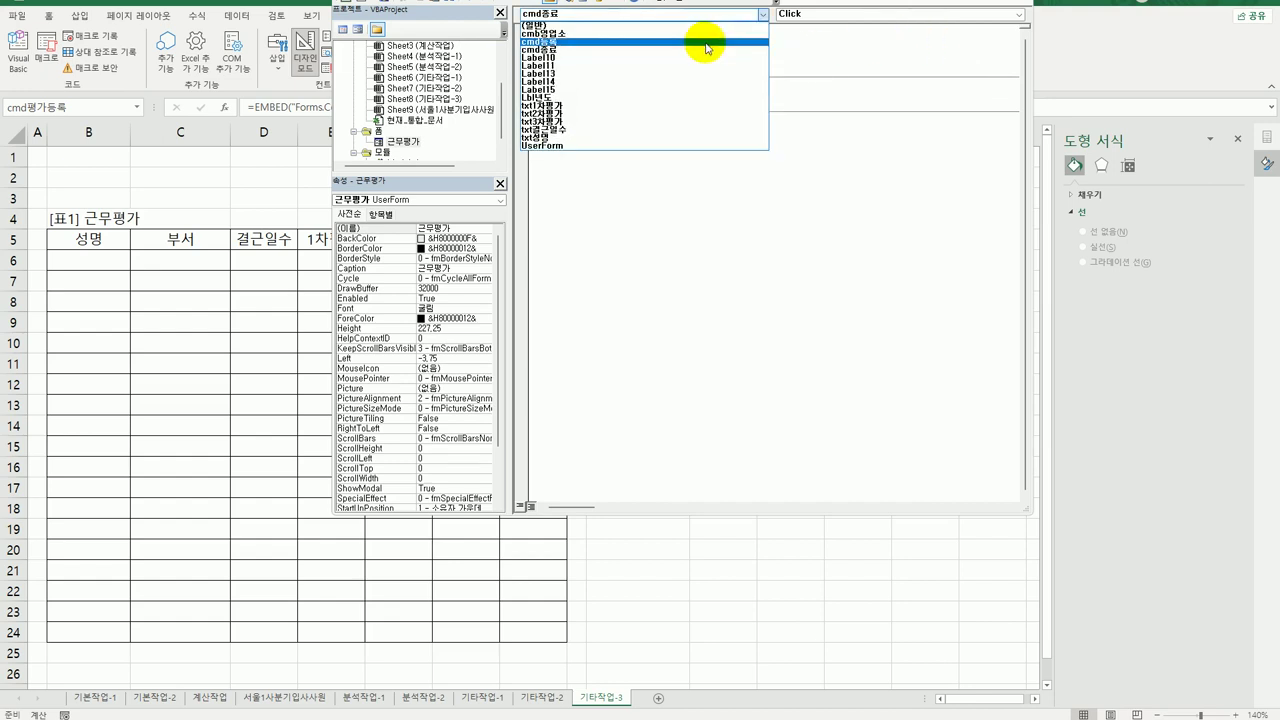
pyautogui.click(703, 41)
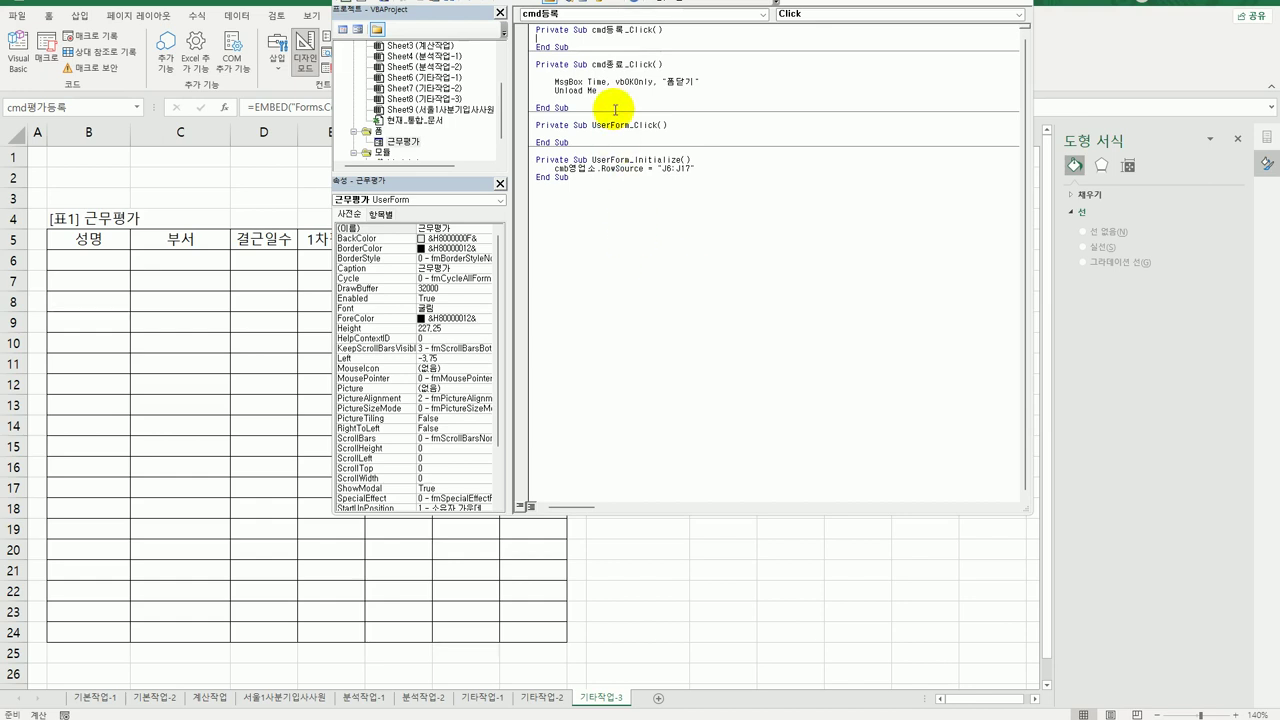
pyautogui.press('Return')
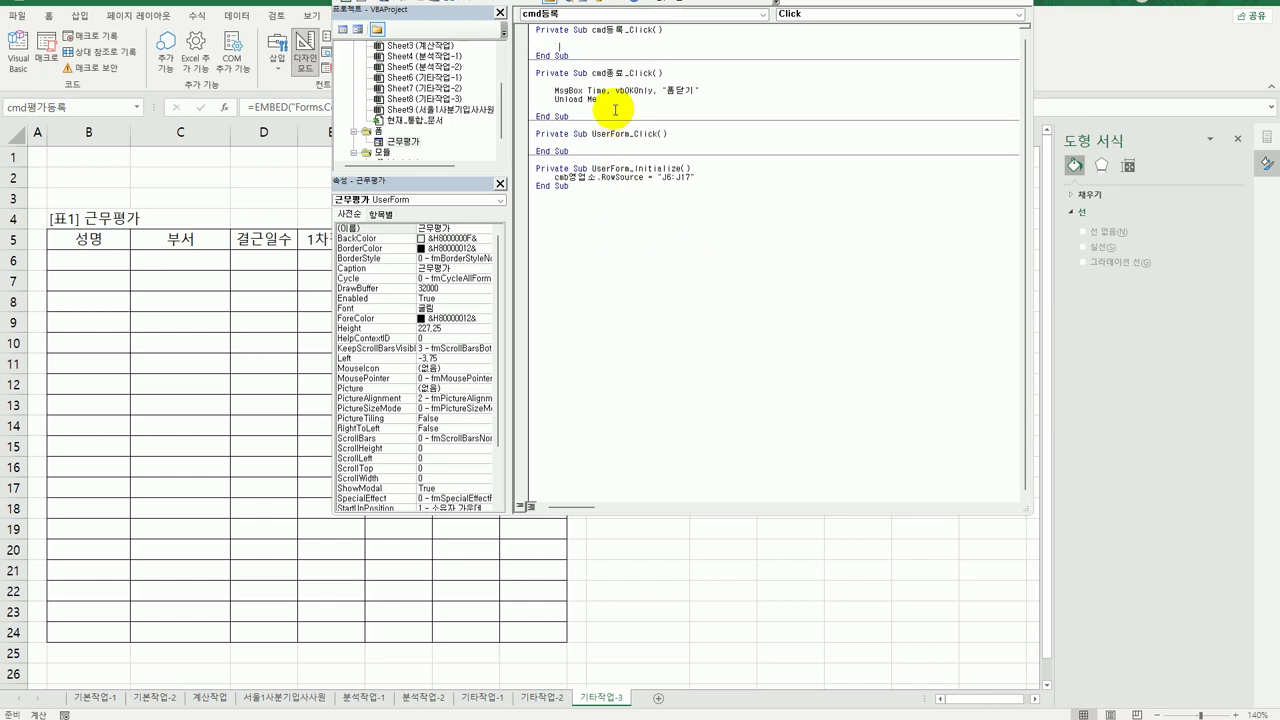
pyautogui.write('i')
pyautogui.press('BackSpace')
pyautogui.write('i = range시')
pyautogui.press('BackSpace')
pyautogui.write('(')
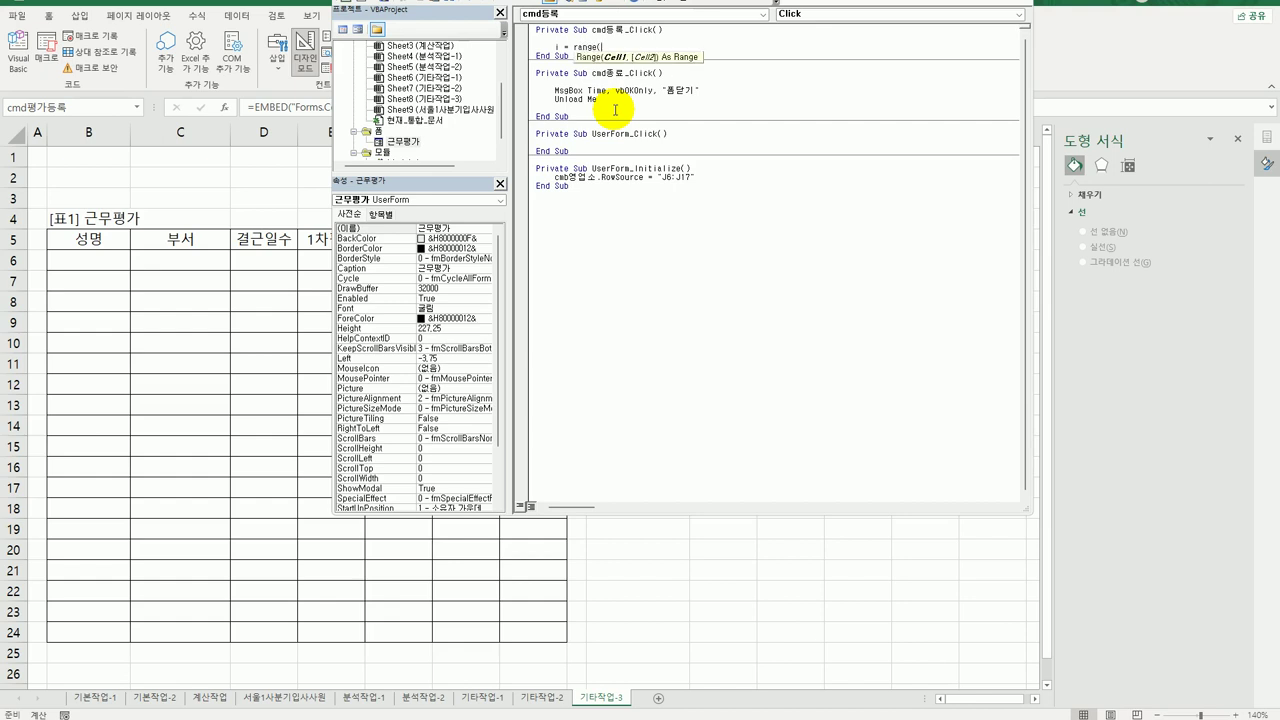
pyautogui.write('"B5").cu')
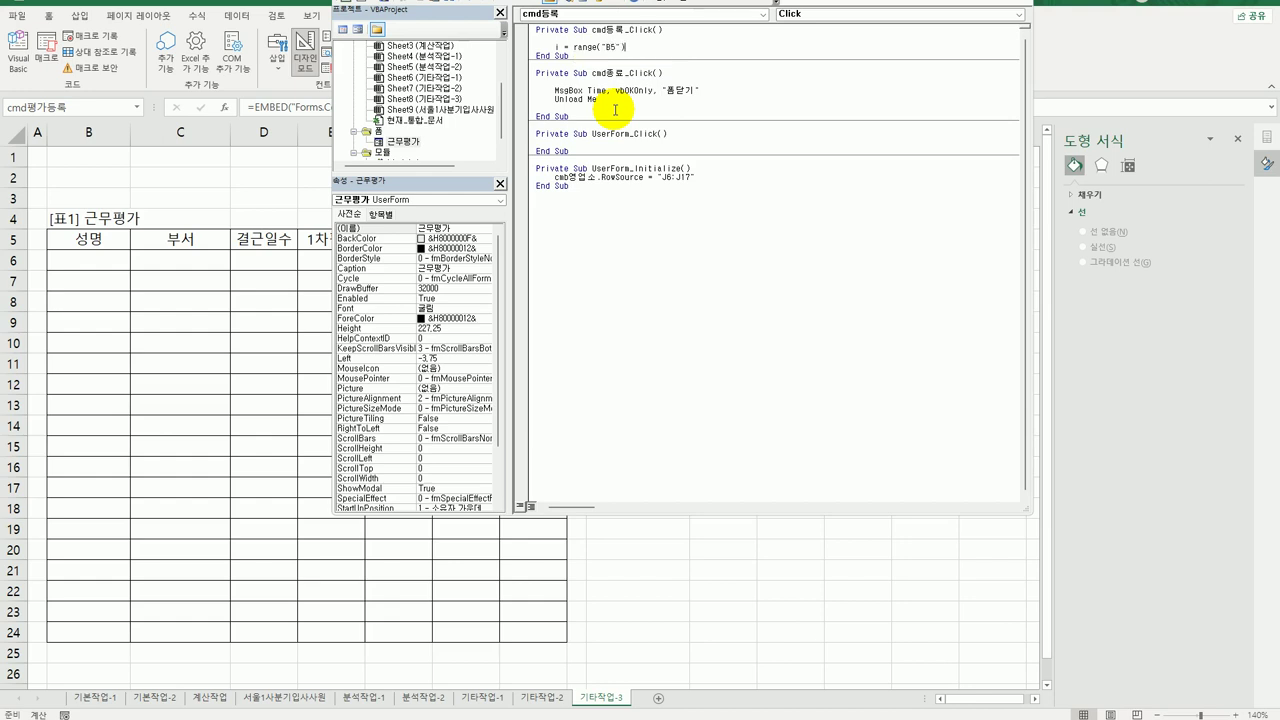
pyautogui.write('rrentRegion.Rows.Count +')
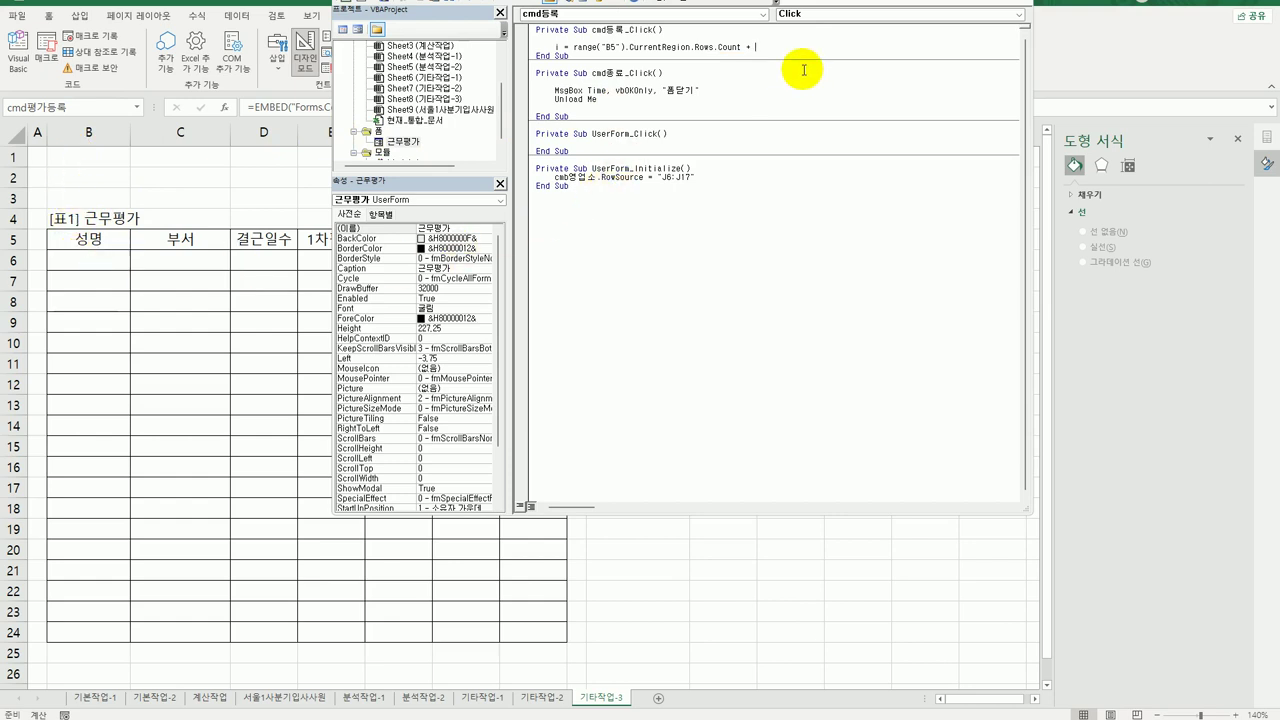
pyautogui.write('4')
pyautogui.press('Return')
pyautogui.press('Return')
# Step: Add the line Cells(i, 2) = txt성명.Value to the cmd등록 click procedure
pyautogui.write('cel')
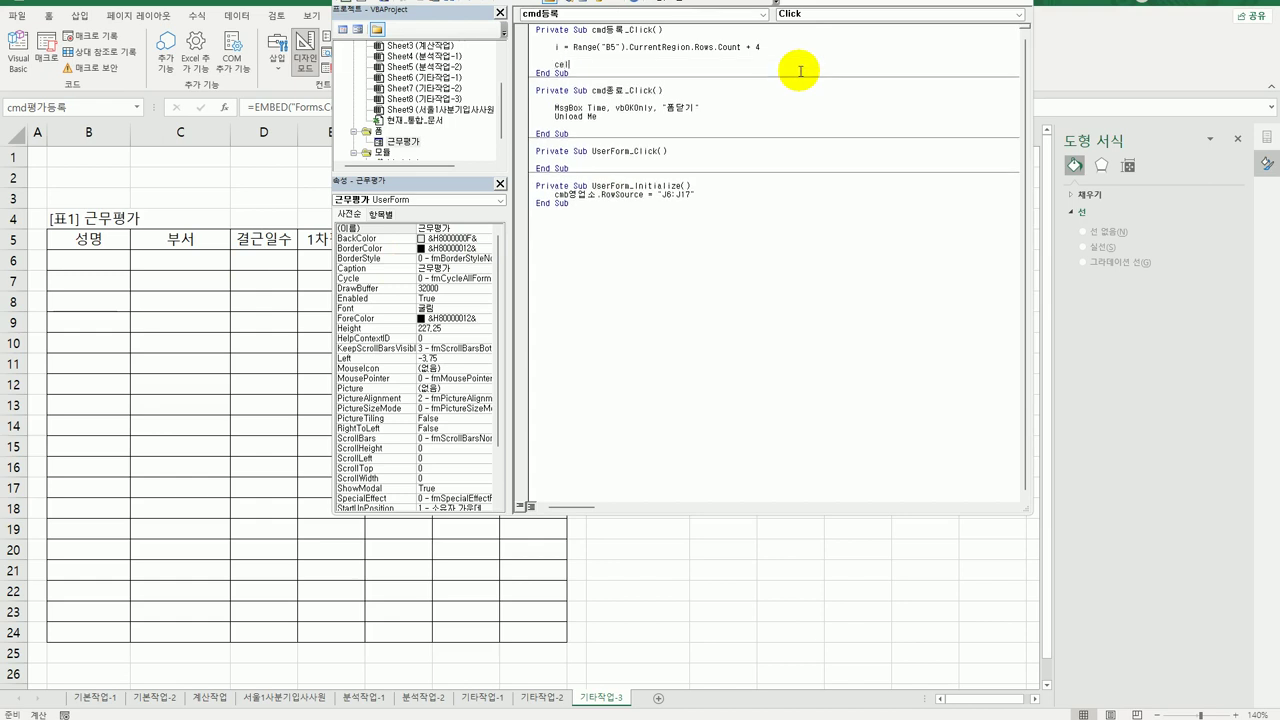
pyautogui.write('ls(i,2')
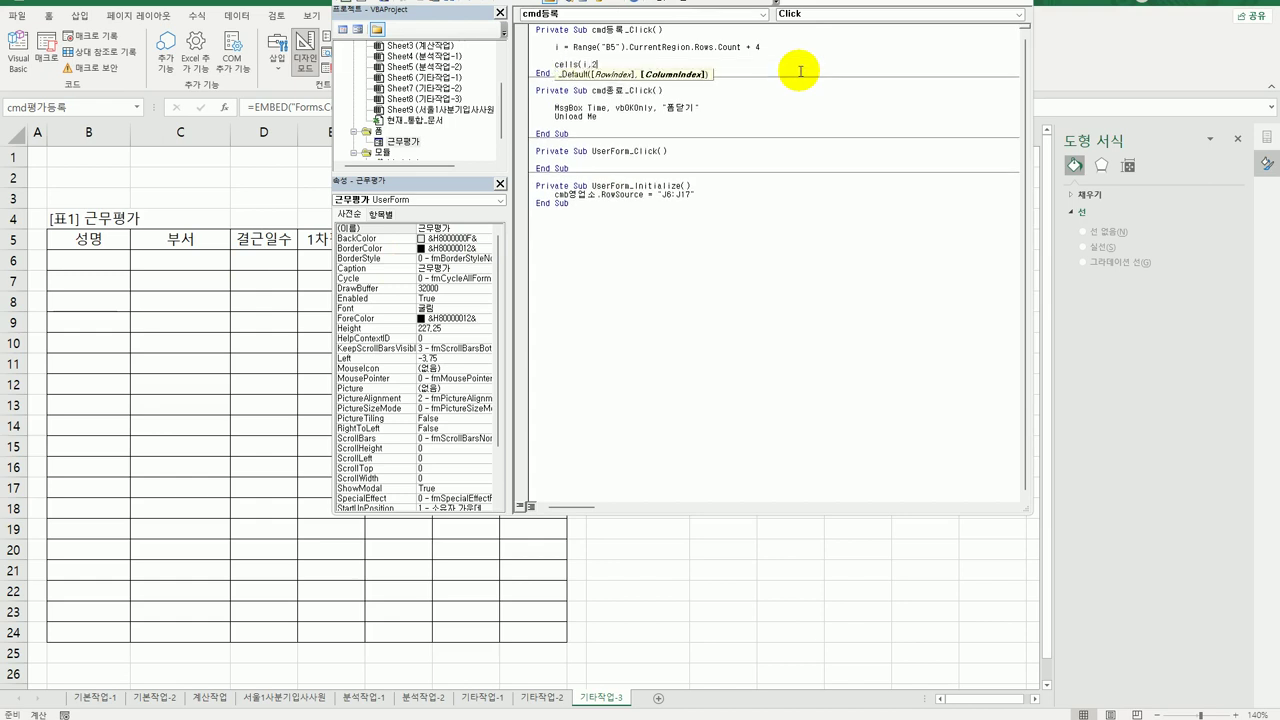
pyautogui.write(') = ')
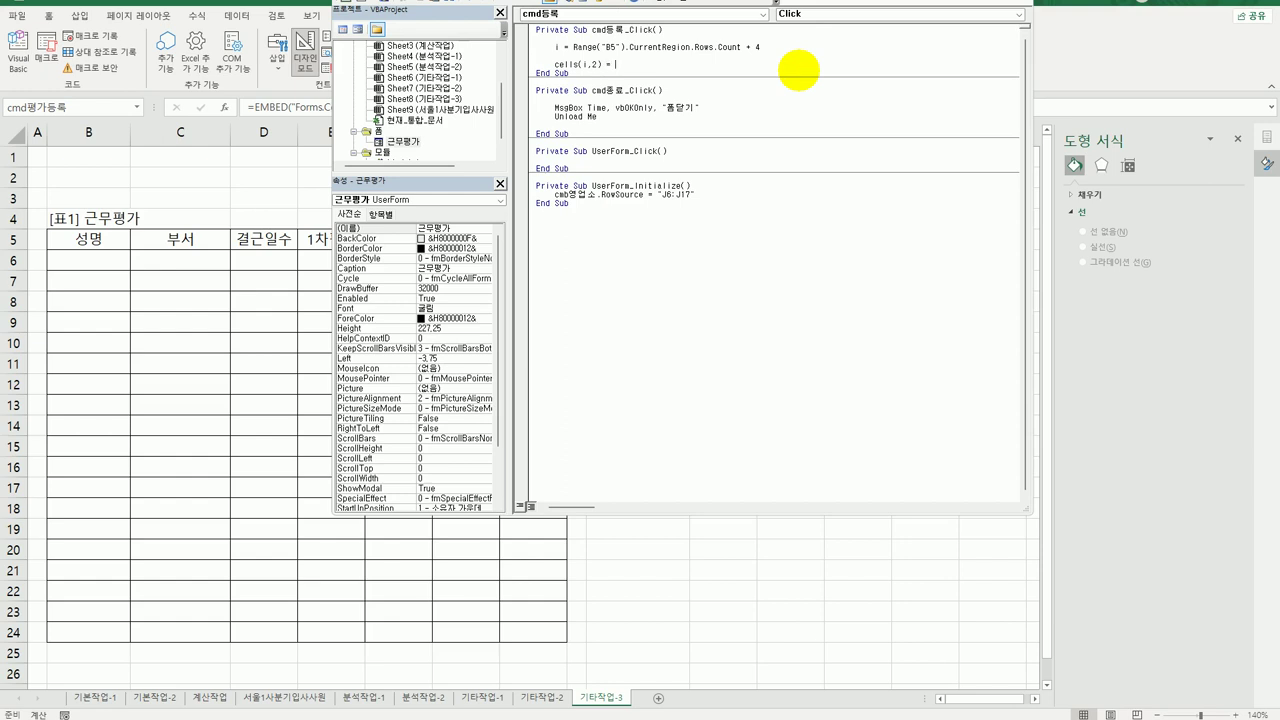
pyautogui.write('txt성명.')
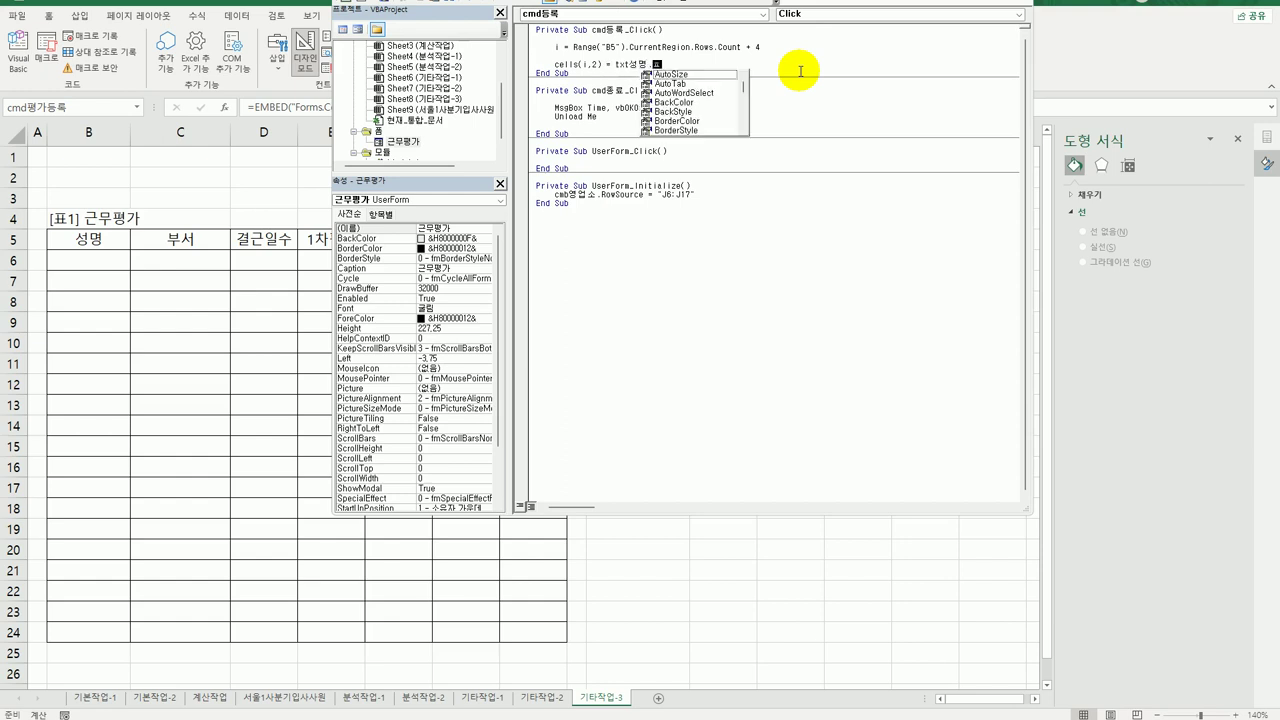
pyautogui.write('va')
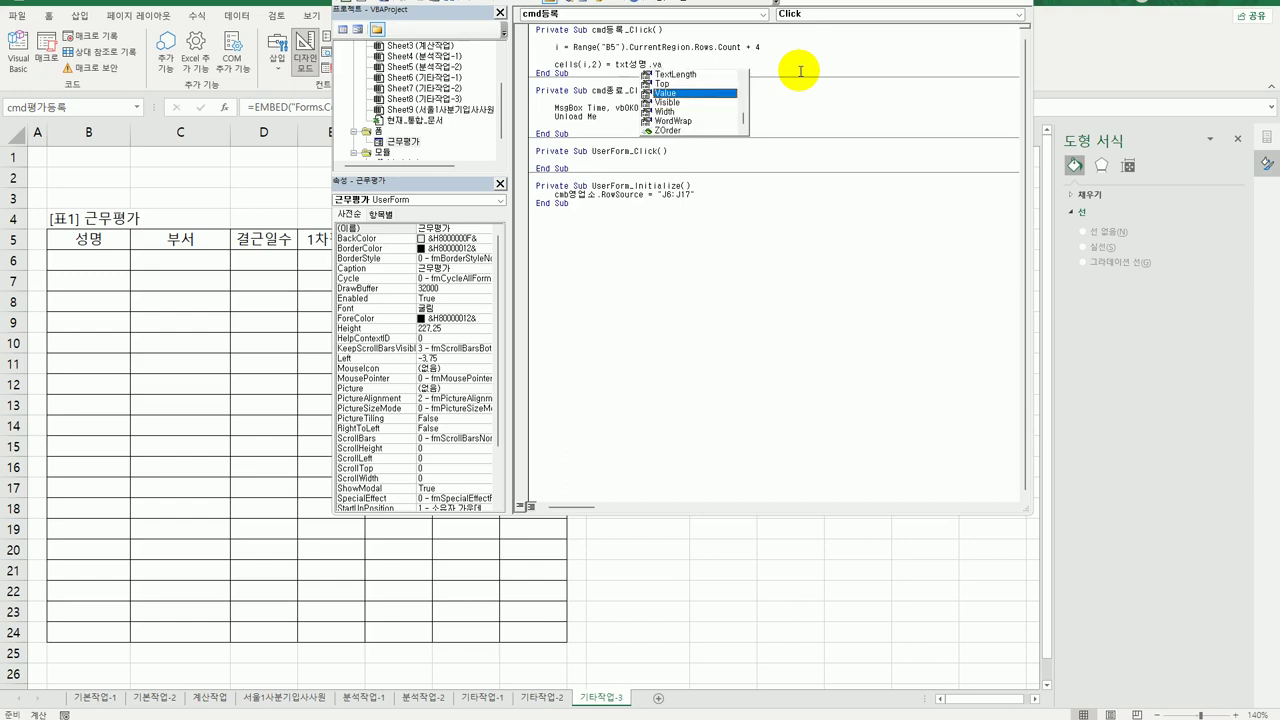
pyautogui.press('Tab')
pyautogui.click(738, 284)
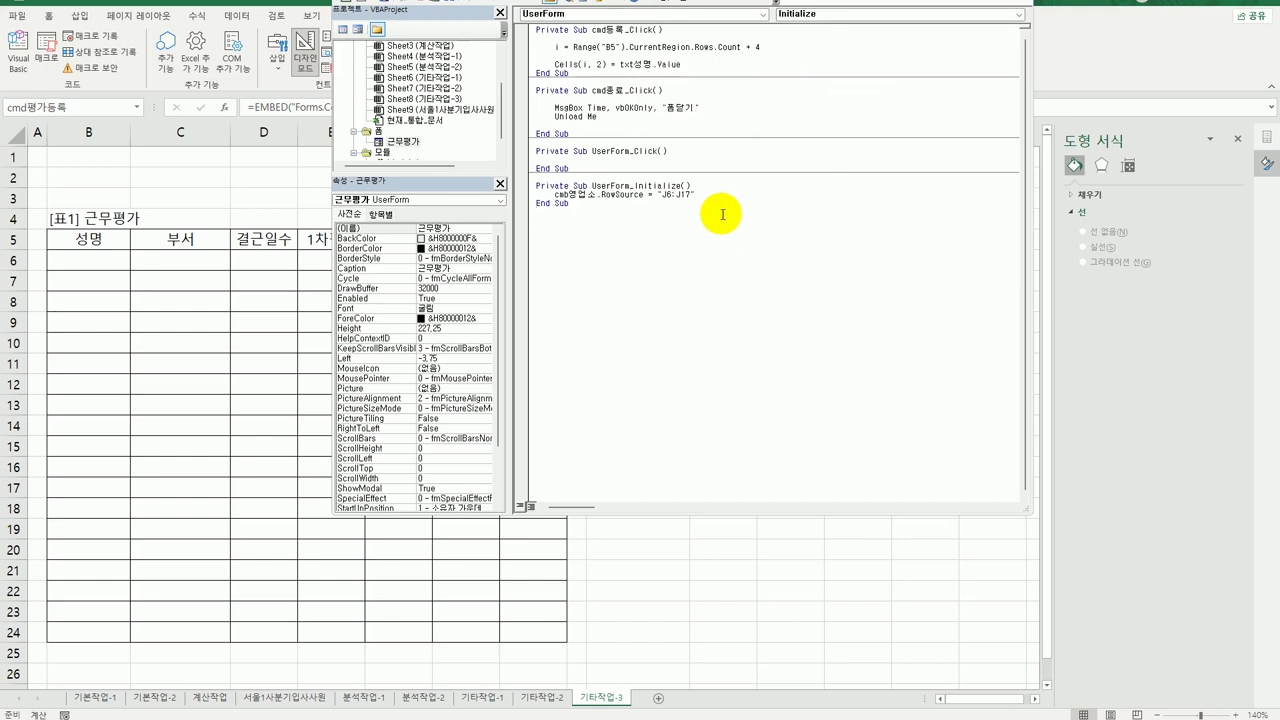
# Step: Check the control names of the 근무평가 form's input fields, then return to the cmd등록 click procedure
pyautogui.doubleClick(401, 141)
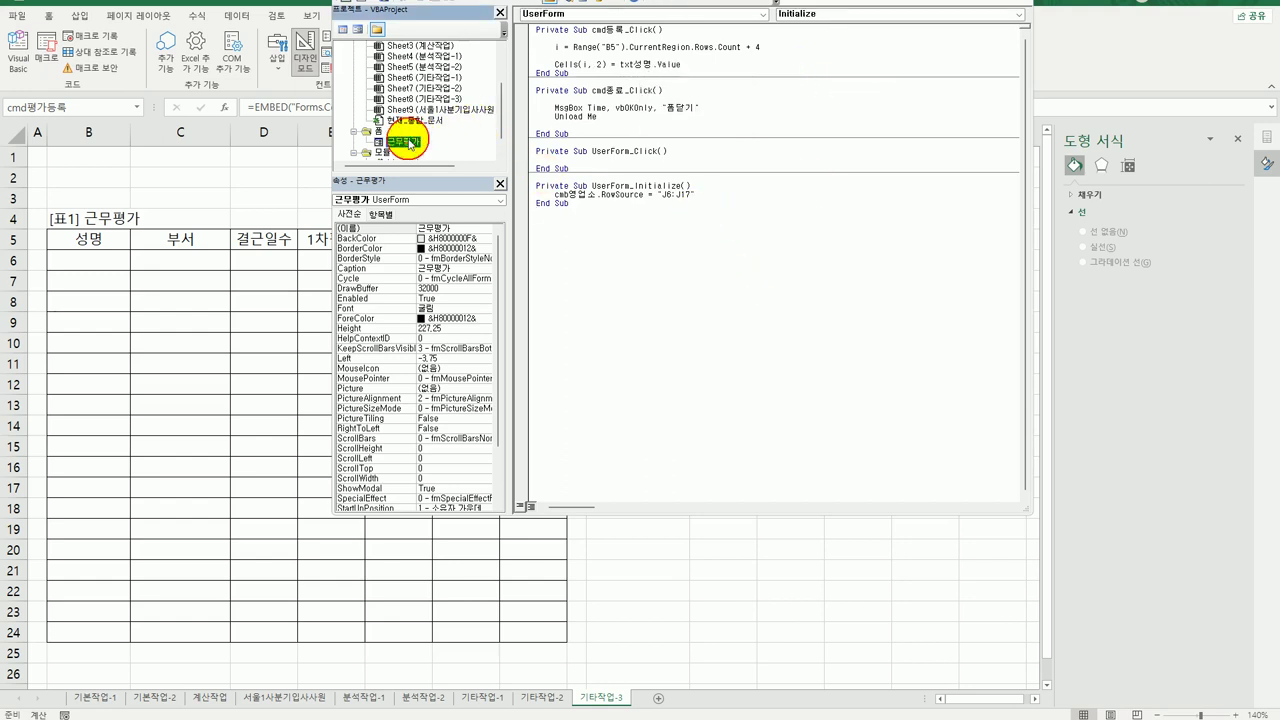
pyautogui.click(640, 55)
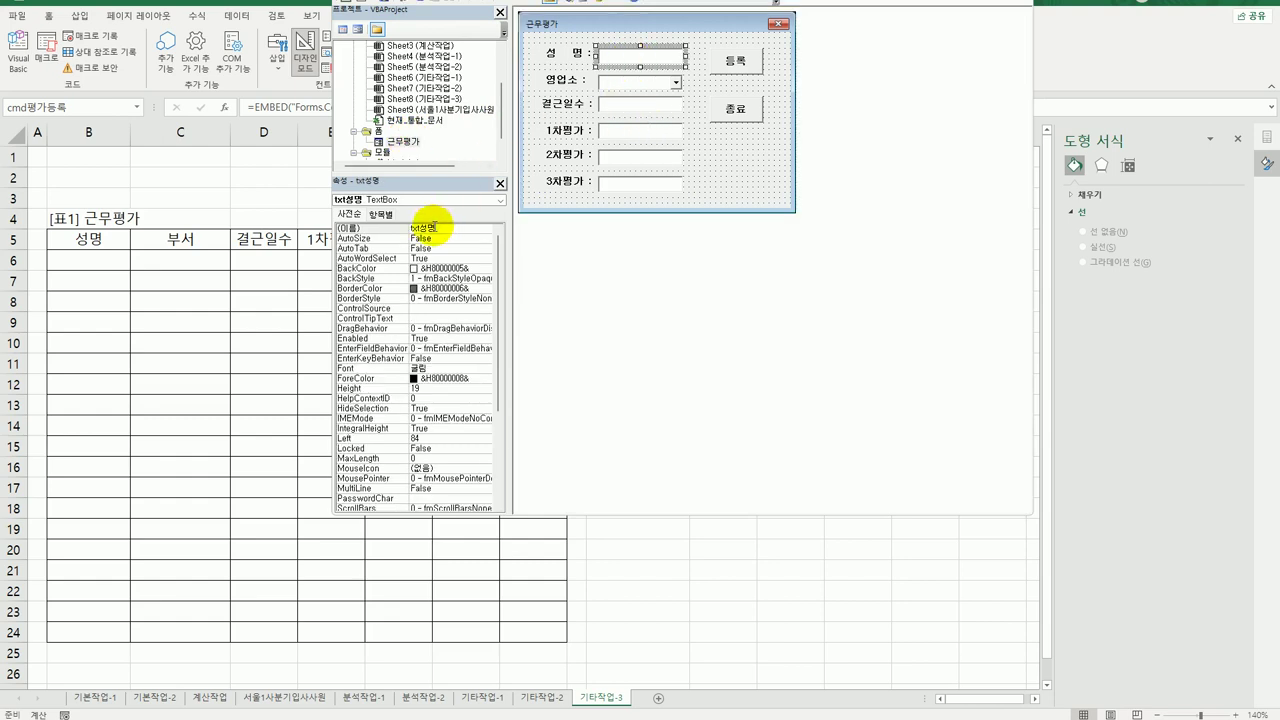
pyautogui.click(641, 87)
pyautogui.click(636, 103)
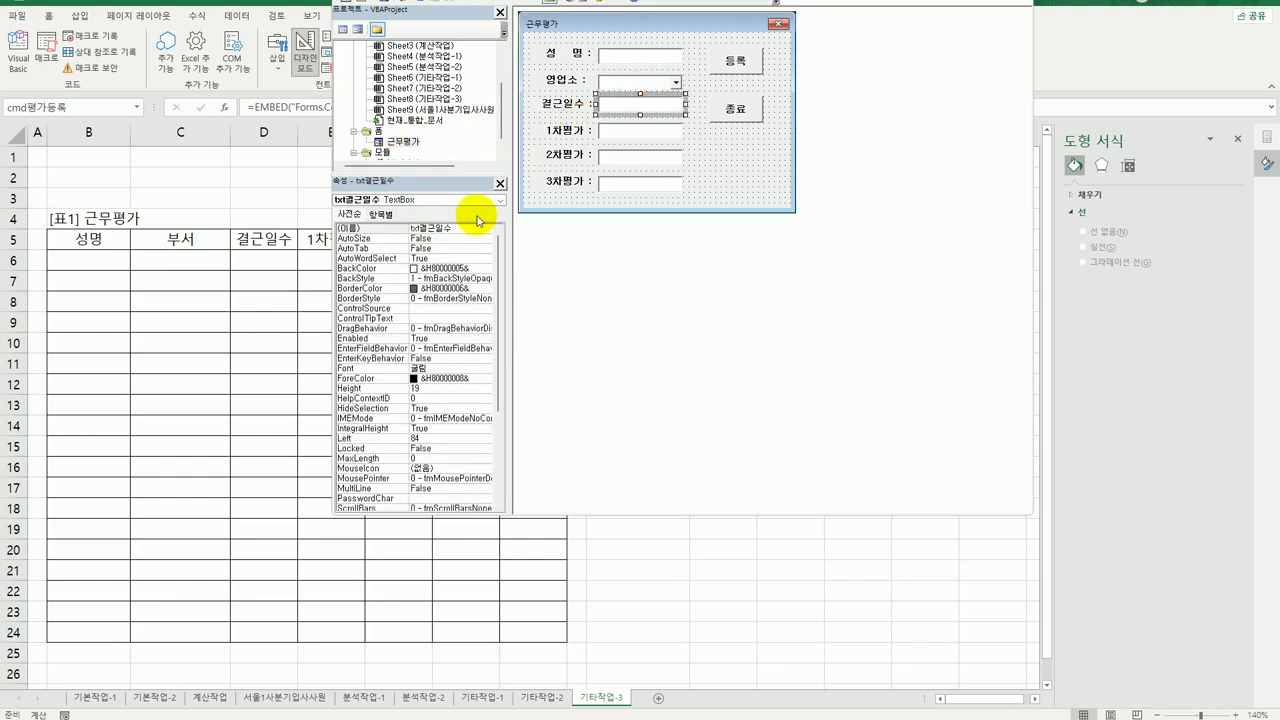
pyautogui.click(628, 131)
pyautogui.click(614, 158)
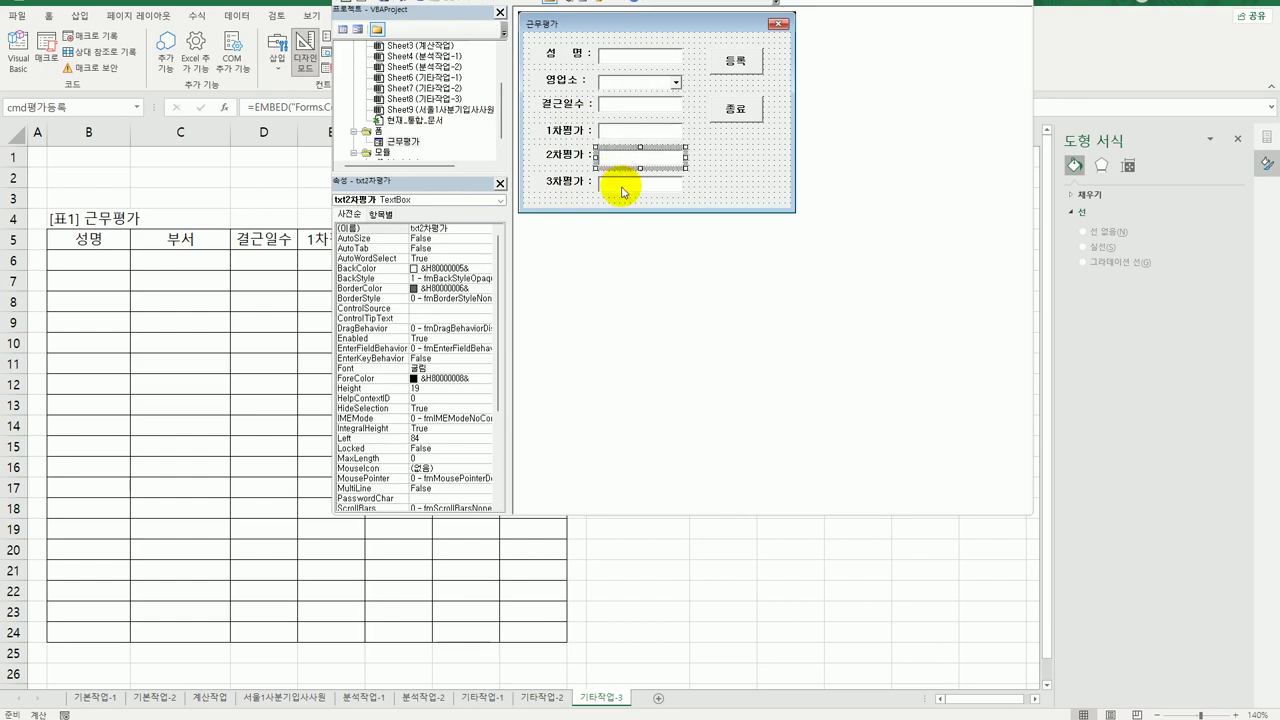
pyautogui.click(621, 186)
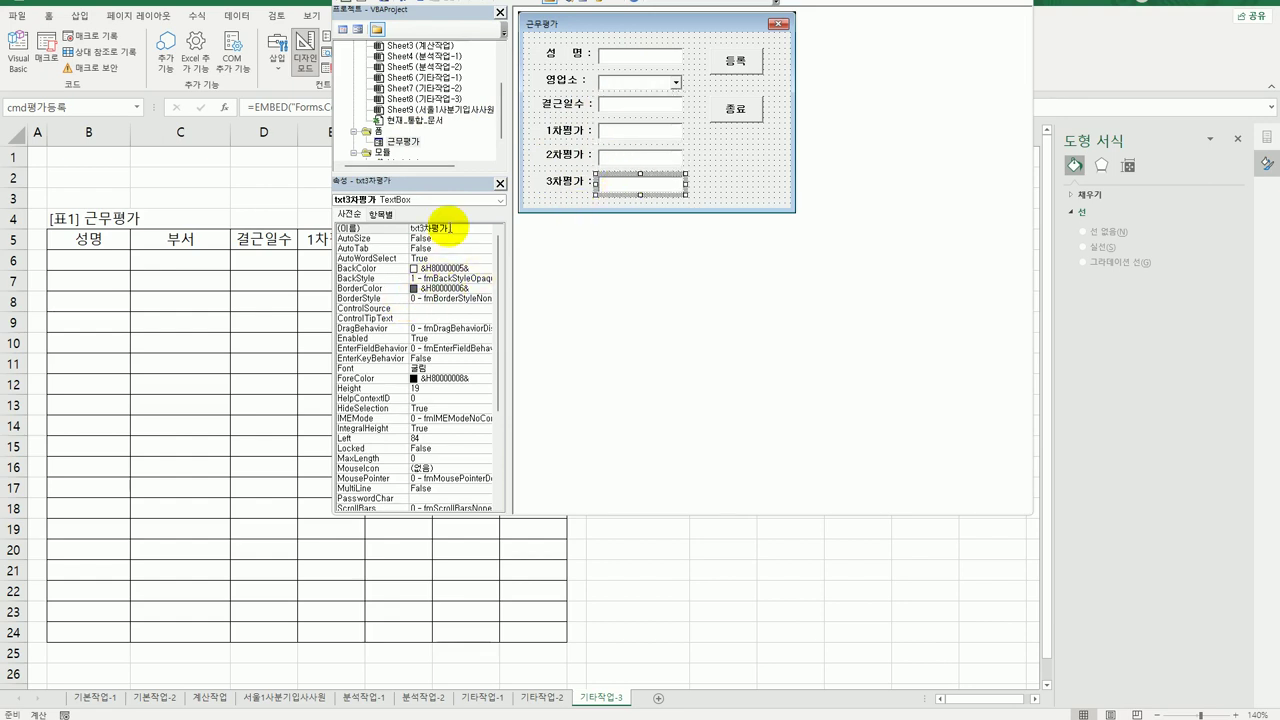
pyautogui.doubleClick(735, 60)
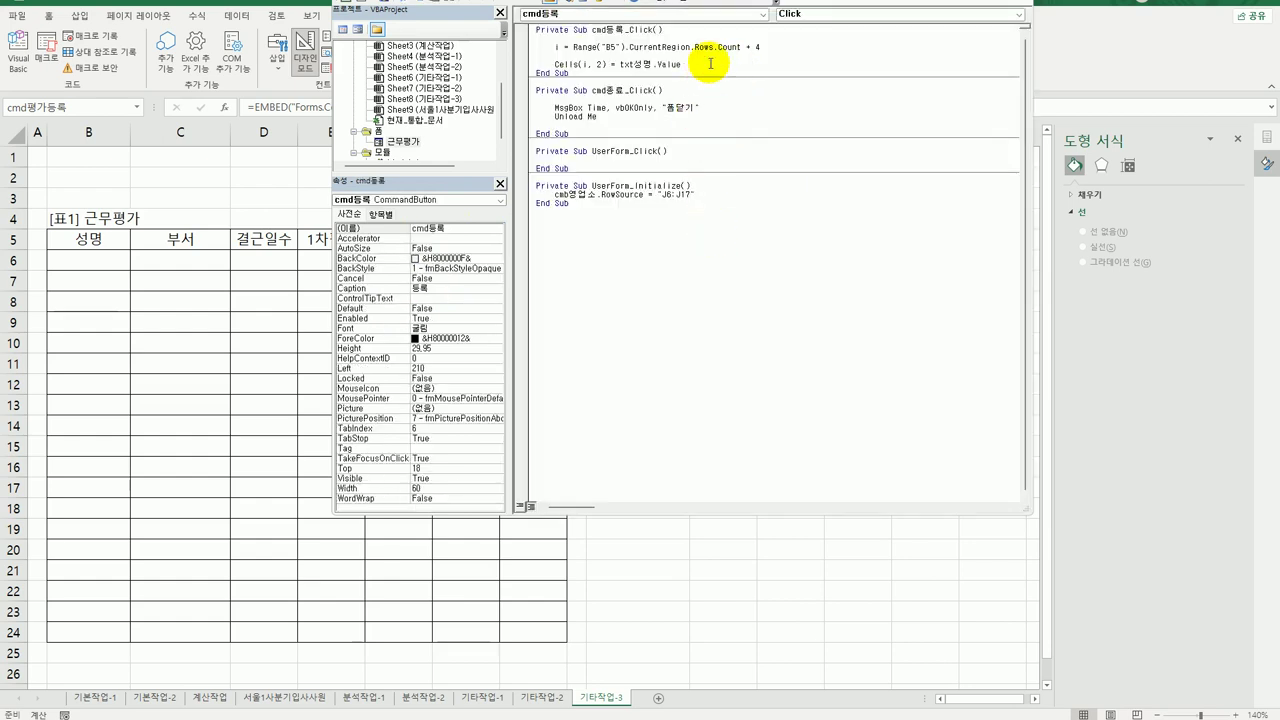
# Step: Duplicate the line Cells(i, 2) = txt성명.Value five times below itself in the cmd등록 click procedure
pyautogui.click(710, 64)
pyautogui.hotkey('shift', 'Home')
pyautogui.hotkey('ctrl', 'c')
pyautogui.press('End')
pyautogui.press('Return')
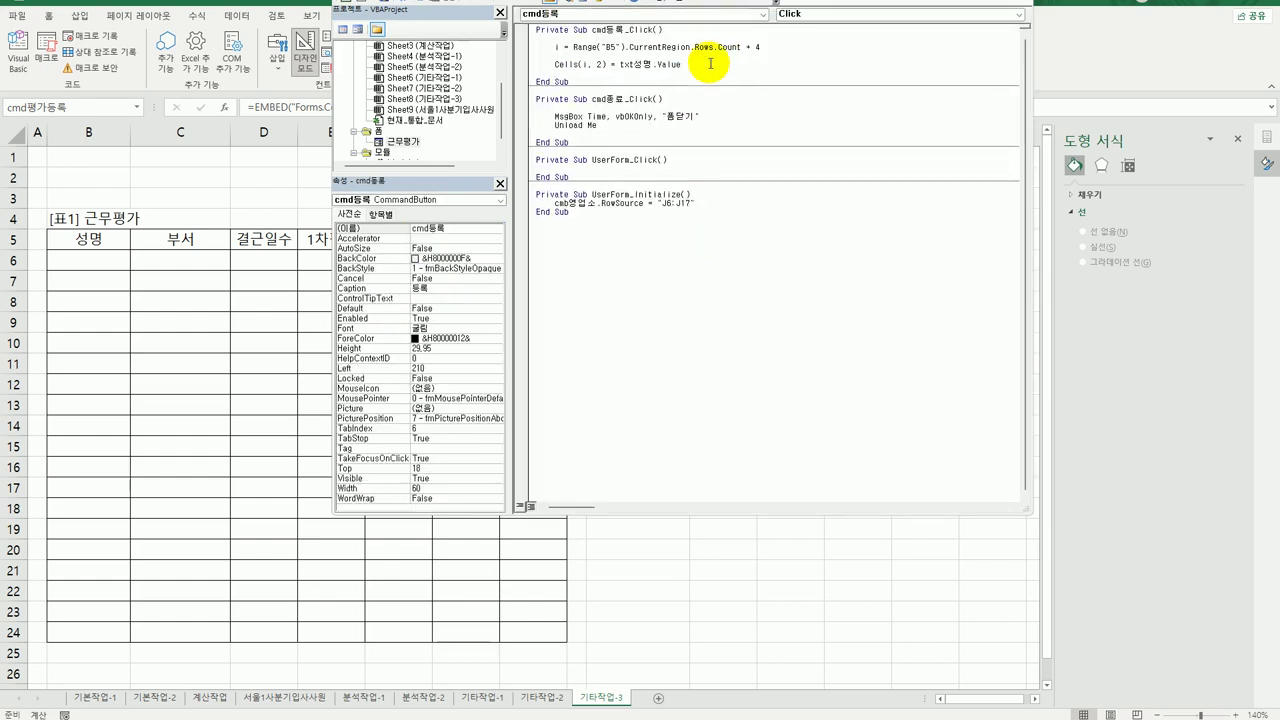
pyautogui.hotkey('ctrl', 'v')
pyautogui.press('Return')
pyautogui.hotkey('ctrl', 'v')
pyautogui.press('Return')
pyautogui.hotkey('ctrl', 'v')
pyautogui.press('Return')
pyautogui.hotkey('ctrl', 'v')
pyautogui.press('Return')
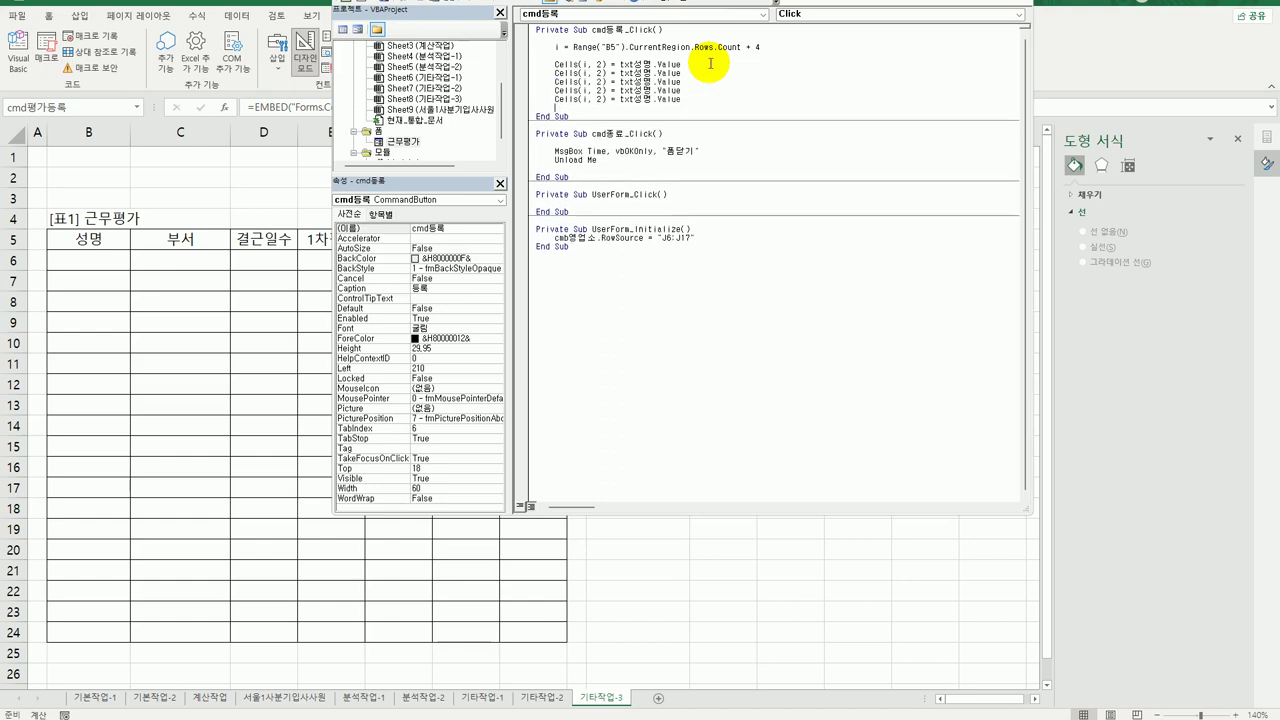
pyautogui.press('Return')
pyautogui.hotkey('ctrl', 'v')
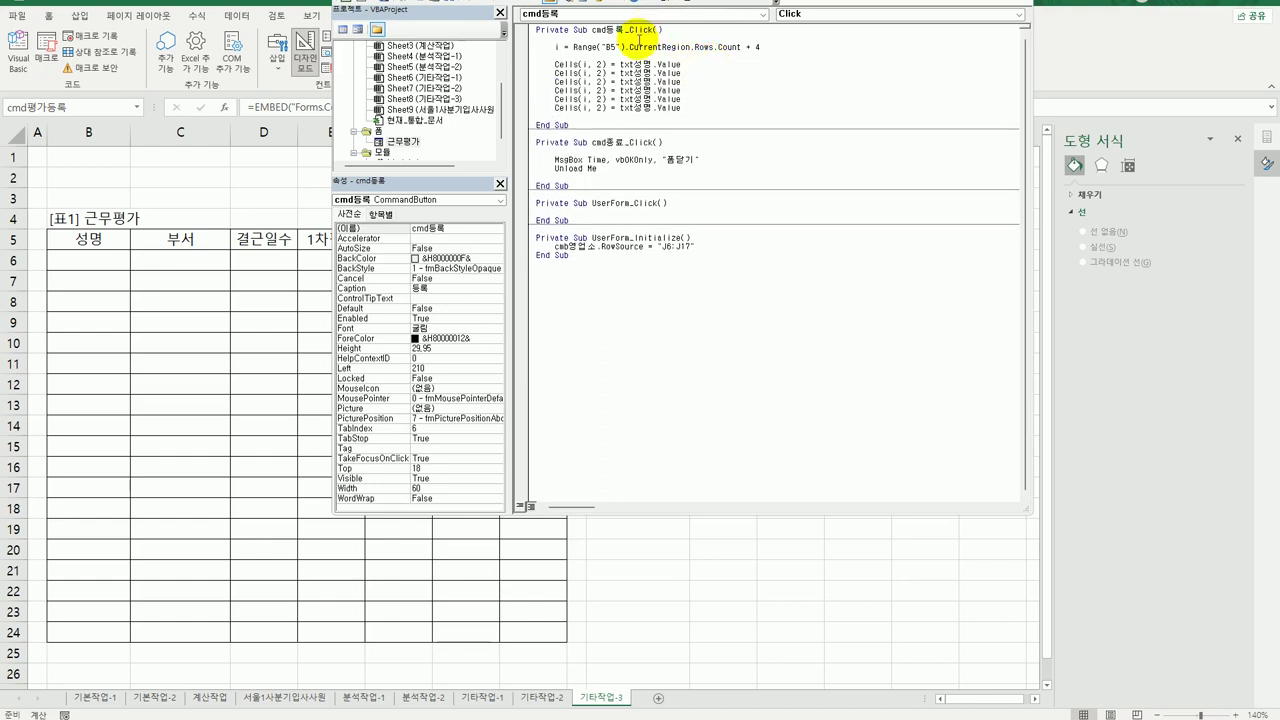
# Step: Renumber the column indexes of the five duplicated Cells lines as 3, 4, 5, 6 and 7
pyautogui.write('3')
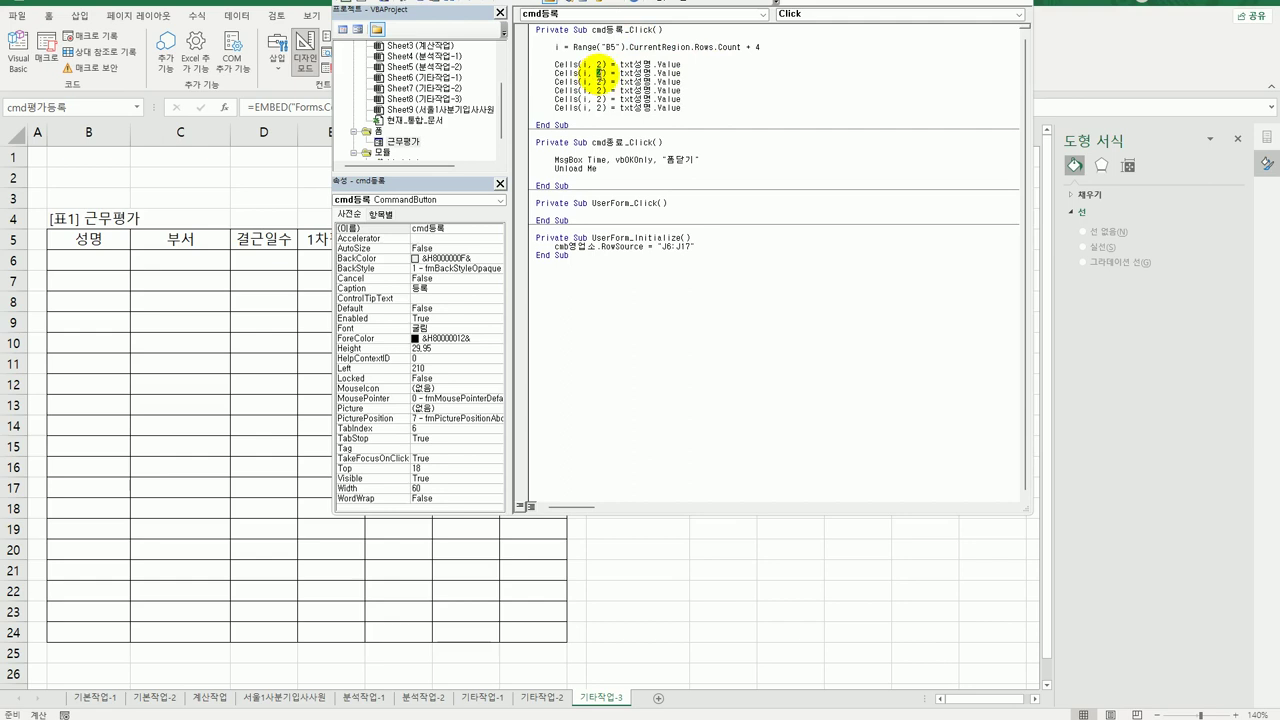
pyautogui.doubleClick(598, 81)
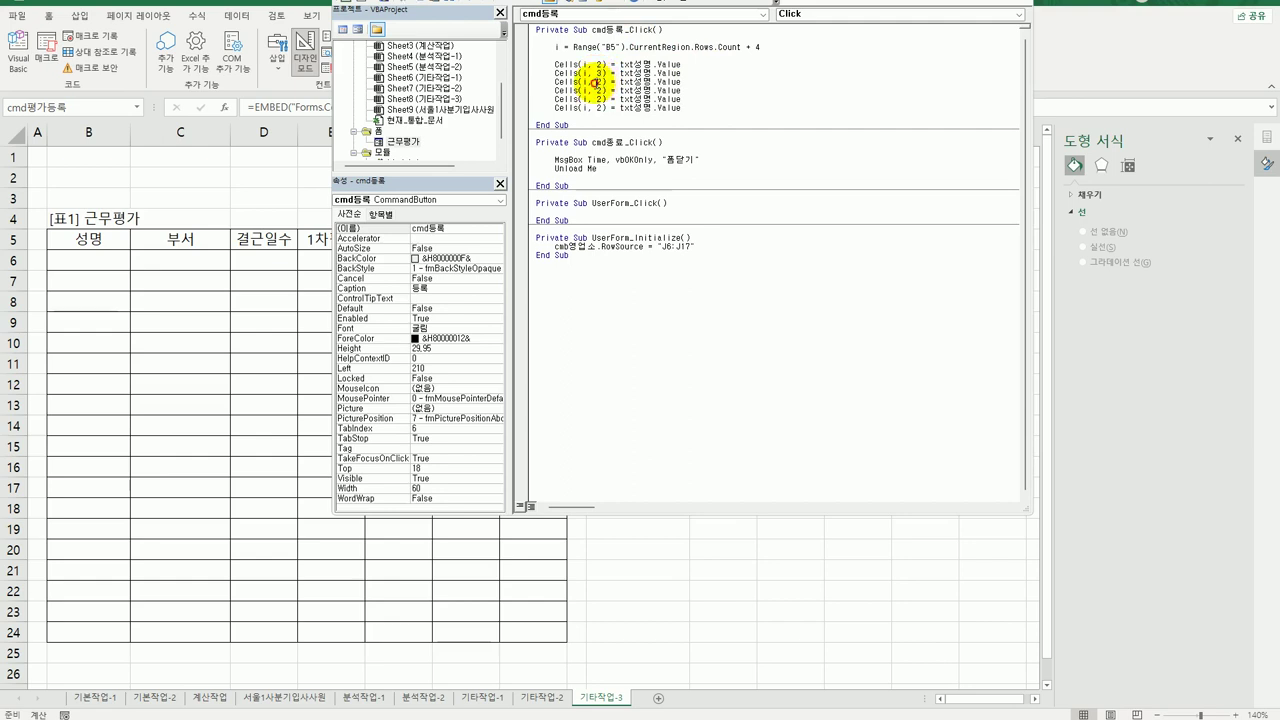
pyautogui.write('4')
pyautogui.doubleClick(599, 90)
pyautogui.write('5')
pyautogui.doubleClick(601, 99)
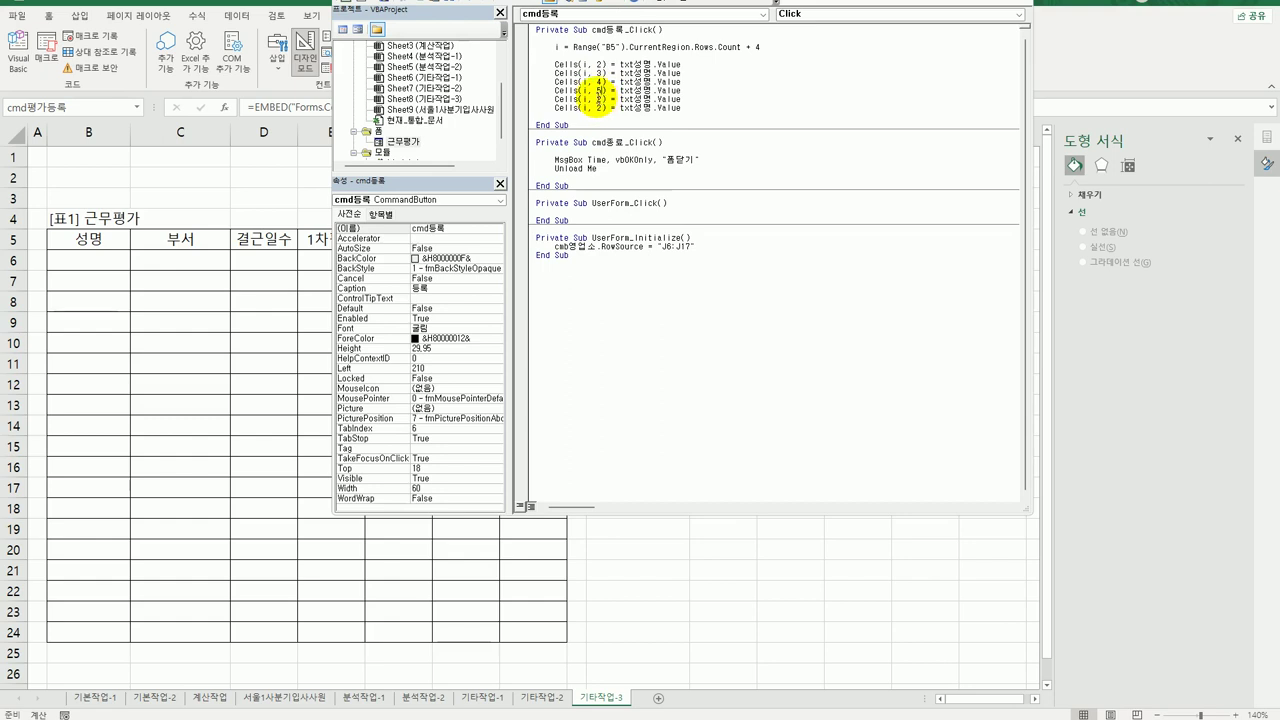
pyautogui.doubleClick(600, 99)
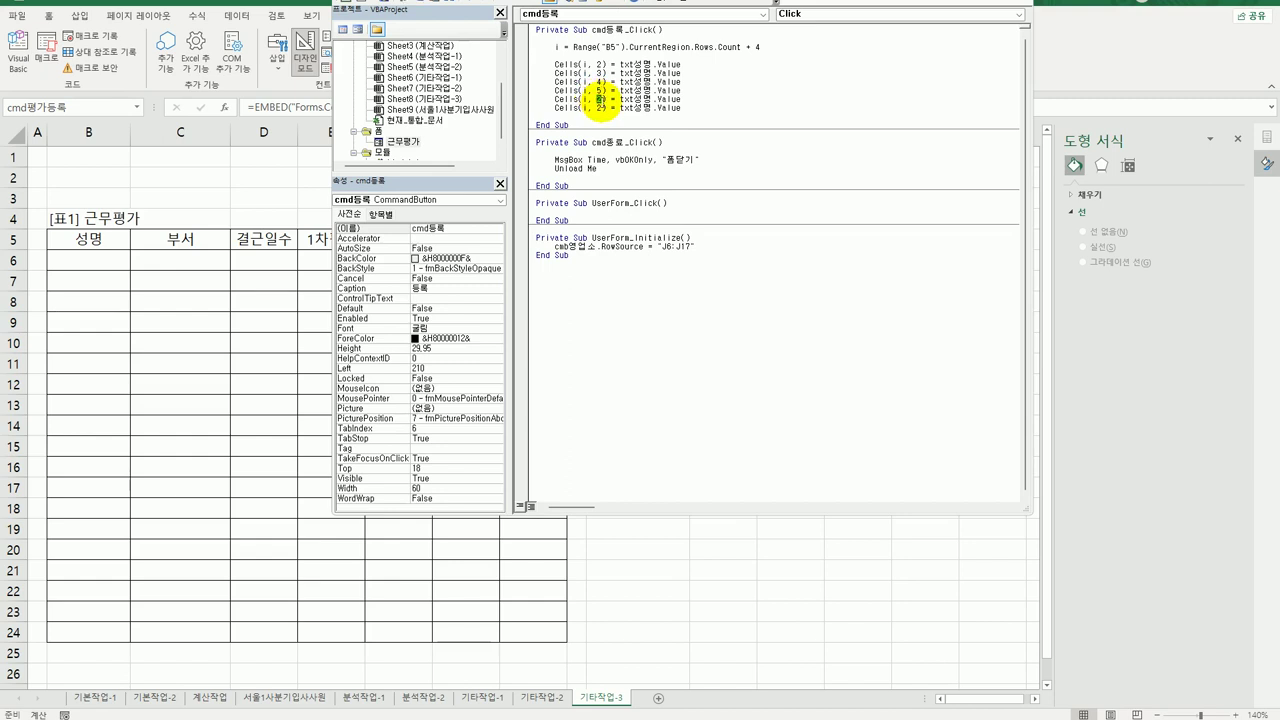
pyautogui.write('6')
pyautogui.doubleClick(600, 107)
pyautogui.write('7')
# Step: Add one more copy of the txt성명.Value line below the others and set its column index to 8
pyautogui.click(687, 108)
pyautogui.press('Return')
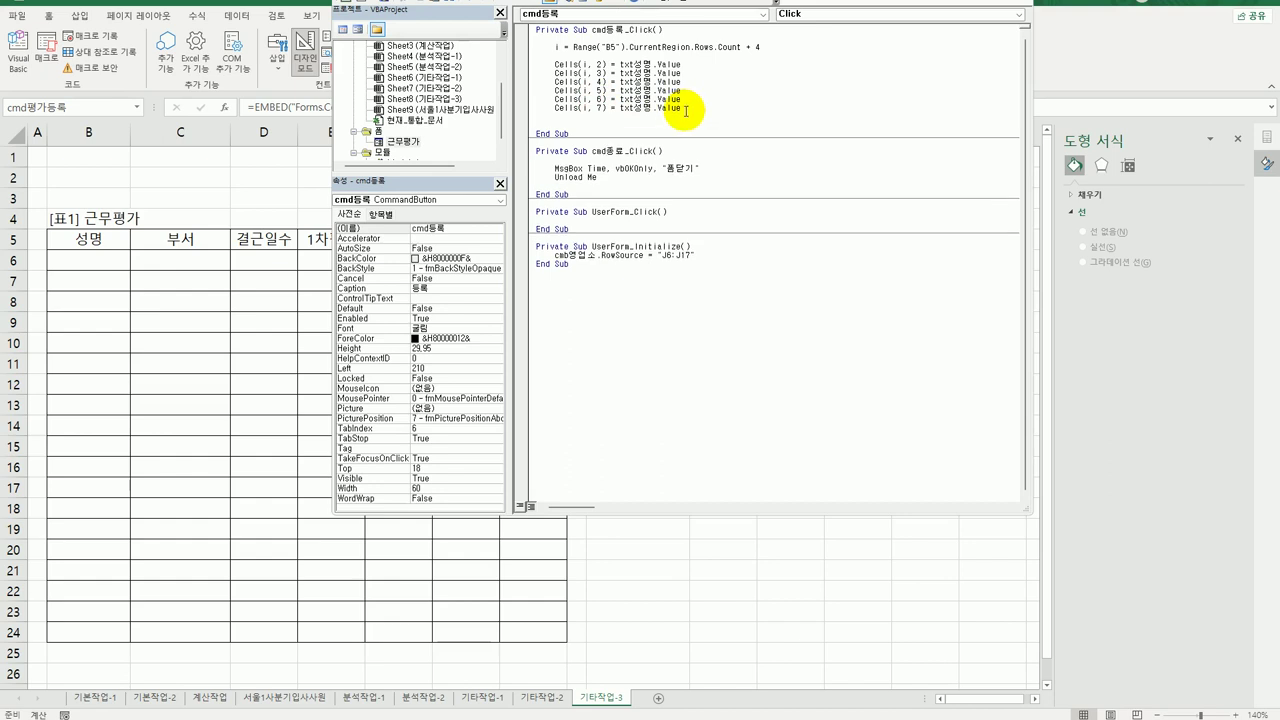
pyautogui.hotkey('ctrl', 'v')
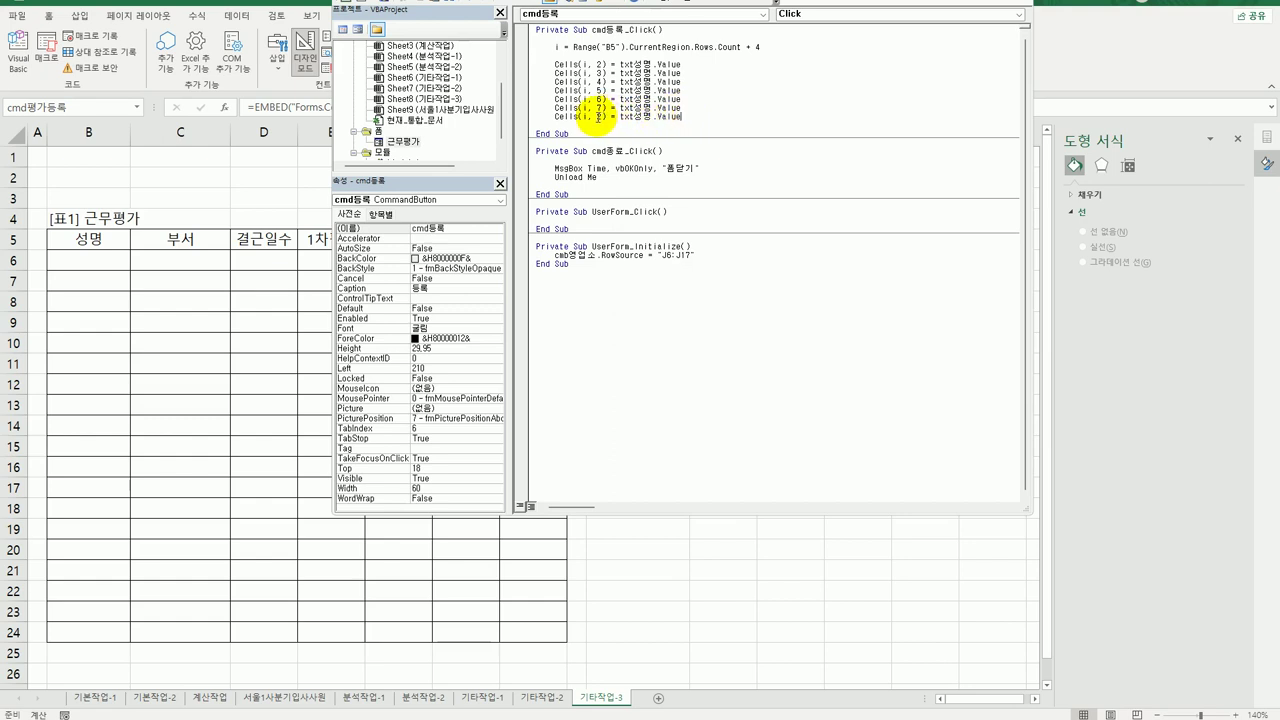
pyautogui.doubleClick(599, 116)
pyautogui.write('8')
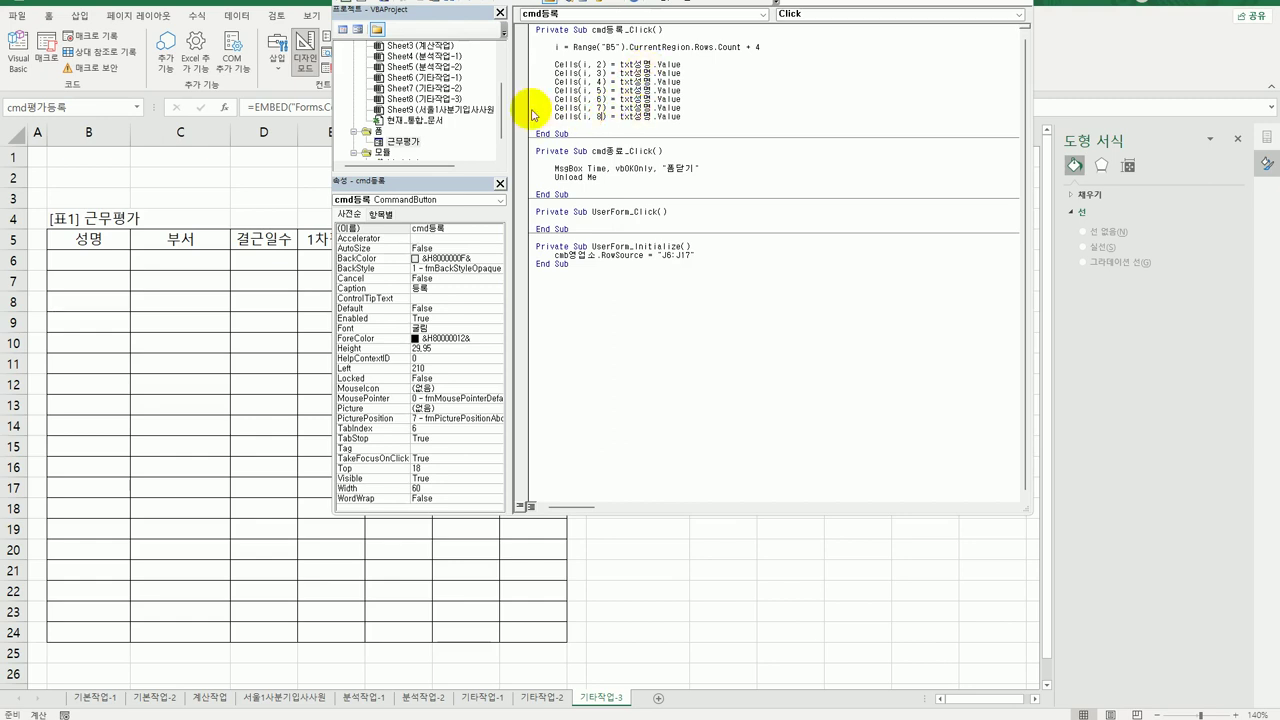
# Step: Change the value assigned to Cells(i, 3) to cmb영업소.Value
pyautogui.doubleClick(402, 141)
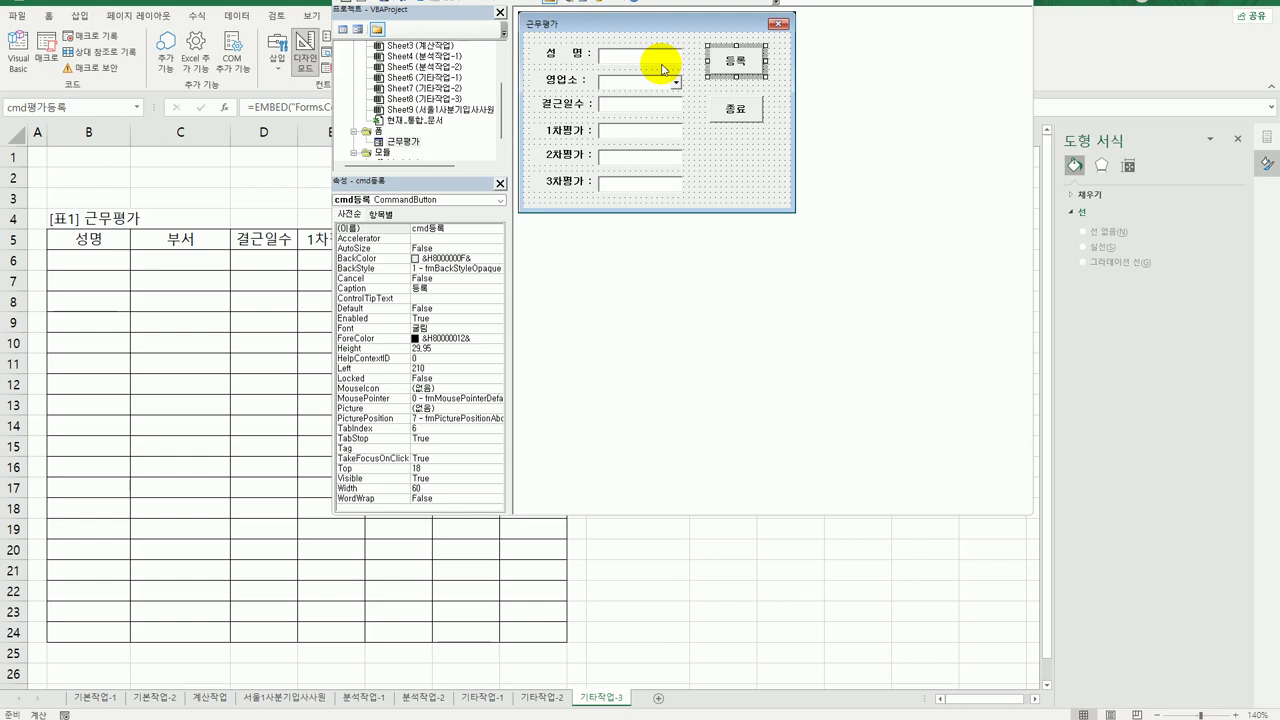
pyautogui.doubleClick(736, 62)
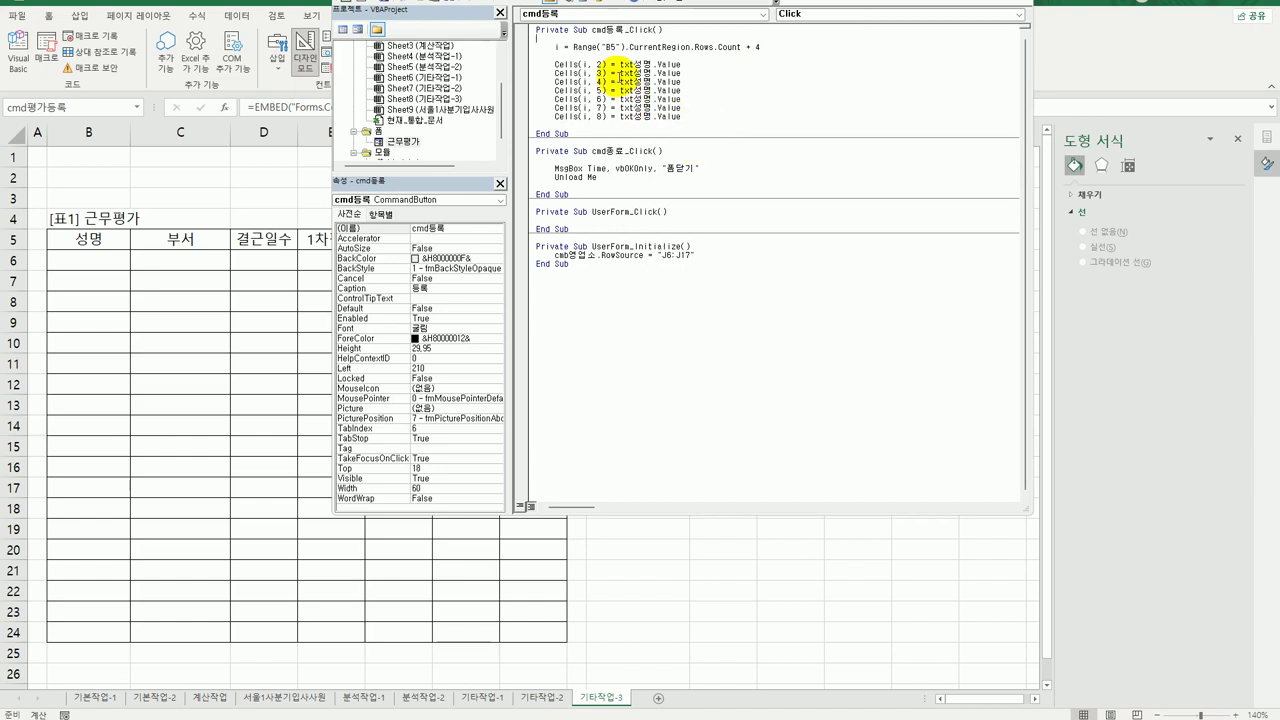
pyautogui.write('cmb')
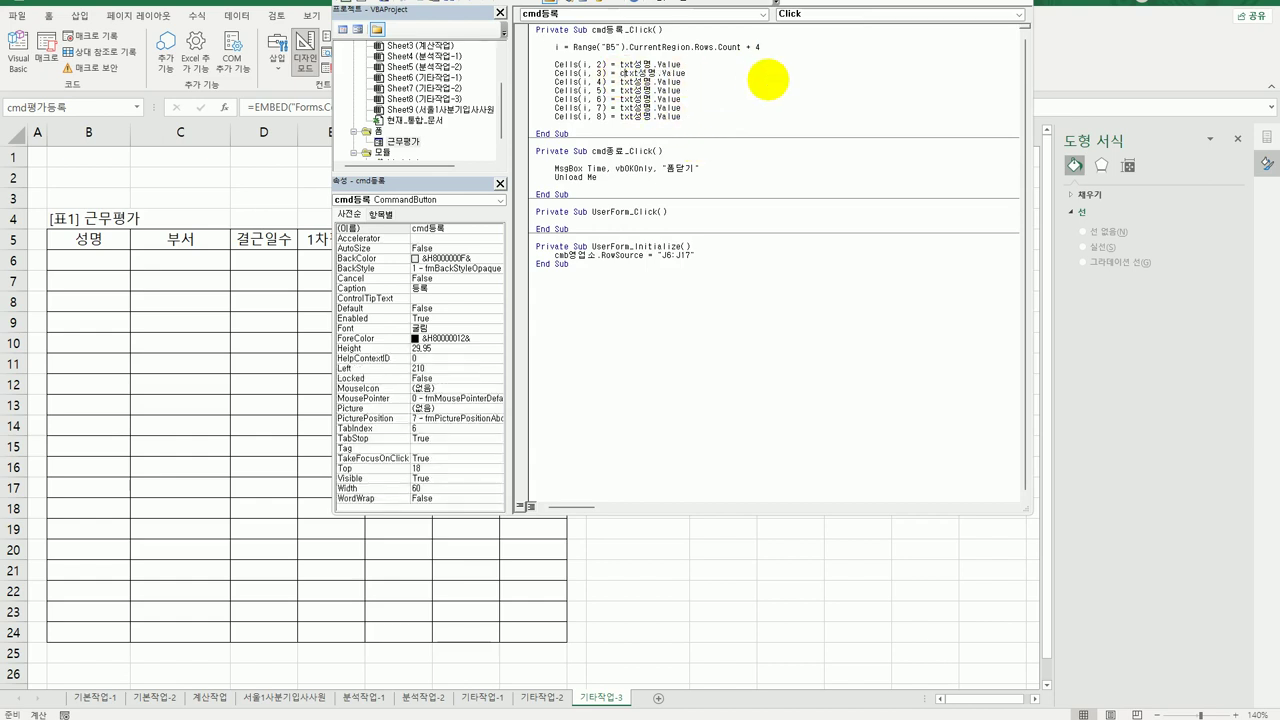
pyautogui.write('영업소')
pyautogui.press('Delete')
pyautogui.press('Delete')
pyautogui.press('Delete')
pyautogui.press('Delete')
pyautogui.press('Delete')
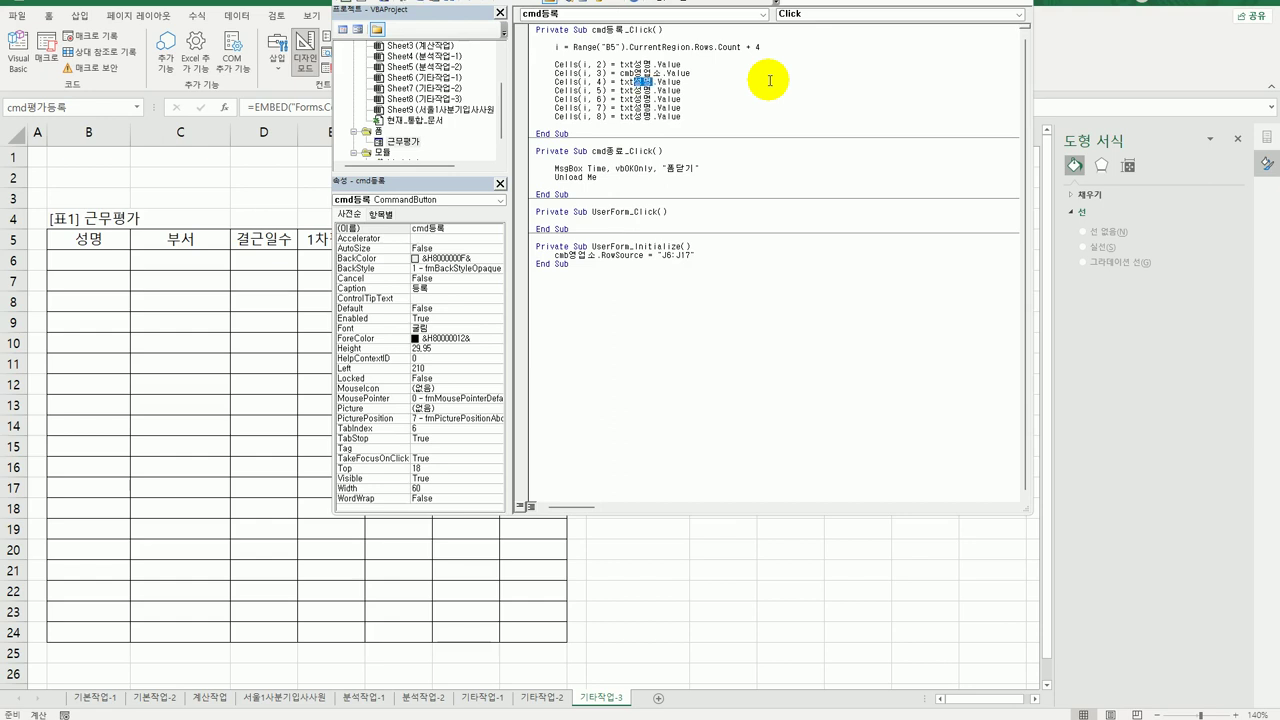
# Step: Change the value assigned to Cells(i, 4) to txt결근일수.Value, checking the control's name on the form
pyautogui.write('결근')
pyautogui.click(404, 145)
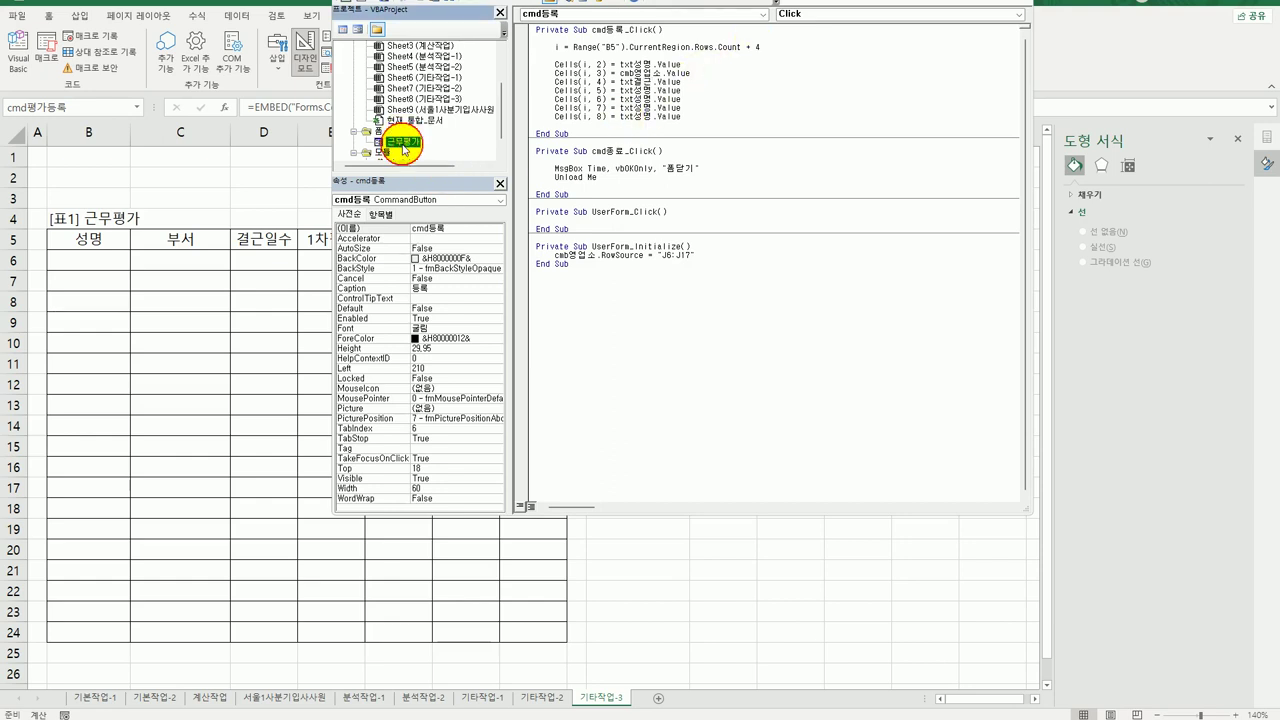
pyautogui.doubleClick(404, 145)
pyautogui.click(608, 104)
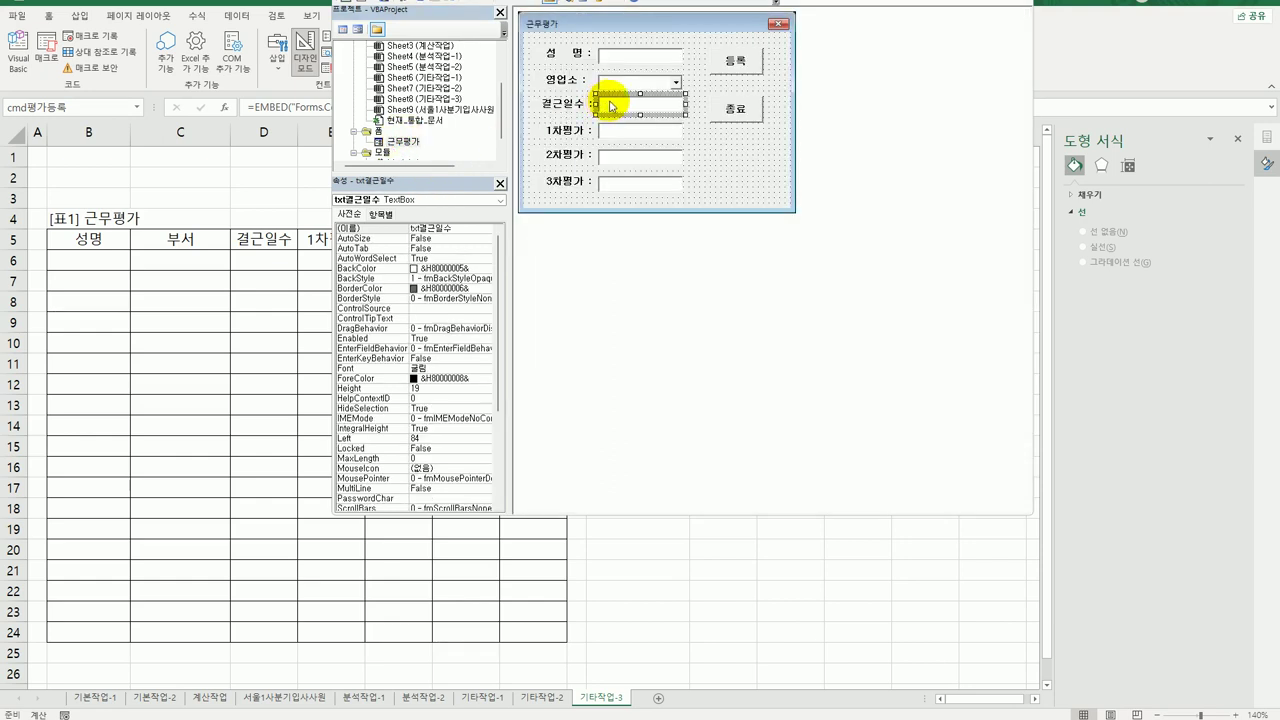
pyautogui.doubleClick(740, 60)
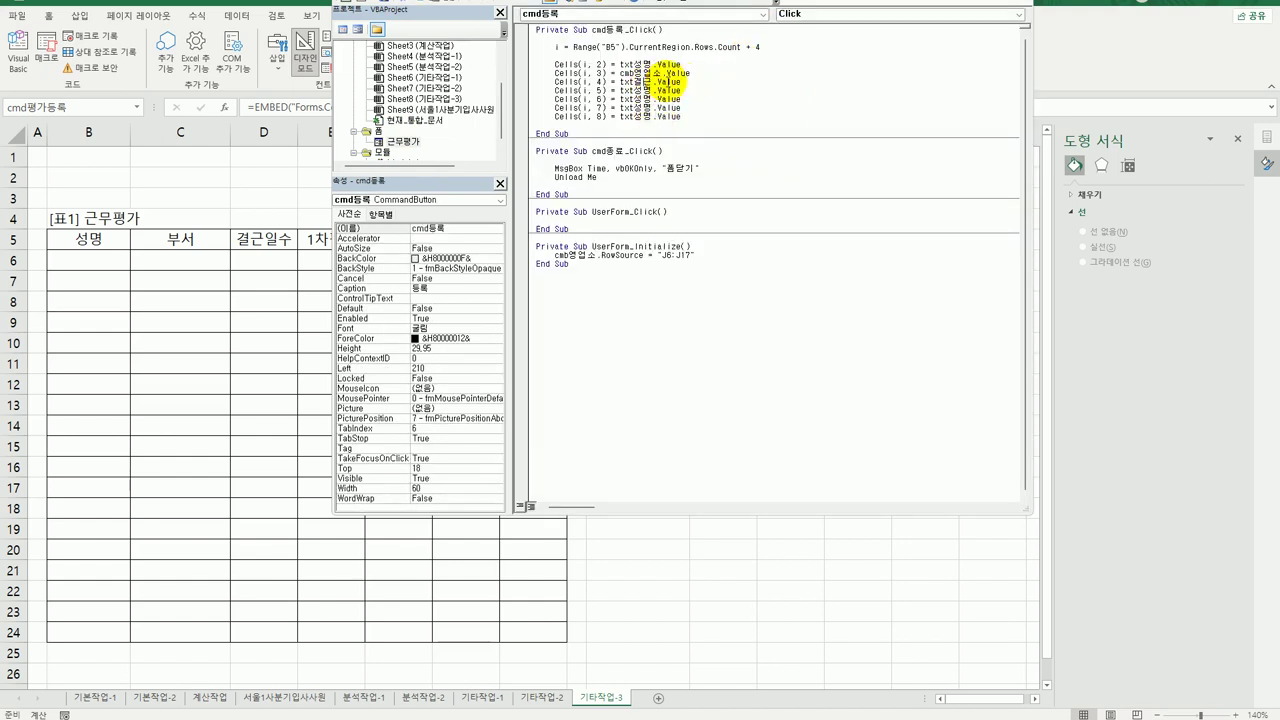
pyautogui.click(656, 82)
pyautogui.click(672, 82)
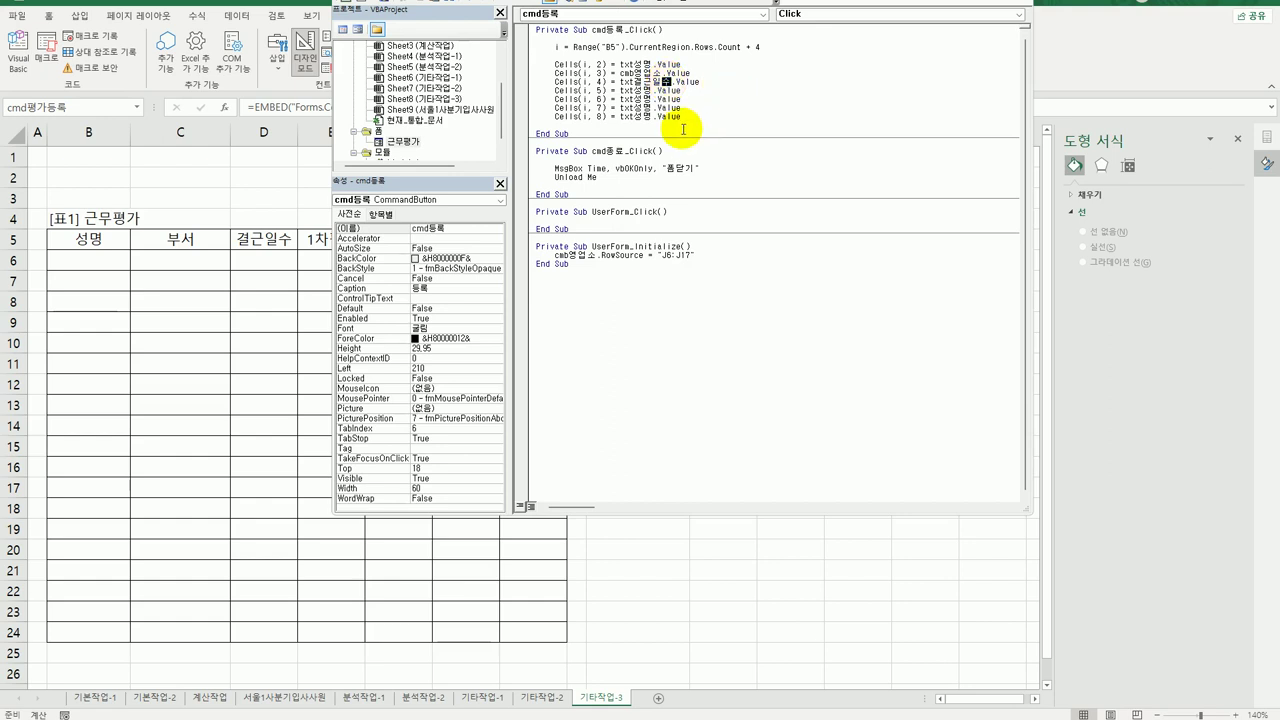
# Step: Assign txt1차평가.Value, txt2차평가.Value and txt3차평가.Value to Cells(i, 5), Cells(i, 6) and Cells(i, 7)
pyautogui.click(629, 90)
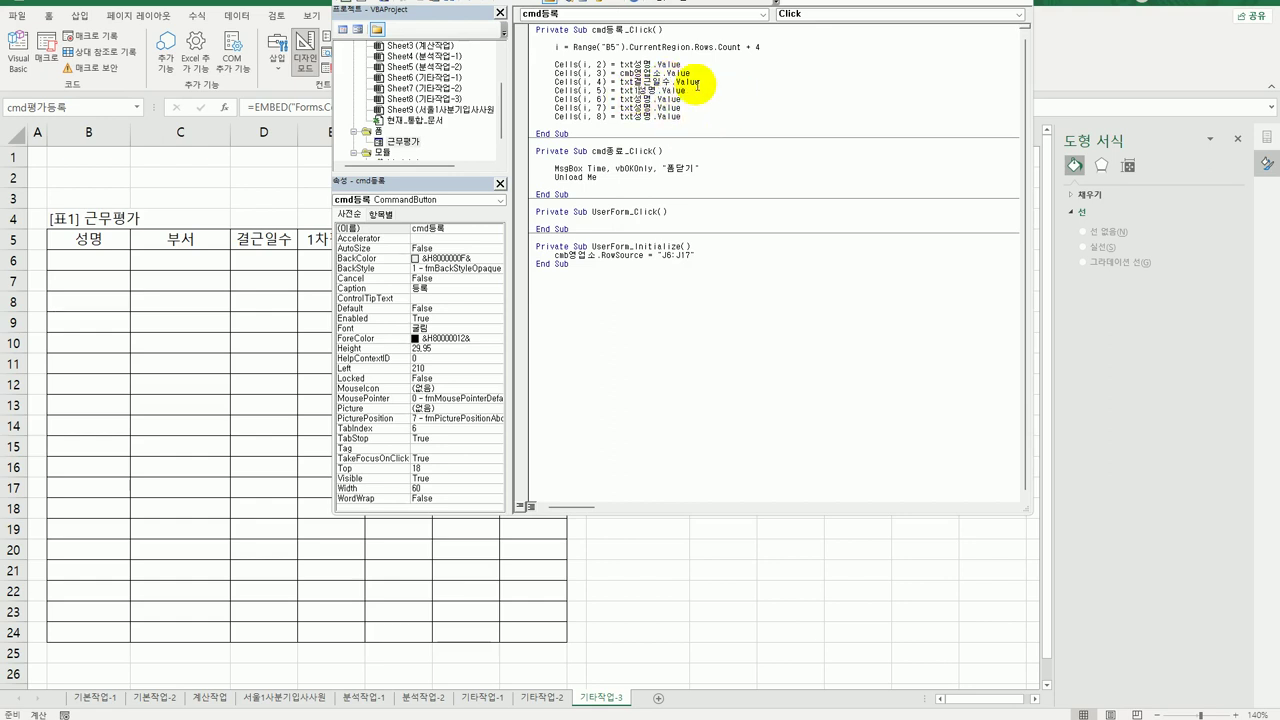
pyautogui.write('1차평가')
pyautogui.press('Delete')
pyautogui.press('Delete')
pyautogui.hotkey('shift', 'Left')
pyautogui.hotkey('shift', 'Left')
pyautogui.write('2차평가')
pyautogui.press('Down')
pyautogui.hotkey('shift', 'Left')
pyautogui.hotkey('shift', 'Left')
pyautogui.write('3차평가')
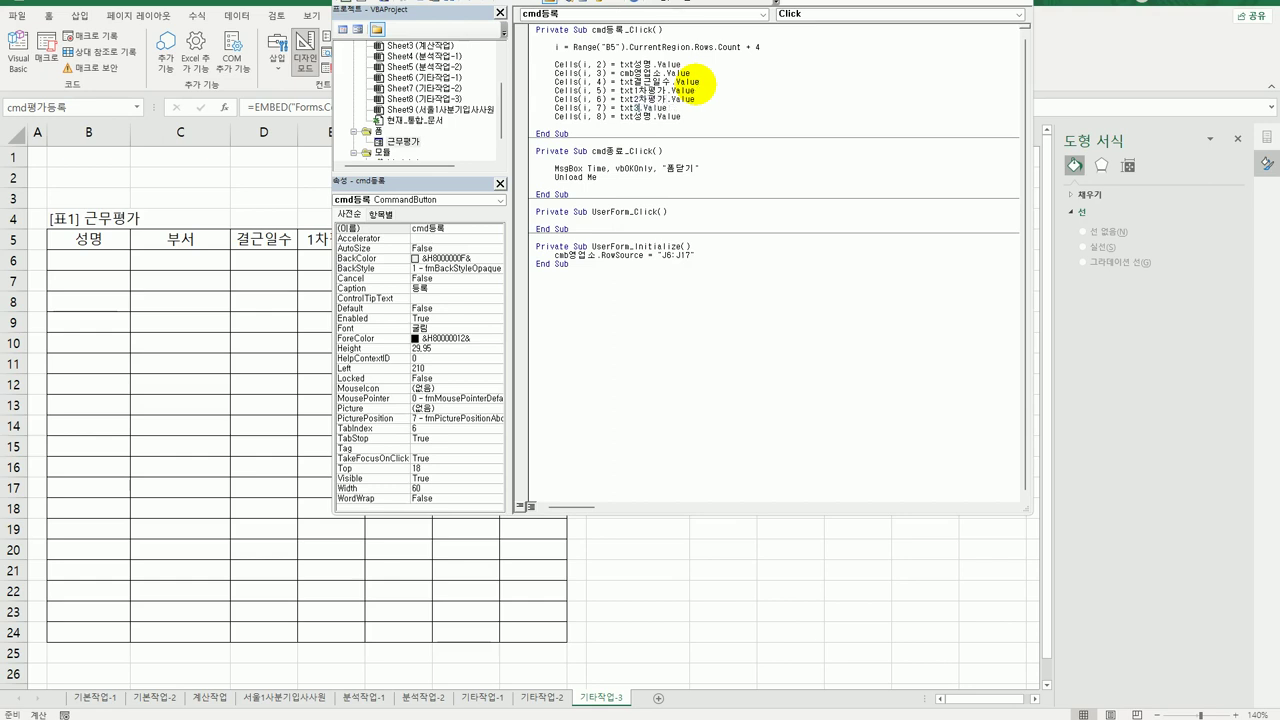
# Step: Replace the value assigned to Cells(i, 8) with an Int function opening on the sum cells(i,5) + cells(i,6) + cells(i,7)
pyautogui.press('Down')
pyautogui.press('Down')
pyautogui.hotkey('shift', 'Left')
pyautogui.hotkey('shift', 'Left')
pyautogui.hotkey('shift', 'Left')
pyautogui.hotkey('shift', 'Left')
pyautogui.hotkey('shift', 'Left')
pyautogui.hotkey('shift', 'Left')
pyautogui.hotkey('shift', 'Left')
pyautogui.hotkey('shift', 'Left')
pyautogui.hotkey('shift', 'Left')
pyautogui.hotkey('shift', 'Left')
pyautogui.hotkey('shift', 'Left')
pyautogui.press('BackSpace')
pyautogui.write('int(')
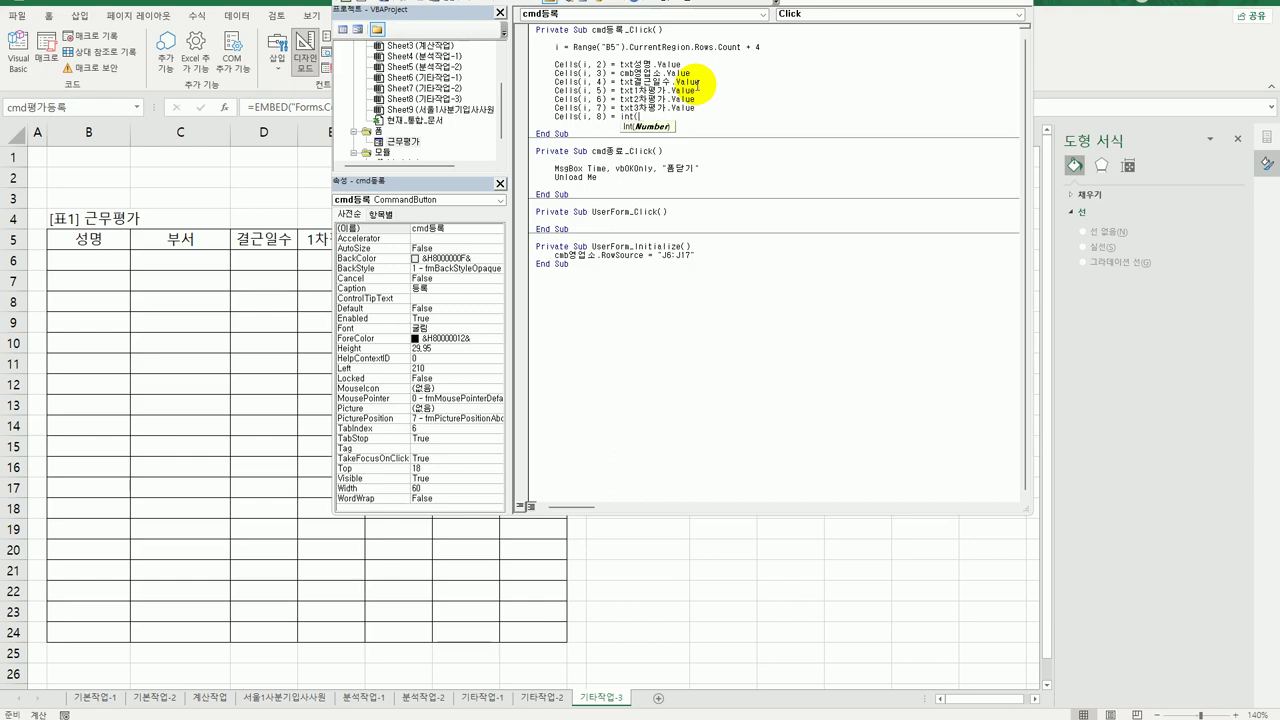
pyautogui.write('cells(i,')
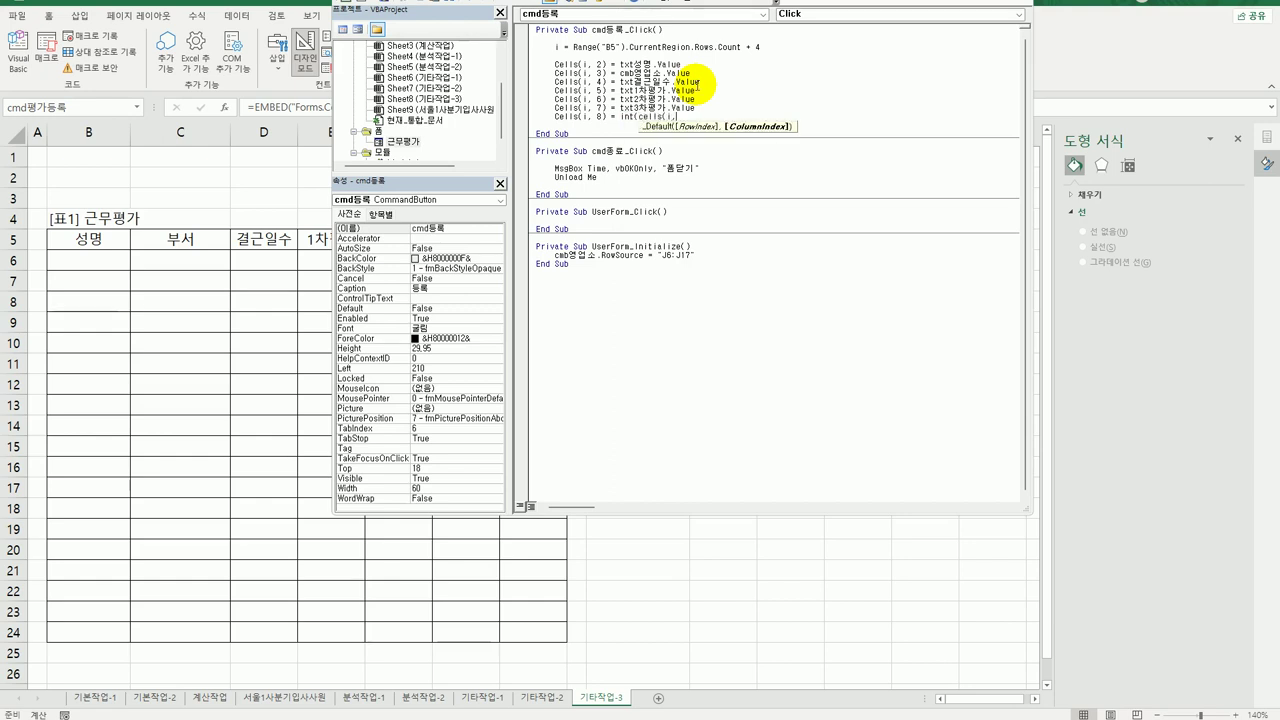
pyautogui.write('5) +')
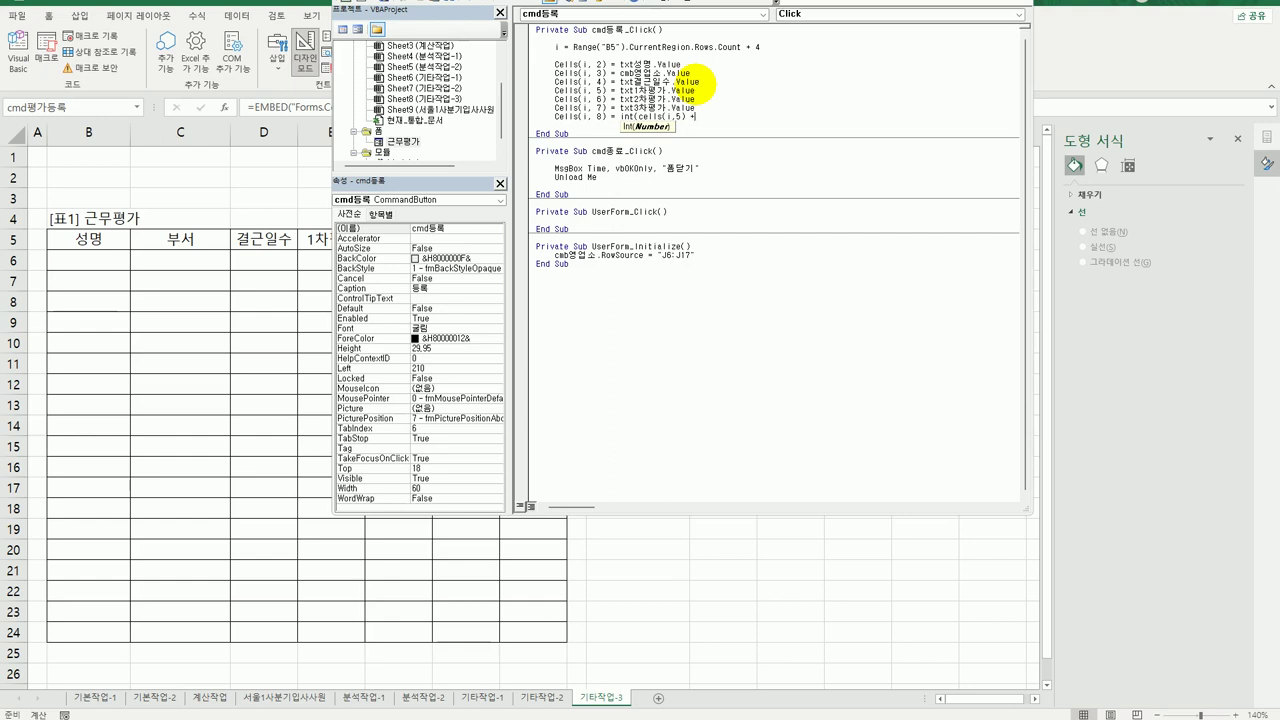
pyautogui.write(' cells(i,')
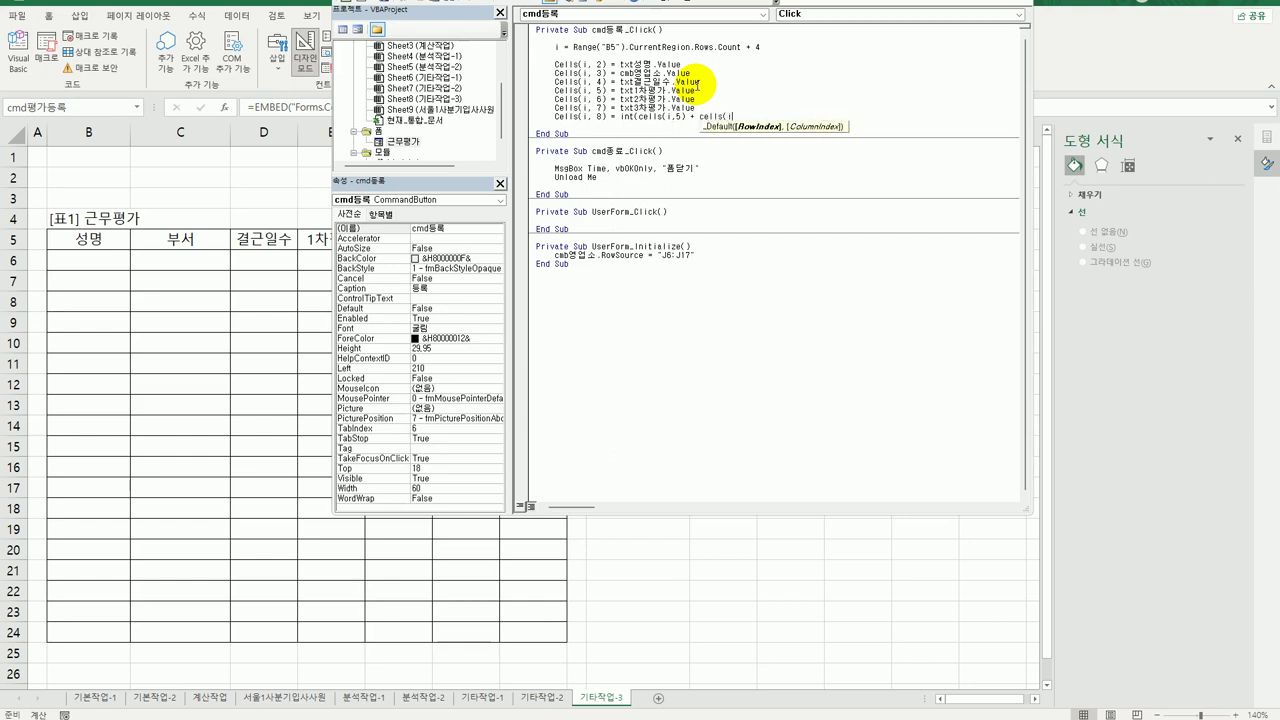
pyautogui.write('6) +')
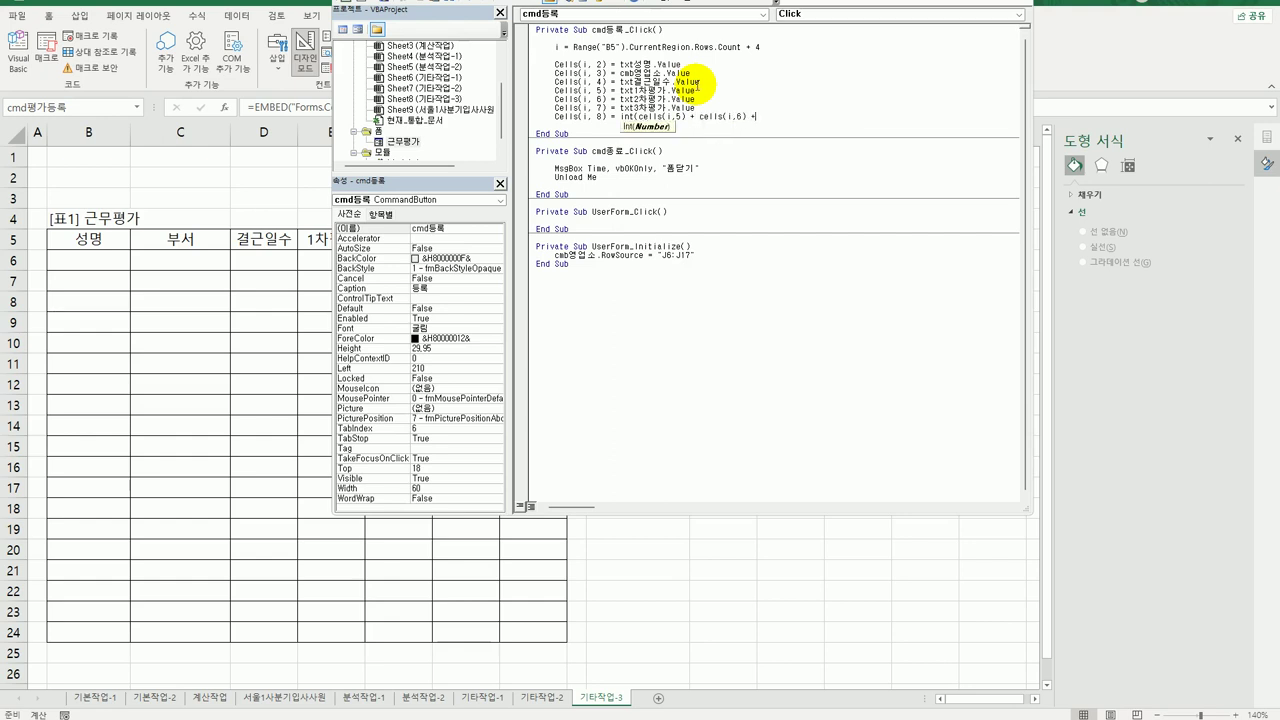
pyautogui.write(' cells(i,7)')
# Step: Enclose the sum inside the Int function in parentheses, divide it by 3 and complete the line
pyautogui.click(638, 117)
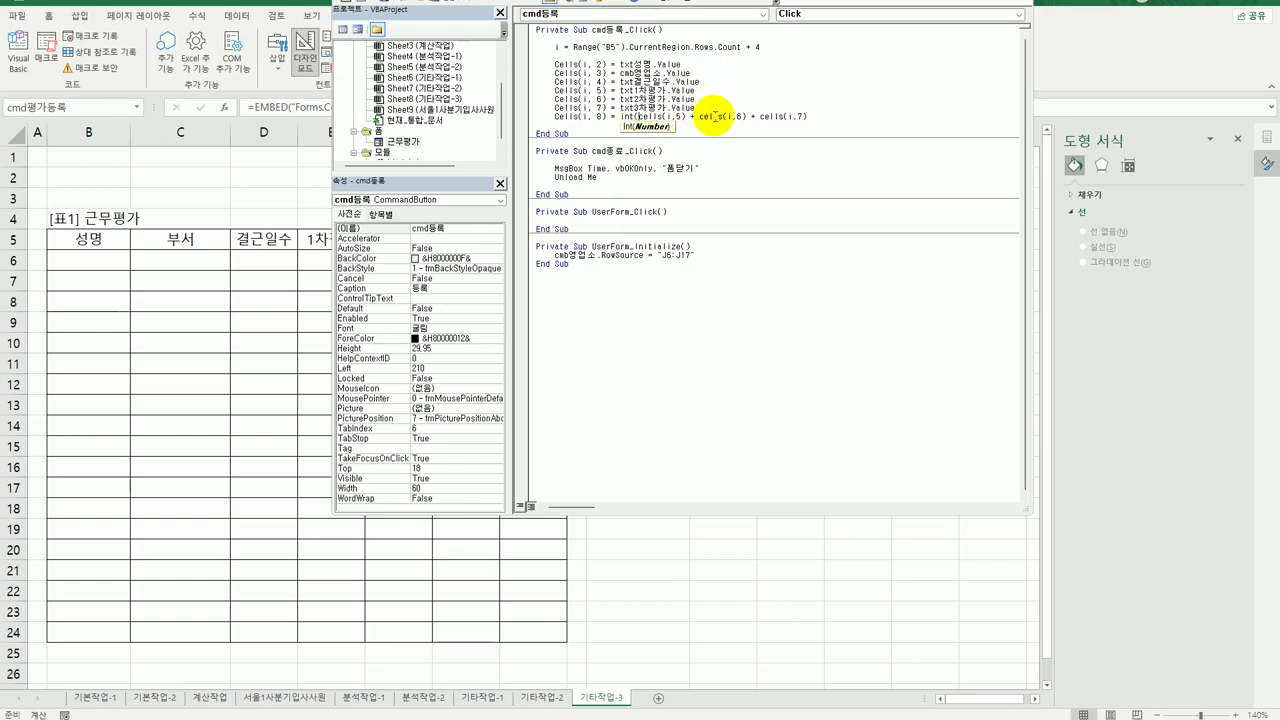
pyautogui.write('(i,7')
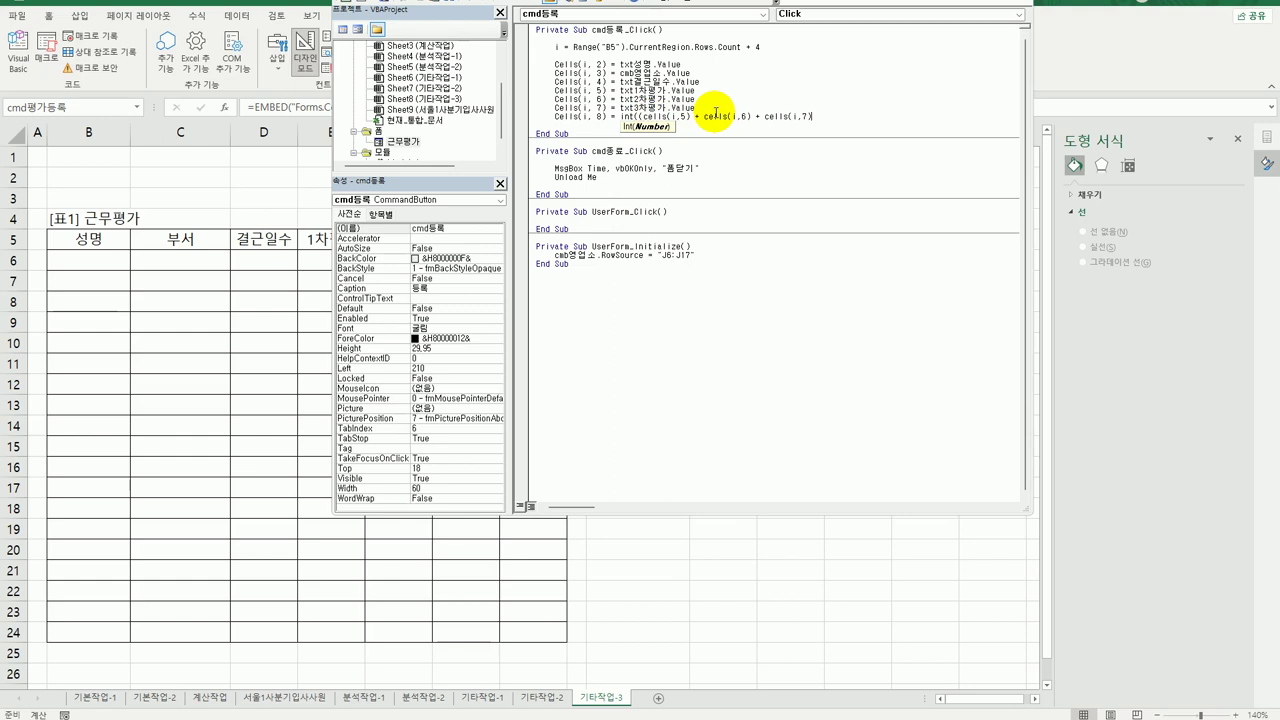
pyautogui.write('))/3)')
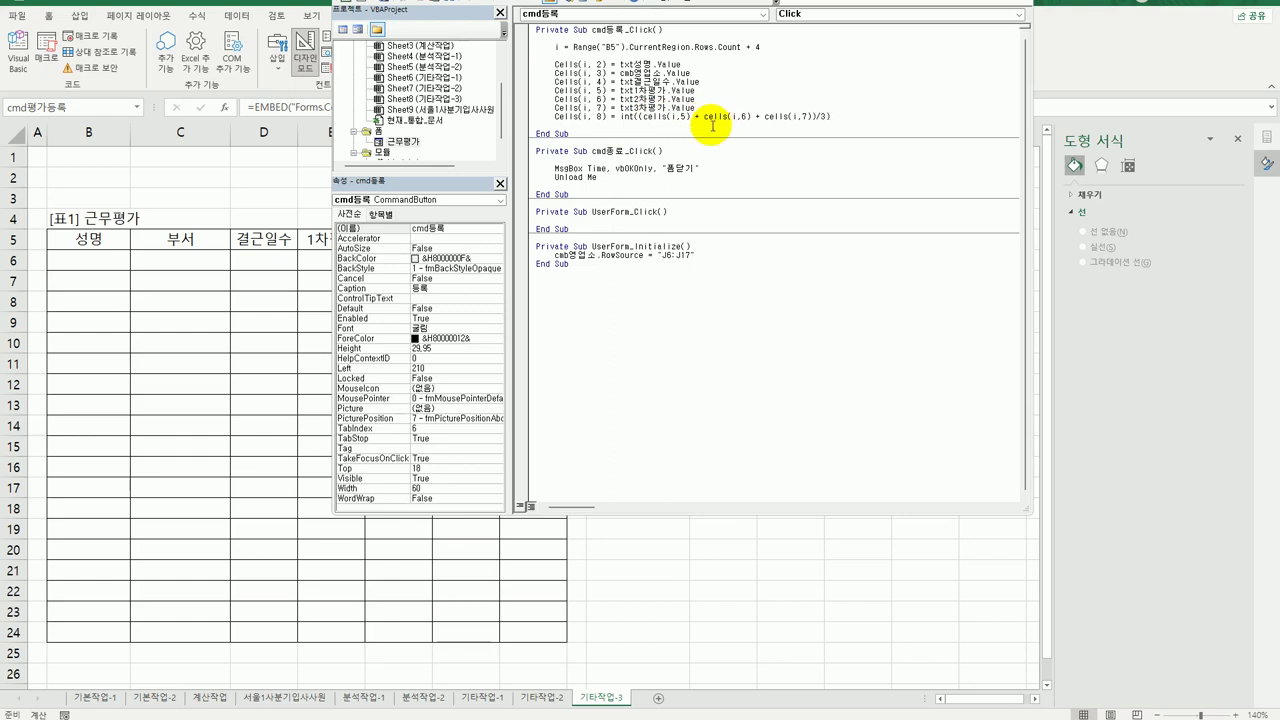
pyautogui.click(621, 133)
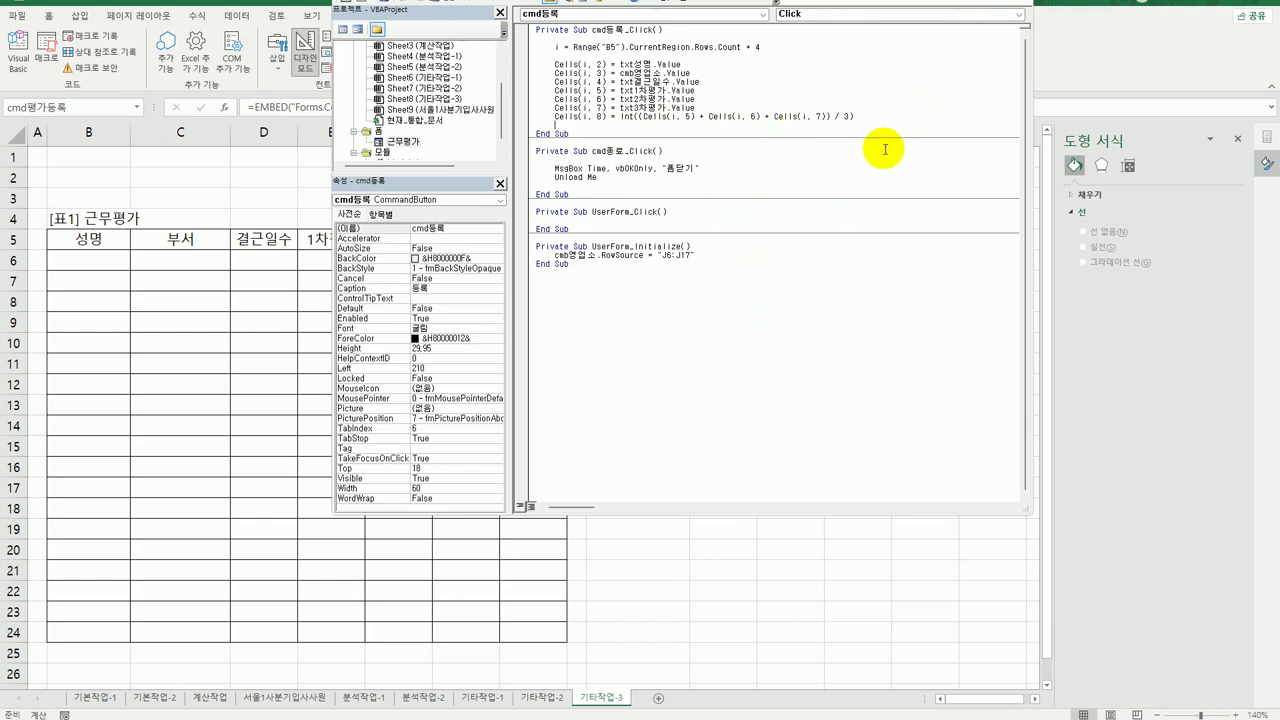
# Step: Turn off design mode on the worksheet and run the 평가등록 button to check the 근무평가 form's 영업소 list
pyautogui.hotkey('alt', 'q')
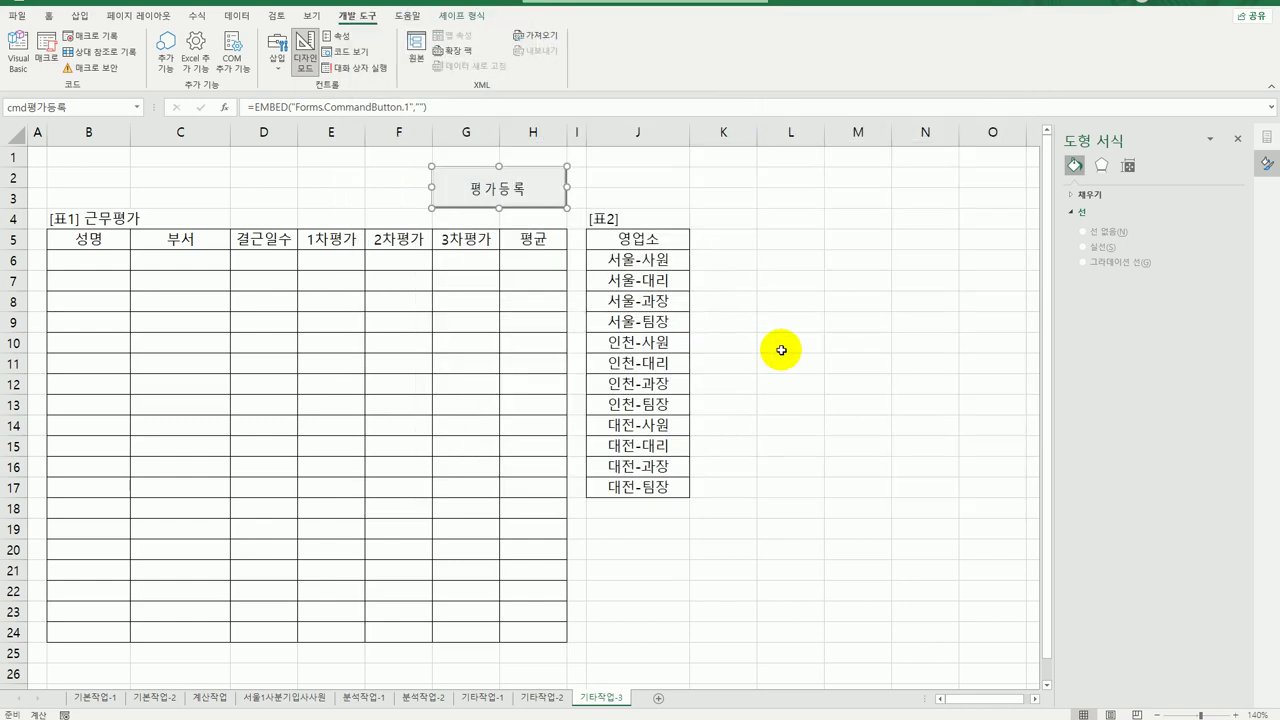
pyautogui.click(305, 57)
pyautogui.click(466, 322)
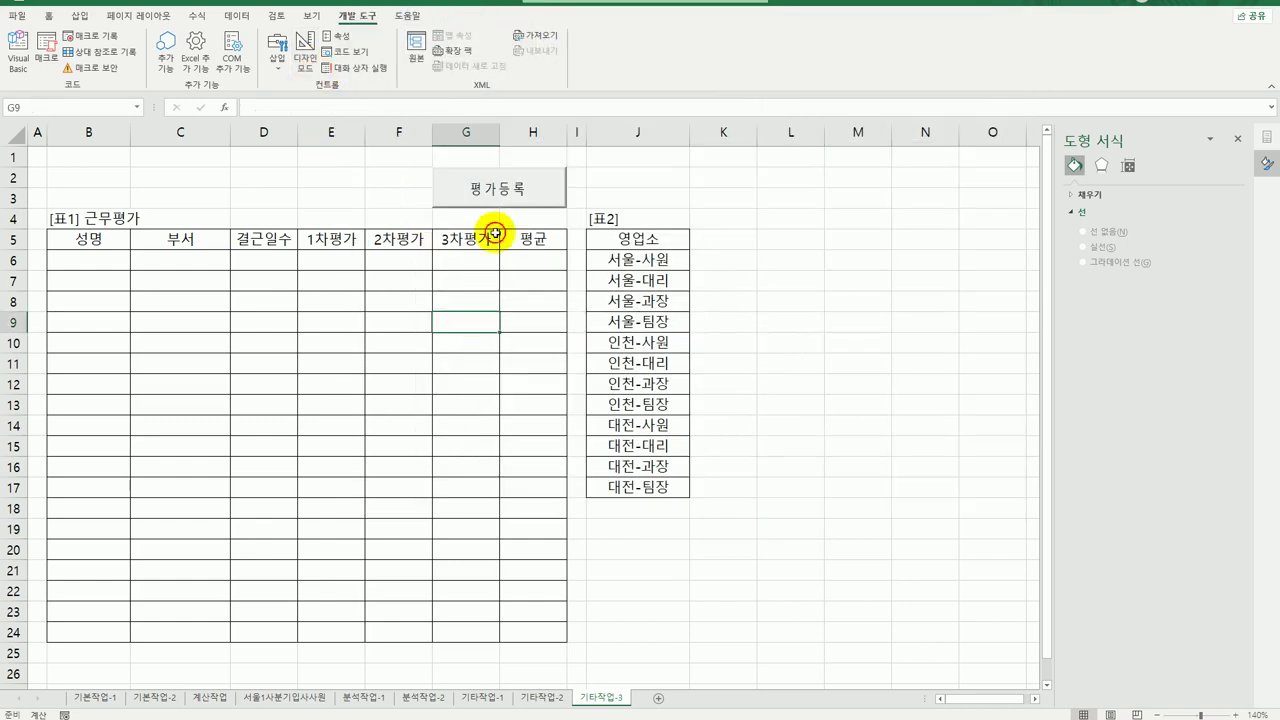
pyautogui.click(496, 194)
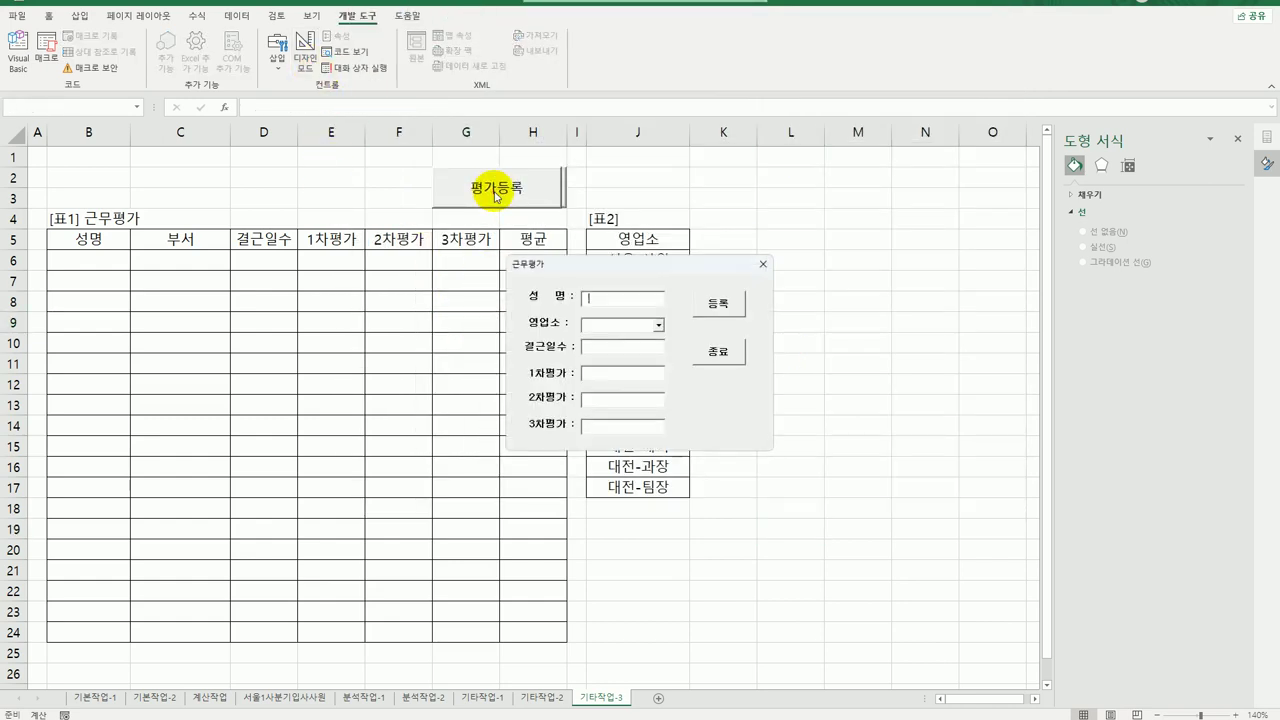
pyautogui.click(658, 325)
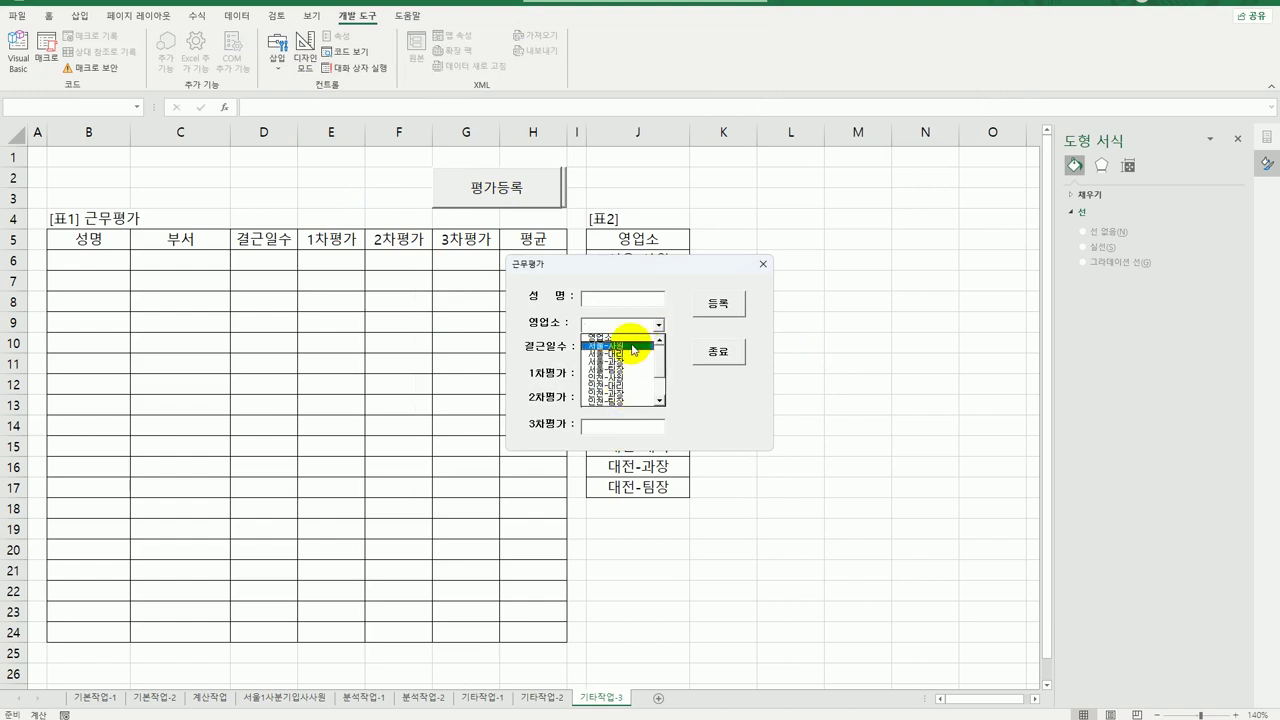
# Step: Enter the employee's name in the 근무평가 form and choose 인천-사원 as the 영업소
pyautogui.click(614, 296)
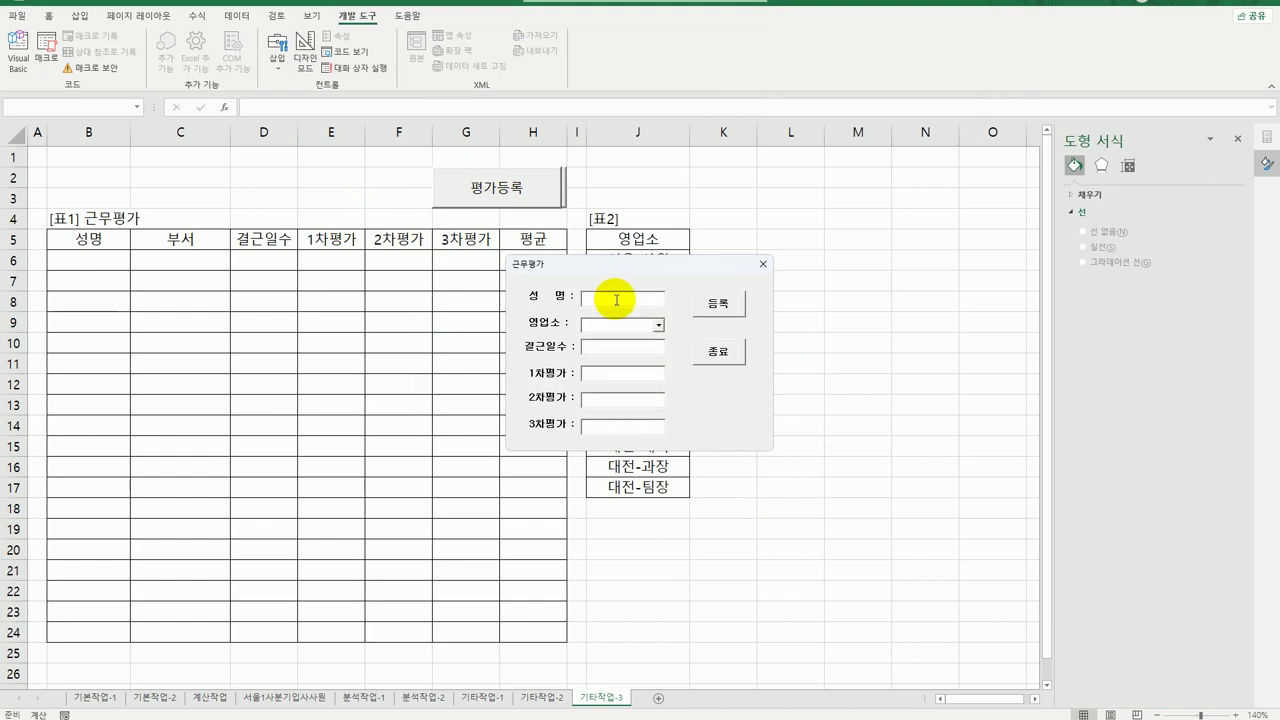
pyautogui.write('예')
pyautogui.press('BackSpace')
pyautogui.write('홍길동')
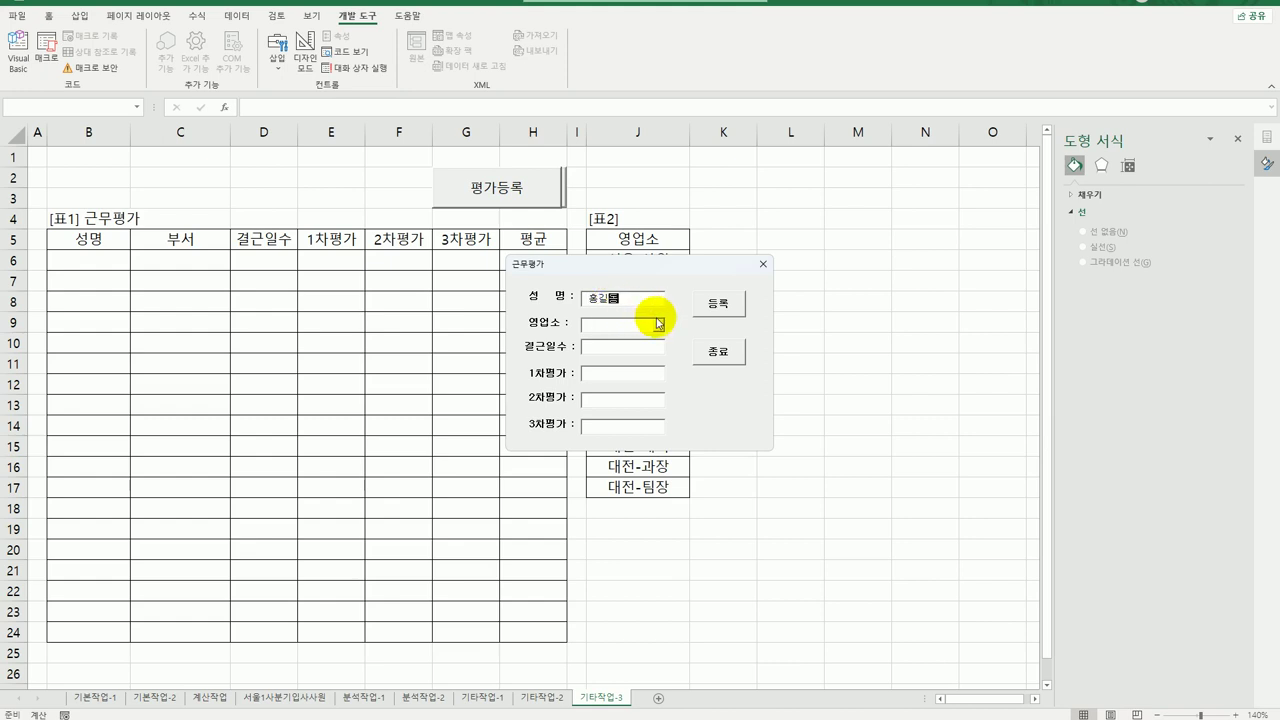
pyautogui.click(658, 325)
pyautogui.click(630, 362)
# Step: Fill in 결근일수 2, 1차평가 80, 2차평가 90 and 3차평가 80, and register the record with 등록
pyautogui.click(636, 350)
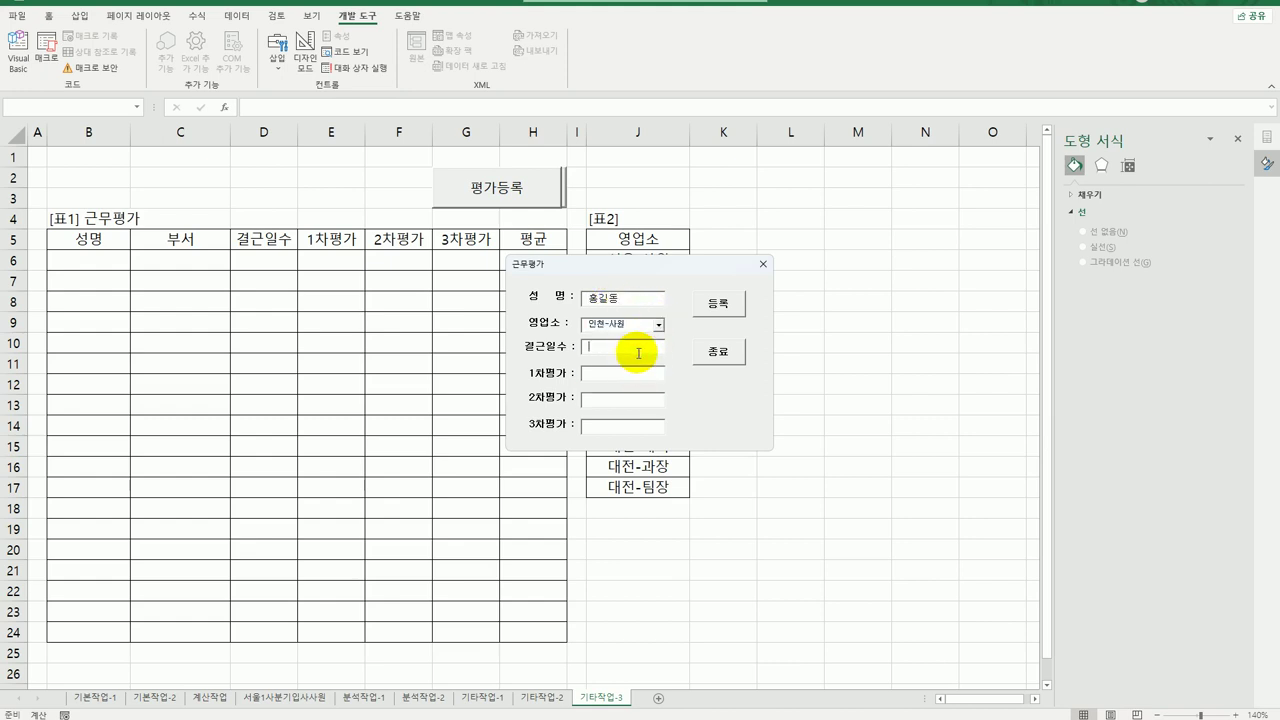
pyautogui.write('2')
pyautogui.click(630, 372)
pyautogui.write('80')
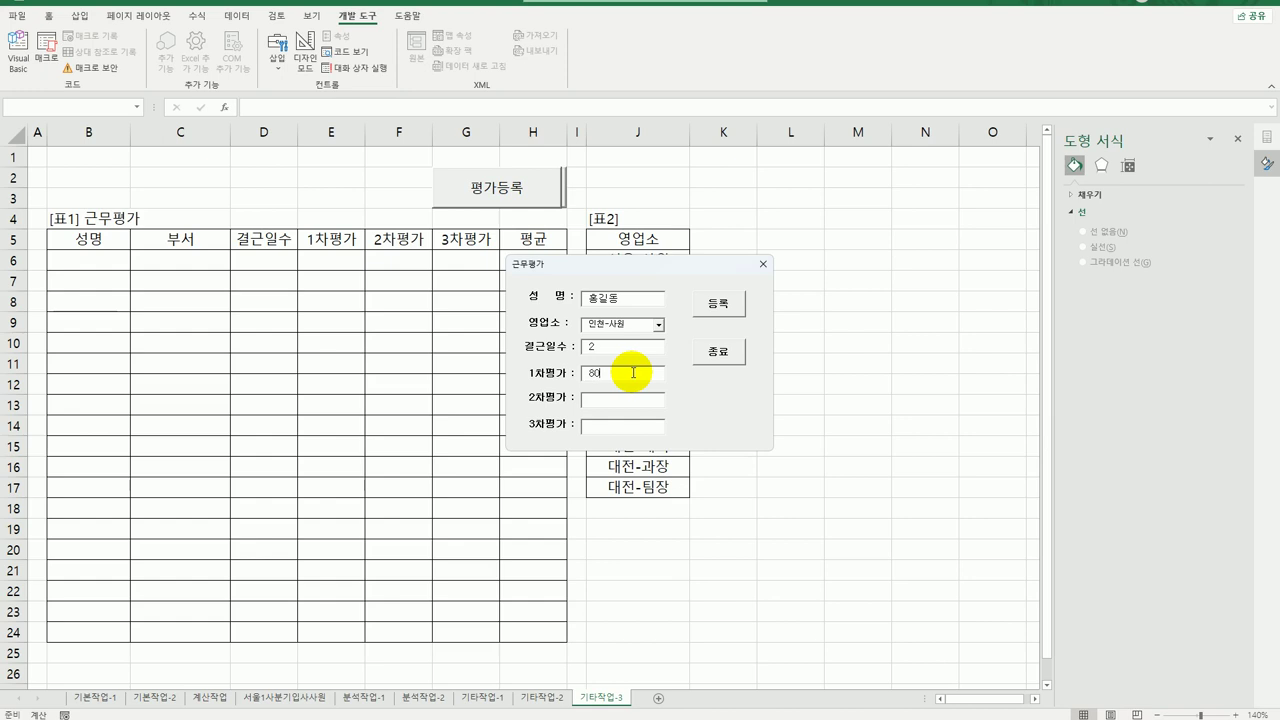
pyautogui.write('90')
pyautogui.press('Tab')
pyautogui.write('80')
pyautogui.click(719, 300)
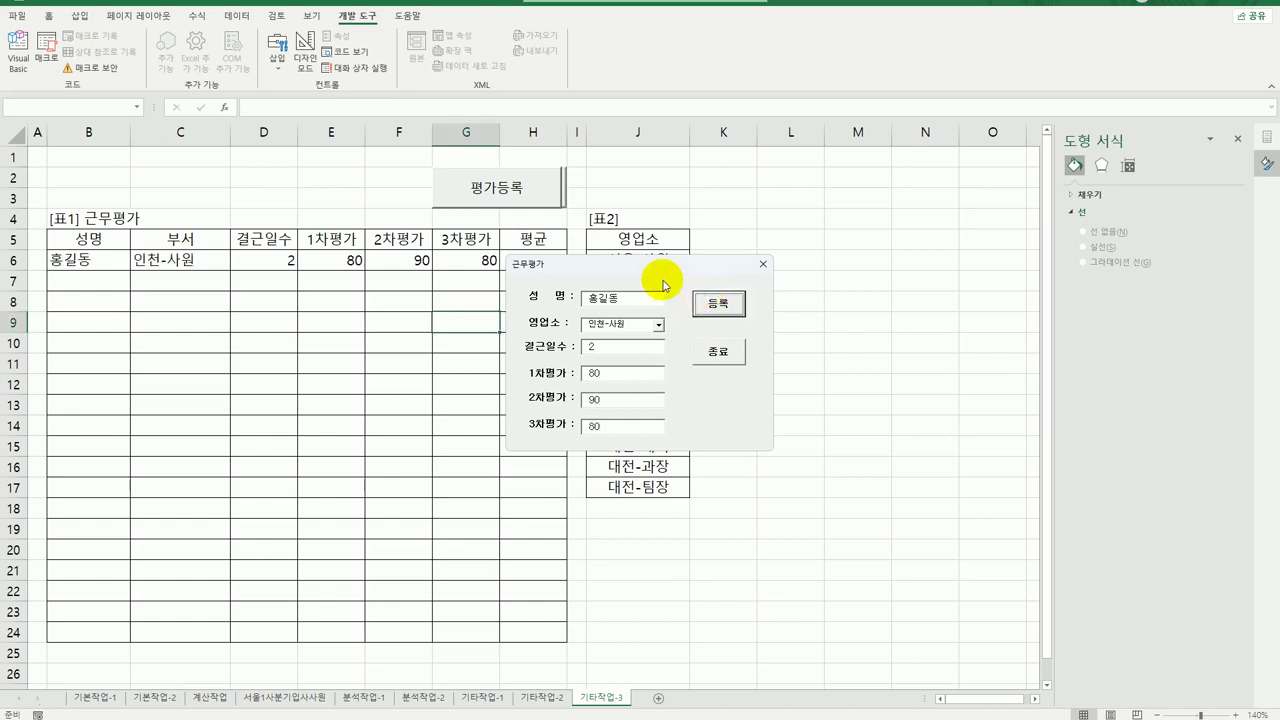
# Step: Move the form clear of the 평균 column, close it with 종료 and dismiss the 폼닫기 message
pyautogui.moveTo(659, 273); pyautogui.dragTo(778, 240)
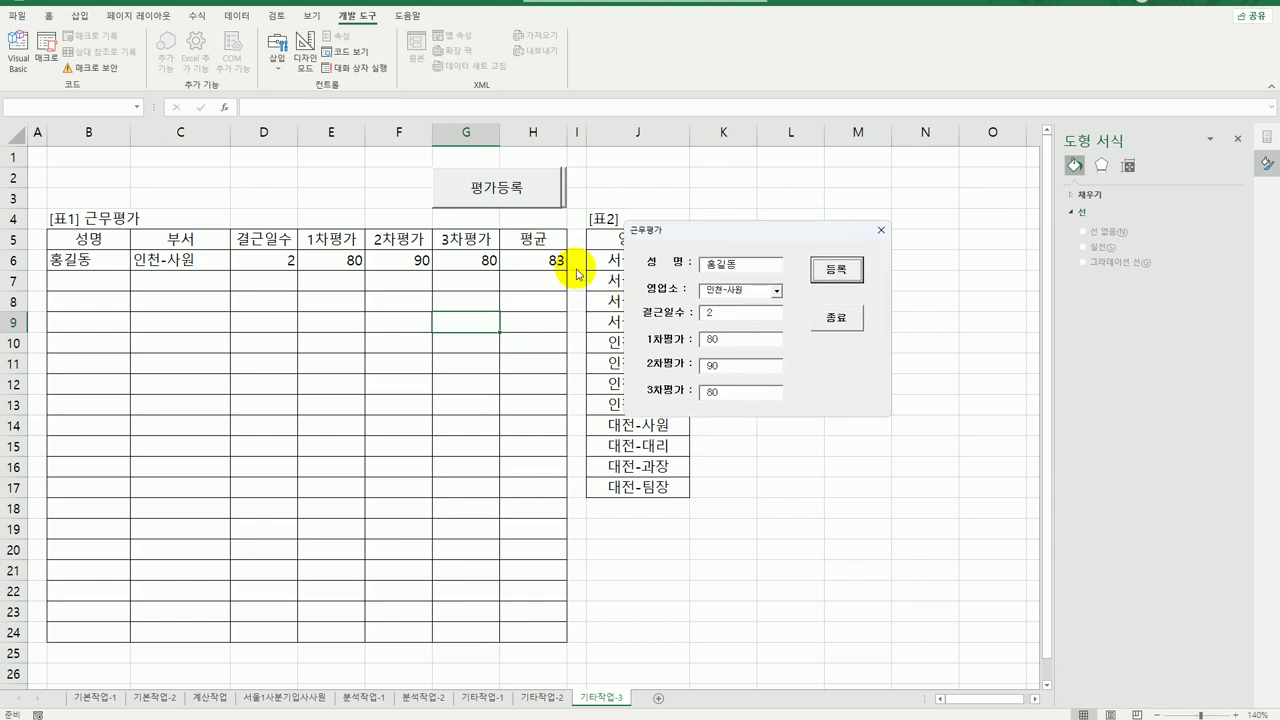
pyautogui.click(837, 318)
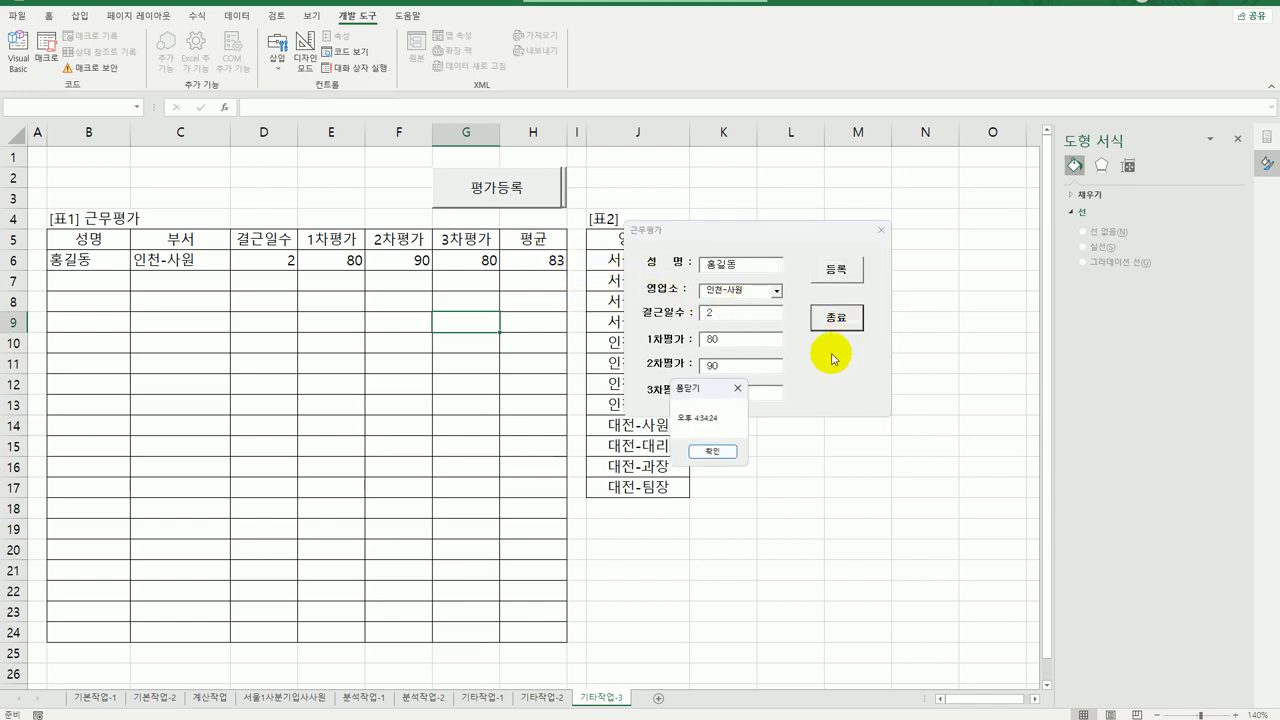
pyautogui.click(707, 452)
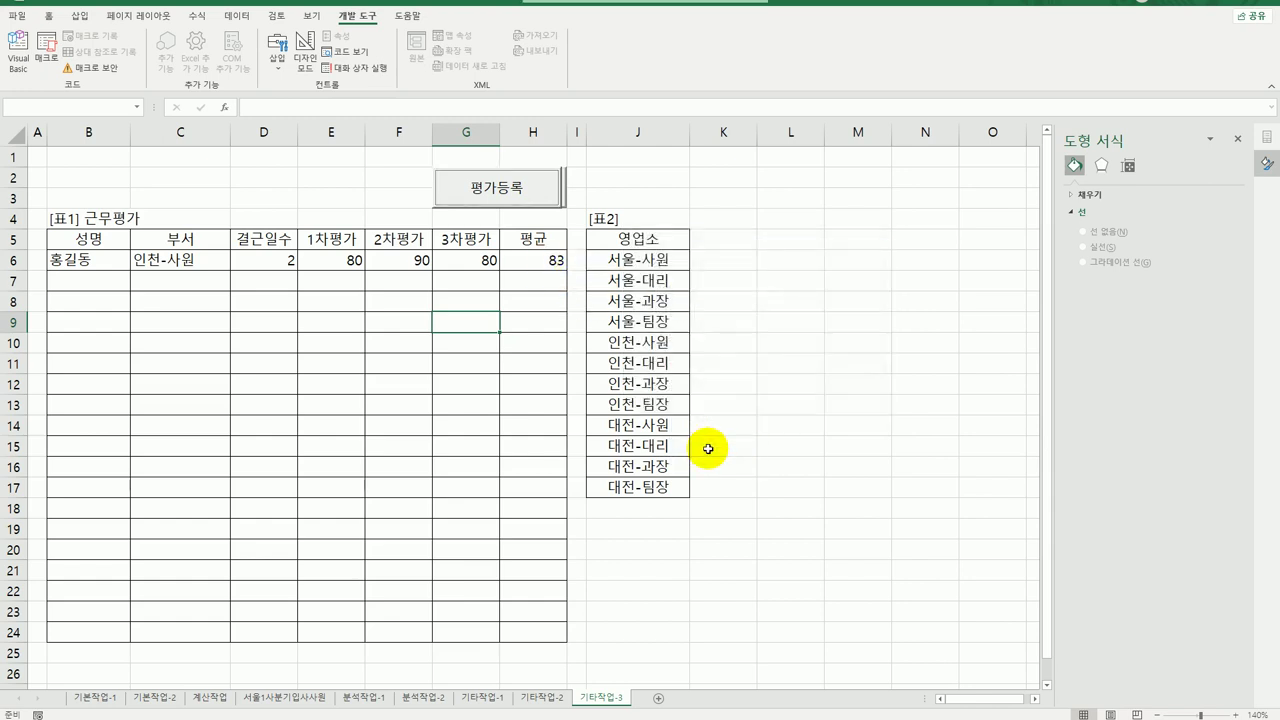
pyautogui.click(775, 381)
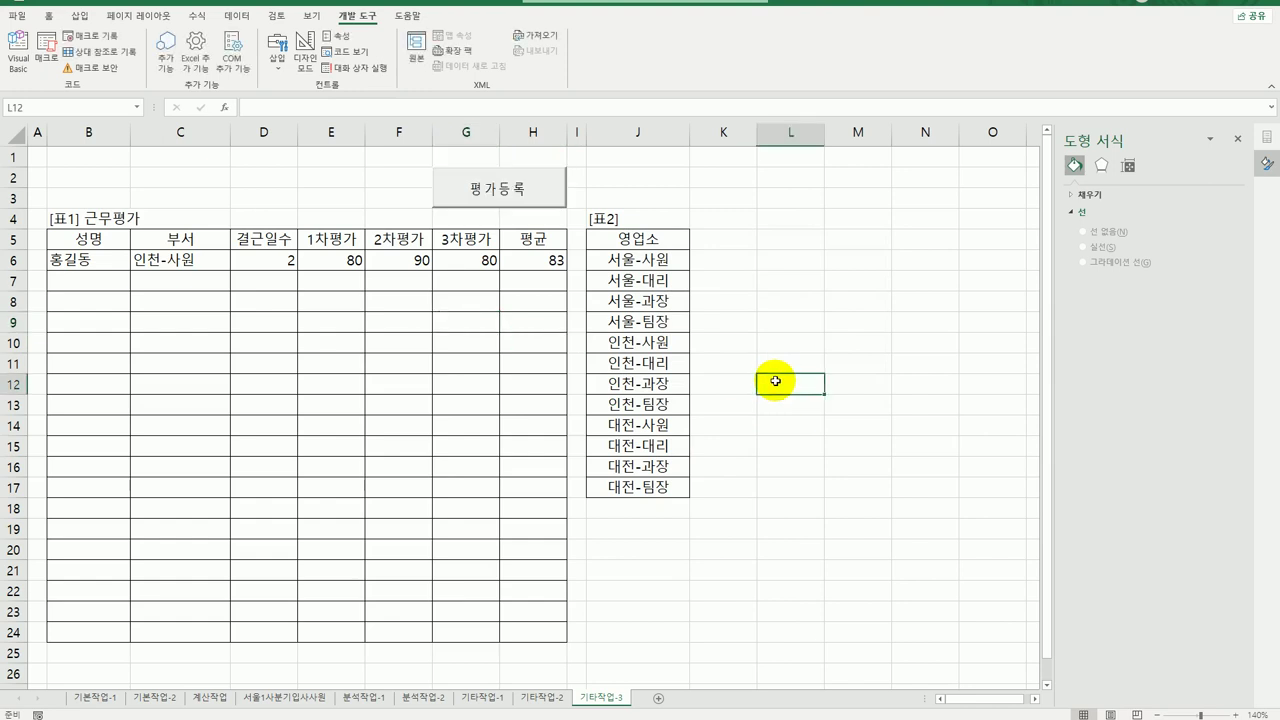